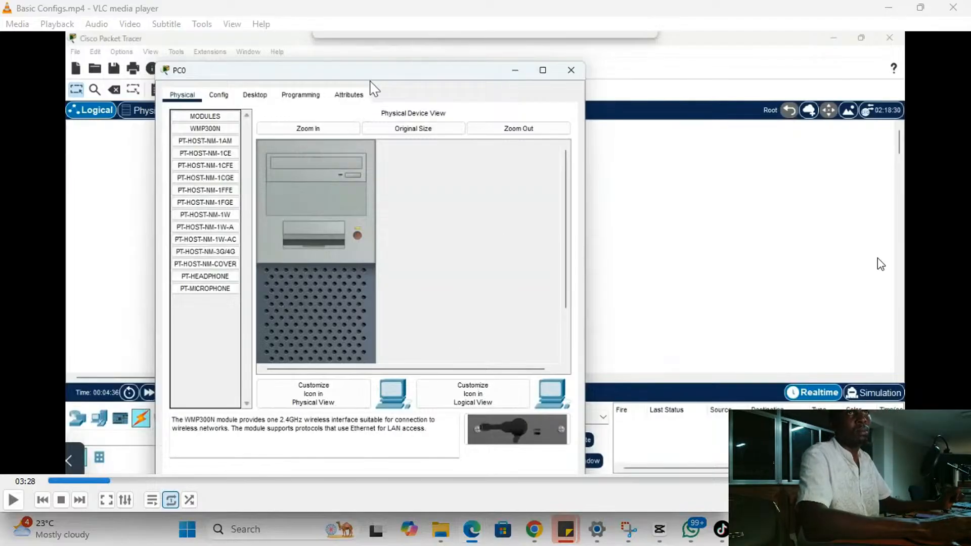
Close the VLC media player and the Settings window to clear the desktop
click(943, 91)
click(953, 7)
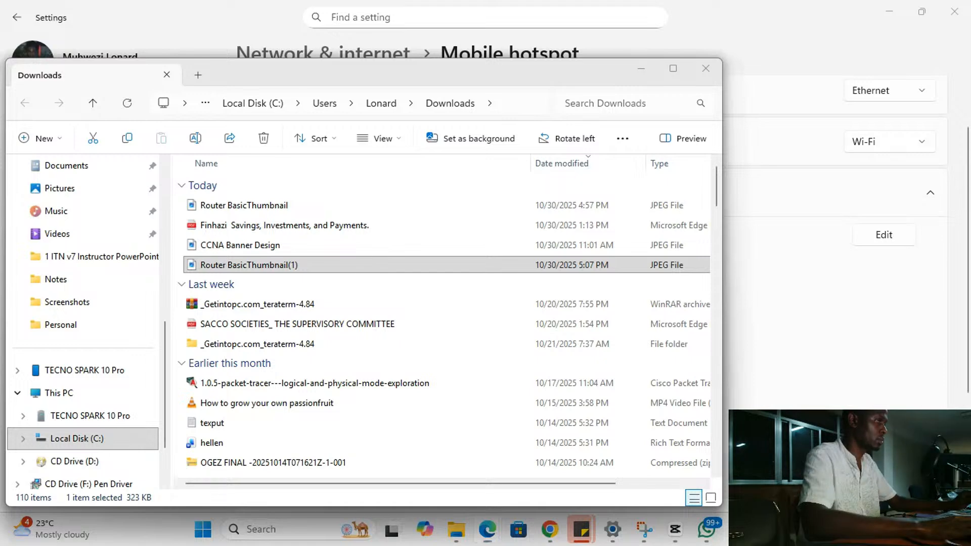
click(550, 529)
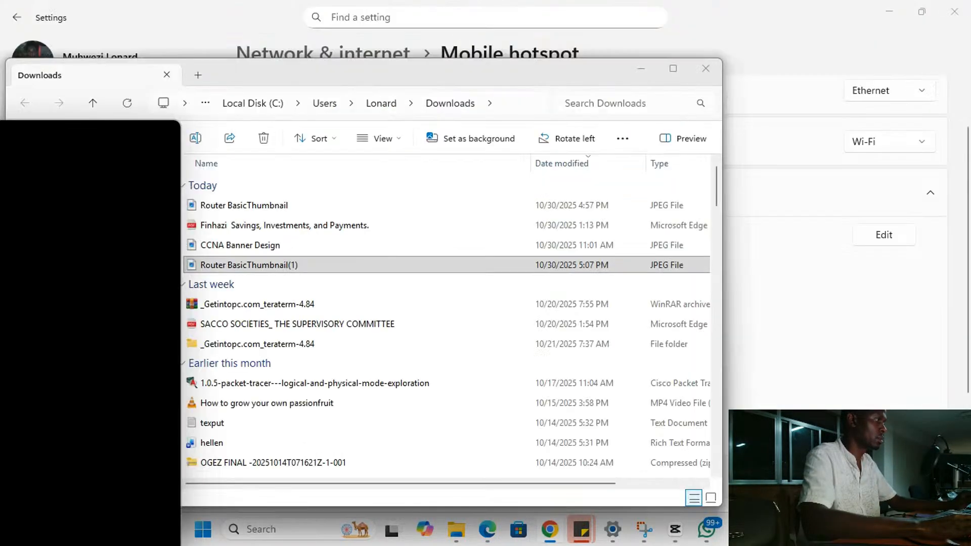
click(889, 14)
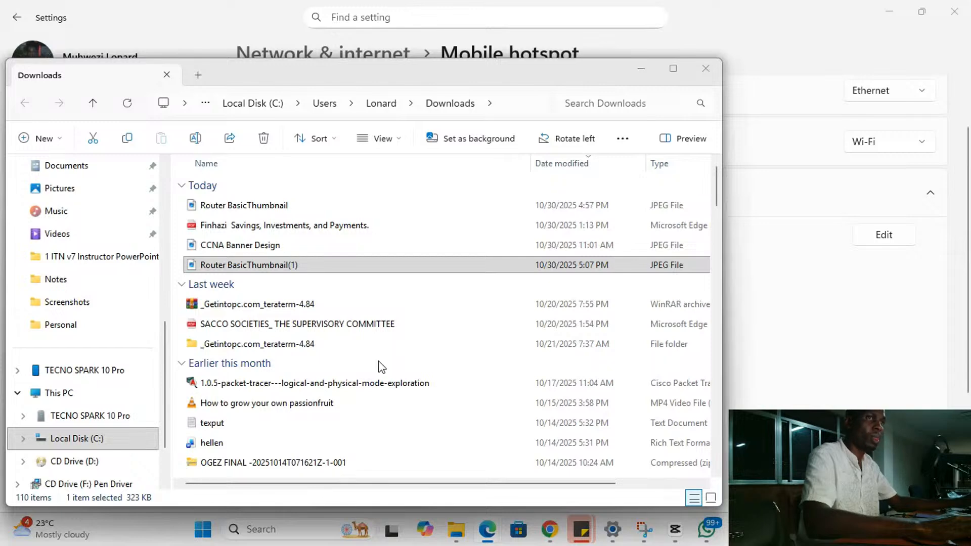
click(825, 354)
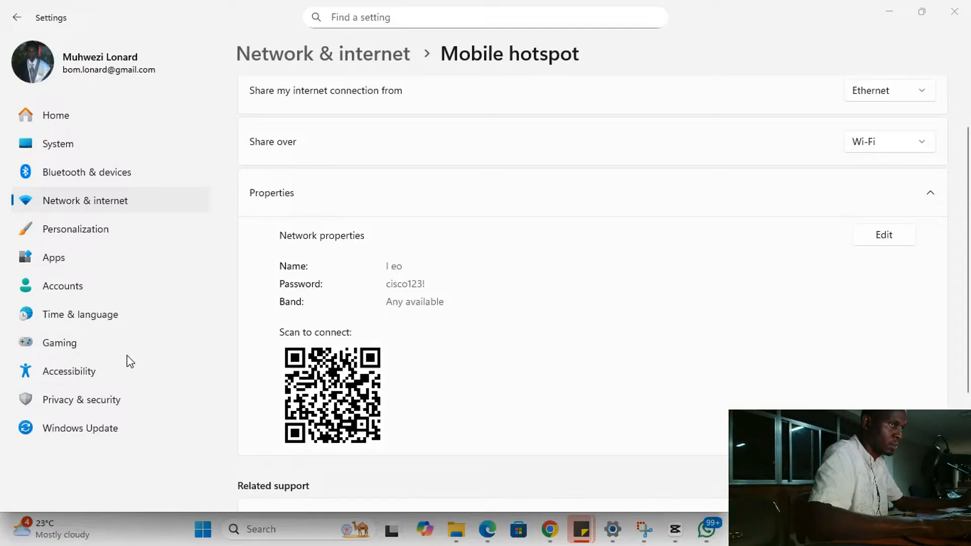
click(944, 14)
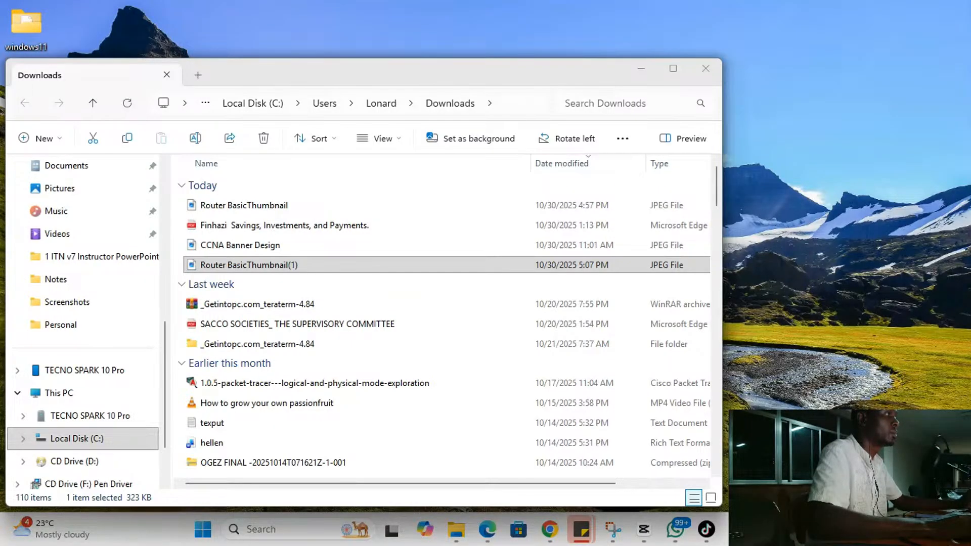
Move the Cisco Packet Tracer window fully onto the screen and maximize it
drag(0, 144, 513, 128)
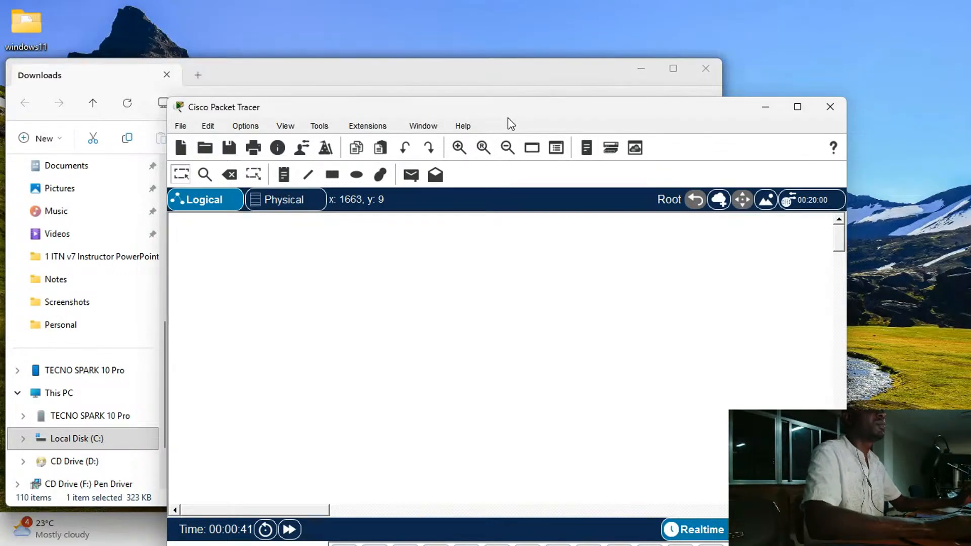
drag(508, 117, 504, 114)
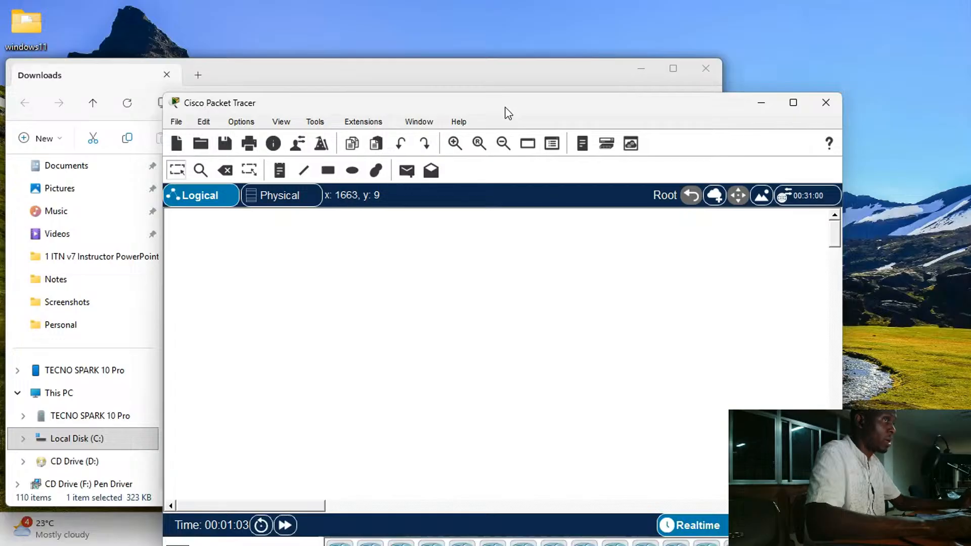
drag(620, 104, 616, 74)
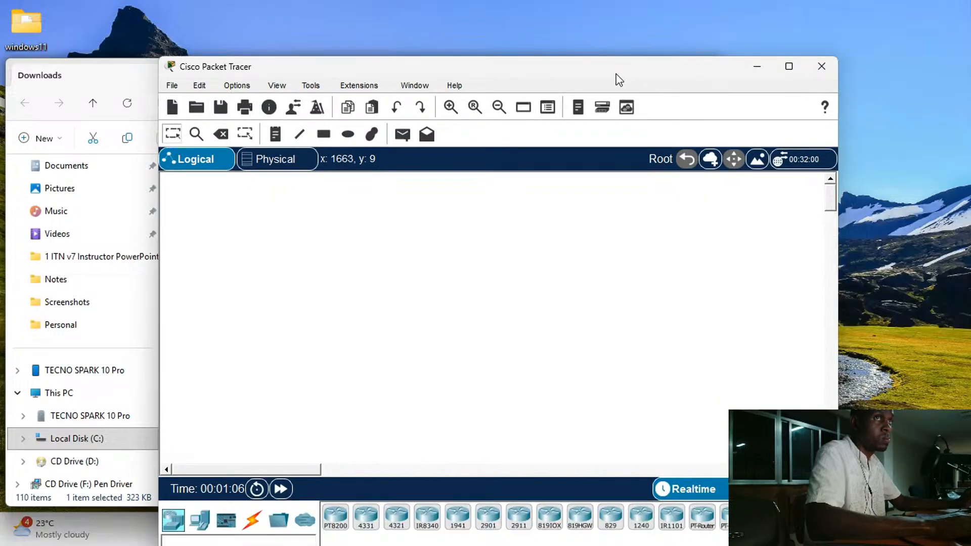
click(790, 72)
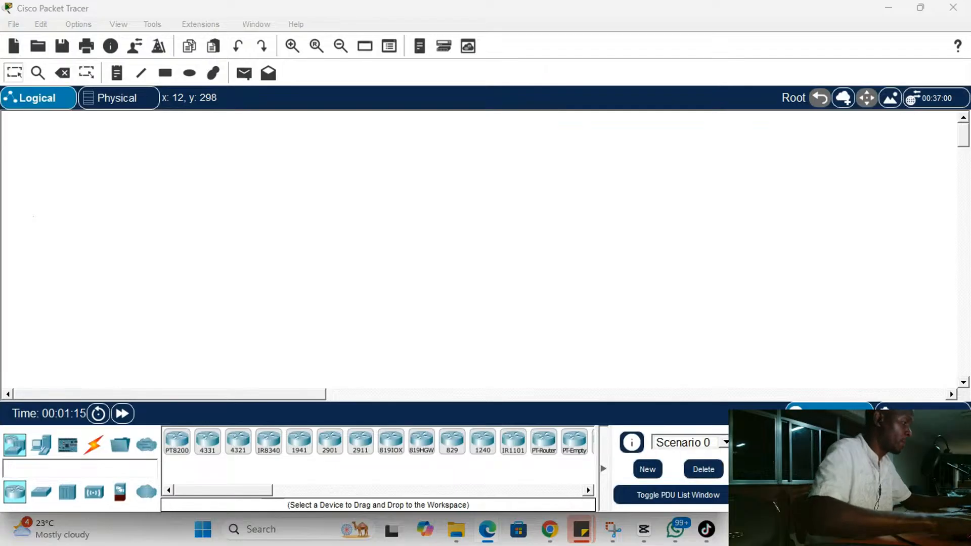
click(576, 266)
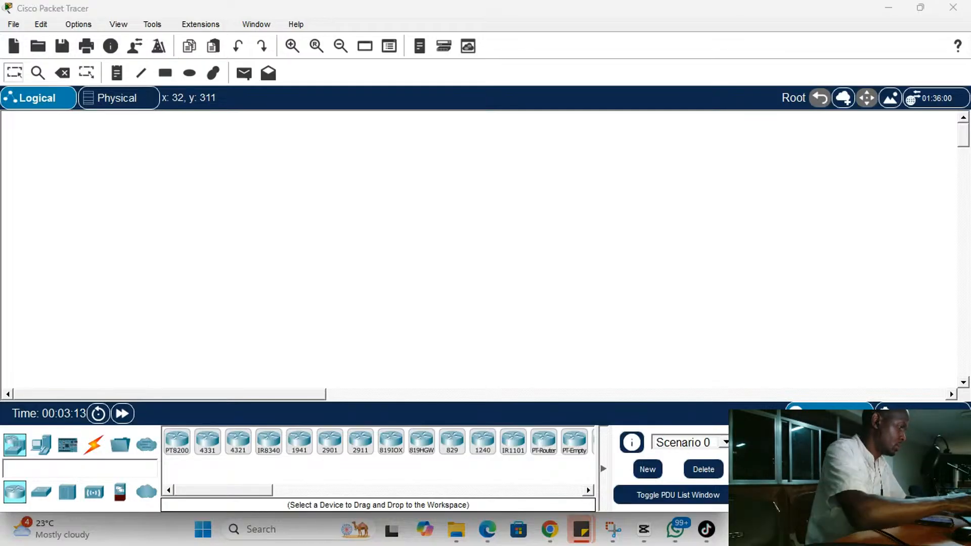
Turn on the mobile hotspot in Windows Settings and return to Packet Tracer
key(super)
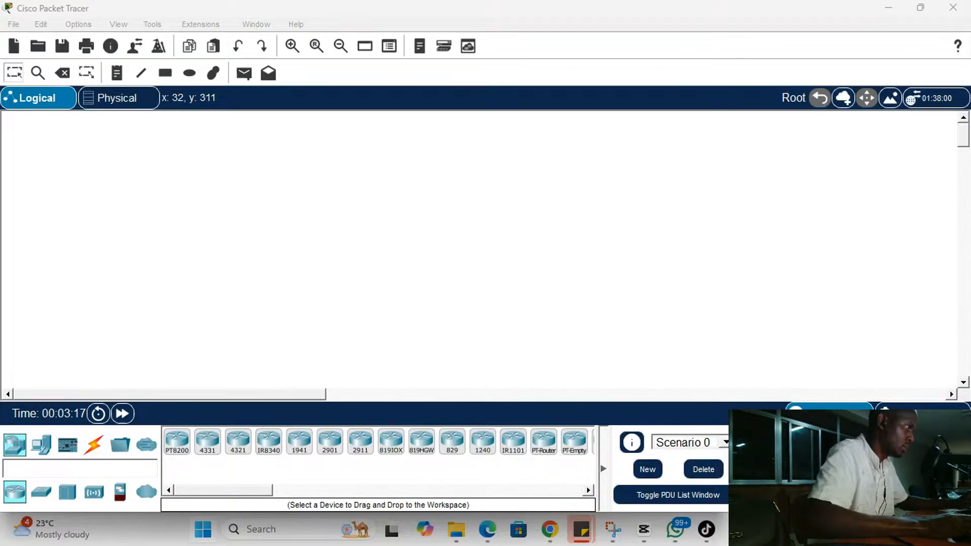
key(super+i)
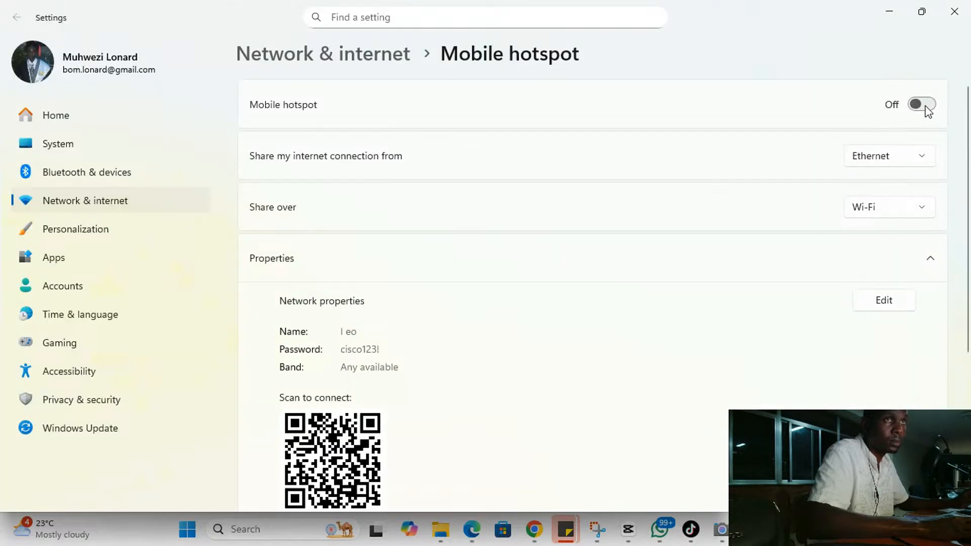
click(927, 105)
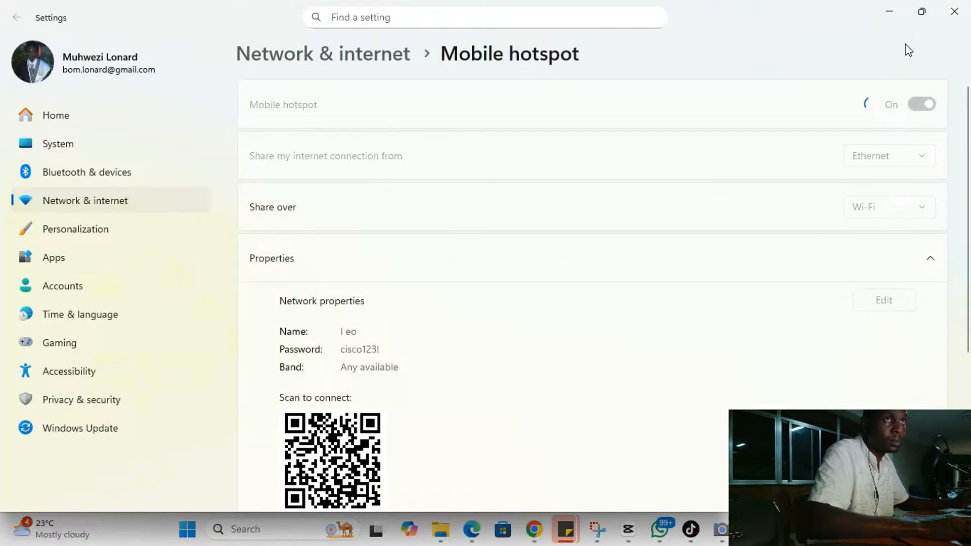
click(891, 14)
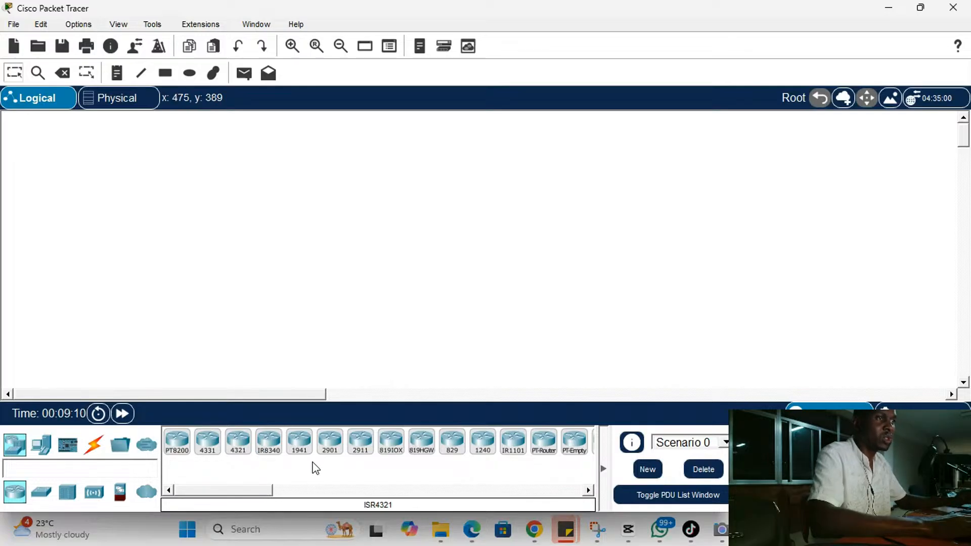
Place two 1941 routers side by side in the upper middle of the logical workspace
click(308, 444)
click(308, 444)
click(308, 444)
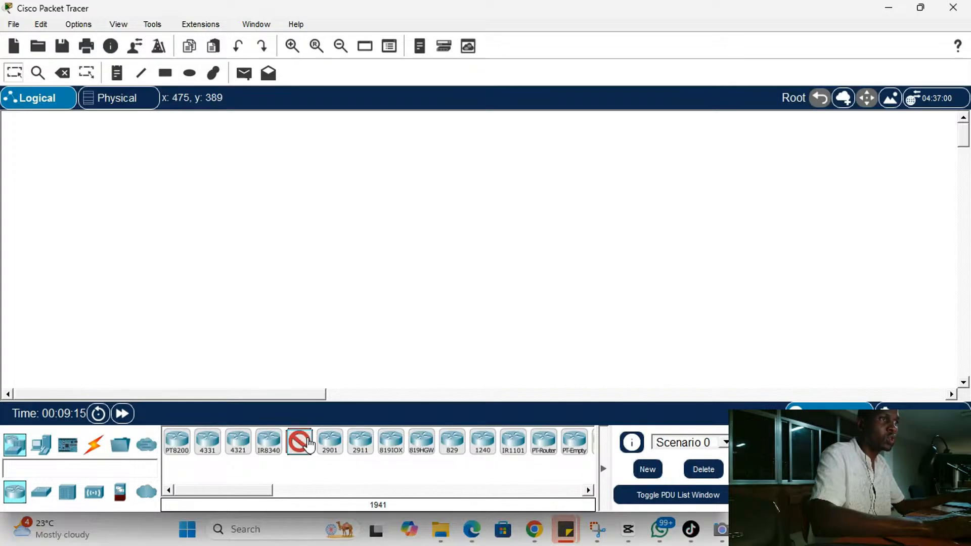
click(417, 195)
click(606, 194)
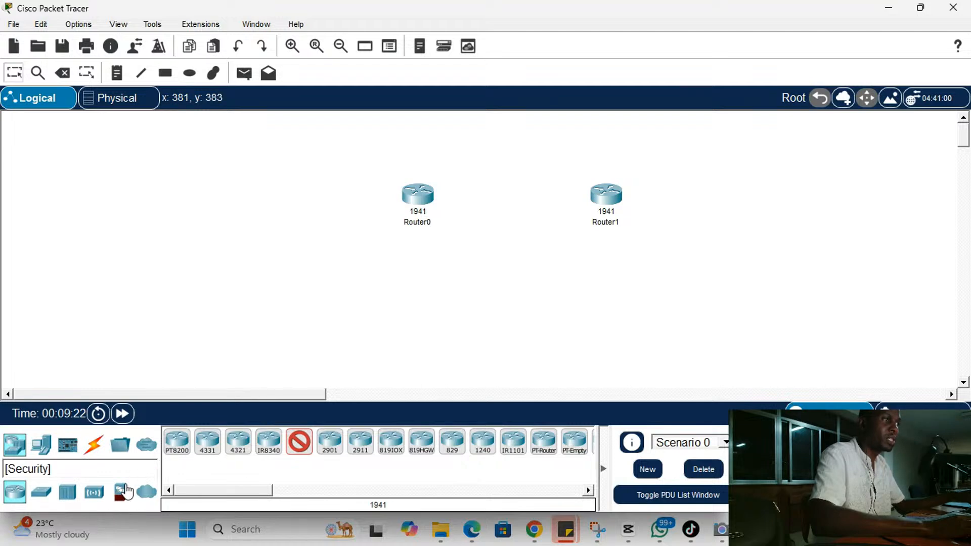
Add four 2960 switches, two to the left of Router0 and two to the right of Router1
click(41, 492)
click(177, 442)
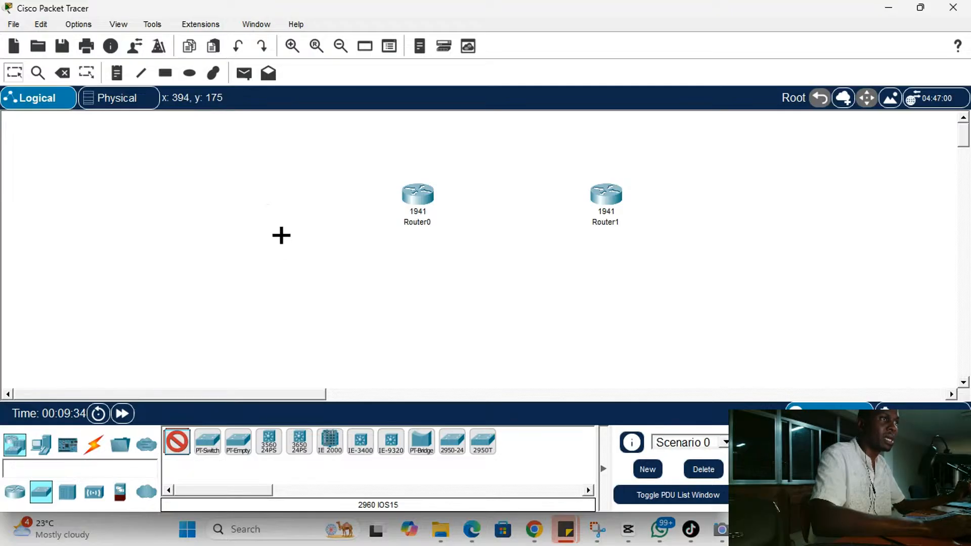
click(282, 234)
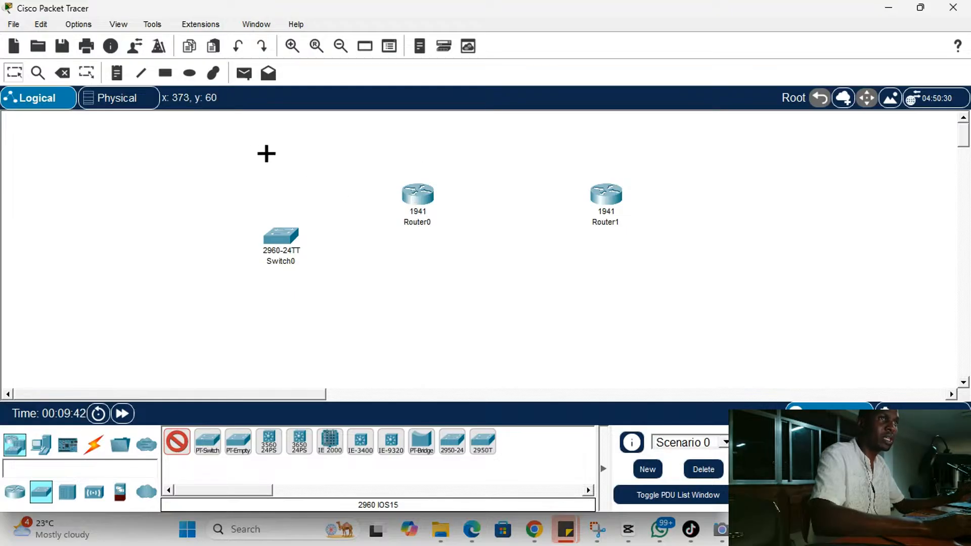
click(265, 152)
click(705, 272)
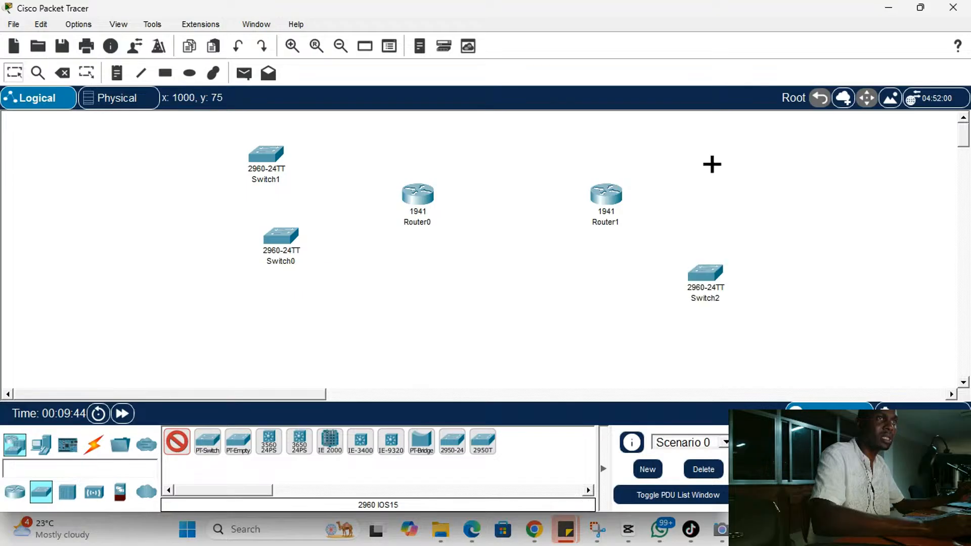
click(715, 158)
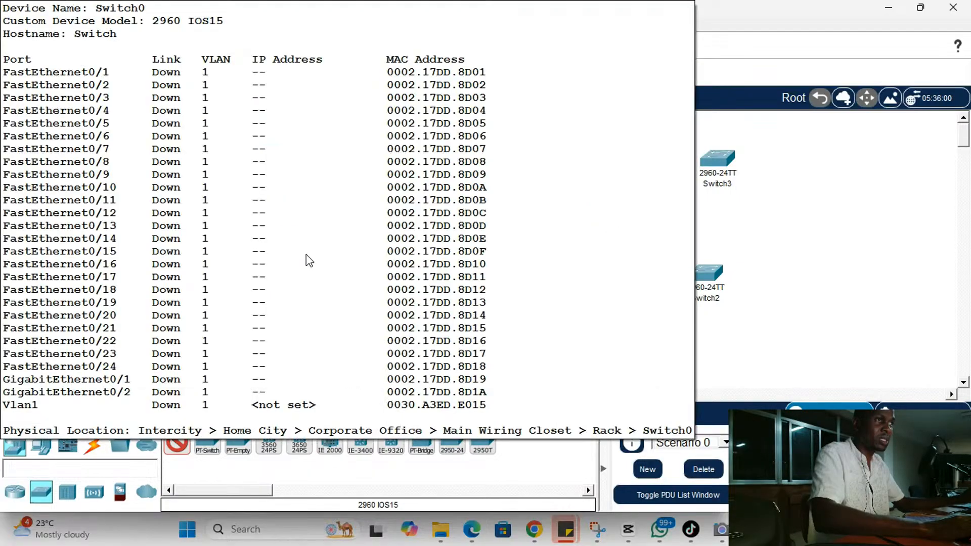
Add two PCs, one at the lower left of Switch0 and one at the lower right of Switch2
click(41, 444)
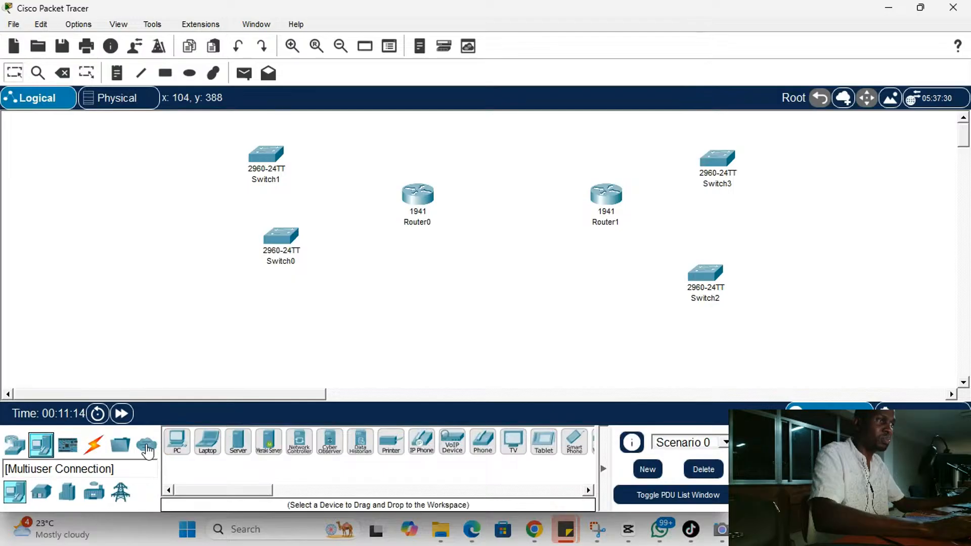
click(179, 447)
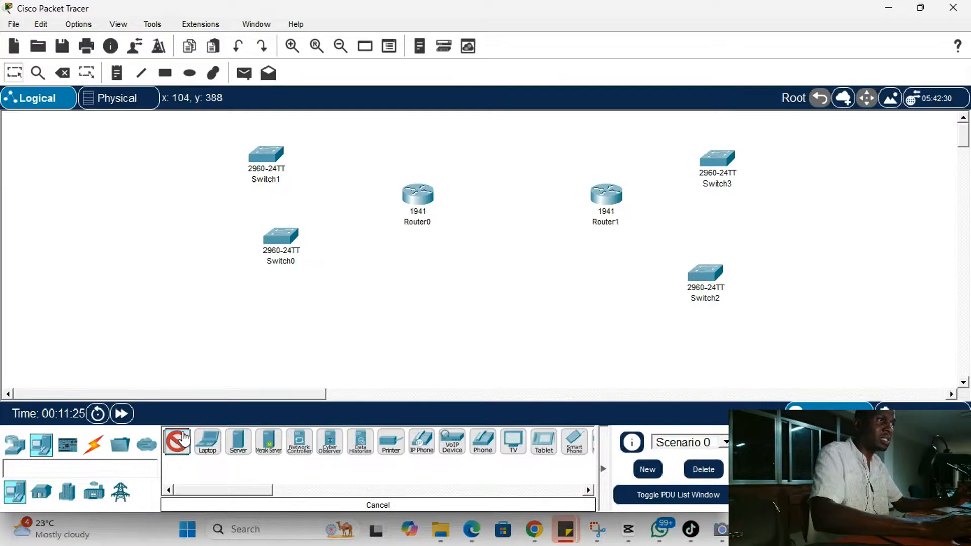
click(191, 317)
click(179, 442)
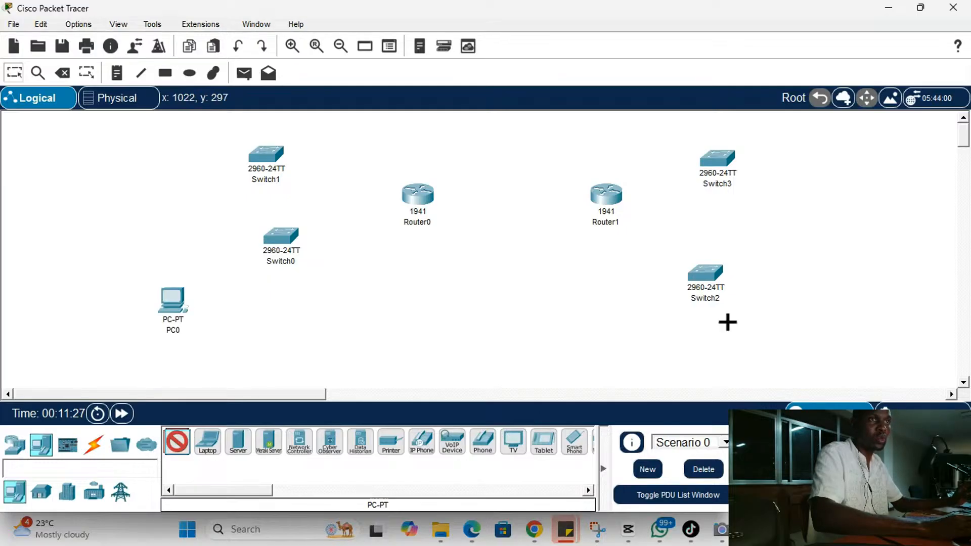
click(839, 302)
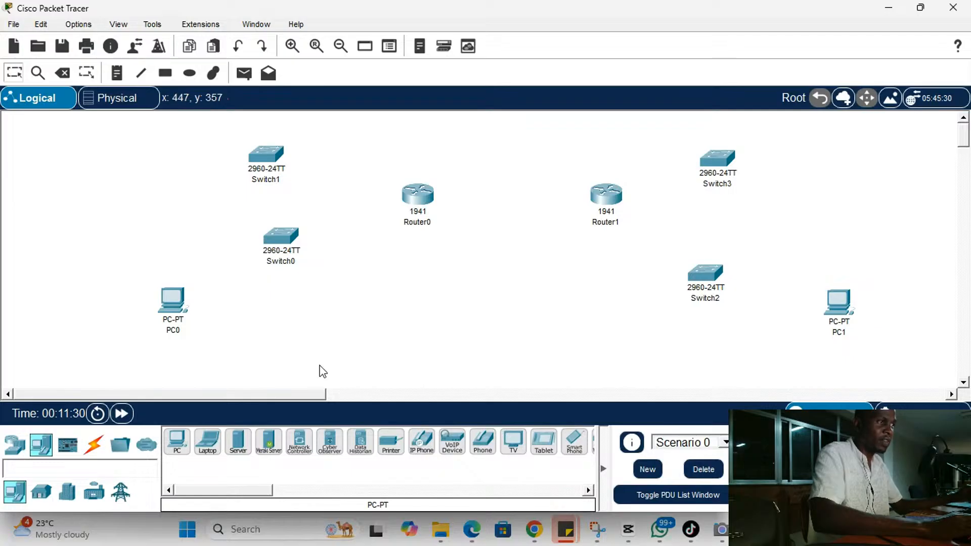
Connect Router0 GigabitEthernet0/0 to Router1 GigabitEthernet0/0 with a copper cross-over cable and shift Router0 slightly
click(93, 444)
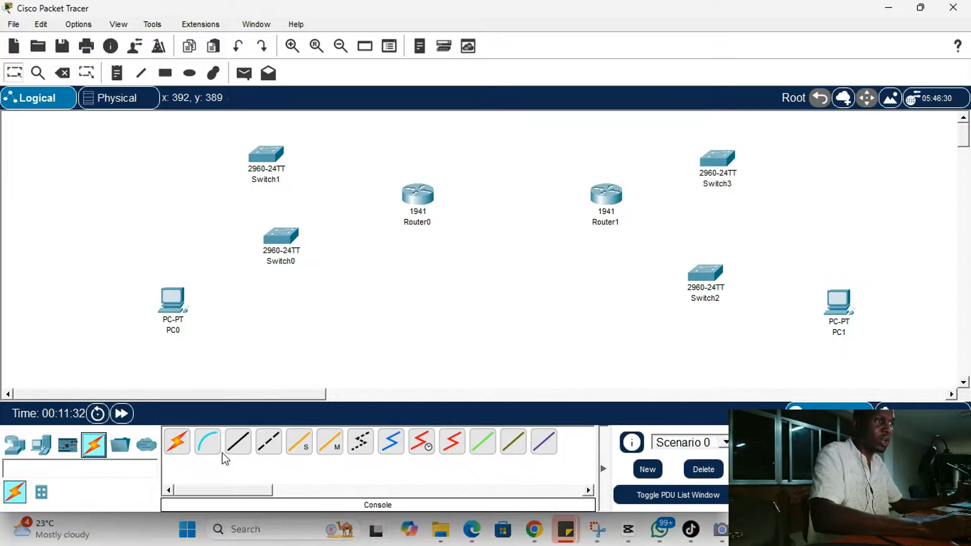
click(267, 443)
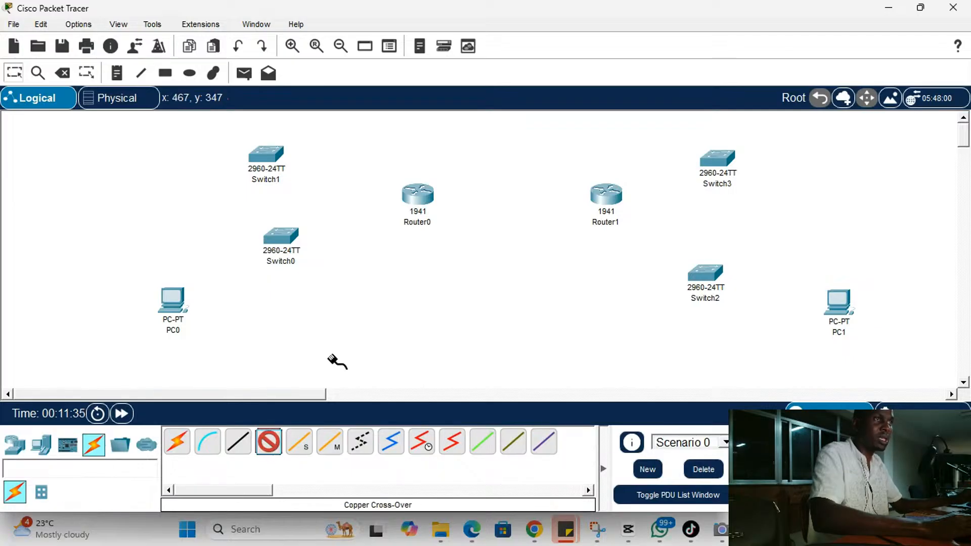
click(418, 194)
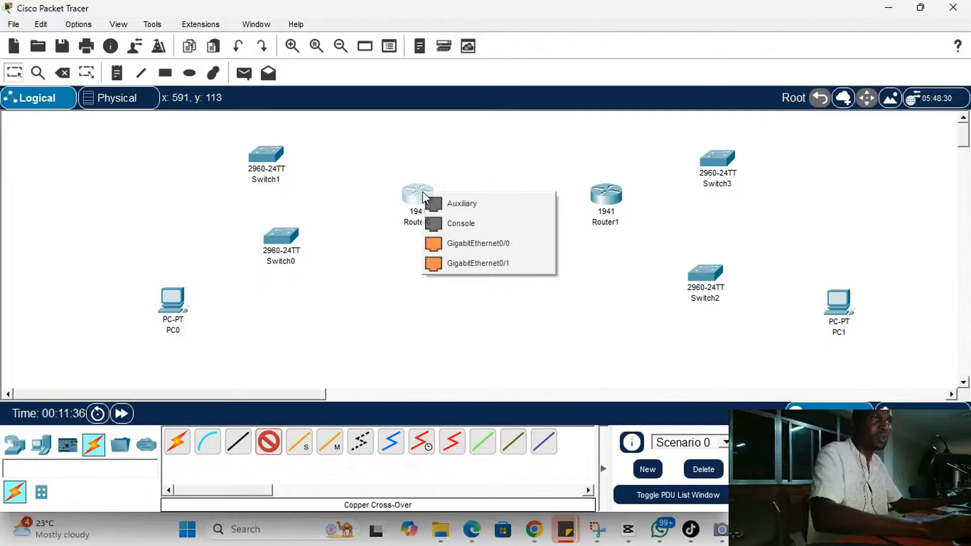
click(471, 244)
click(592, 194)
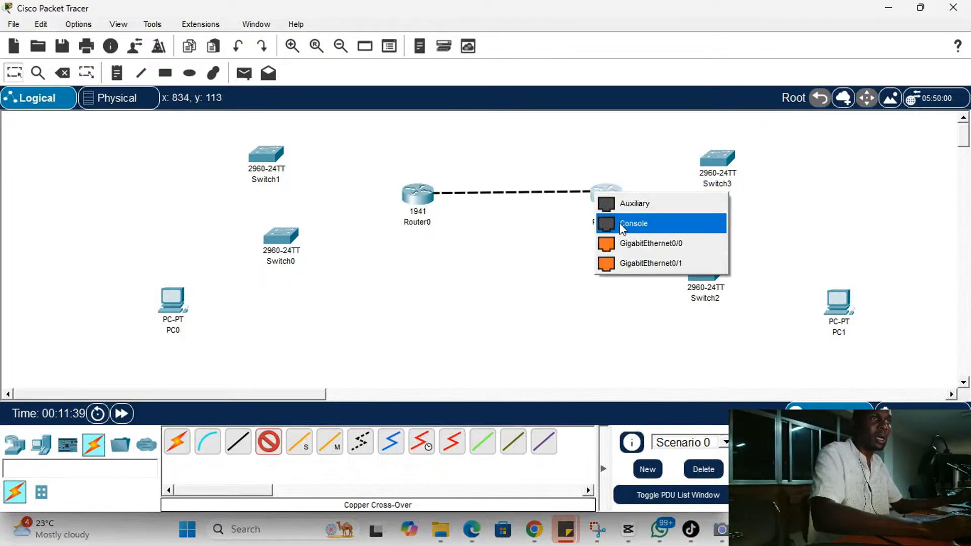
click(625, 243)
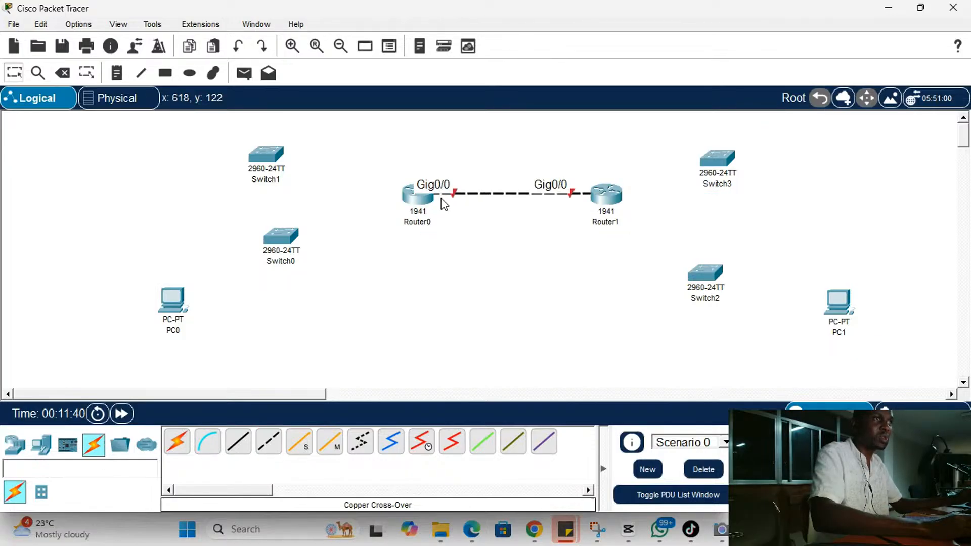
drag(413, 199, 411, 201)
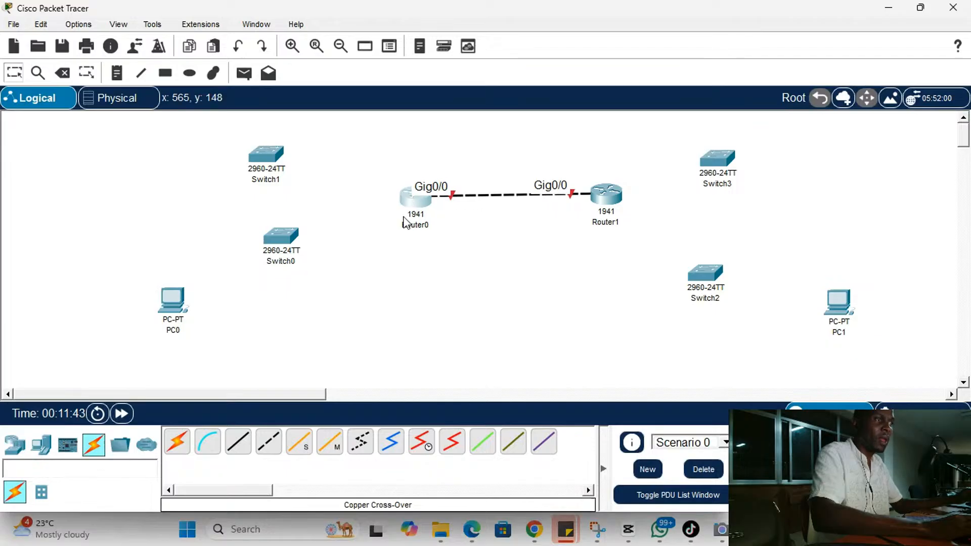
Connect Router0 GigabitEthernet0/1 to Switch0 FastEthernet0/2 with a copper straight-through cable
click(245, 446)
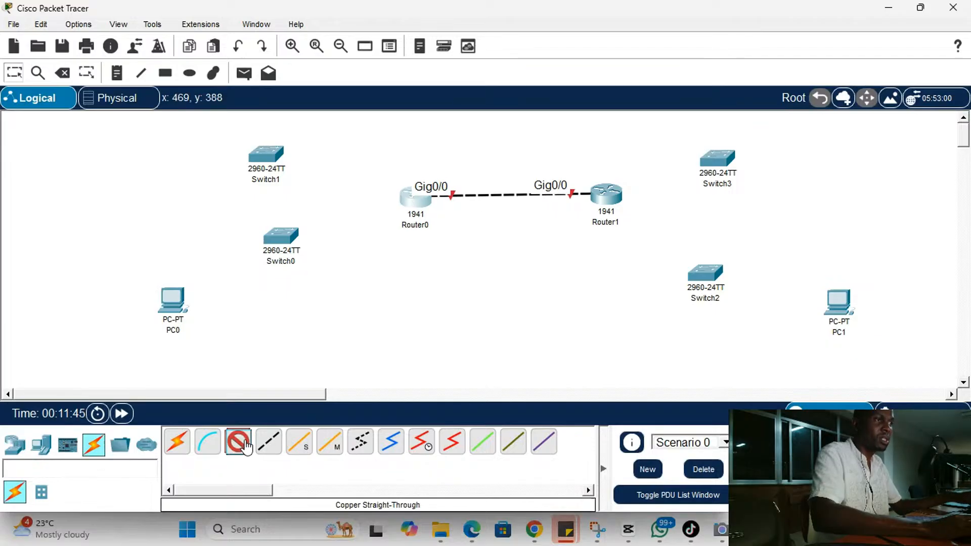
click(412, 198)
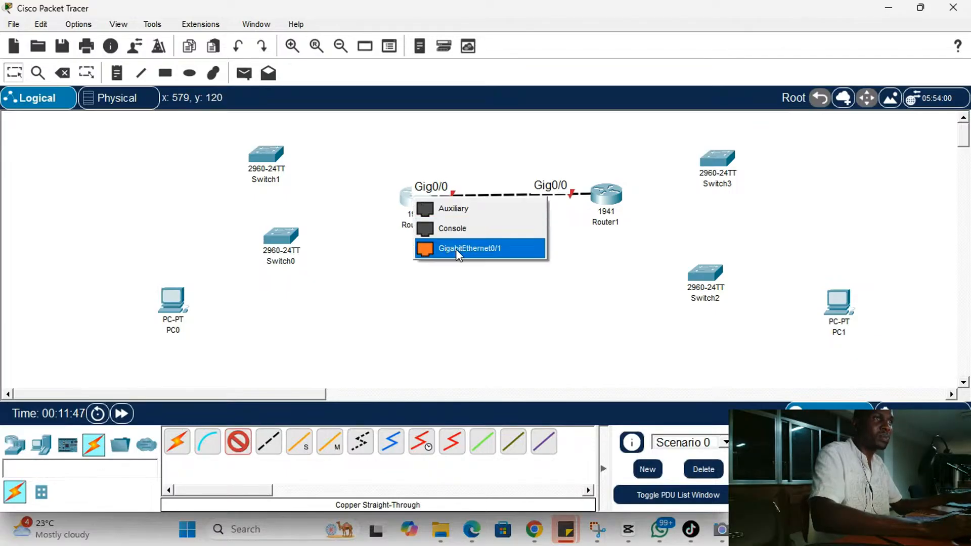
click(460, 248)
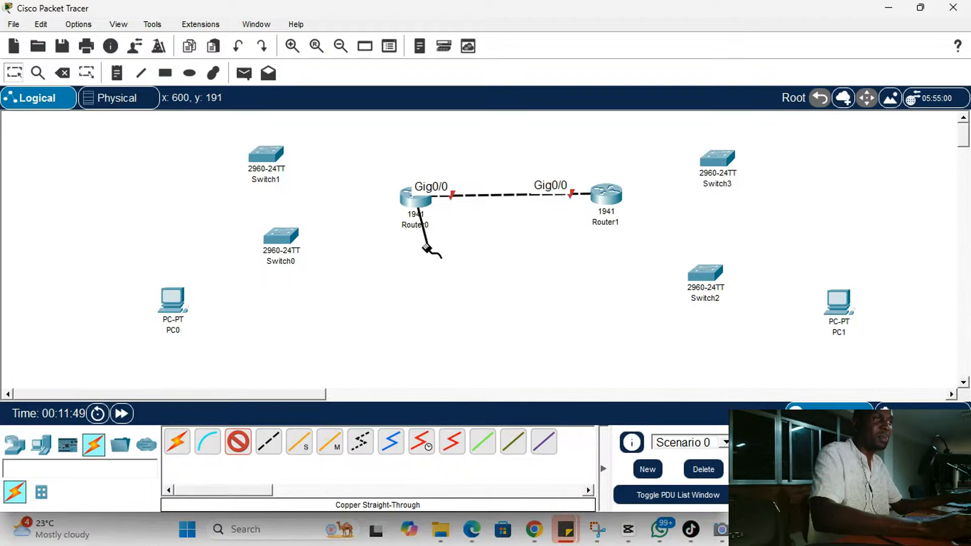
click(295, 236)
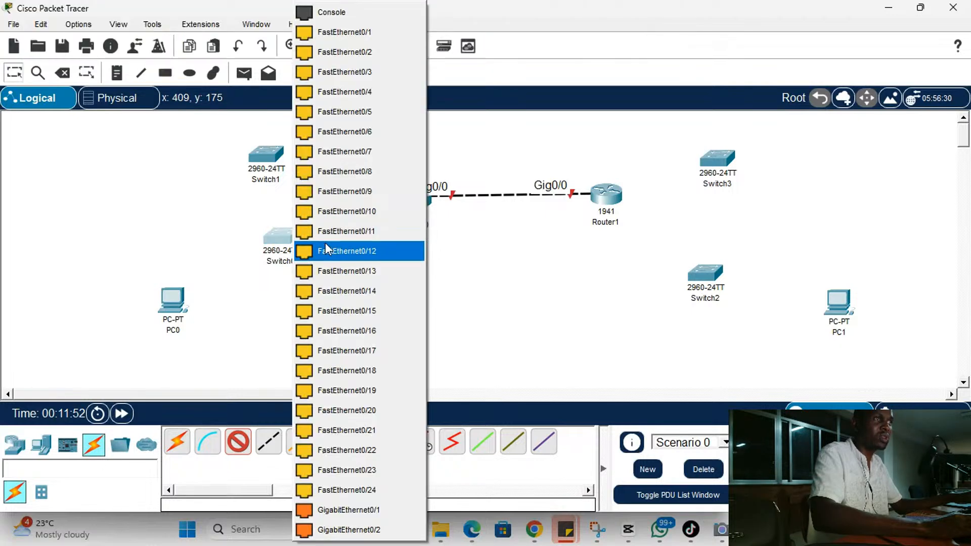
click(344, 51)
Connect Router1 GigabitEthernet0/1 to Switch2 FastEthernet0/11 with a copper straight-through cable
click(607, 198)
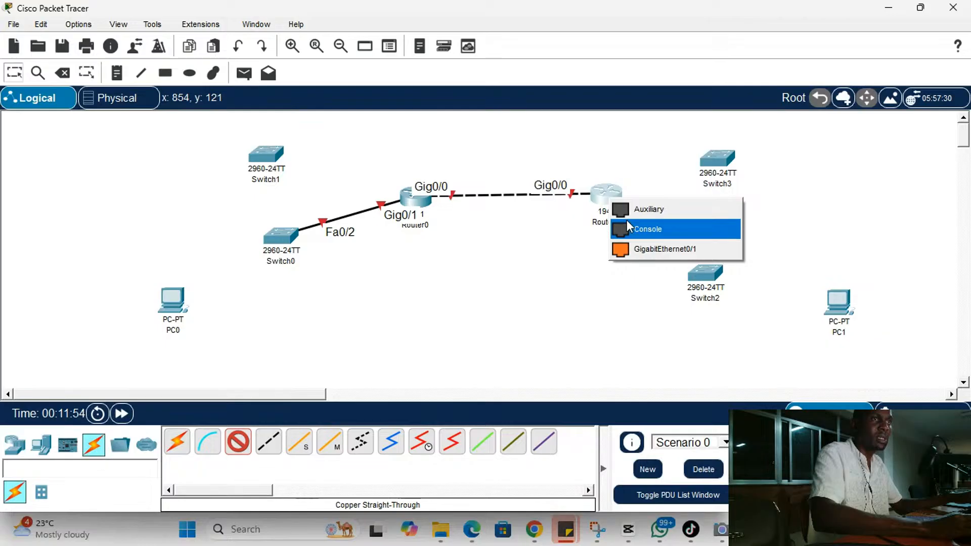
click(639, 243)
click(701, 273)
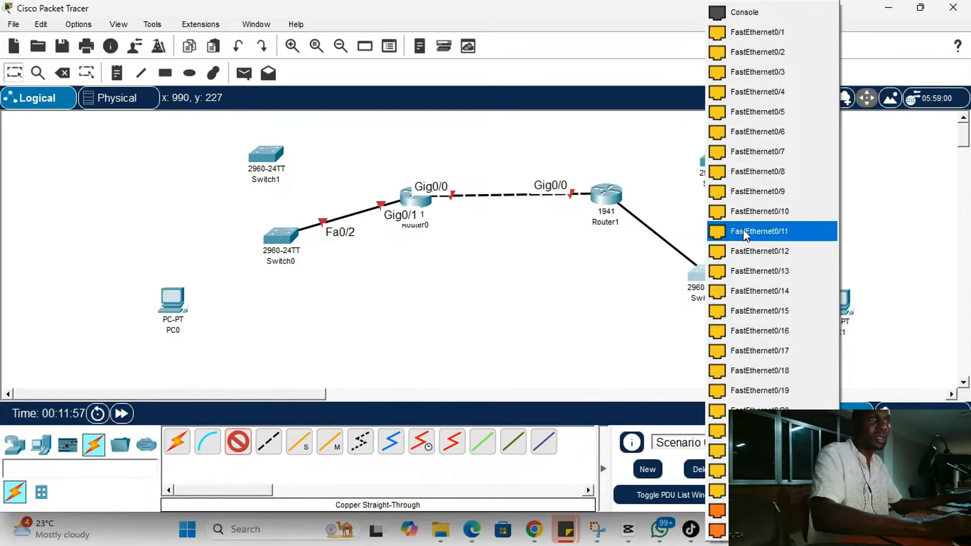
click(742, 229)
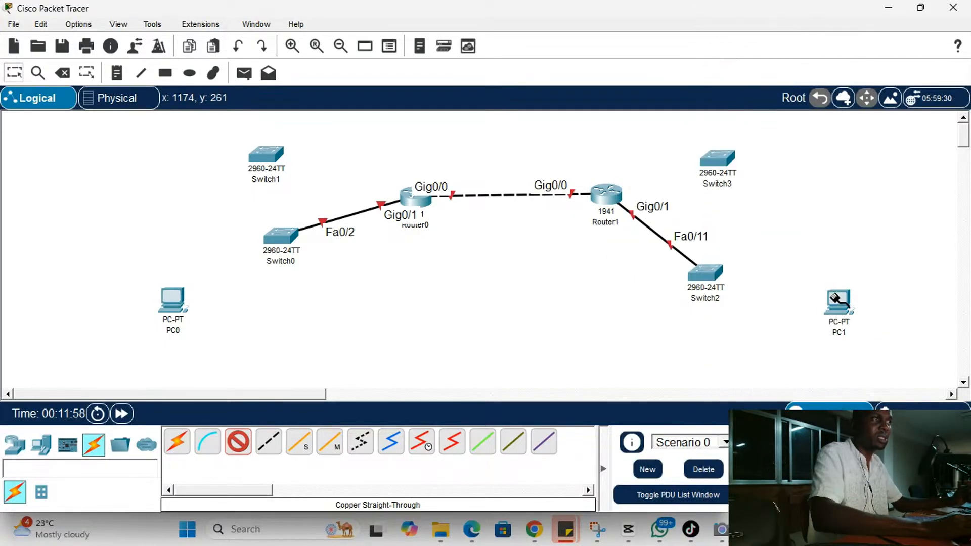
Connect Switch0 FastEthernet0/12 to PC0 FastEthernet0 with a copper straight-through cable
click(280, 237)
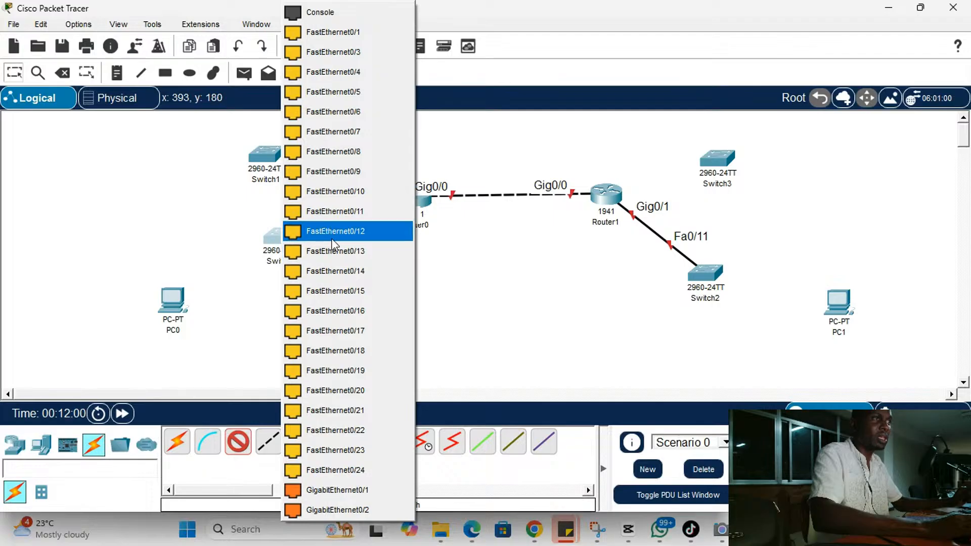
click(332, 237)
click(170, 299)
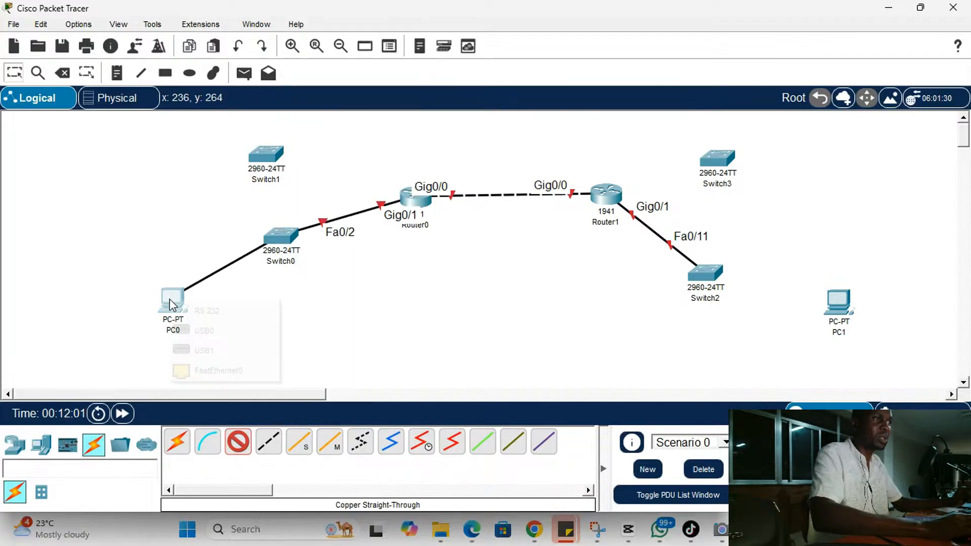
click(217, 373)
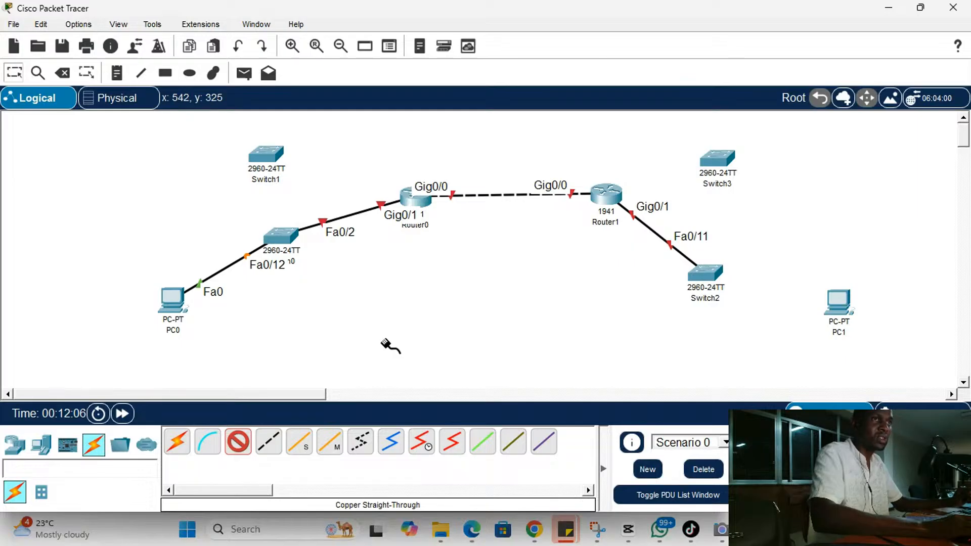
Connect Switch2 FastEthernet0/14 to PC1 FastEthernet0 with a copper straight-through cable
click(713, 274)
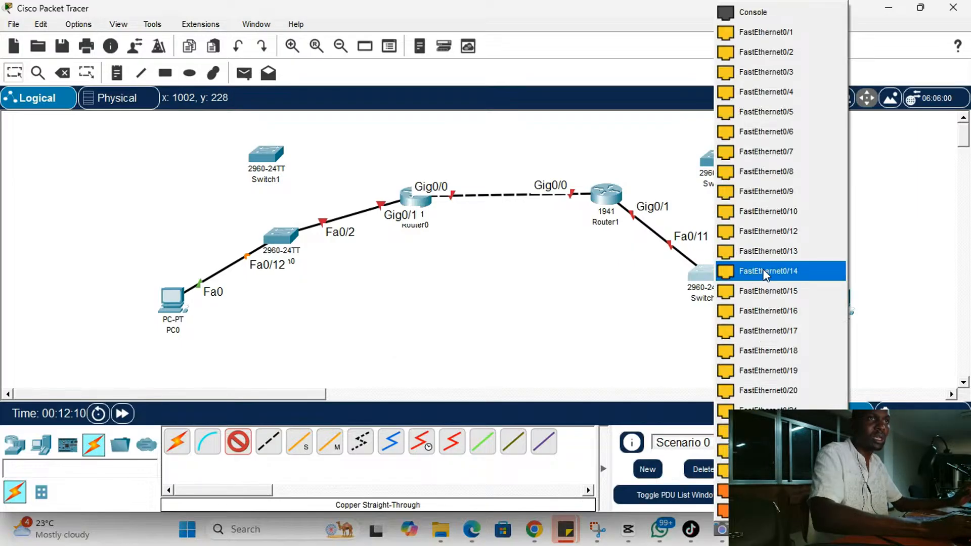
click(767, 274)
click(842, 303)
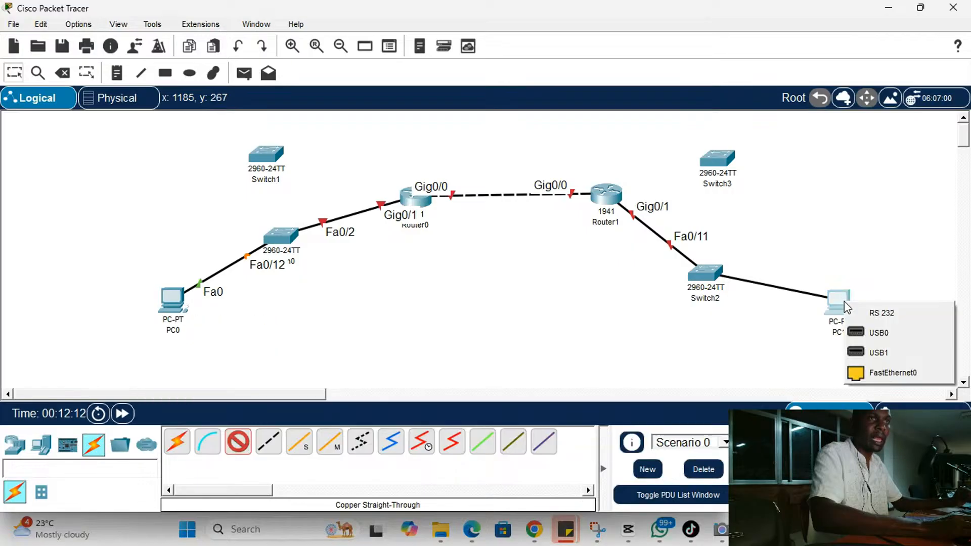
click(901, 375)
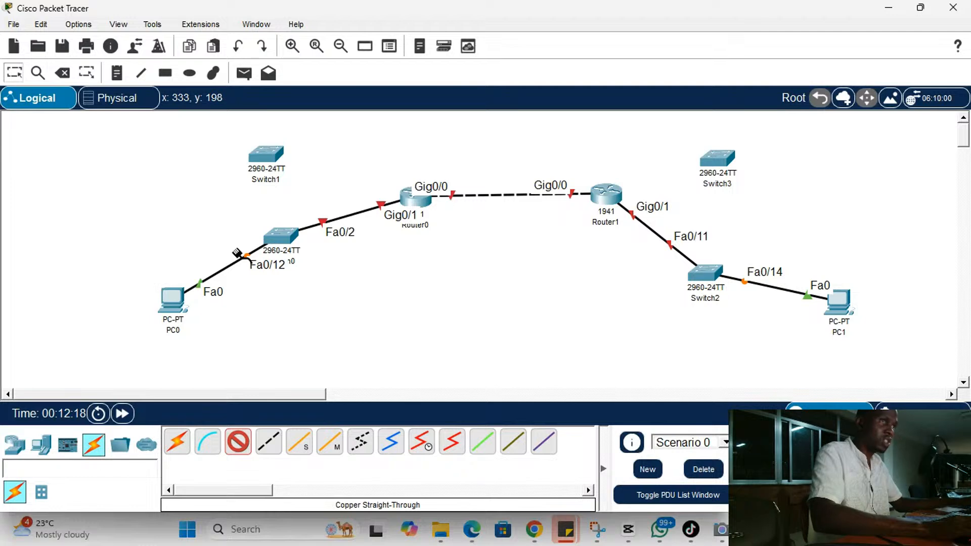
Delete the two unconnected switches, Switch1 and Switch3, from the topology
drag(251, 155, 805, 187)
drag(717, 158, 836, 175)
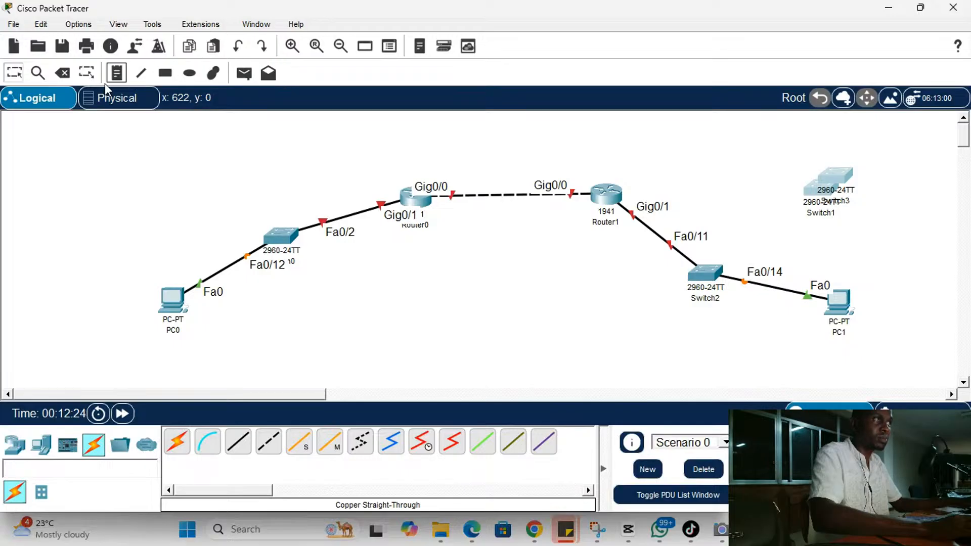
click(61, 75)
click(455, 269)
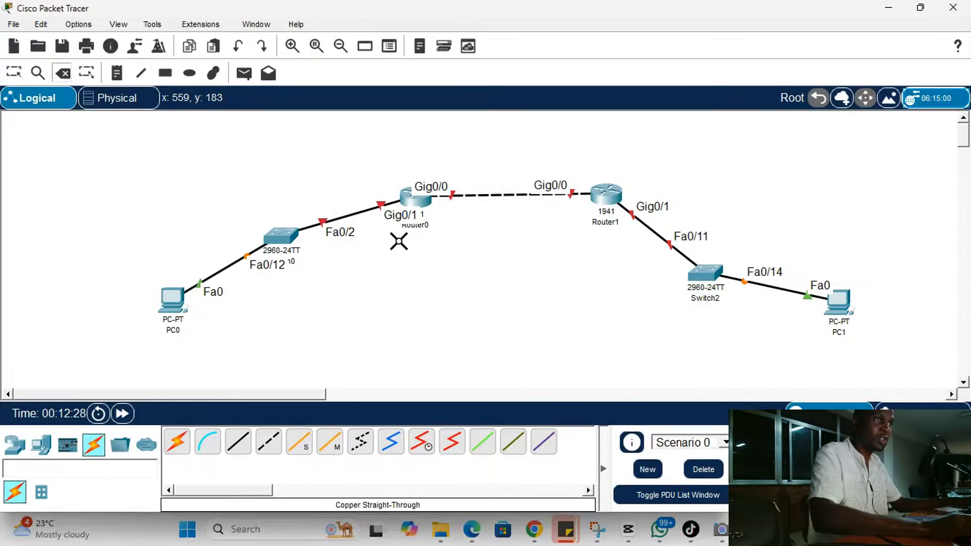
key(Escape)
Spread out the topology by shifting both routers, Switch2 and PC1 upward, Switch0 up and left, and PC0 slightly down
drag(415, 202, 395, 194)
drag(606, 209, 603, 192)
mouse_move(703, 269)
mouse_down()
mouse_move(696, 253)
mouse_move(710, 256)
mouse_up()
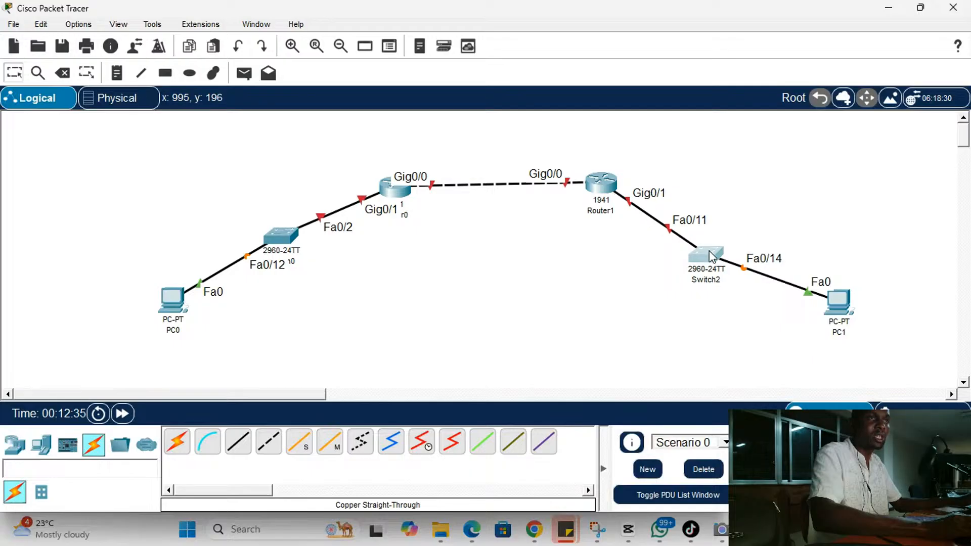
drag(840, 303, 850, 286)
drag(288, 238, 248, 227)
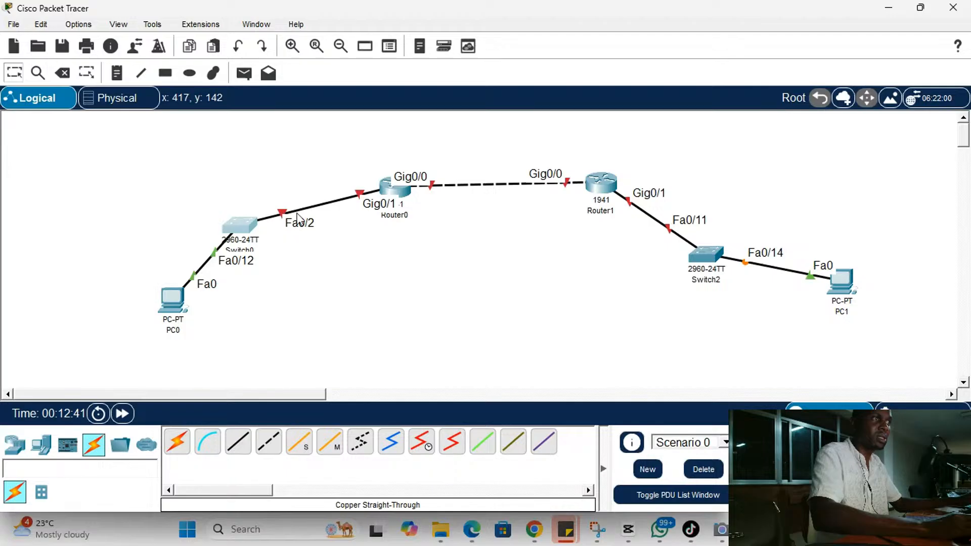
drag(175, 296, 176, 317)
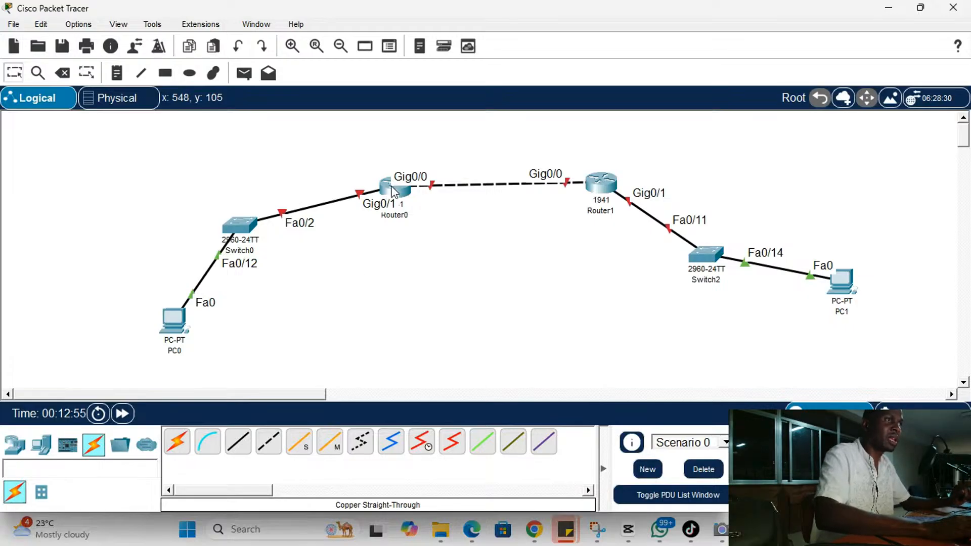
Place a text note above Switch0 reading "LAN 1" with 192.168.1.0/24 on the second line
key(n)
click(170, 158)
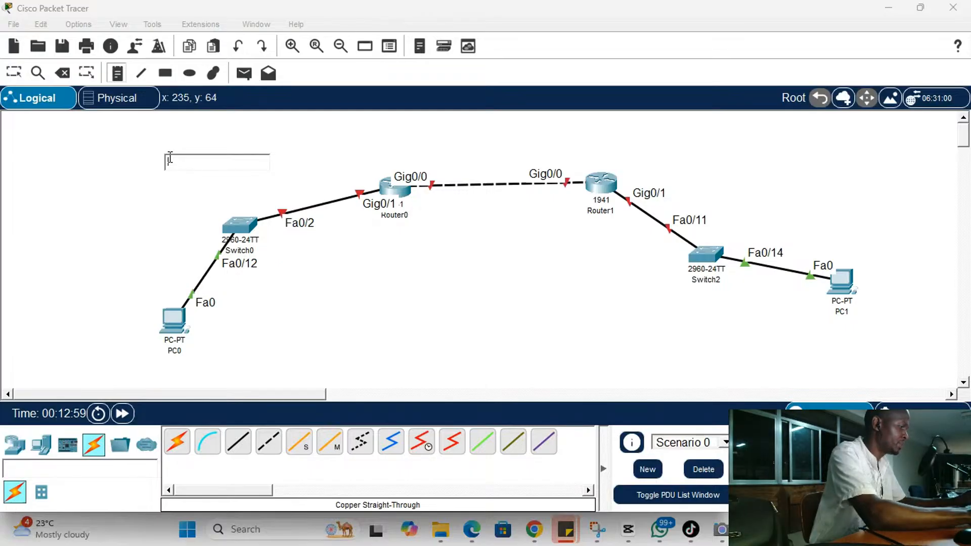
text(A)
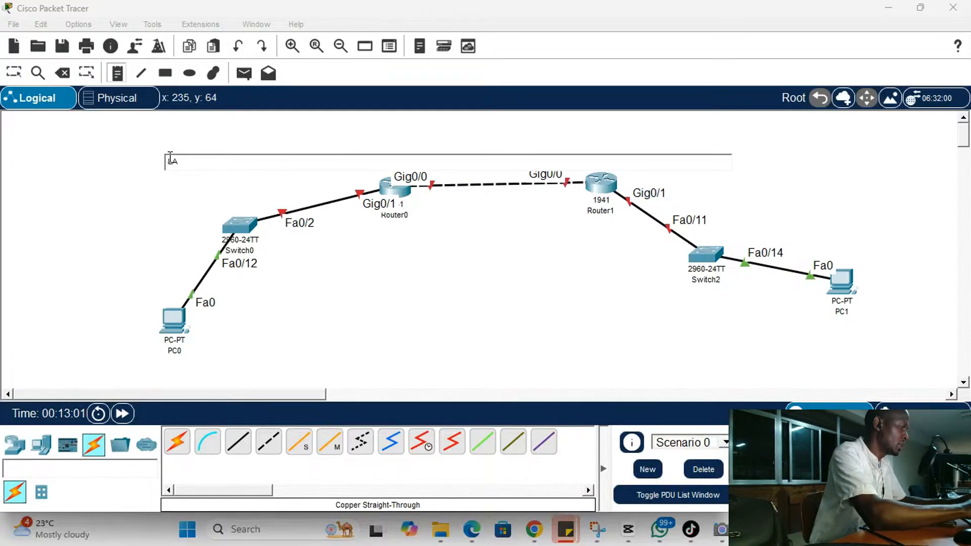
text(N 1)
key(Return)
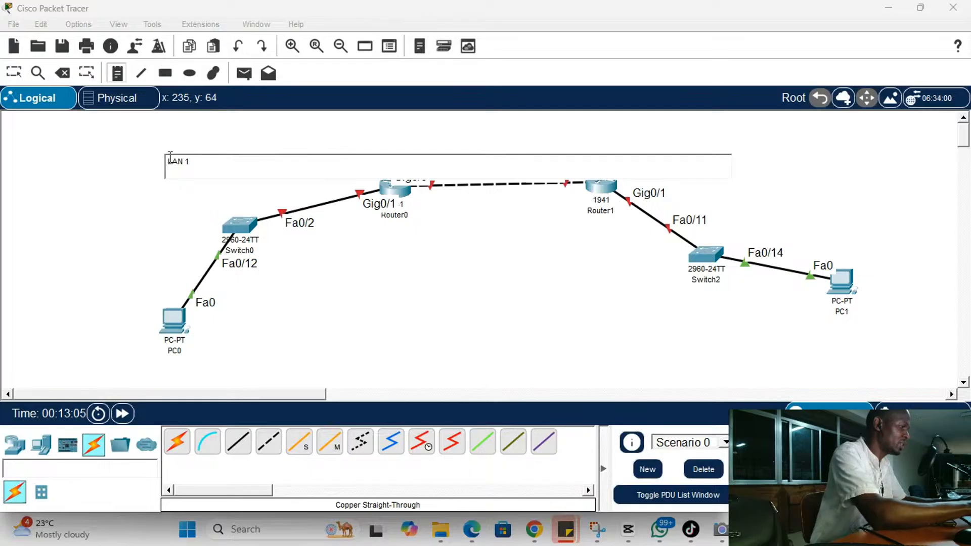
text(192.1)
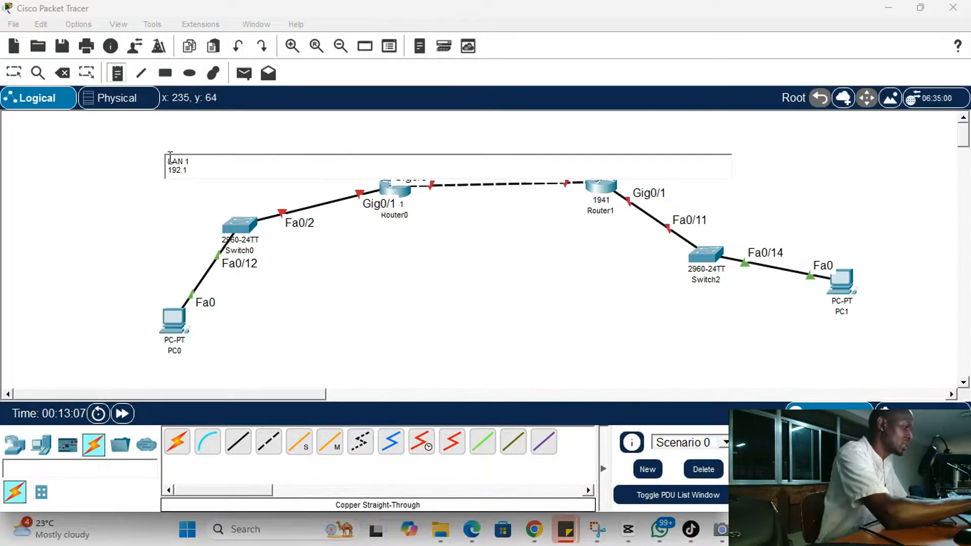
text(68.1.0)
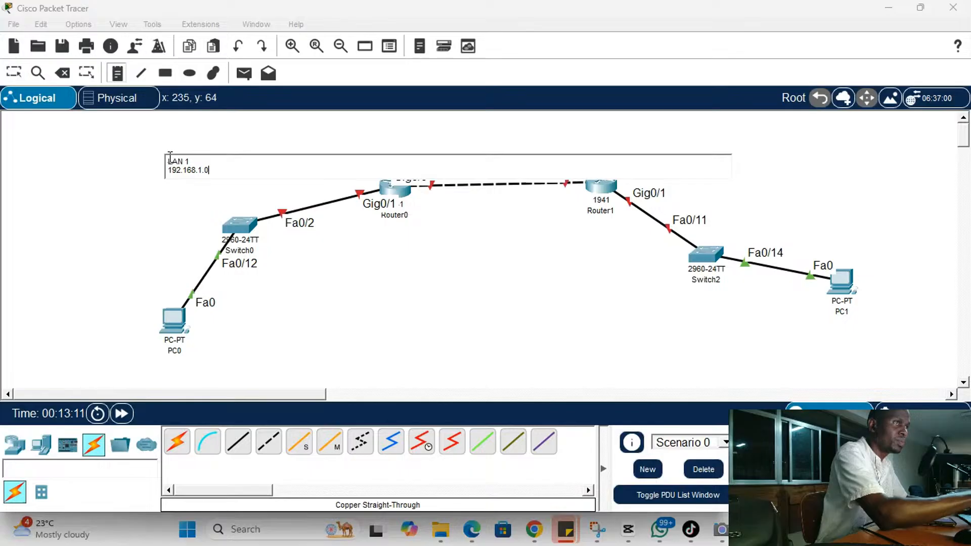
text(/24)
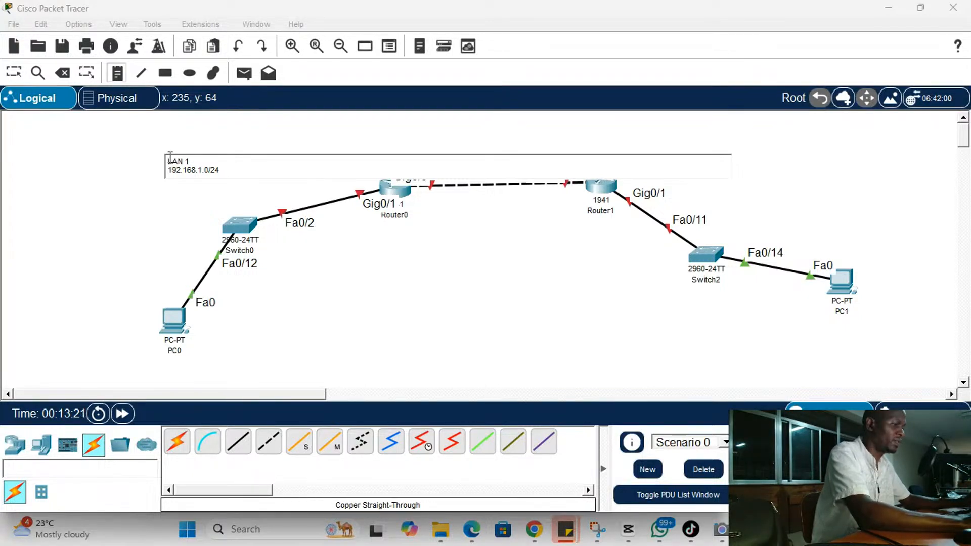
Add the IPv6 prefix 2001::/64 below a blank line in the LAN 1 note and move the note up and left of Switch0
key(Return)
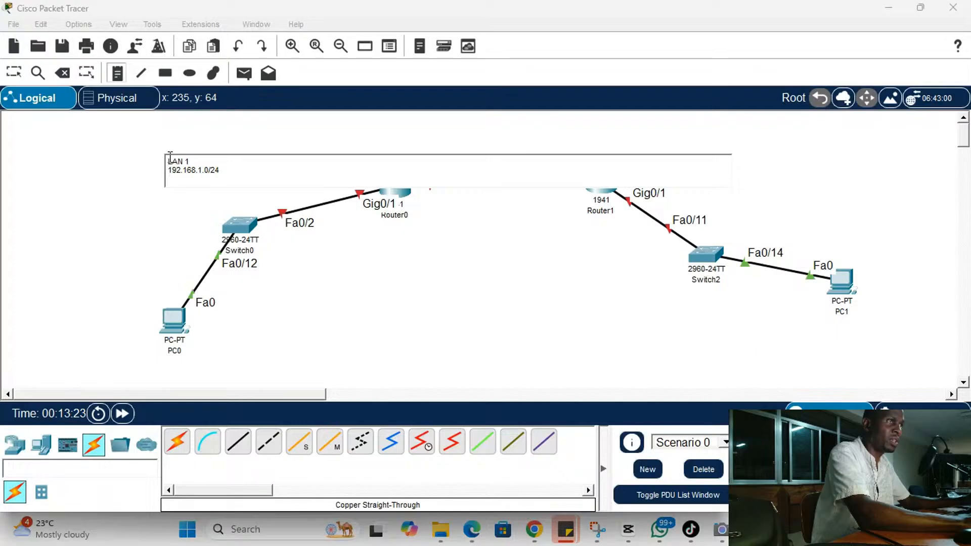
key(Return)
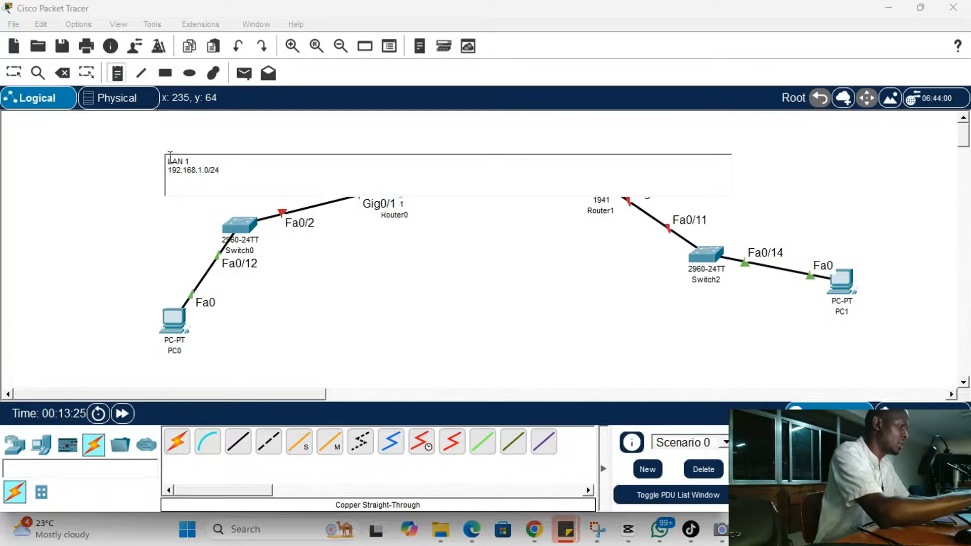
text(2001::/64)
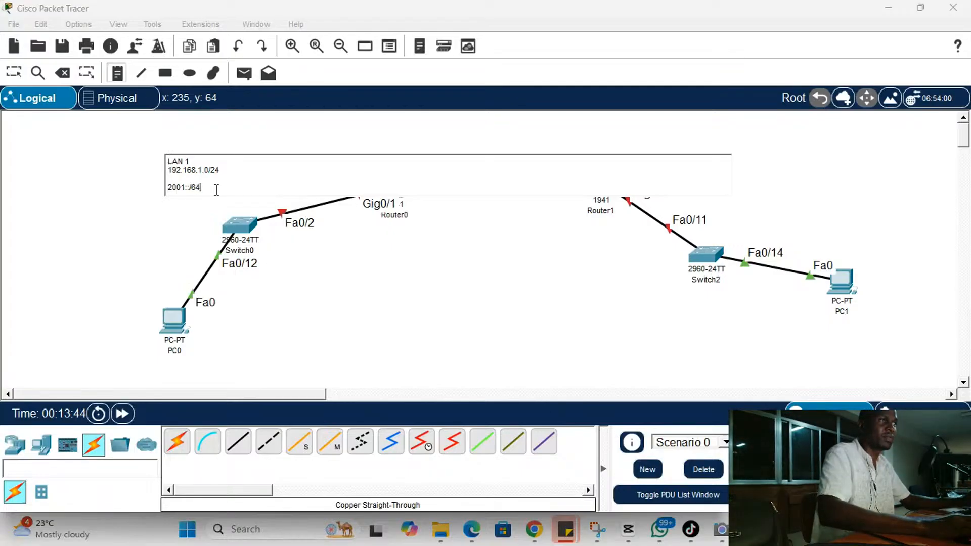
drag(201, 188, 160, 162)
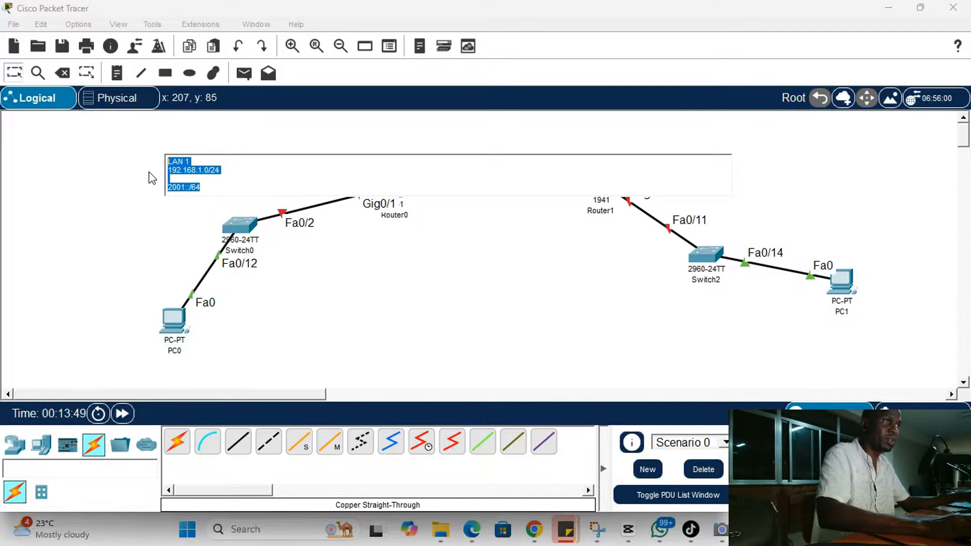
click(154, 181)
drag(215, 190, 159, 174)
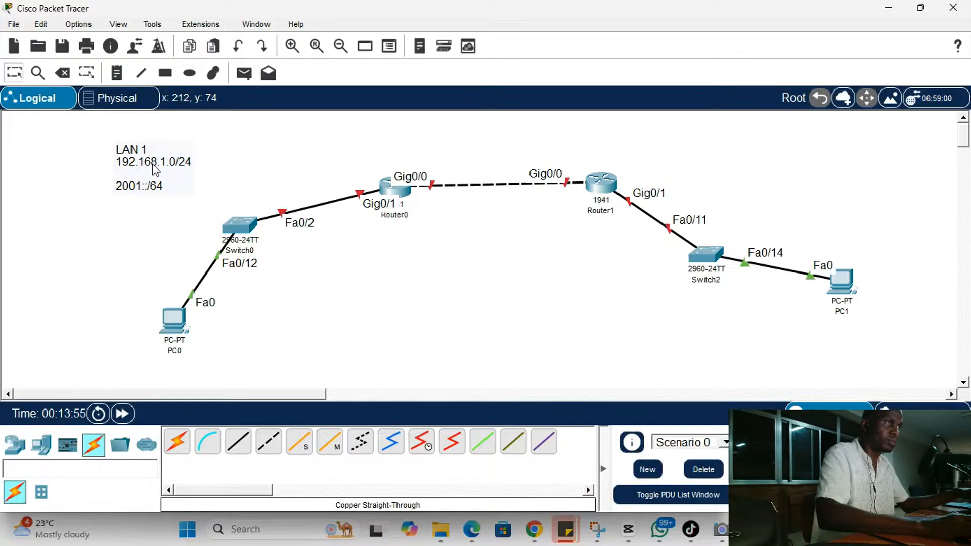
Duplicate the LAN 1 note and place the copy above the link between Switch0 and Router0
drag(97, 136, 150, 171)
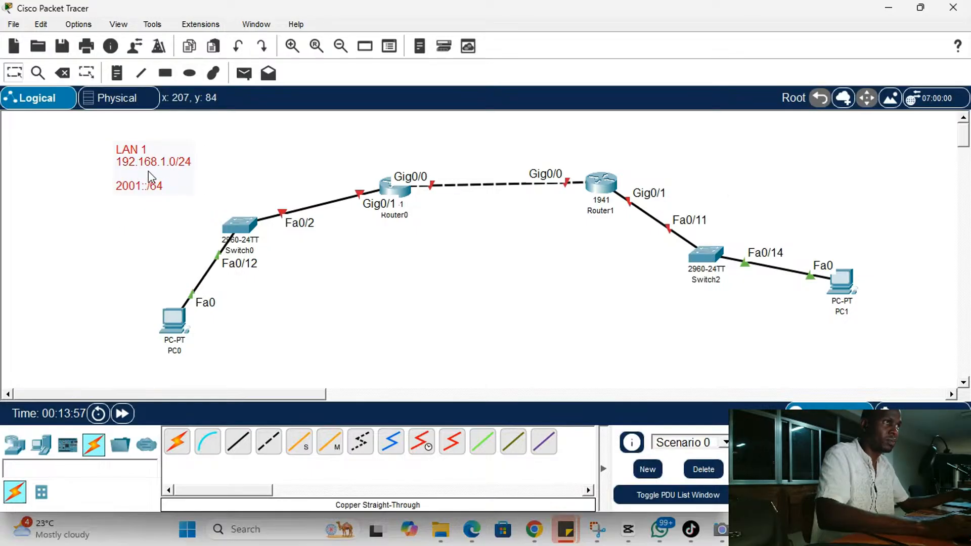
key(ctrl+c)
key(ctrl+v)
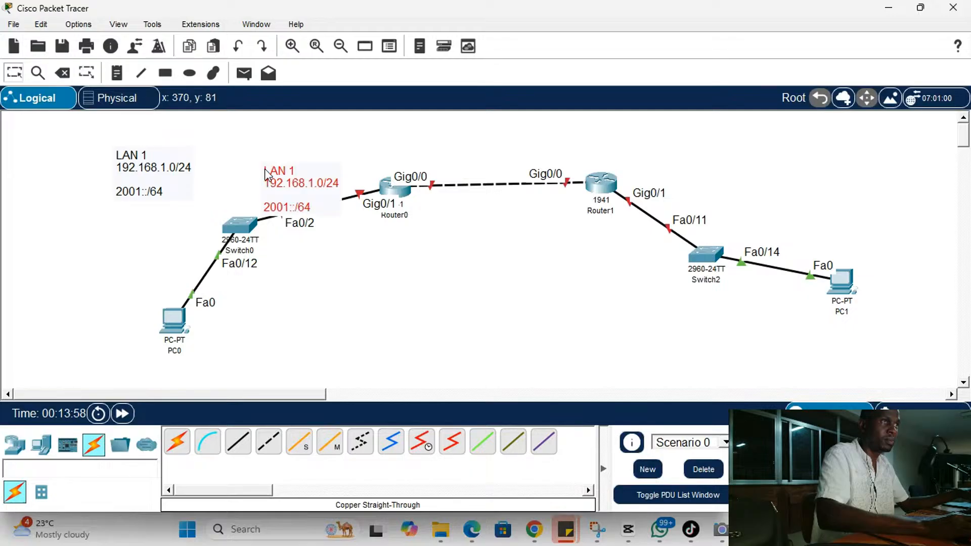
drag(277, 182, 279, 159)
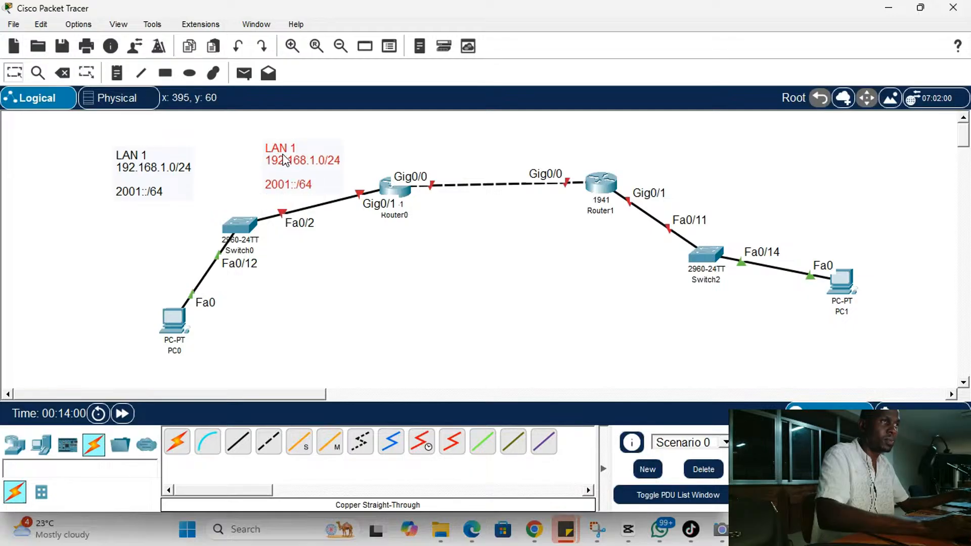
Change the IPv4 network in the copied note to 192.168.2.0/24
double_click(313, 162)
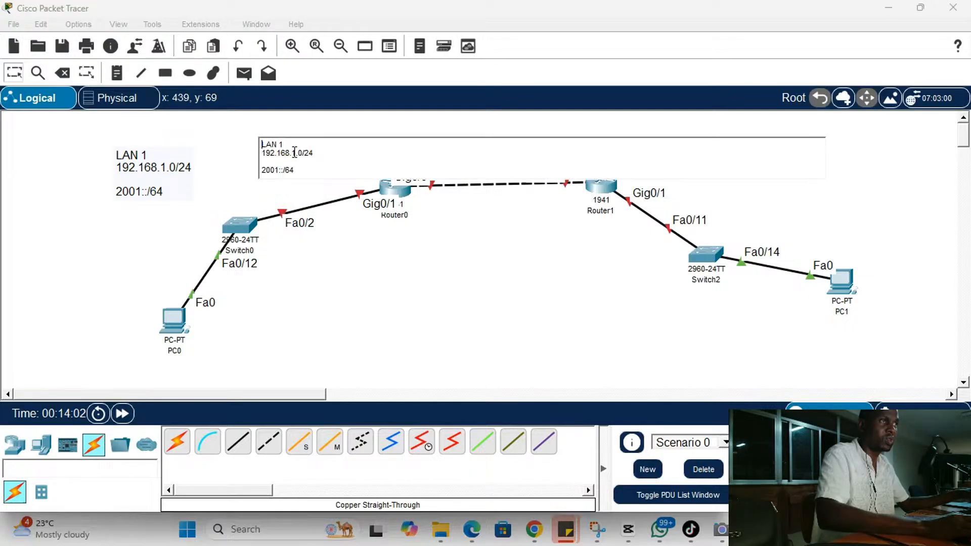
click(295, 154)
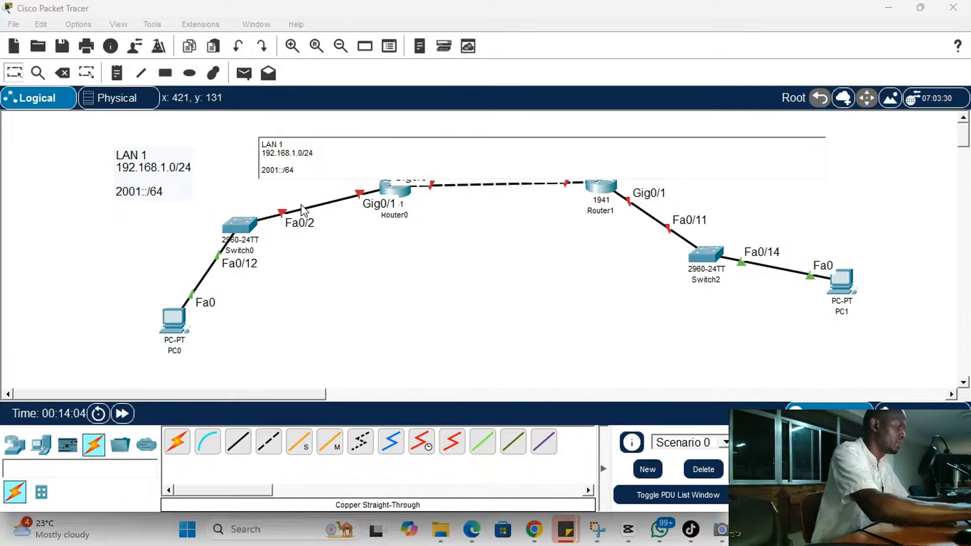
key(BackSpace)
text(2)
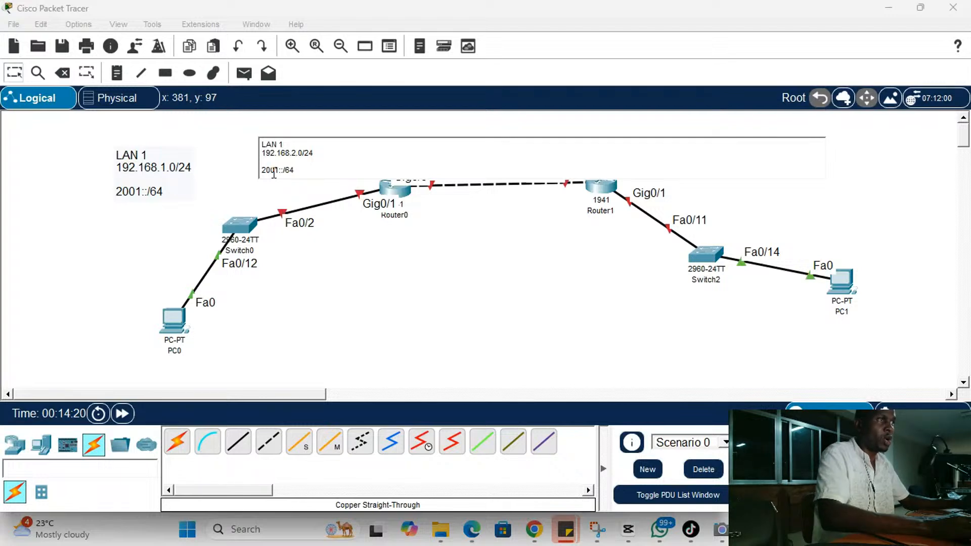
Expand the IPv6 prefix in the LAN 1 note to 2001:0:0:0::/64
double_click(144, 198)
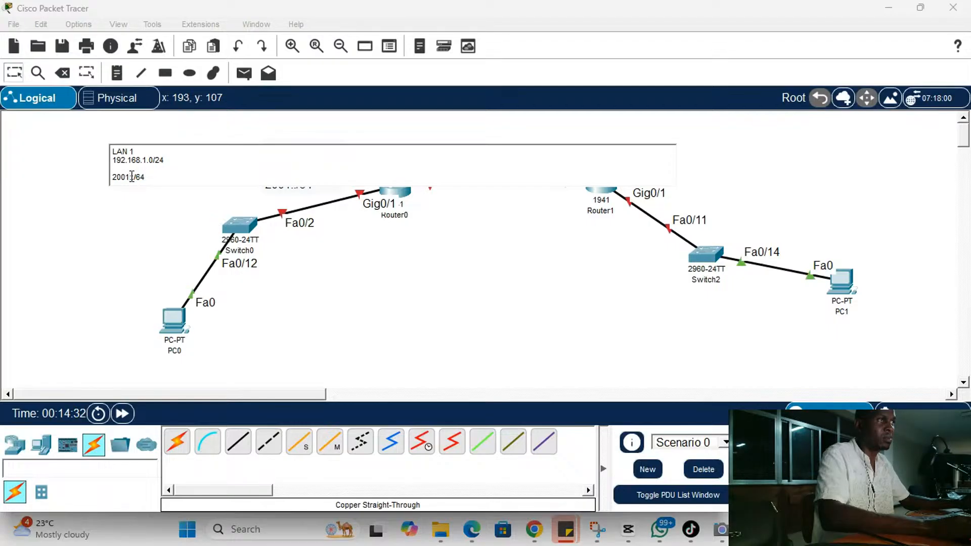
click(134, 177)
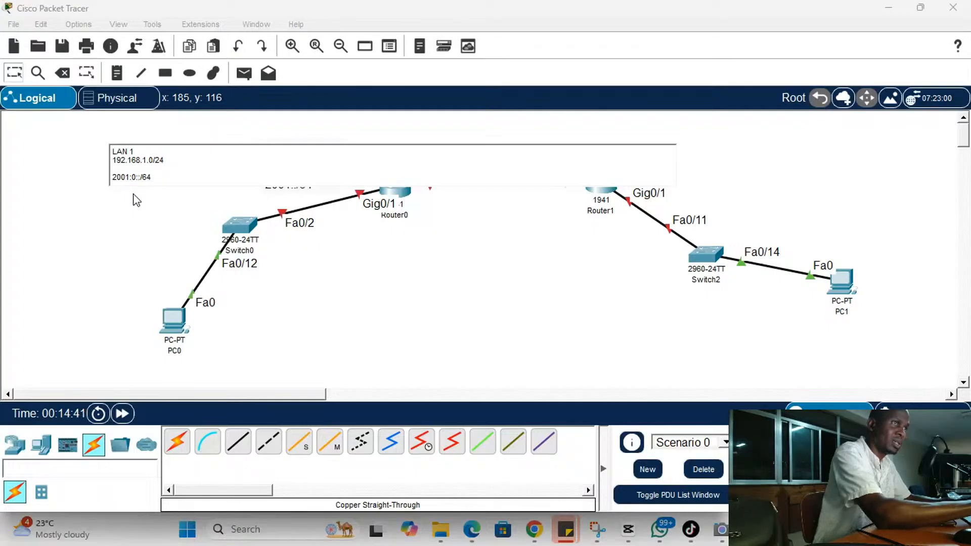
text(0)
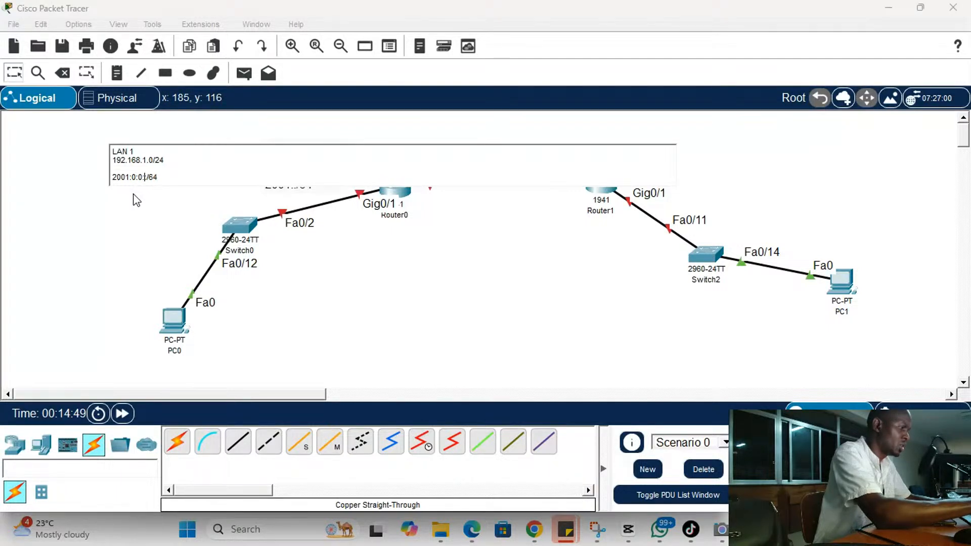
text(:0)
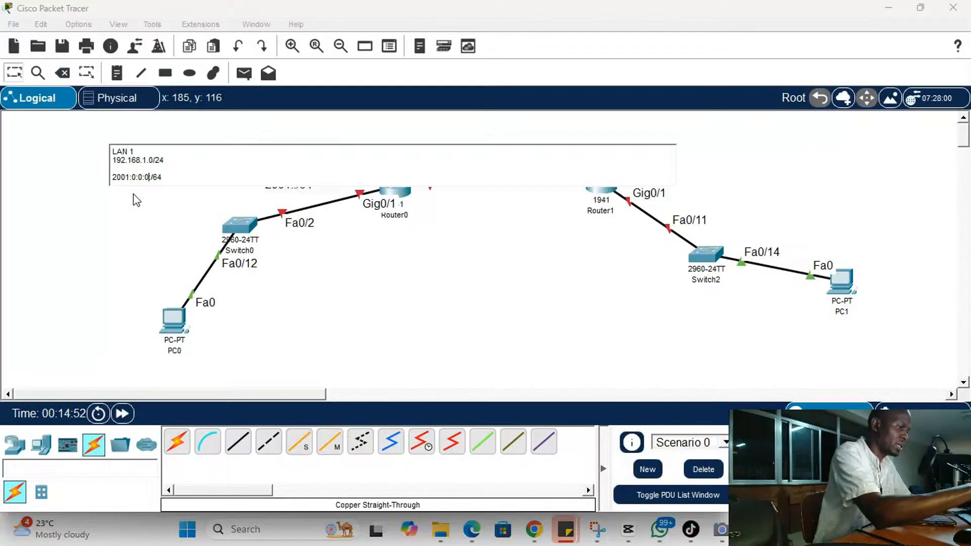
text(:)
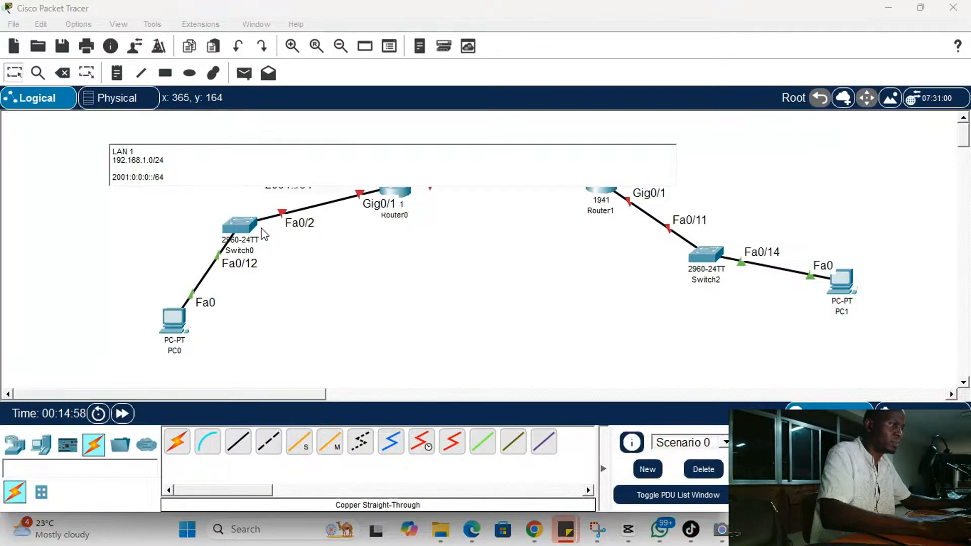
text(:)
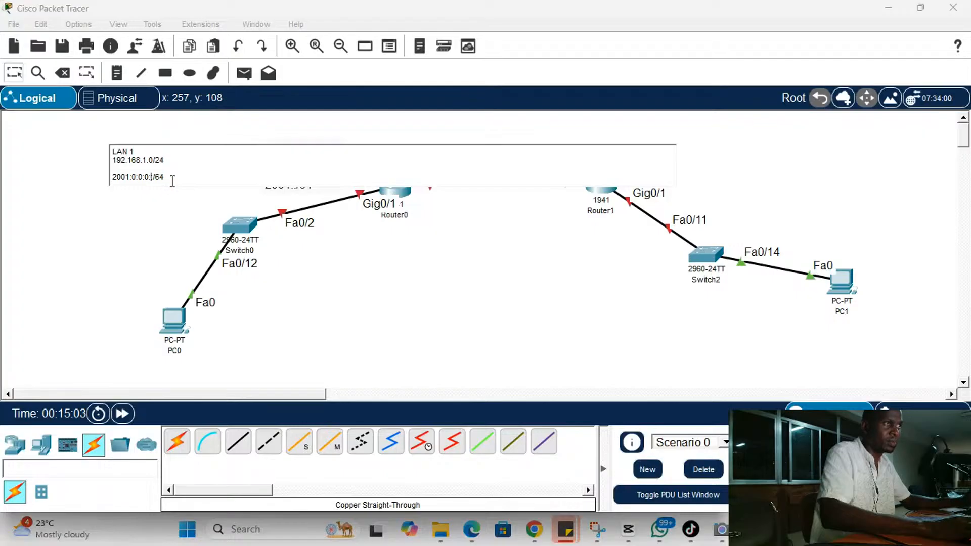
Replace the IPv6 prefix in the 192.168.2.0/24 note with a copy of the LAN 1 prefix, edited to 2001:0:0:1::/64
drag(171, 181, 114, 176)
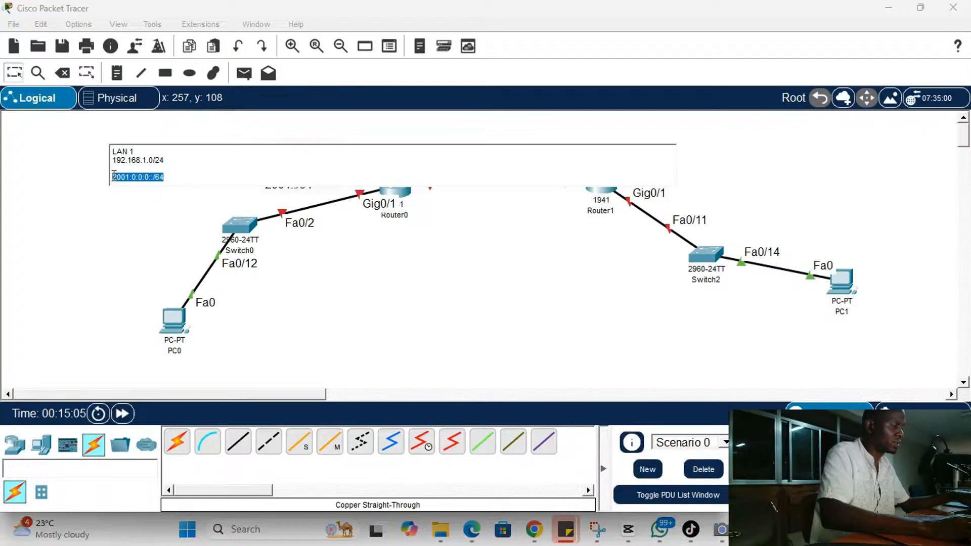
click(286, 196)
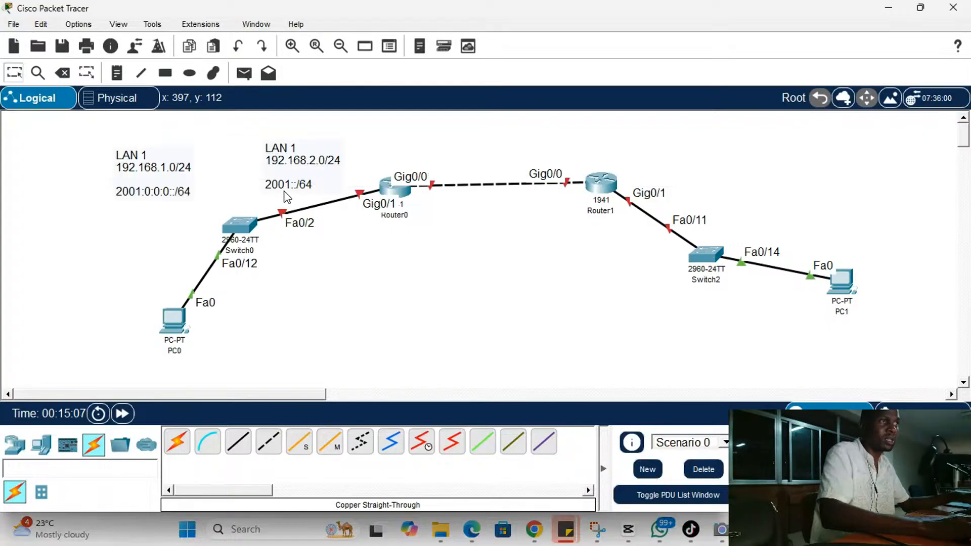
click(297, 172)
drag(298, 172, 262, 170)
key(ctrl+v)
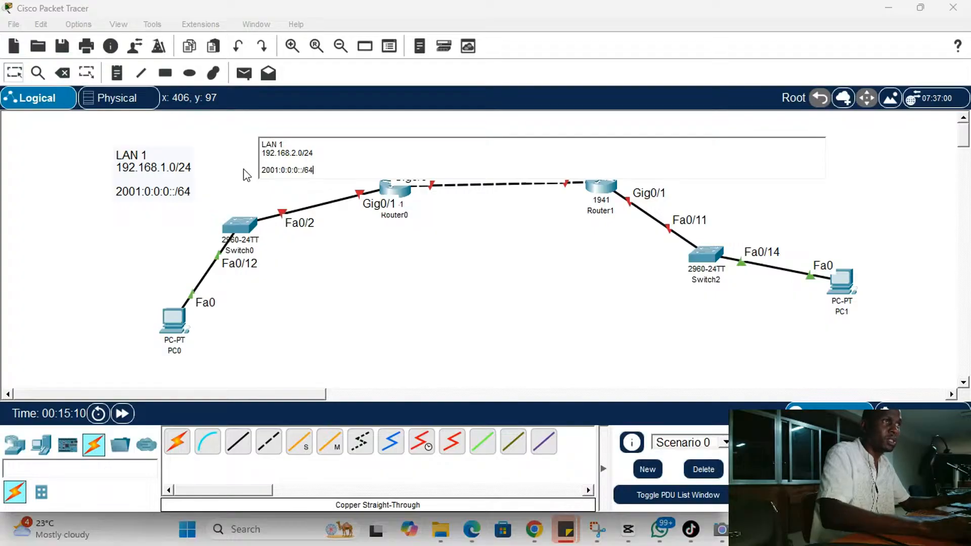
click(300, 170)
key(BackSpace)
key(BackSpace)
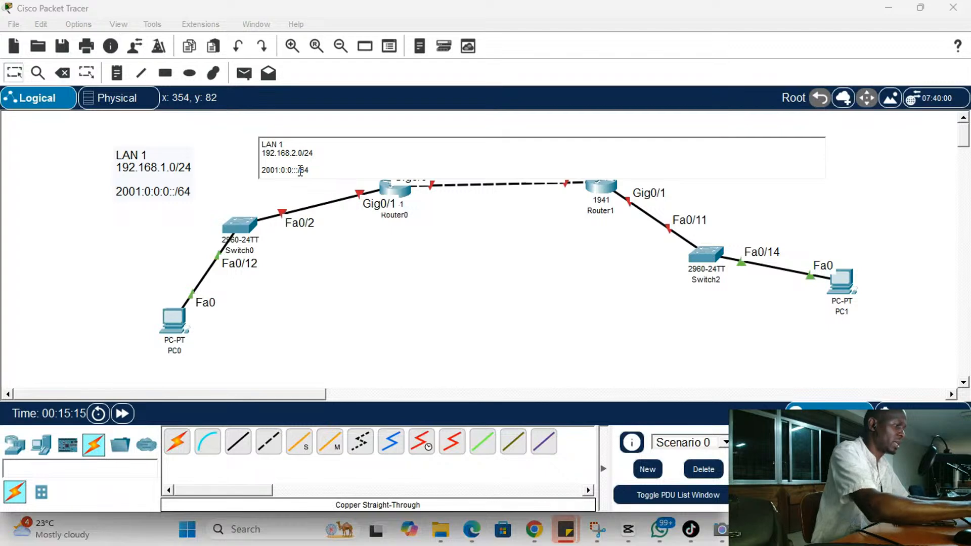
text(1:)
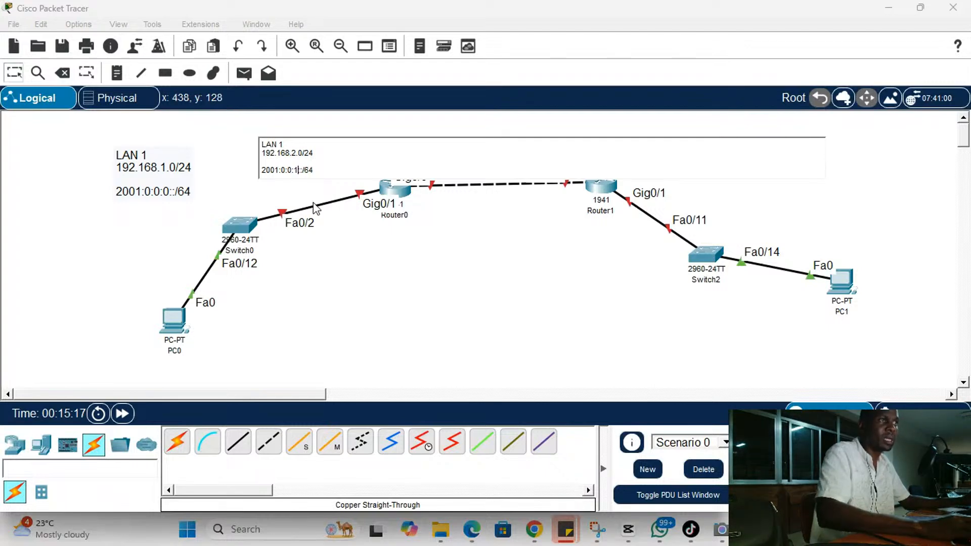
click(361, 308)
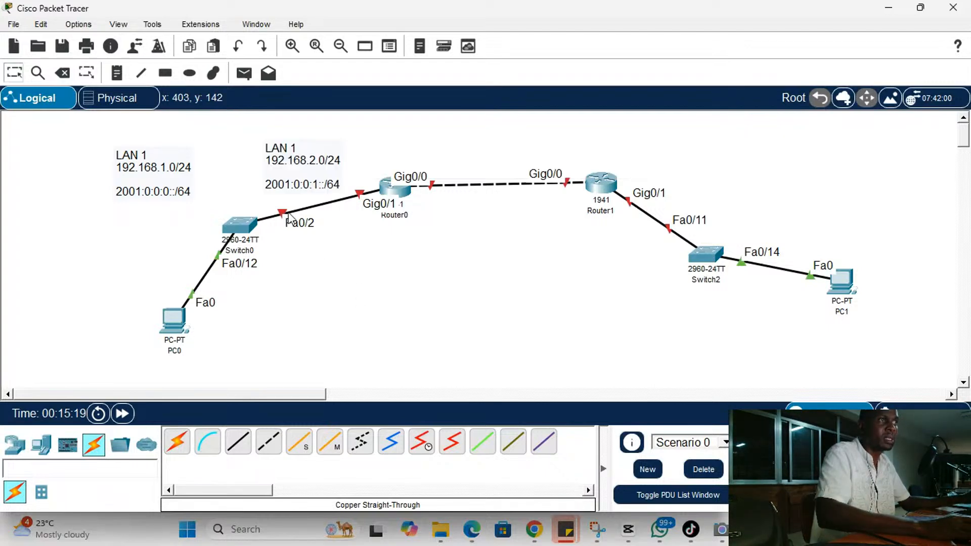
Duplicate the 192.168.2.0/24 note and place the copy in the empty area below Router0
click(273, 159)
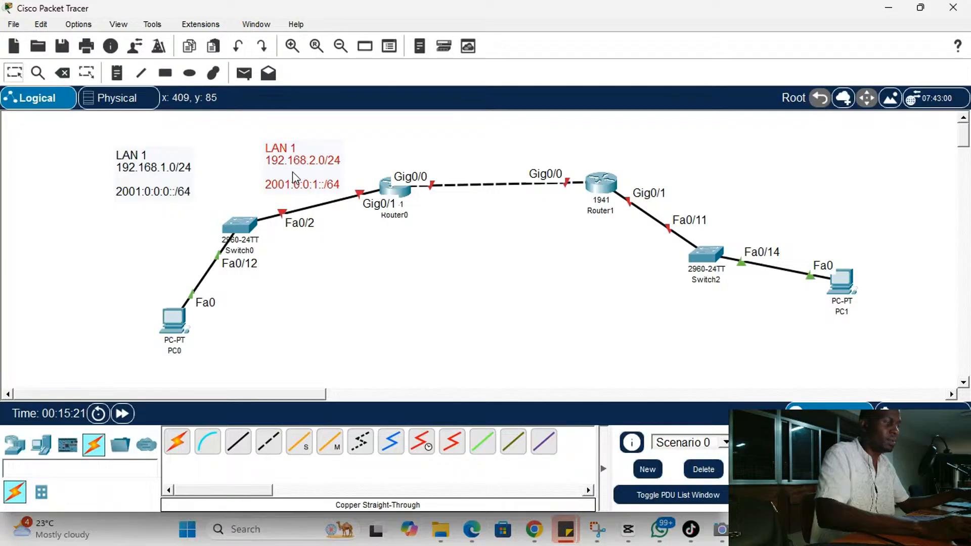
key(ctrl+c)
key(ctrl+v)
Change the copied note to IPv4 network 192.168.3.0/24 and IPv6 prefix 2001:0:0:3::/64
double_click(404, 319)
click(408, 313)
key(BackSpace)
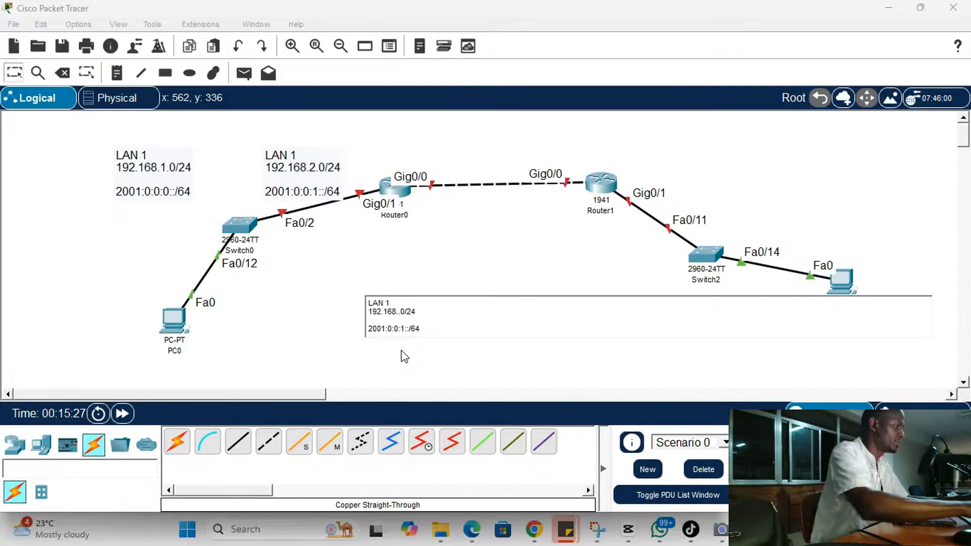
text(3)
click(401, 329)
key(BackSpace)
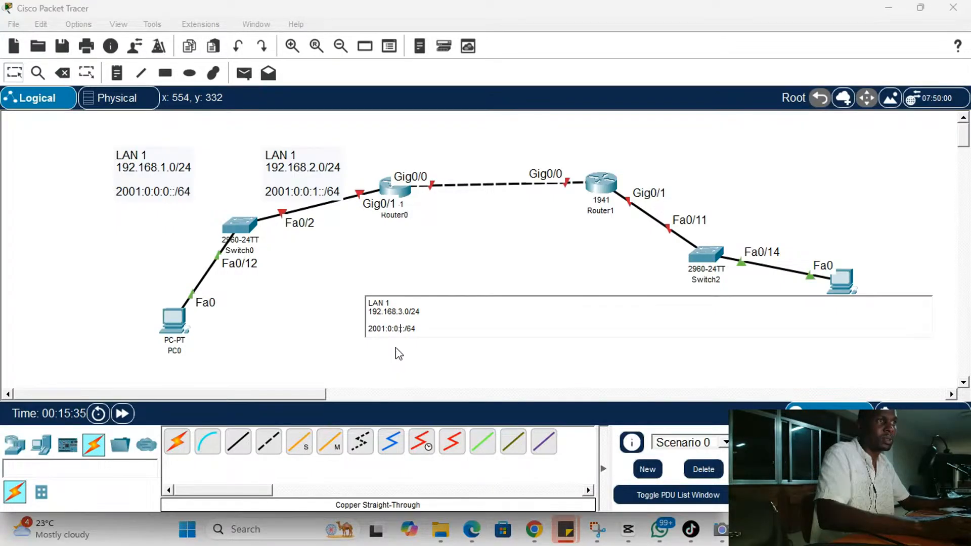
text(3:)
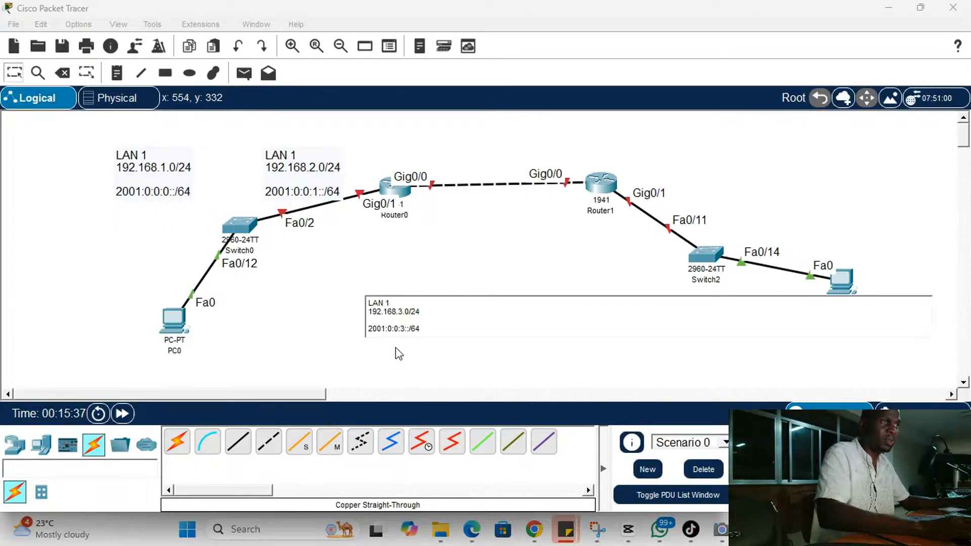
Set the IPv6 prefix in the 192.168.2.0/24 note to 2001:0:0:2::/64
click(302, 193)
click(302, 193)
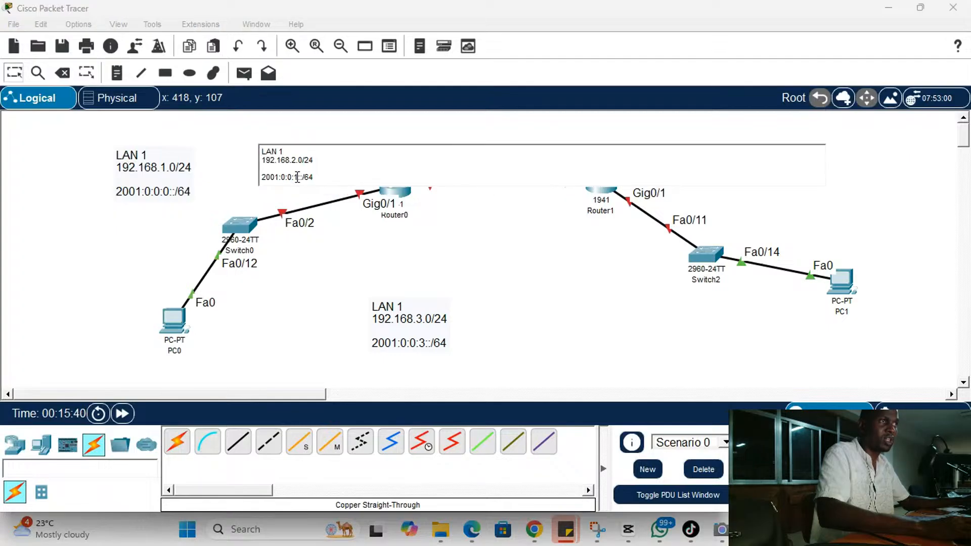
text(2)
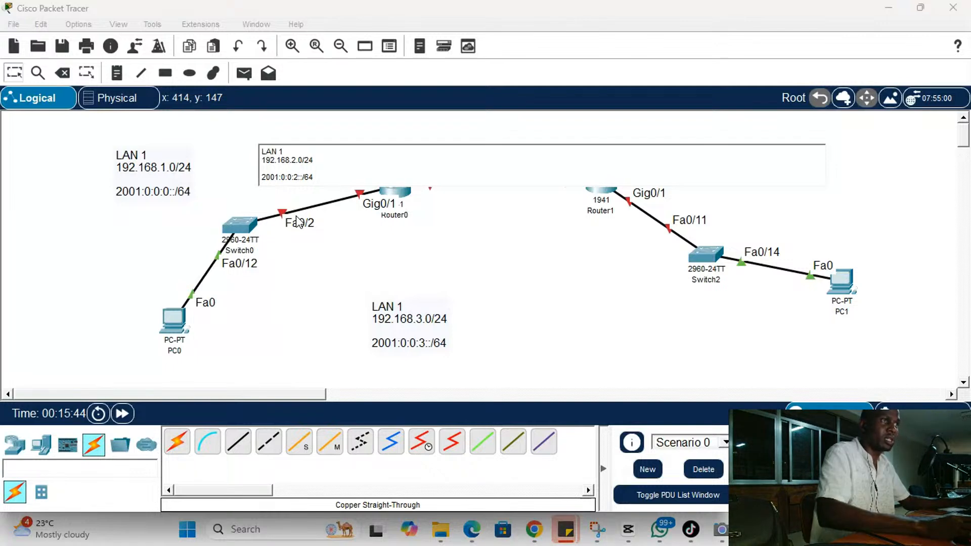
Set the IPv6 prefix in the 192.168.1.0/24 note to 2001:0:0:1::/64 and move the note down beside Switch0
click(151, 194)
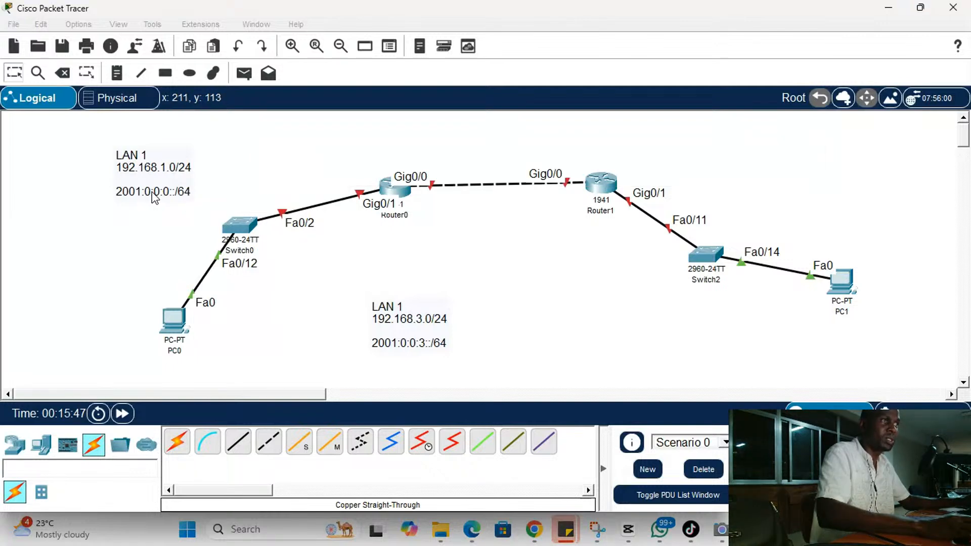
click(143, 179)
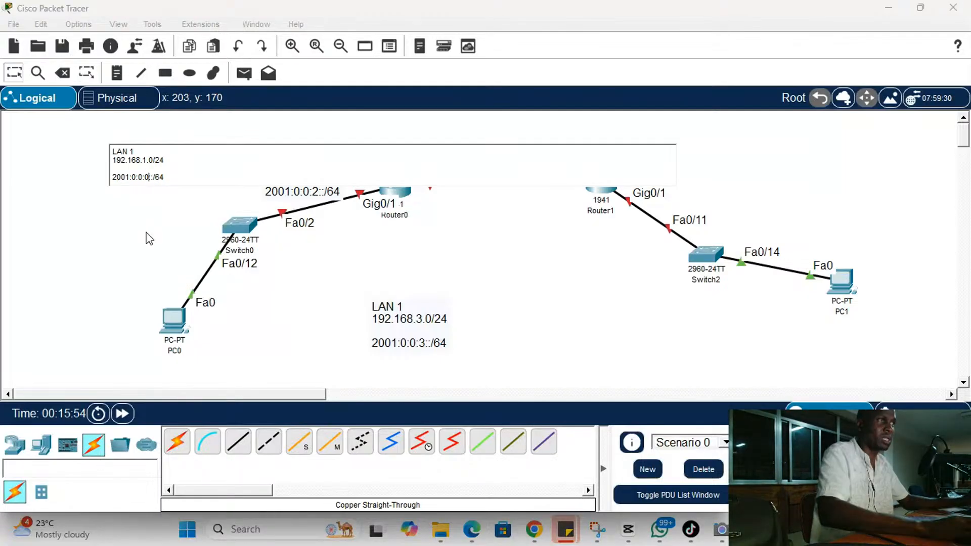
click(101, 249)
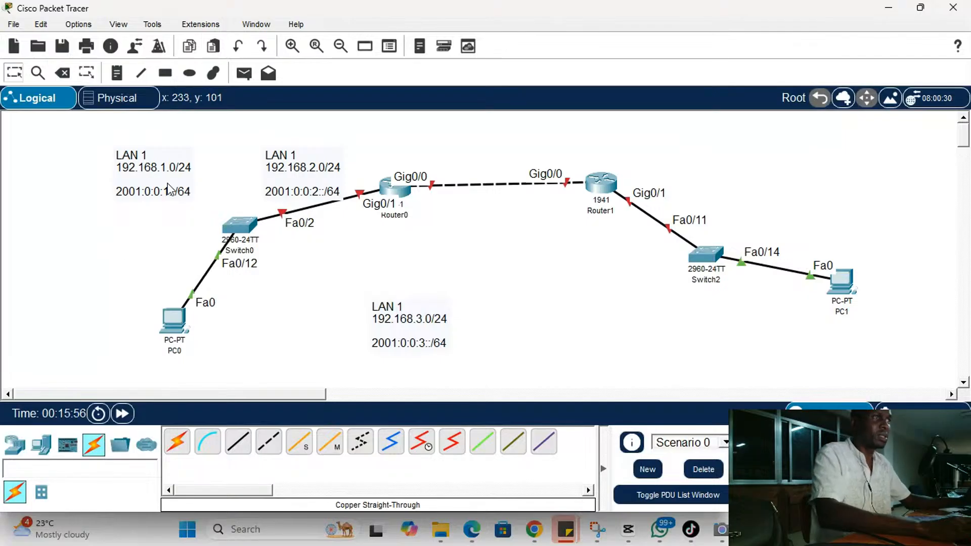
drag(170, 190, 170, 250)
Move the 192.168.2.0/24 note below the link between the two routers and change its title to WAN
drag(328, 184, 495, 232)
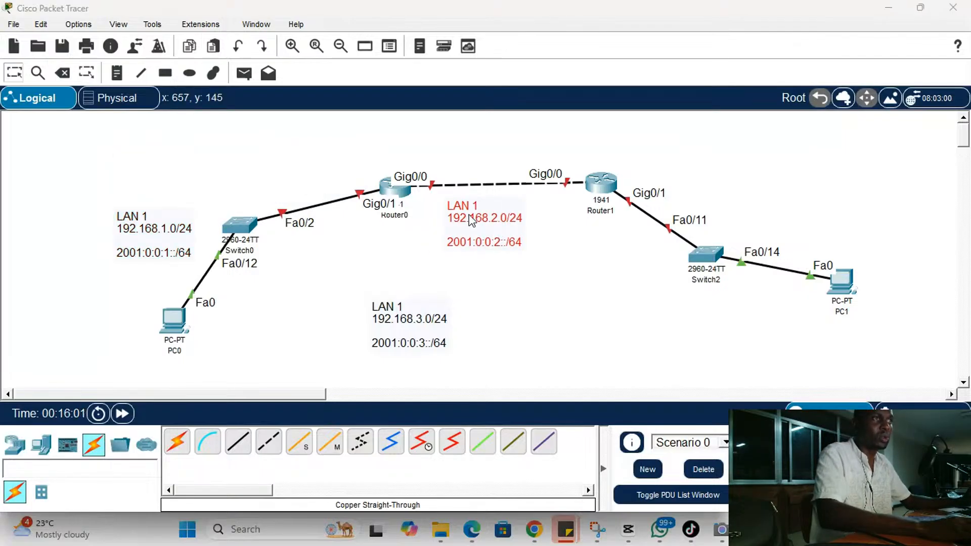
key(Delete)
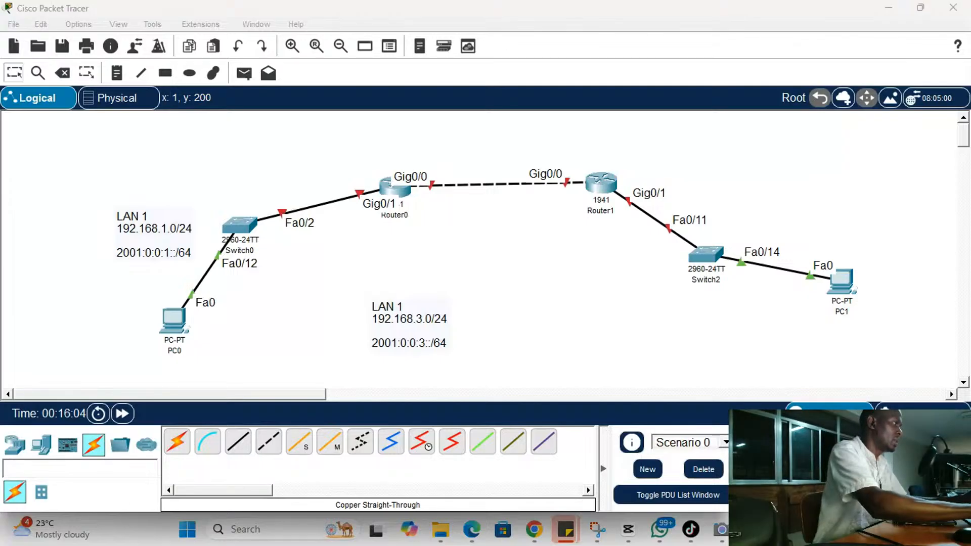
key(ctrl+z)
key(BackSpace)
key(BackSpace)
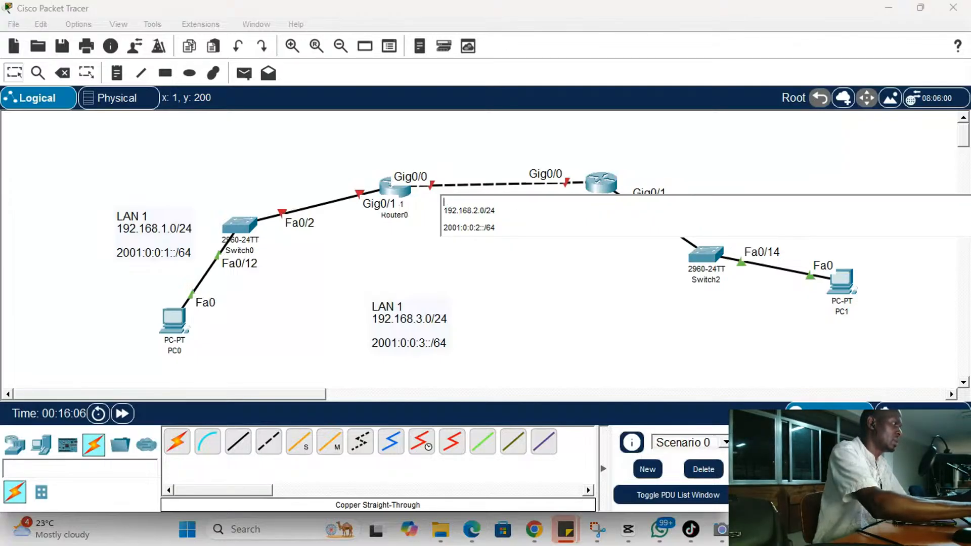
text(WAN)
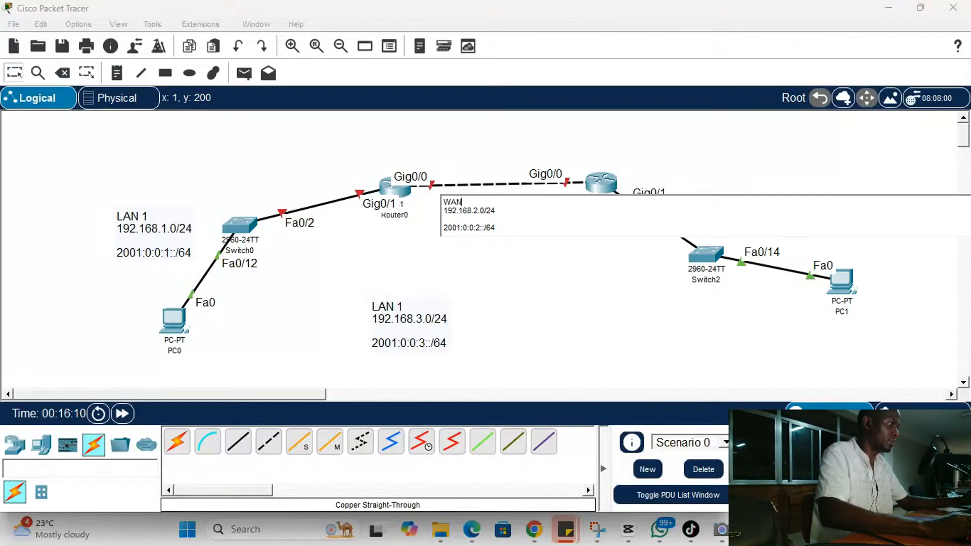
key(Escape)
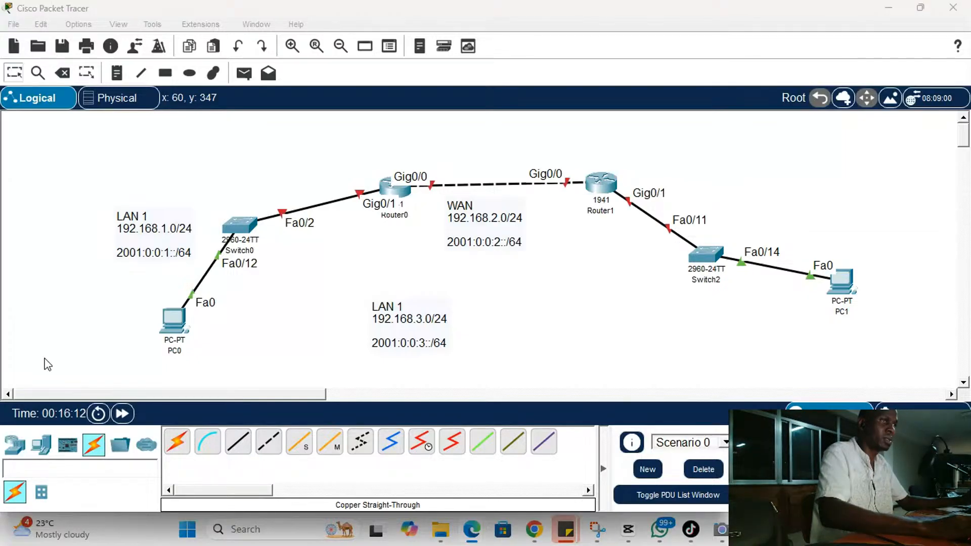
Change the title of the 192.168.3.0/24 note to LAN 2 and move the note above Switch2
double_click(403, 330)
click(392, 303)
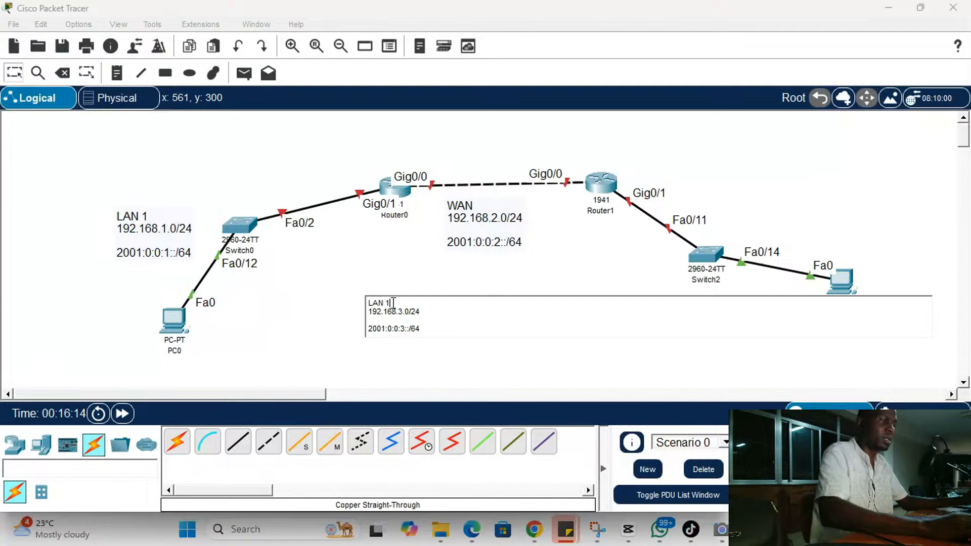
key(BackSpace)
text(2)
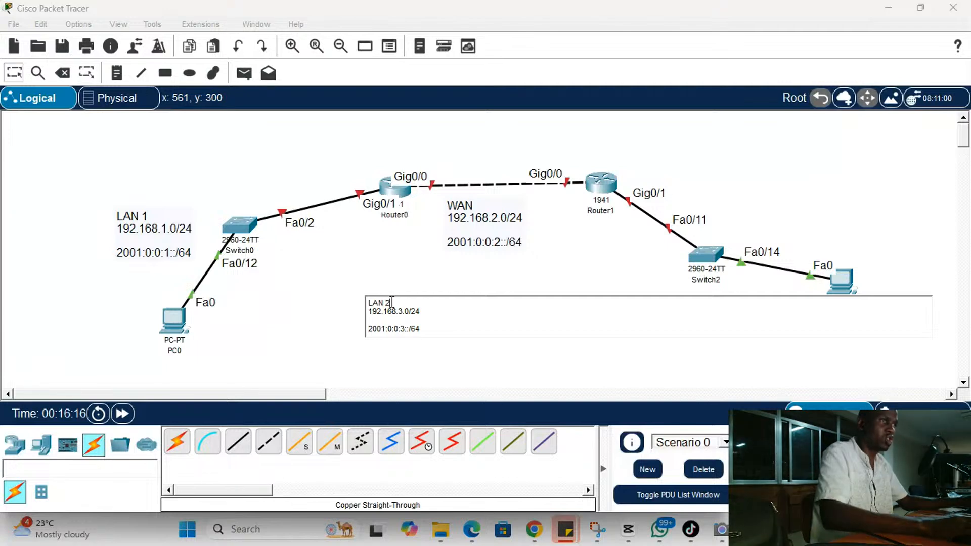
click(336, 310)
drag(413, 319, 751, 180)
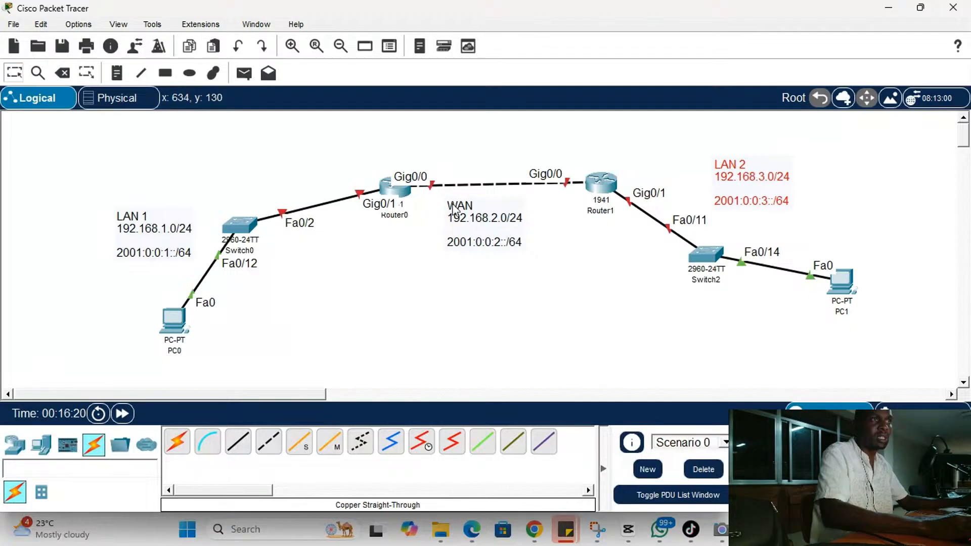
Tidy the notes: center WAN under the router link, put LAN 1 above Switch0, and align LAN 2 above Switch2
drag(463, 216, 482, 216)
drag(144, 256, 173, 193)
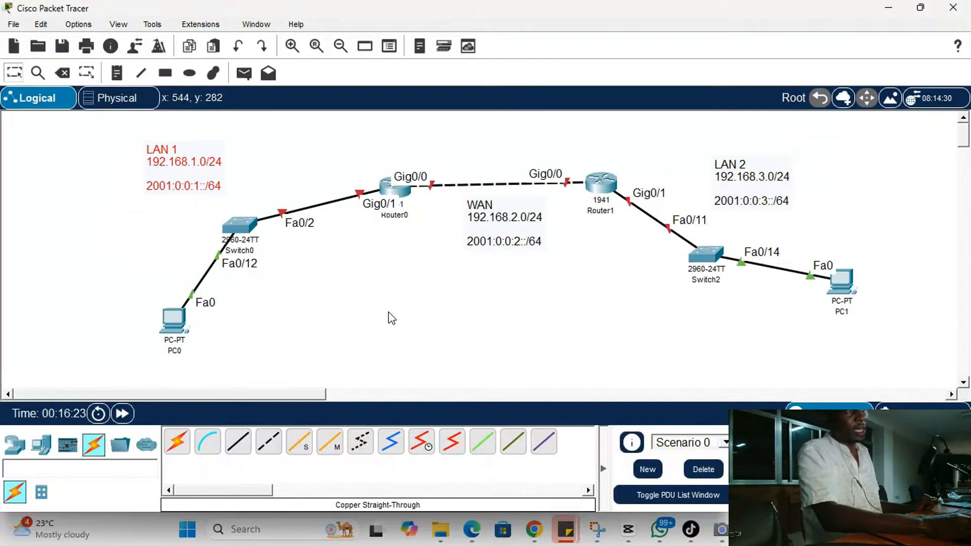
drag(760, 187, 745, 172)
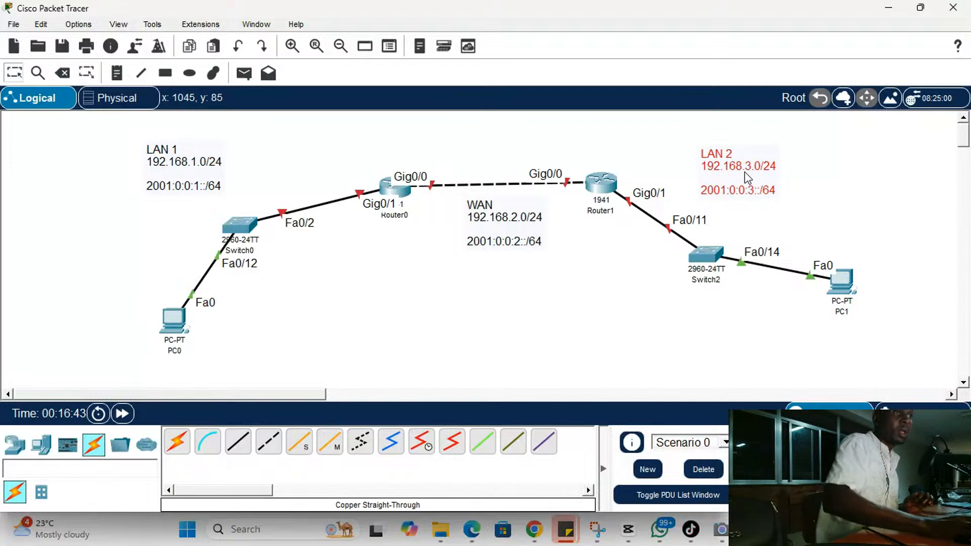
drag(731, 180, 730, 184)
click(622, 300)
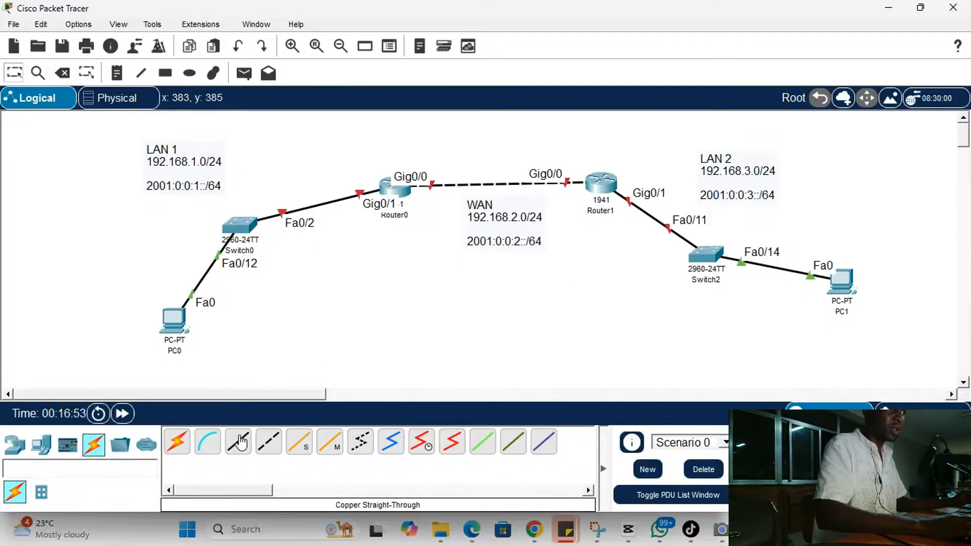
Connect a console cable from PC0's RS 232 port to Router0's Console port
click(207, 441)
click(177, 321)
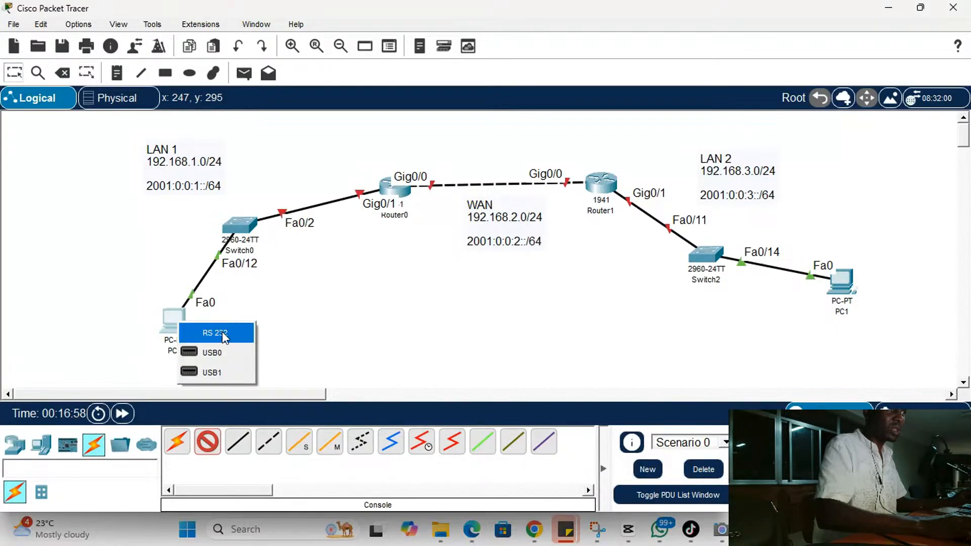
click(223, 332)
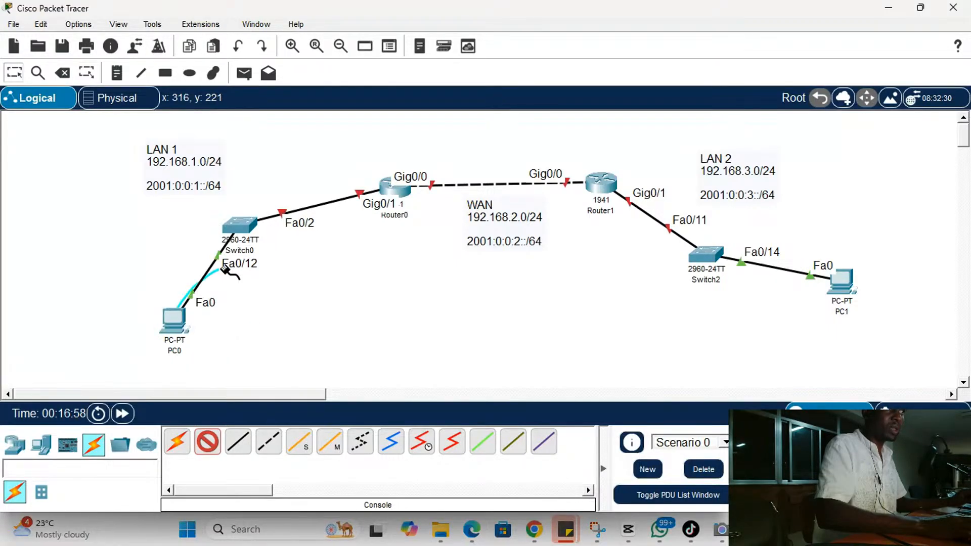
click(391, 189)
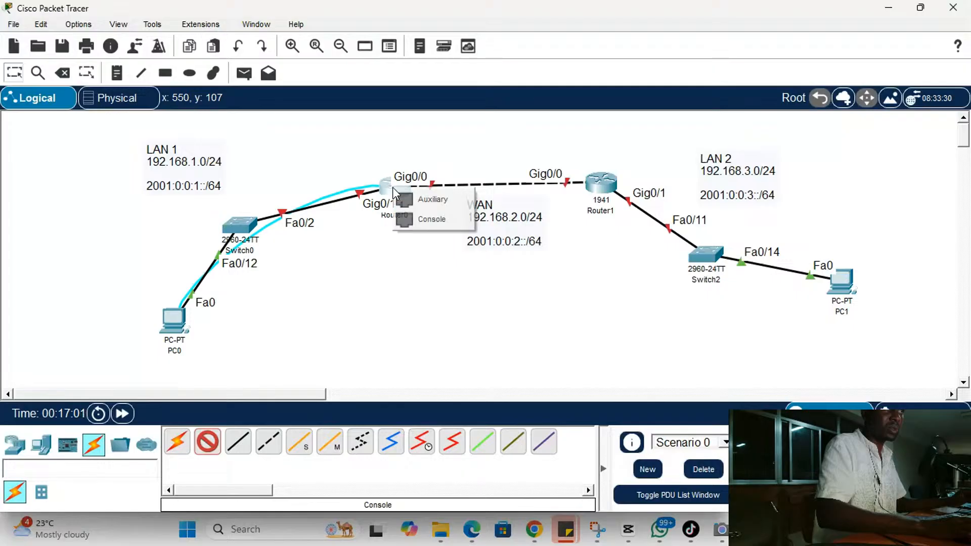
click(467, 226)
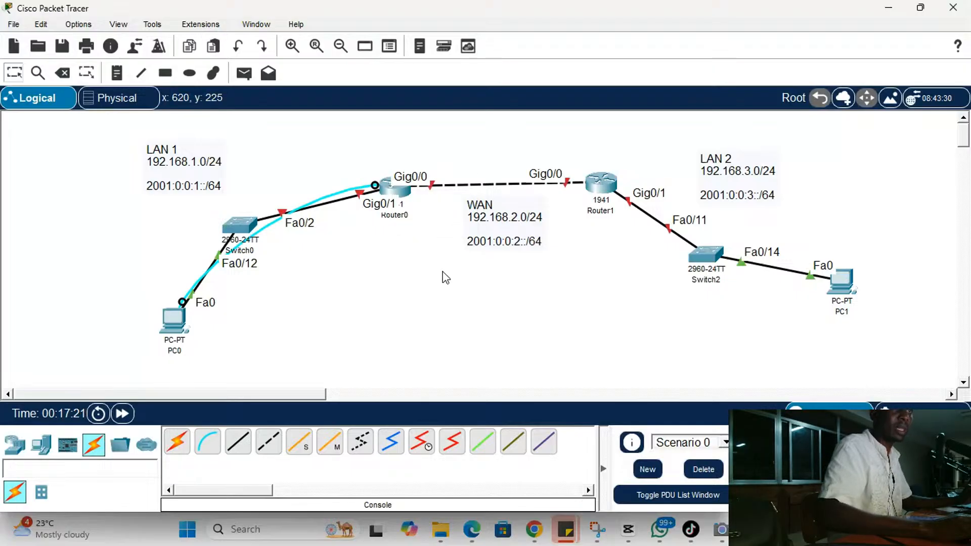
Open a terminal session to the router from PC0 using the default port configuration
click(177, 321)
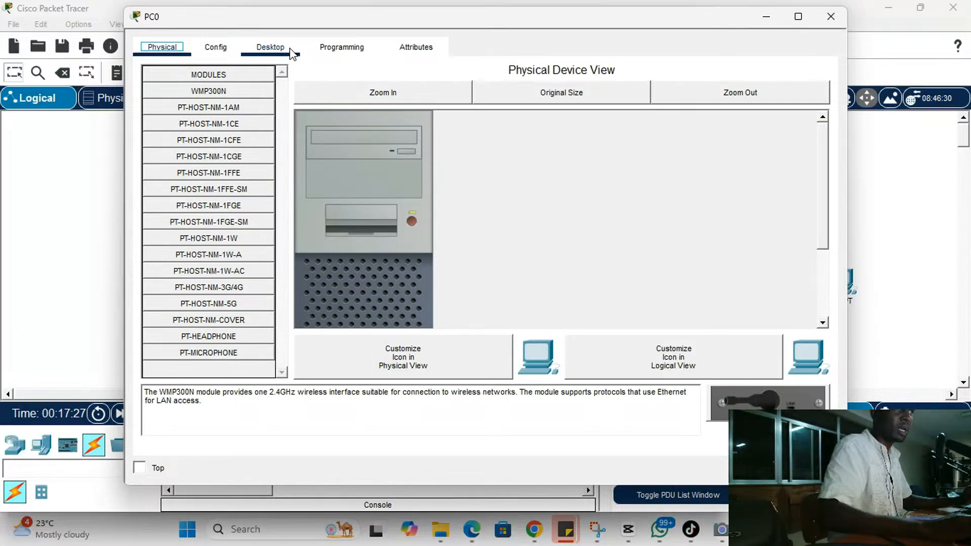
click(281, 48)
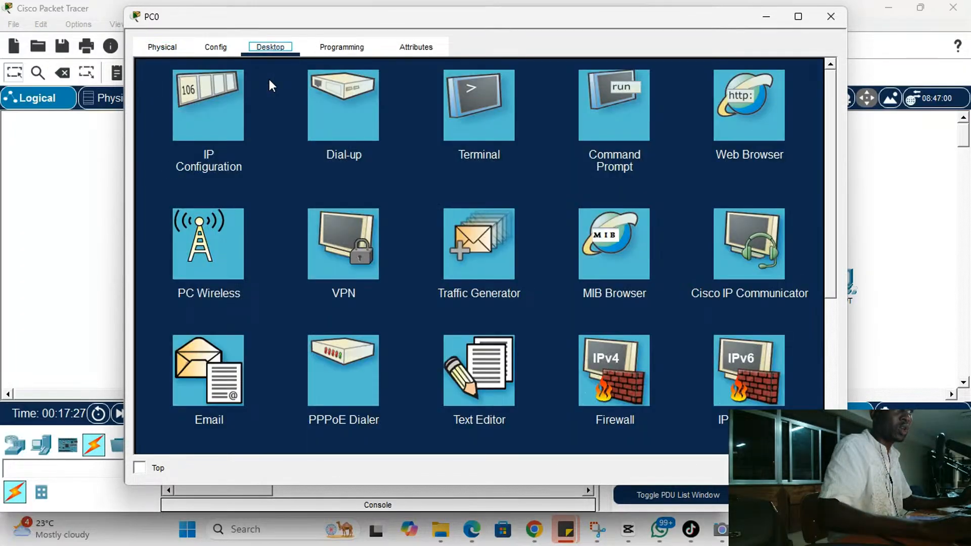
click(486, 128)
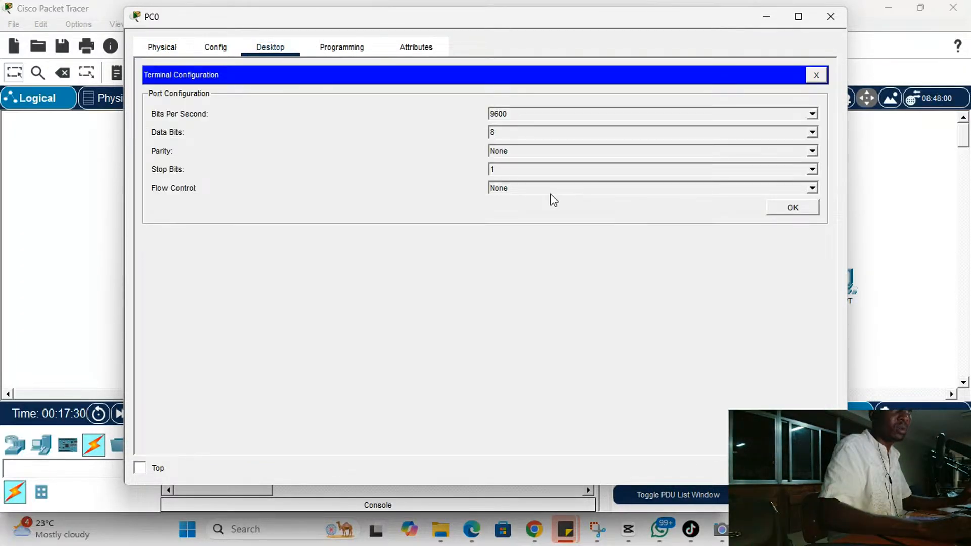
click(804, 207)
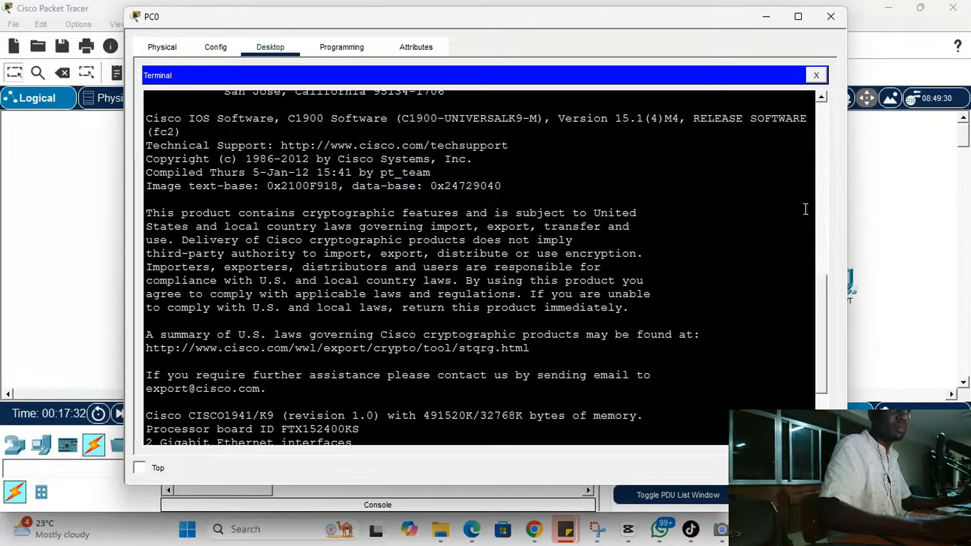
Decline the initial configuration dialog with N and enter privileged EXEC mode with ena
click(679, 290)
key(Return)
key(Return)
key(Return)
key(Return)
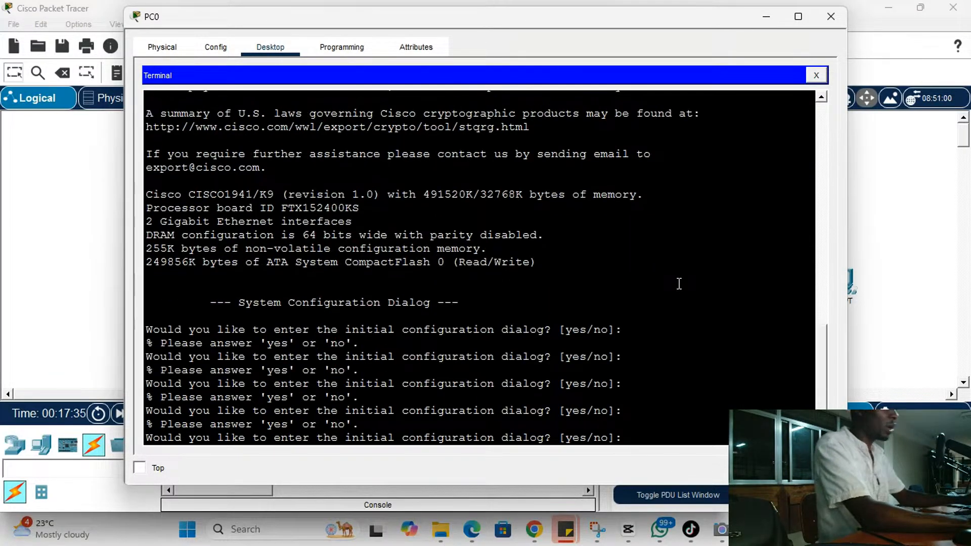
key(Return)
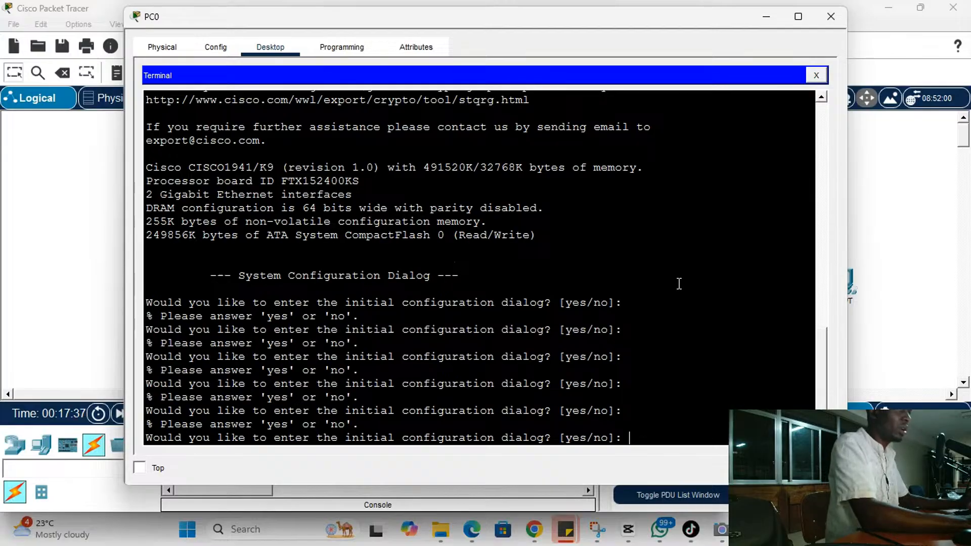
text(N)
key(Return)
key(Return)
key(Return)
key(Return)
key(Return)
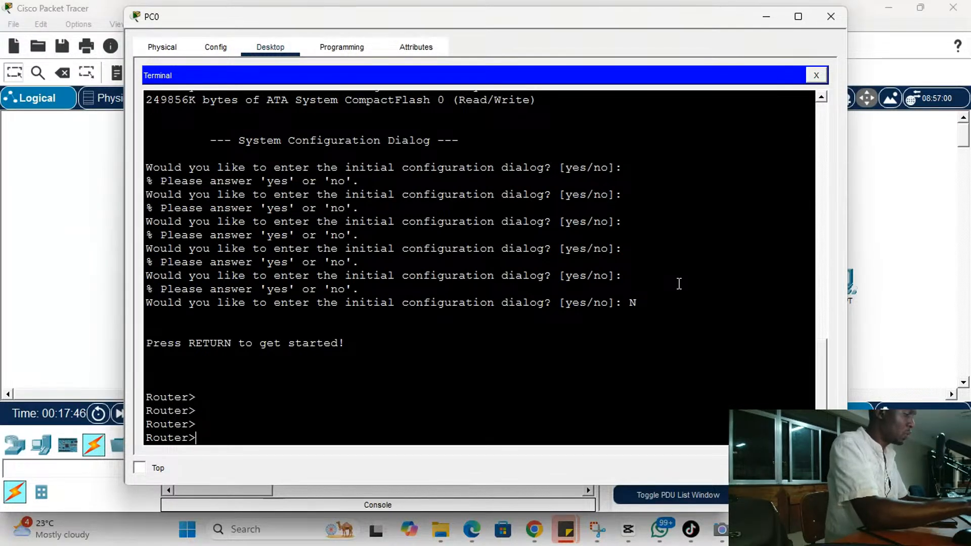
text(ena)
key(Return)
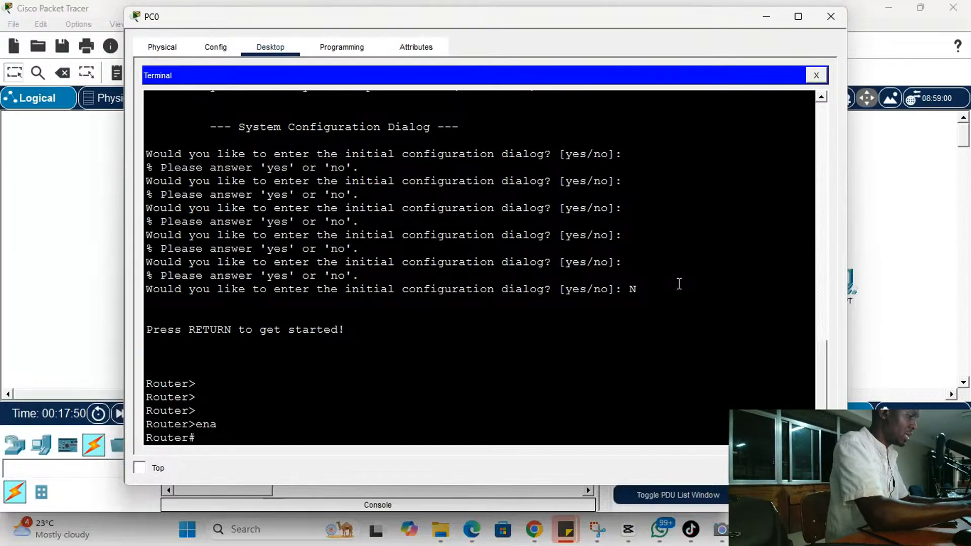
text(conf)
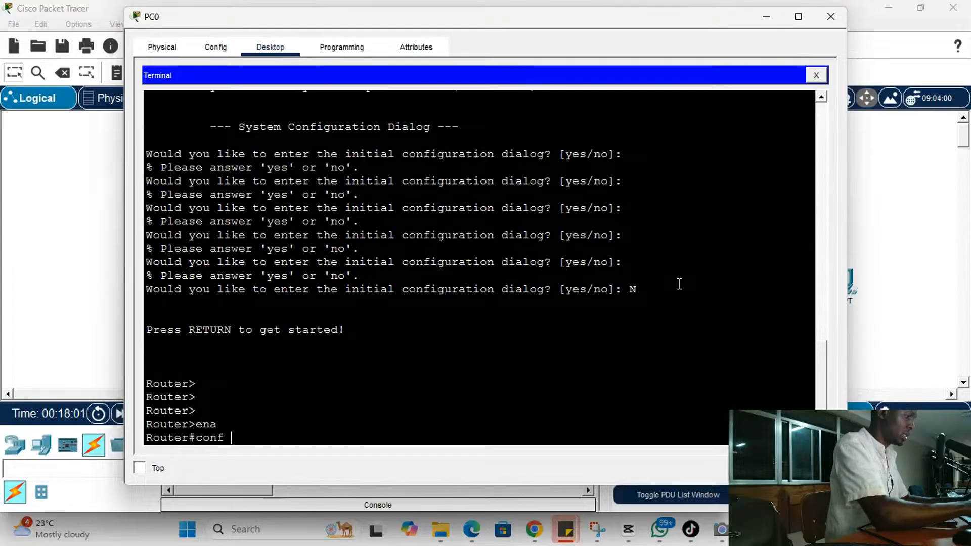
text(t)
key(Return)
key(Return)
key(Return)
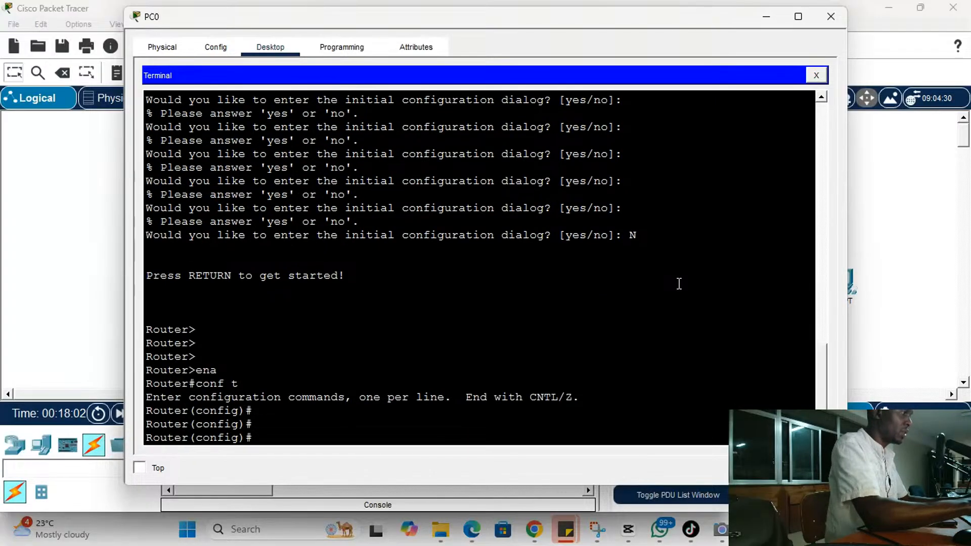
key(Return)
key(Return)
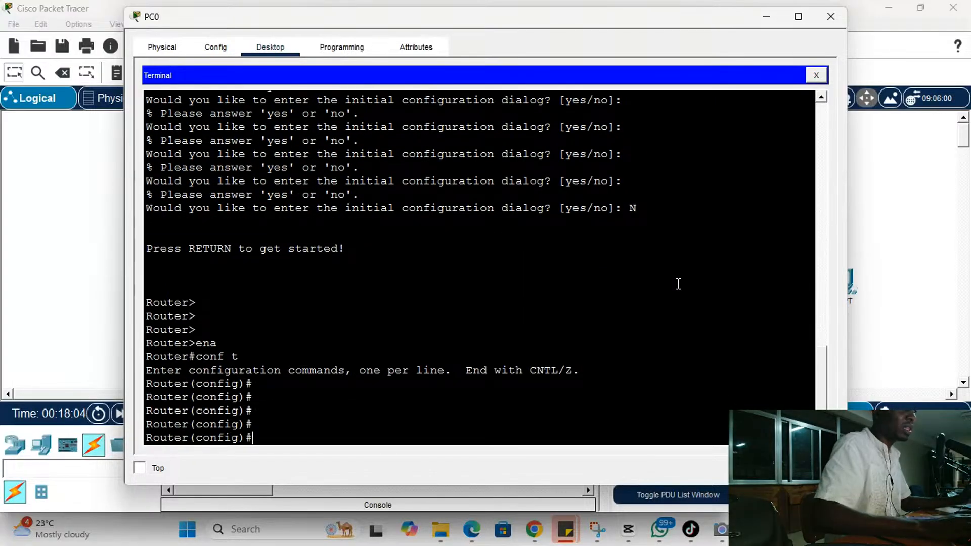
key(ctrl+z)
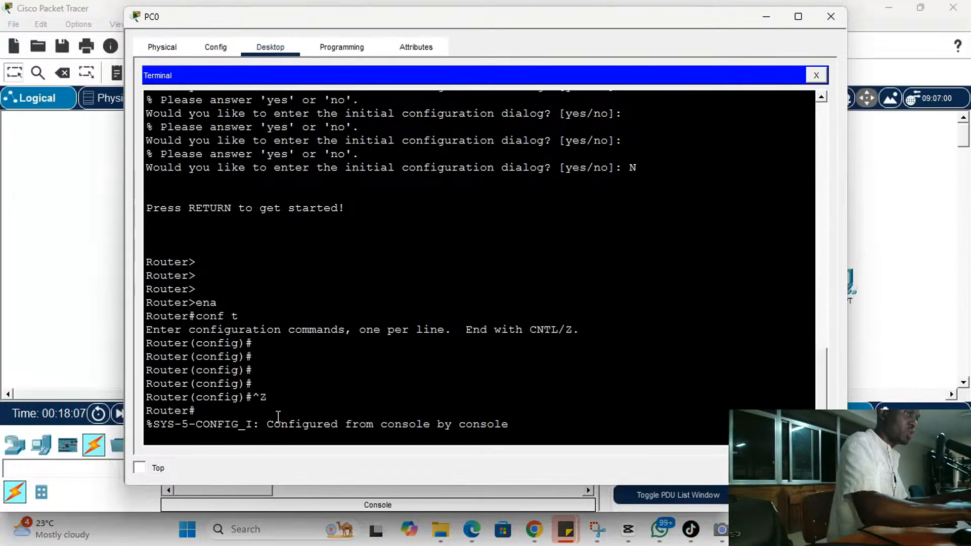
Run show ip int brief on the router and examine its Gigabit Ethernet interfaces
key(Return)
key(Return)
key(Return)
key(Return)
key(Return)
key(Return)
text(s)
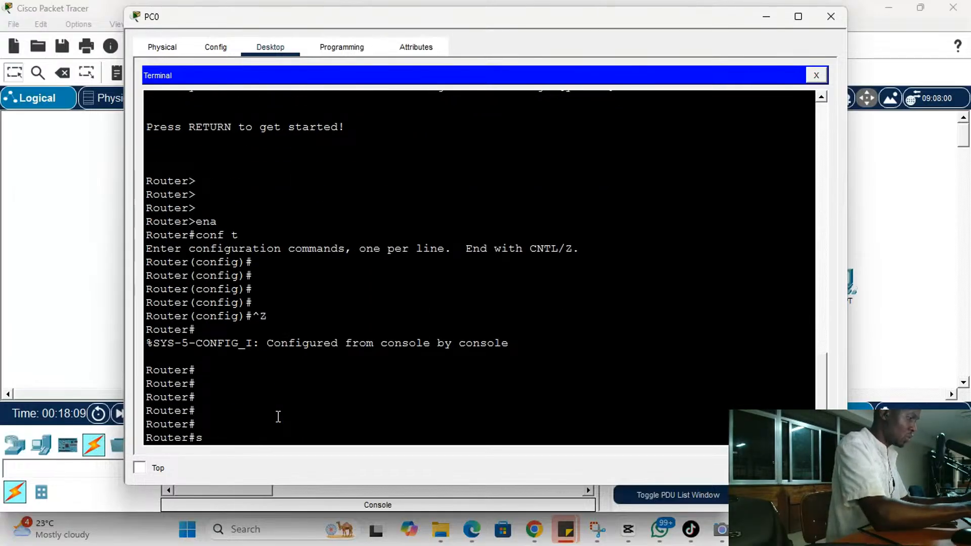
text(how in)
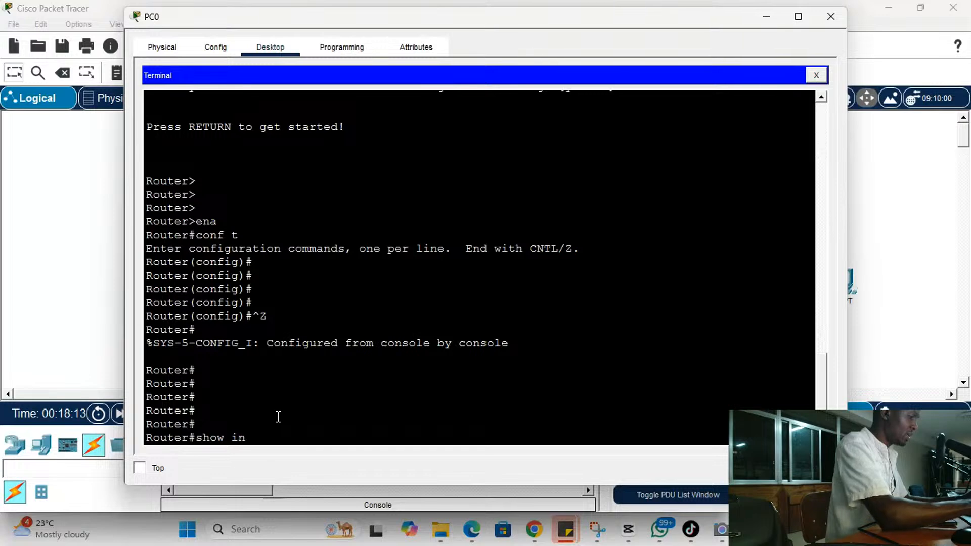
key(BackSpace)
key(BackSpace)
key(BackSpace)
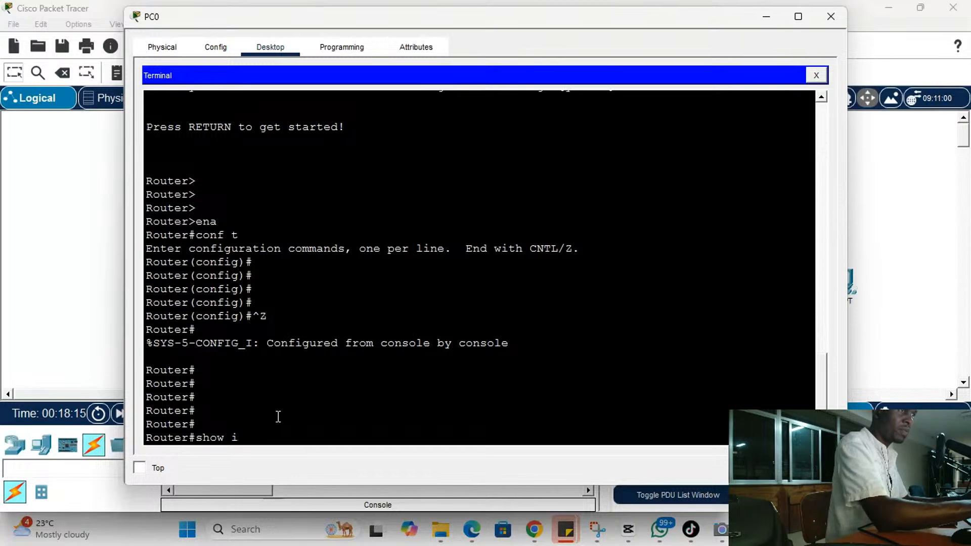
text(p )
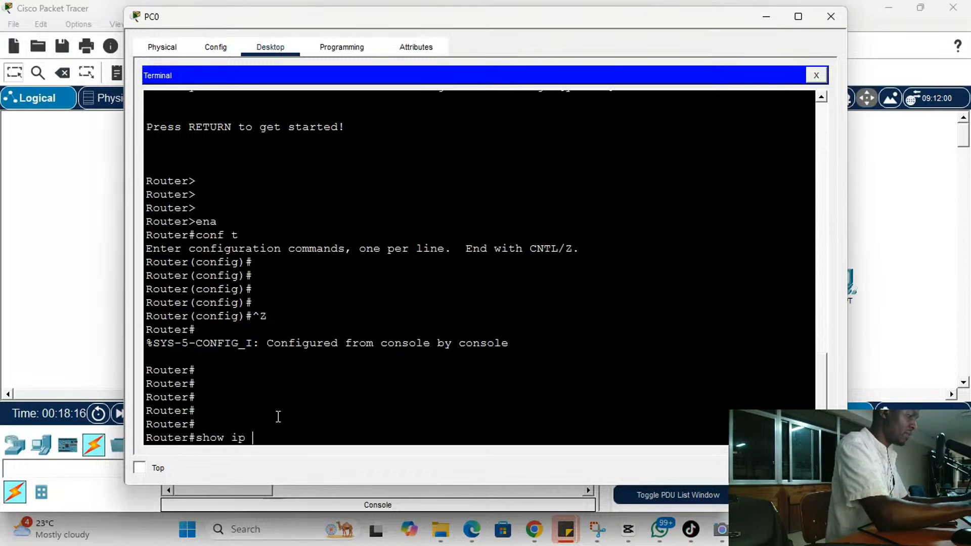
text(int bri)
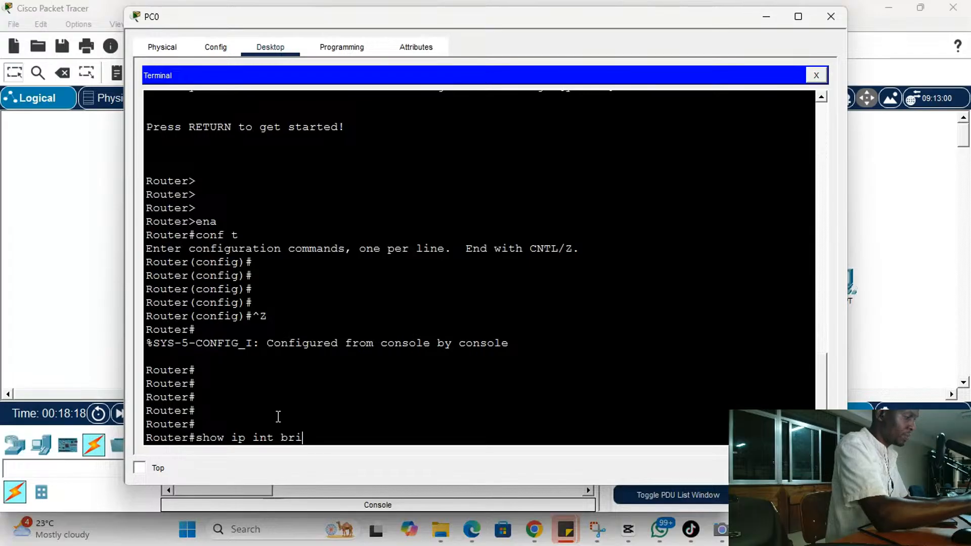
key(Tab)
key(Return)
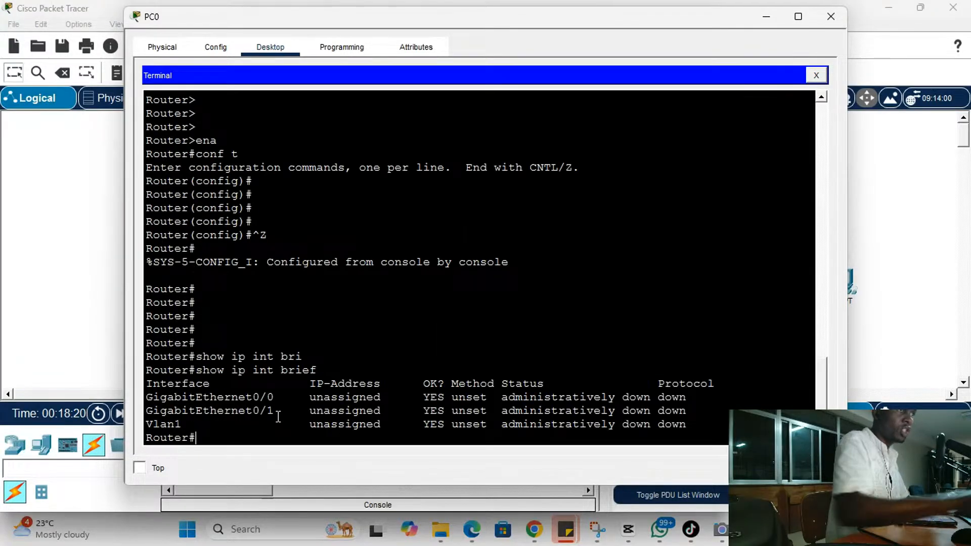
drag(286, 411, 148, 400)
click(215, 443)
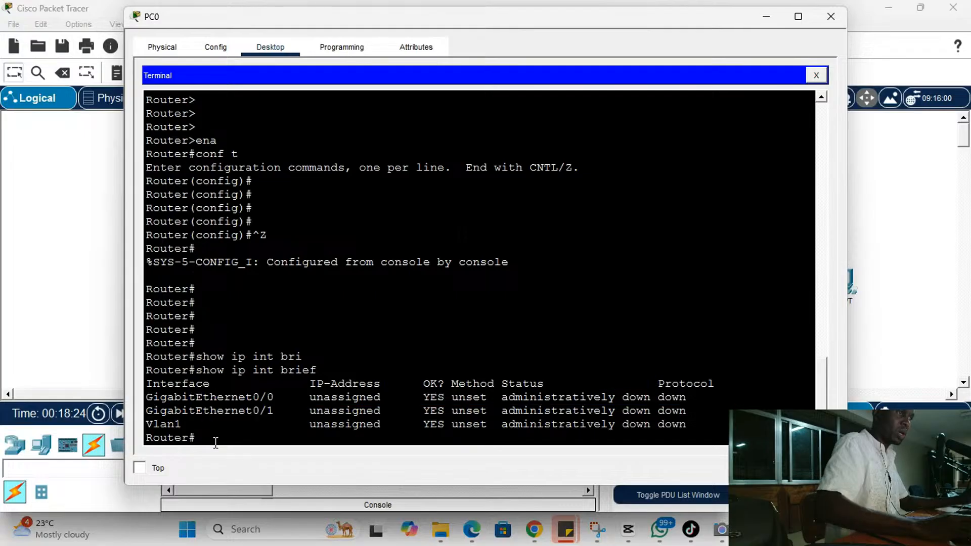
Enter global configuration mode with conf t and set the router's hostname to R1
key(Return)
key(Return)
key(Return)
text(conf t)
key(Return)
key(Return)
key(Return)
key(Return)
text(host)
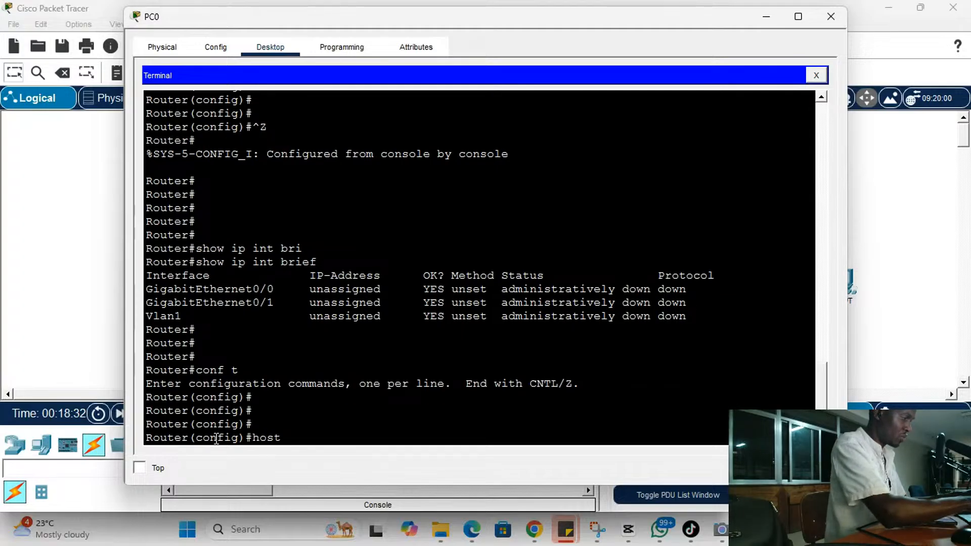
text( R1)
key(Return)
key(Return)
key(Return)
key(Return)
key(Return)
key(Return)
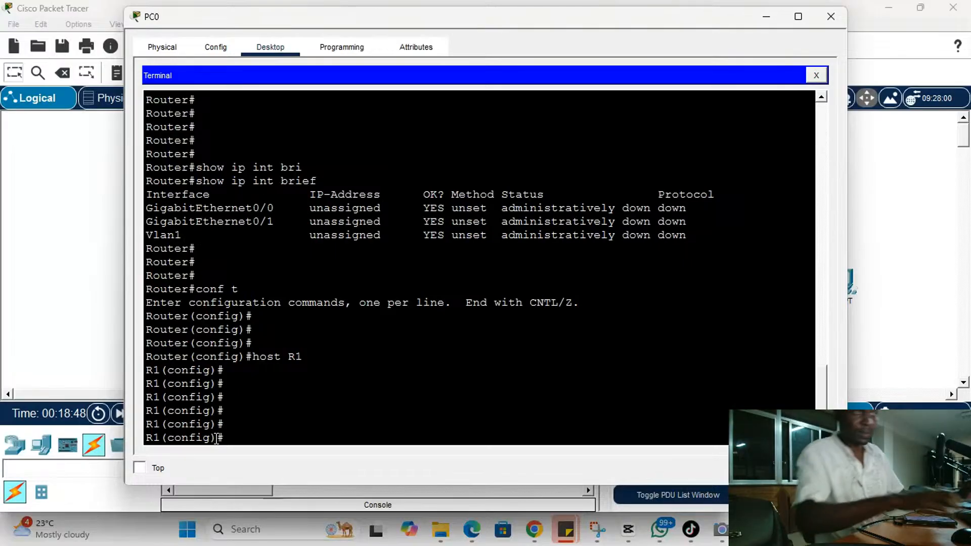
Enter interface configuration mode for g0/0 on R1 with int g0/0
text(i)
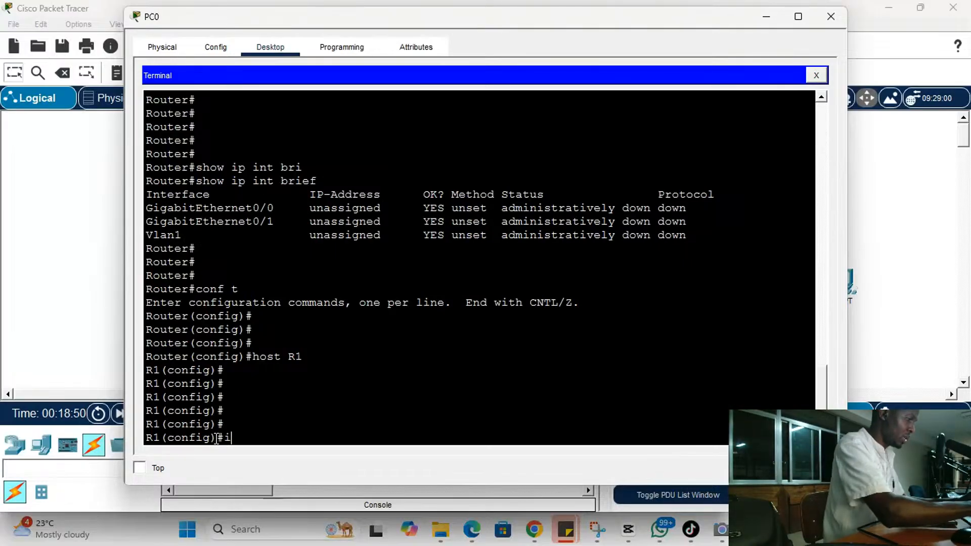
text( nt g0/0)
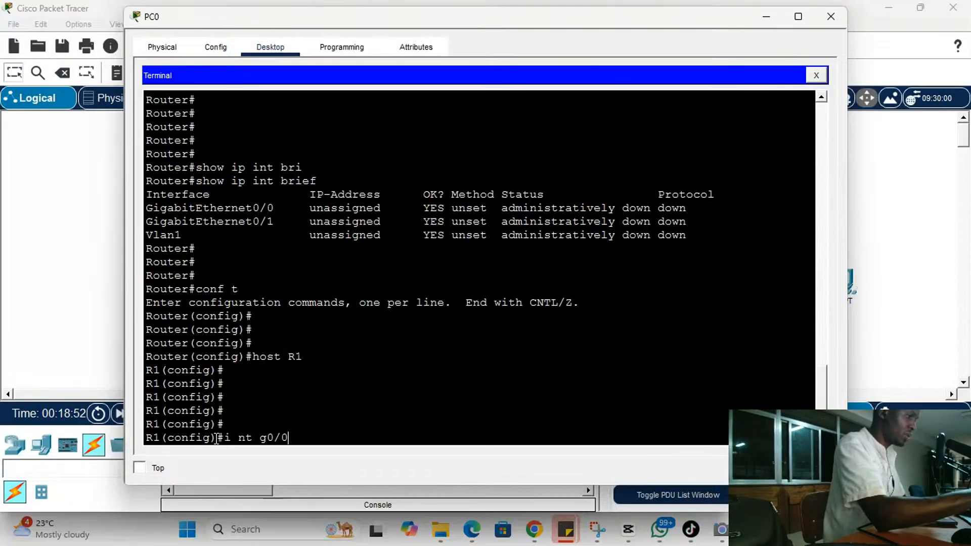
key(Return)
key(Return)
key(Return)
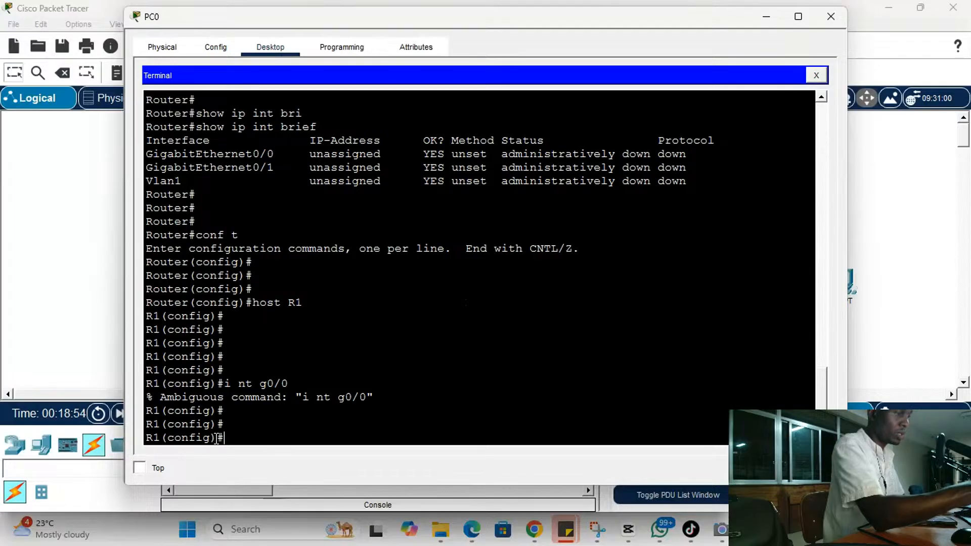
key(Up)
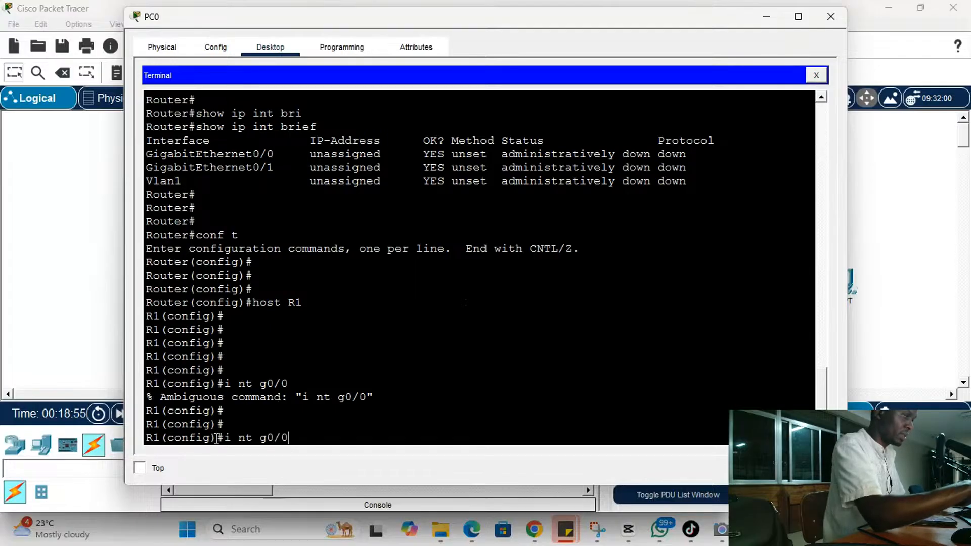
key(Left)
key(Left)
key(Left)
key(Left)
key(Left)
key(Left)
key(Left)
key(BackSpace)
key(Return)
key(Return)
key(Return)
key(Return)
Assign IPv4 address 192.168.1.1 with mask 255.255.255.0 to R1's g0/0, moving the terminal window so the LAN 1 label shows
text(ip)
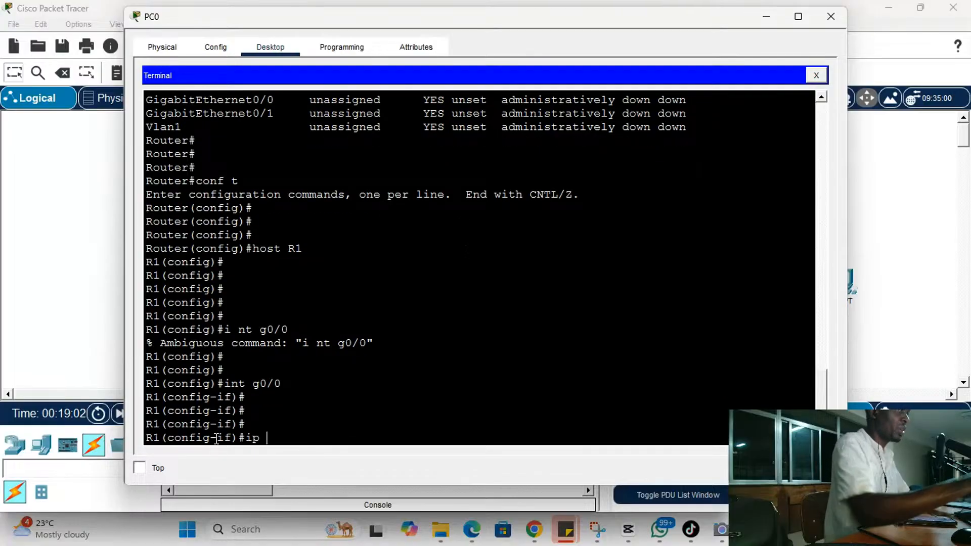
drag(368, 19, 514, 66)
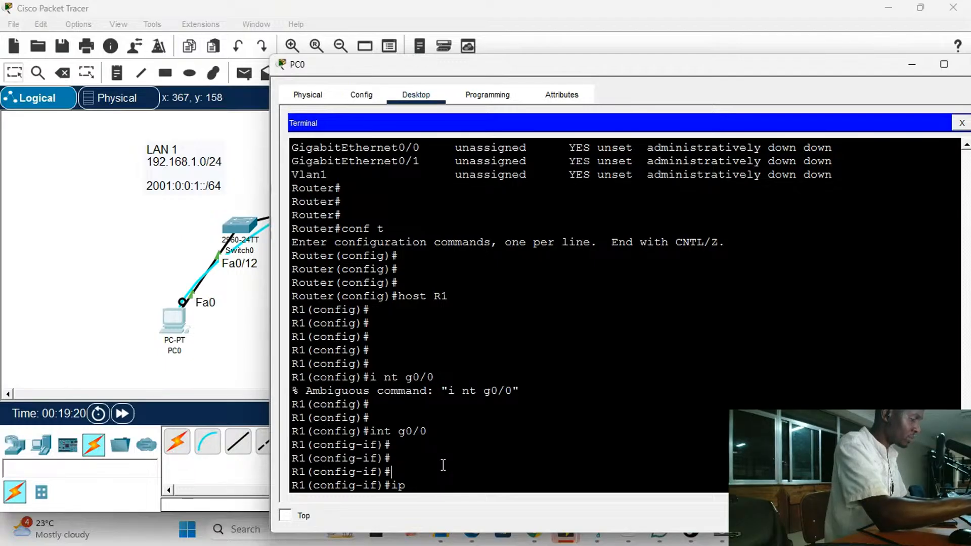
text(a)
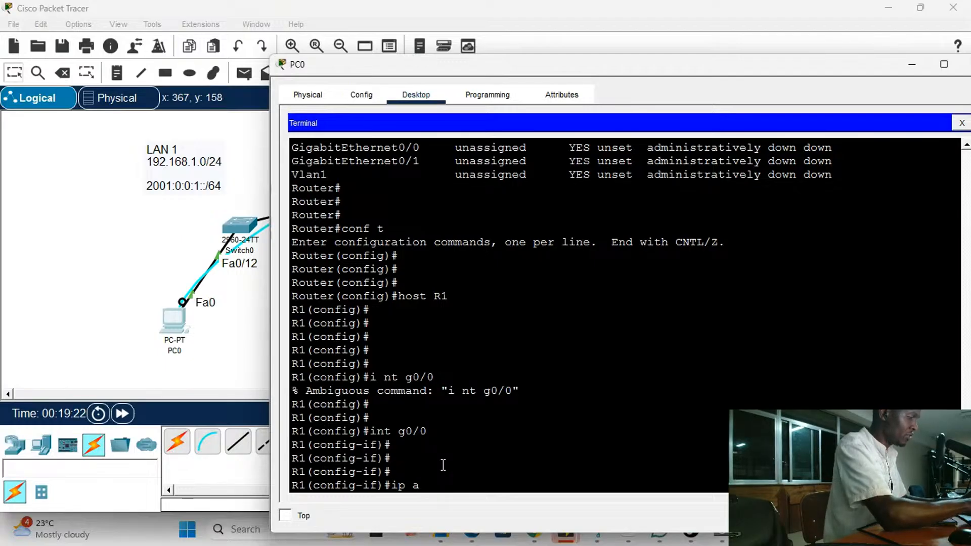
text(dd 1)
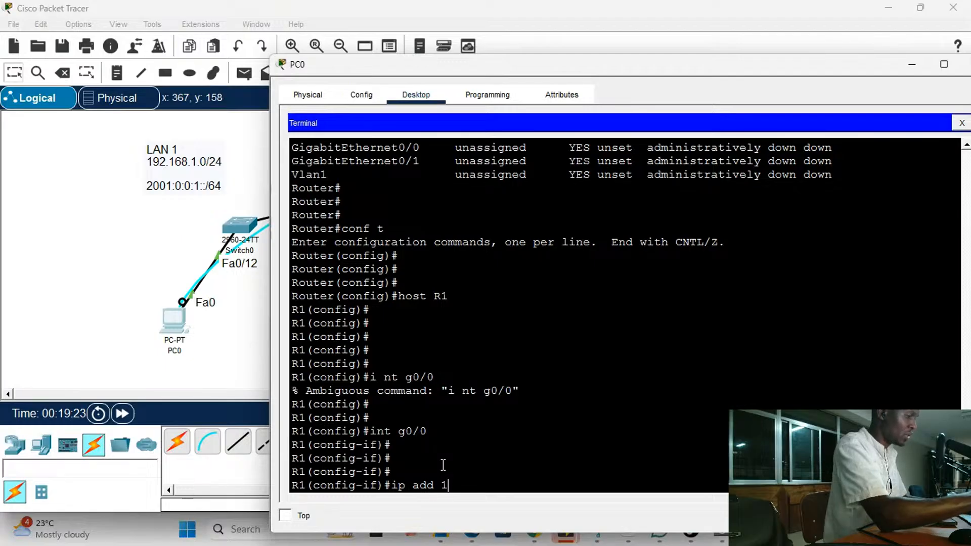
text(92.168.1.)
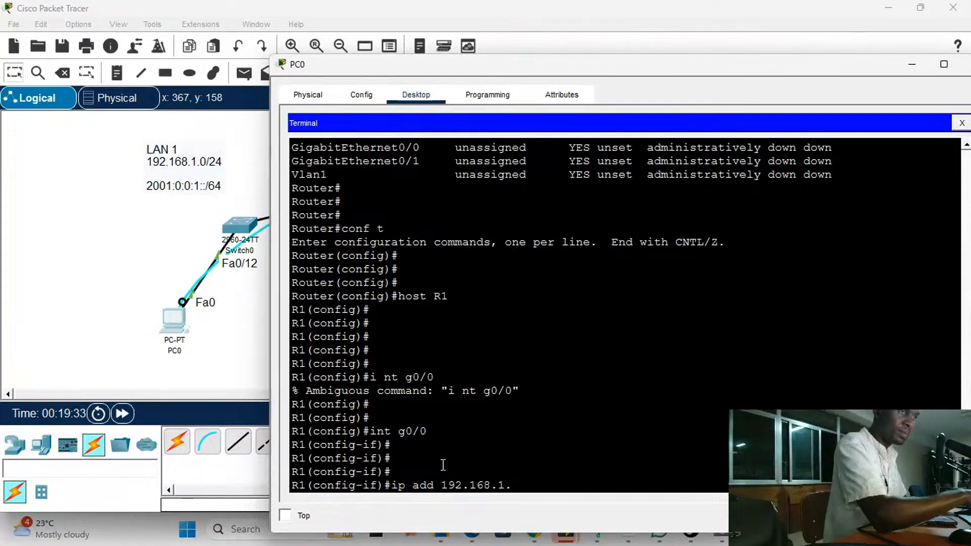
text(1 255.255.255)
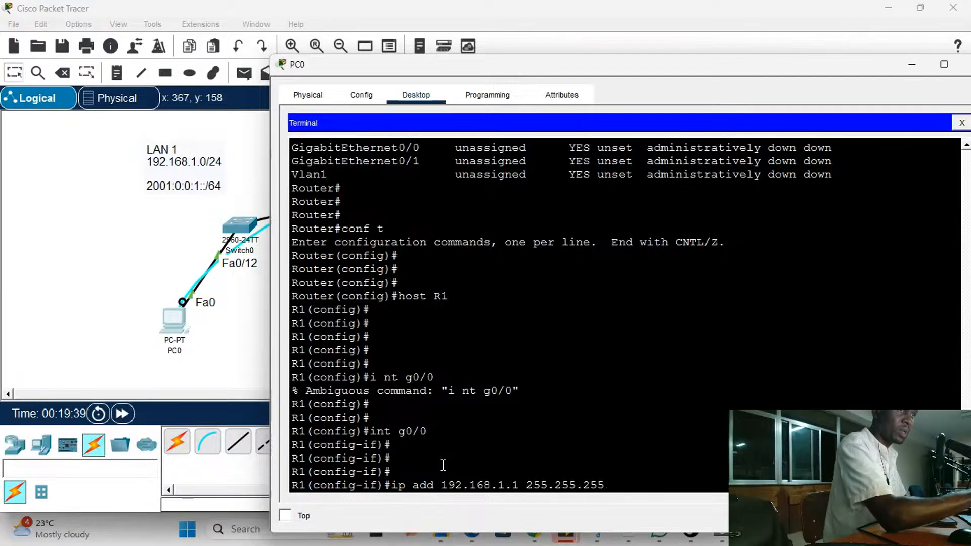
text(.0)
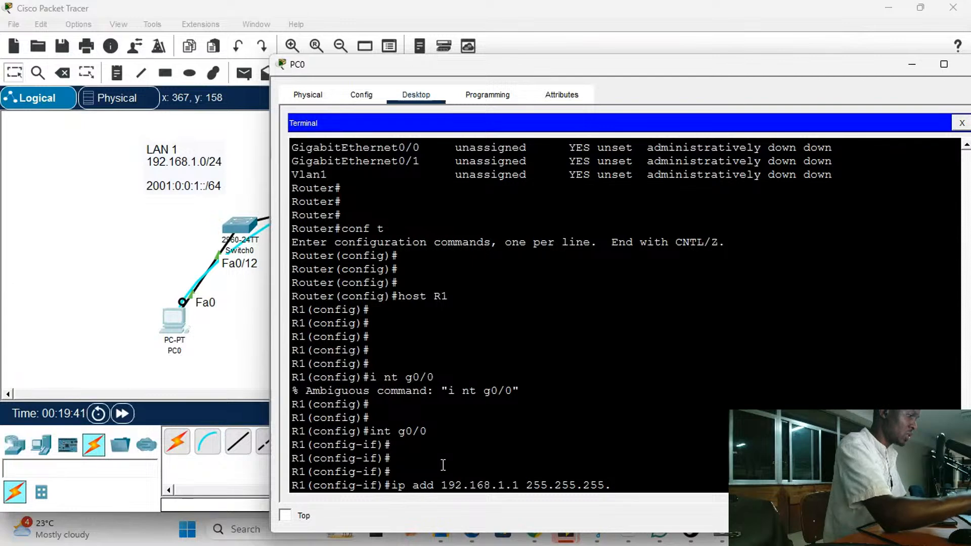
key(Return)
key(Return)
key(Return)
Assign the IPv6 address 2001:0:0:1::1/64 to R1's g0/0 interface with the ipv6 address command
text(ig-if)#i)
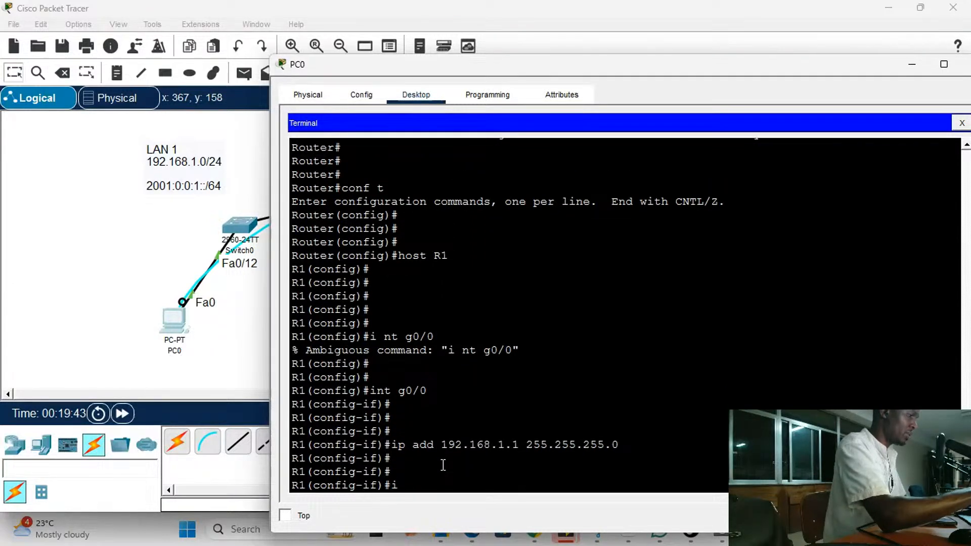
text(pv address)
key(Left)
key(Left)
key(Left)
key(Left)
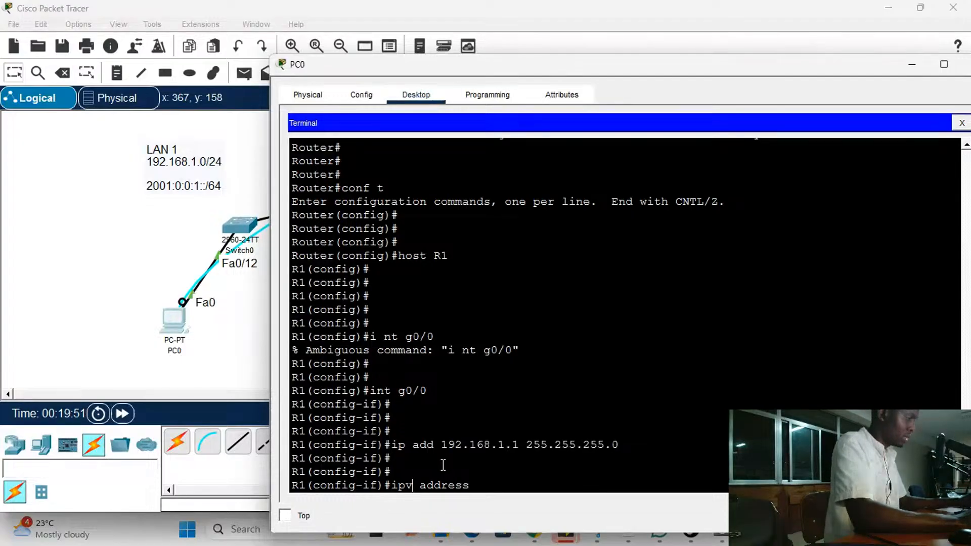
text(6)
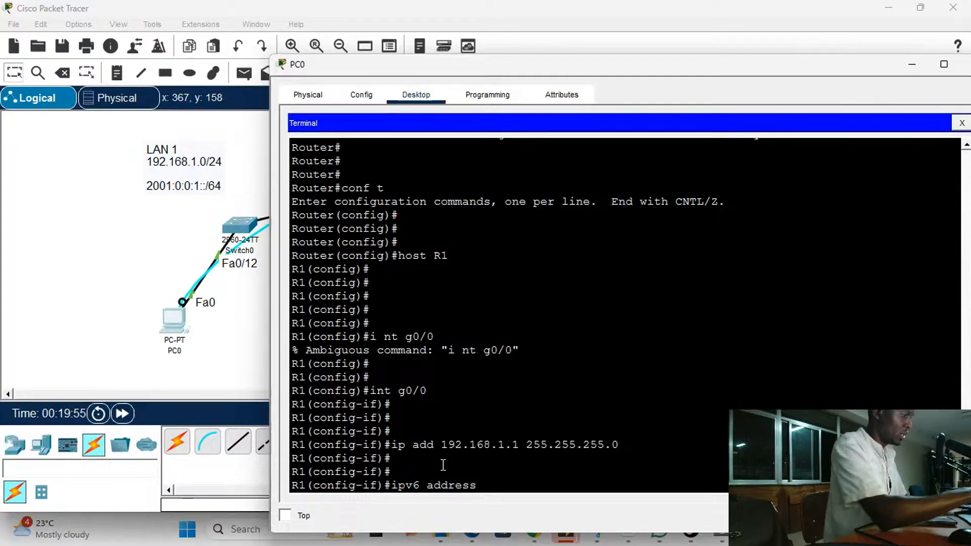
text(200)
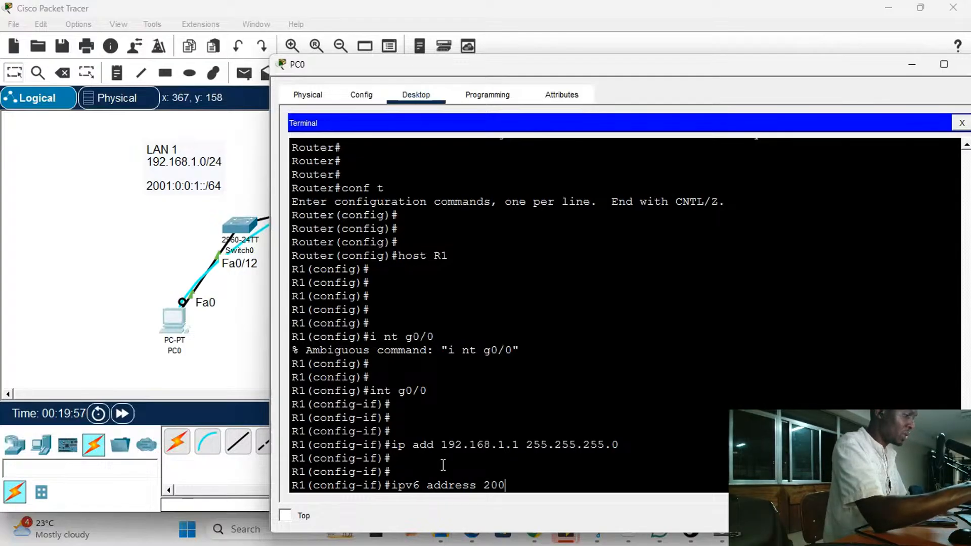
text(1:0:)
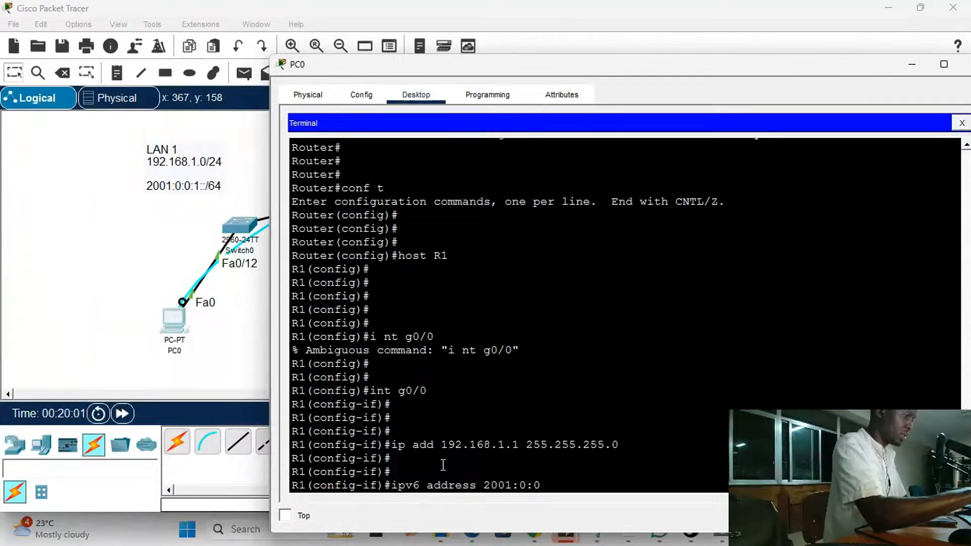
text(0)
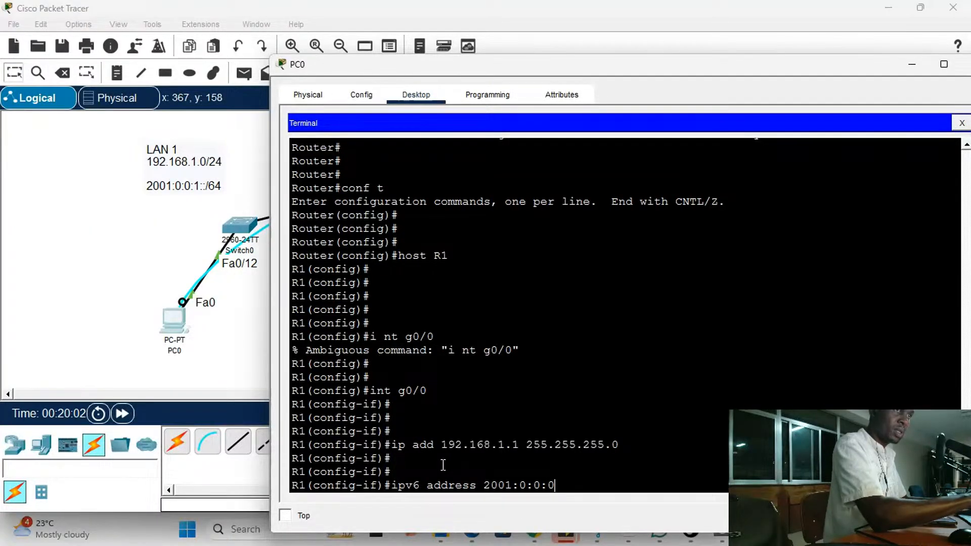
key(BackSpace)
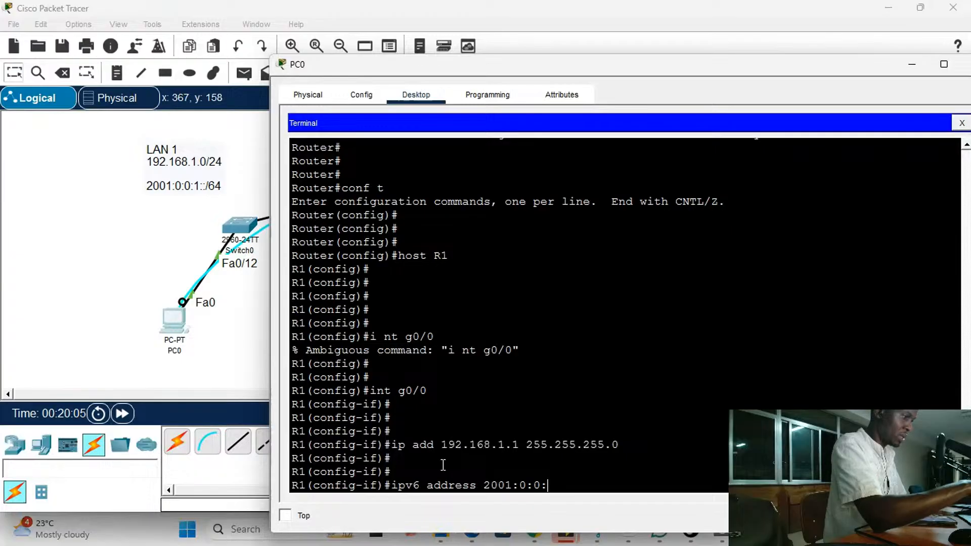
text(1::)
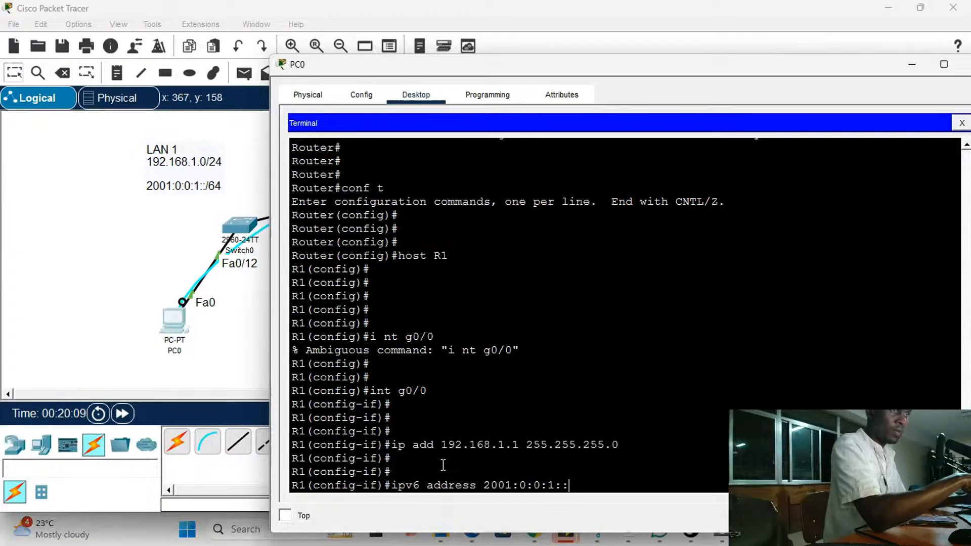
text(1)
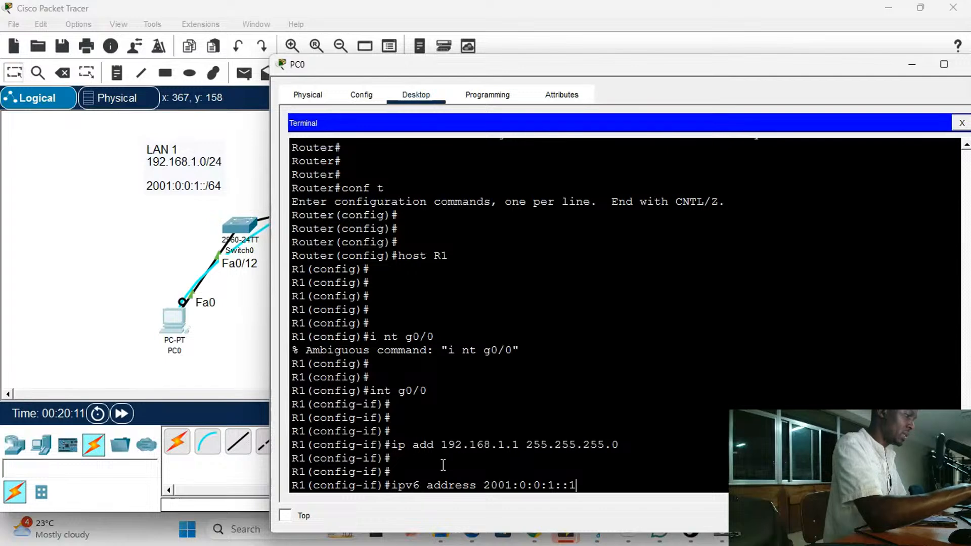
text(/64)
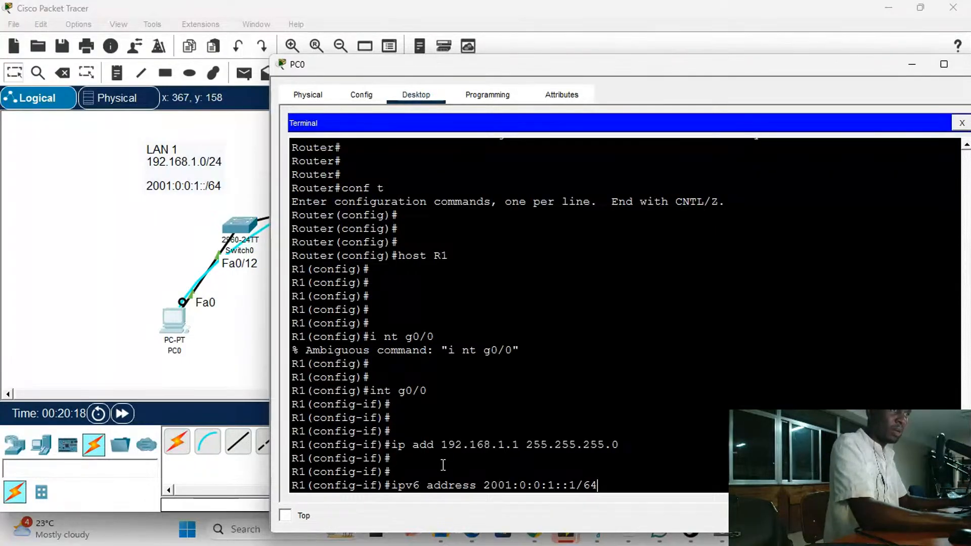
key(Return)
key(Return)
key(Return)
key(Return)
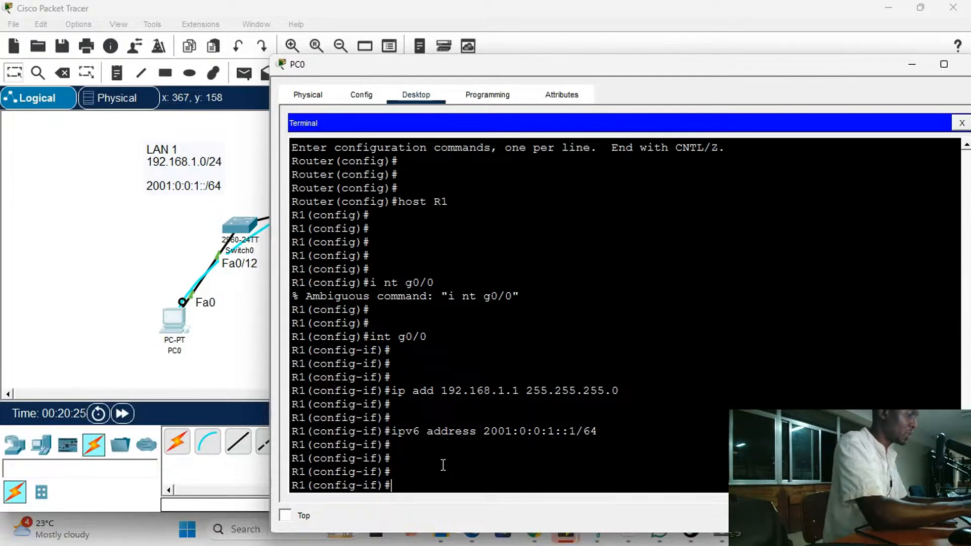
Set fe80::1 as the link-local IPv6 address of R1's g0/0 with ipv6 address fe80::1 link-local
text(ip)
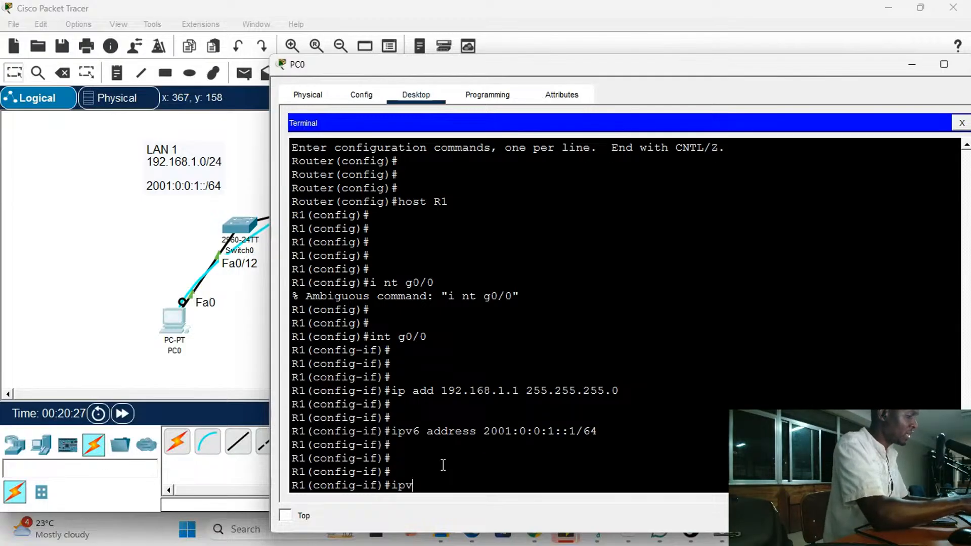
text(v6)
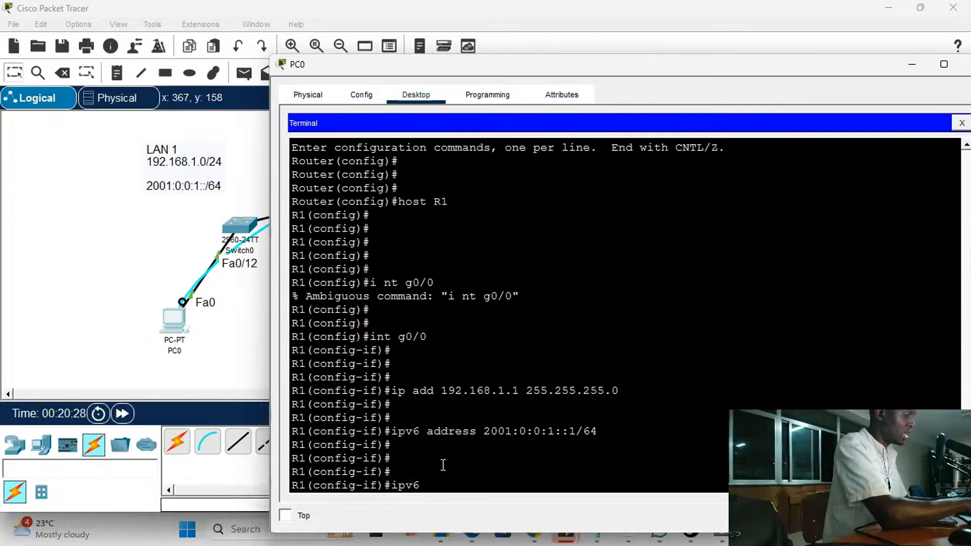
text( address)
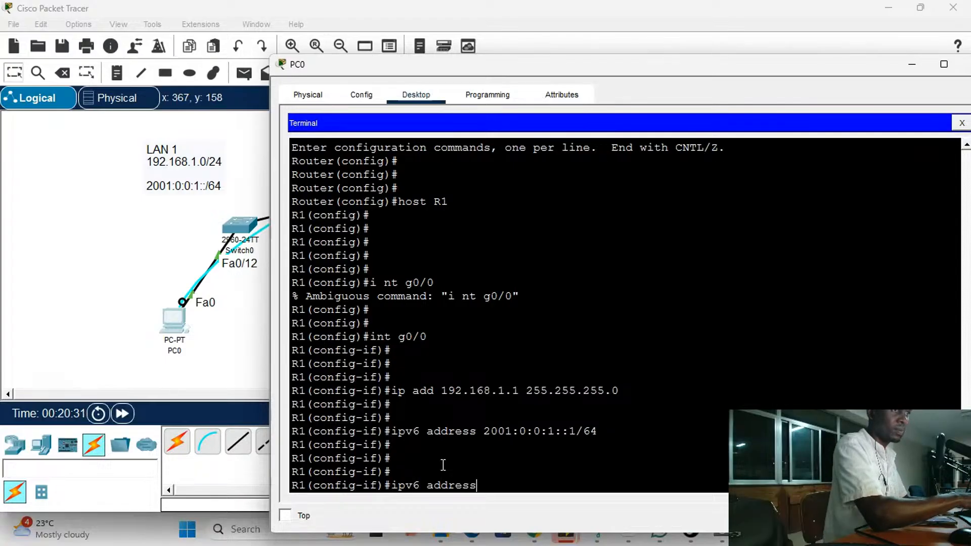
text( f)
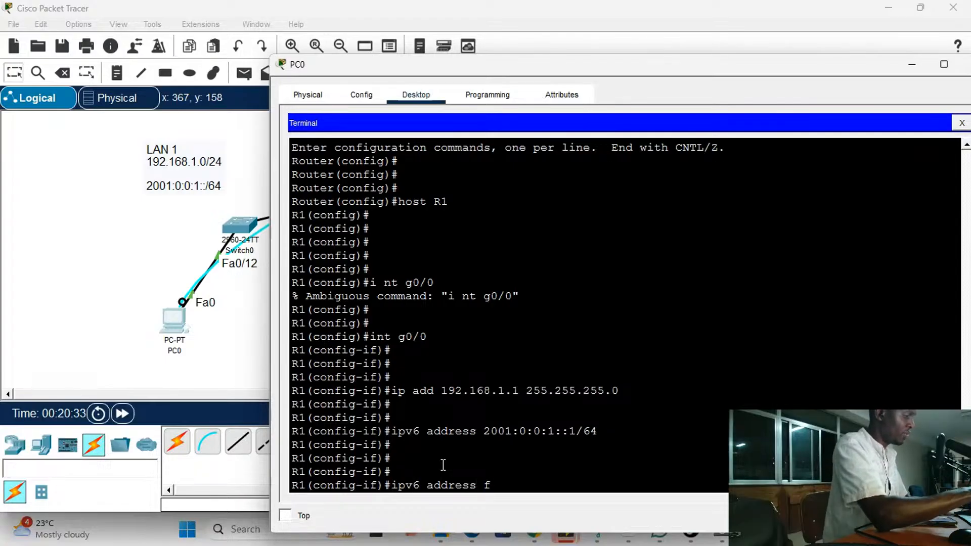
text(e)
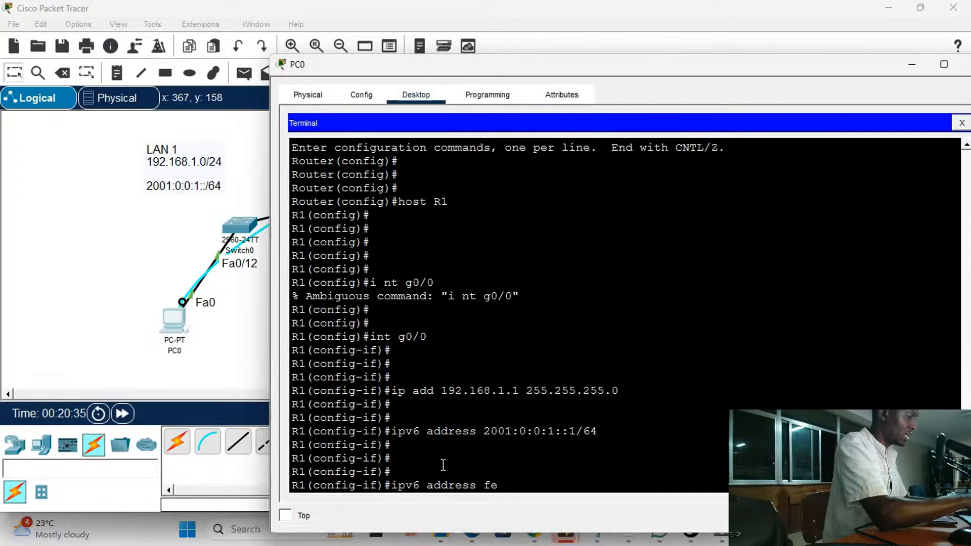
text(80)
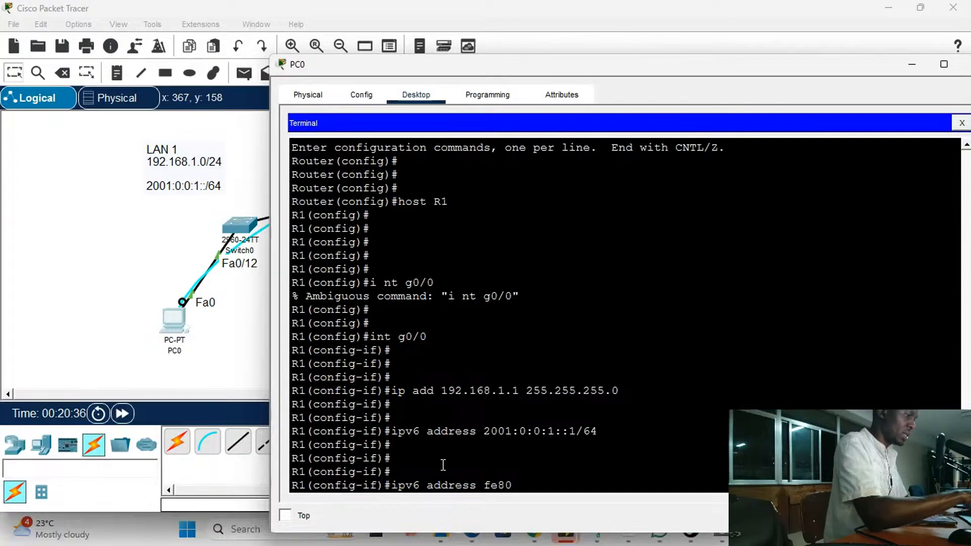
text(::1)
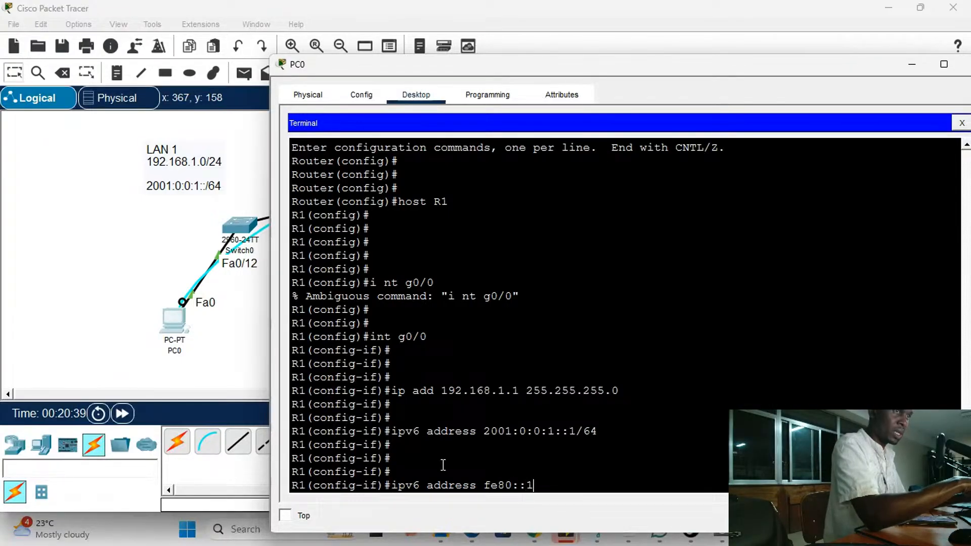
text( link)
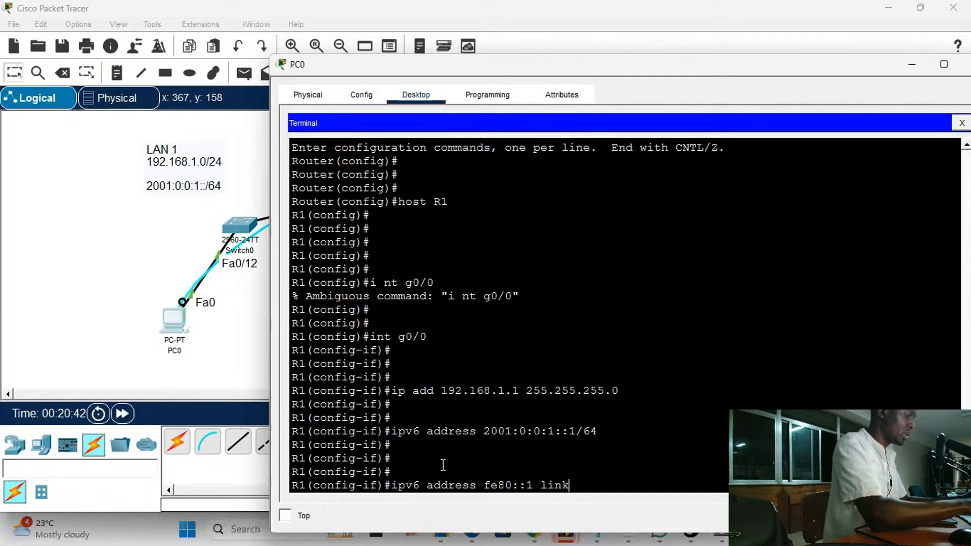
key(Tab)
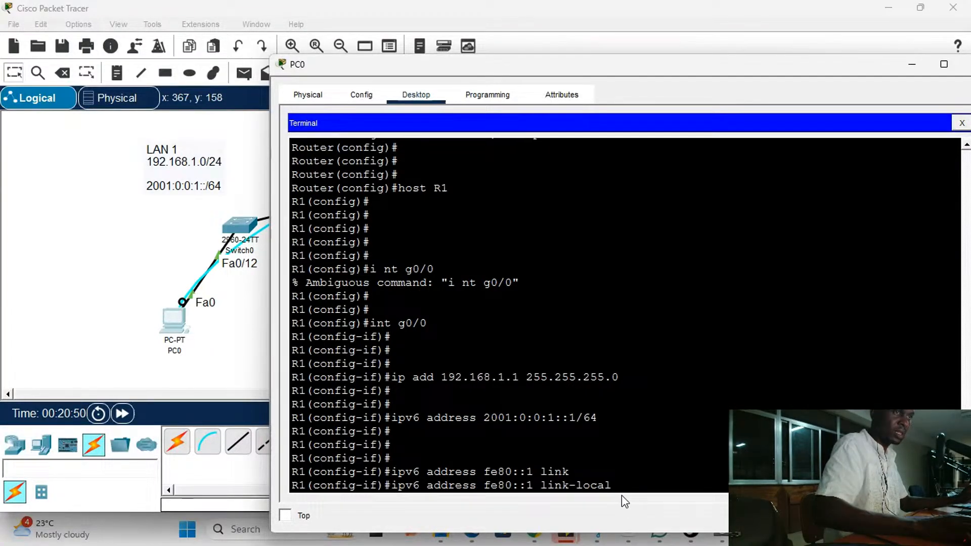
drag(623, 484, 391, 484)
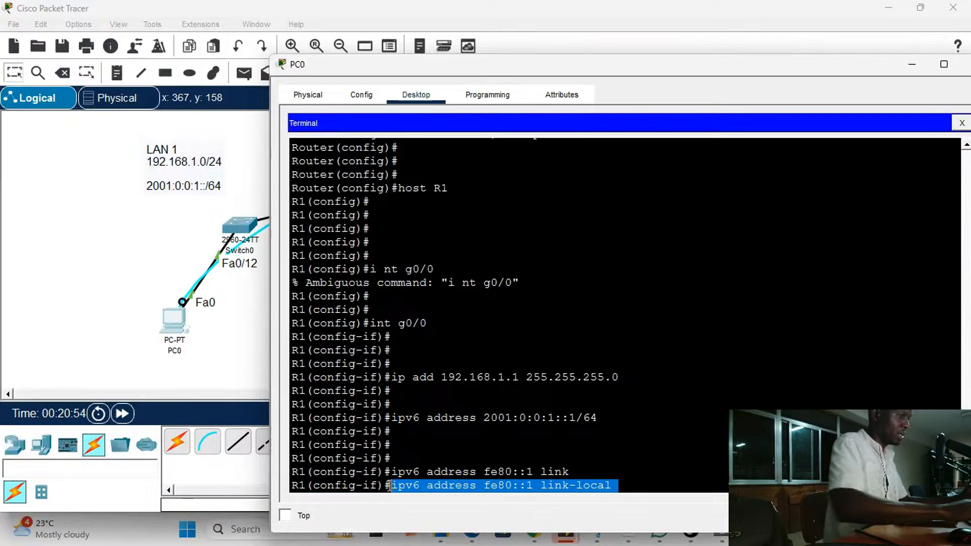
key(Return)
key(Return)
key(Return)
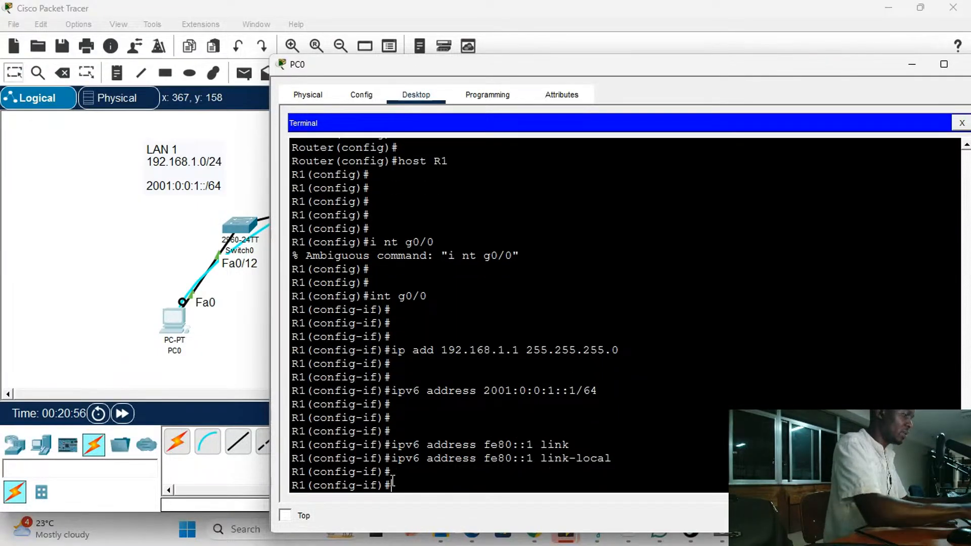
Enable R1's g0/0 interface with the no shutdown command
text(no)
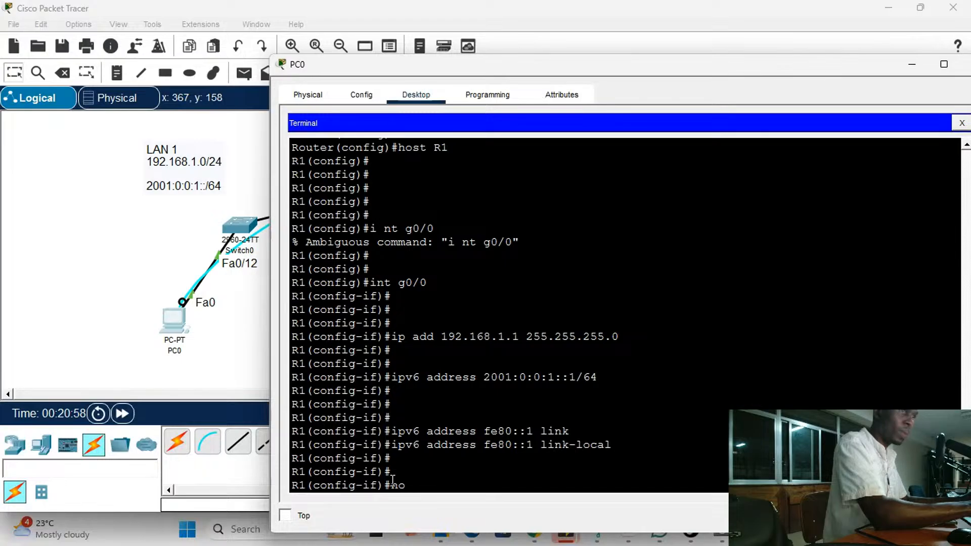
text( s)
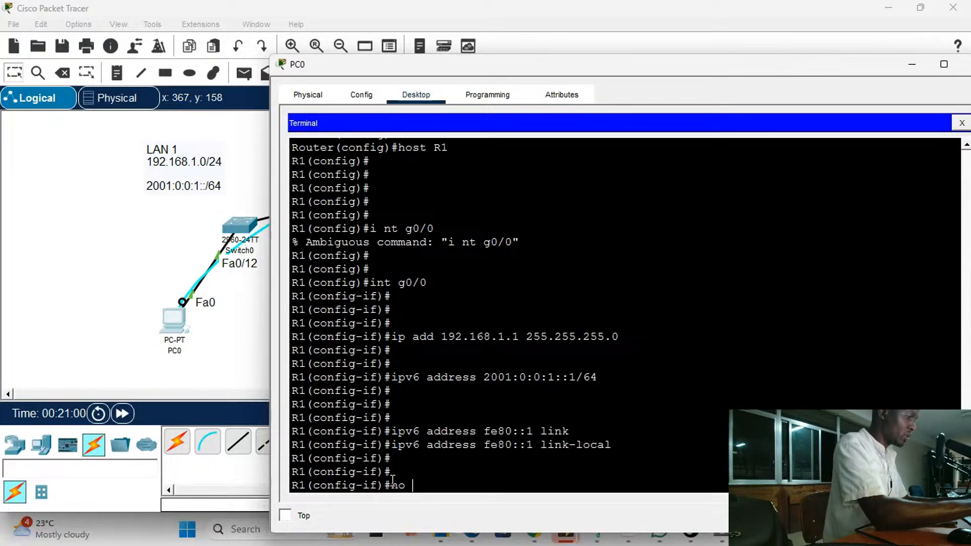
text(hut)
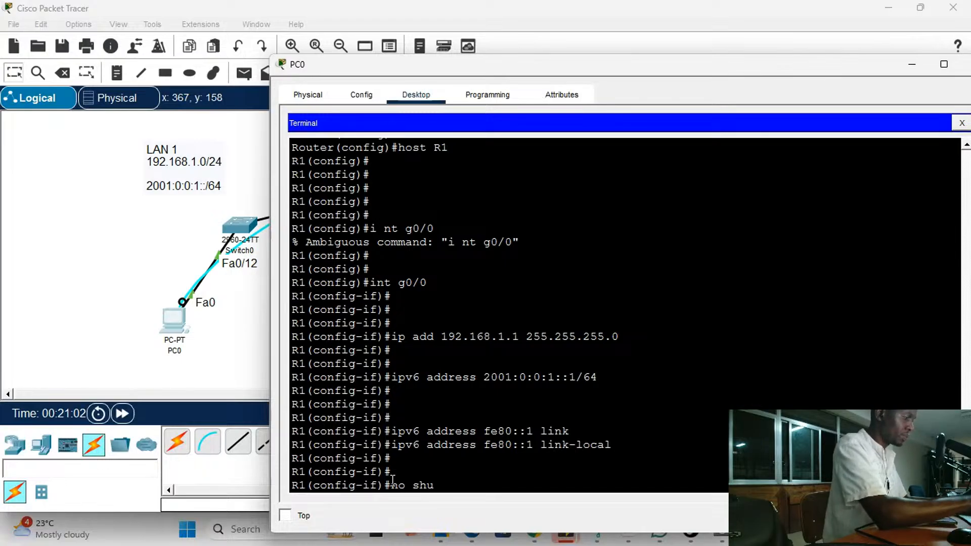
key(Tab)
key(Return)
key(Return)
key(Return)
key(Return)
key(Return)
key(Return)
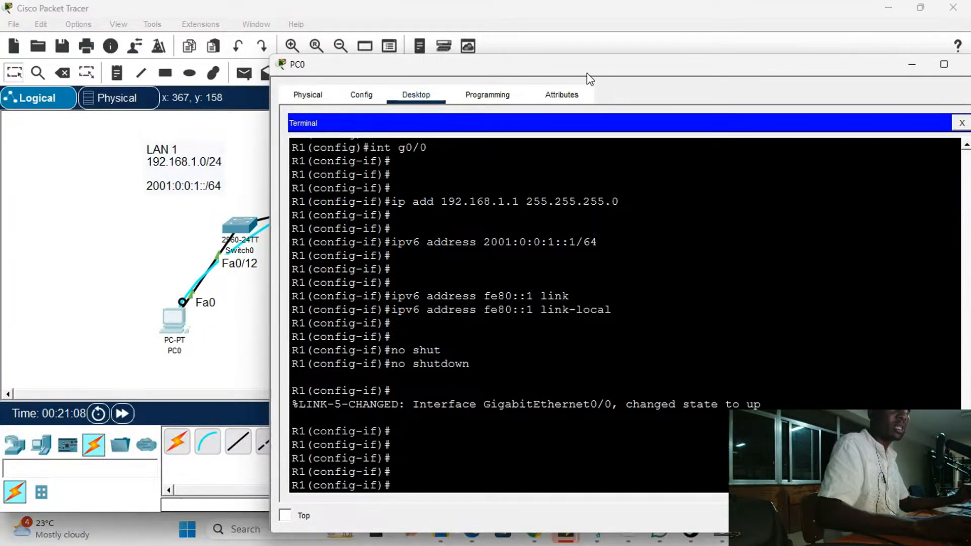
Move the terminal window aside to examine R1's links and interface labels in the topology, and bring it back to the prompt
drag(589, 79, 544, 231)
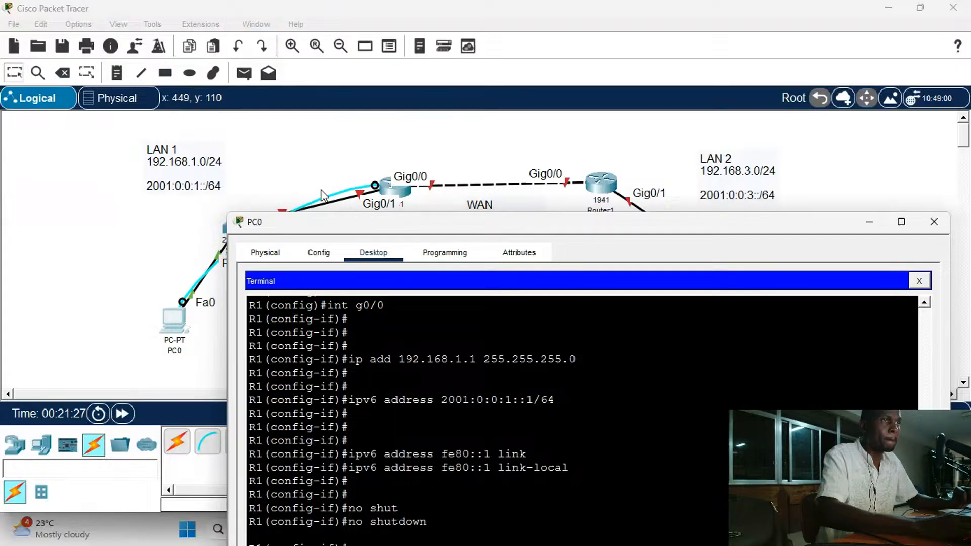
drag(472, 220, 459, 97)
key(Return)
key(Return)
key(Return)
key(Return)
key(Return)
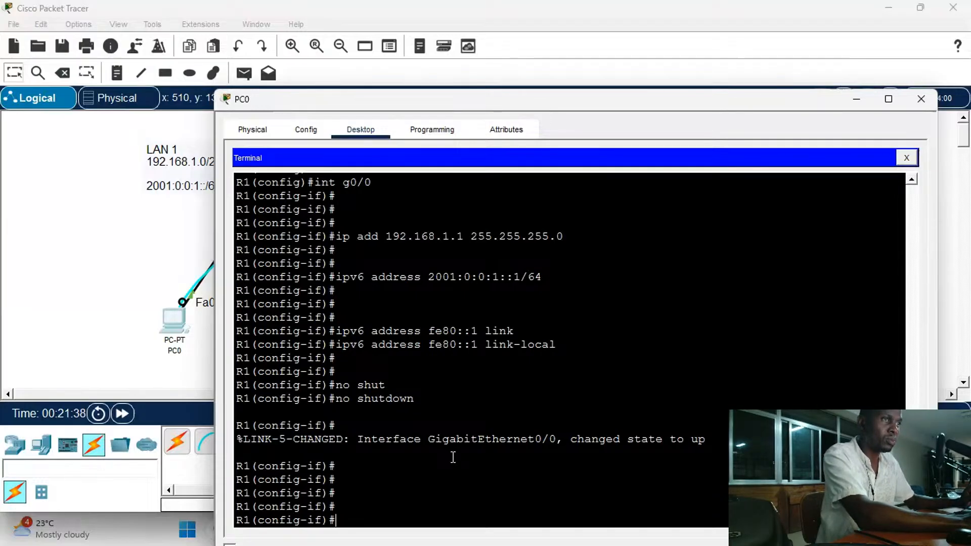
Assign 192.168.2.1 255.255.255.0 to R1's g0/0 interface by reusing and editing the earlier ip add command
key(Up)
key(Up)
key(Up)
key(Up)
key(Up)
key(Up)
key(Up)
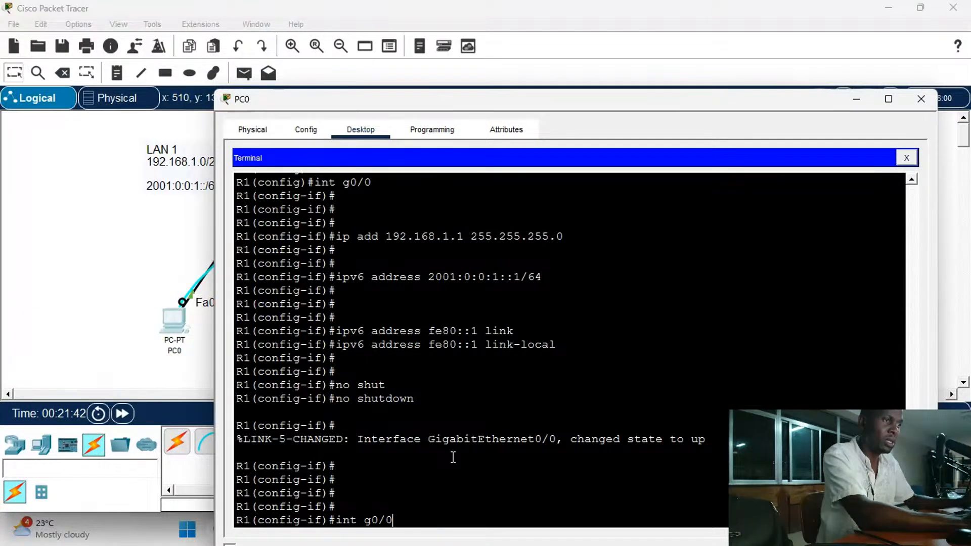
key(Down)
key(Left)
key(Left)
key(Left)
key(Left)
key(Left)
key(Left)
key(Left)
key(Left)
key(Left)
key(Left)
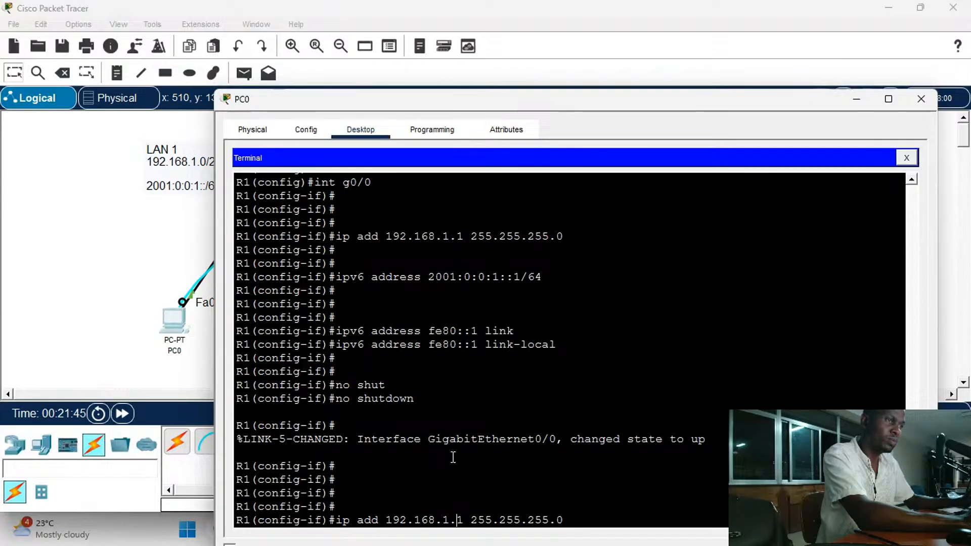
key(Left)
key(BackSpace)
text(2)
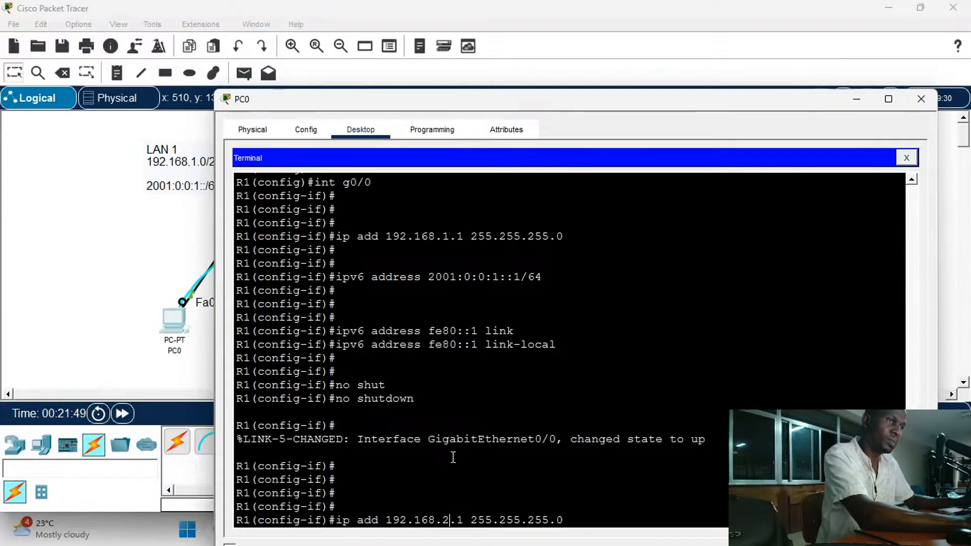
key(Return)
key(Return)
Add the IPv6 address 2001:0:0:2::1/64 to R1's g0/0 interface with the ipv6 address command
key(Up)
key(Up)
key(Up)
key(Up)
key(Up)
key(Up)
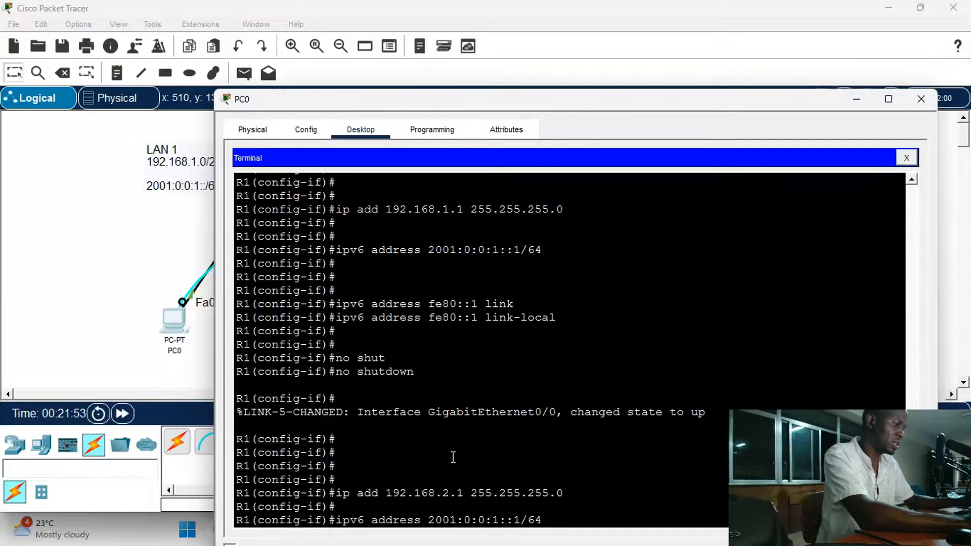
key(Left)
key(Left)
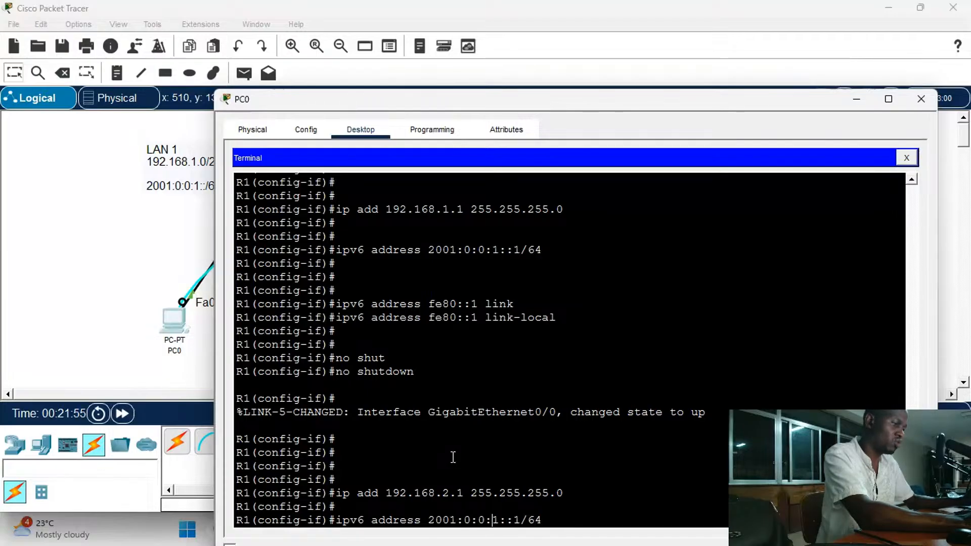
key(Left)
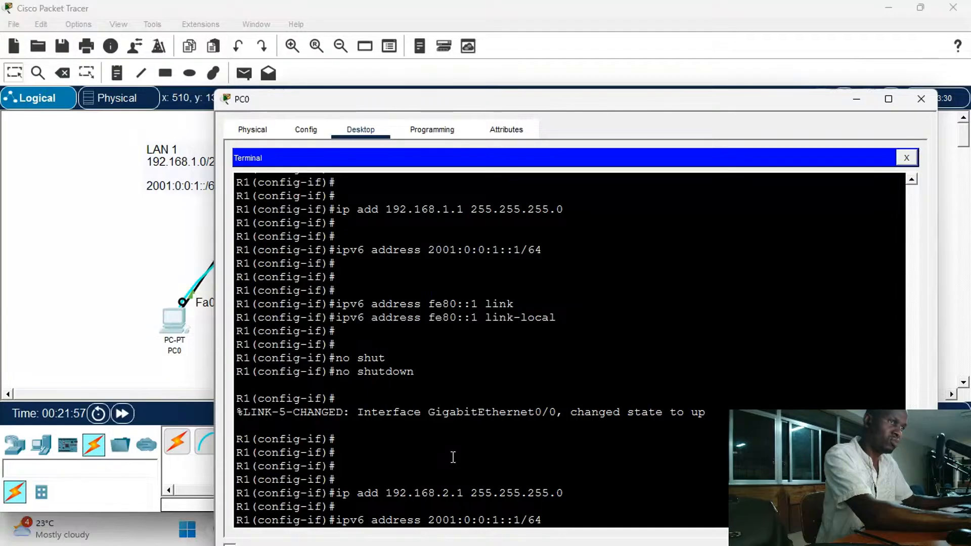
key(BackSpace)
text(2)
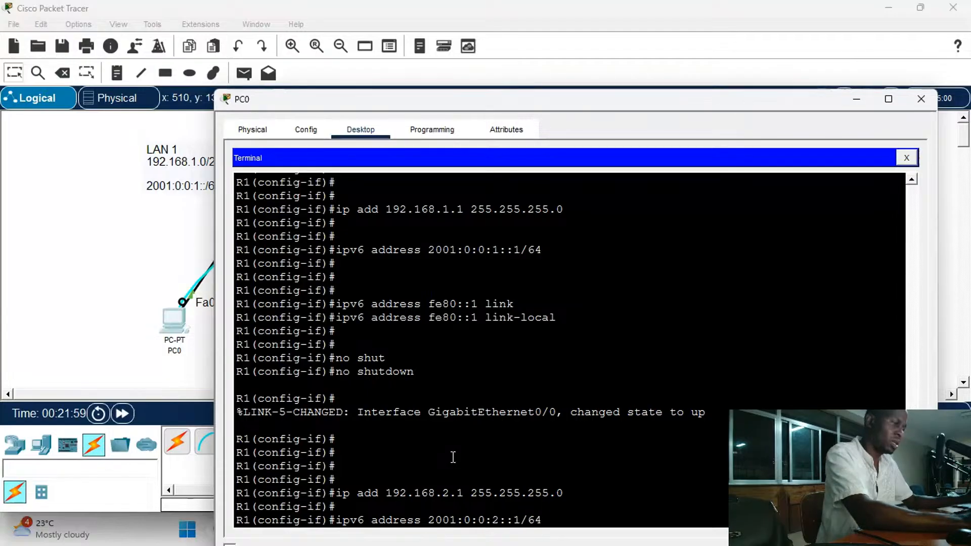
key(Return)
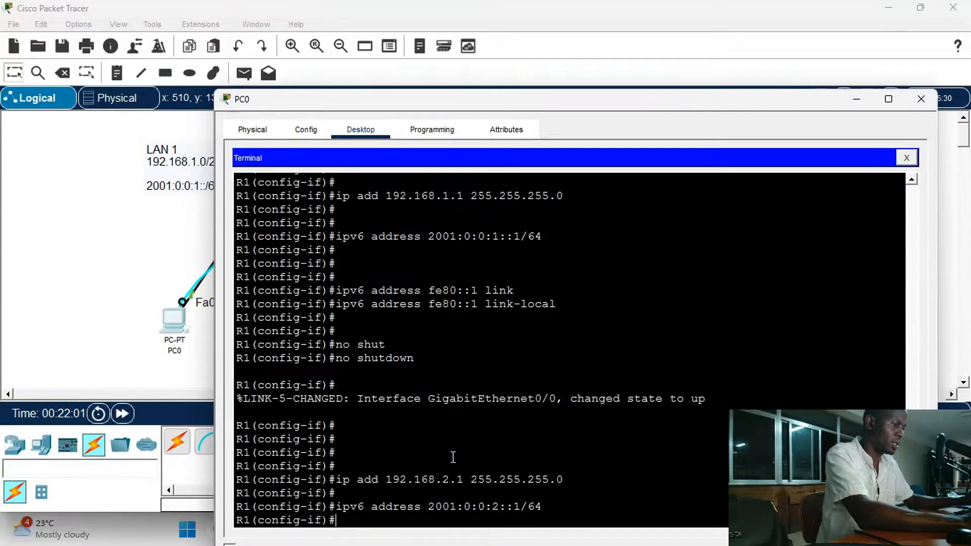
key(Return)
key(Return)
Reissue ipv6 address fe80::1 link-local on R1's g0/0 interface
key(Up)
key(Up)
key(Up)
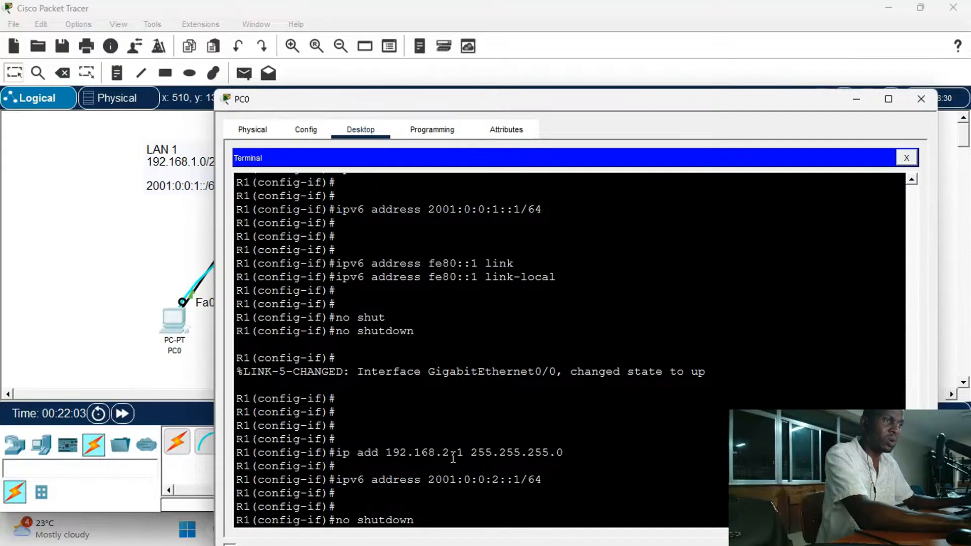
key(Up)
key(Up)
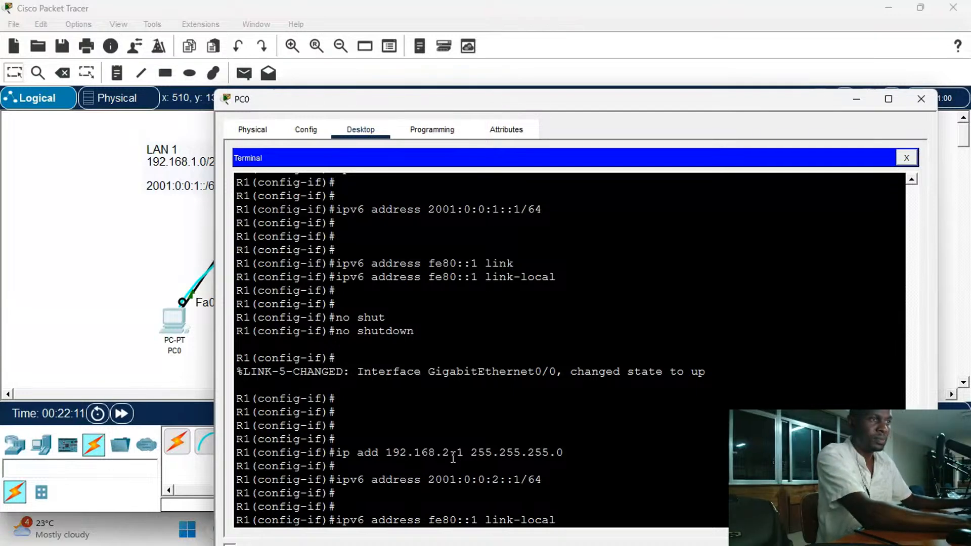
key(Return)
key(Return)
key(Return)
key(Return)
key(Return)
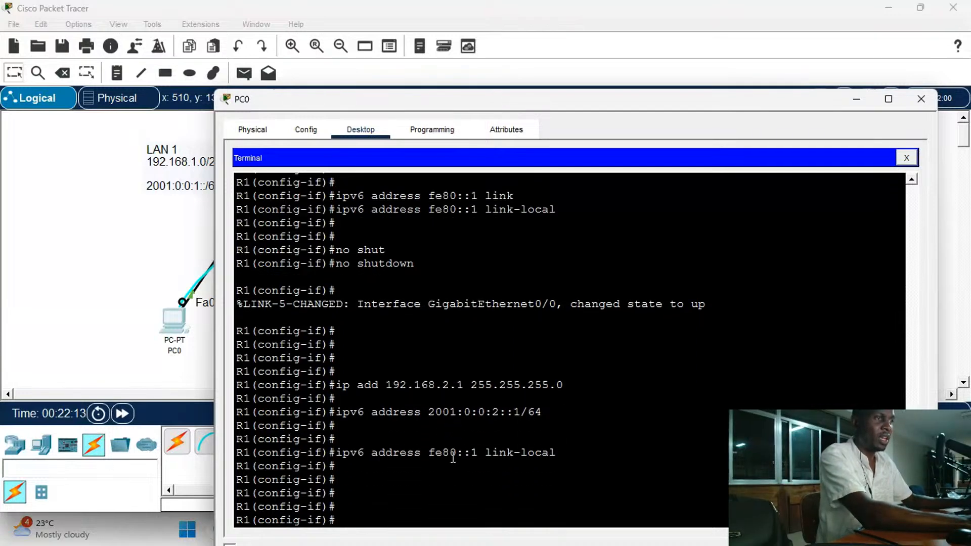
Switch R1's interface configuration to g0/1 with the int g0/1 command
key(Up)
key(Up)
key(Up)
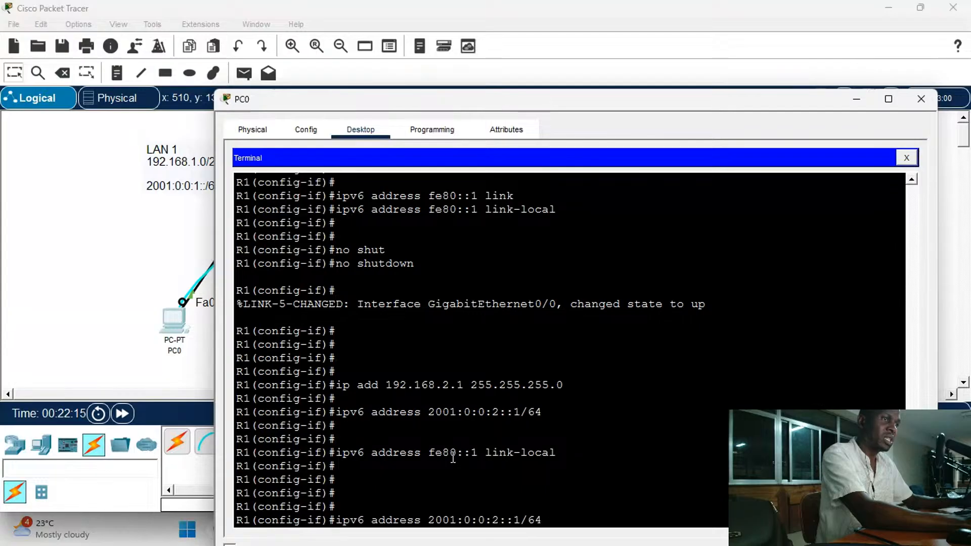
key(Up)
key(Up)
key(Up)
key(Up)
key(Up)
key(Up)
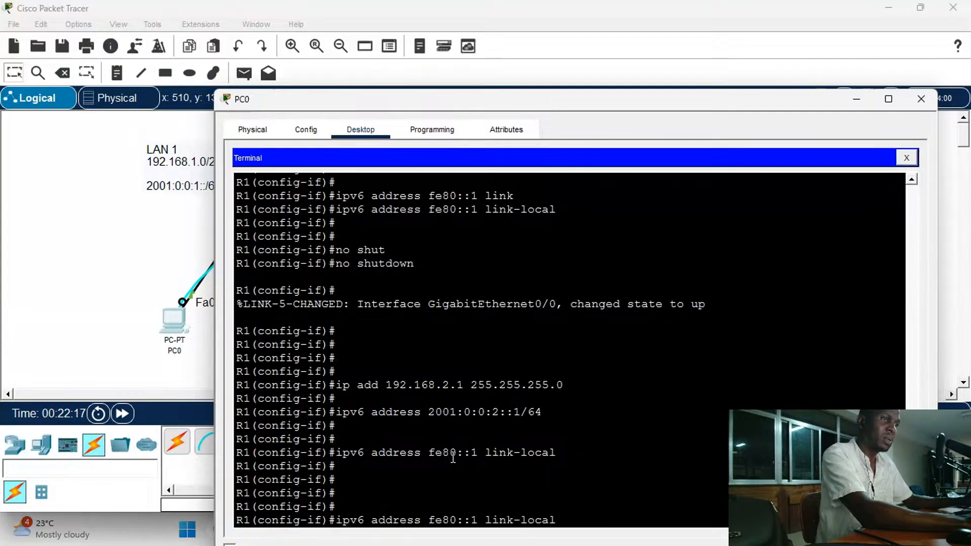
key(Up)
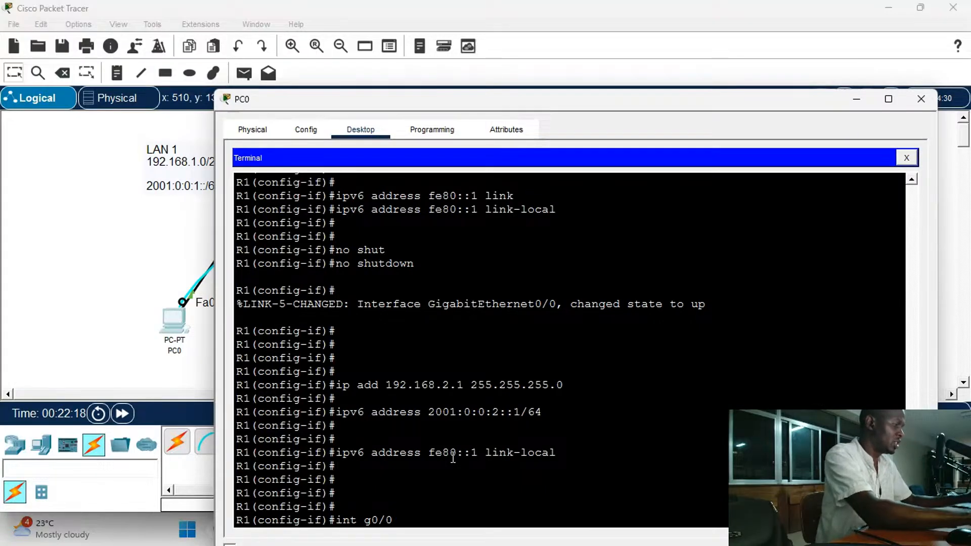
text(1)
key(Return)
key(Return)
key(Return)
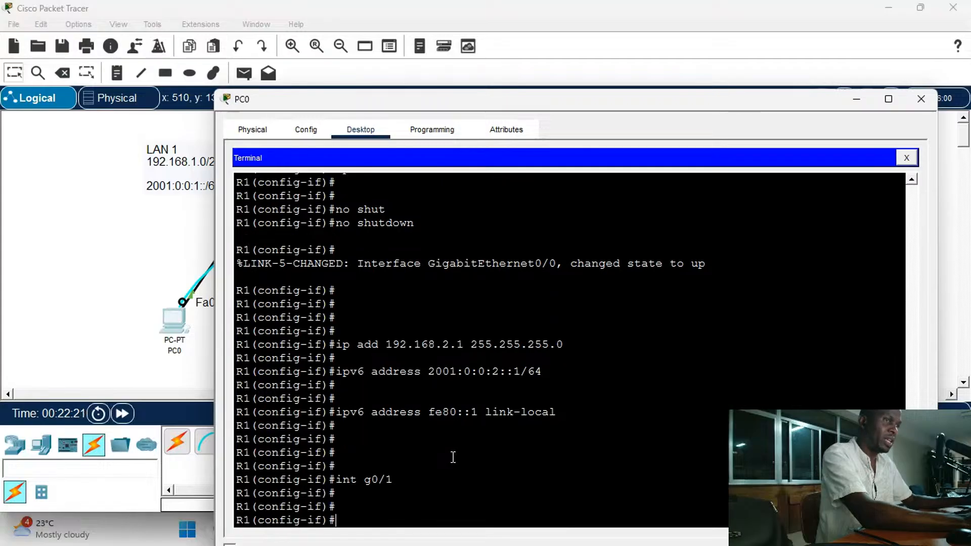
Assign 192.168.1.1 255.255.255.0 to R1's g0/1 interface by reusing and editing the earlier ip add command
key(Up)
key(Up)
key(Up)
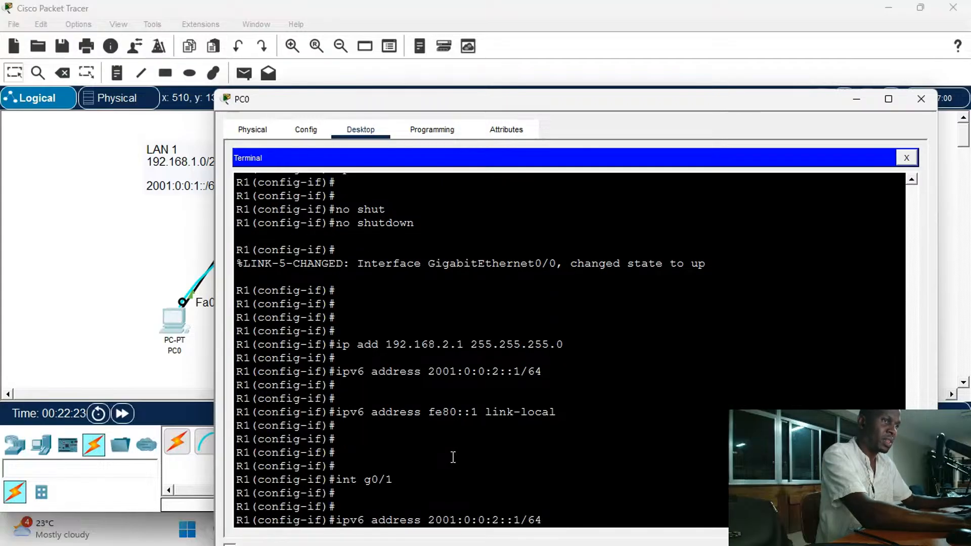
key(Up)
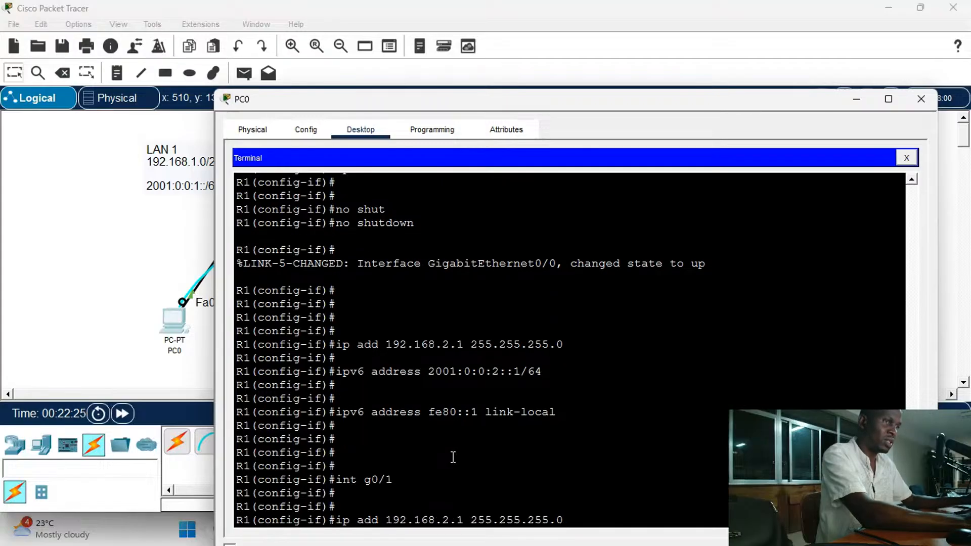
key(Left)
key(Left)
key(Left)
key(Left)
key(Left)
key(Left)
key(Left)
key(Left)
key(Left)
key(Left)
key(Left)
key(Left)
key(Left)
key(Left)
key(Left)
key(BackSpace)
text(1)
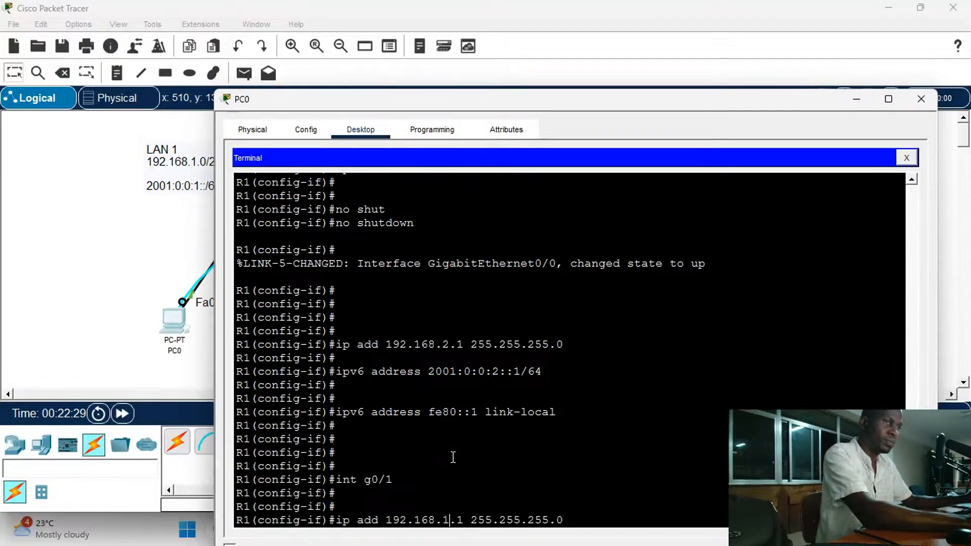
key(Return)
key(Return)
key(Return)
Try to assign the IPv6 address 2001:0:0:1::1/64 to R1's g0/1 interface
key(Up)
key(Up)
key(Up)
key(Up)
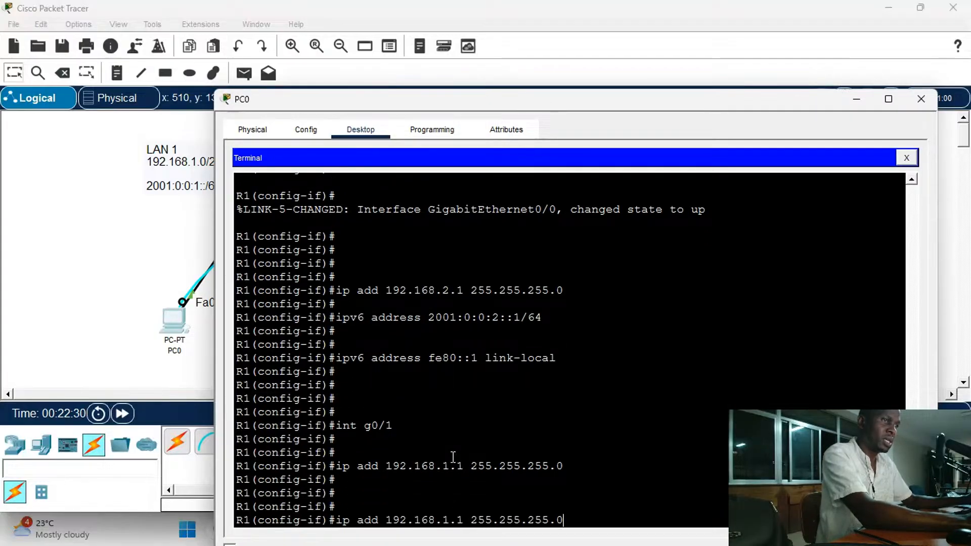
key(Up)
key(Down)
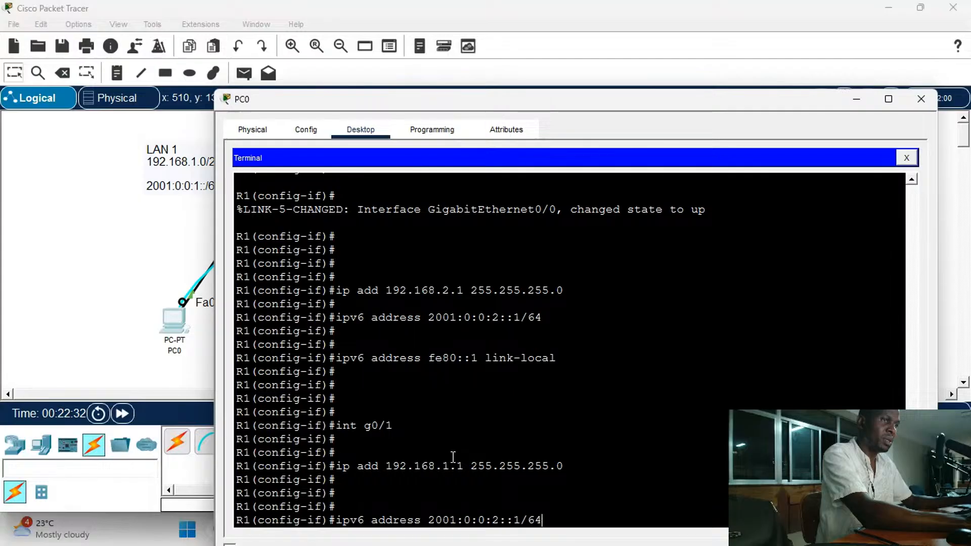
key(Left)
key(Left)
key(Left)
key(Left)
key(Left)
key(Left)
key(BackSpace)
text(1)
key(Return)
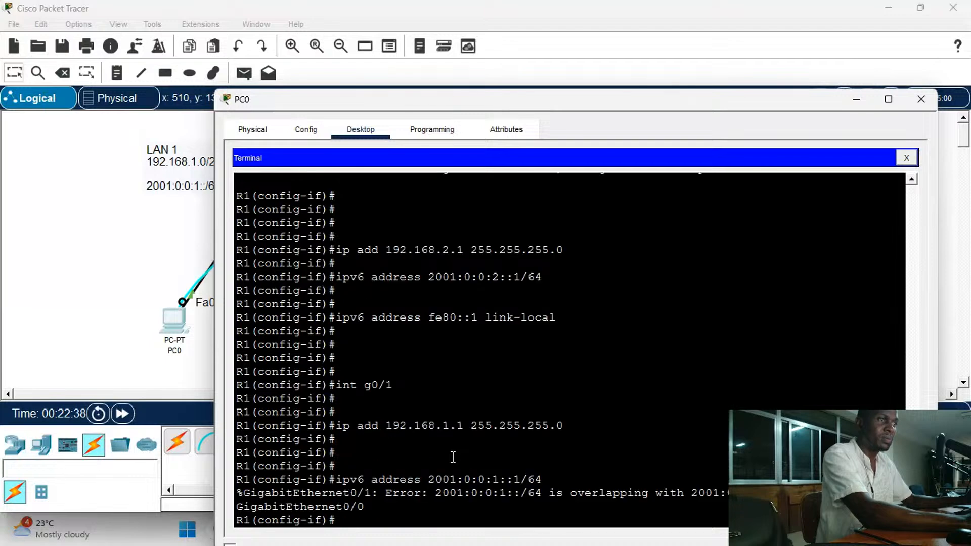
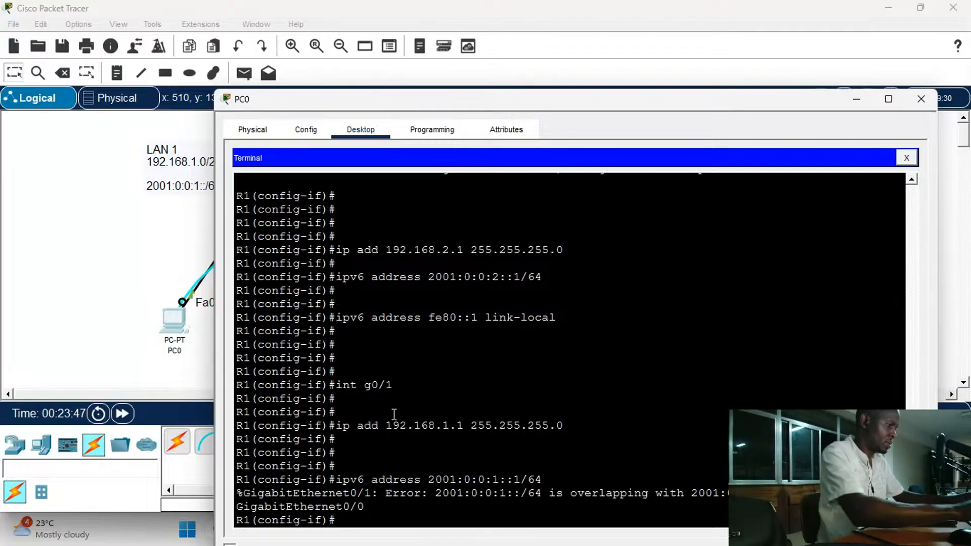
Leave configuration mode and examine the IPv6 addresses on R1's interfaces with show ipv6 int brief
key(ctrl+z)
key(Return)
key(Return)
key(Return)
key(Return)
key(Return)
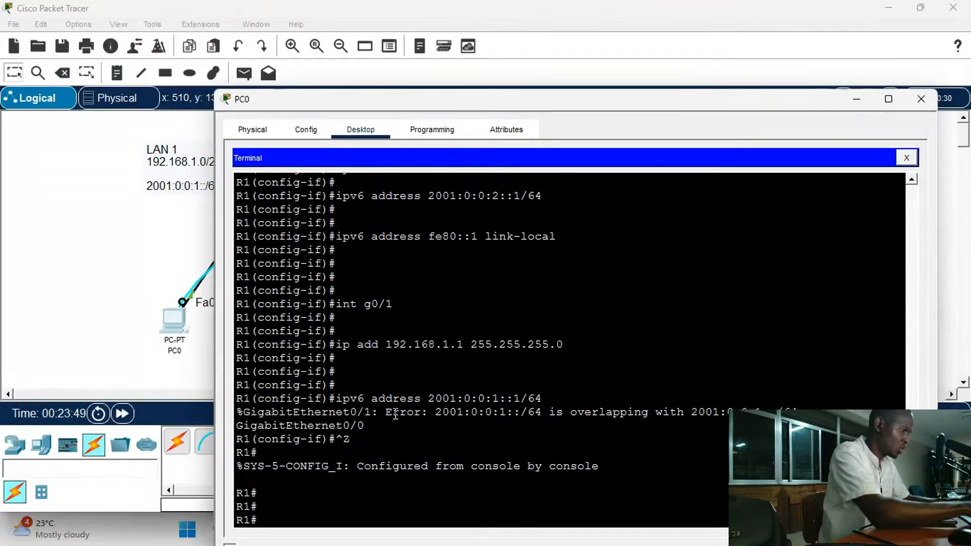
text(show ipv)
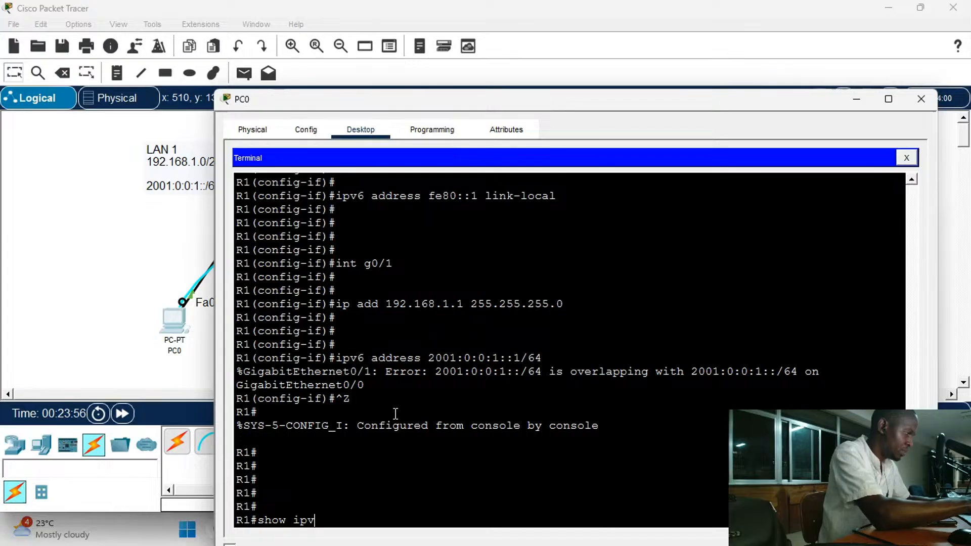
text(6)
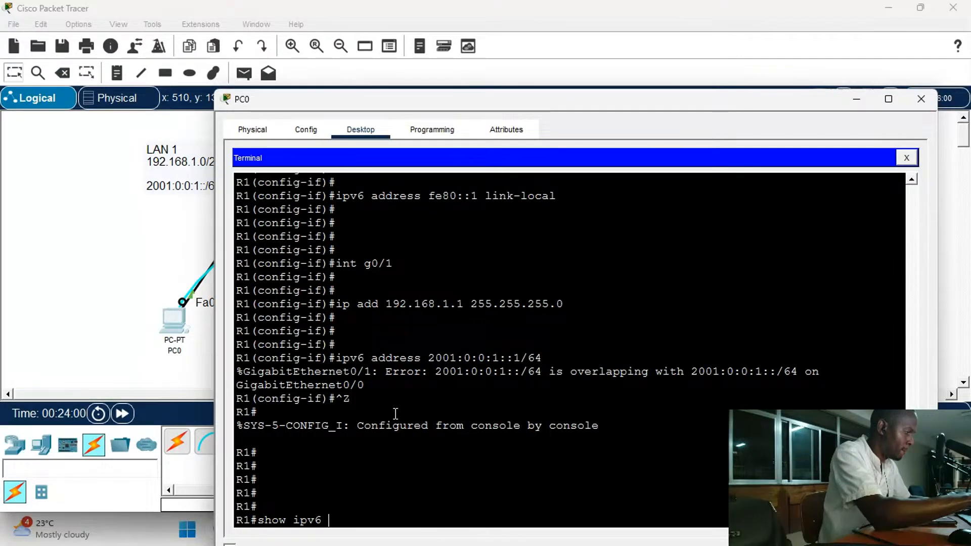
text( i)
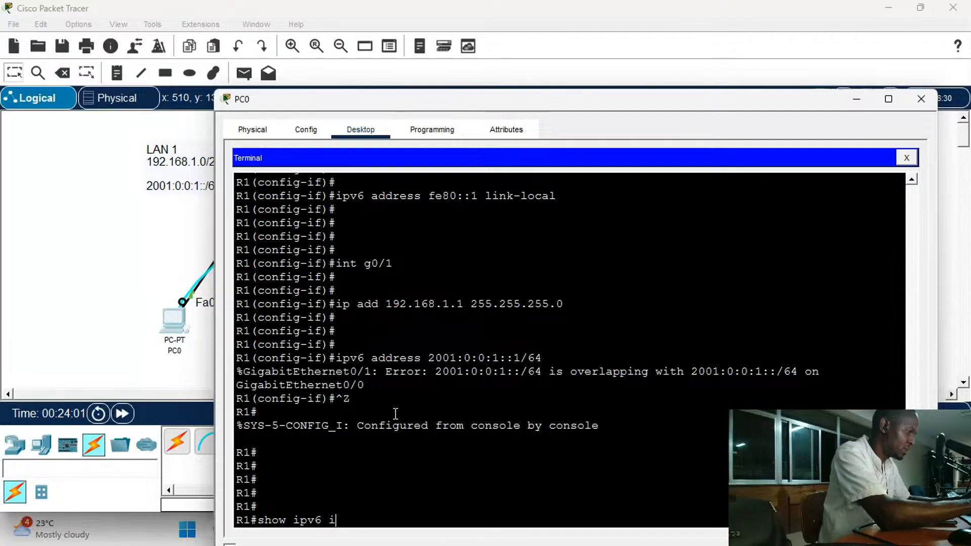
text(nt br)
key(Tab)
key(Return)
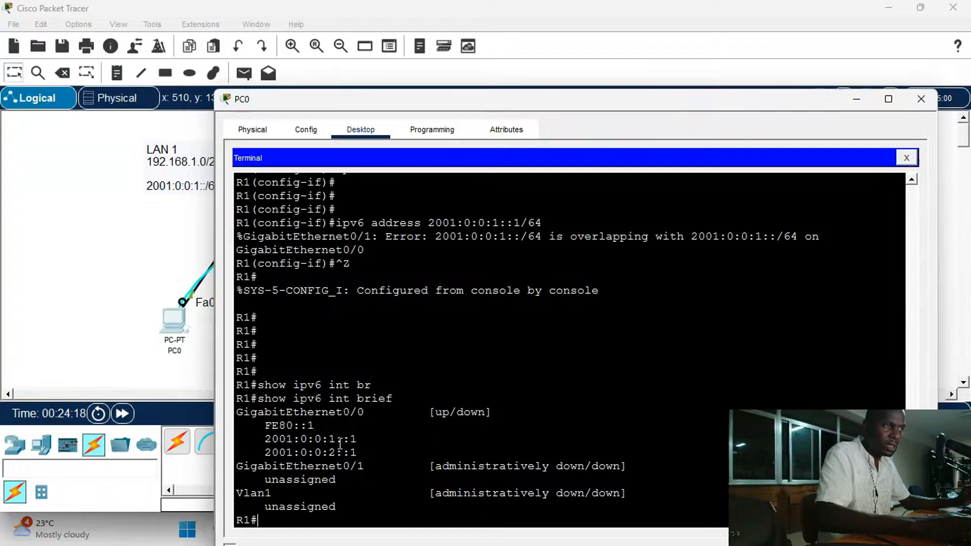
drag(361, 452, 264, 452)
click(286, 452)
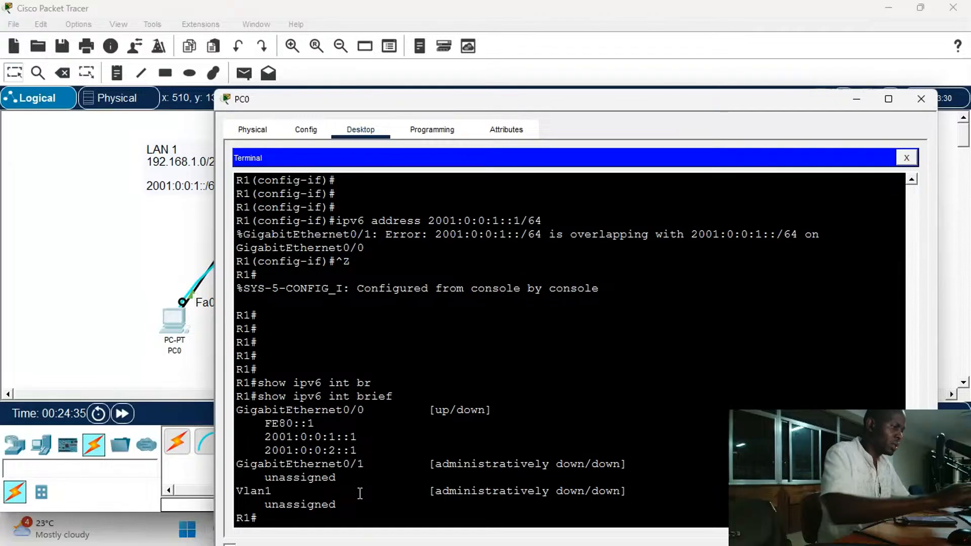
Enter global configuration mode on R1 with conf t and open the g0/0 interface with int g0/0
key(Return)
key(Return)
text(conf t)
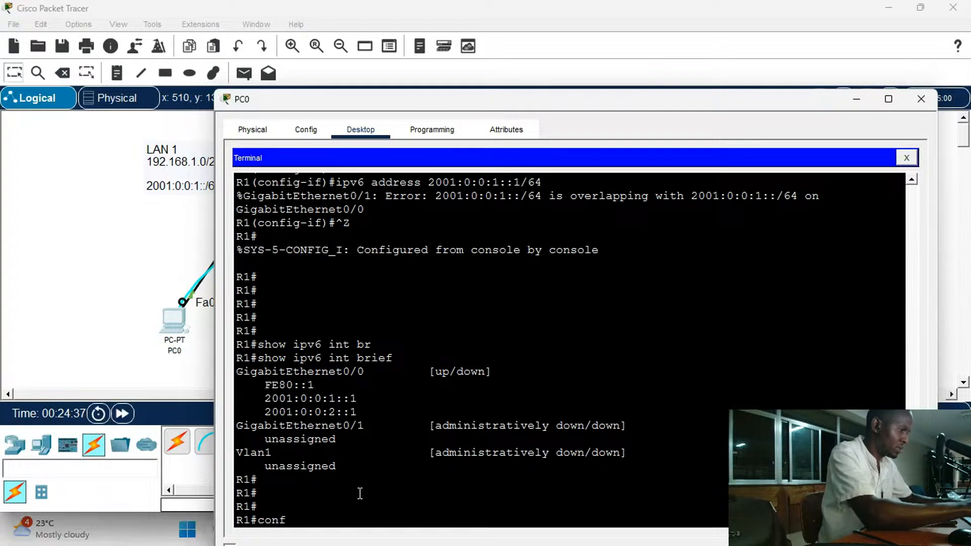
key(Return)
key(Return)
key(Return)
key(Return)
text(i)
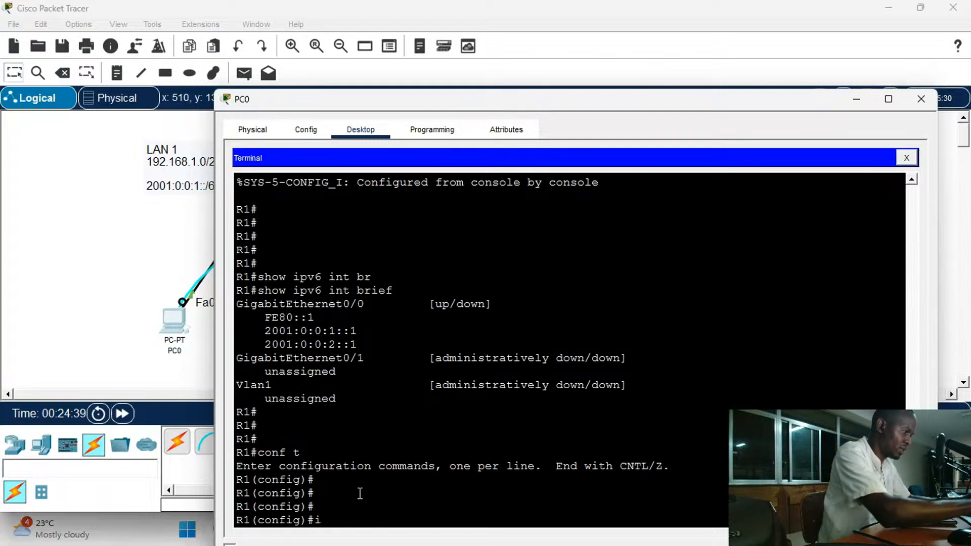
text(nt g0/0)
key(Return)
key(Return)
key(Return)
Remove the IPv6 address 2001:0:0:1::1/64 from R1's g0/0 interface by reusing the earlier ipv6 address command with no in front
text(nfig-if)#n)
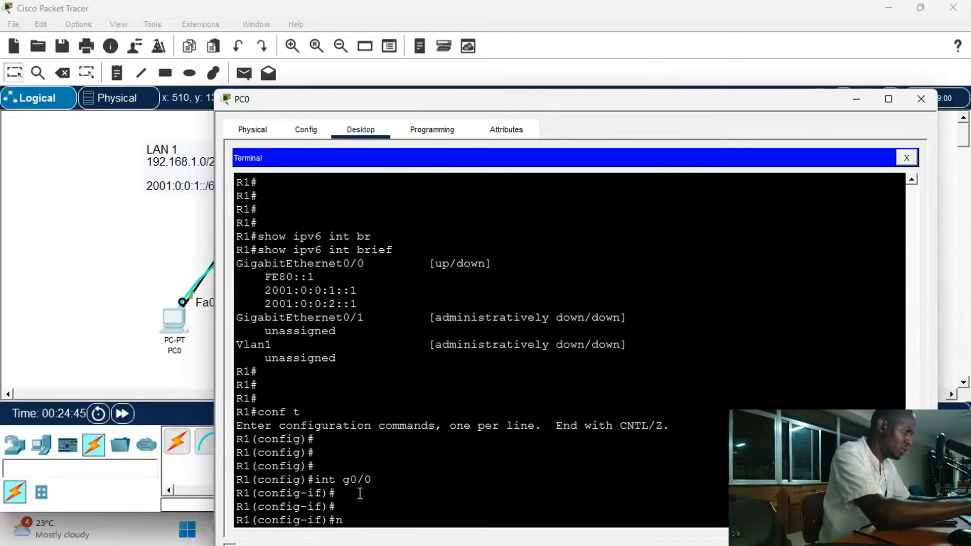
text(o ipv)
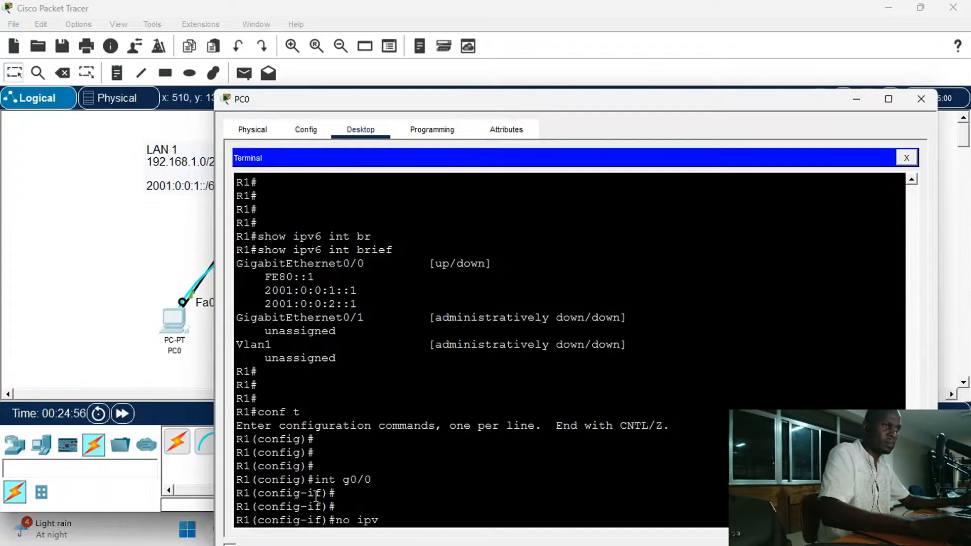
key(Up)
key(Up)
key(Up)
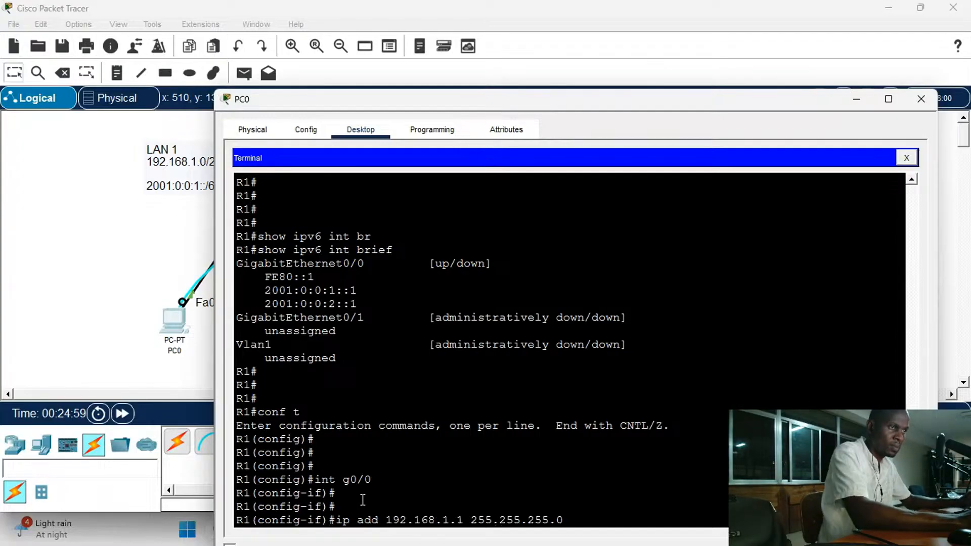
key(Up)
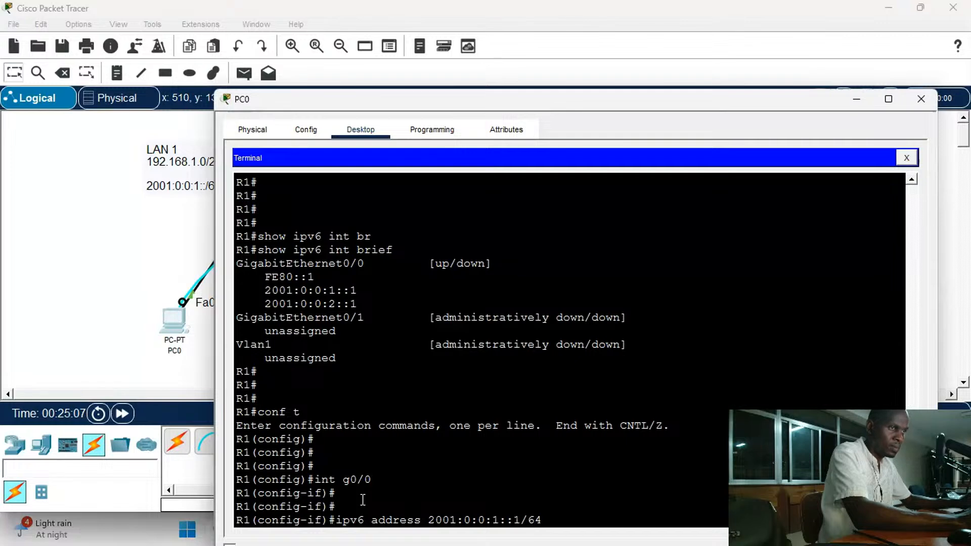
key(Left)
key(Left)
key(Left)
key(Left)
key(Left)
key(Left)
key(Left)
key(Left)
key(Left)
key(Left)
key(Left)
key(Left)
key(Left)
key(Left)
key(Left)
key(Left)
key(Left)
key(Left)
key(Left)
key(Left)
key(Left)
key(Left)
key(Left)
key(Left)
key(Left)
key(Left)
text(no)
key(Return)
key(Return)
key(Return)
key(Return)
key(Return)
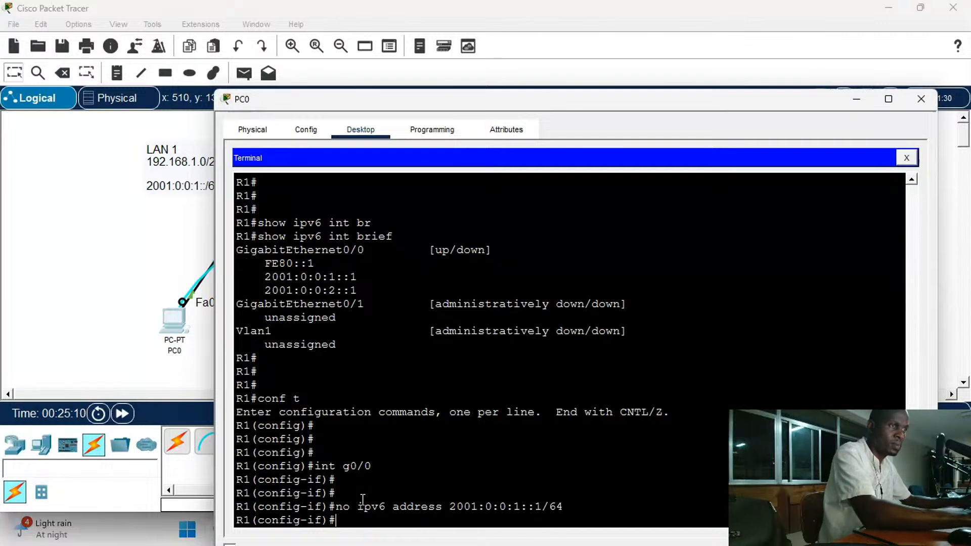
Leave configuration mode on R1 and check the interfaces' IPv6 addresses with show ipv6 int brief
key(ctrl+z)
key(Return)
key(Return)
key(Return)
key(Return)
key(Return)
key(Return)
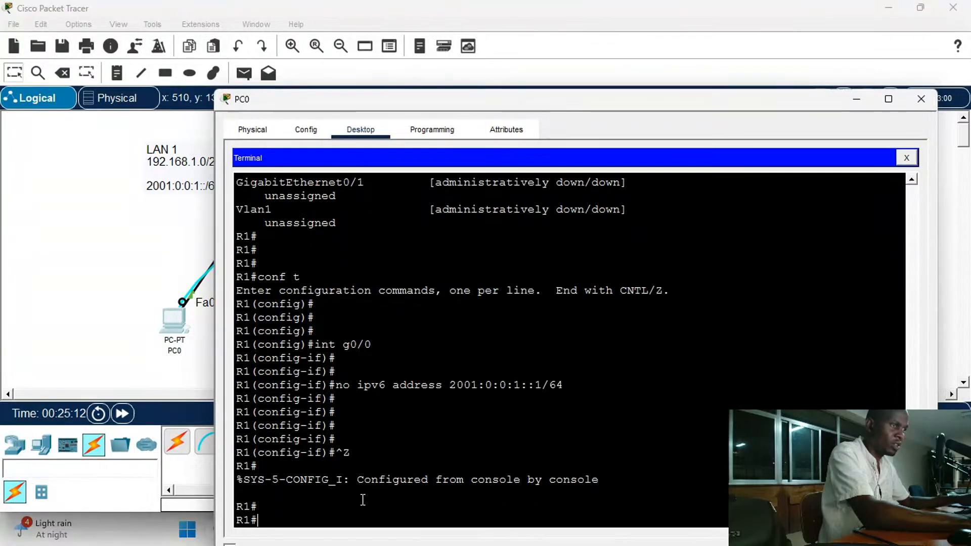
text(conf t)
key(Up)
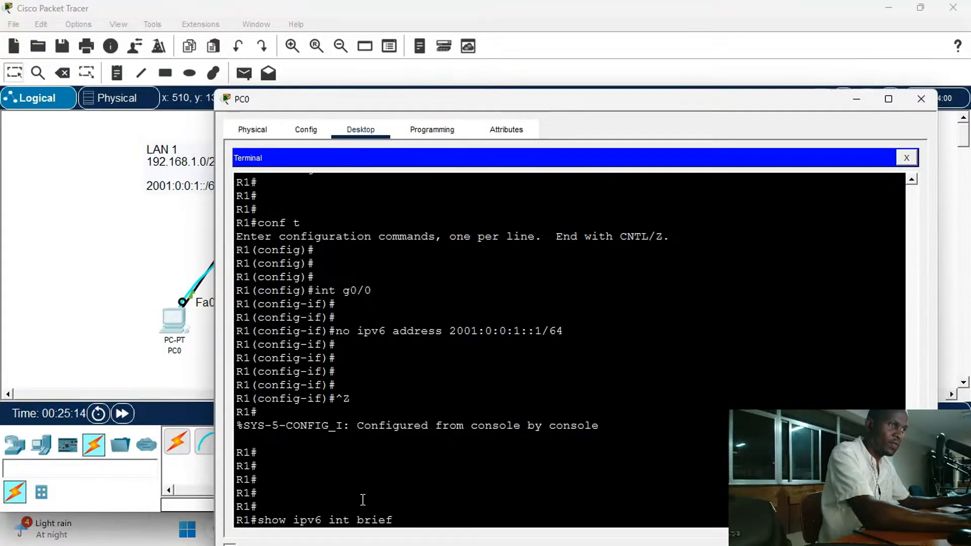
key(Return)
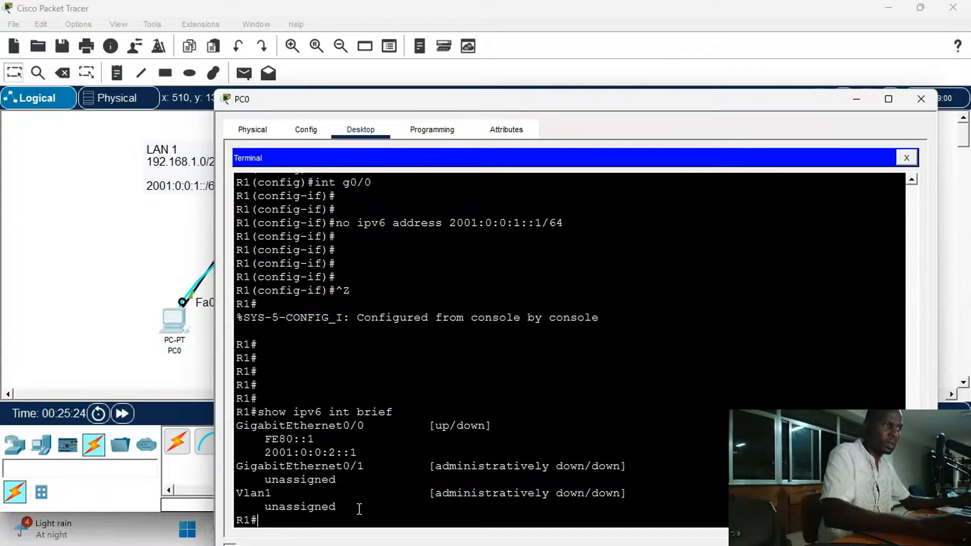
Enter configuration mode for R1's g0/1 interface and run no ipv6 address 2001:0:0:1::1/64 on it
key(Return)
key(Return)
key(Return)
text(co)
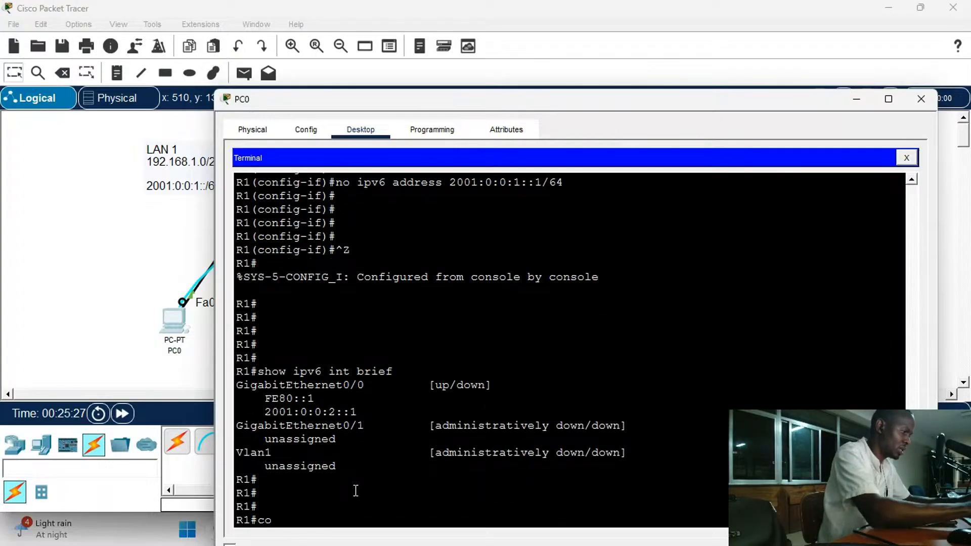
text(nf t)
key(Return)
key(Return)
key(Return)
key(Return)
key(Return)
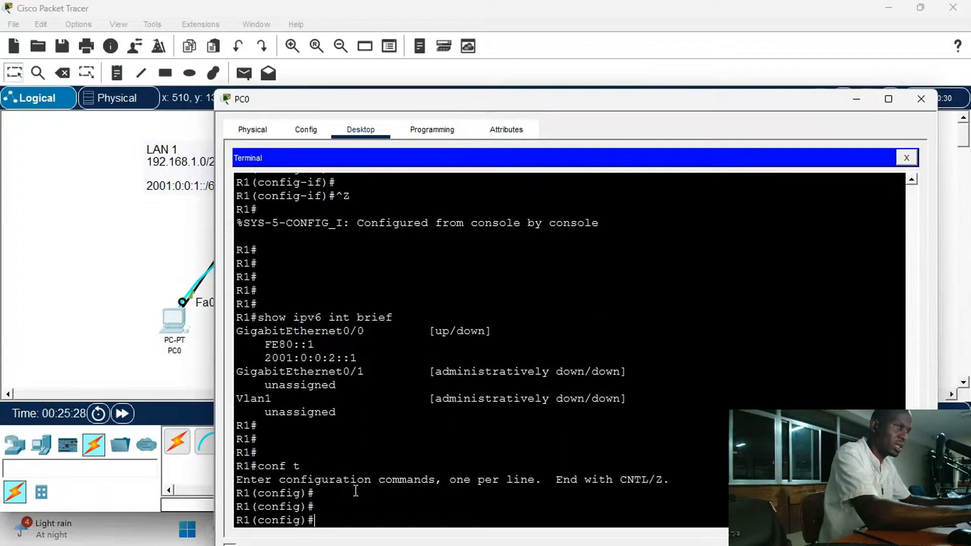
text(int g0/0)
key(BackSpace)
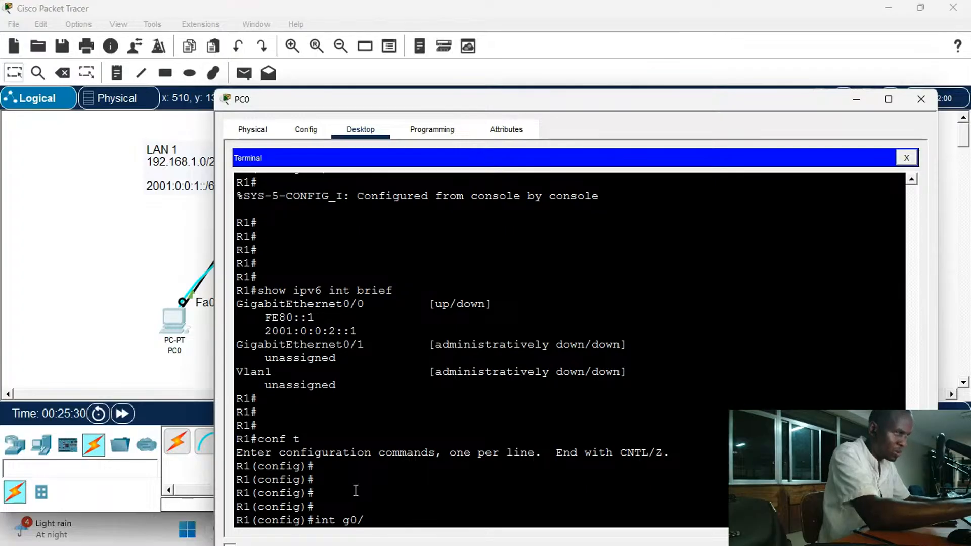
text(1)
key(Return)
key(Return)
key(Return)
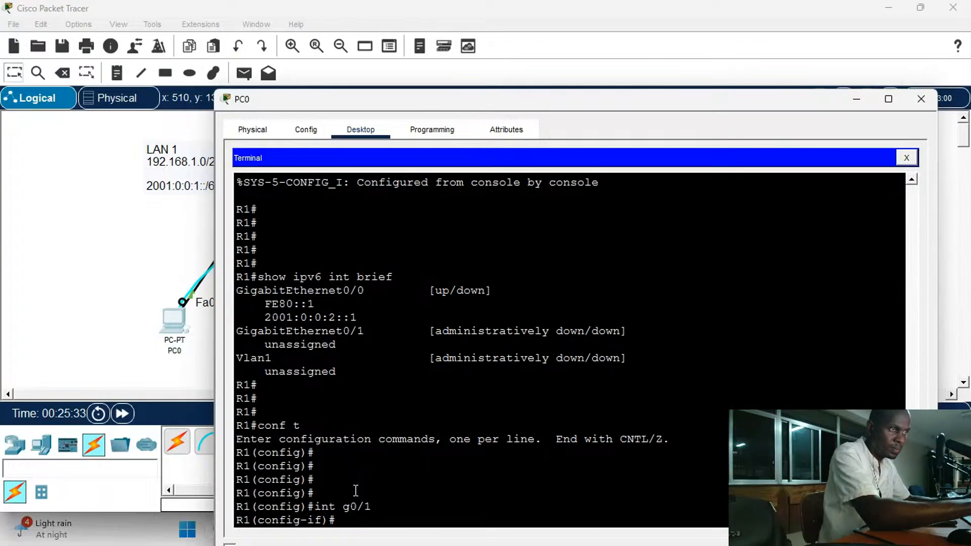
text(no ipv6 address 2001:0:0:1::1/64)
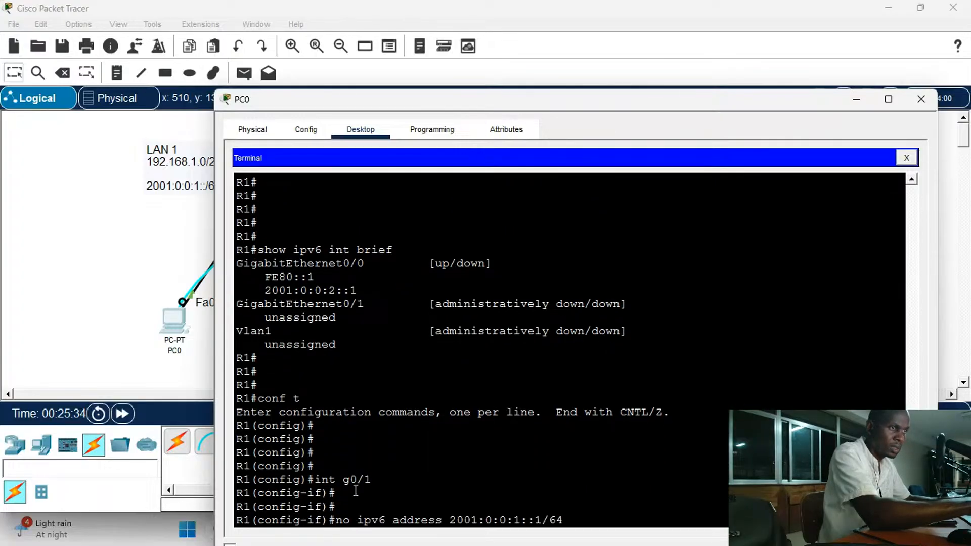
key(Return)
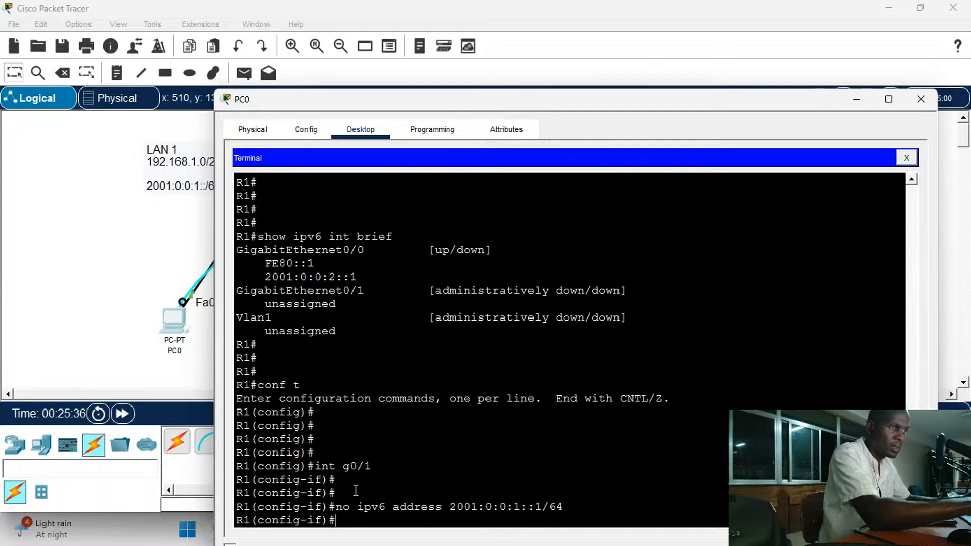
key(Return)
key(Return)
key(Return)
key(Return)
key(Return)
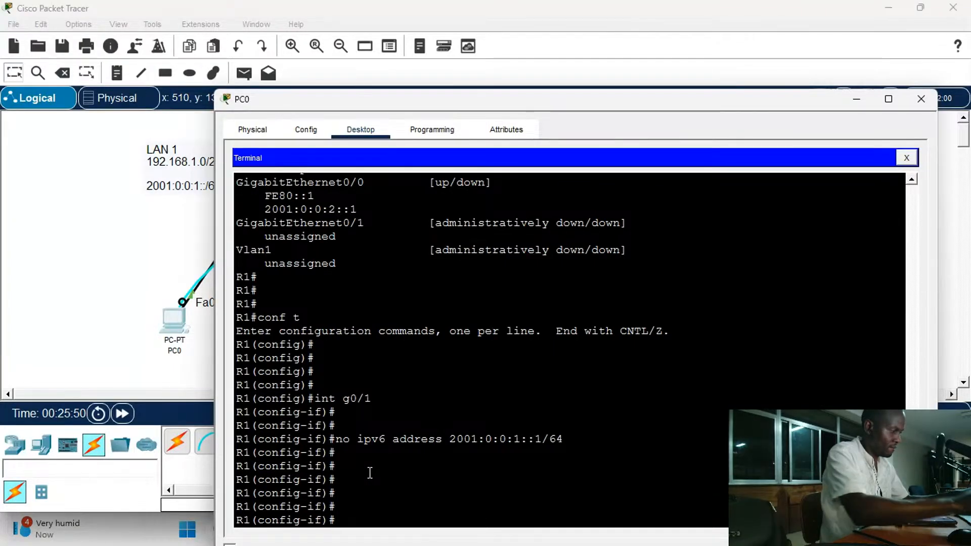
Return R1 to privileged mode and check its IPv4 interface addresses by changing the earlier command to show ip int brief
key(ctrl+z)
key(Return)
key(Return)
key(Return)
key(Return)
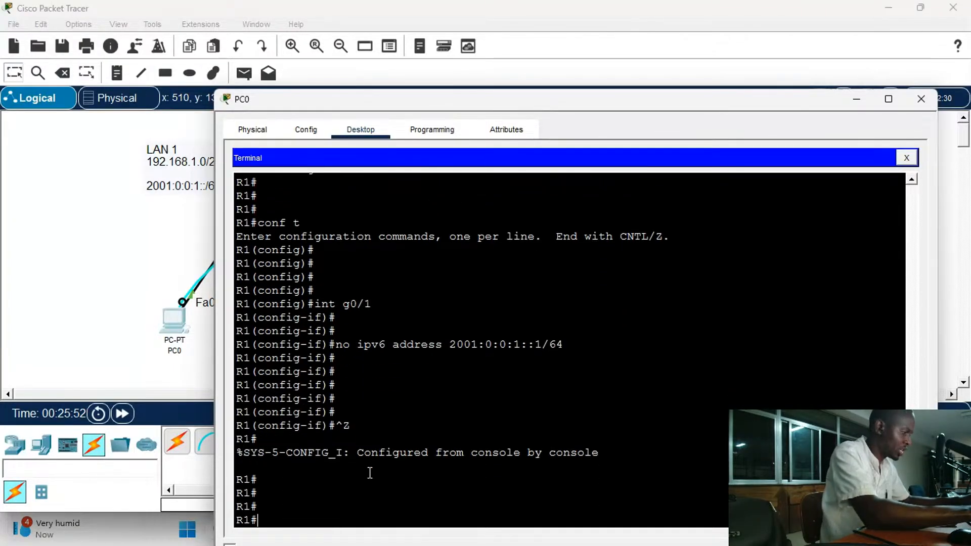
key(Return)
key(Return)
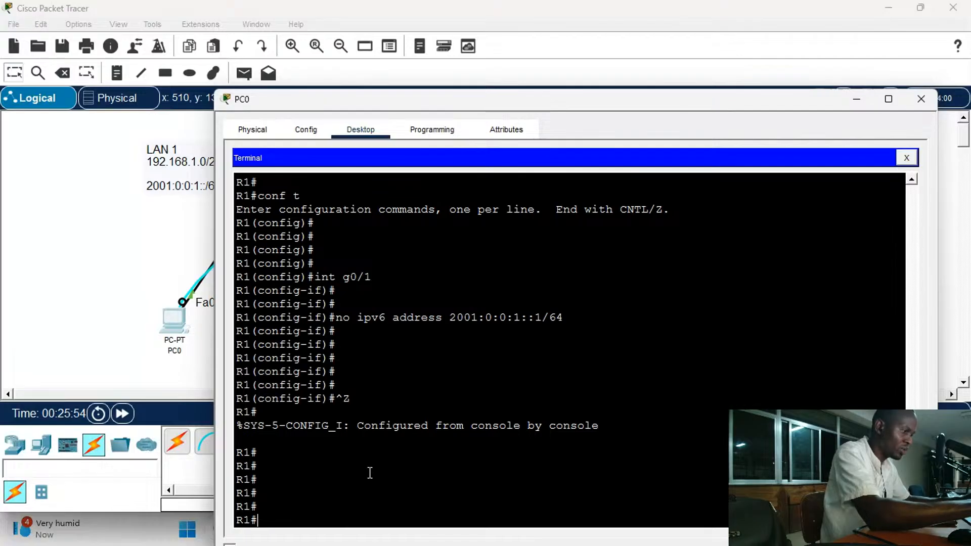
key(Up)
key(Up)
key(Down)
key(Up)
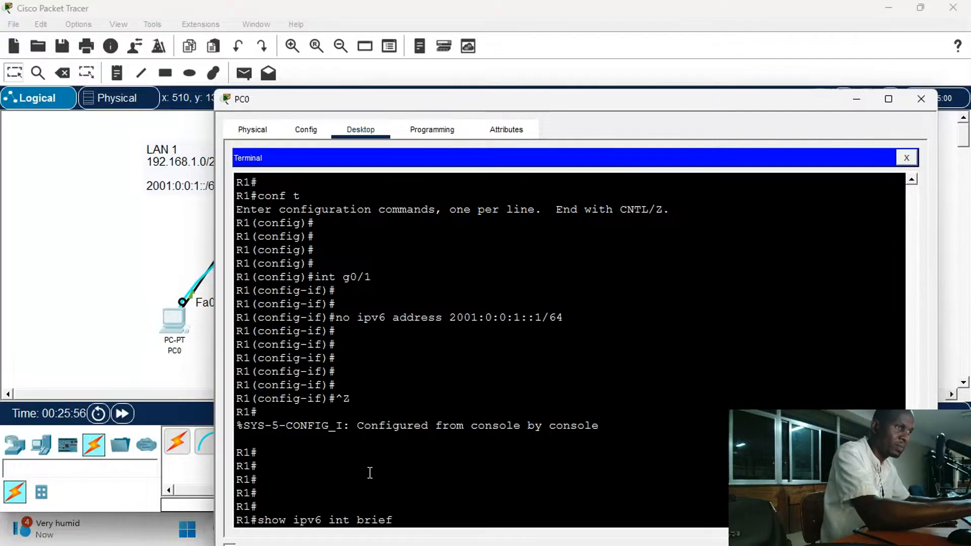
key(Left)
key(Left)
key(Left)
key(Left)
key(Left)
key(Left)
key(Left)
key(Left)
key(Delete)
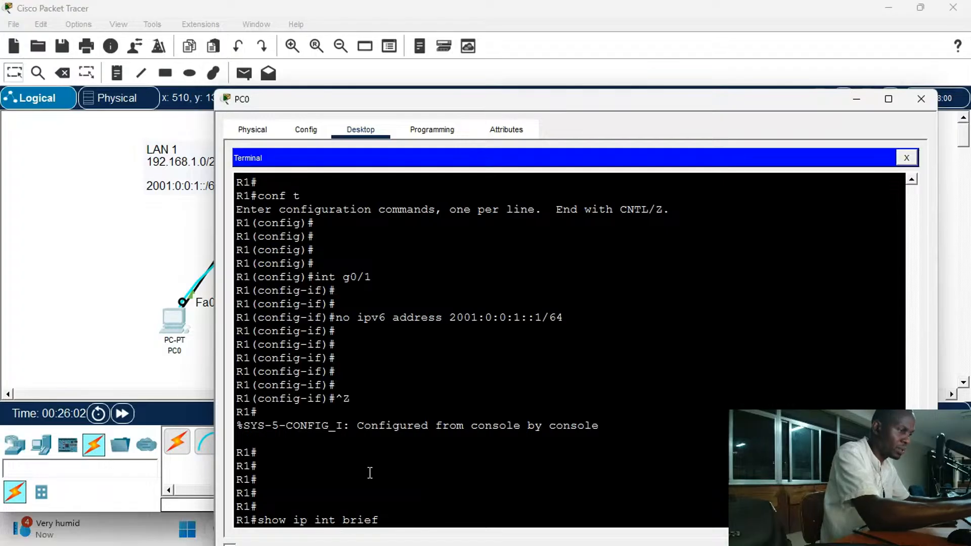
key(BackSpace)
key(Return)
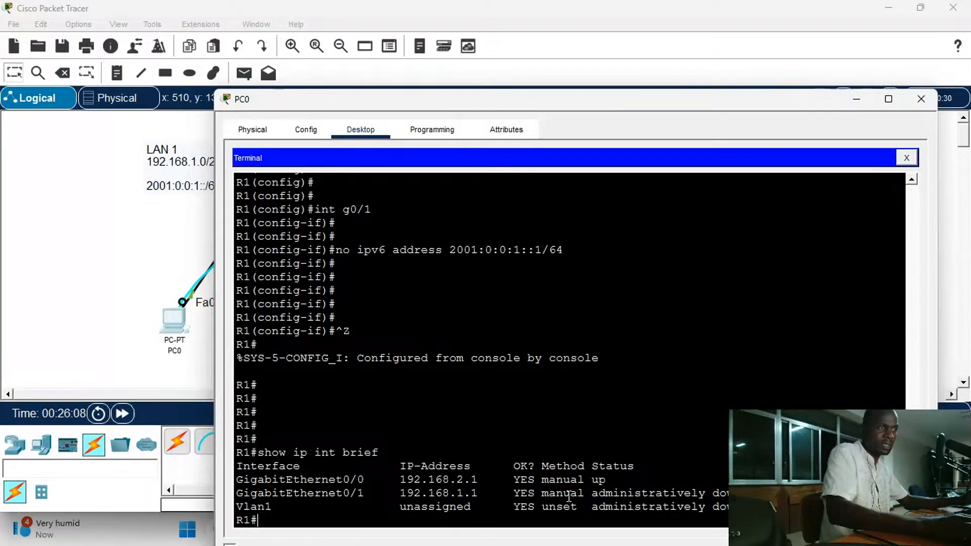
Reopen R1's g0/1 interface in configuration mode and assign it the link-local IPv6 address fe80::1
key(Return)
key(Return)
text(conf t)
key(Return)
key(Return)
key(Return)
key(Return)
text(int g0/1)
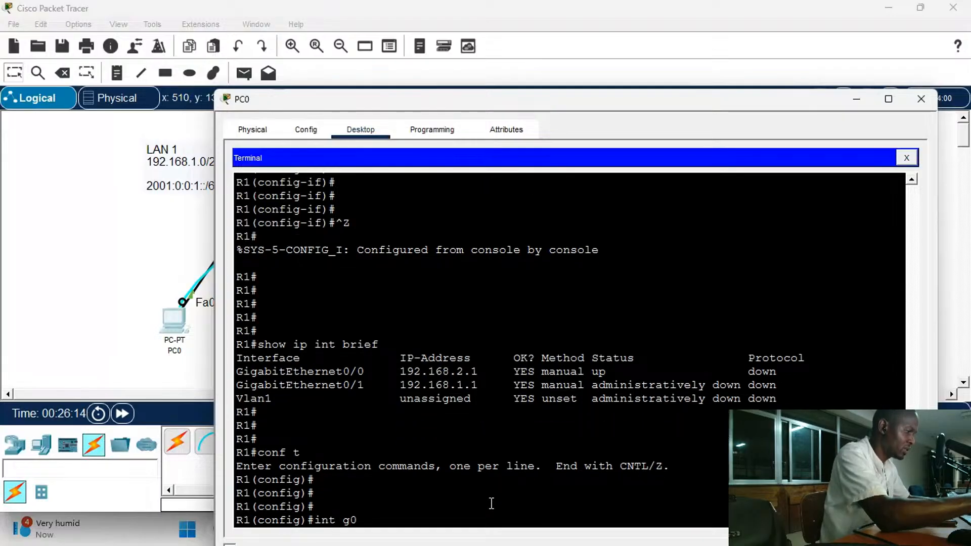
key(Return)
key(Return)
key(Return)
text(no)
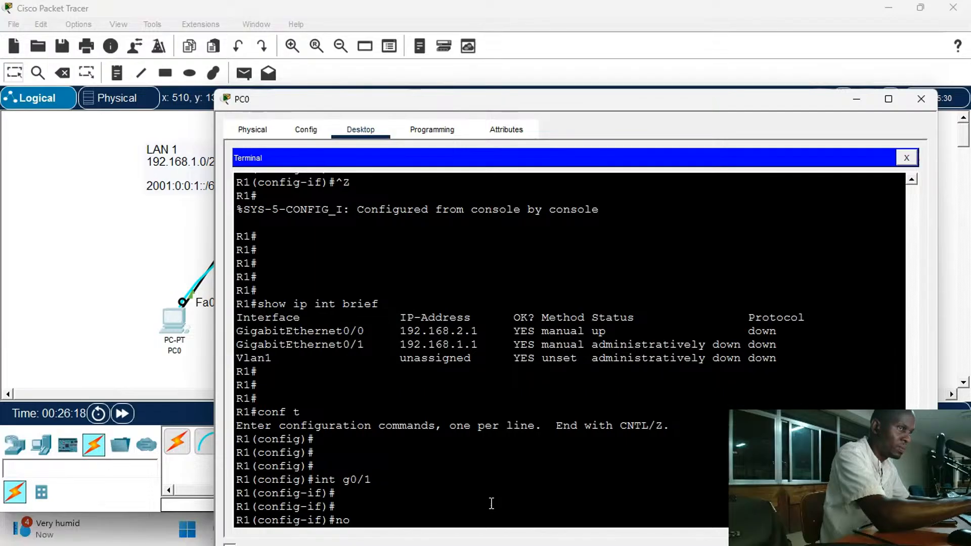
key(BackSpace)
key(BackSpace)
text(i)
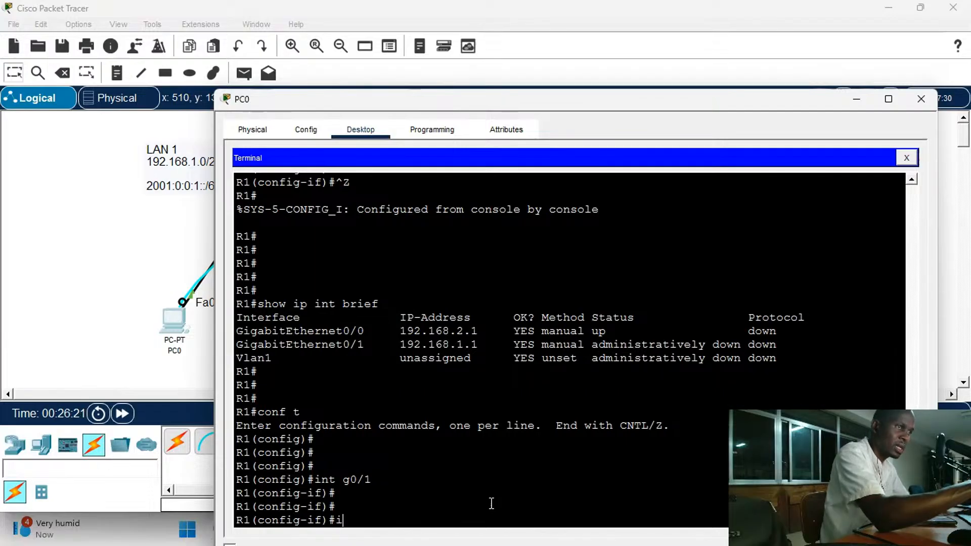
key(Up)
key(Up)
key(Up)
key(Up)
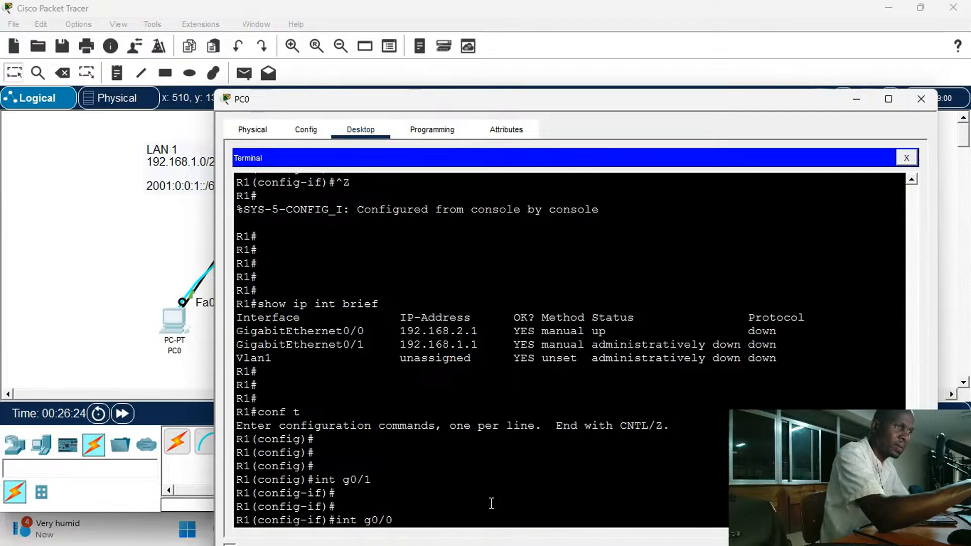
key(Up)
key(Up)
key(Up)
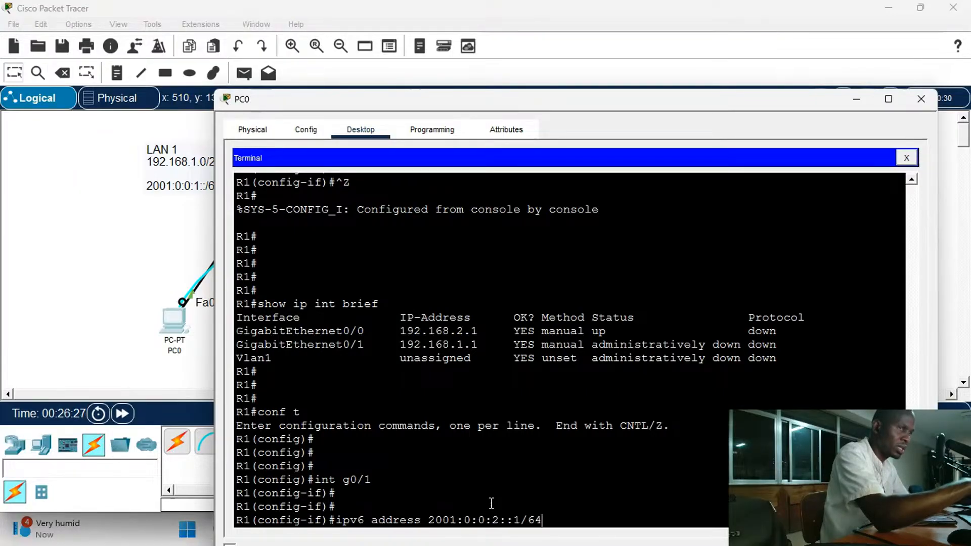
key(Down)
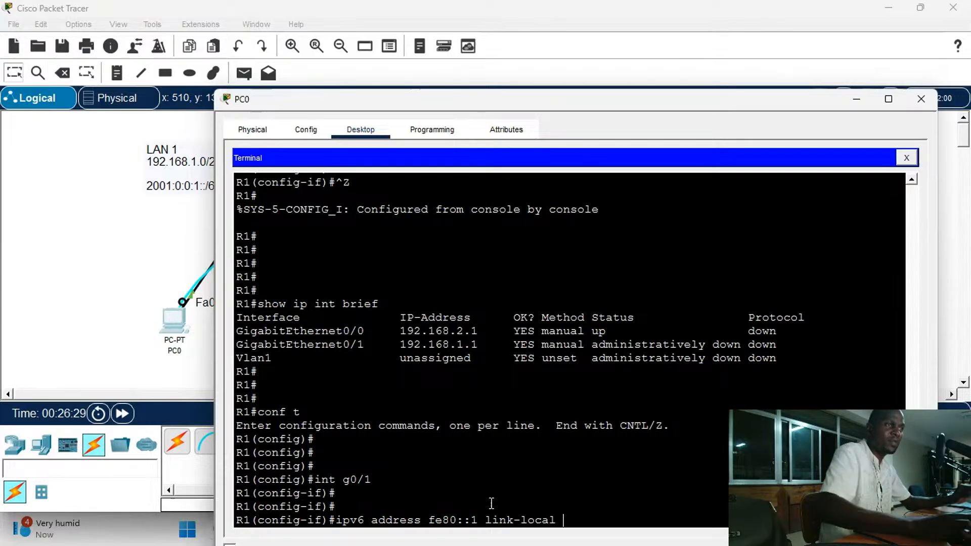
drag(370, 329, 345, 345)
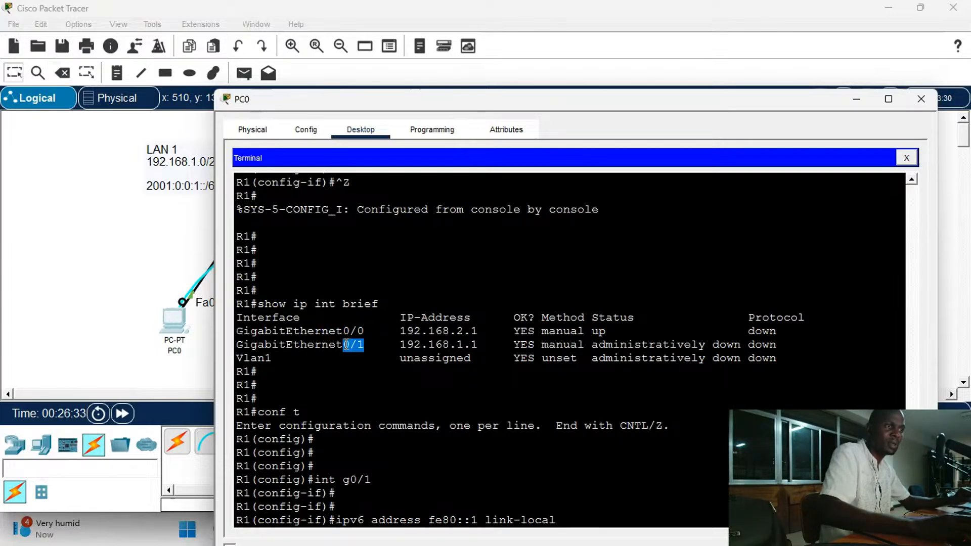
click(367, 353)
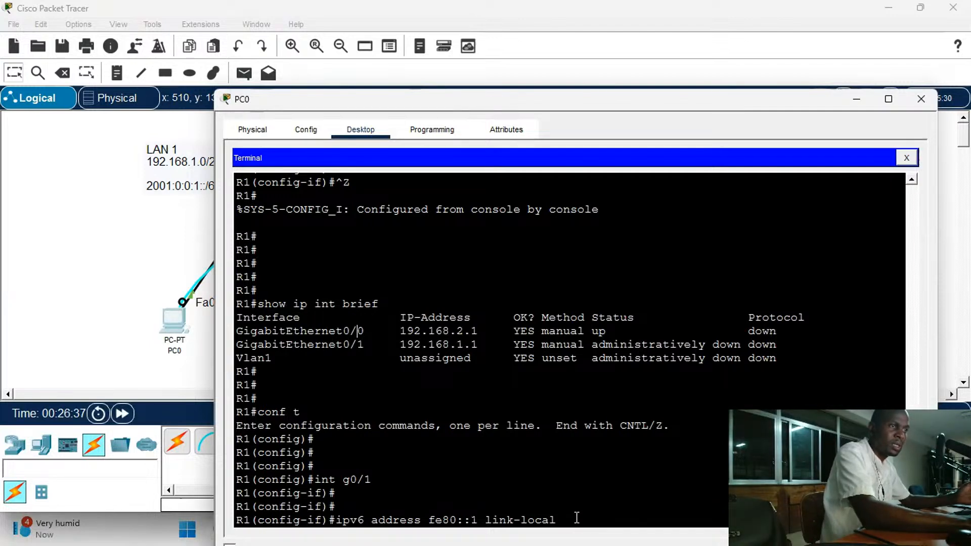
key(Return)
key(Return)
key(Return)
key(Return)
key(Return)
key(Return)
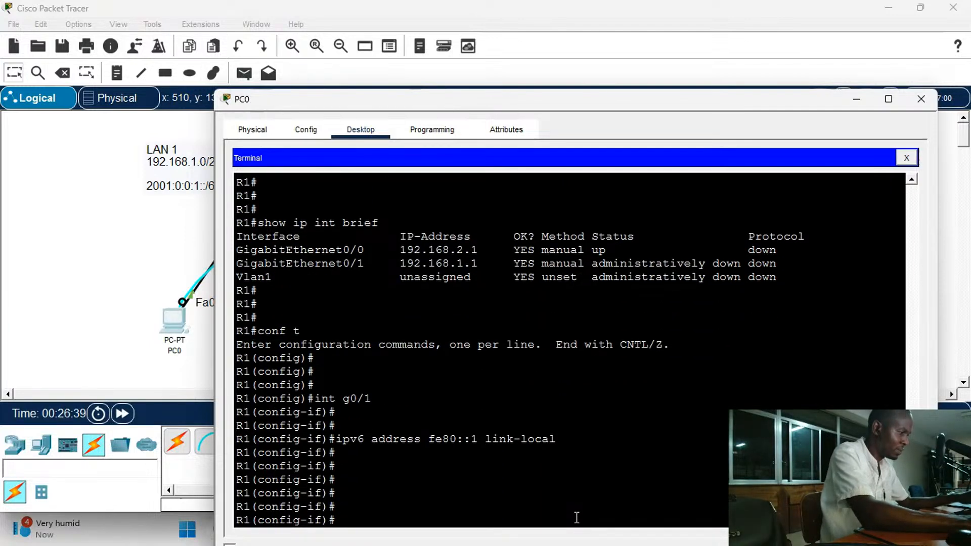
Enable R1's g0/1 interface with no shut
text(no shu)
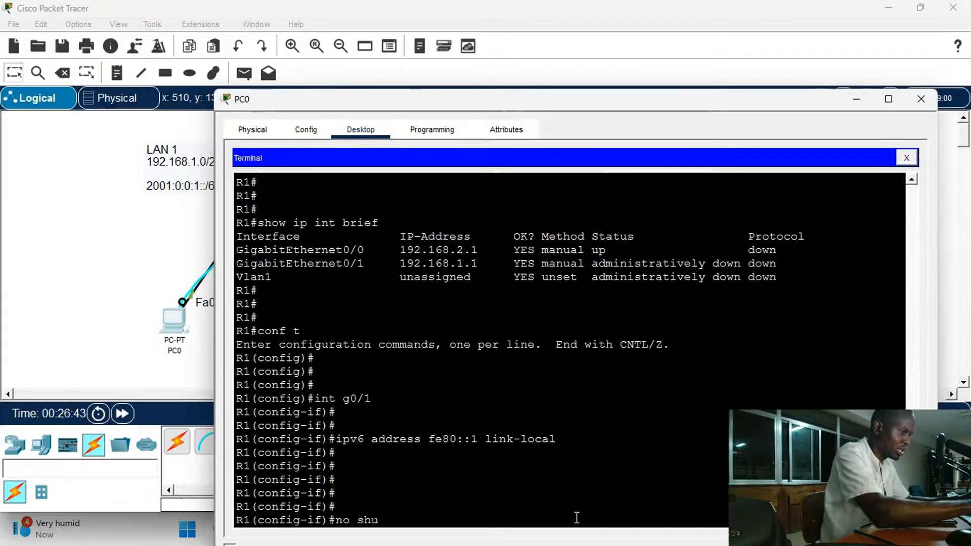
text(t)
key(Return)
key(Return)
key(Return)
key(Return)
key(Return)
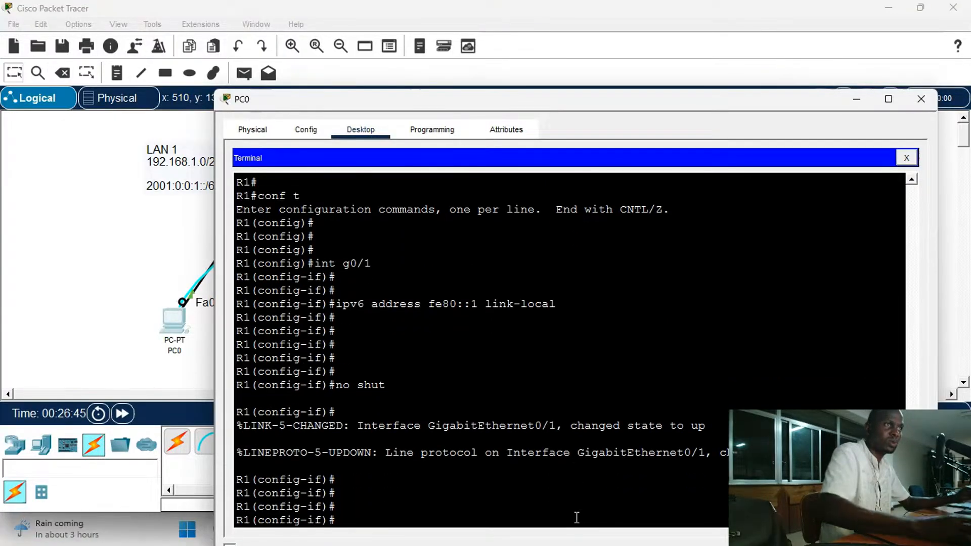
Move the PC0 window aside to examine the topology's link status around Router0's Gig0/1, and bring the terminal back into view
drag(501, 111, 708, 95)
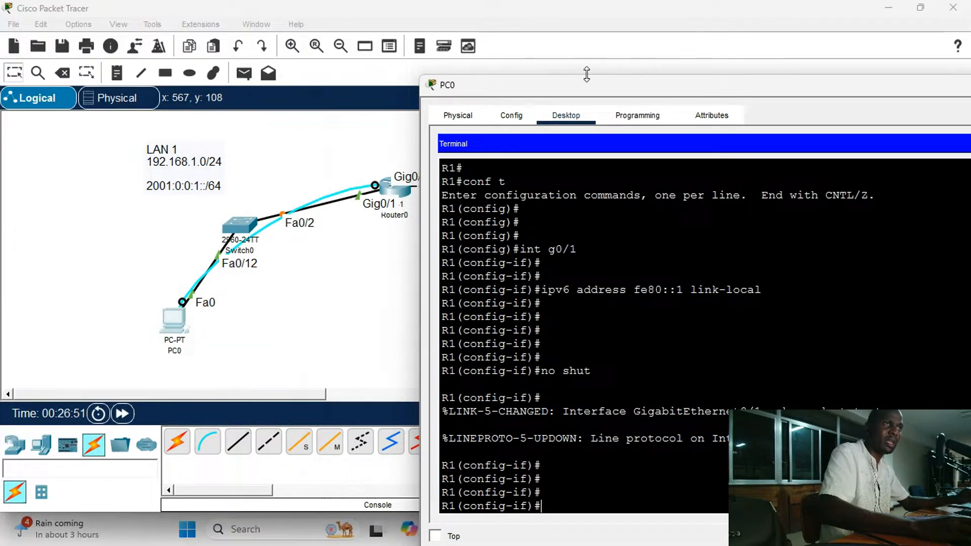
drag(577, 93, 407, 253)
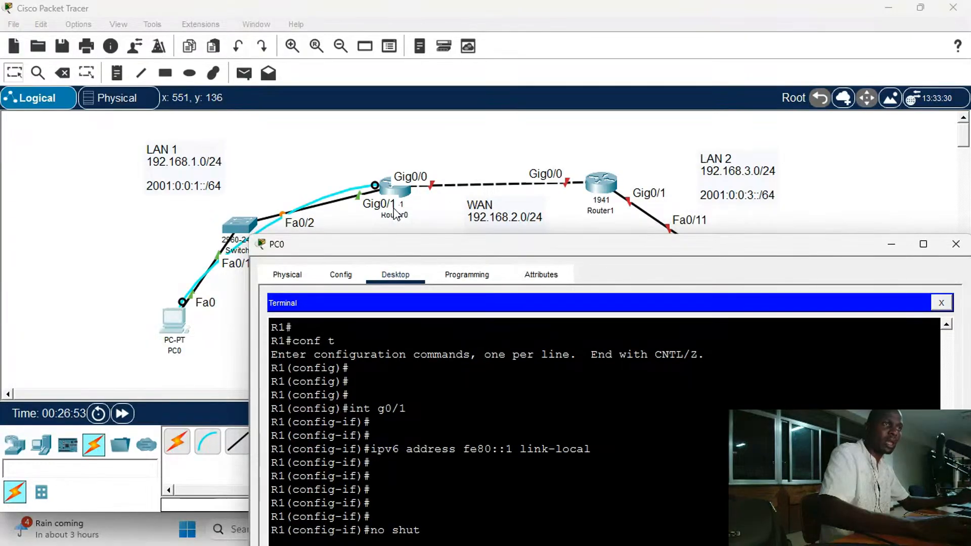
drag(621, 245, 497, 64)
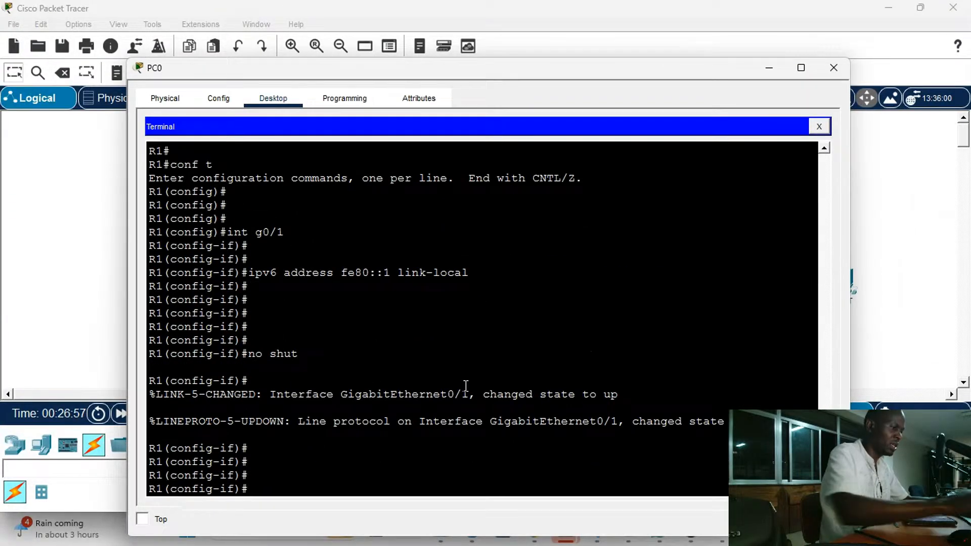
key(Return)
key(Return)
key(Return)
key(Return)
key(Return)
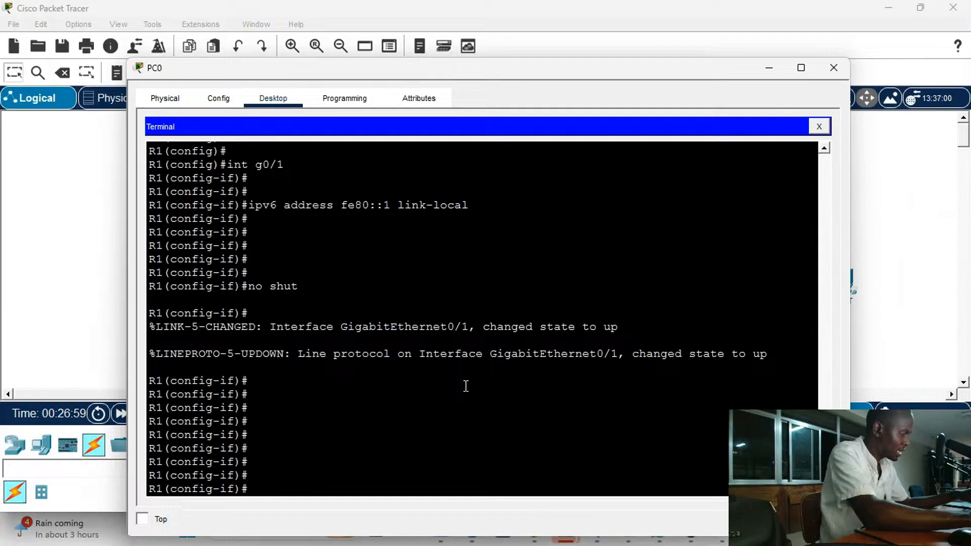
Return R1 to privileged mode and check its interfaces' IPv4 addresses, status and protocol with show ip int brief
key(ctrl+z)
key(Return)
key(Return)
key(Return)
key(Return)
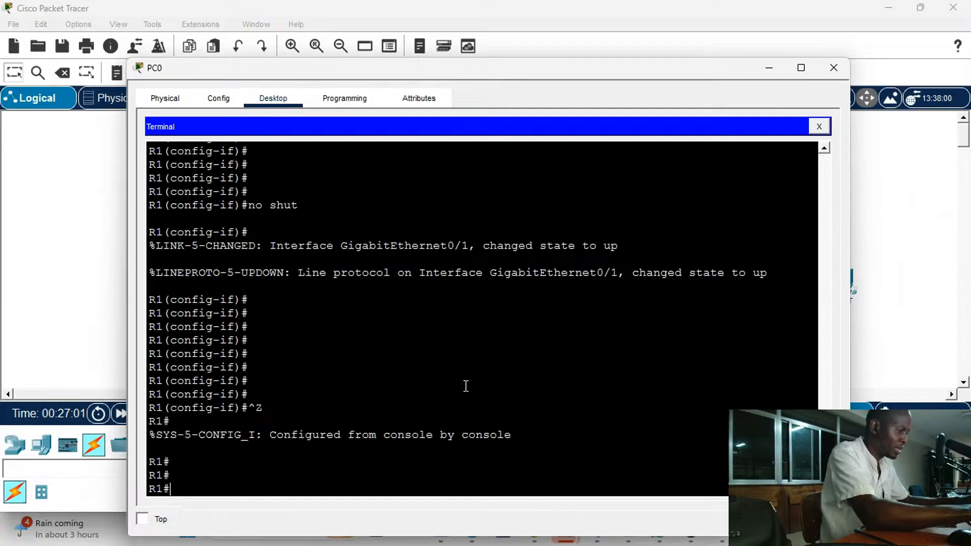
text(show ip int brief)
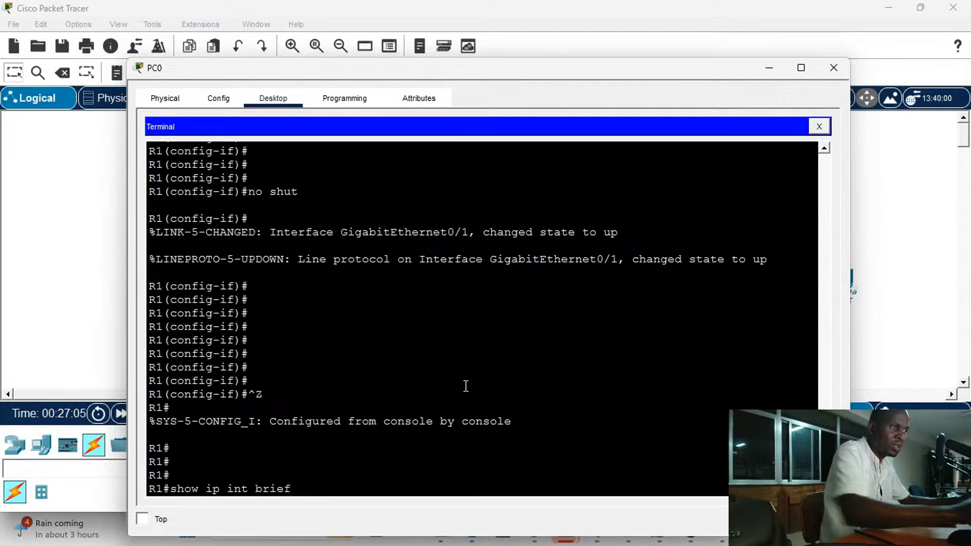
drag(299, 487, 173, 488)
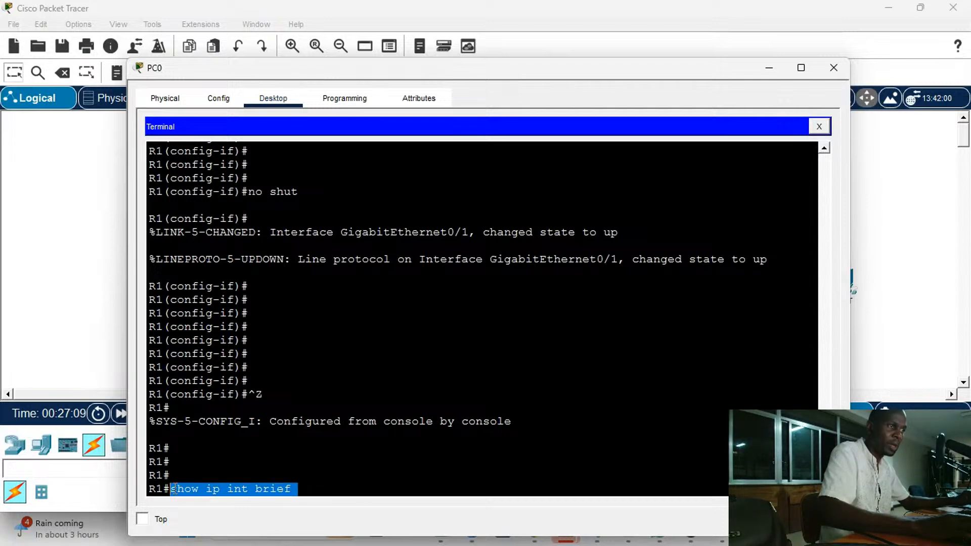
key(Return)
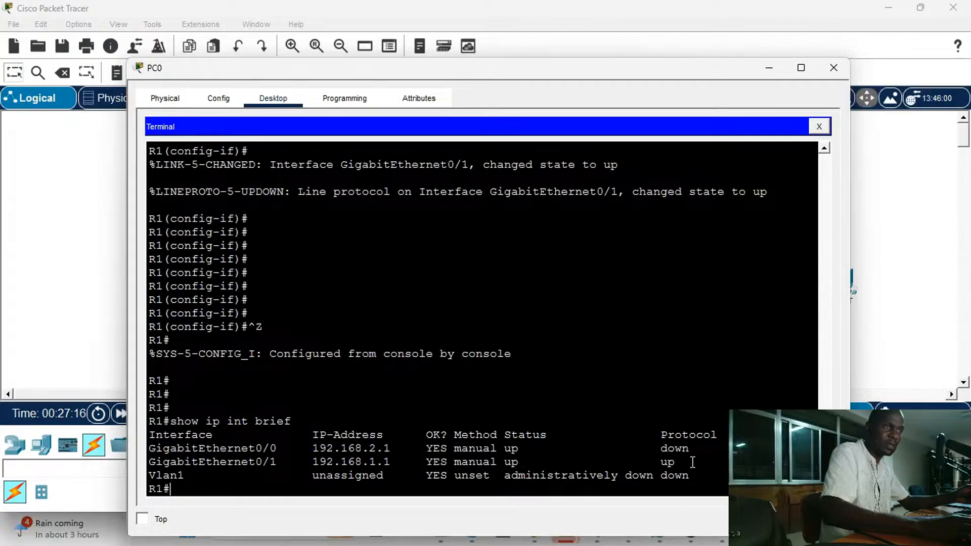
drag(689, 450, 653, 449)
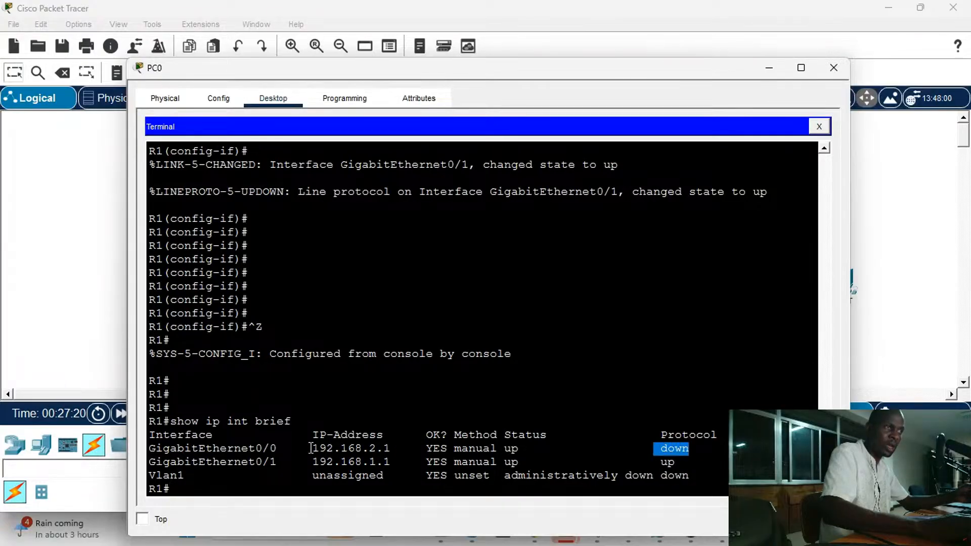
click(694, 457)
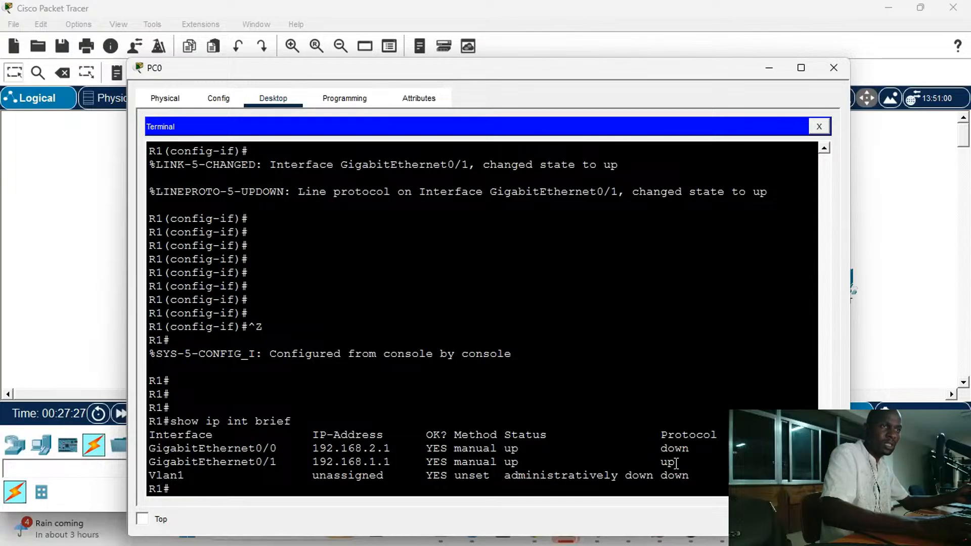
drag(698, 449, 604, 453)
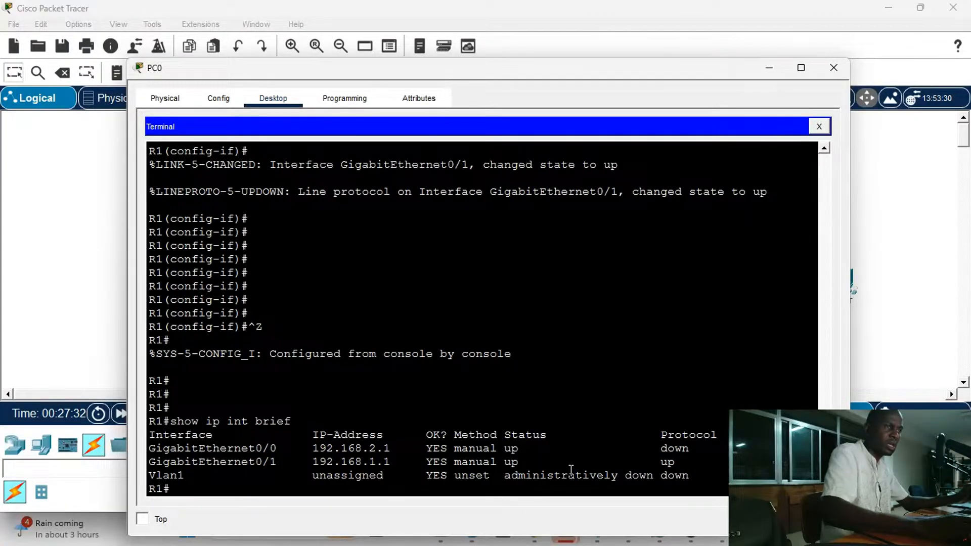
List R1's IPv6 interface addresses with show ipv6 int brief
key(Return)
key(Return)
key(Up)
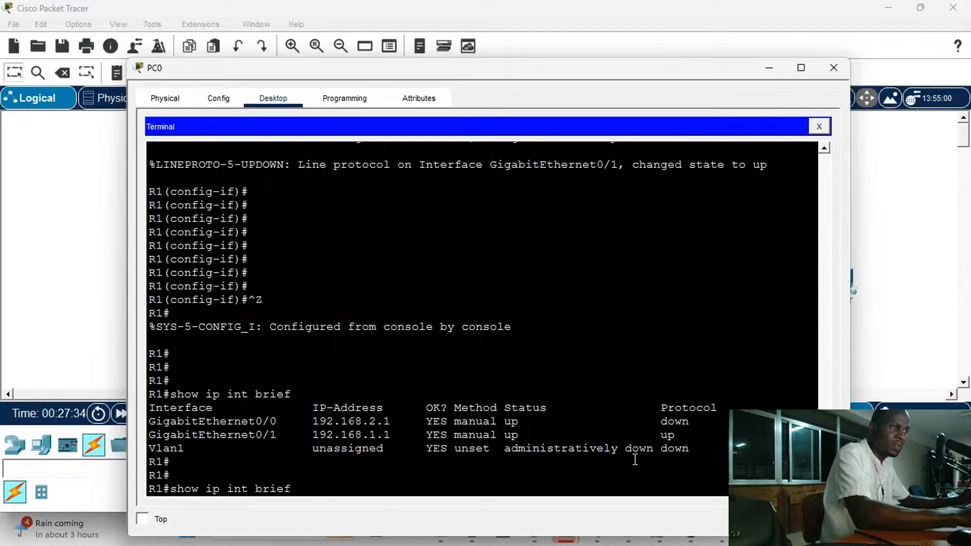
key(Up)
key(Down)
key(Up)
key(Up)
key(Return)
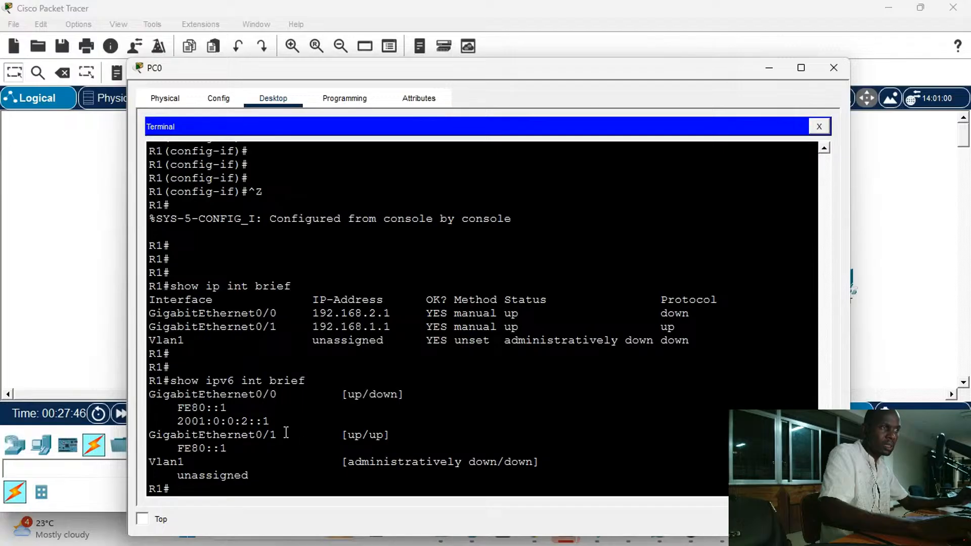
Examine the link-local and global IPv6 addresses and link states listed for GigabitEthernet0/0 and GigabitEthernet0/1
scroll(285, 433, down, 1)
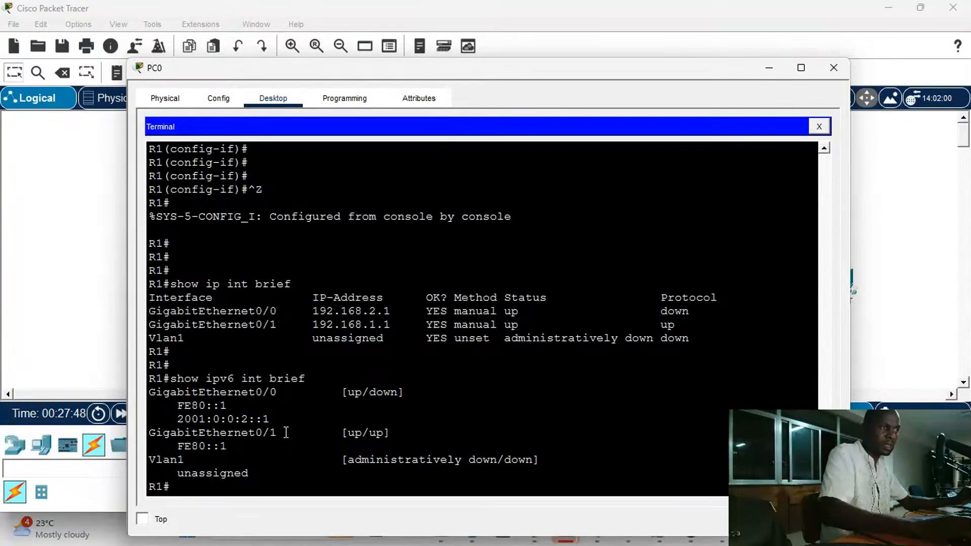
drag(242, 419, 275, 420)
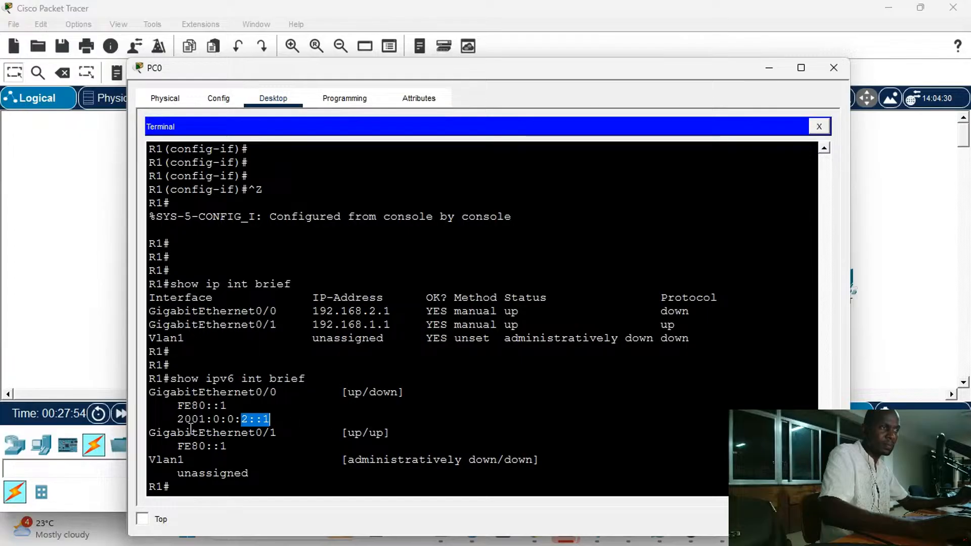
drag(228, 446, 177, 445)
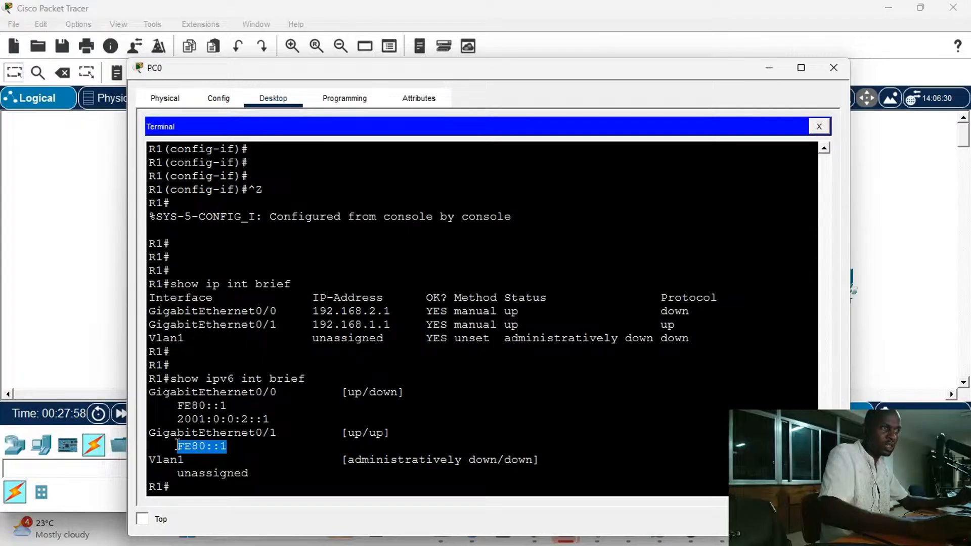
drag(230, 406, 177, 407)
drag(229, 446, 187, 447)
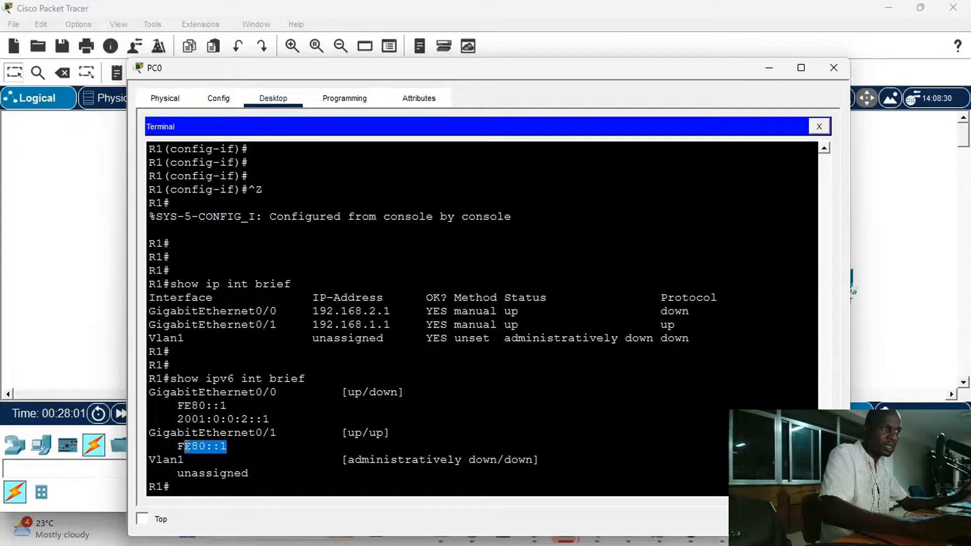
click(277, 433)
drag(272, 435, 414, 433)
click(414, 433)
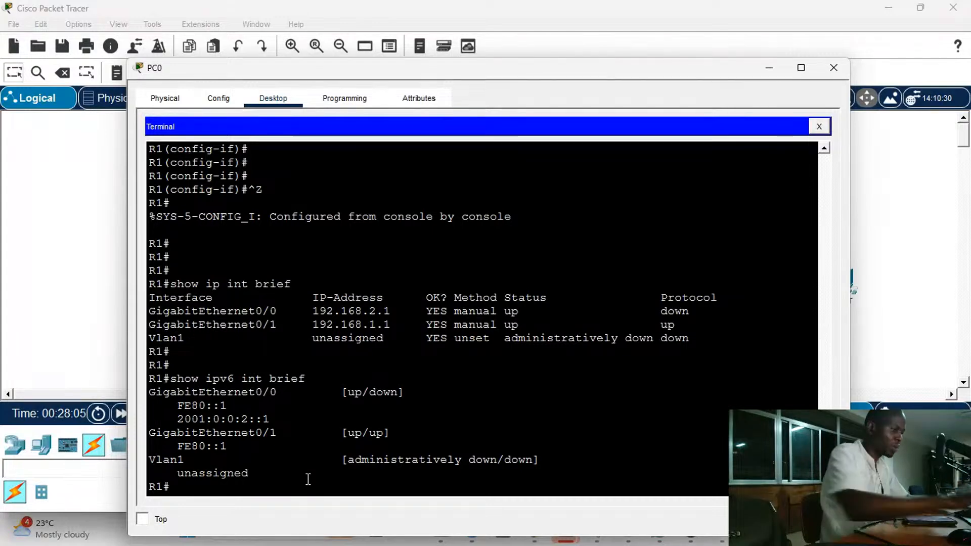
Enter R1's global configuration mode with conf t and open interface g0/1 for configuration
key(Return)
key(Return)
key(Return)
text(conf)
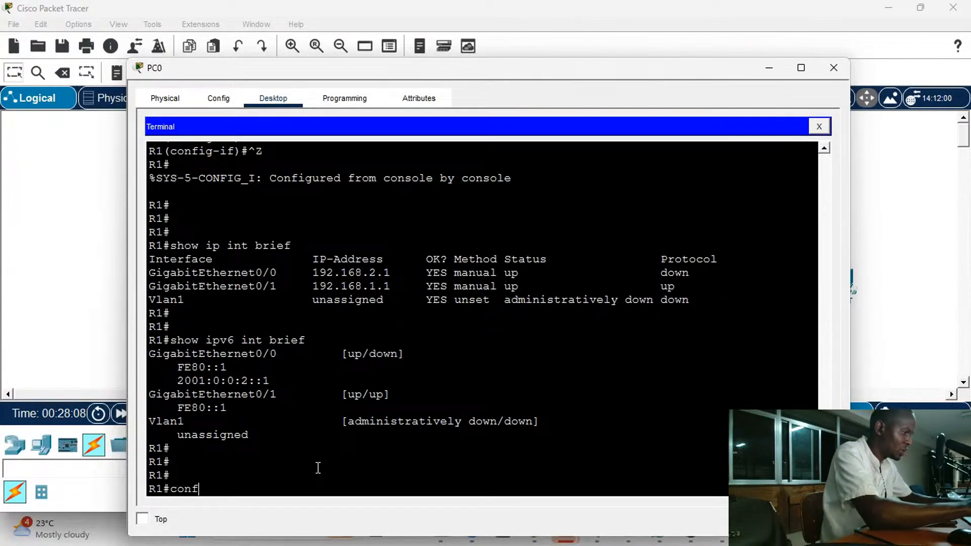
text( t)
key(Return)
key(Return)
key(Return)
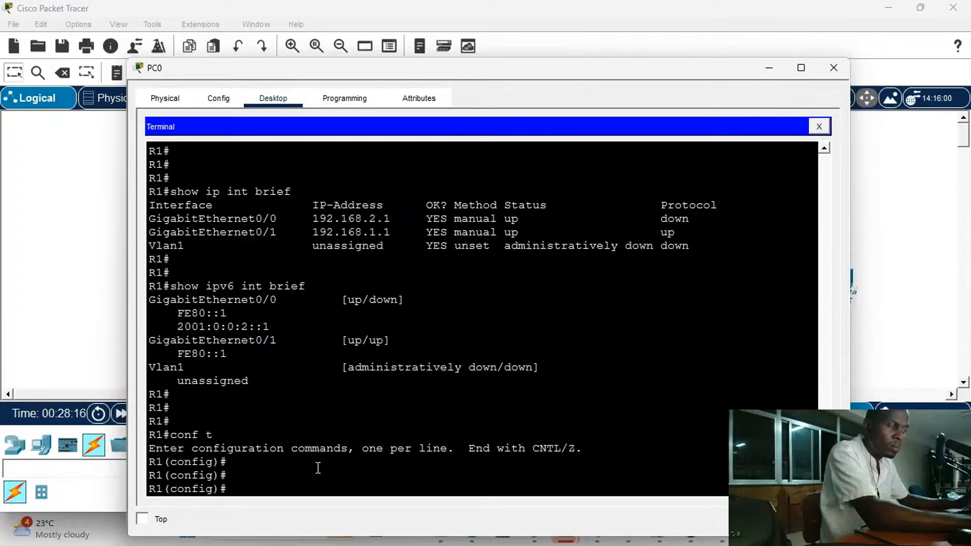
key(Return)
key(Return)
key(Up)
key(Up)
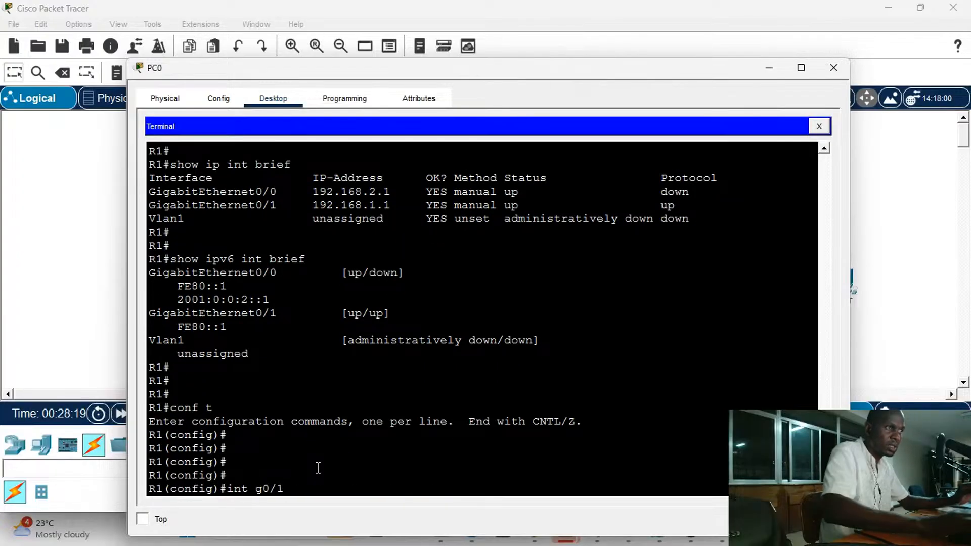
key(Return)
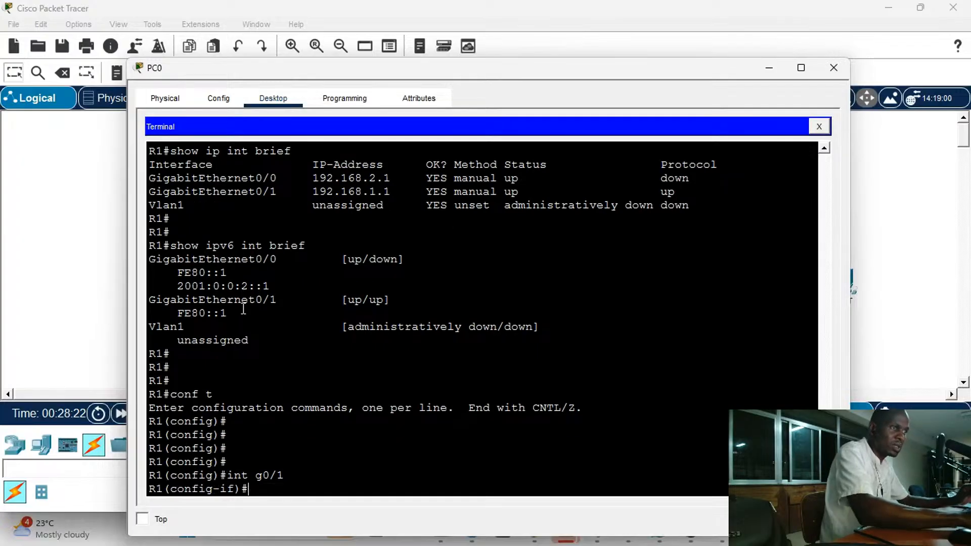
Remove the IPv6 address 2001:0:0:1::1/64 from R1's g0/1 interface by reusing the earlier no ipv6 address command
key(Return)
key(Return)
key(Up)
key(Up)
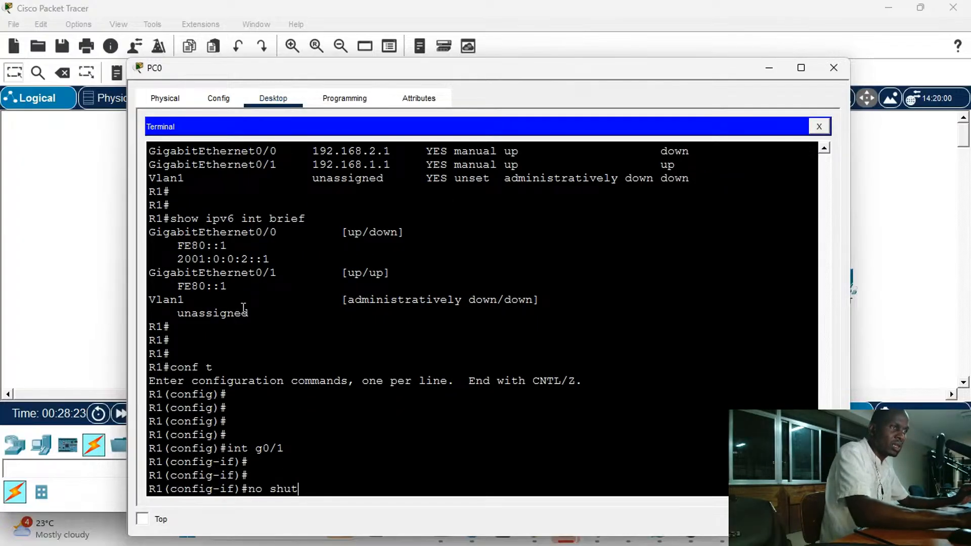
key(Up)
key(Up)
key(Up)
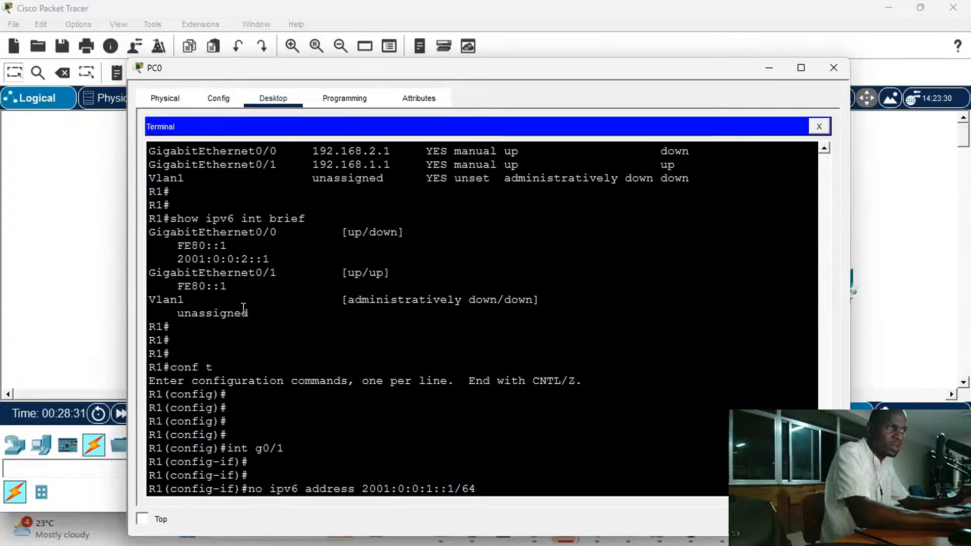
key(Return)
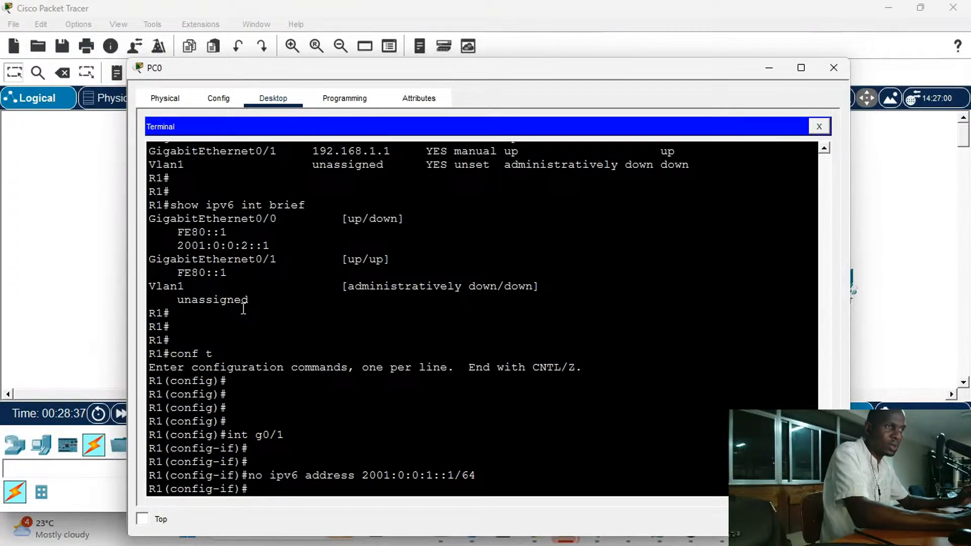
Assign the IPv6 address 2001:0:0:1::1/64 to R1's g0/1 interface by reusing the previous command without its no prefix
key(Up)
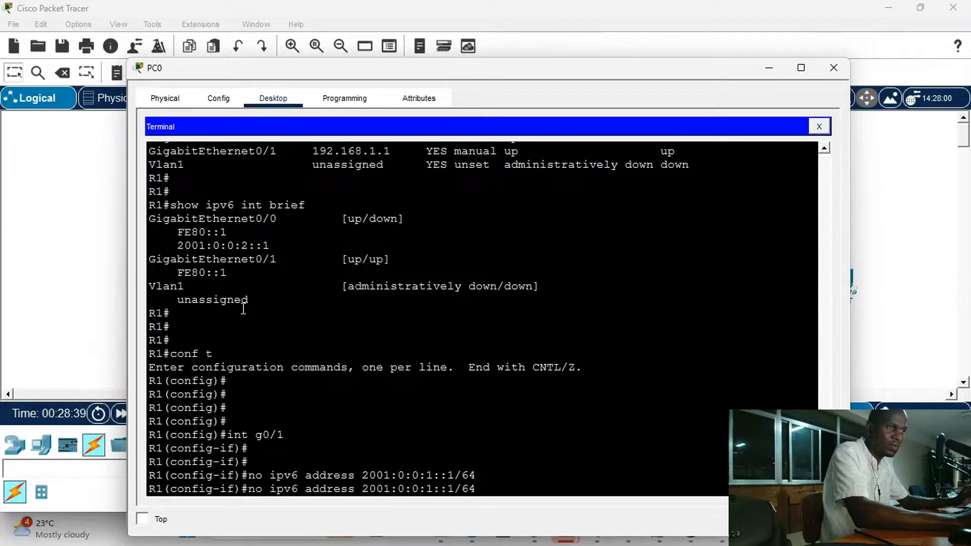
key(Left)
key(Left)
key(Left)
key(Left)
key(Left)
key(Left)
key(Left)
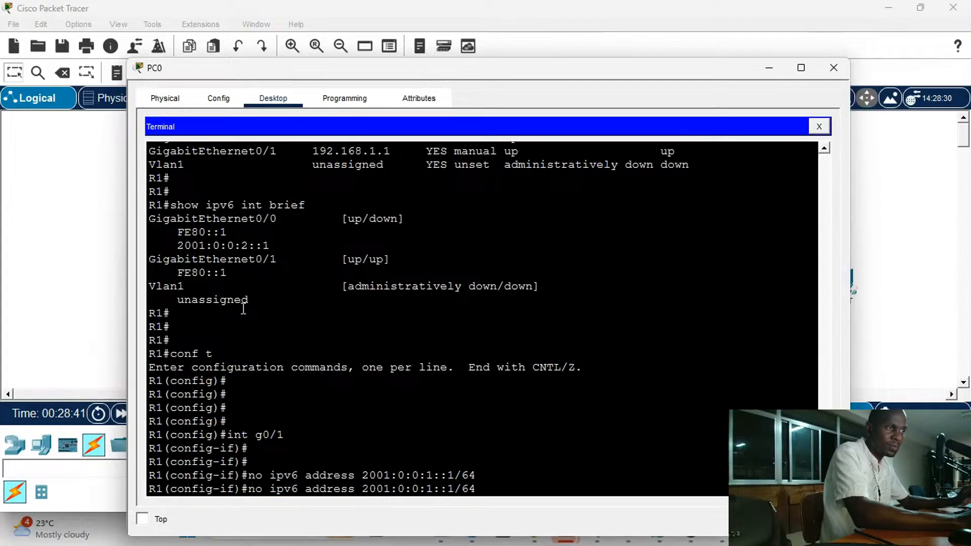
key(Left)
key(Left)
key(Left)
key(Left)
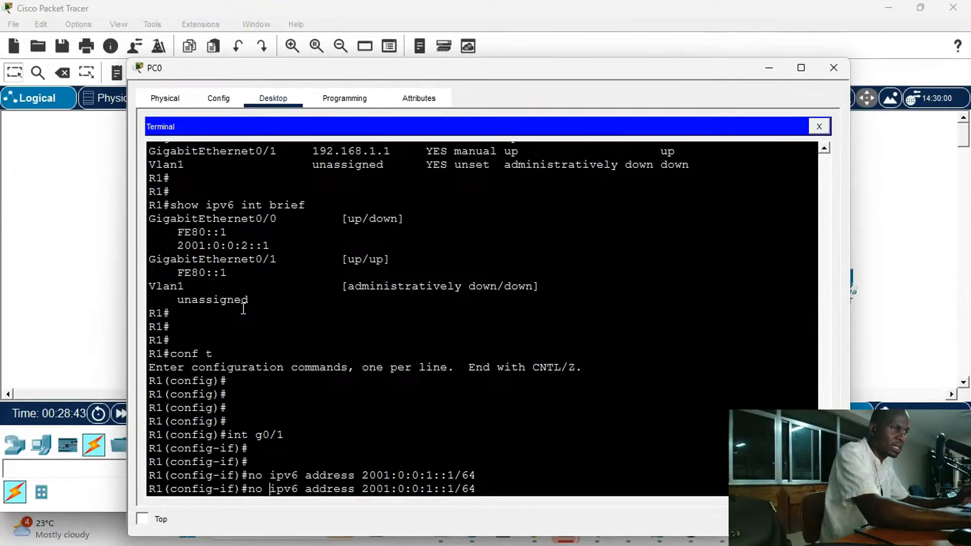
key(BackSpace)
key(BackSpace)
key(BackSpace)
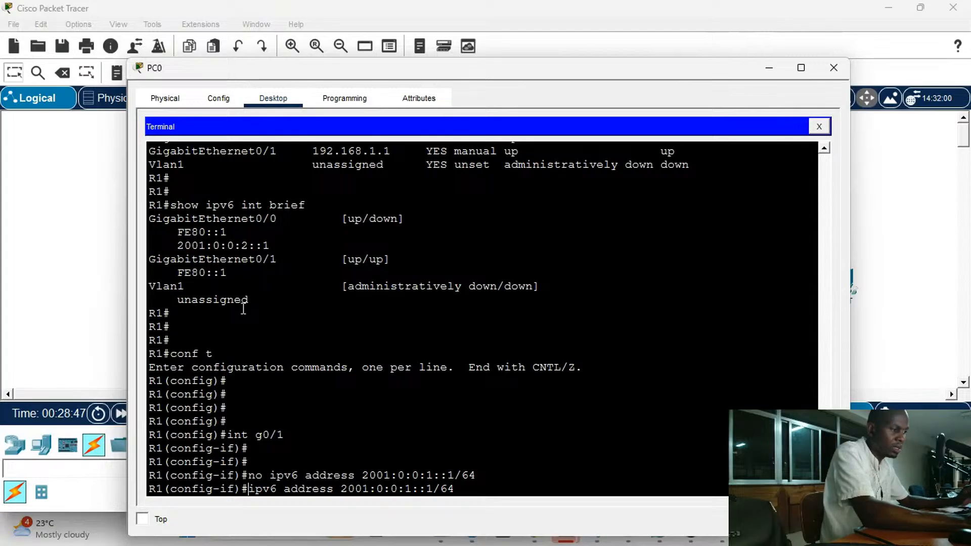
key(Return)
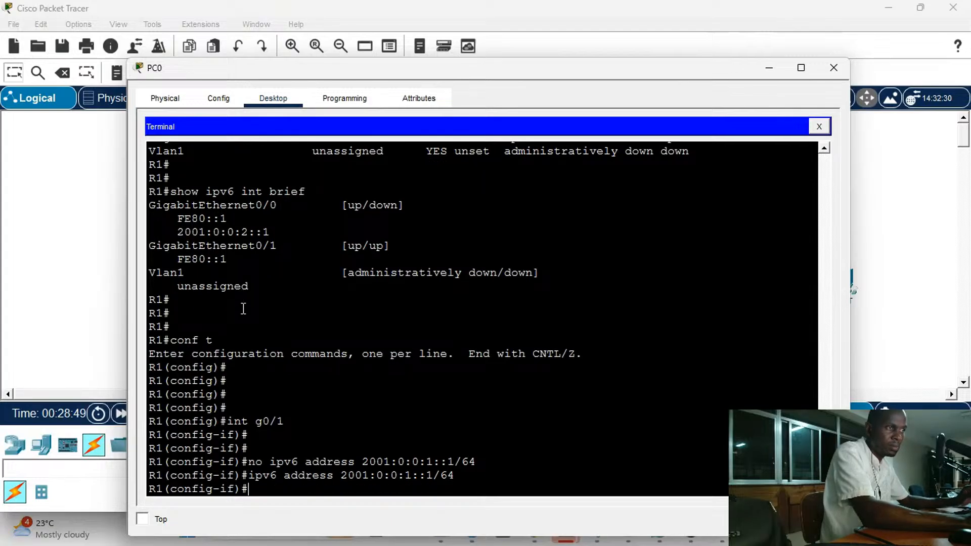
key(Return)
key(Return)
key(Return)
key(Return)
key(Return)
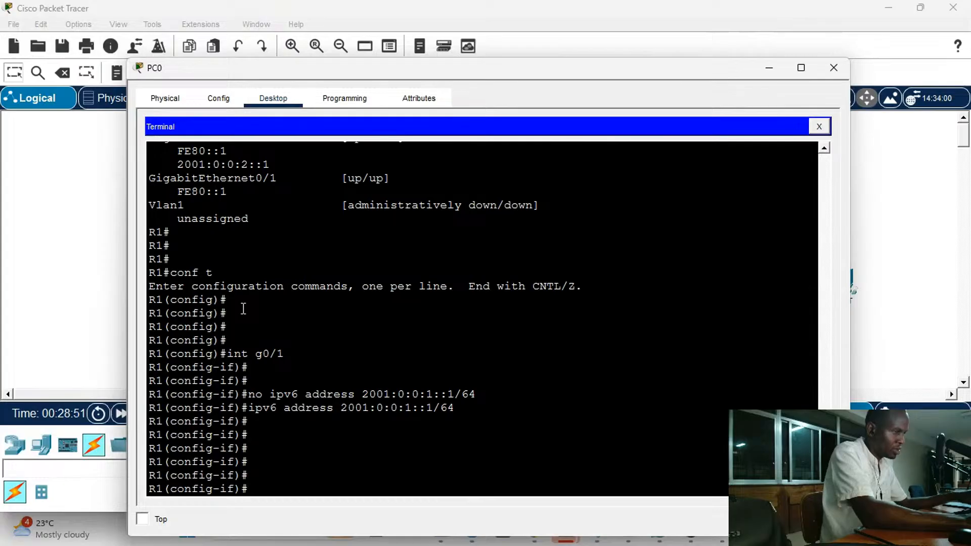
Return R1 to privileged mode and verify the IPv6 addresses on g0/0 and g0/1 with show ipv6 int brief
key(ctrl+z)
key(Return)
key(Return)
key(Return)
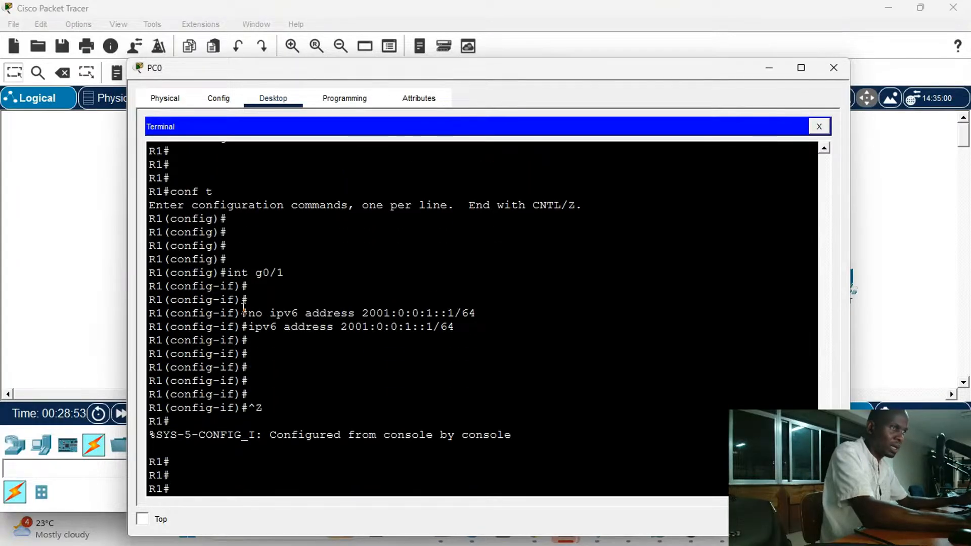
text(show ipv6 int brief)
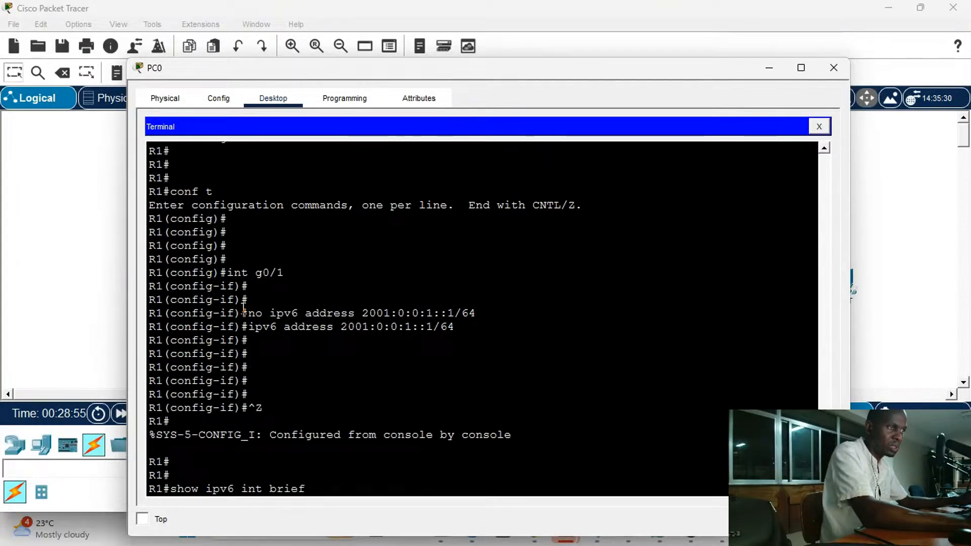
key(Return)
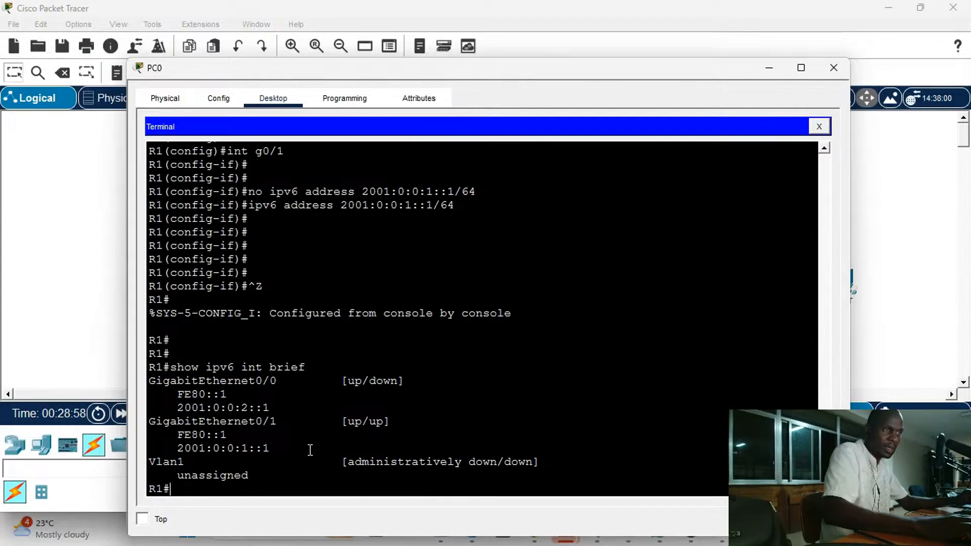
drag(270, 448, 177, 437)
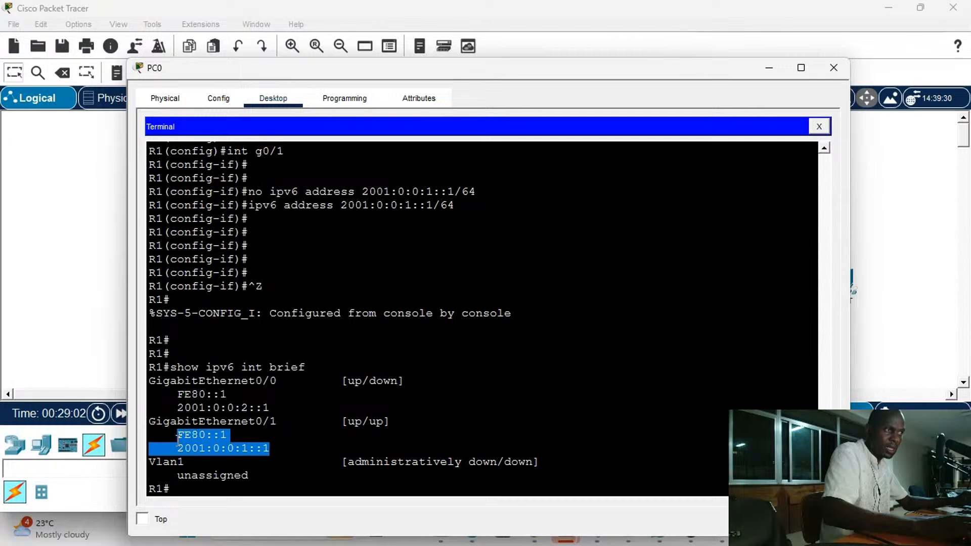
drag(220, 394, 178, 394)
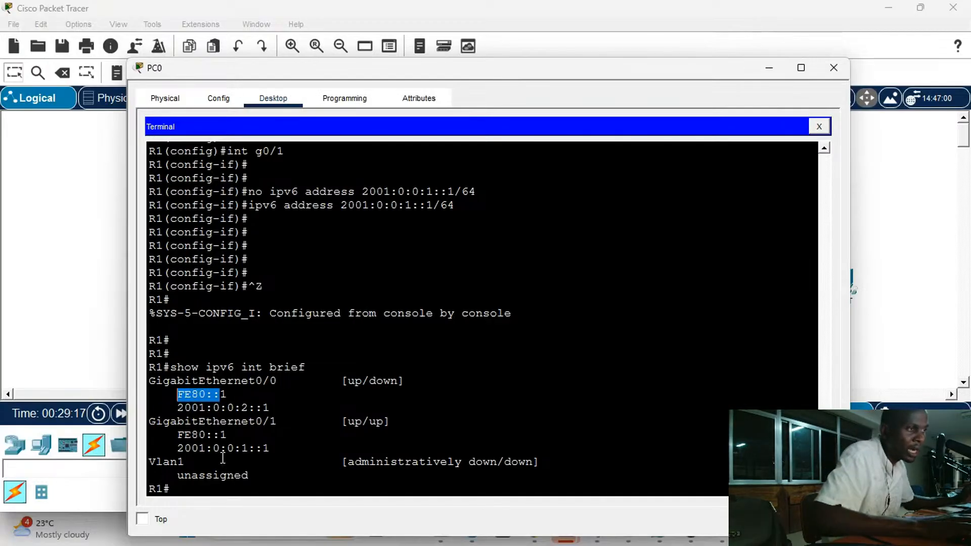
drag(236, 393, 170, 398)
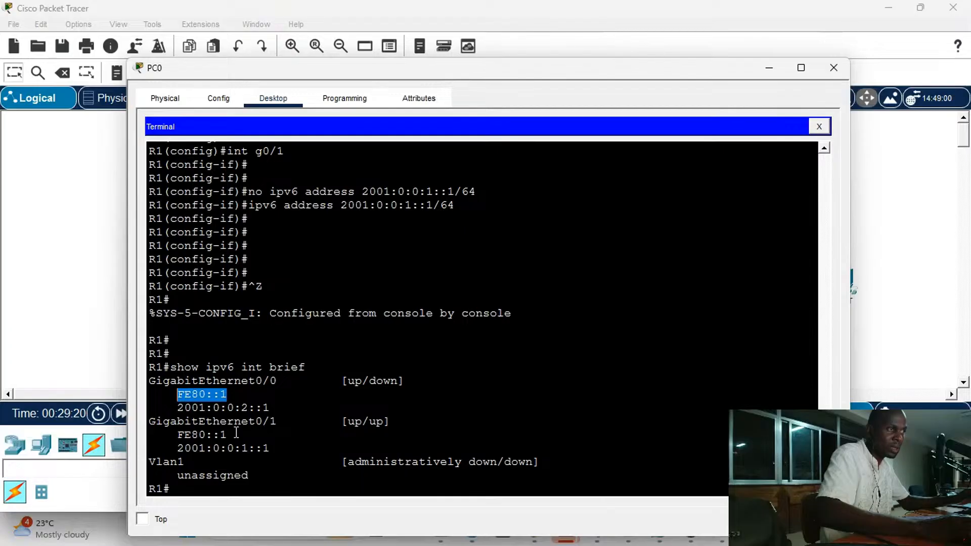
drag(234, 436, 185, 437)
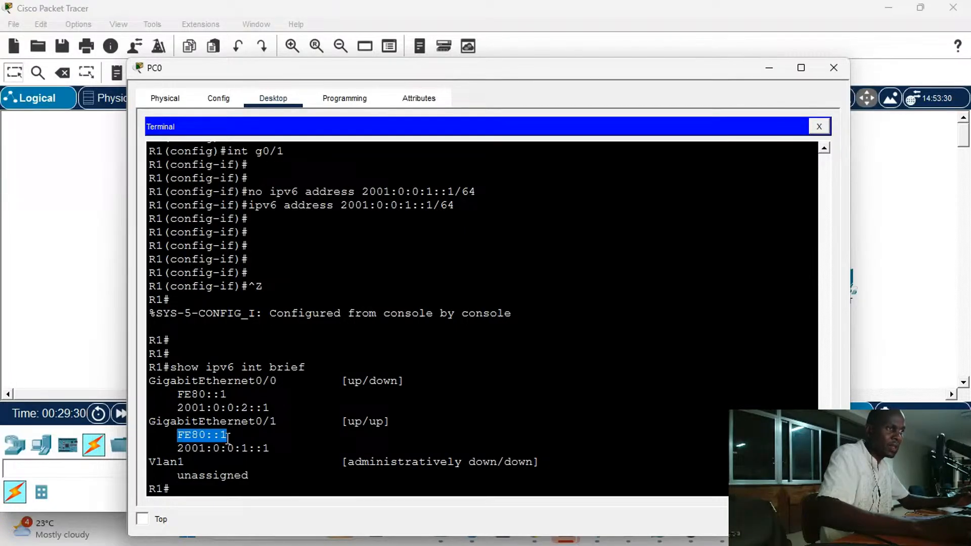
click(263, 429)
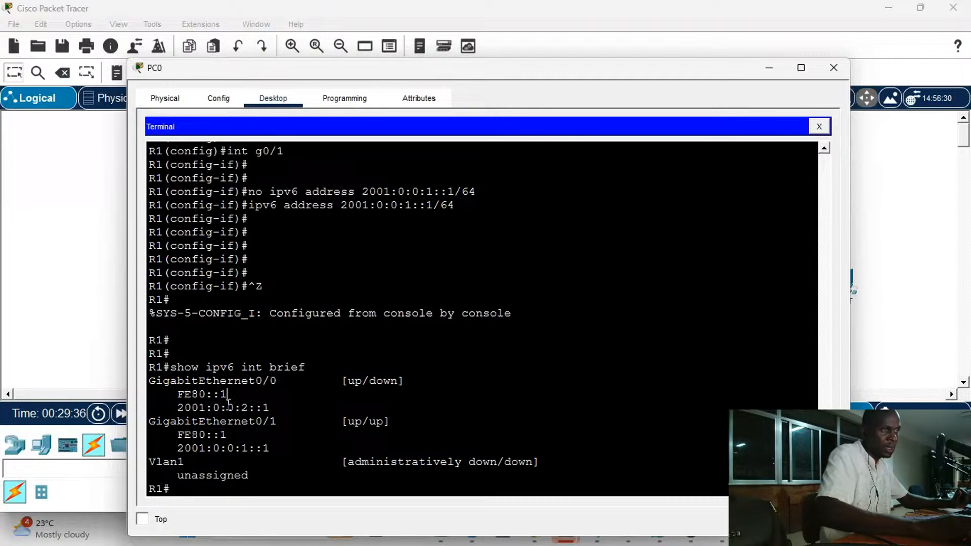
Examine the IPv6 addresses listed for g0/0 and g0/1 in R1's show ipv6 int brief output
drag(269, 407, 180, 408)
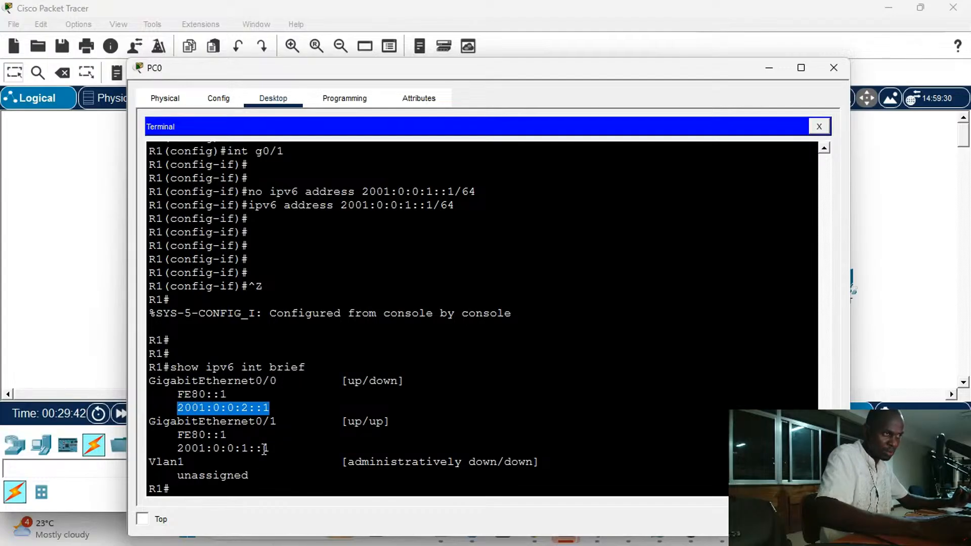
drag(272, 448, 176, 449)
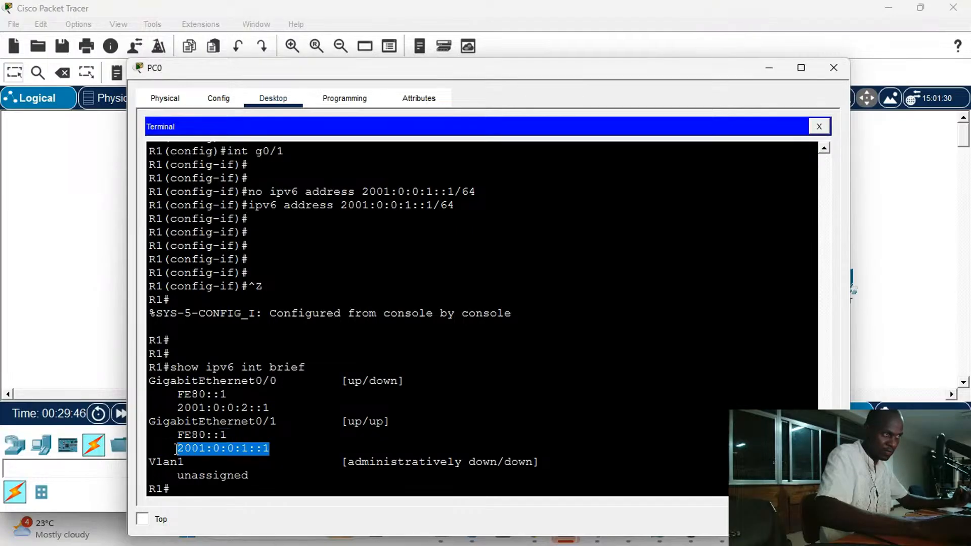
click(229, 410)
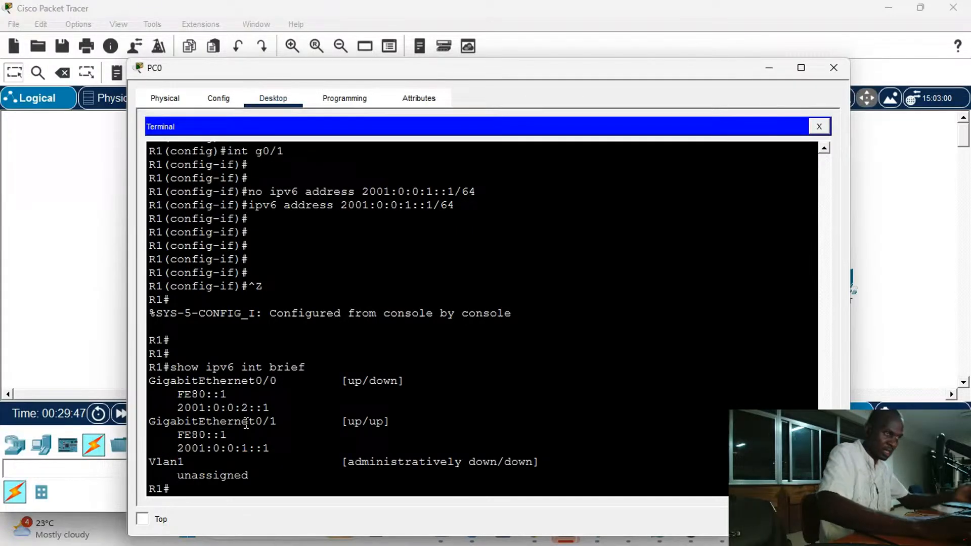
key(Return)
key(Return)
key(Return)
key(Return)
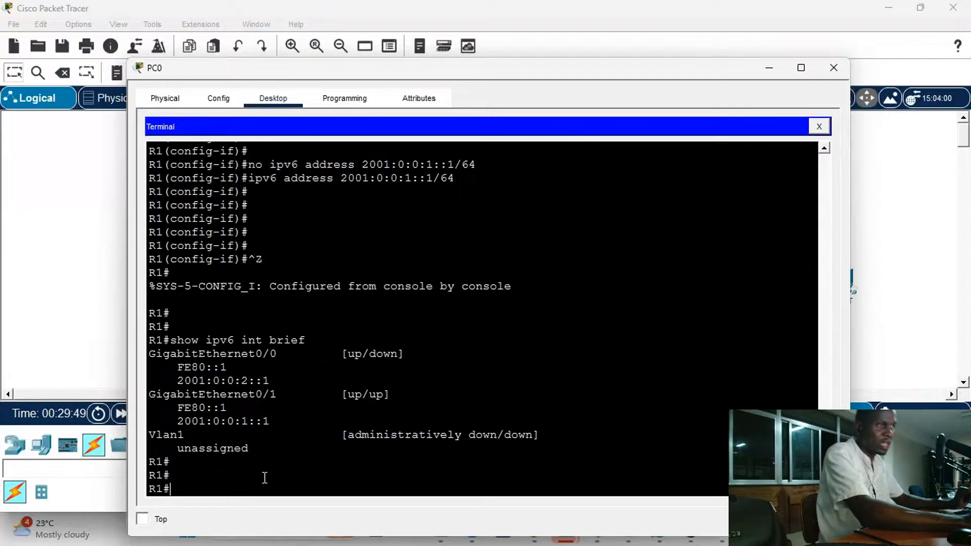
key(Return)
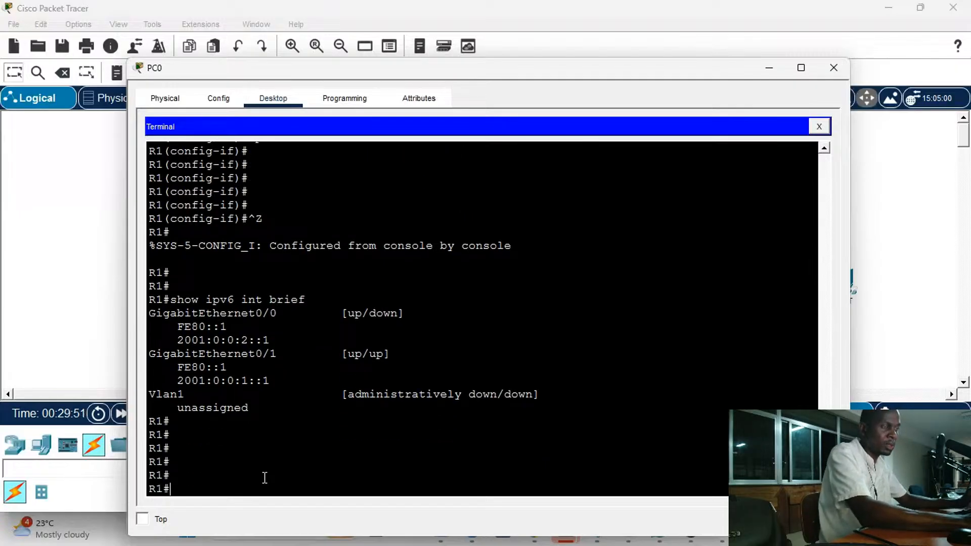
key(Return)
key(Return)
key(Return)
key(Return)
key(Return)
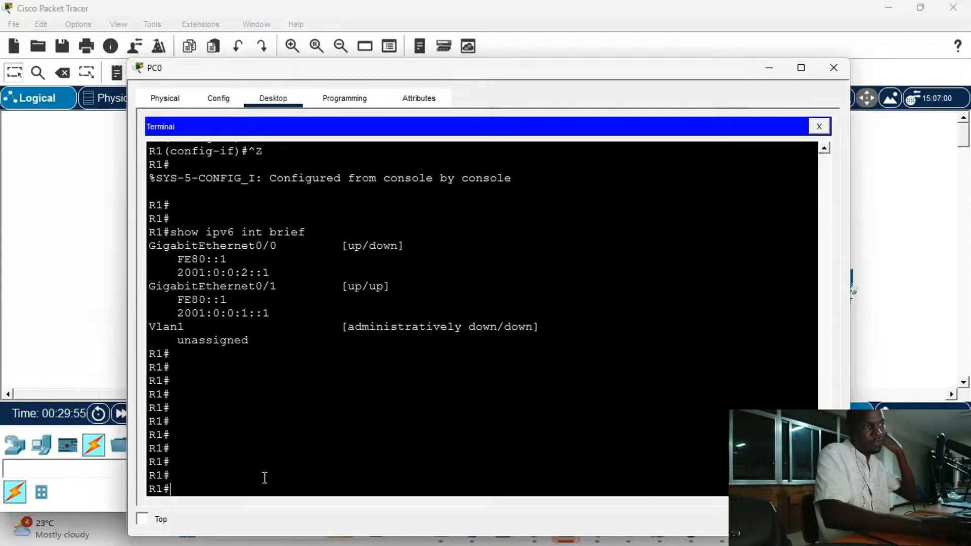
Move PC0's console cable from Router0 to the Console port of Switch0
click(54, 267)
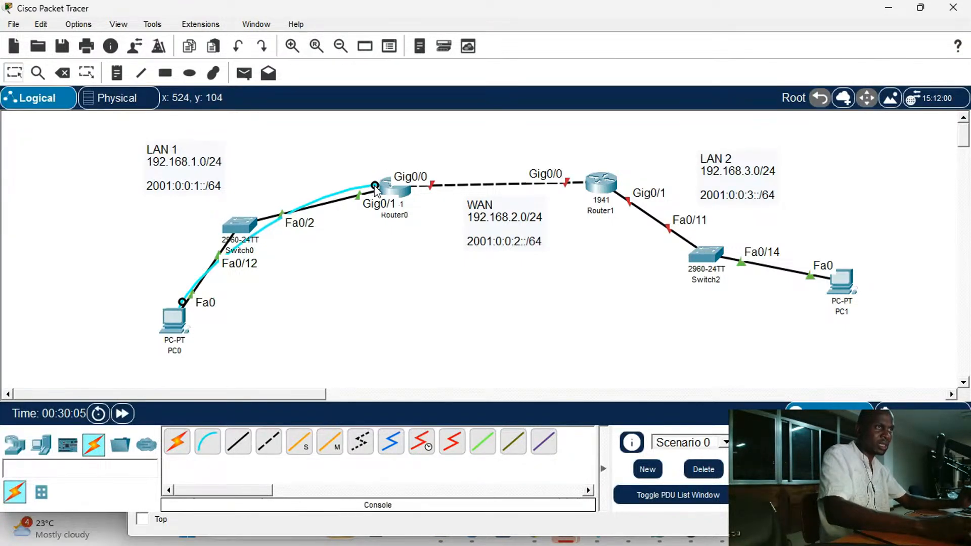
click(240, 219)
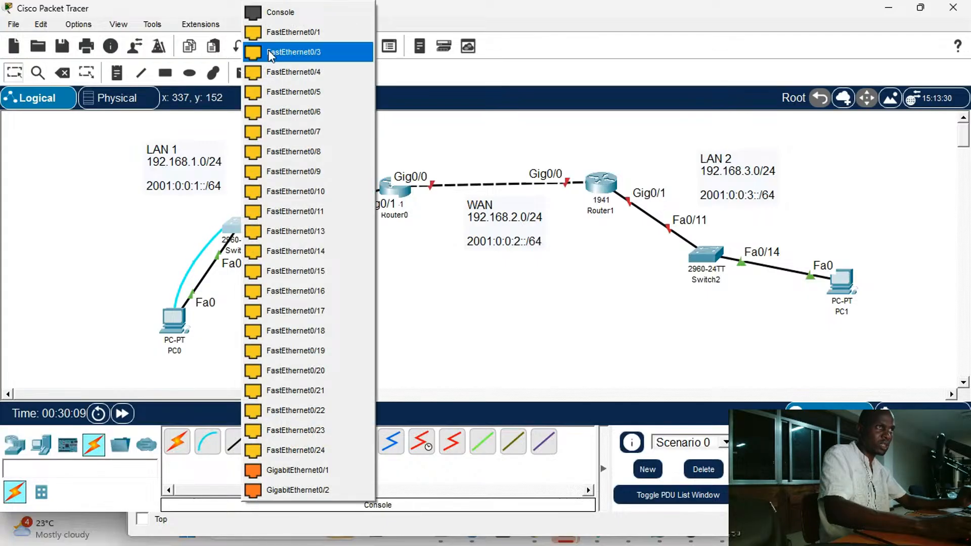
click(266, 25)
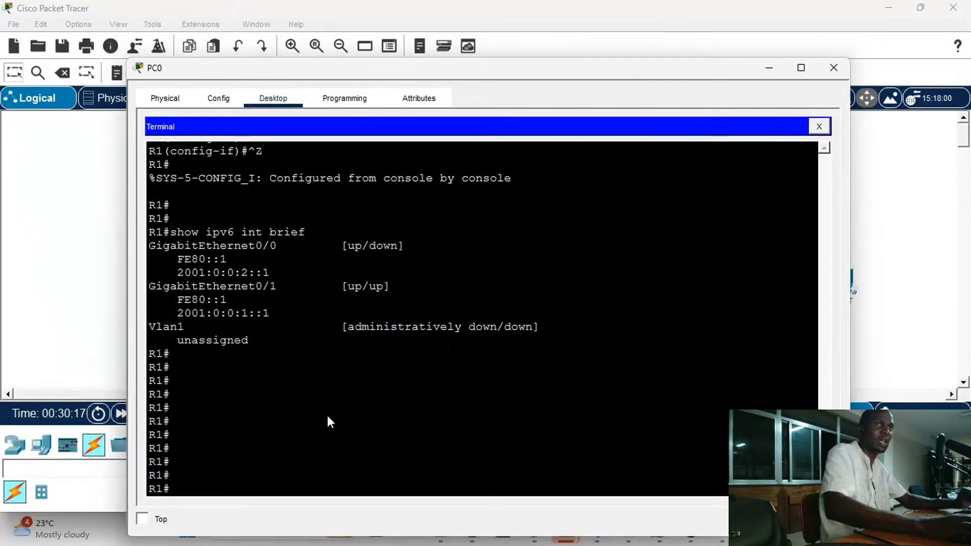
Reopen PC0's Terminal with the default 9600 baud port settings and start a console session on Switch0
click(819, 127)
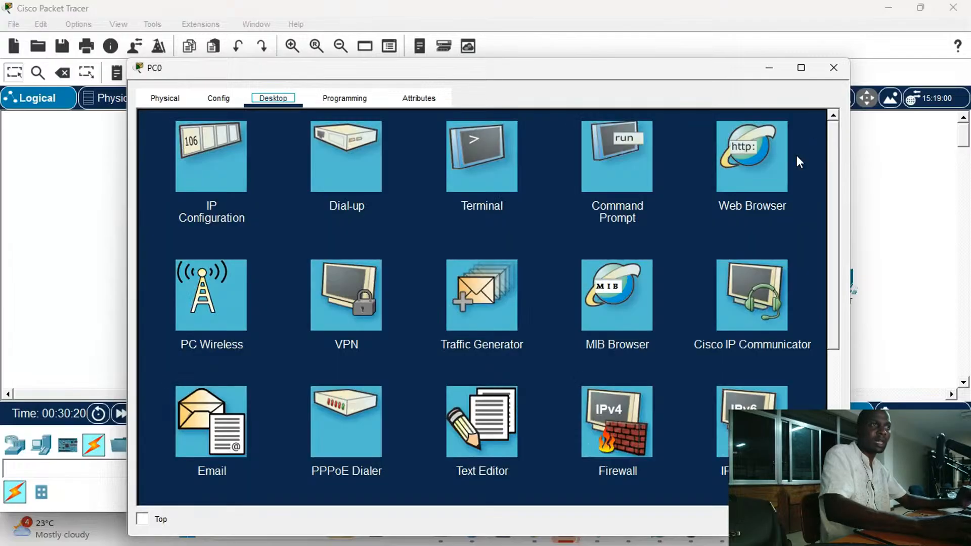
click(494, 169)
click(776, 257)
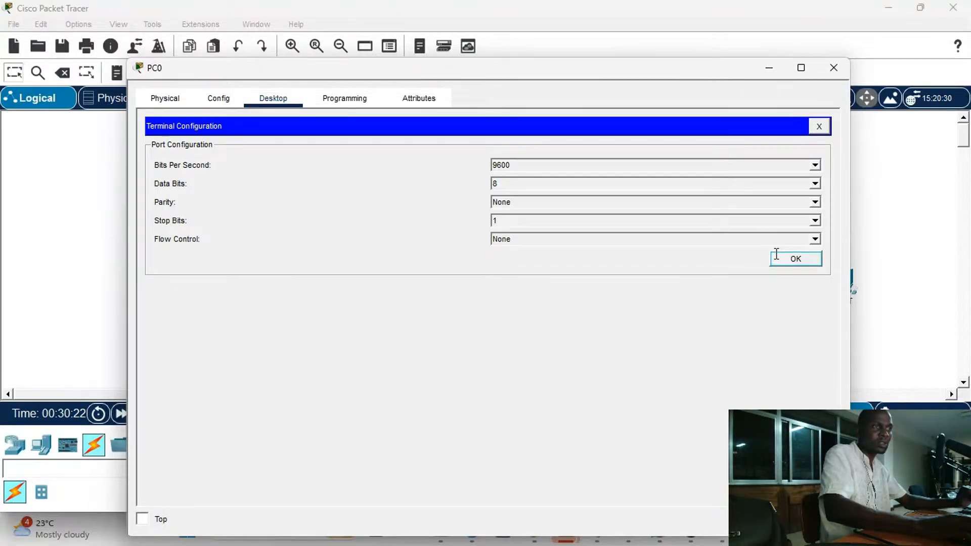
key(Return)
key(Return)
key(Return)
key(Return)
key(Return)
key(Return)
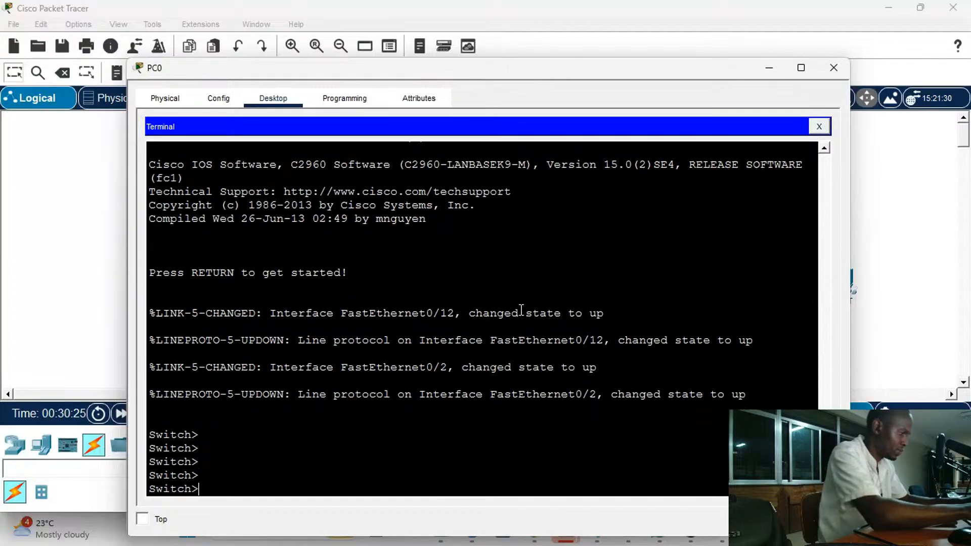
Enter the switch's privileged mode with en and its global configuration mode with conf t
text(en)
key(Return)
key(Return)
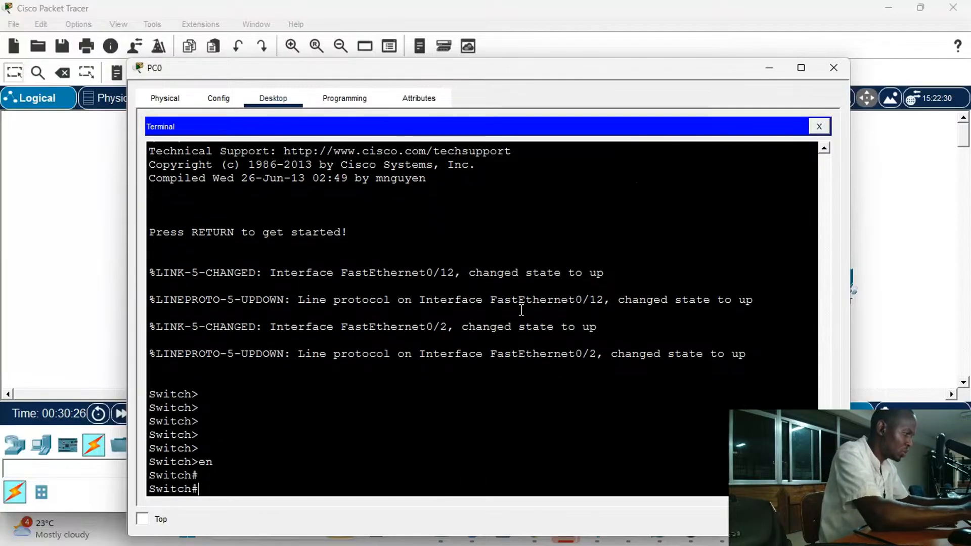
text(conf t)
key(Return)
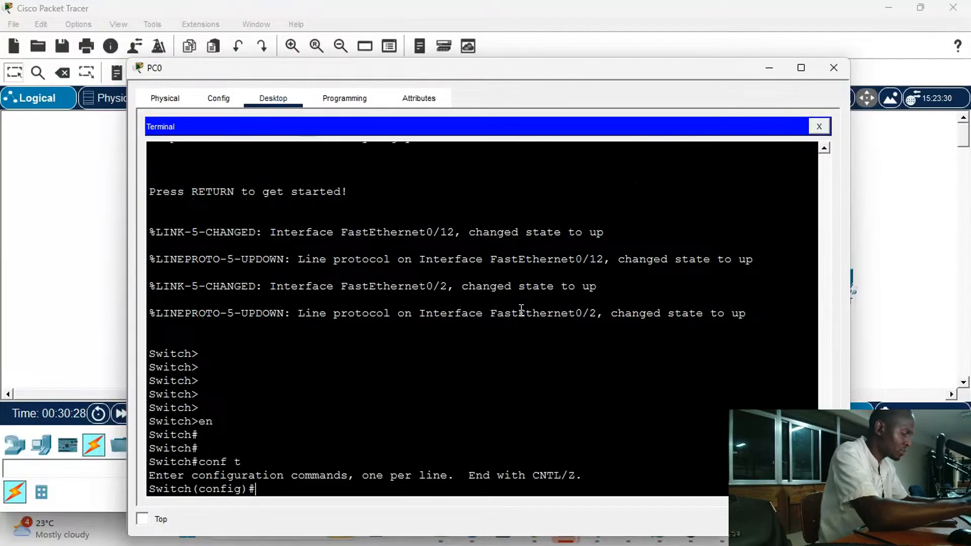
Set the switch's hostname to SW1 with the host command
key(Return)
key(Return)
key(Return)
text(host )
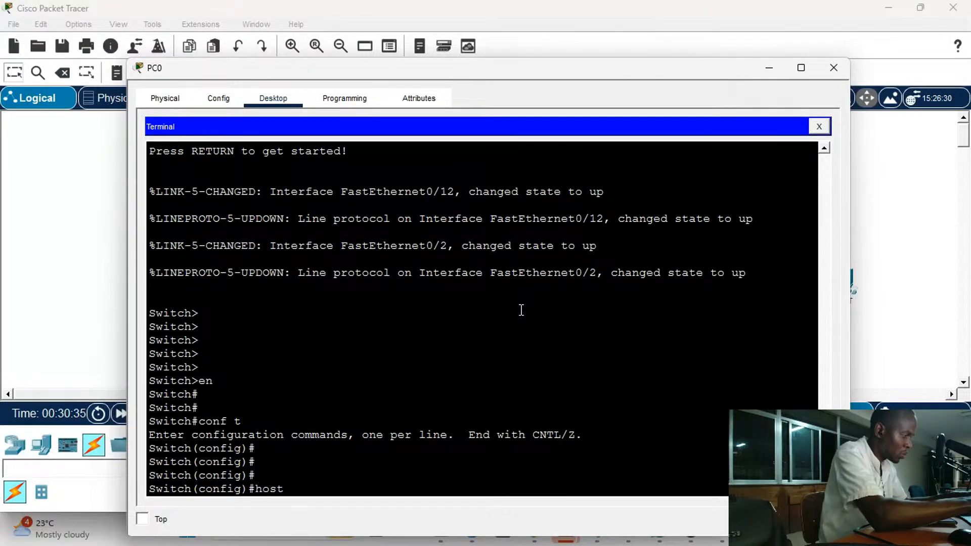
text(SW1)
key(Return)
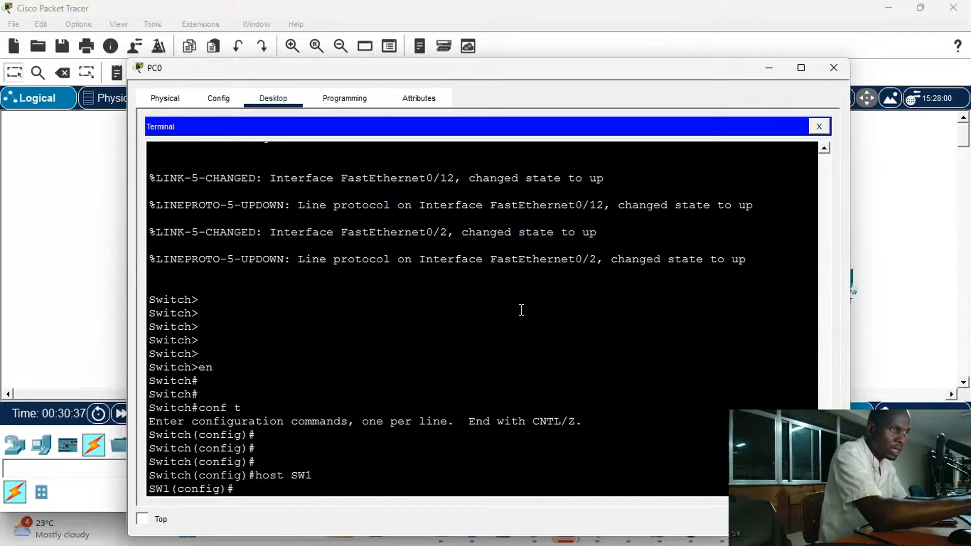
key(Return)
key(Return)
key(Return)
key(Return)
key(Return)
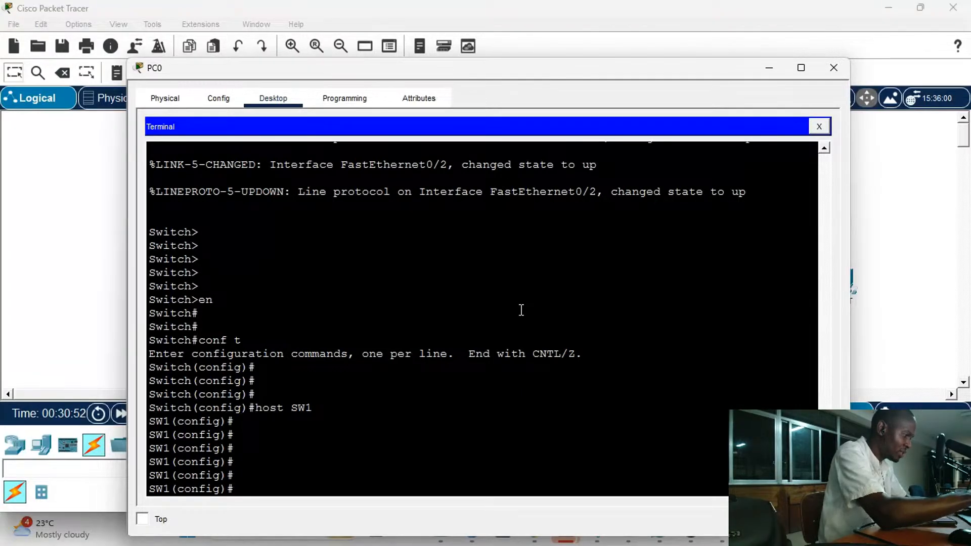
Open SW1's interface vlan 1 for configuration
text(int vlan)
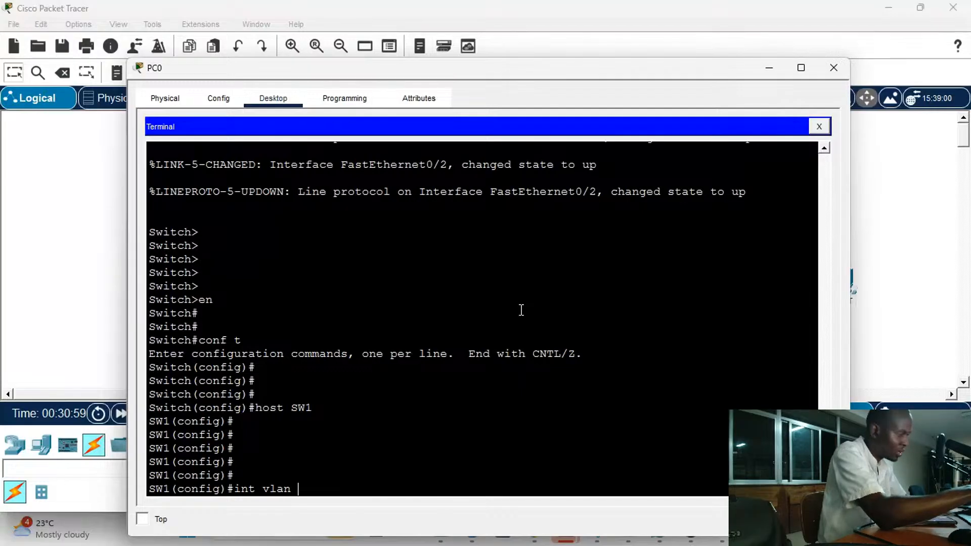
text( 1)
key(Return)
key(Return)
key(Return)
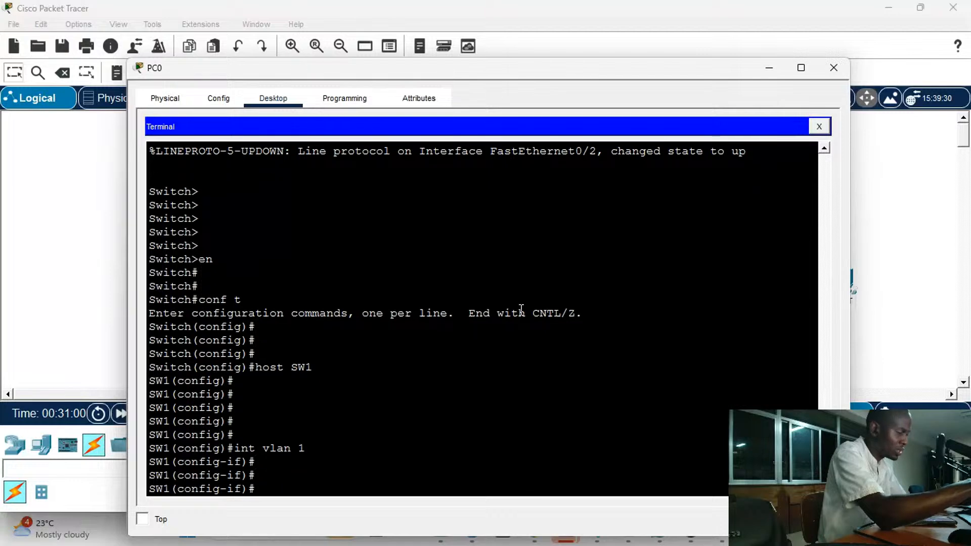
key(Return)
Assign IP address 192.168.1.2 with mask 255.255.255.0 to SW1's VLAN 1 interface
text(ip address)
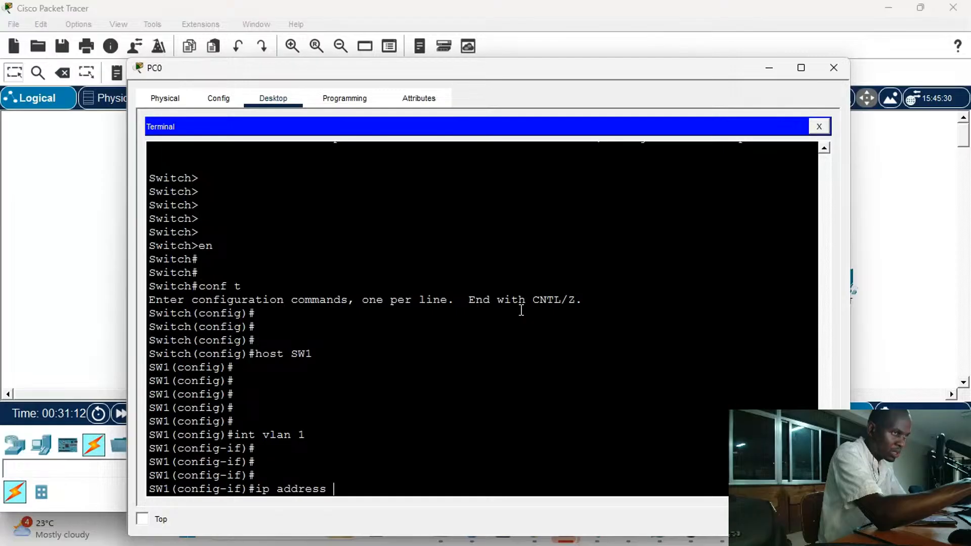
text(192.168)
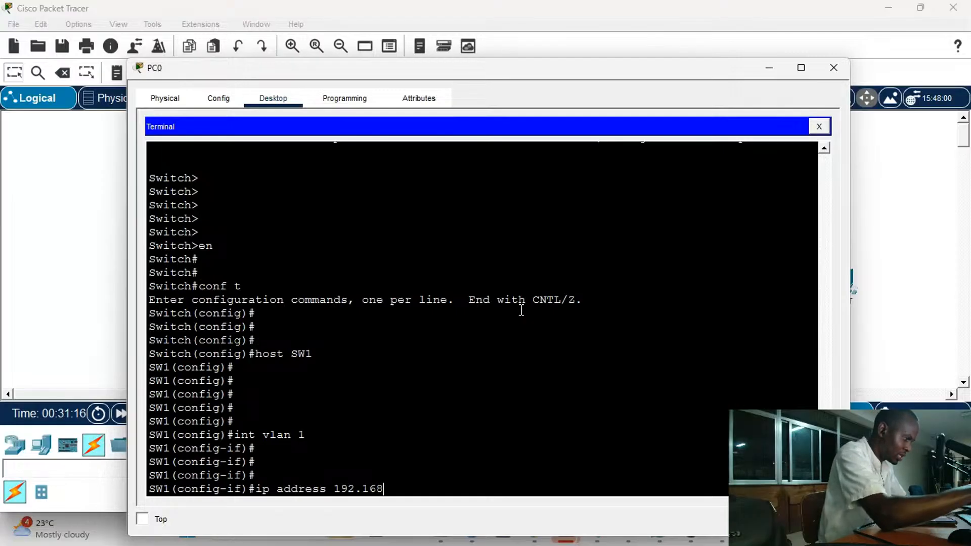
text(.1.)
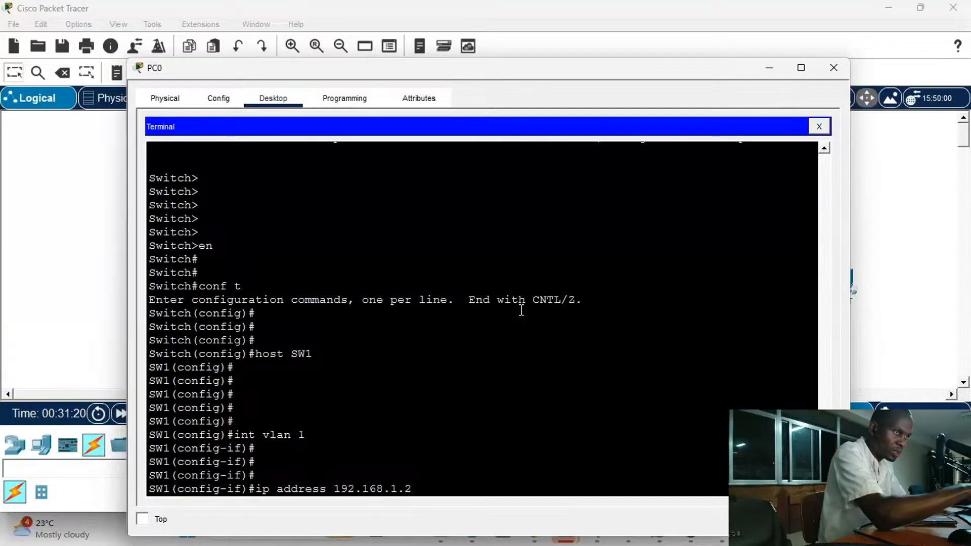
text(2 255.255.255)
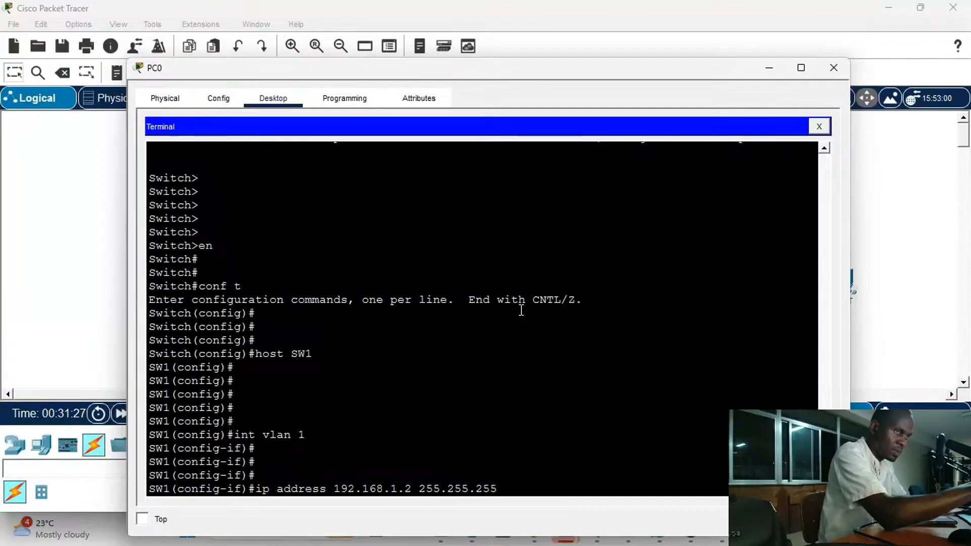
text(.0)
key(Return)
key(Return)
key(Return)
key(Return)
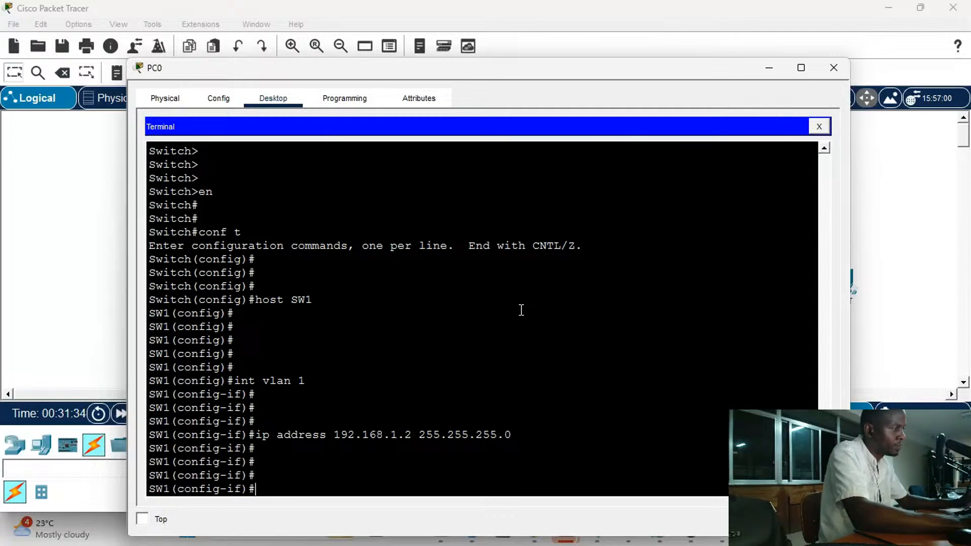
text(ip)
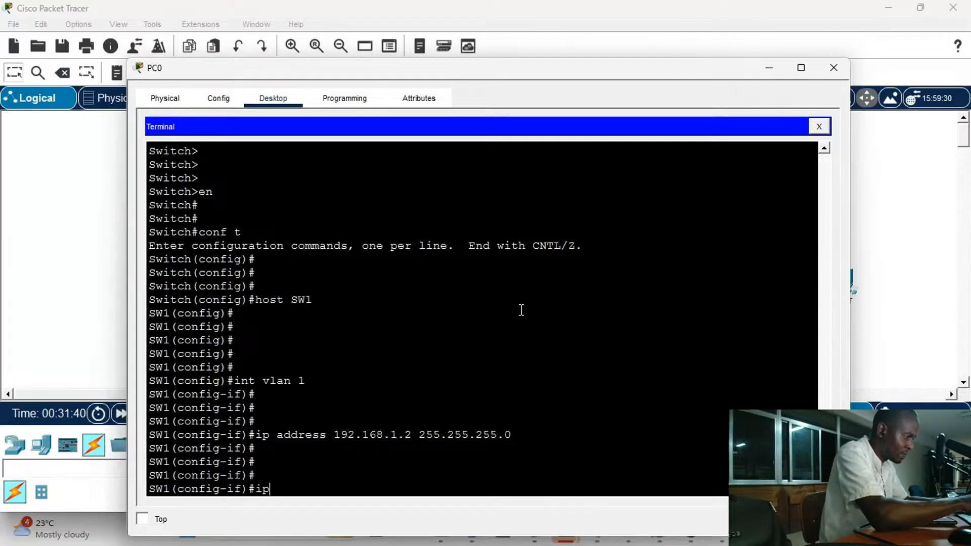
text(v)
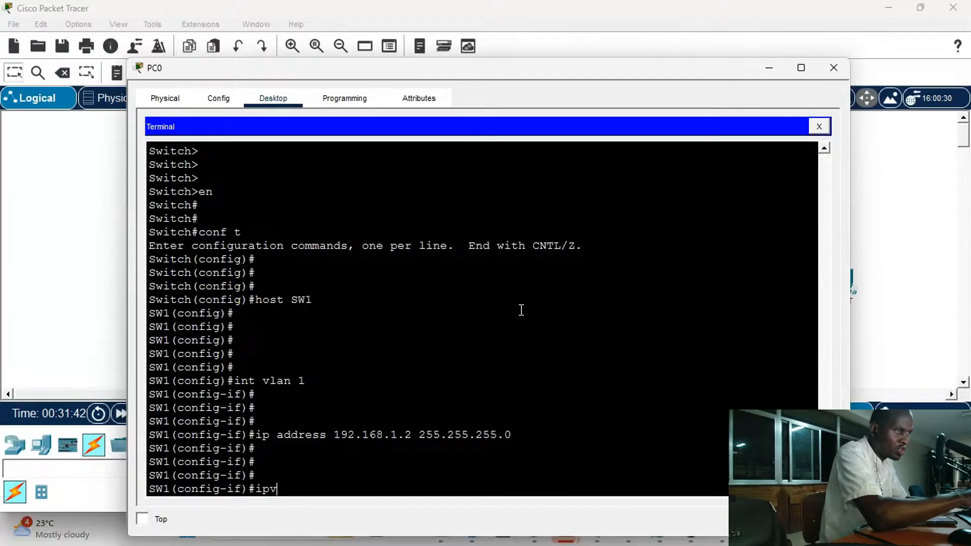
key(Tab)
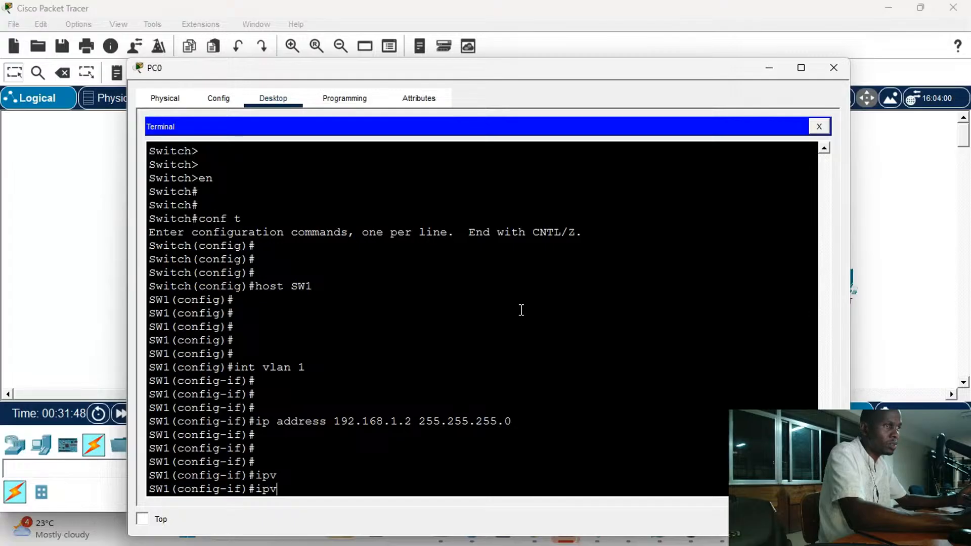
key(BackSpace)
key(BackSpace)
key(BackSpace)
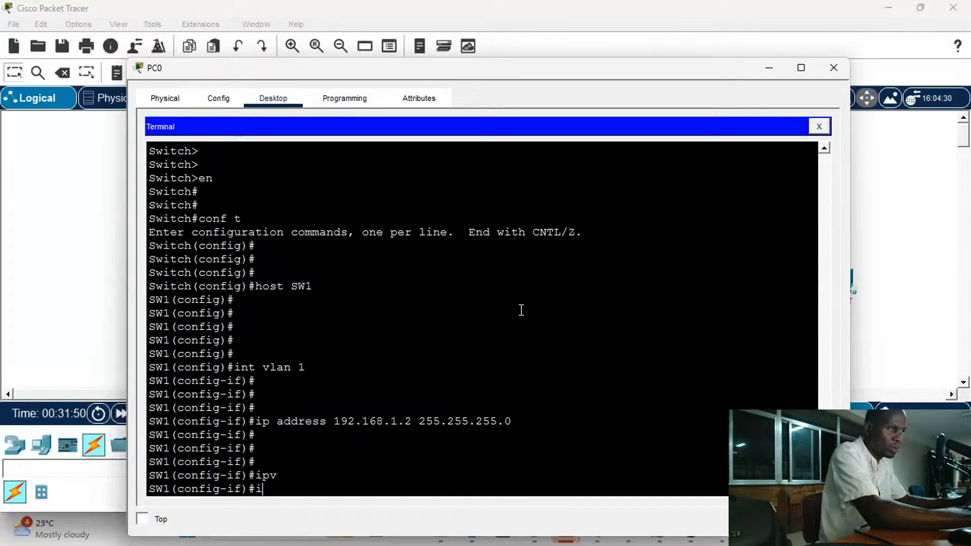
Enable SW1's VLAN 1 interface with no shut
text(no)
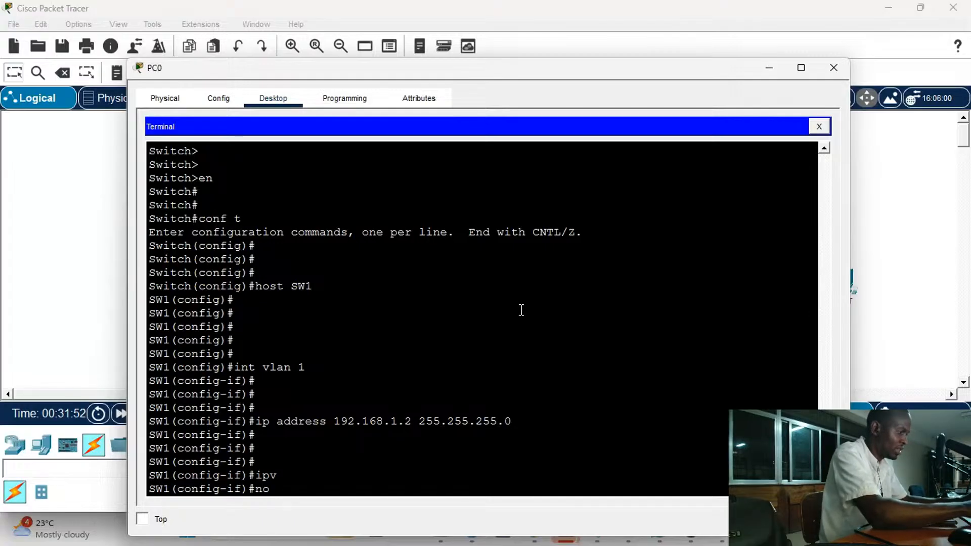
text( shut)
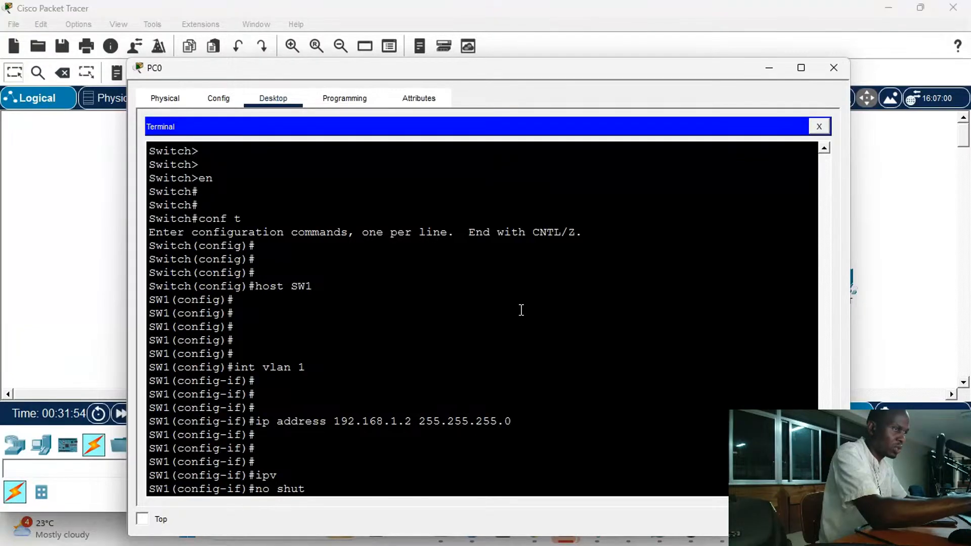
key(Return)
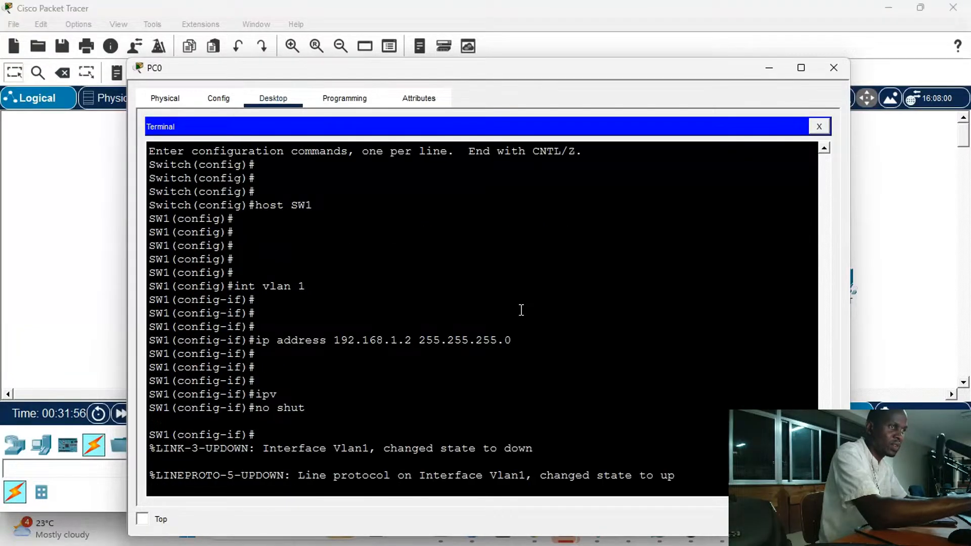
key(Return)
key(Return)
key(Return)
key(Return)
key(Return)
key(Return)
key(Return)
key(Return)
key(Return)
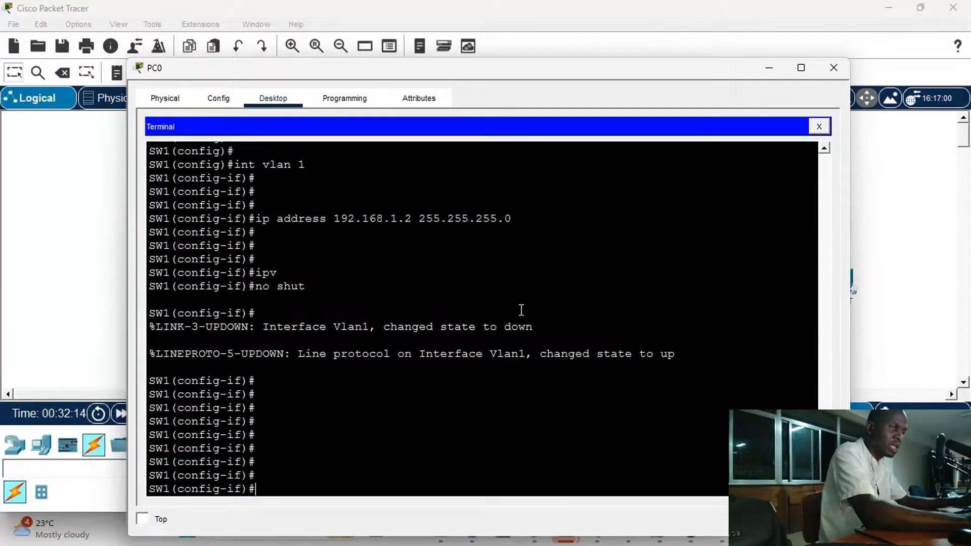
Return SW1 to global configuration mode with exit and list the available ip subcommands with ip ?
text(exit)
key(Return)
key(Return)
key(Return)
key(Return)
key(Return)
key(Return)
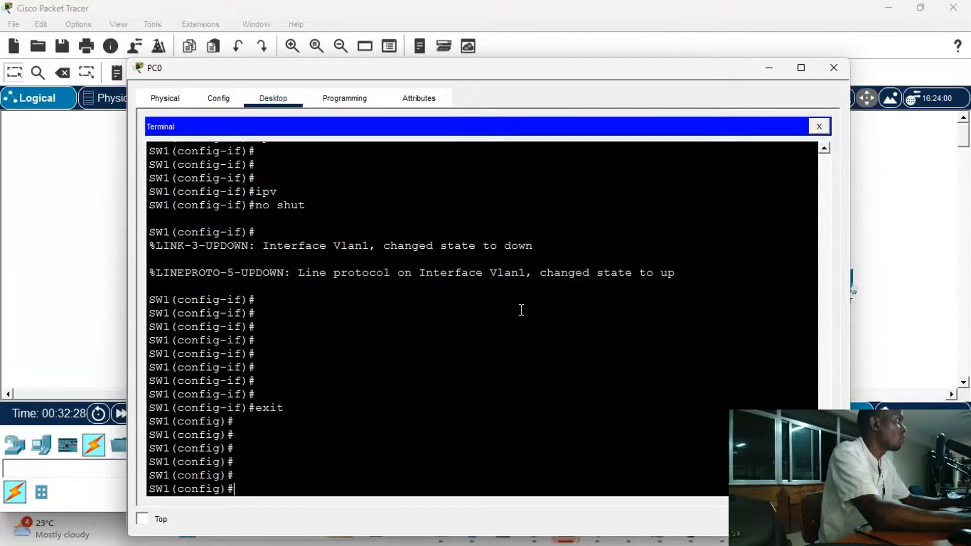
text(ip)
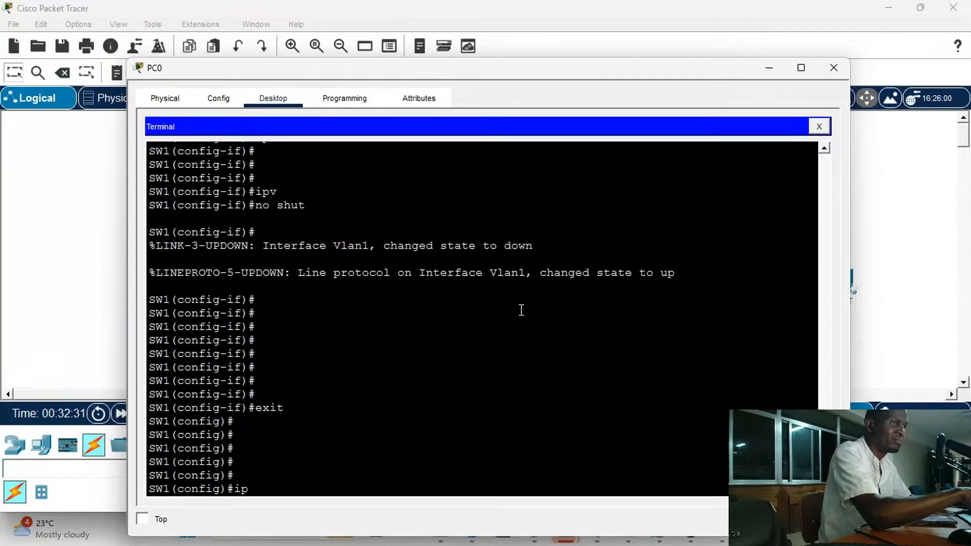
text( ?)
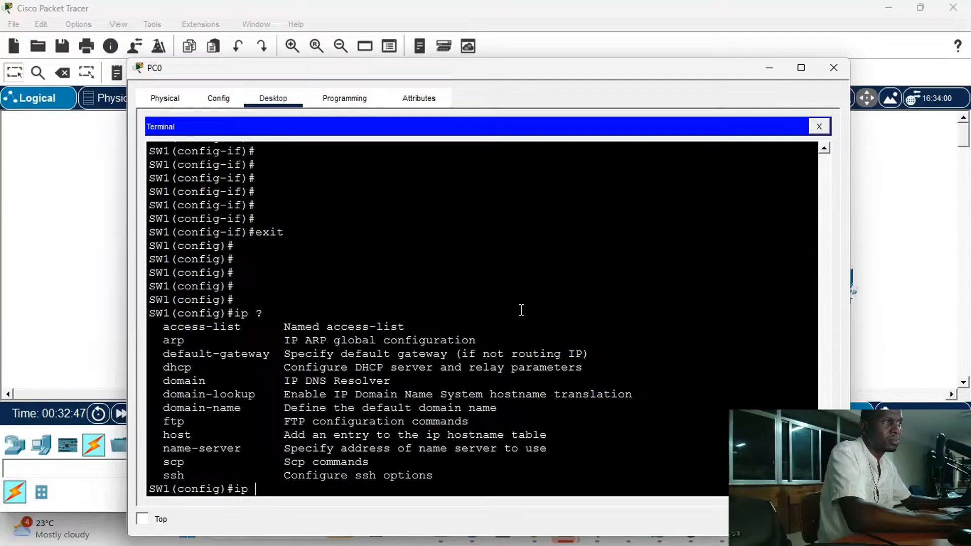
Clear the unfinished ip command and list all available global configuration commands on SW1
key(BackSpace)
key(BackSpace)
key(BackSpace)
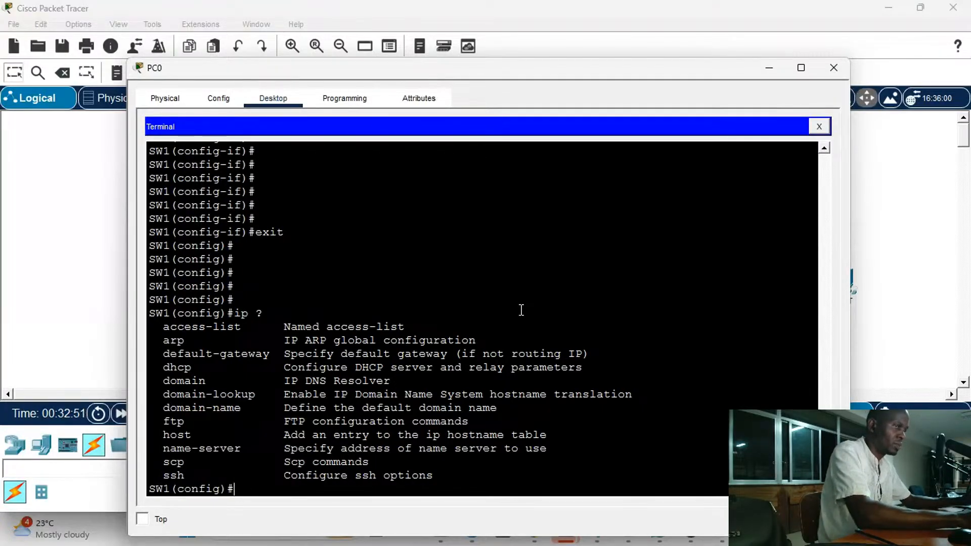
text(?)
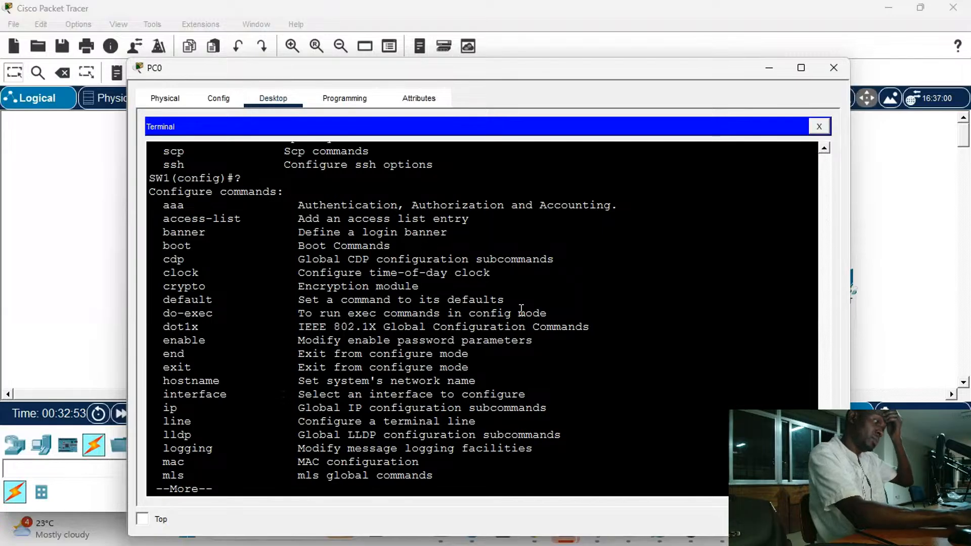
key(space)
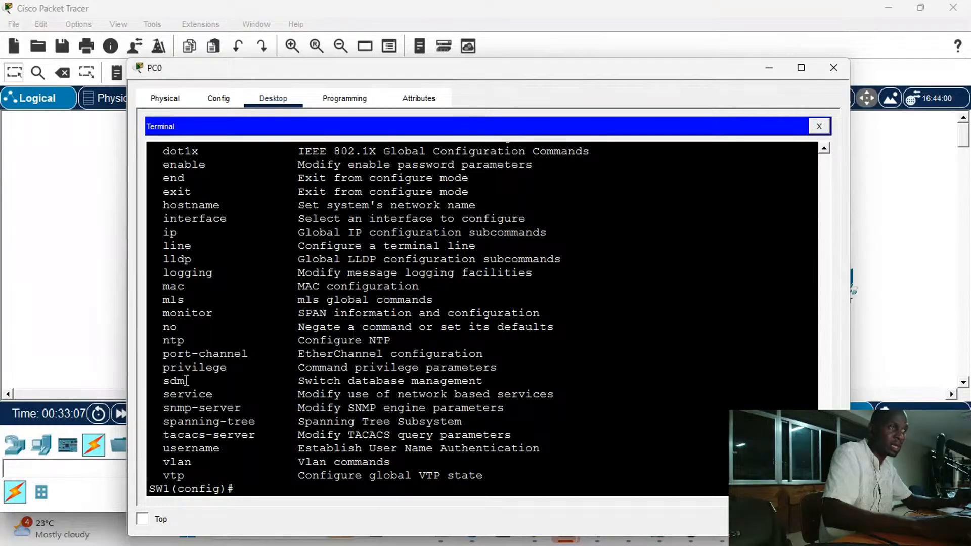
Begin an sdm prefer command, listing the help options for sdm and for sdm prefer
drag(176, 381, 183, 381)
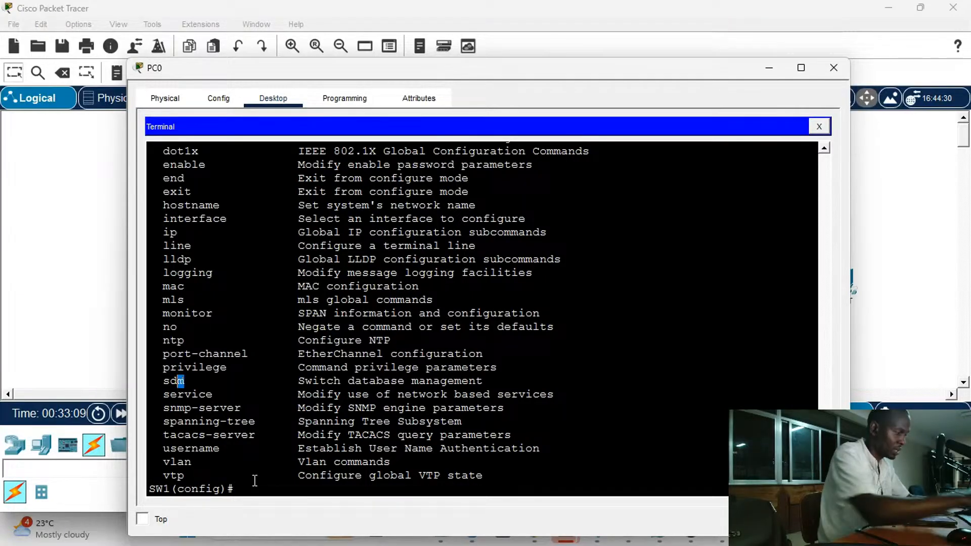
text(sdm ?)
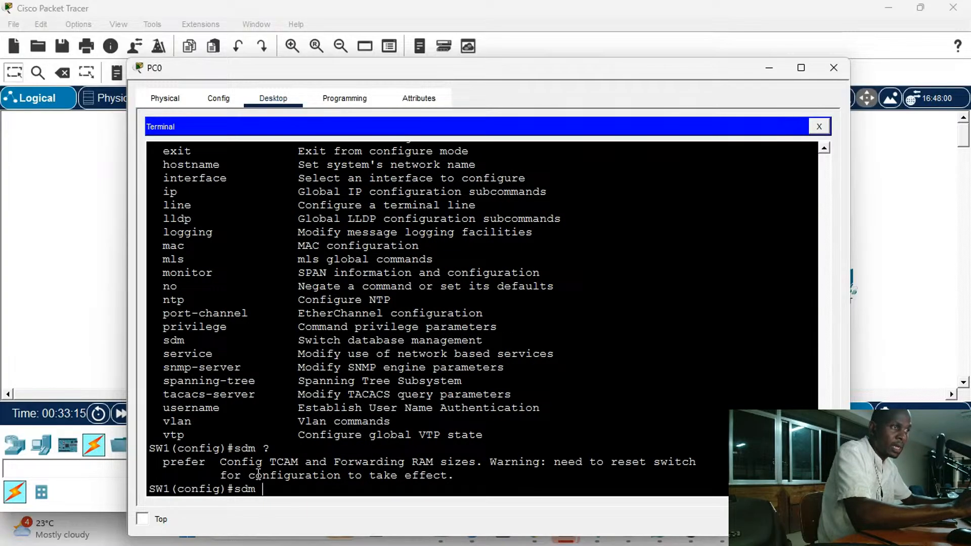
text(p)
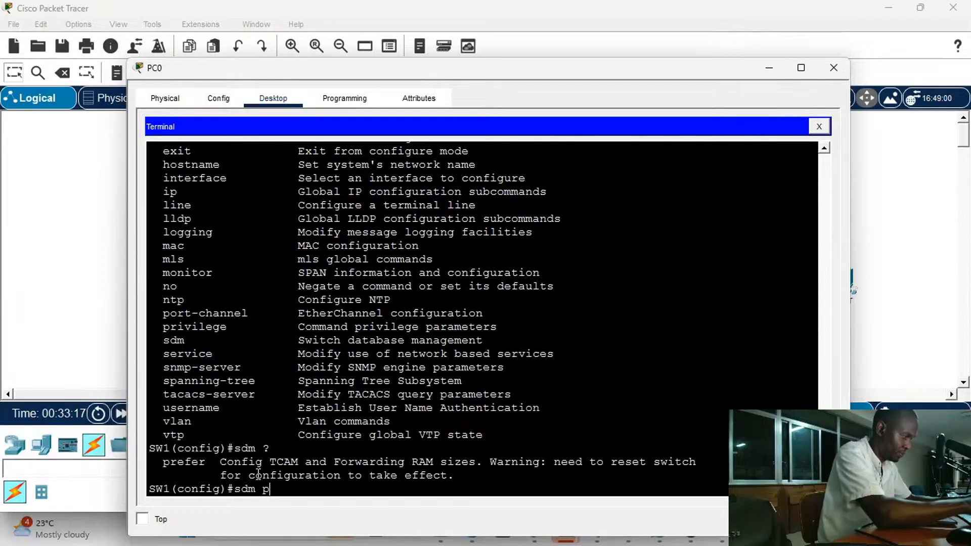
text(re)
key(Tab)
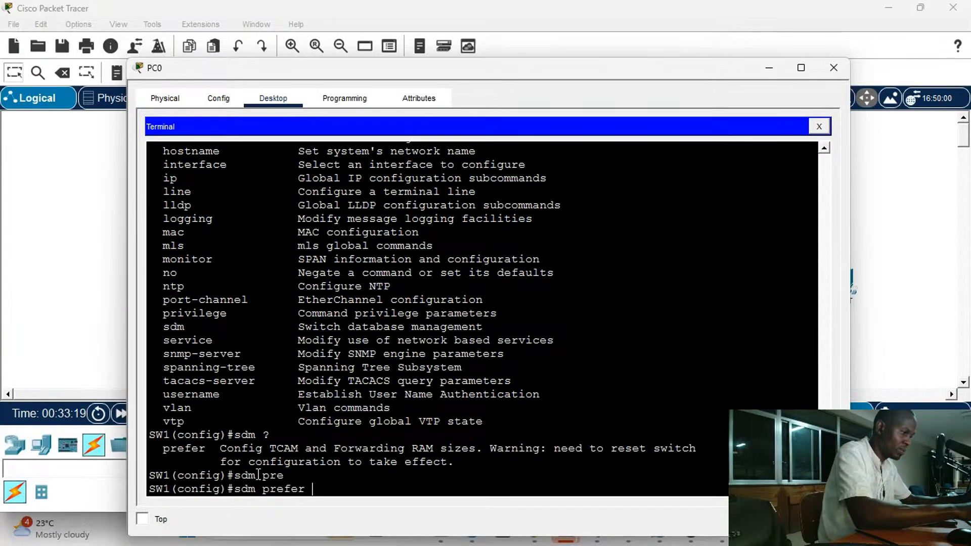
text(?)
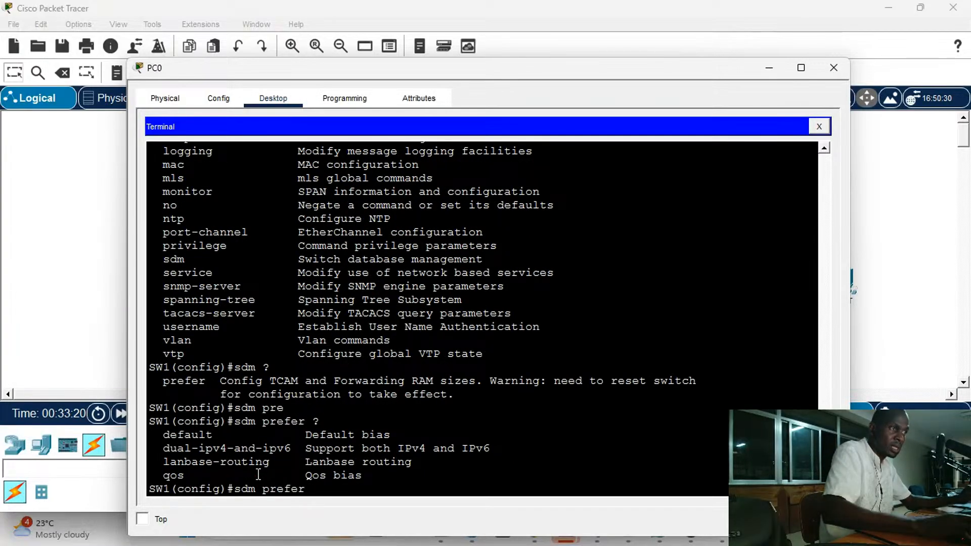
drag(165, 449, 285, 449)
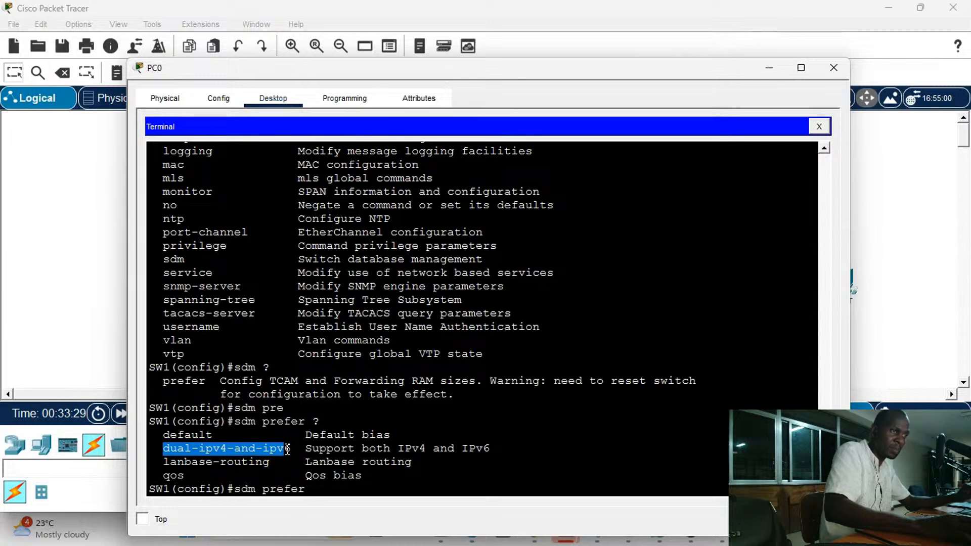
click(354, 488)
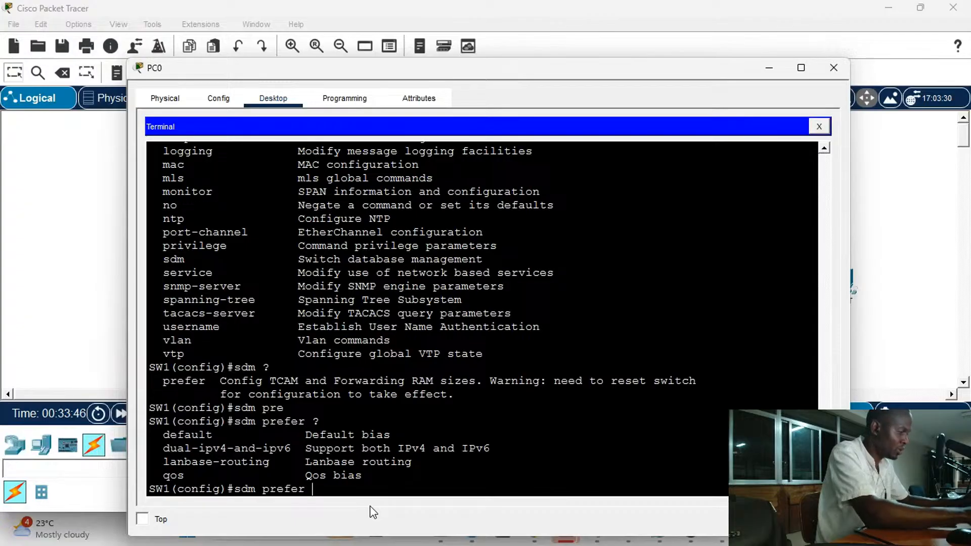
Complete the command as sdm prefer dual-ipv4-and-ipv6 default, checking the options after the template name, and run it
text(dua)
key(Tab)
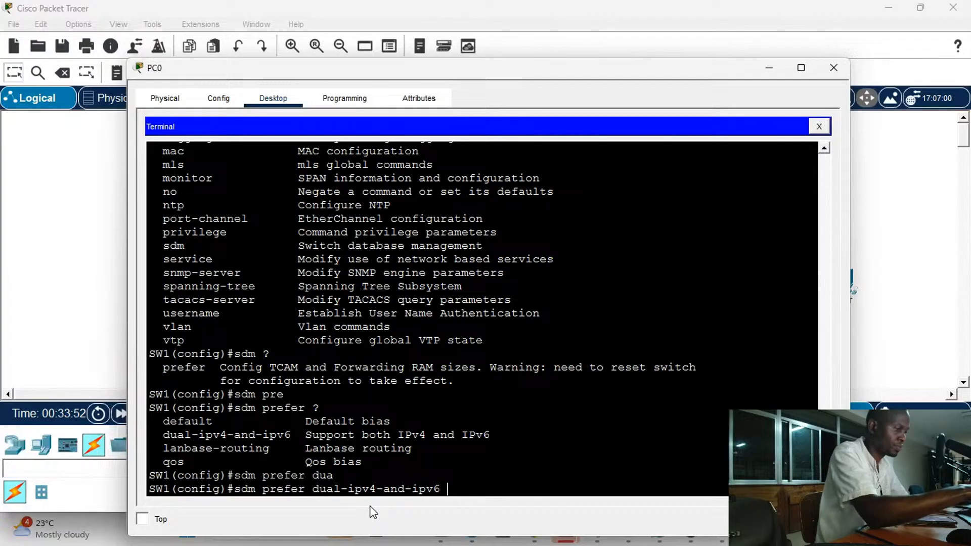
text(?)
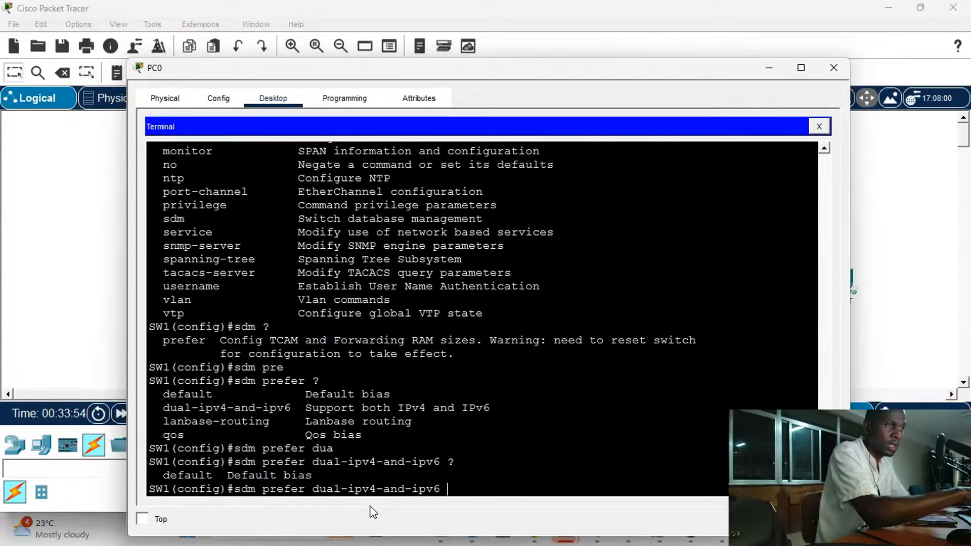
text(de)
key(Tab)
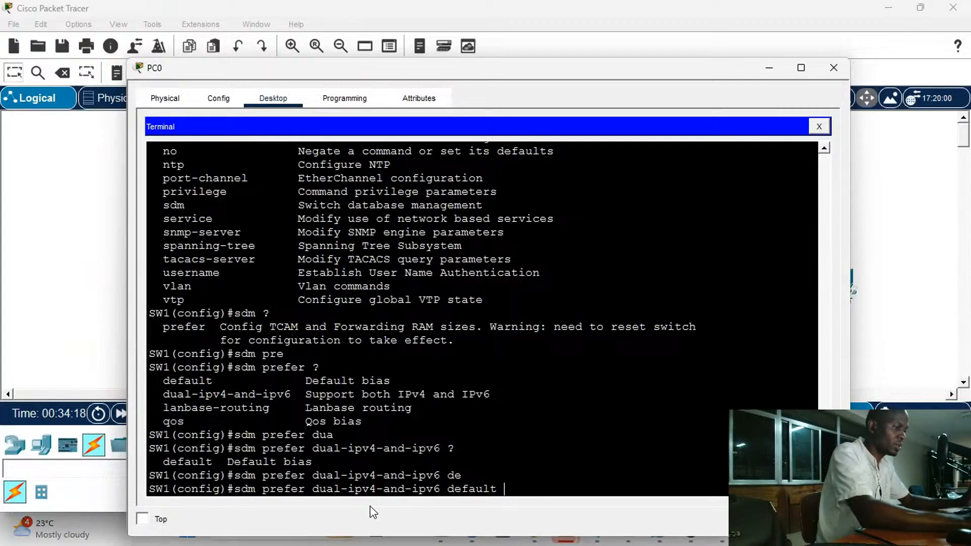
key(Return)
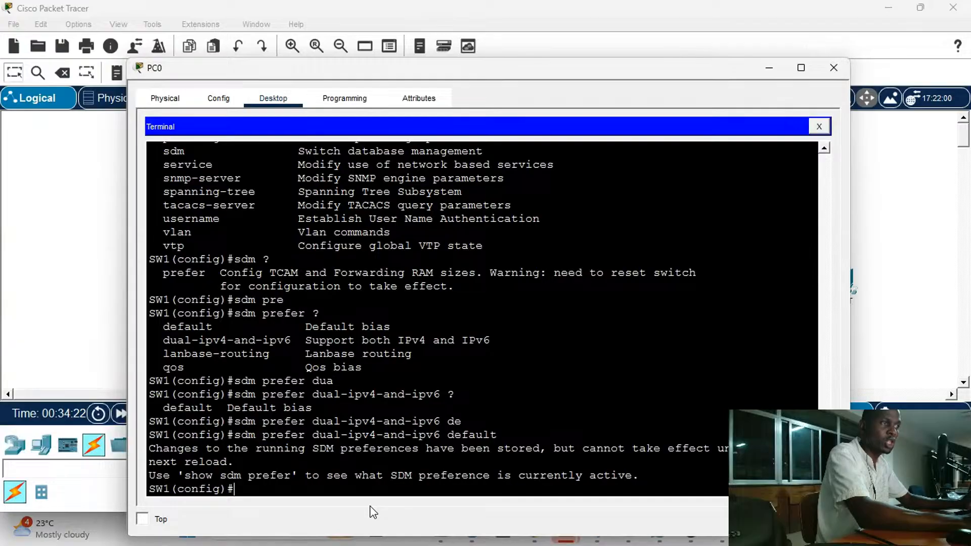
key(Return)
key(Return)
key(Return)
key(Return)
key(Return)
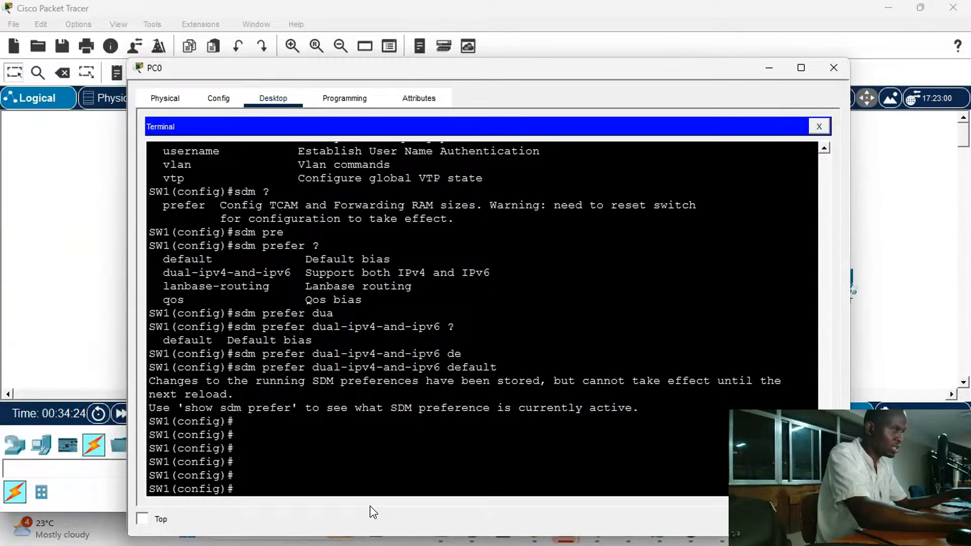
Return to privileged EXEC mode and reload the switch without saving the modified configuration
key(ctrl+z)
key(Return)
key(Return)
key(Return)
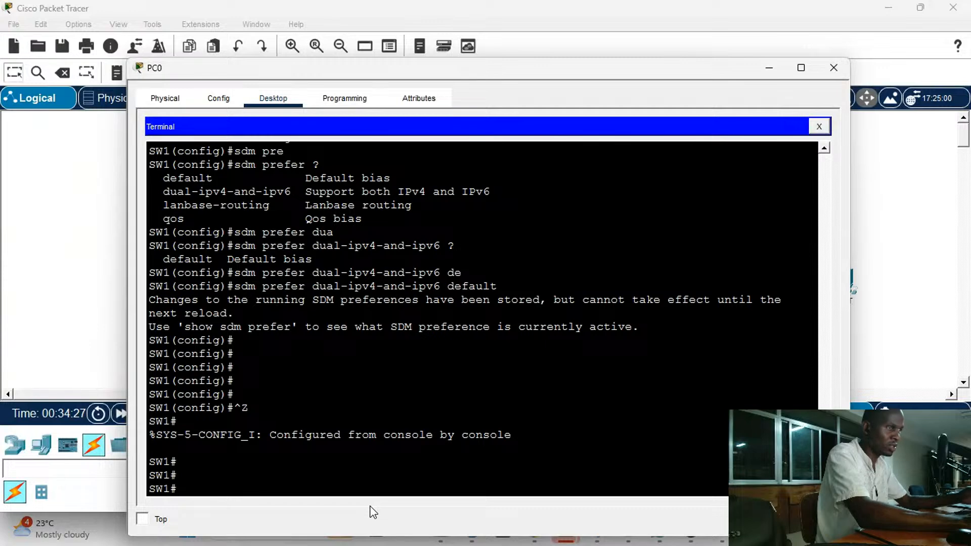
text(reload)
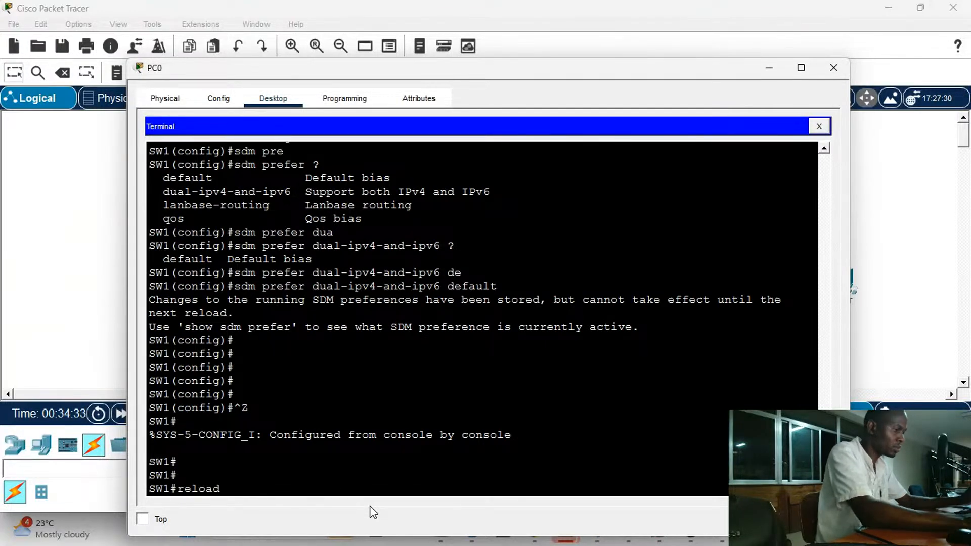
key(Return)
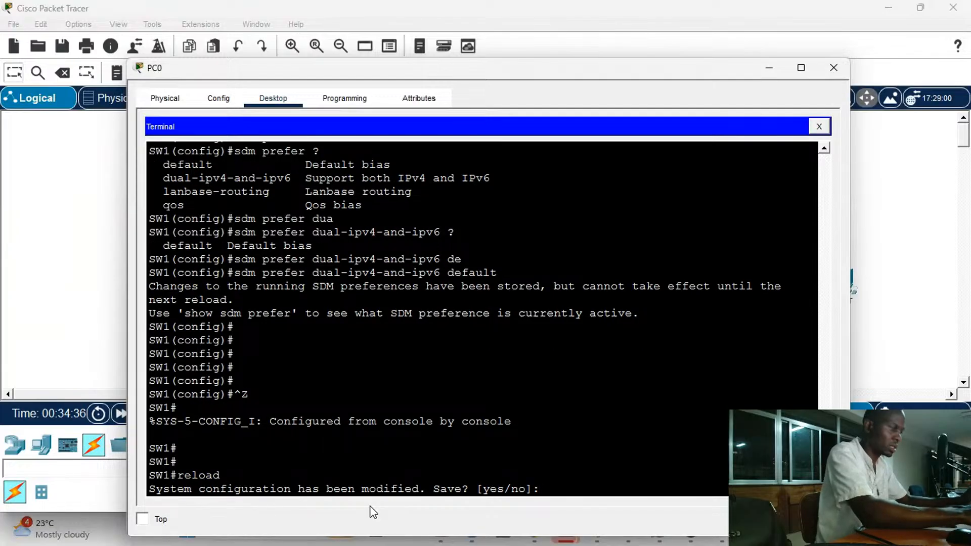
text(n)
key(Return)
key(Return)
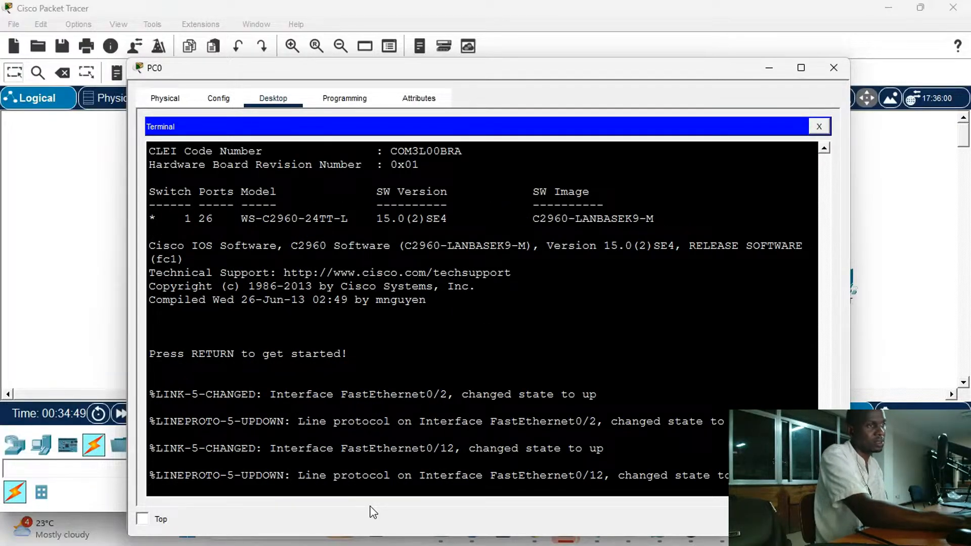
Start the console session on the restarted switch and enter privileged EXEC mode
key(Return)
key(Return)
key(Return)
key(Return)
key(Return)
key(Return)
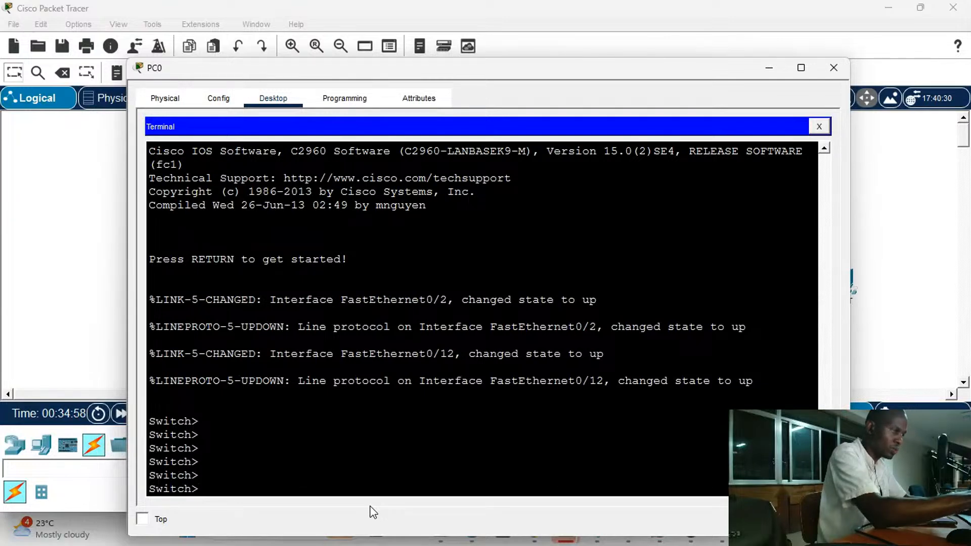
key(Return)
text(e)
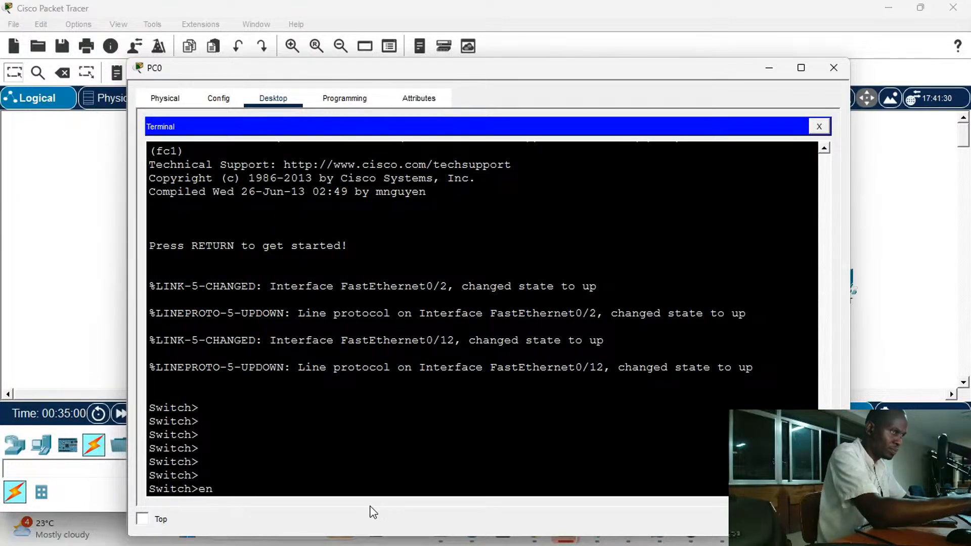
text(n)
key(Return)
key(Return)
key(Return)
key(Return)
Enter global configuration mode and run sdm prefer dual-ipv4-and-ipv6 default
text(conf t)
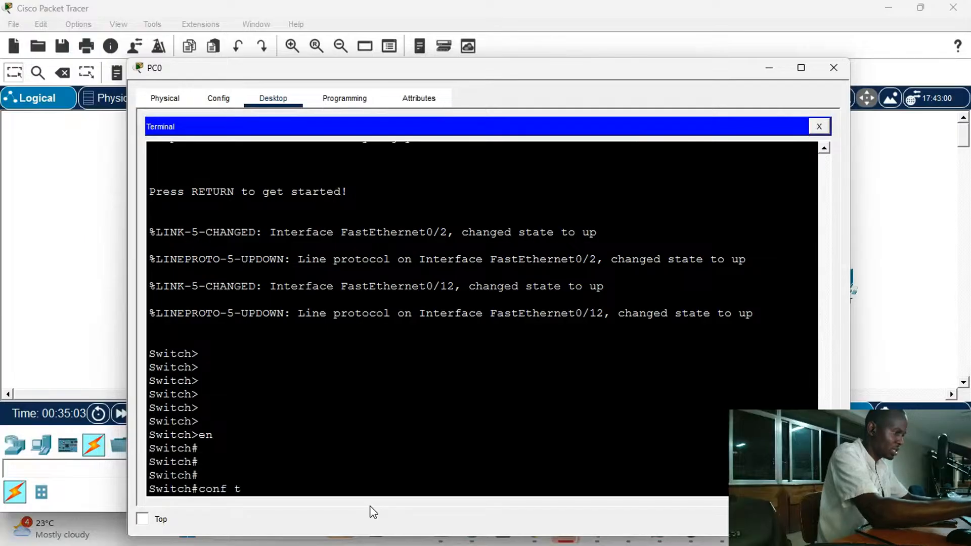
key(Return)
key(Return)
key(Return)
key(Return)
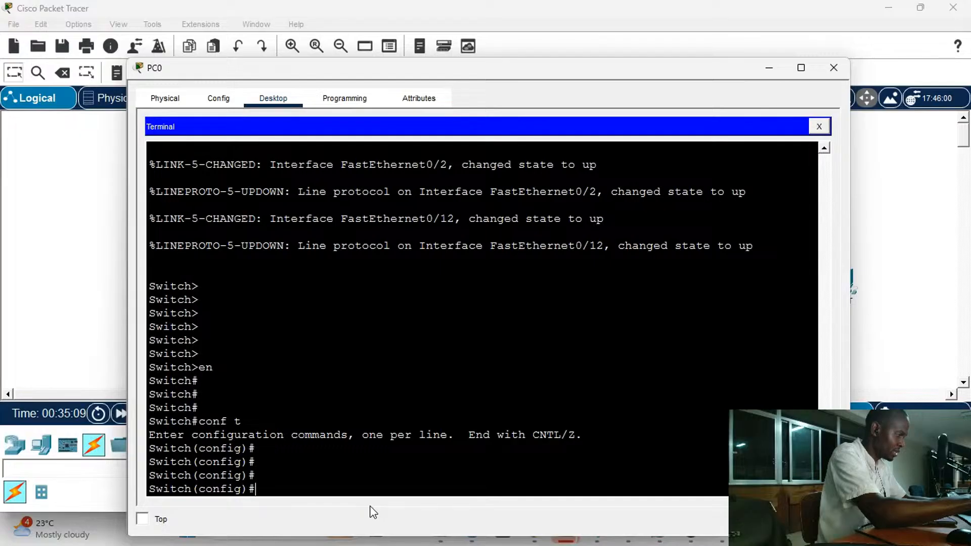
text(sdm)
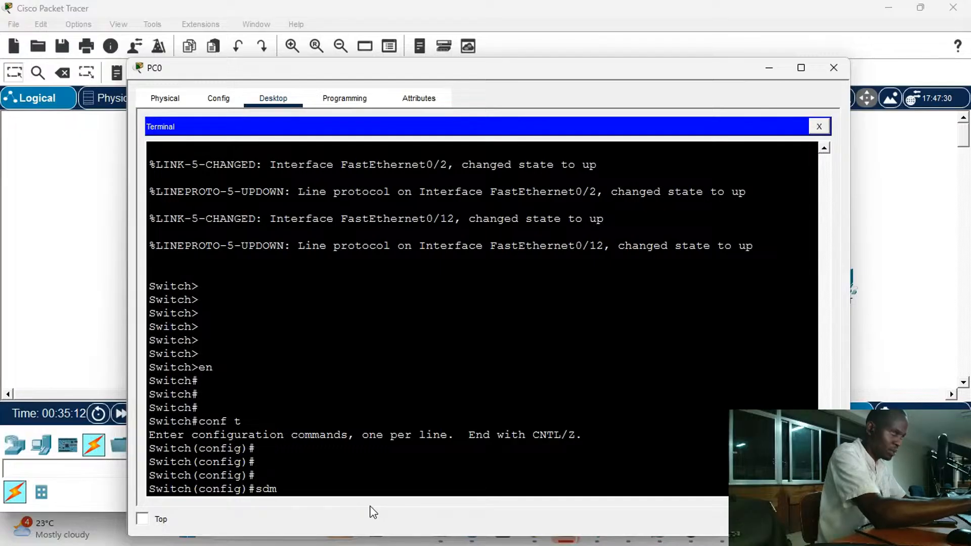
text( p)
key(Tab)
text(du)
key(Tab)
text(d)
text(e)
key(Tab)
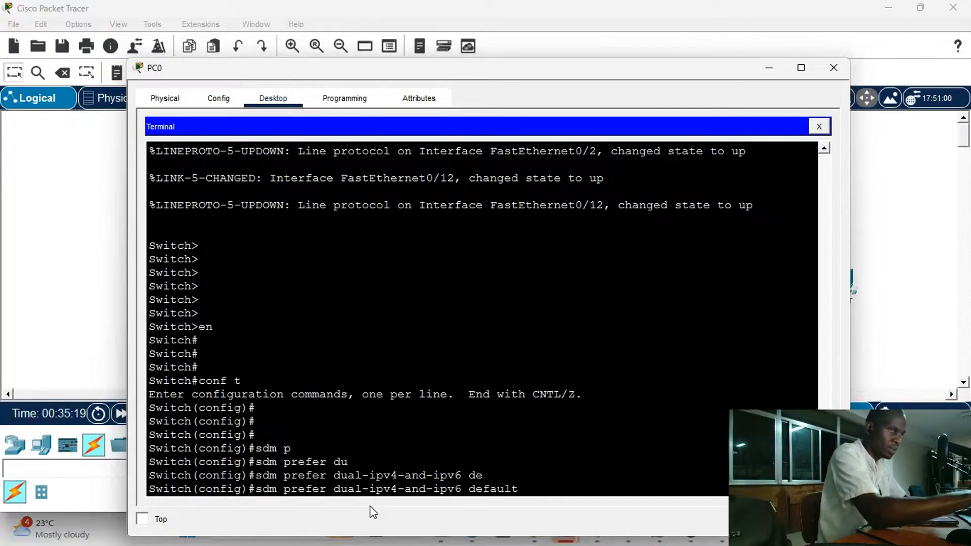
key(Return)
key(Return)
key(Return)
key(Return)
key(Return)
Set the switch's hostname to SW1
text(host )
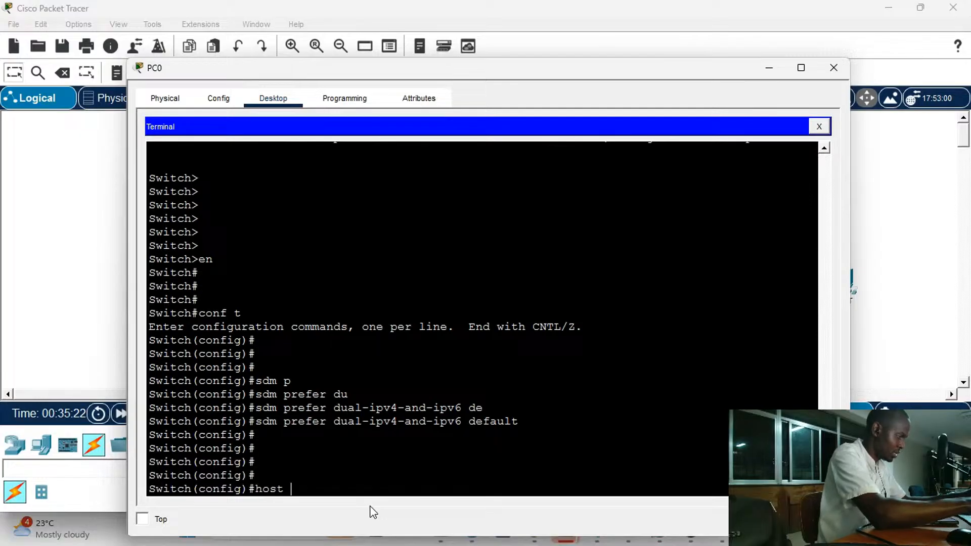
text(SW1)
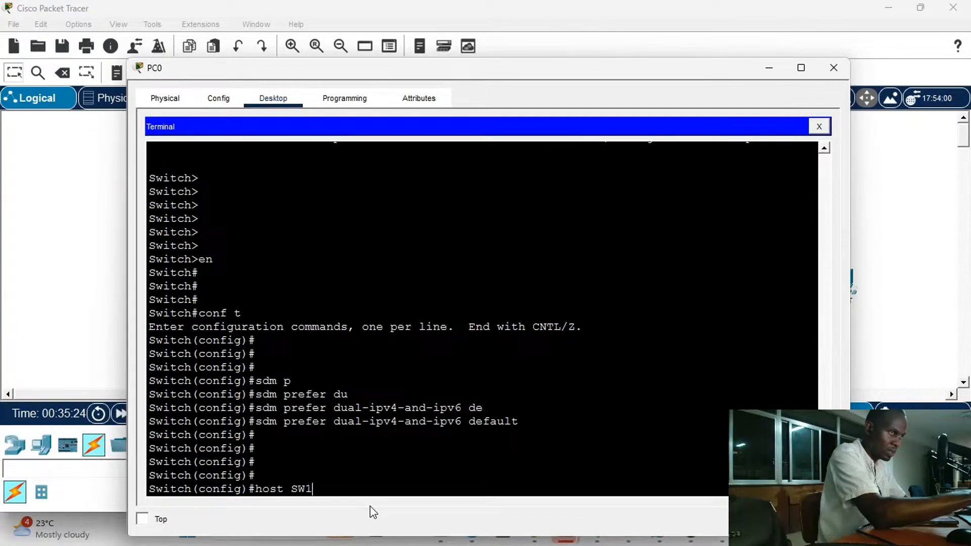
key(Return)
key(Return)
key(Return)
key(Return)
key(Return)
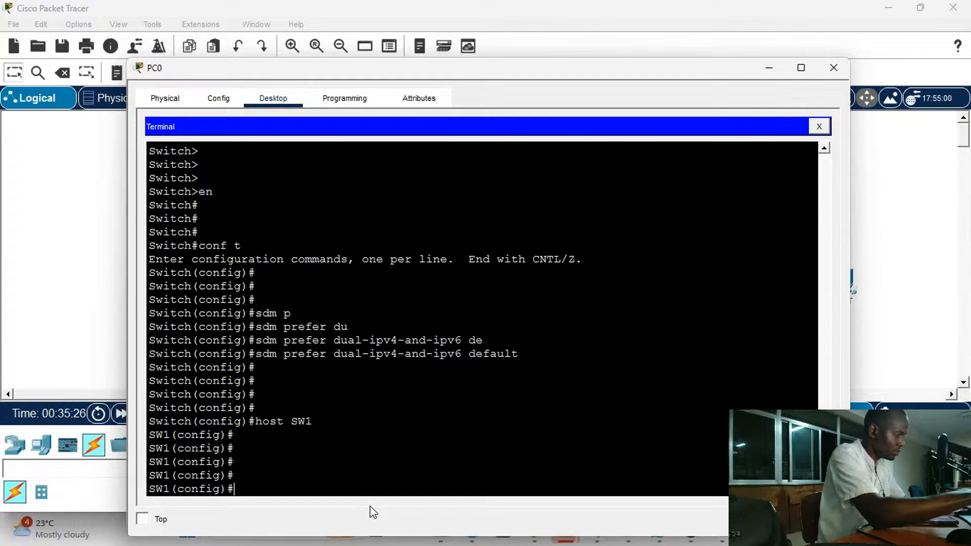
Return to privileged EXEC mode and copy the running configuration to startup-config
key(ctrl+z)
key(Return)
key(Return)
key(Return)
key(Return)
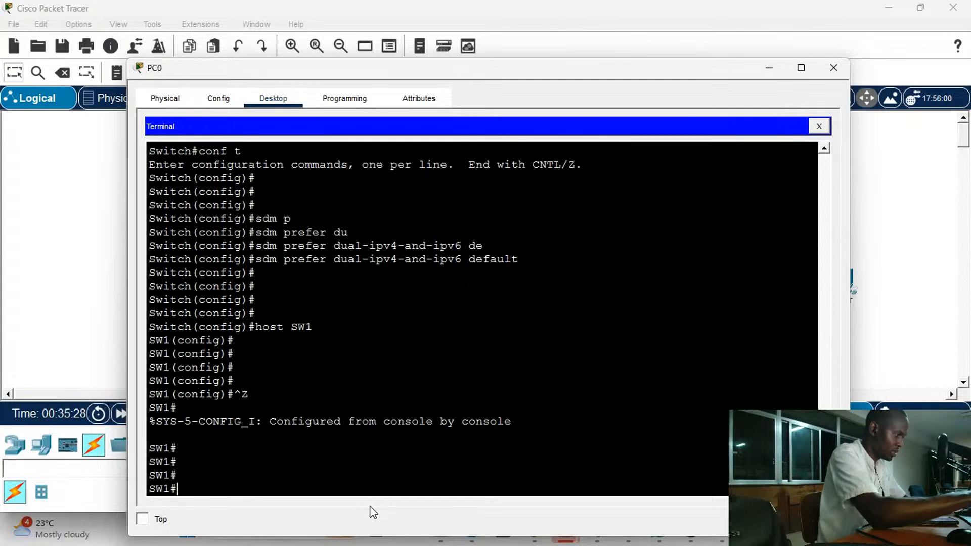
text(copy )
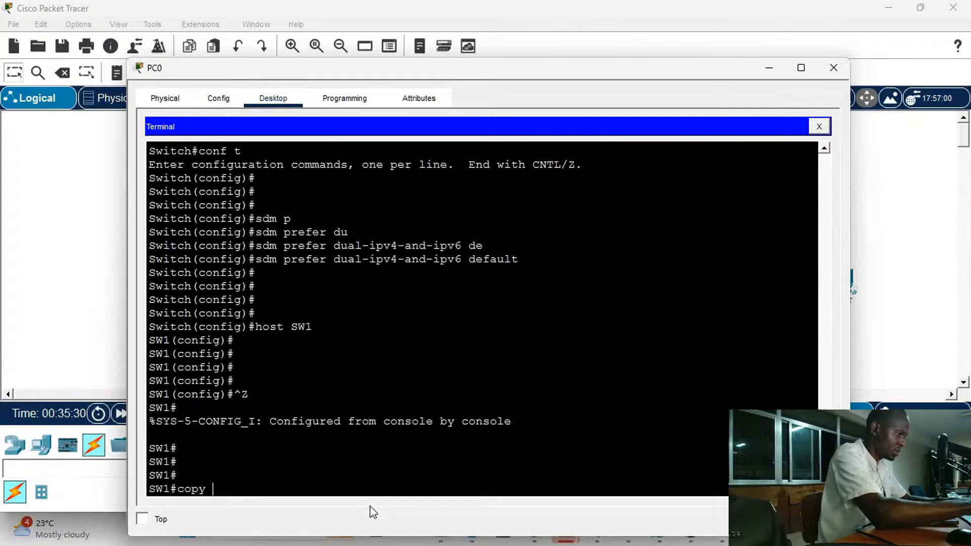
text(run start)
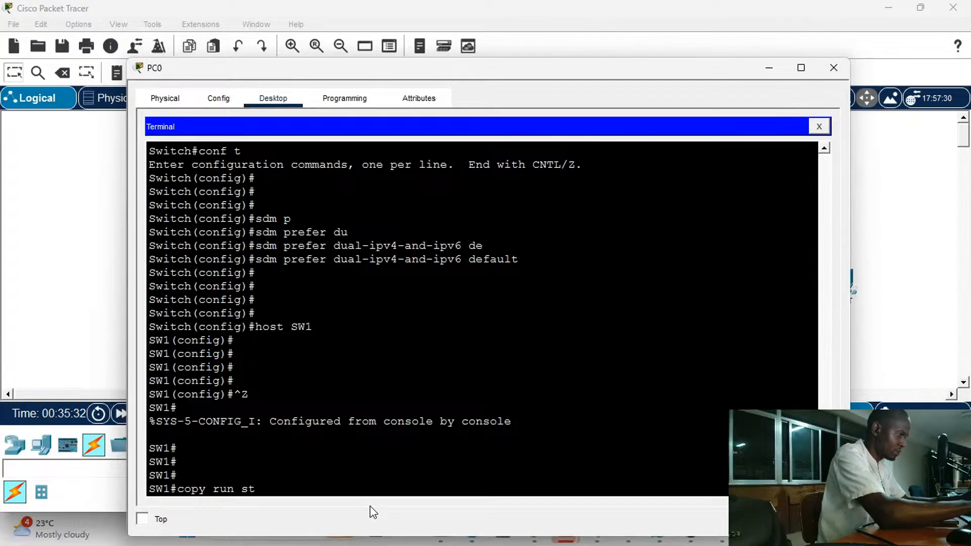
key(Return)
key(Return)
key(Return)
key(Return)
key(Return)
key(Return)
key(Return)
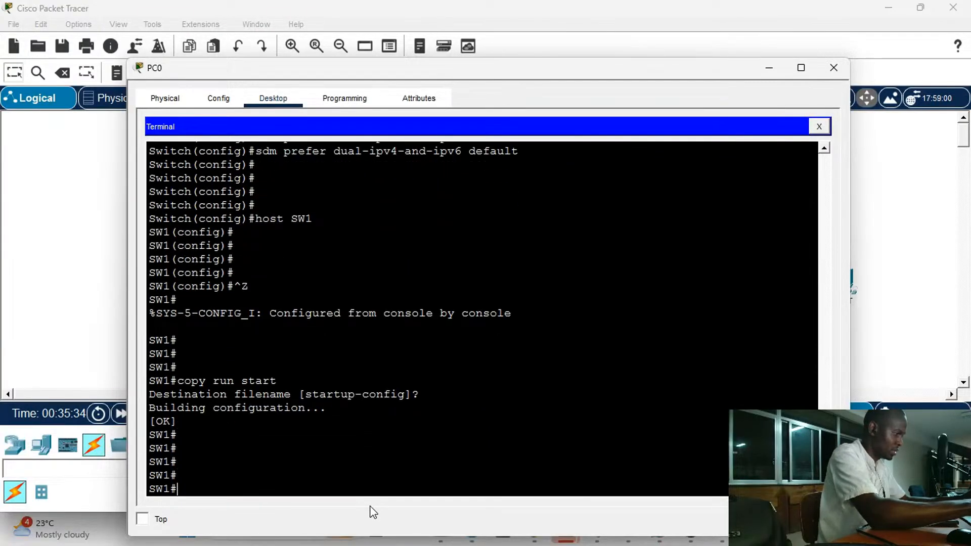
Reload SW1 and confirm the restart
text(reload)
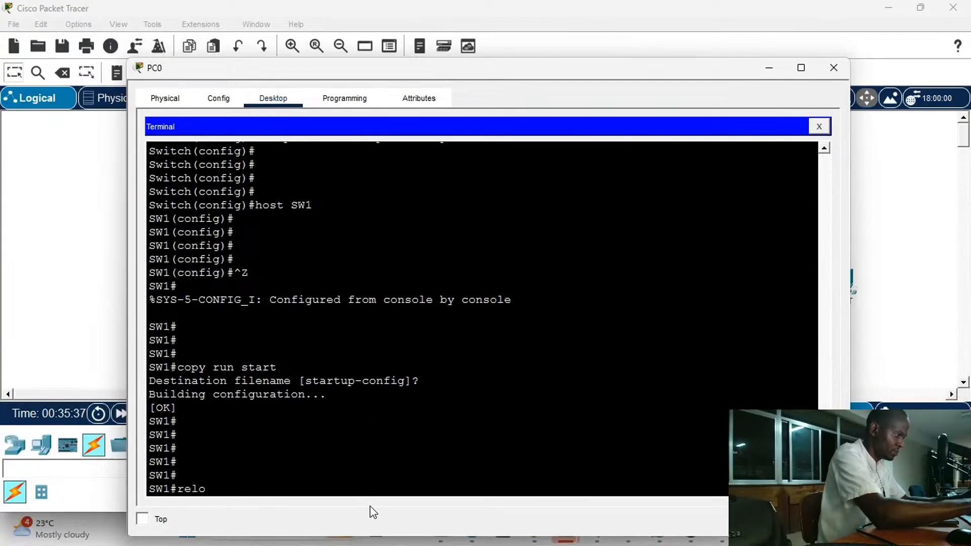
key(Tab)
key(Return)
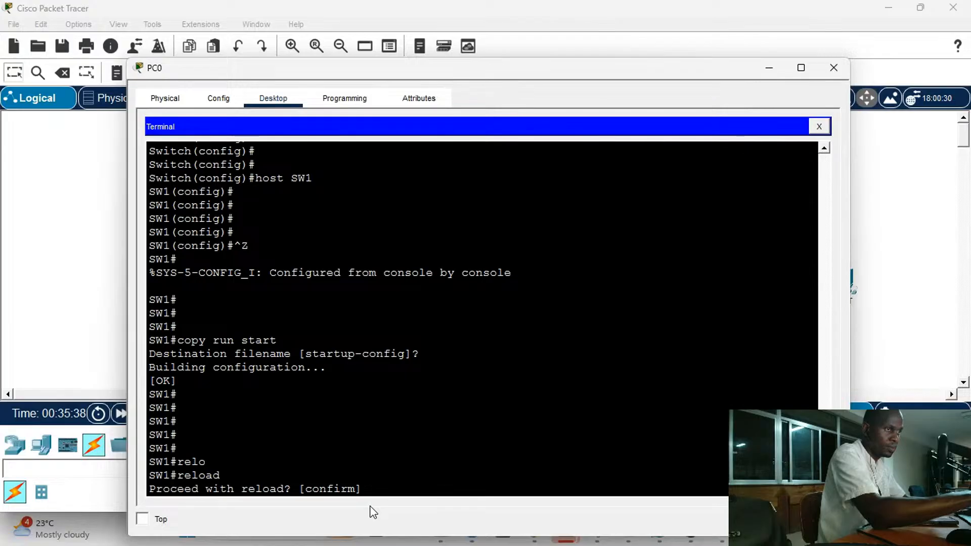
key(Return)
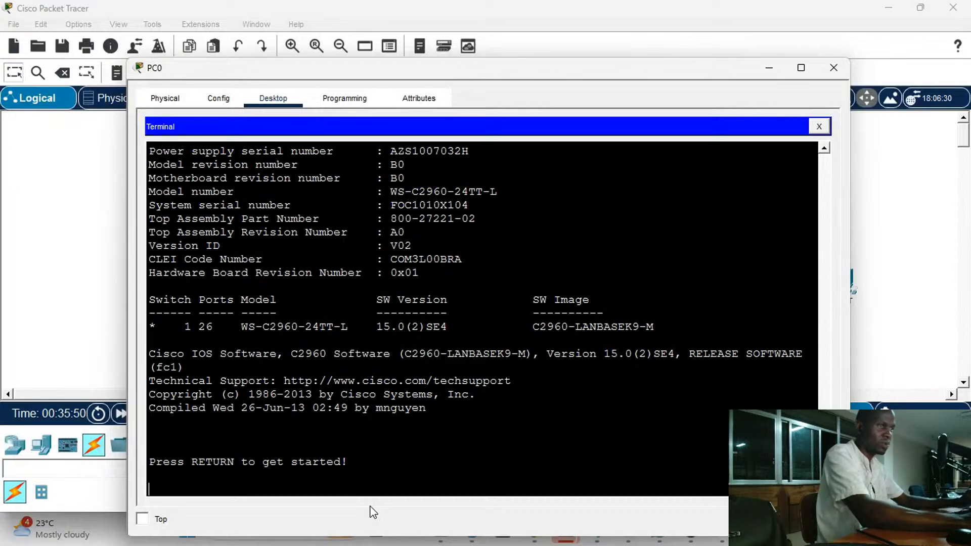
Resume the console session on the reloaded SW1 and enter privileged EXEC mode
key(Return)
key(Return)
key(Return)
key(Return)
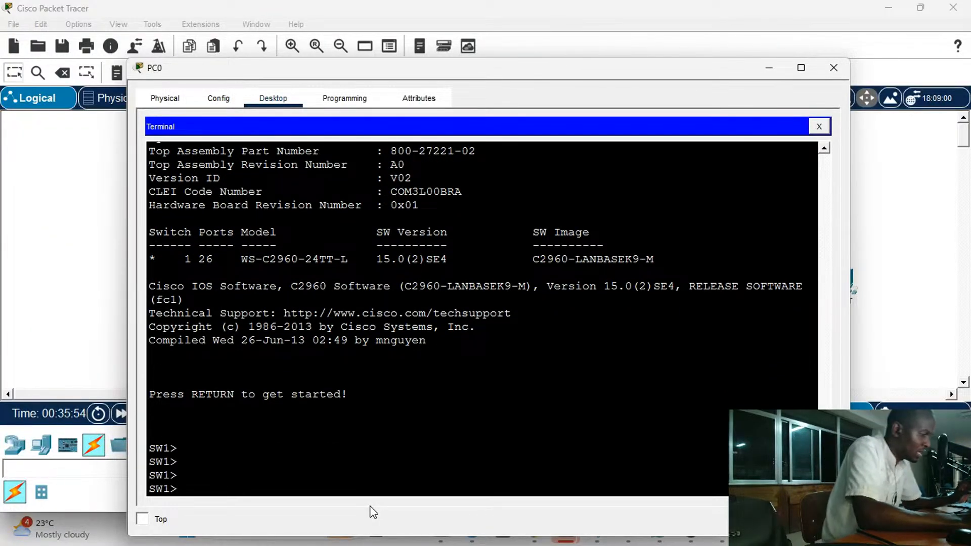
text(en)
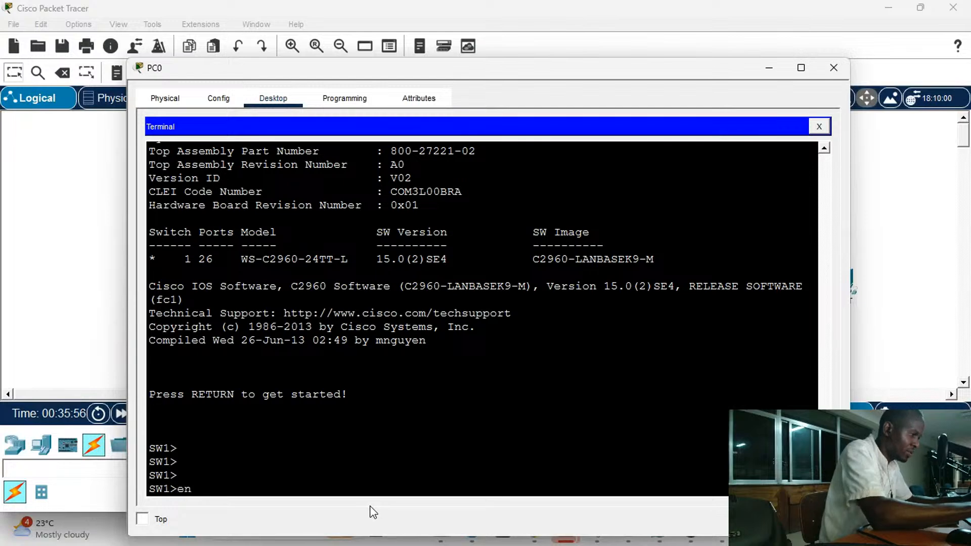
key(Return)
key(Return)
key(Return)
key(Return)
Enter global configuration mode and open the interface configuration of VLAN 1
text(con)
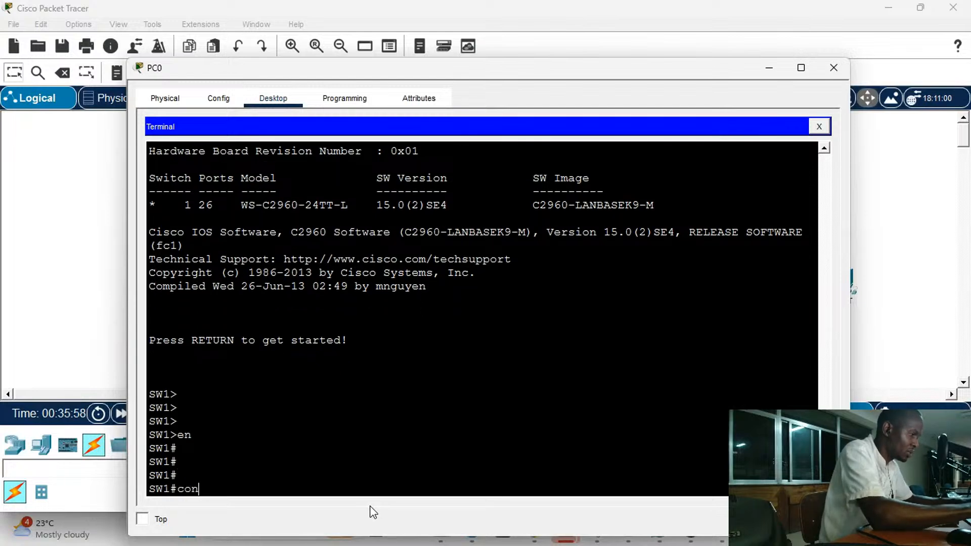
text(f t)
key(Return)
key(Return)
text(in)
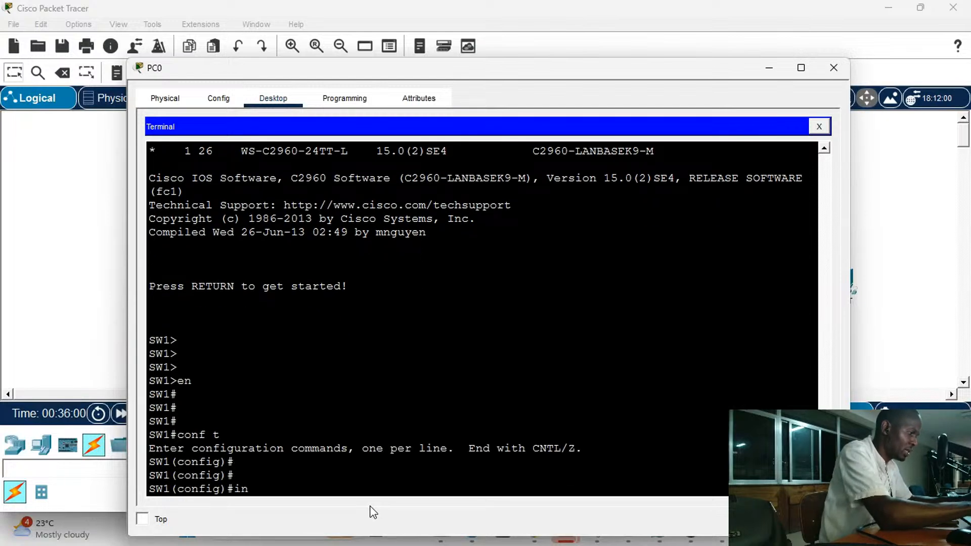
text(t vla)
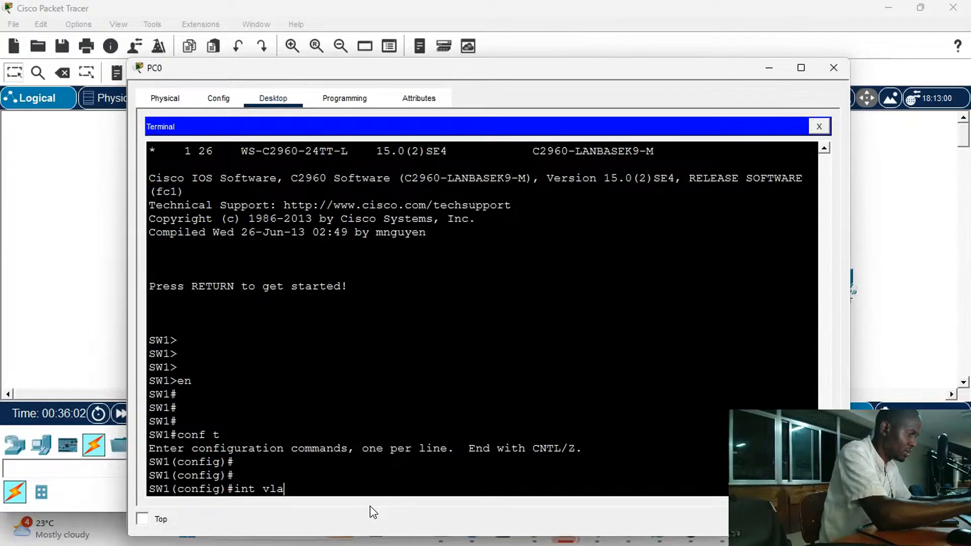
text(n 1)
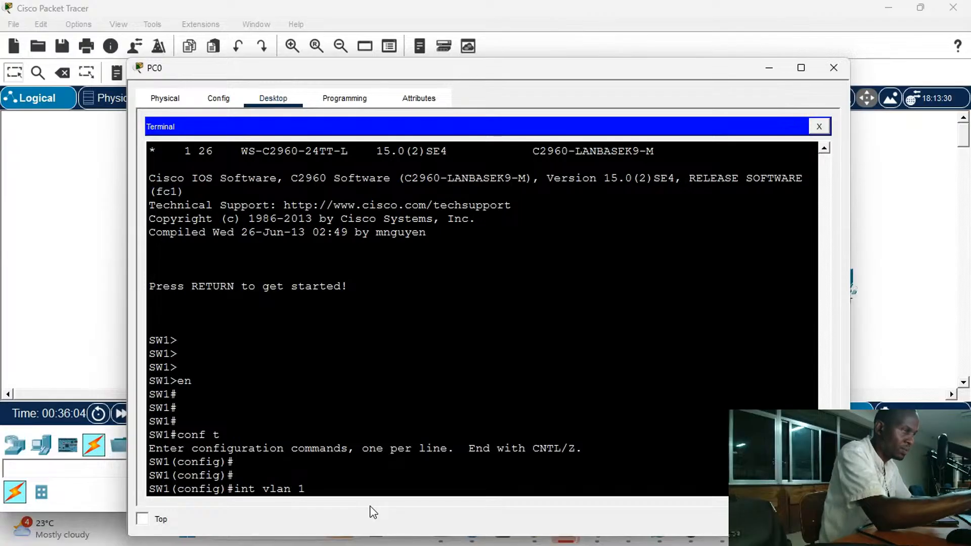
key(Return)
key(Return)
key(Return)
key(Return)
Assign IPv4 address 192.168.1.2 with subnet mask 255.255.255.0 to the VLAN 1 interface
text(ip)
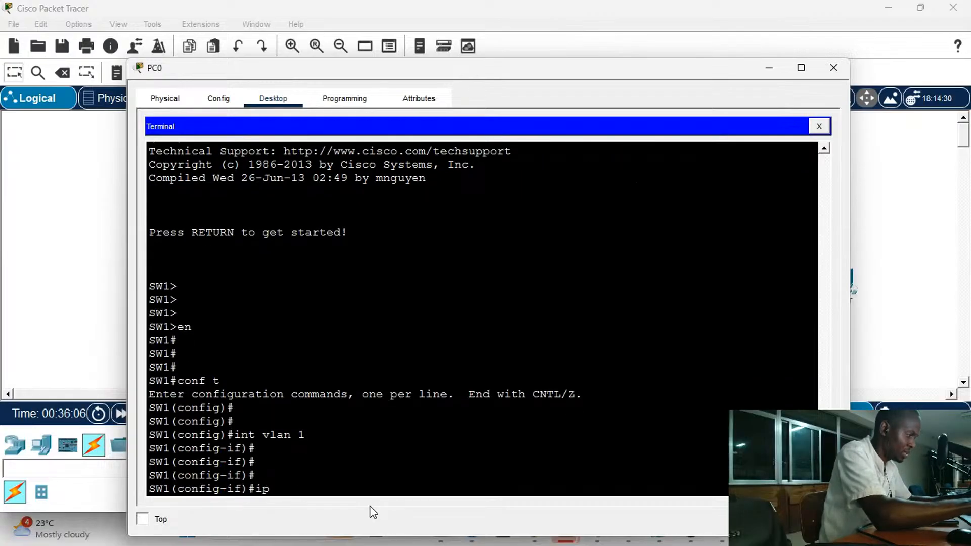
text( addre)
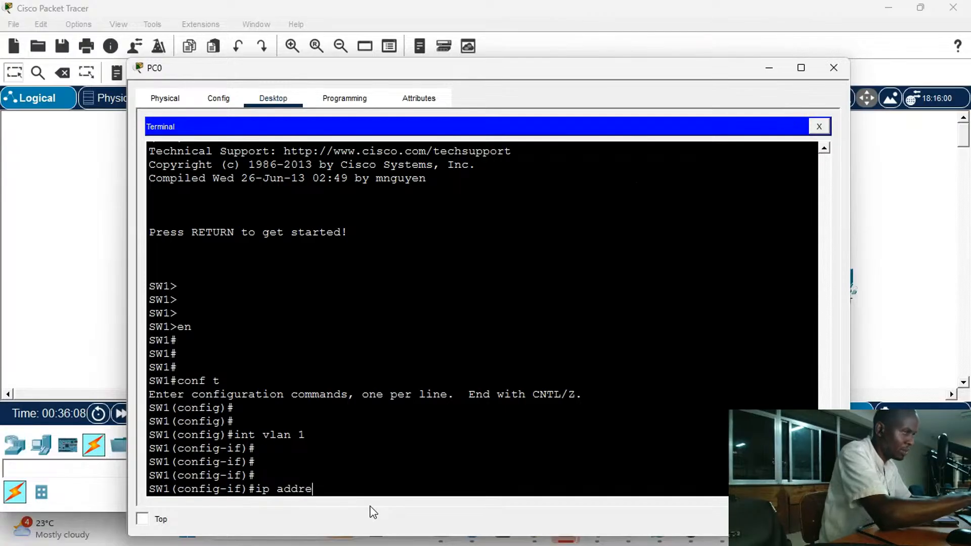
text(ss)
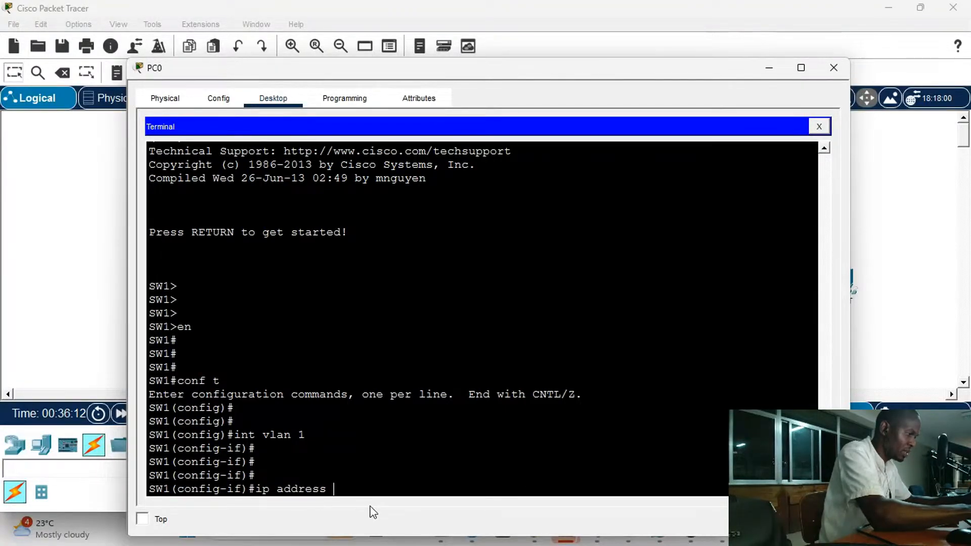
text( 192.168.1.2 255.255.255)
key(Return)
key(Return)
key(Return)
key(Return)
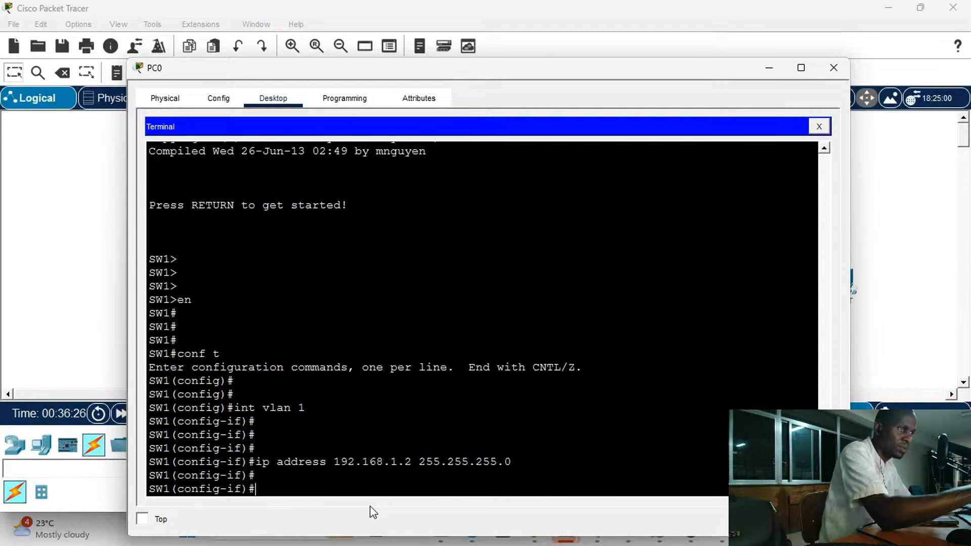
Assign IPv6 address 2001:0:0:1::2/64 to the VLAN 1 interface
text(ipv)
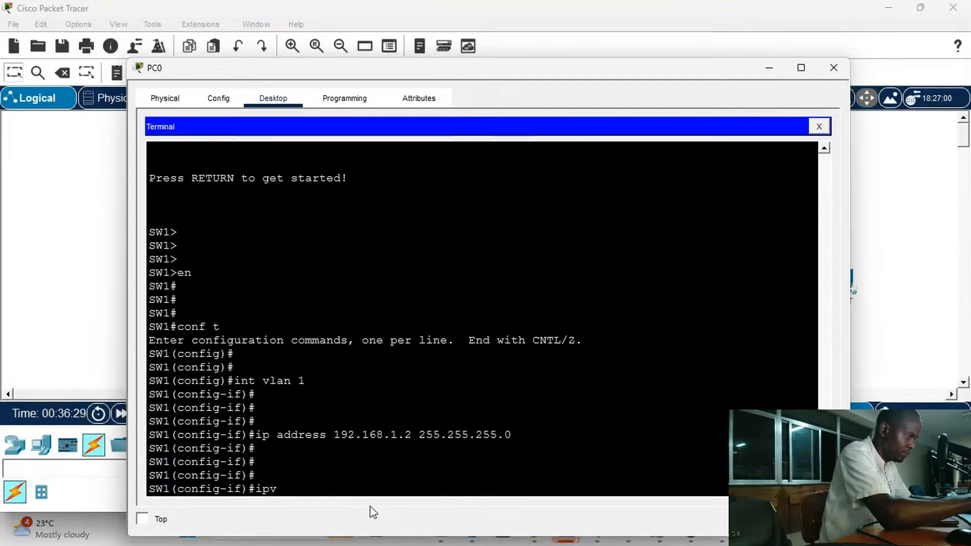
text(6 addr)
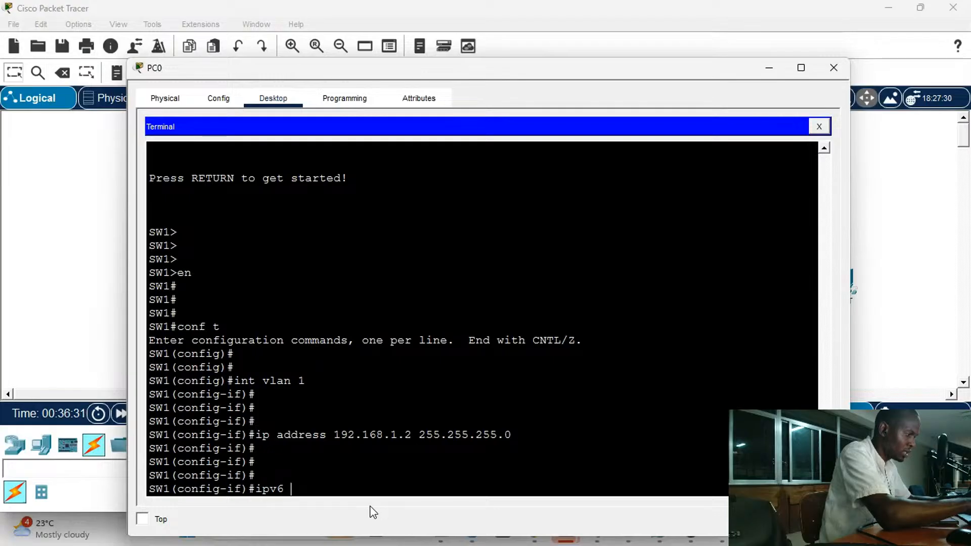
text(ess)
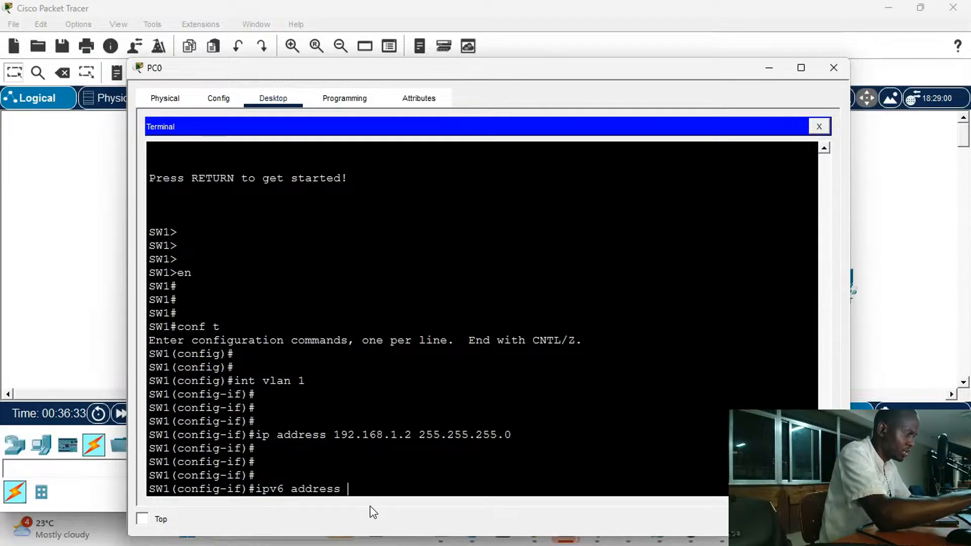
text( 200)
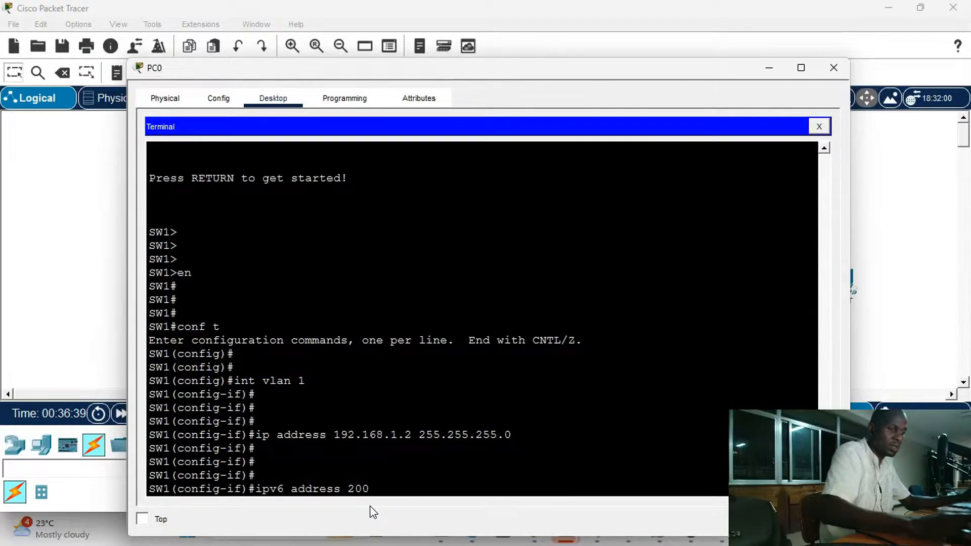
click(663, 103)
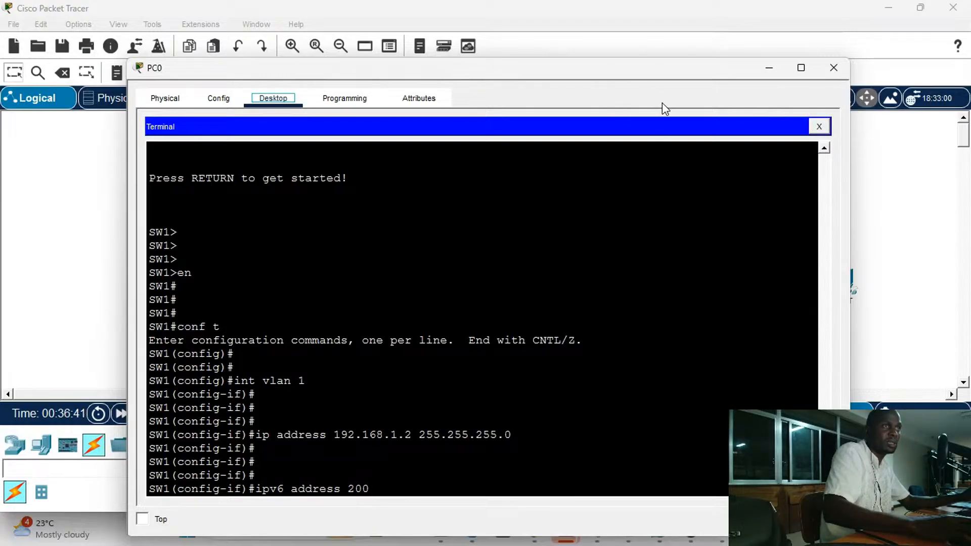
drag(620, 76, 670, 98)
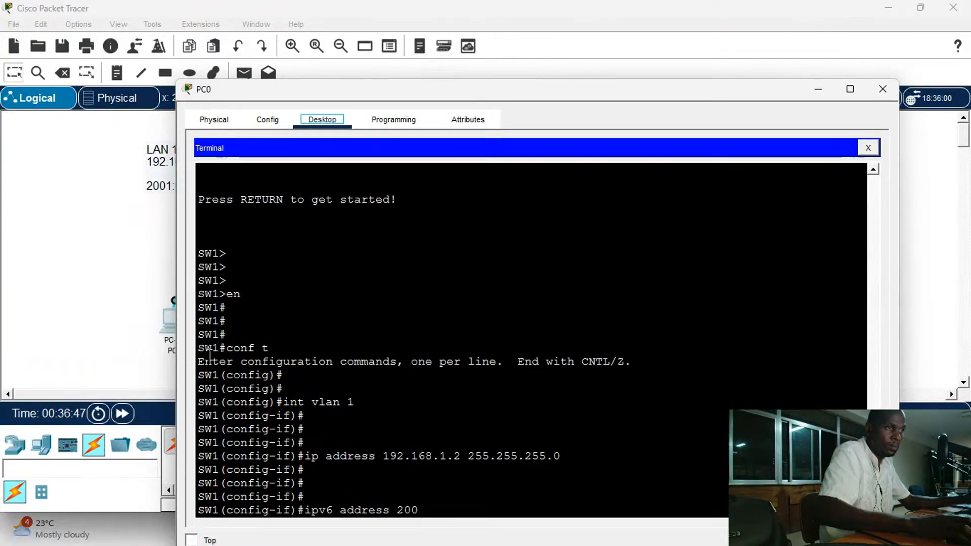
click(468, 478)
text(1)
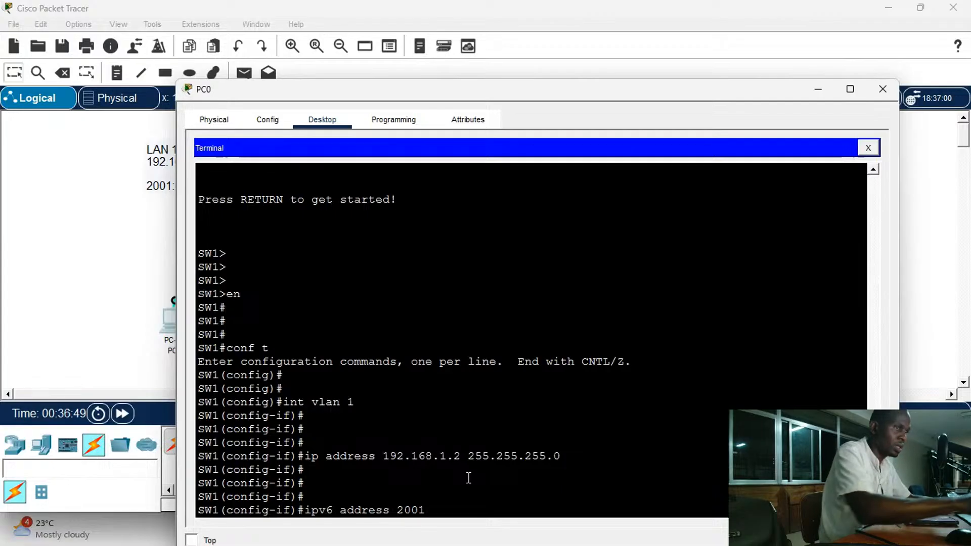
text(:0:0)
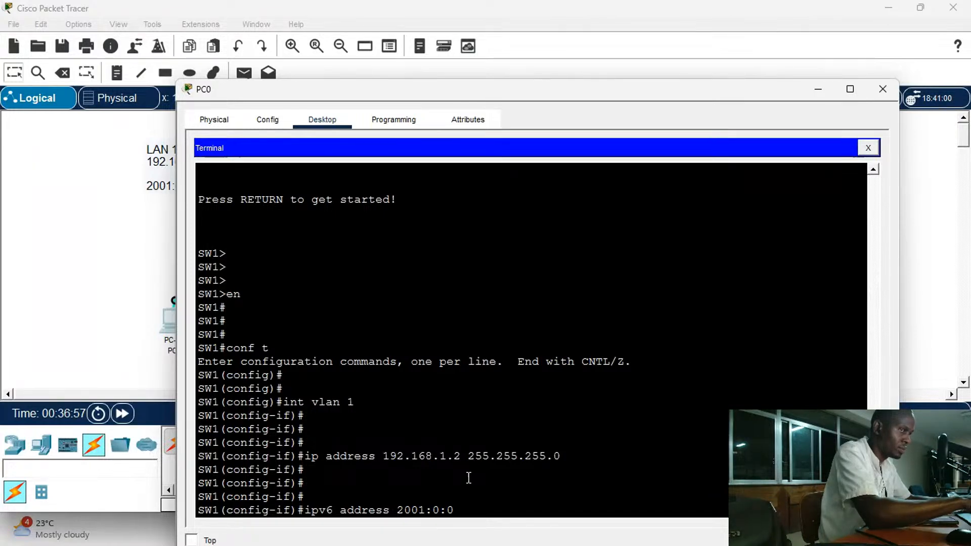
text(:1::2)
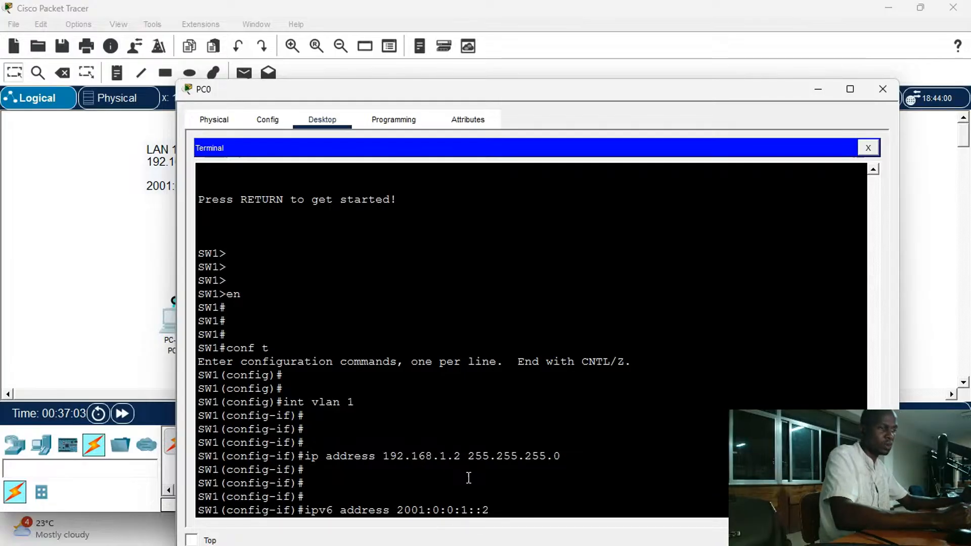
text(/)
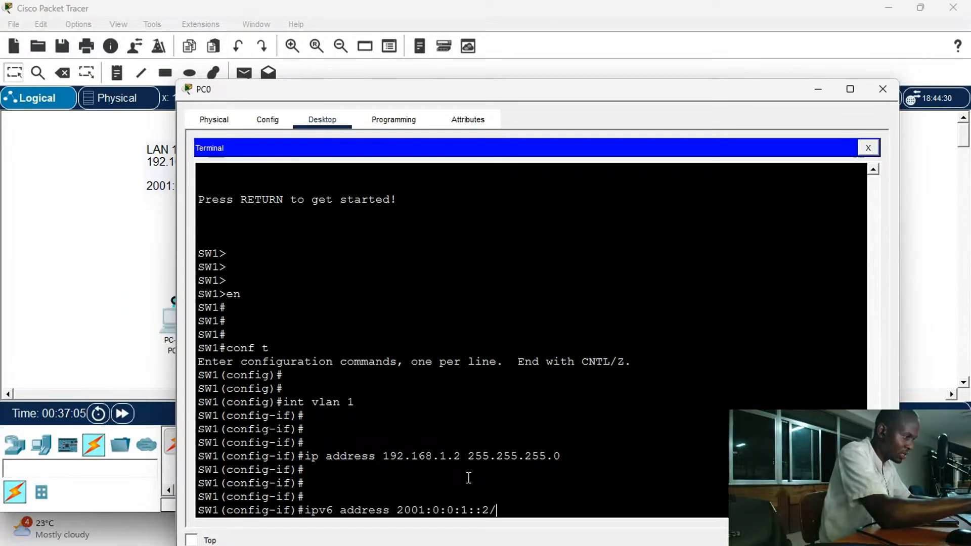
text(64)
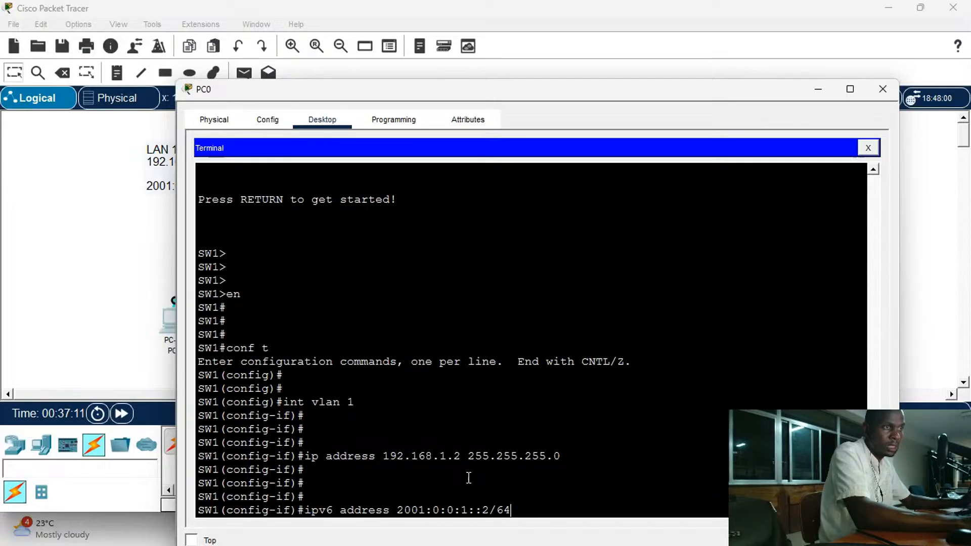
key(Return)
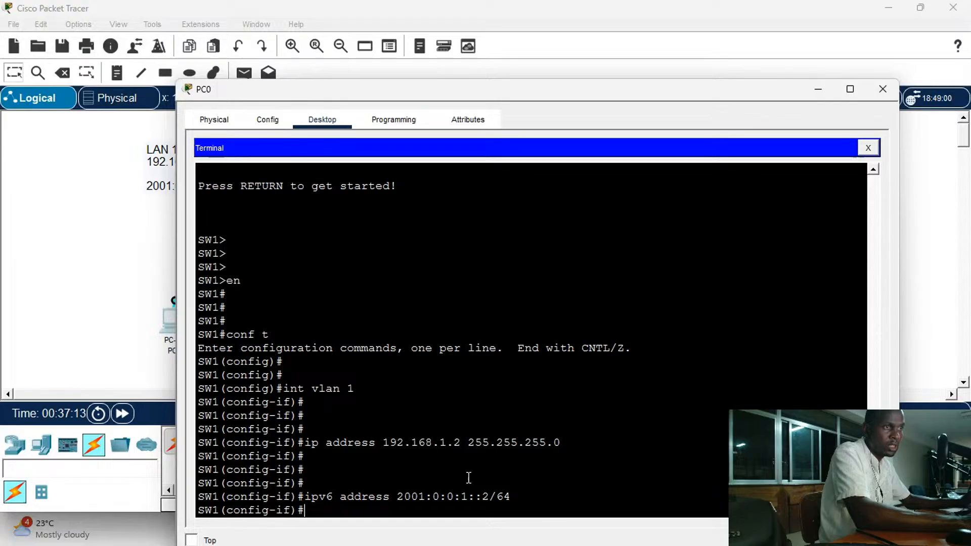
key(Return)
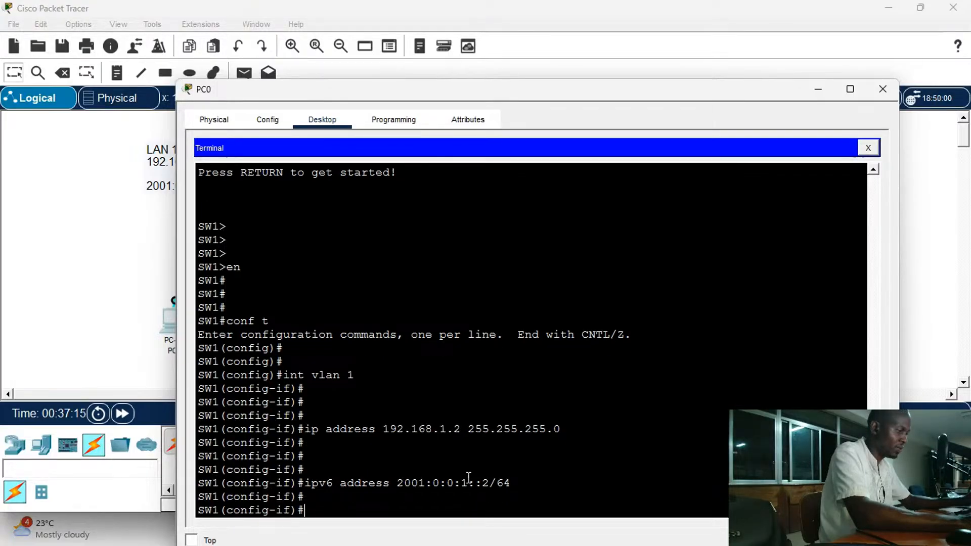
Set fe80::2 as the link-local IPv6 address of the VLAN 1 interface
text(ip)
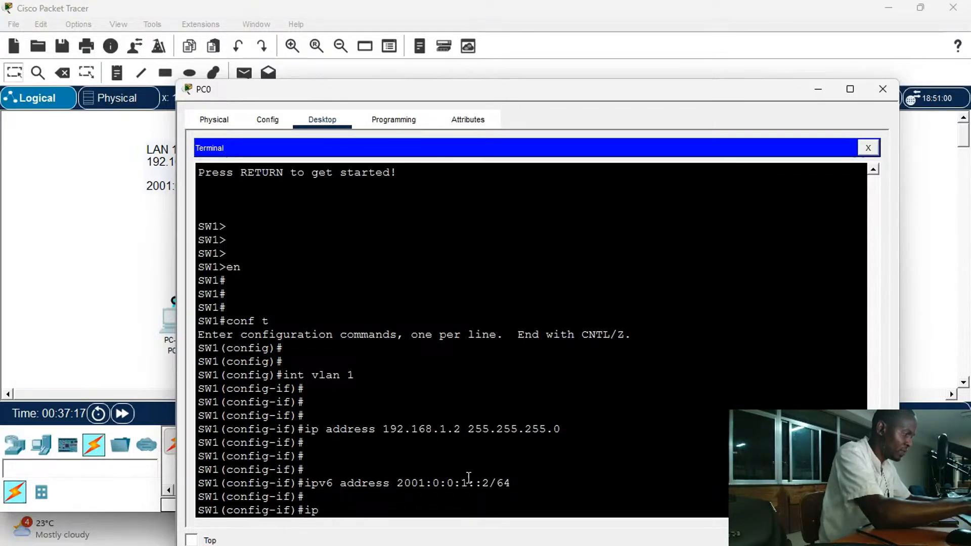
text(v address)
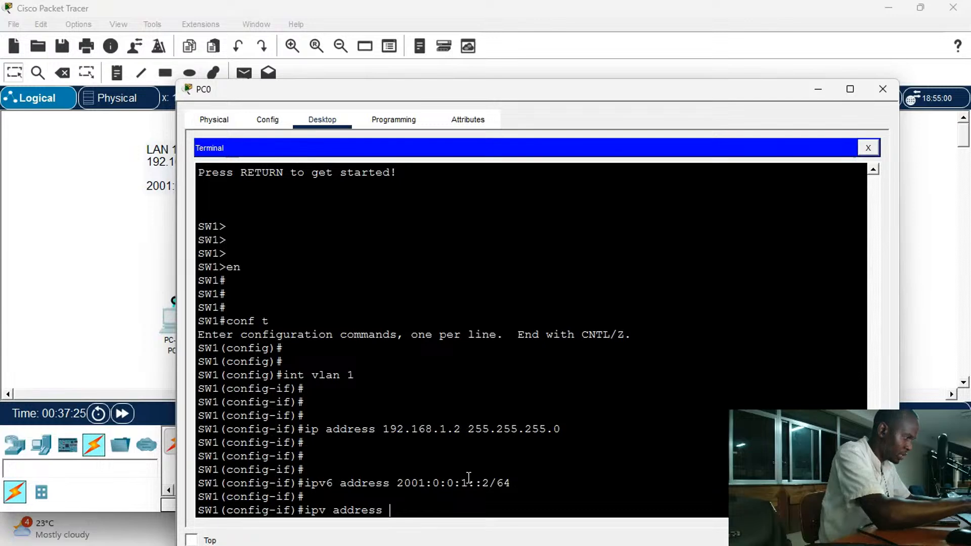
text(fe)
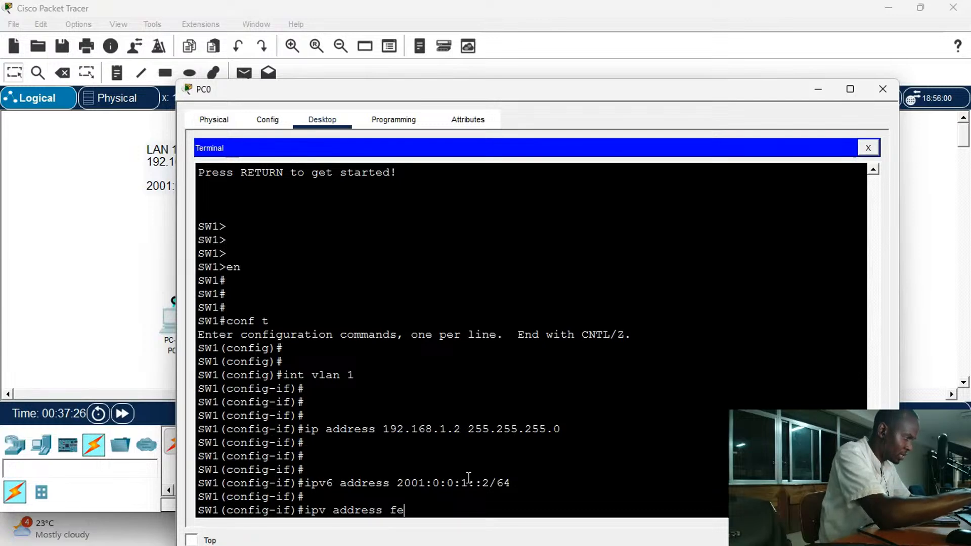
text(80)
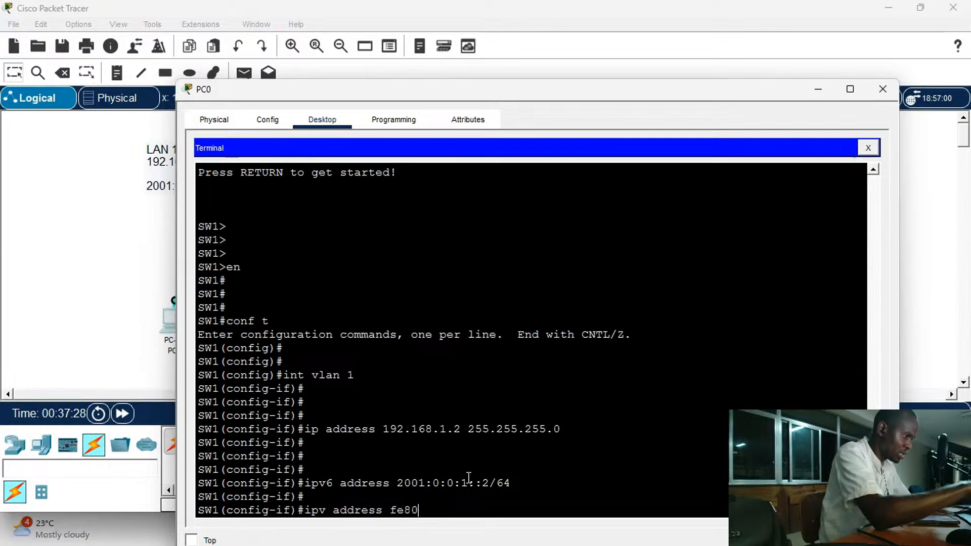
text(::2)
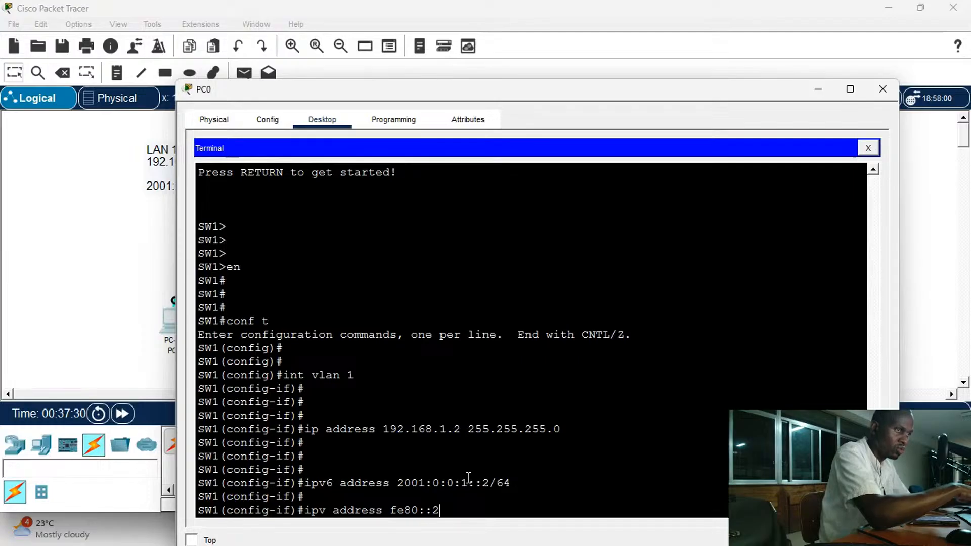
text( li)
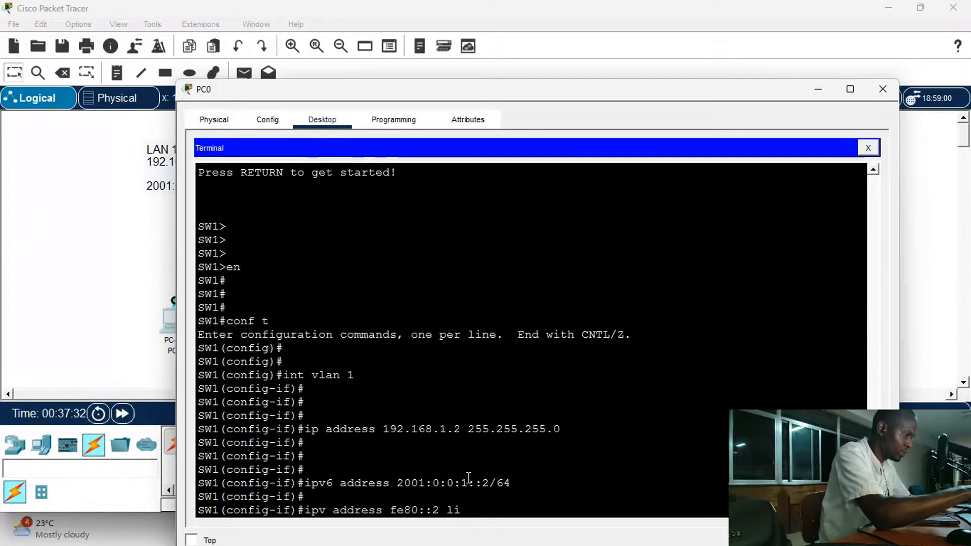
text(nk)
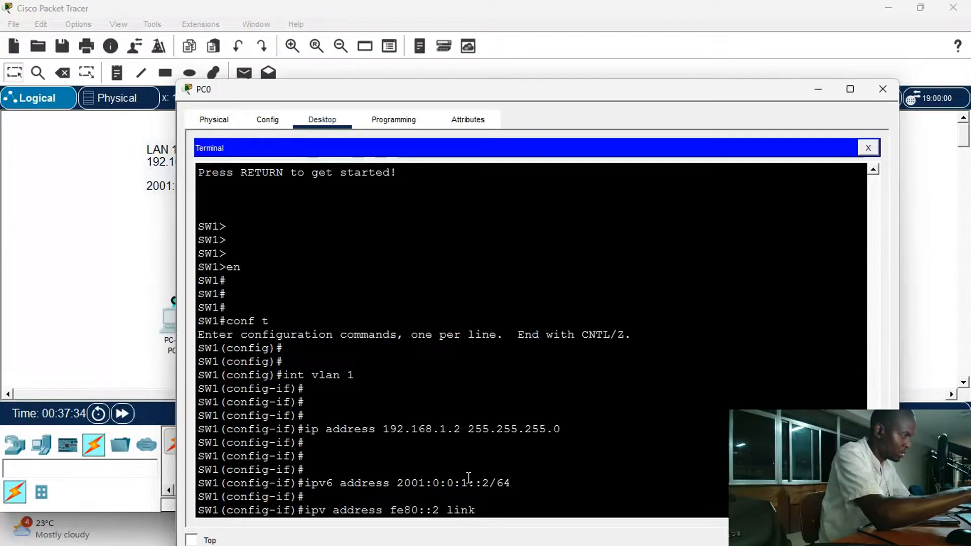
key(Tab)
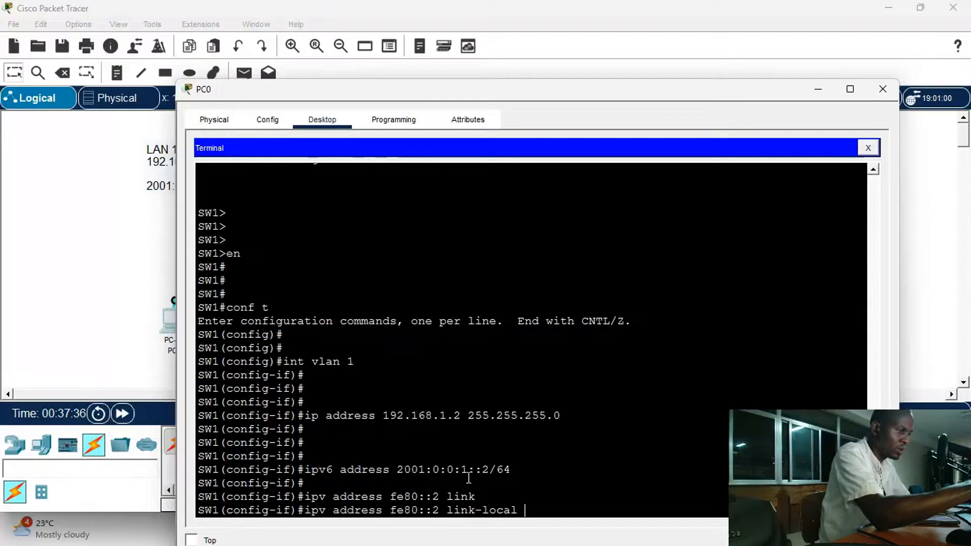
key(Return)
key(Return)
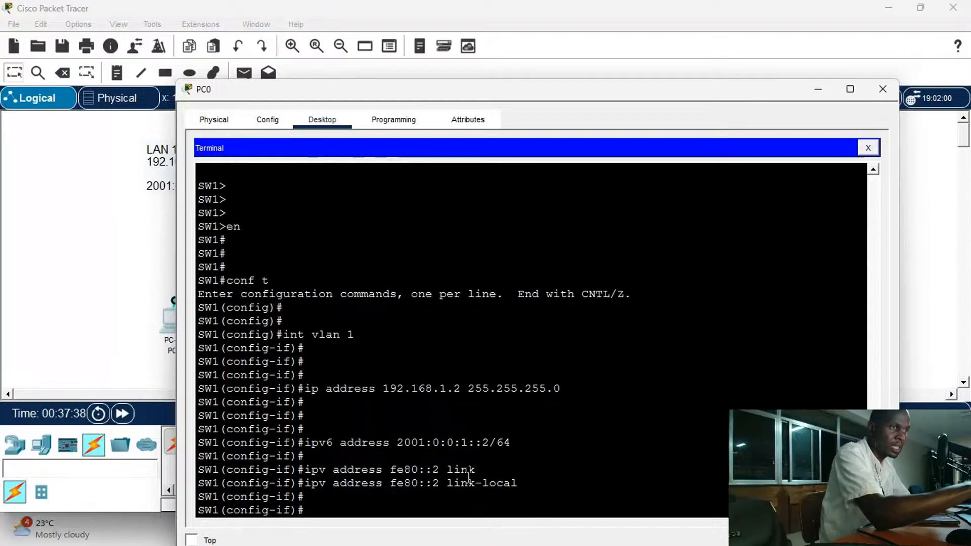
key(Return)
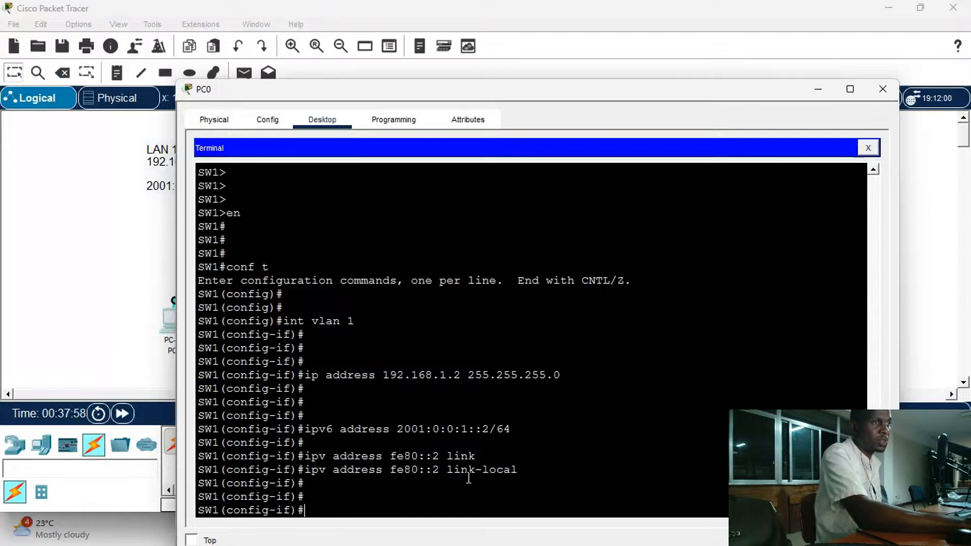
Enable the VLAN 1 interface with the no shut command
text(no)
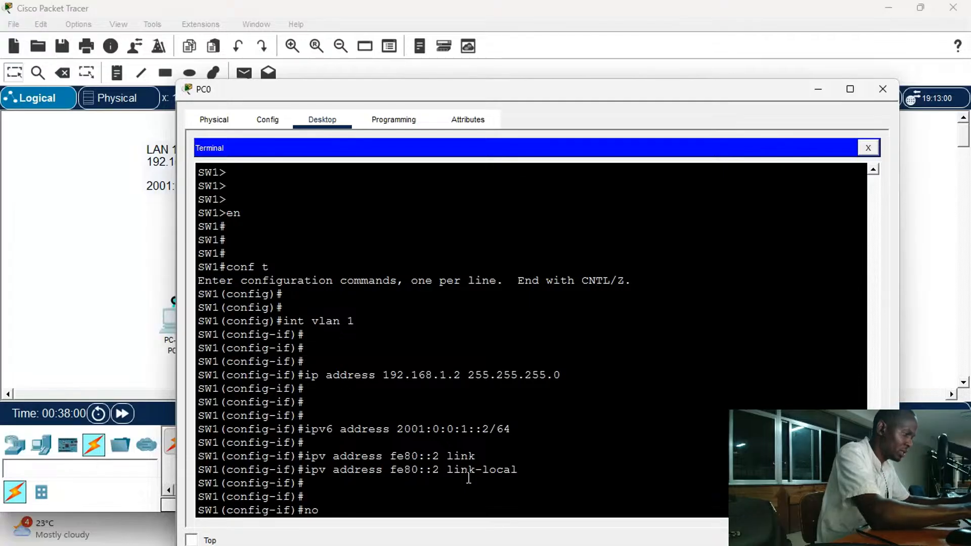
text( shut)
key(Return)
key(Return)
key(Return)
key(Return)
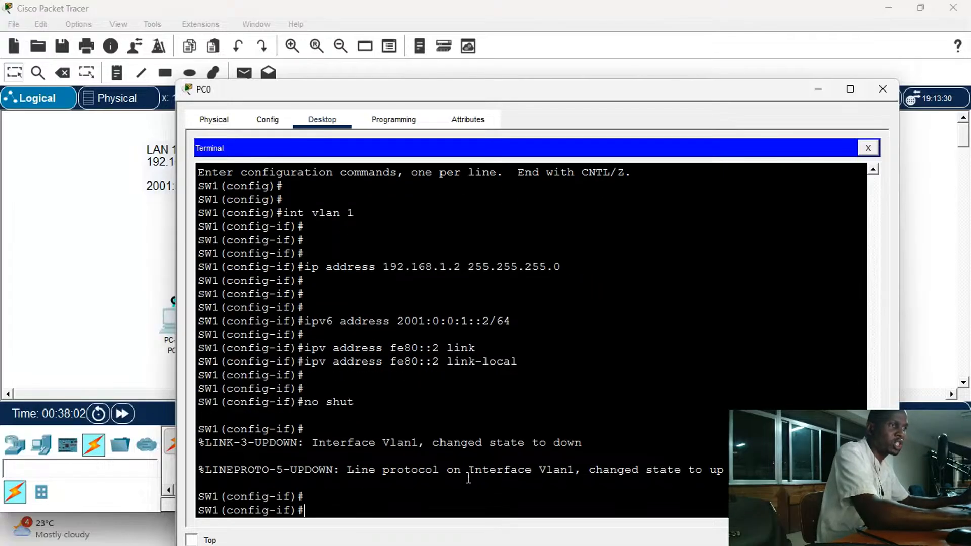
Leave VLAN 1 interface configuration on SW1 and return to global configuration mode
key(Return)
key(Return)
key(Return)
text(exit)
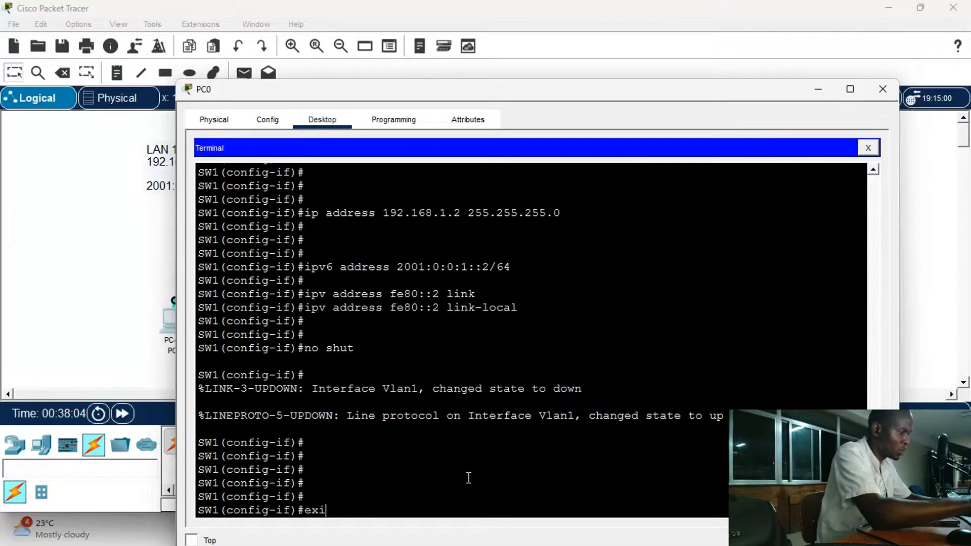
key(Return)
key(Return)
key(Return)
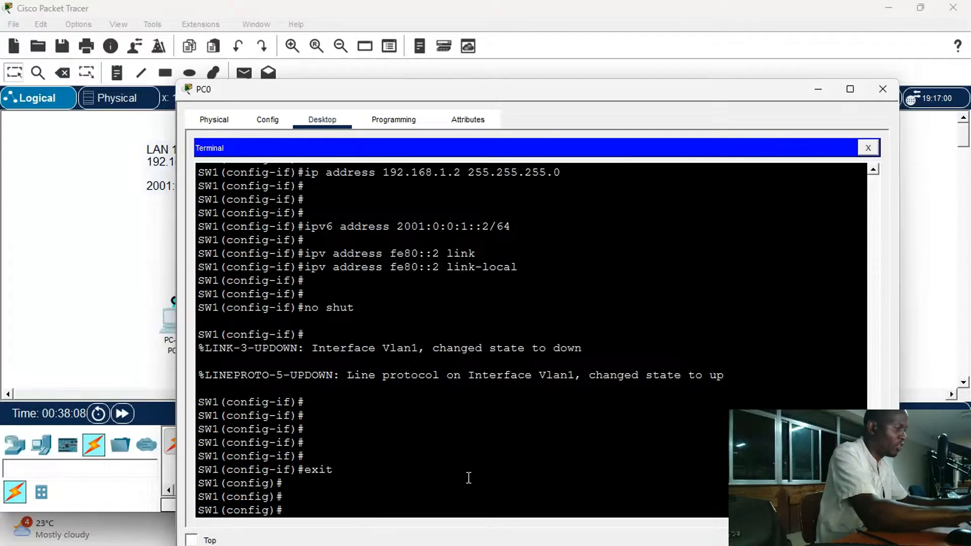
text(de)
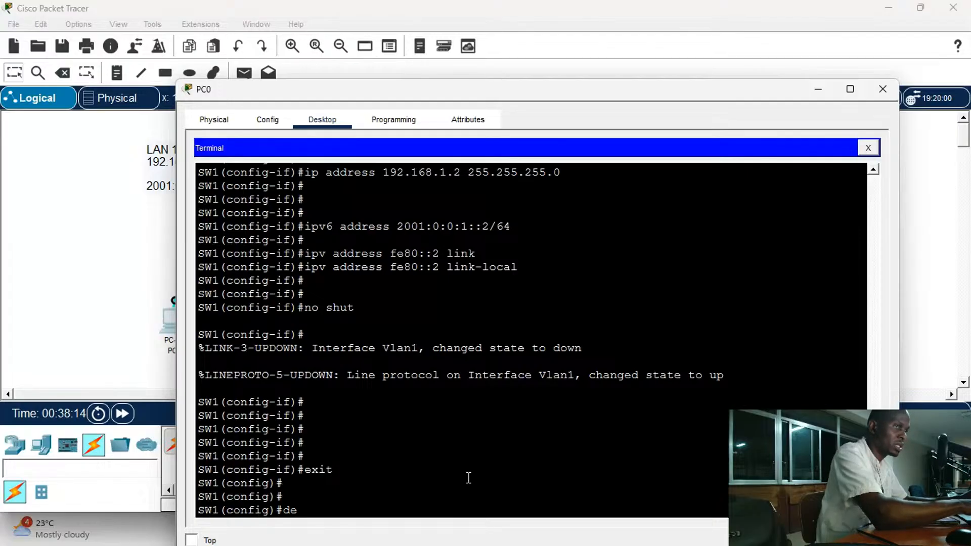
key(Tab)
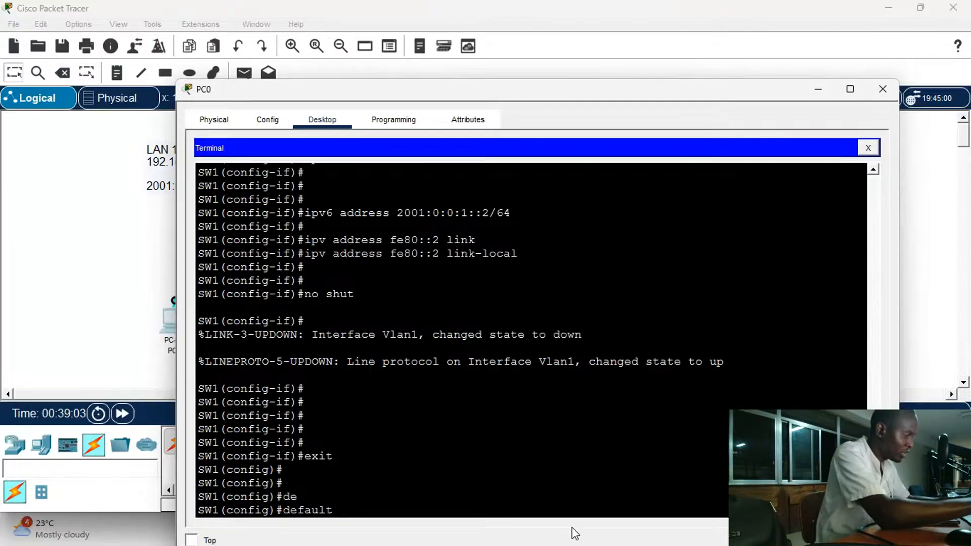
text(192.168.1.1)
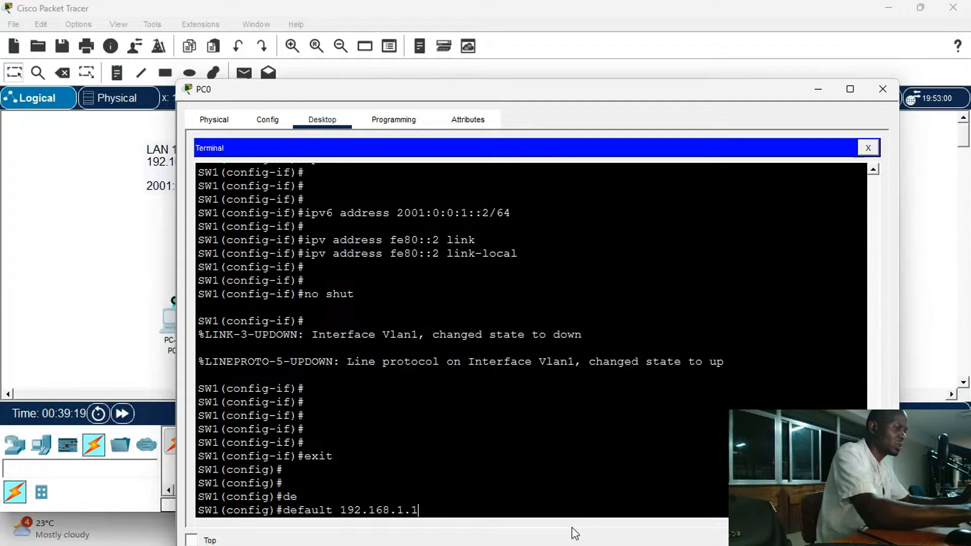
key(BackSpace)
key(BackSpace)
key(BackSpace)
key(BackSpace)
key(BackSpace)
key(BackSpace)
key(BackSpace)
key(BackSpace)
key(BackSpace)
key(BackSpace)
key(BackSpace)
key(BackSpace)
key(BackSpace)
key(BackSpace)
key(BackSpace)
key(BackSpace)
key(BackSpace)
key(BackSpace)
key(BackSpace)
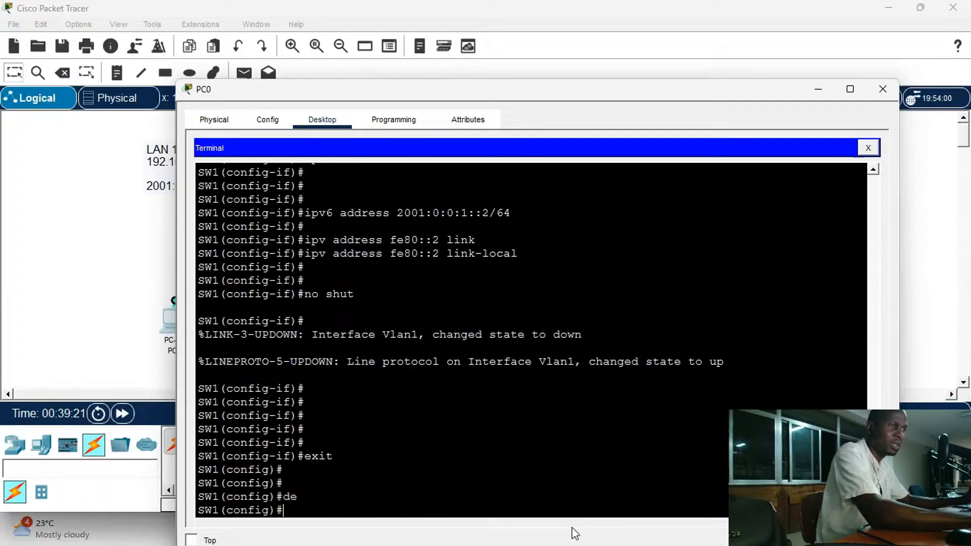
Set 192.168.1.1 as the IPv4 default gateway of SW1 with the ip default-gateway command
text(i)
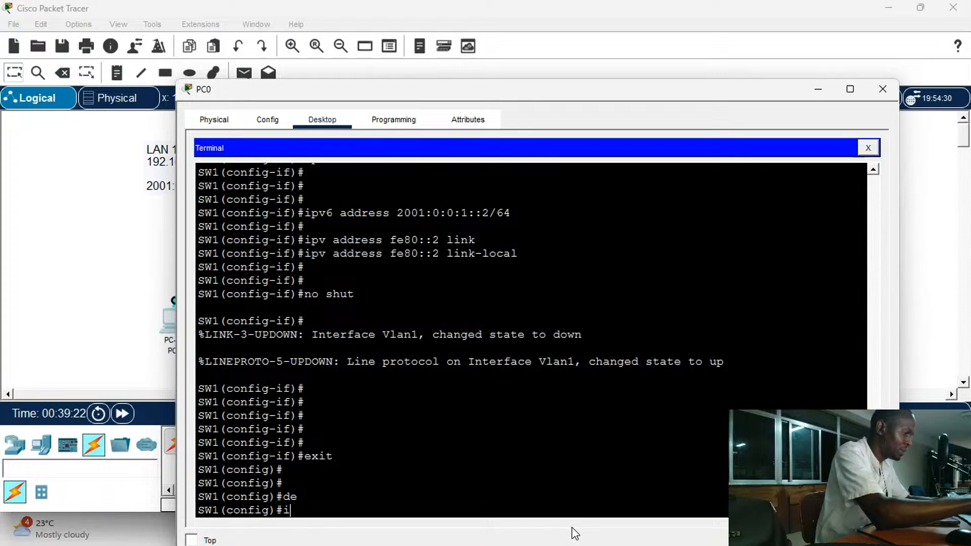
text(p)
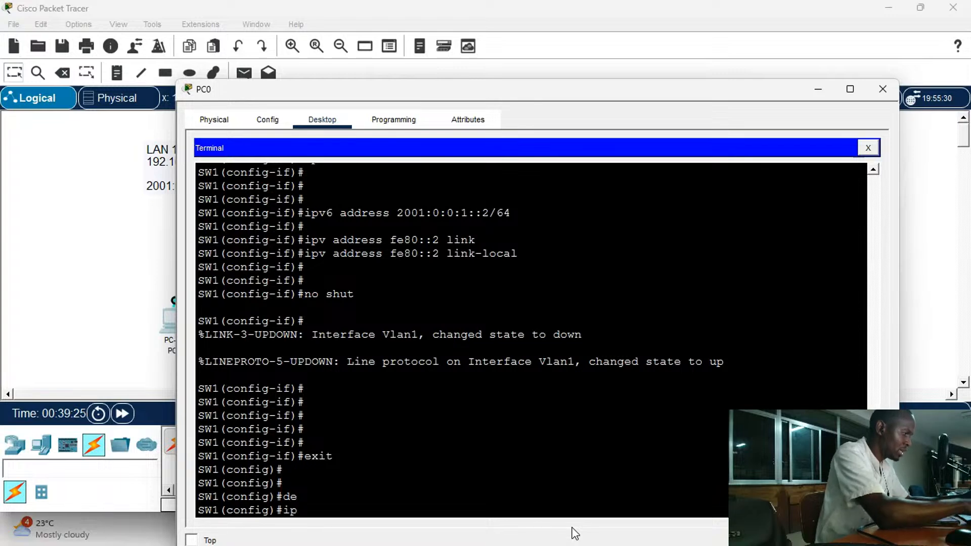
text( de)
key(Tab)
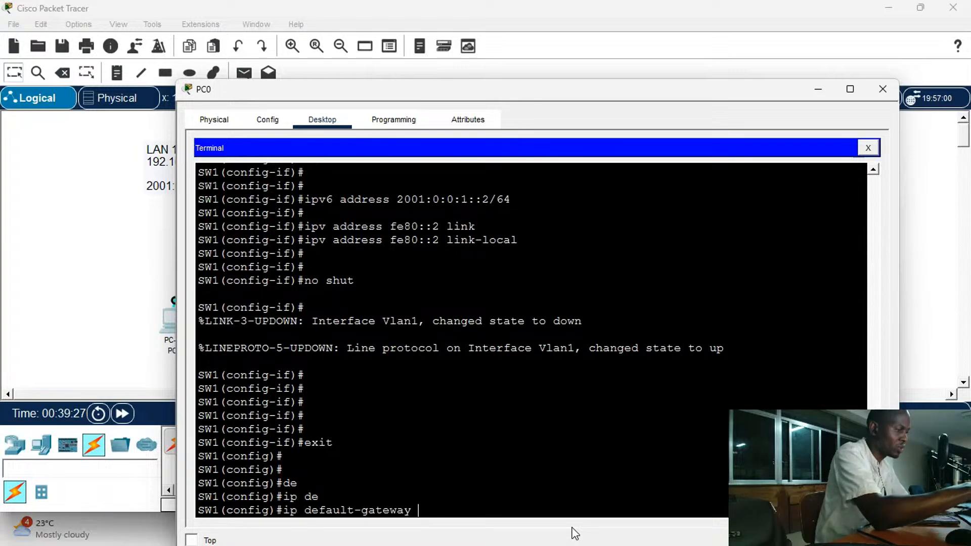
text(192.168)
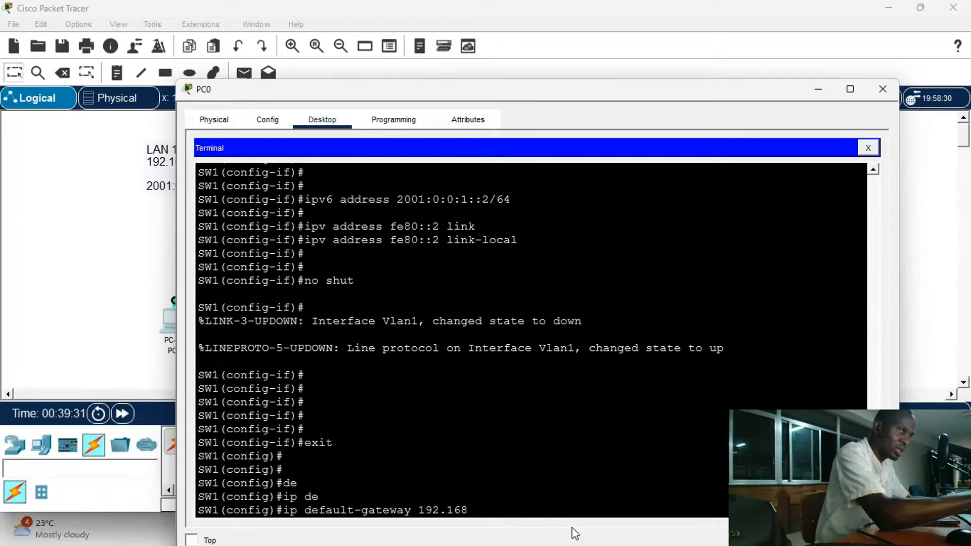
text(.1.1)
key(Return)
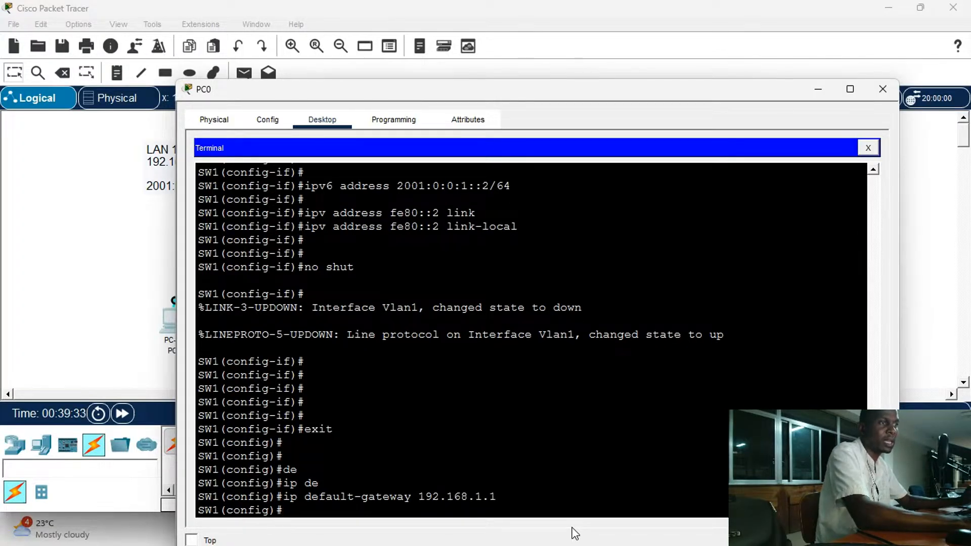
key(Return)
key(Return)
key(Return)
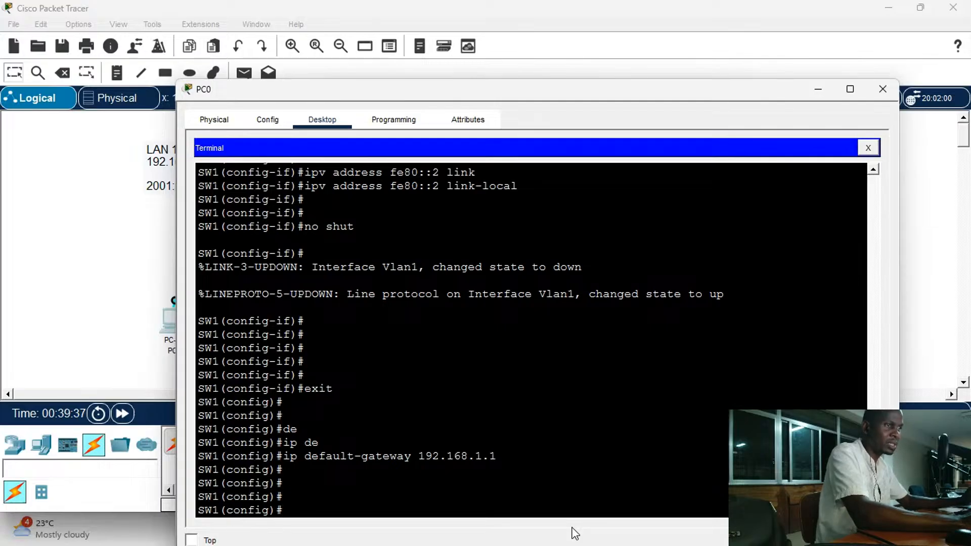
text(ipv)
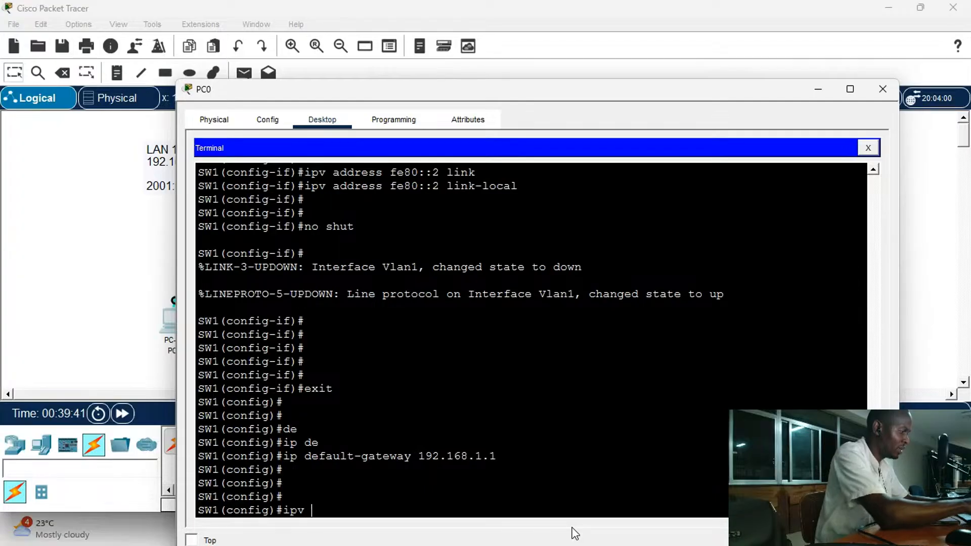
text( de)
key(Tab)
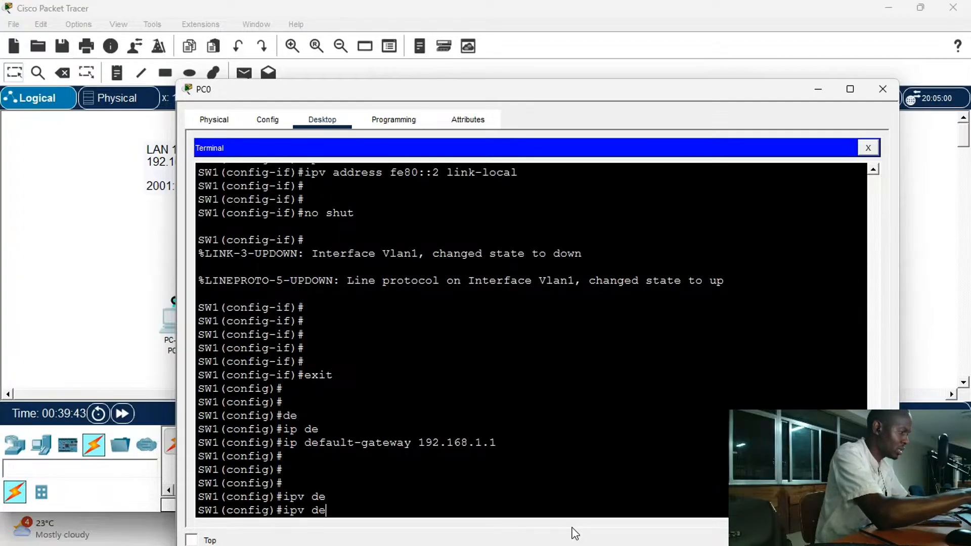
text(f)
key(Tab)
key(BackSpace)
key(BackSpace)
key(BackSpace)
key(BackSpace)
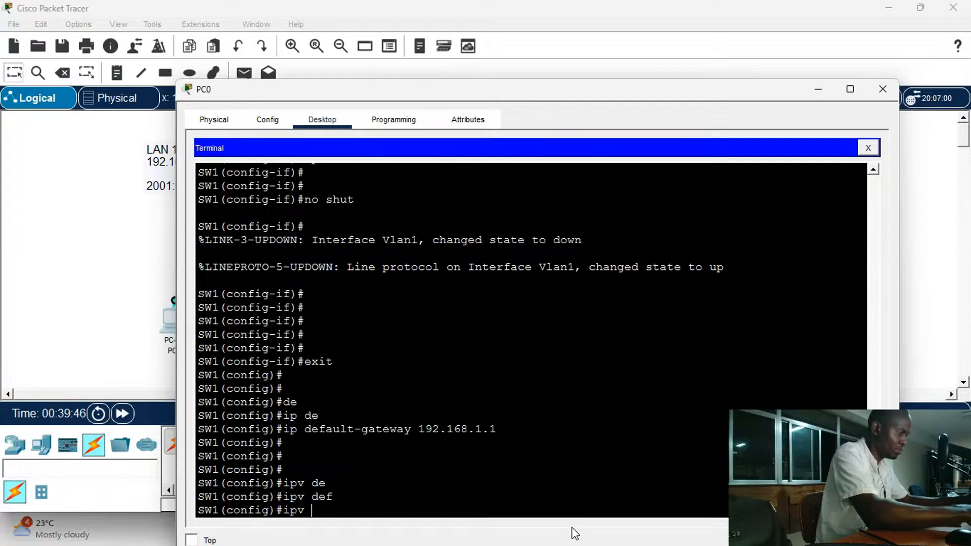
List the ipv6 command options in SW1's global configuration mode and clear the command line
text(6)
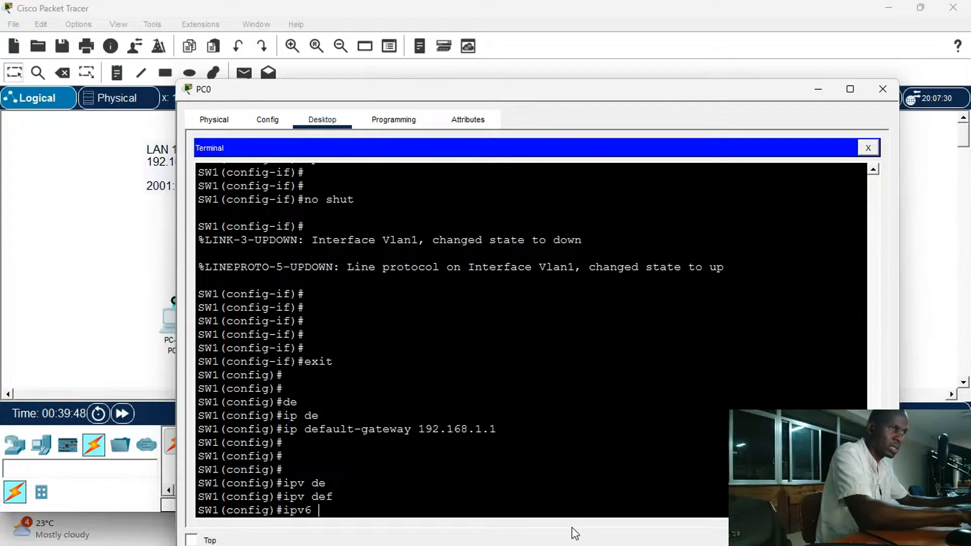
text( ?)
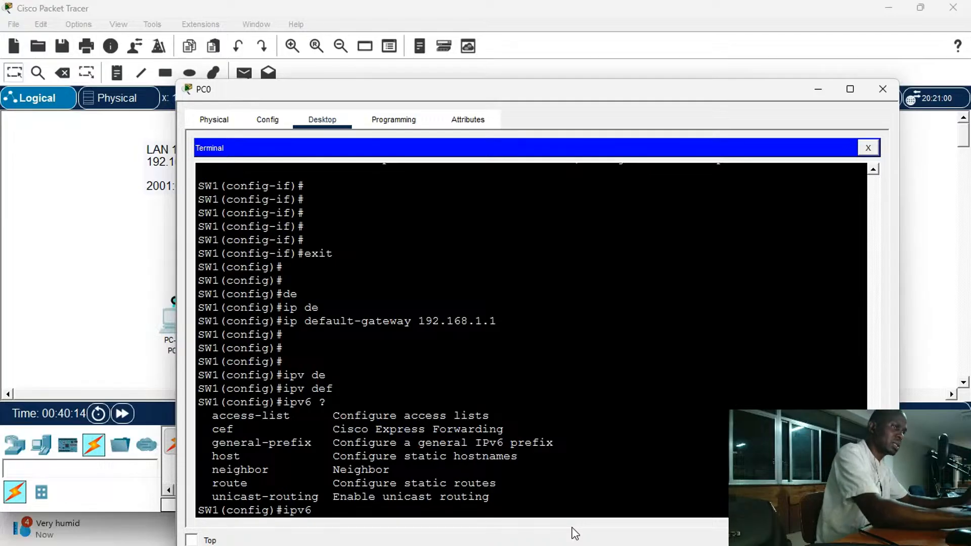
key(BackSpace)
key(BackSpace)
key(BackSpace)
key(BackSpace)
key(Return)
key(Return)
key(Return)
key(Return)
key(Return)
key(Return)
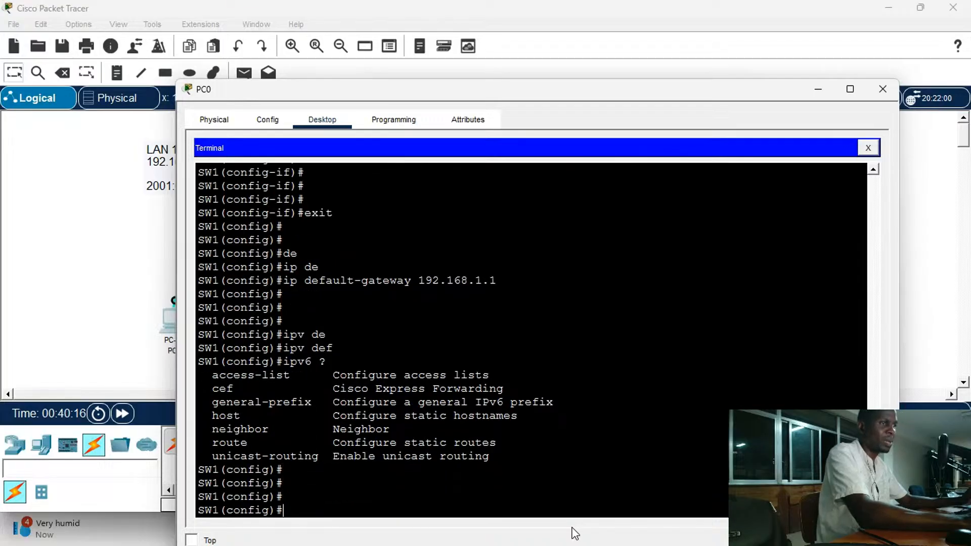
key(Return)
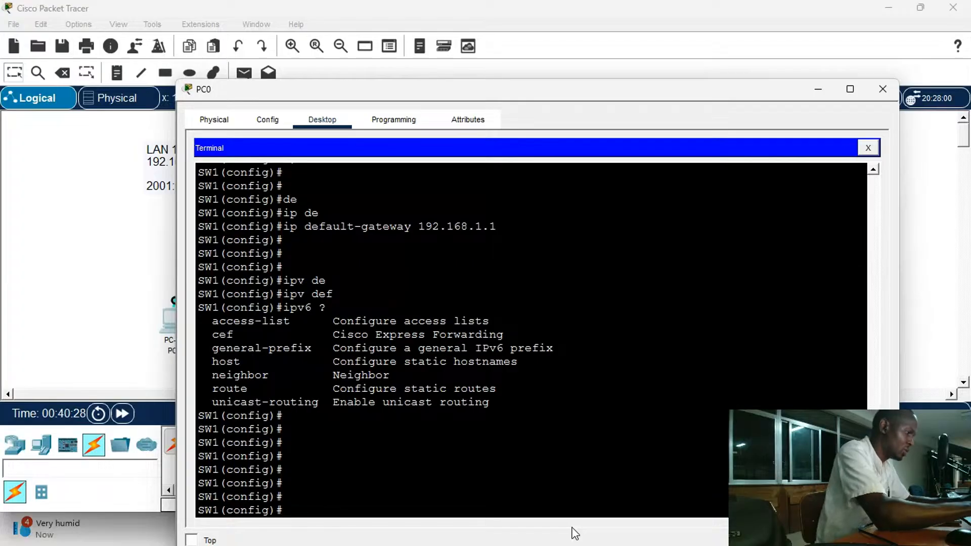
Enable IPv6 unicast routing on SW1 with the ipv6 unicast-routing command
text(pv6 un)
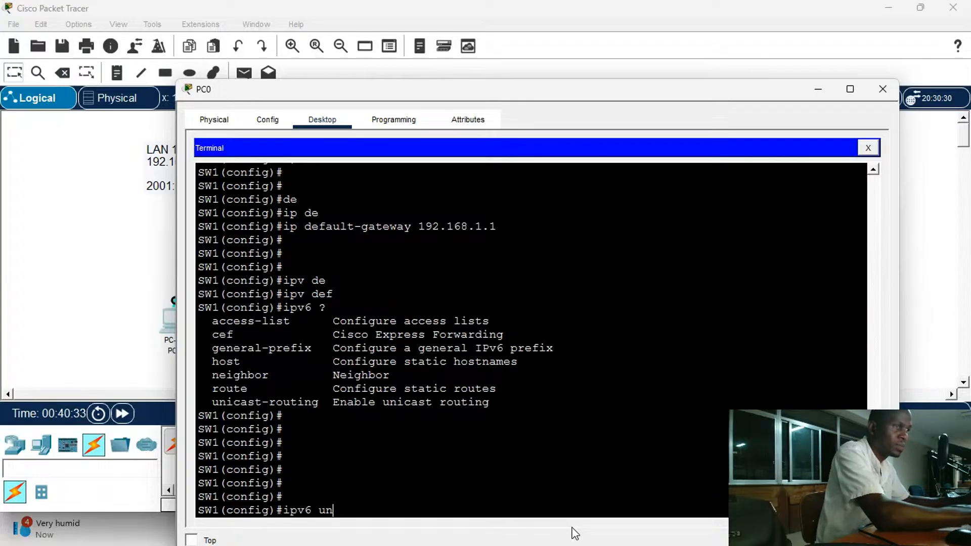
key(Tab)
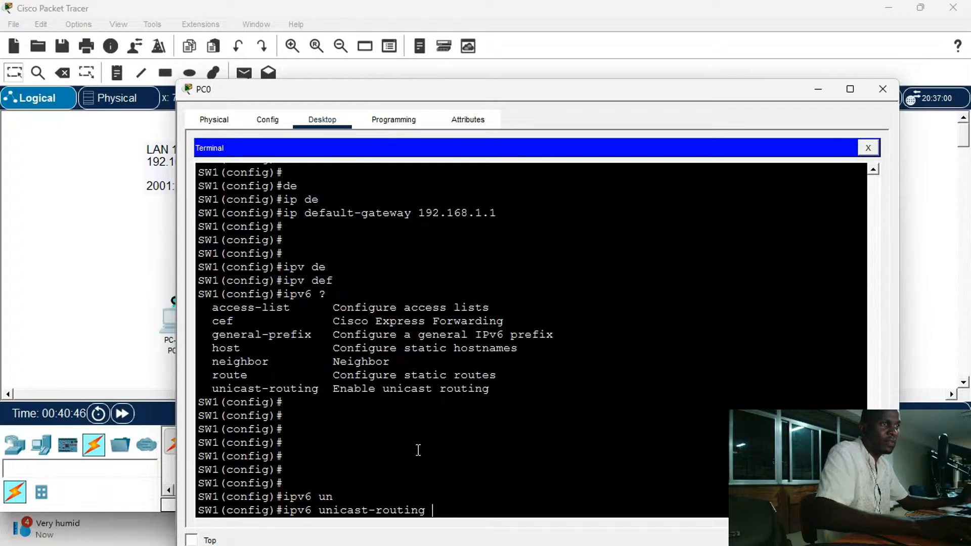
drag(433, 511, 280, 512)
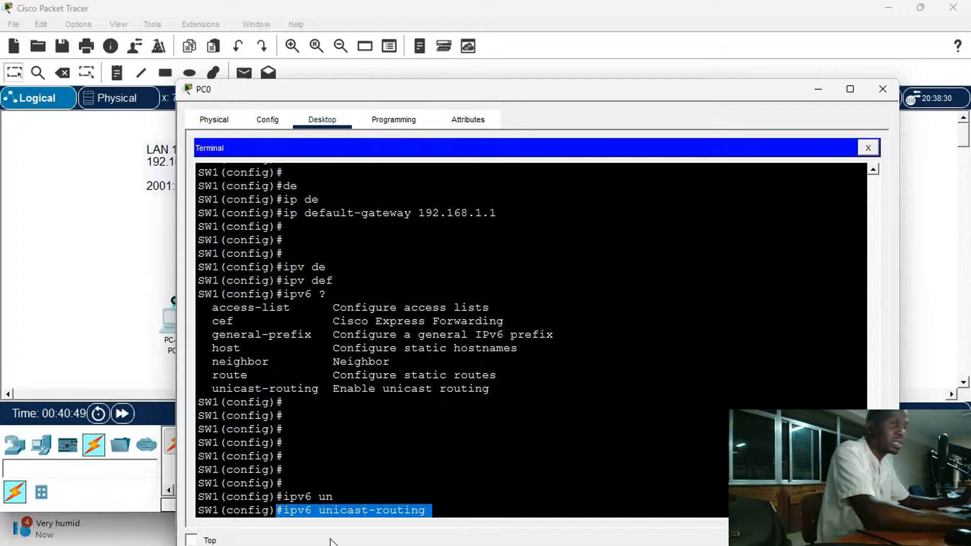
key(Return)
key(Return)
key(Return)
key(Return)
key(Return)
key(Return)
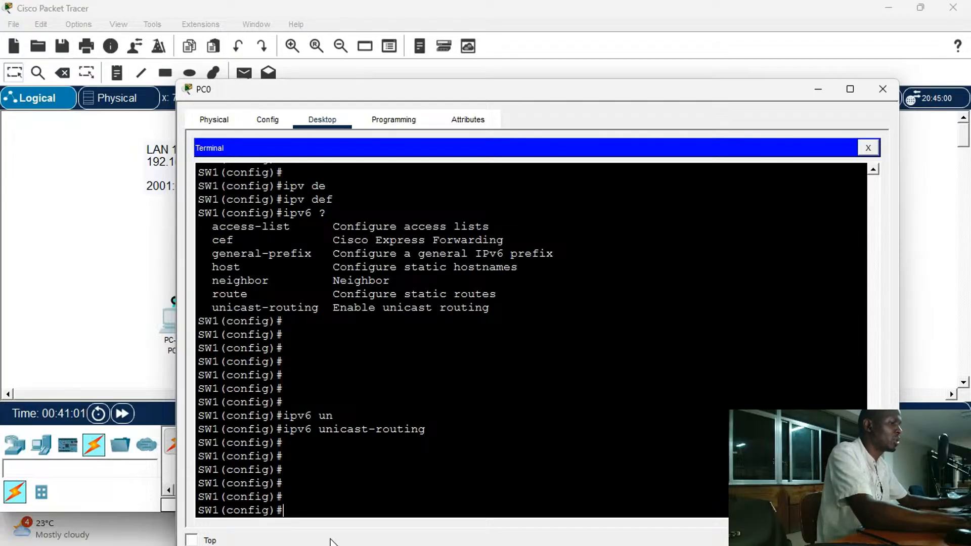
key(Return)
key(Return)
key(Return)
key(Return)
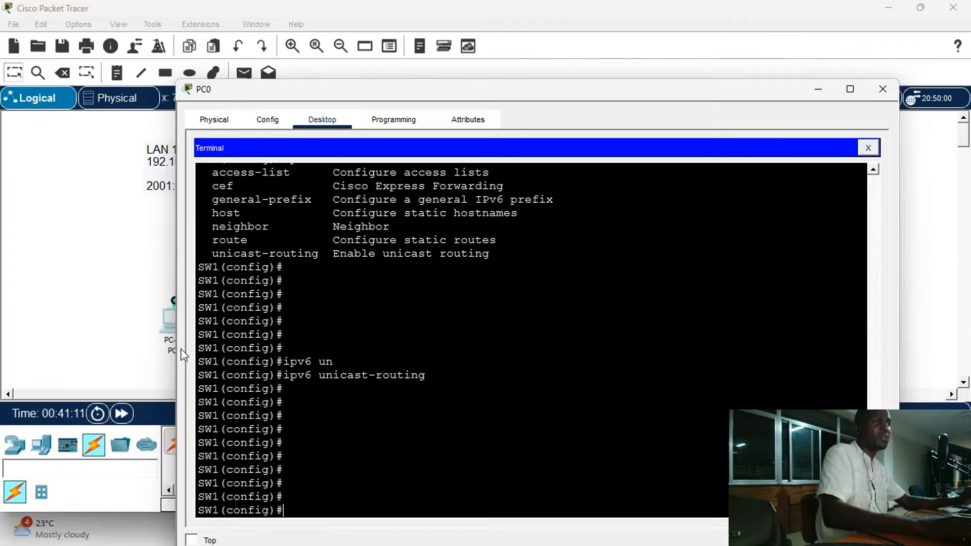
Move the switch end of PC0's console cable from Switch0 to the Console port of Router0
click(138, 240)
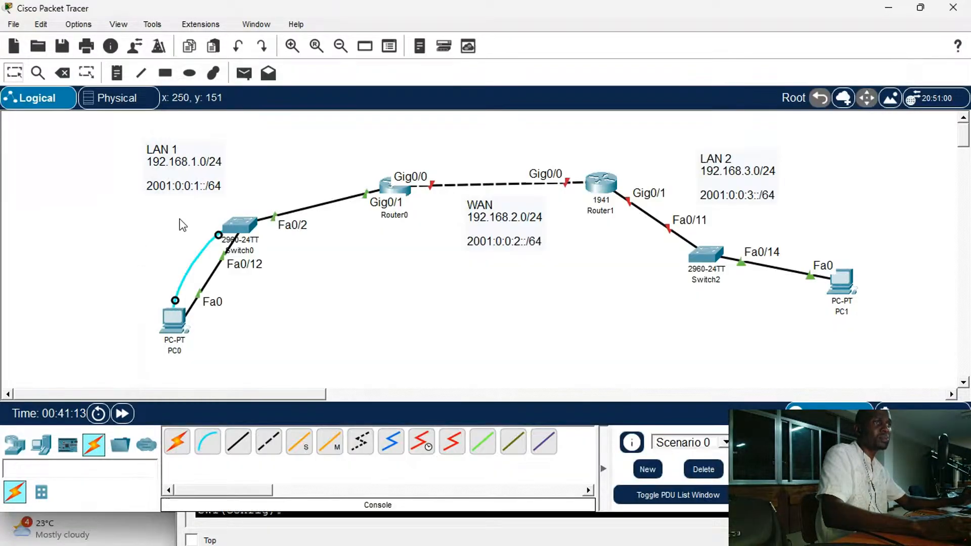
click(218, 235)
click(394, 192)
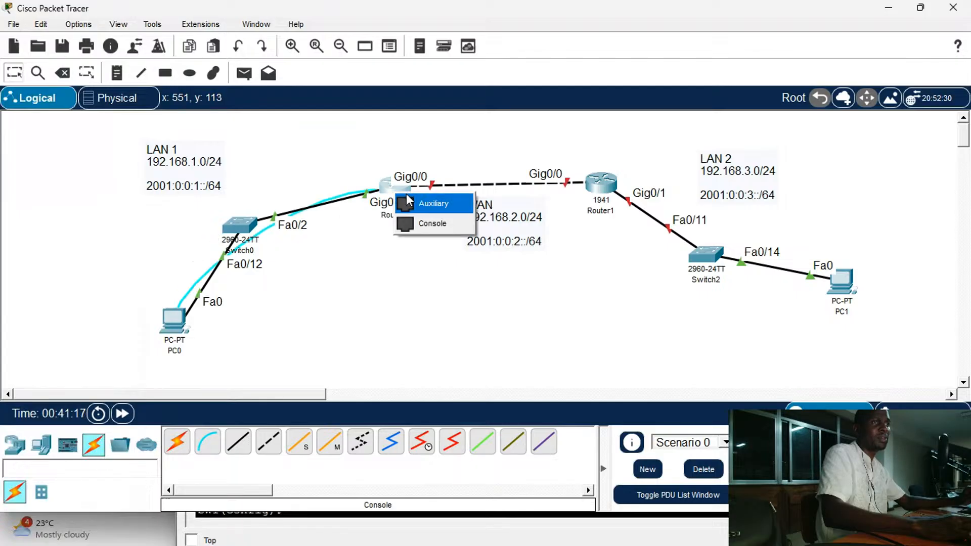
click(435, 224)
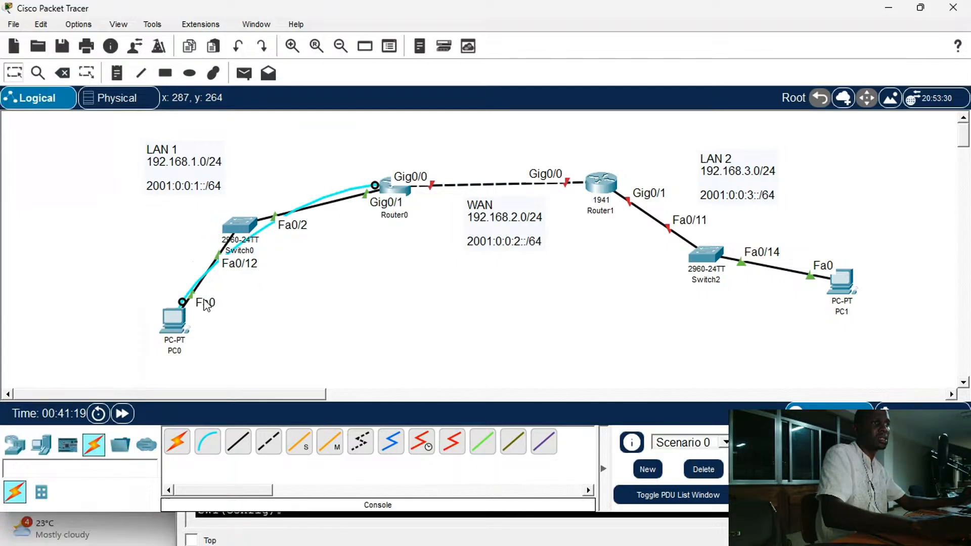
Restart PC0's terminal session with the default port settings to reach the console of router R1
click(173, 316)
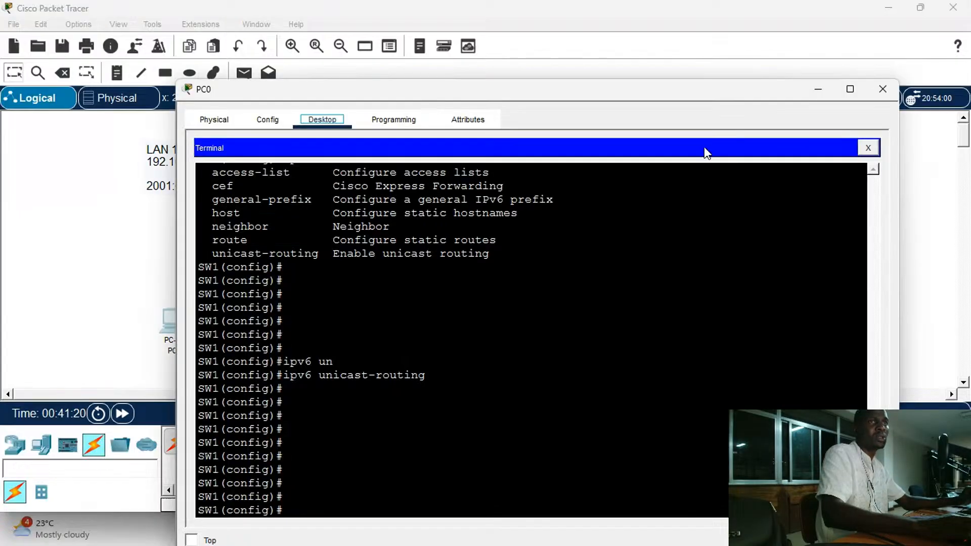
click(868, 148)
click(524, 190)
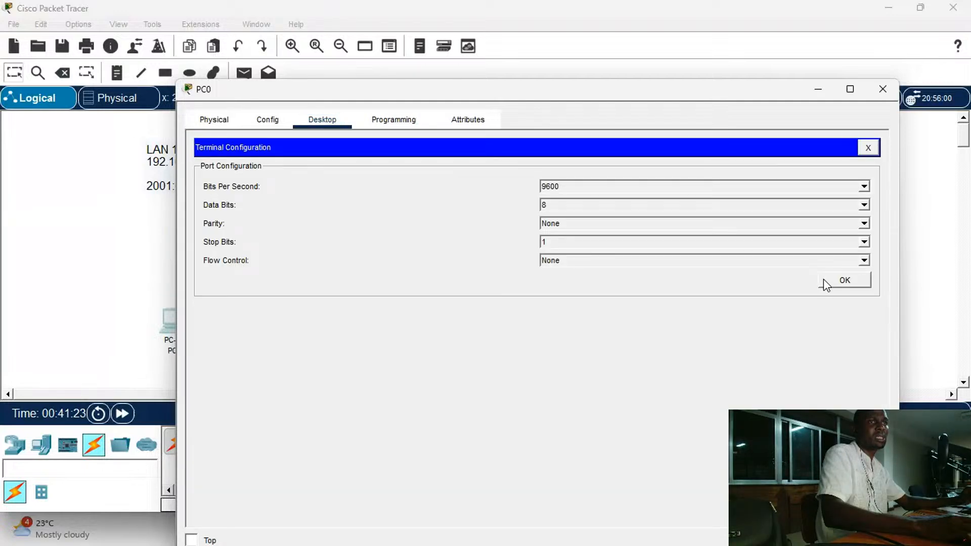
click(843, 280)
key(Return)
key(Return)
key(Return)
key(Return)
key(Return)
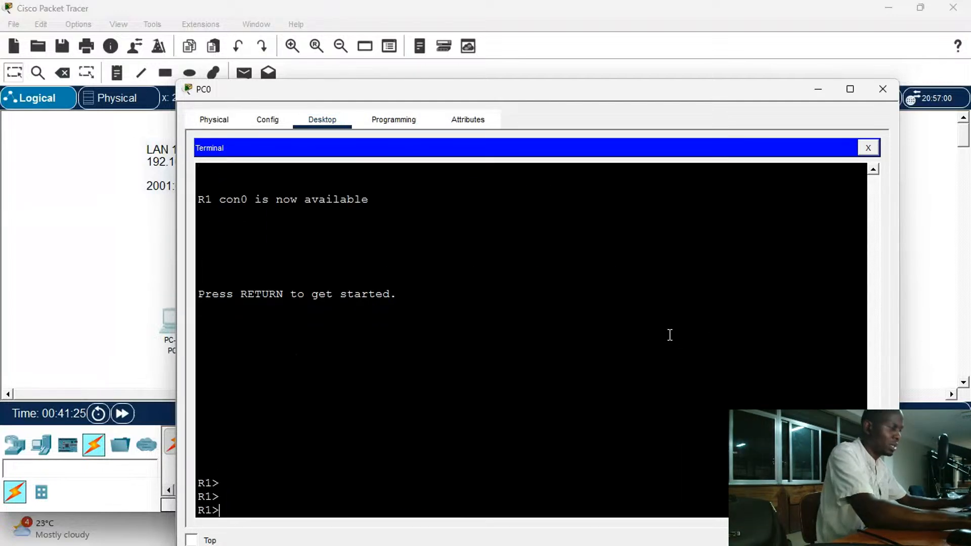
Enter privileged mode and global configuration mode on router R1
text(en)
key(Return)
key(Return)
text(conf t)
key(Return)
key(Return)
key(Return)
key(Return)
Enable IPv6 unicast routing on router R1 with the ipv6 unicast-routing command
text(ipv6 un)
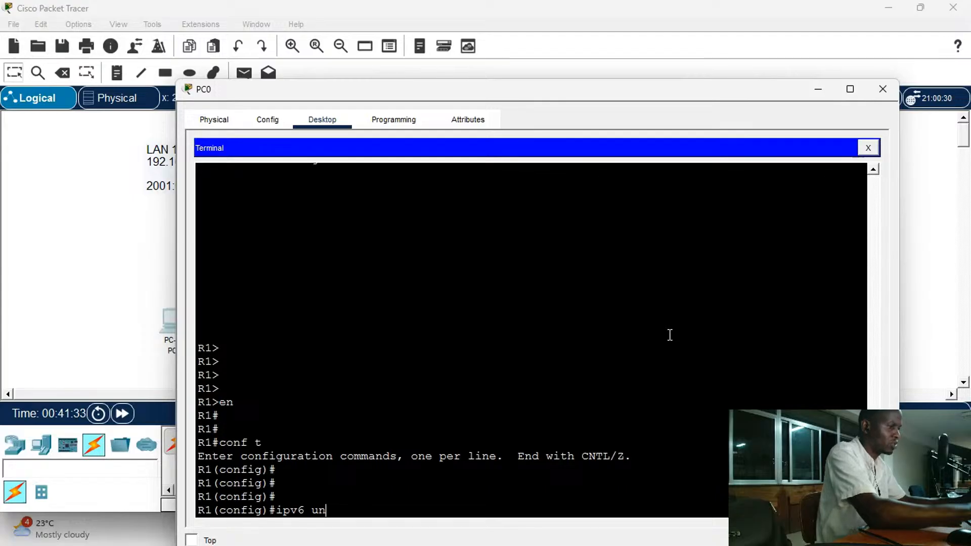
key(Tab)
key(Return)
key(Return)
key(Return)
key(Return)
key(Return)
key(Return)
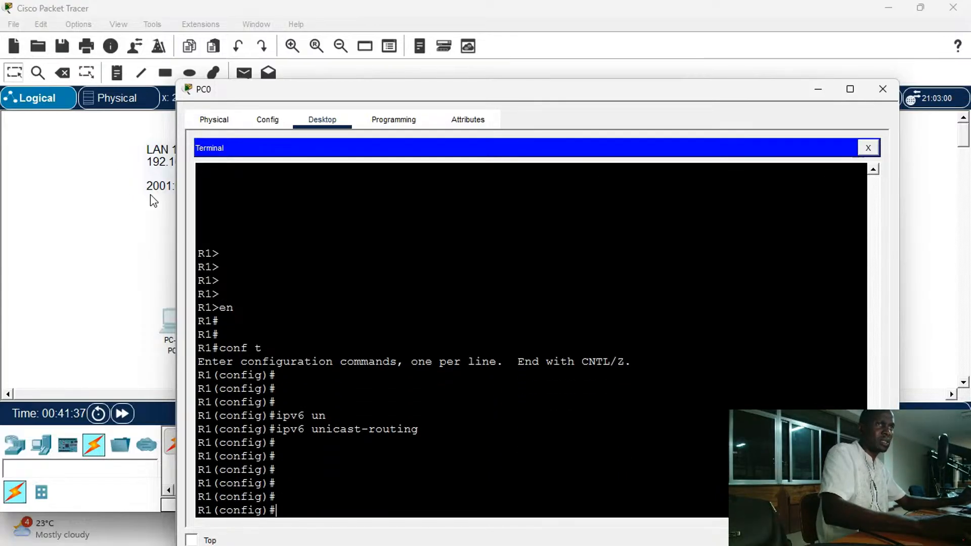
Give PC0 the static IPv4 address 192.168.1.3, subnet mask 255.255.255.0 and default gateway 192.168.1.1
click(867, 149)
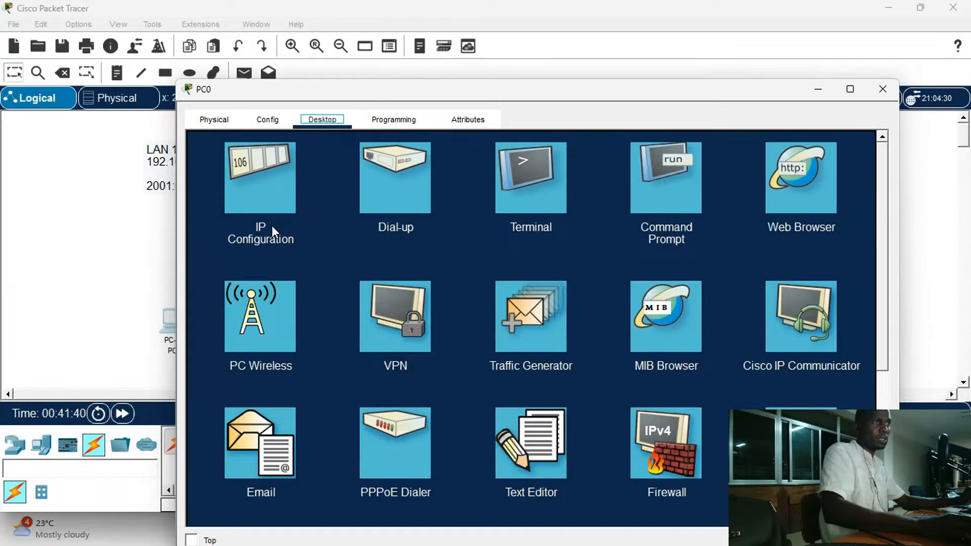
click(269, 204)
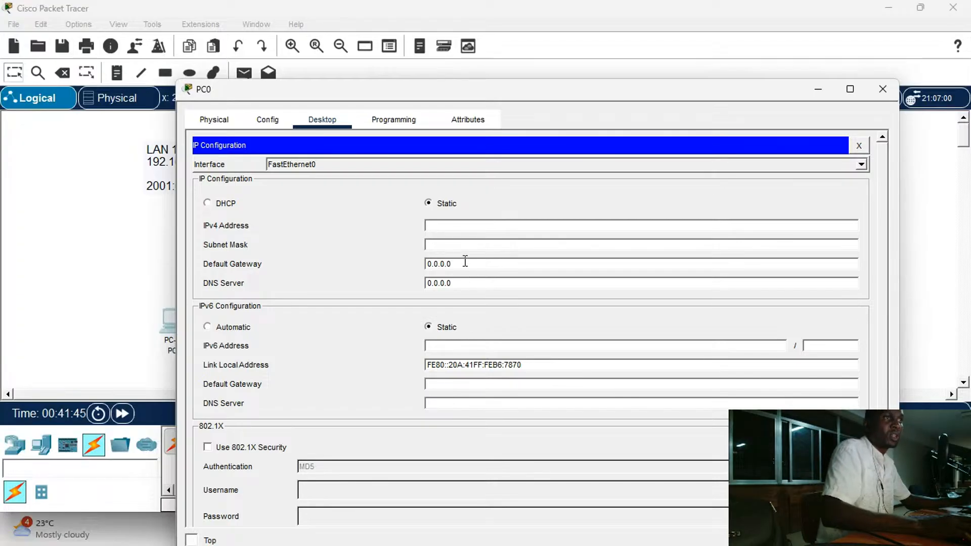
click(441, 227)
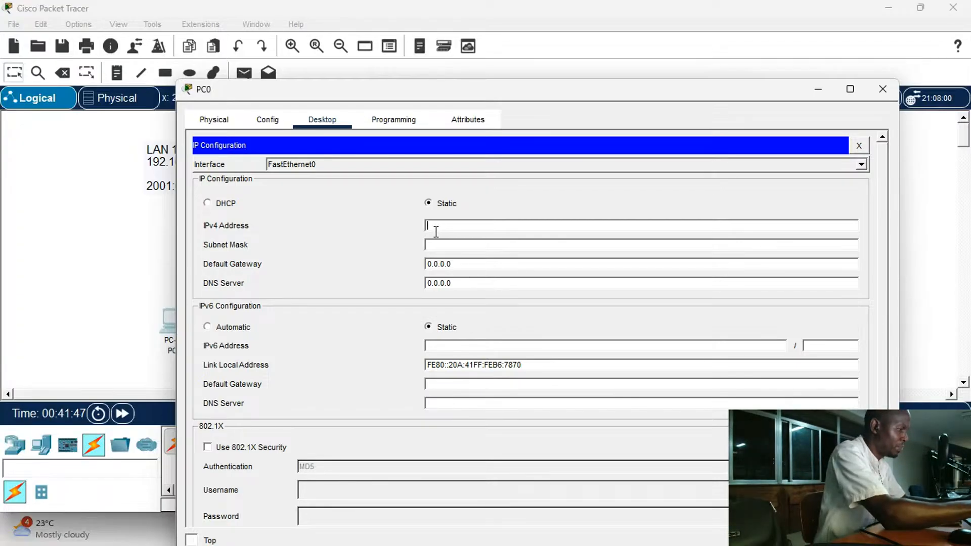
text(19)
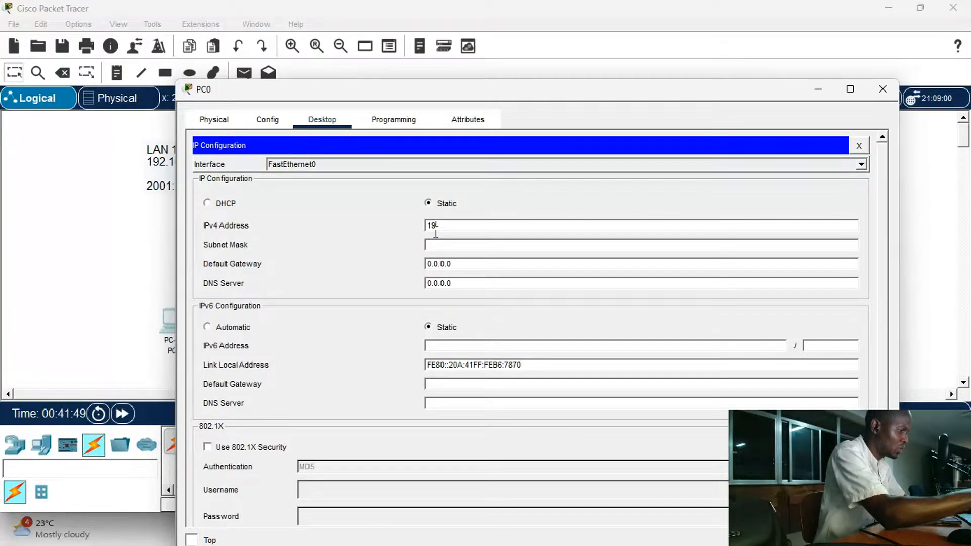
text(2.168.1.3)
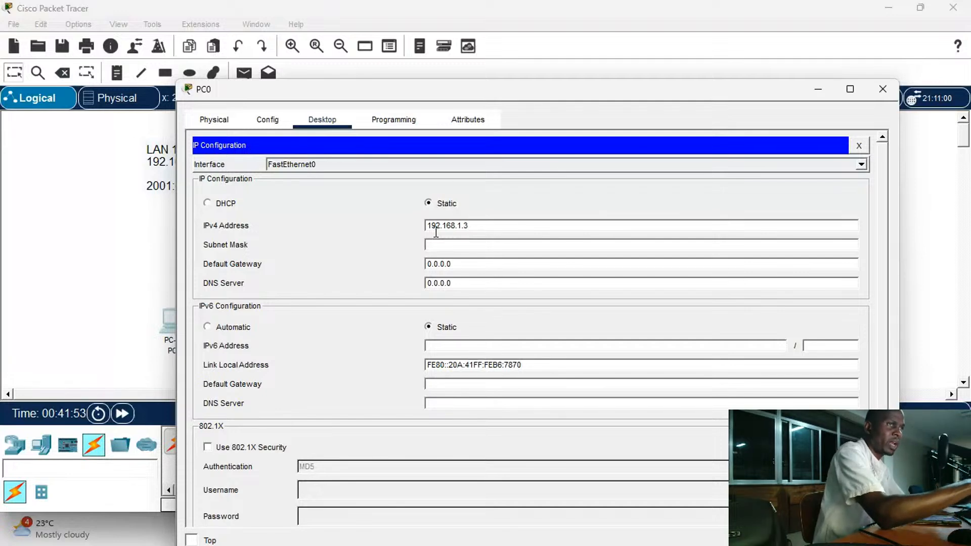
click(455, 265)
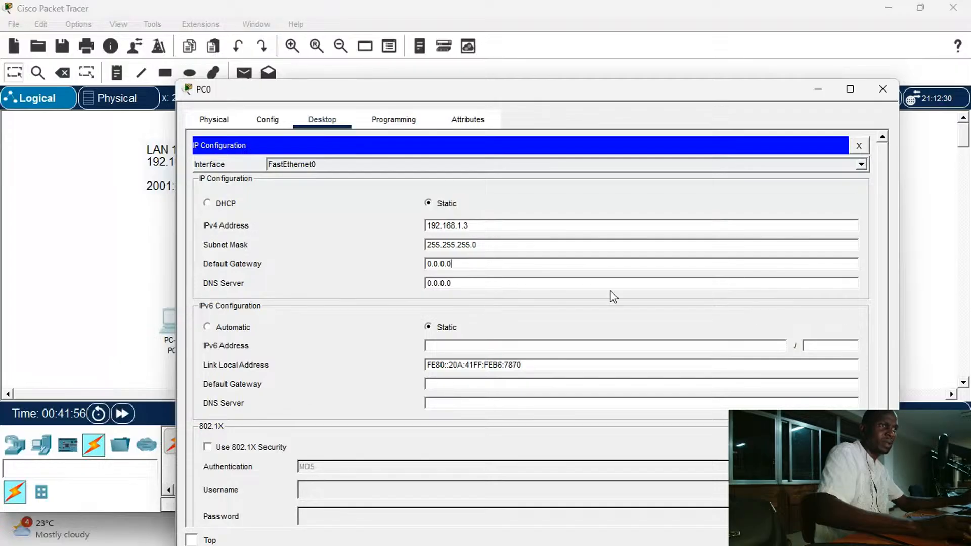
drag(470, 265, 404, 251)
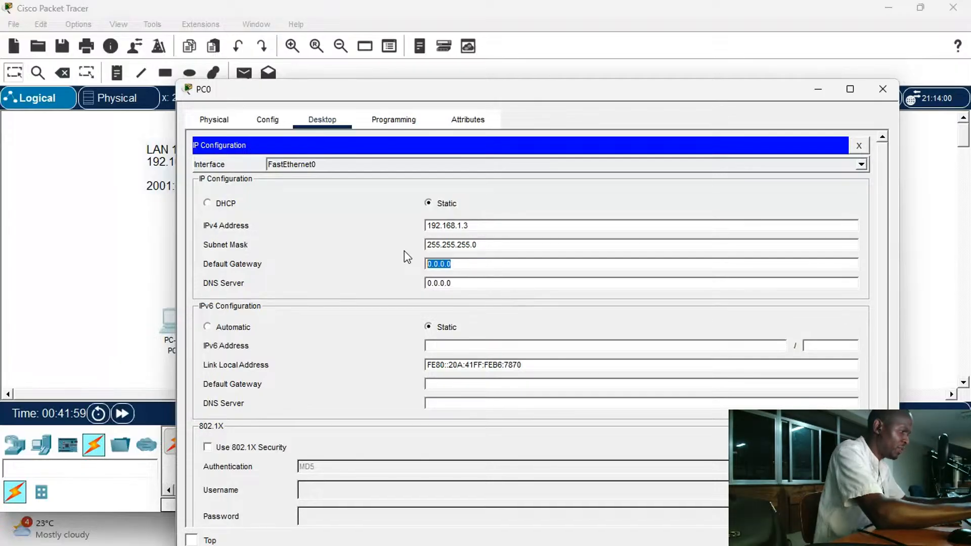
text(192)
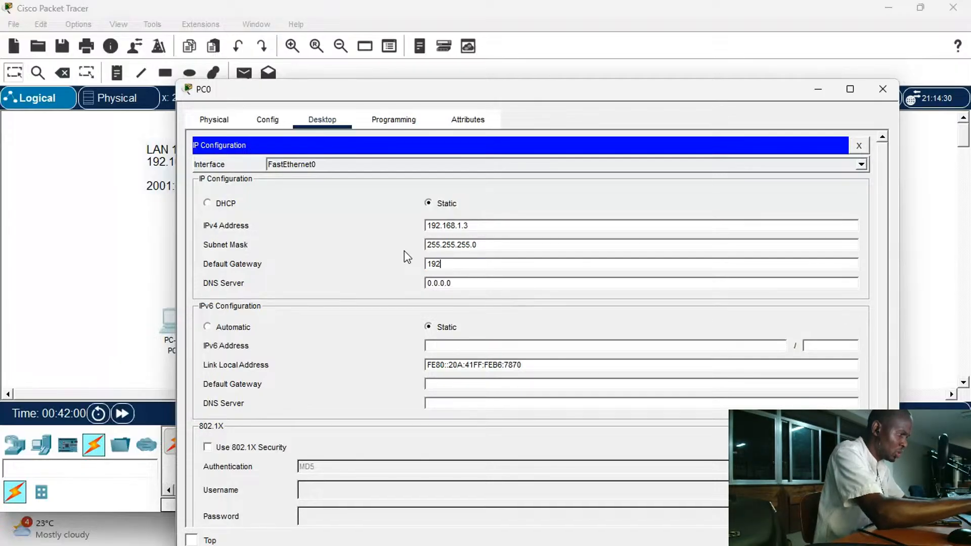
text(.168)
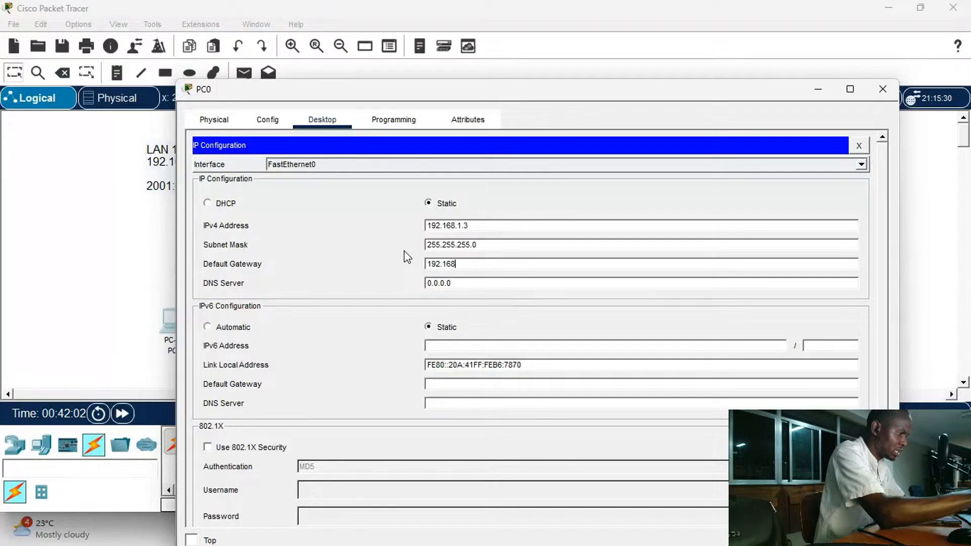
text(.1.1)
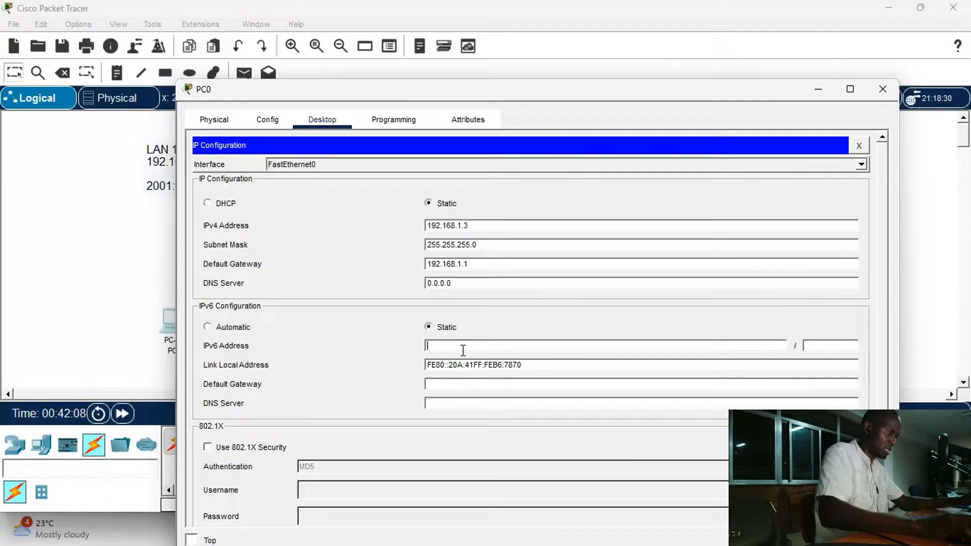
Enter 2001:0:0:1::3 as PC0's static IPv6 address and change its link-local address to FE80::3
text(2001)
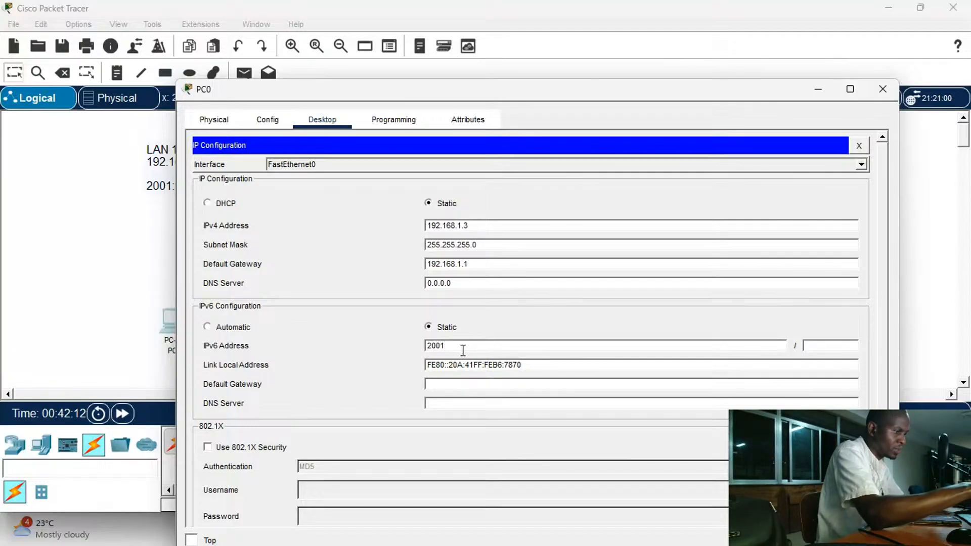
text(:0:0)
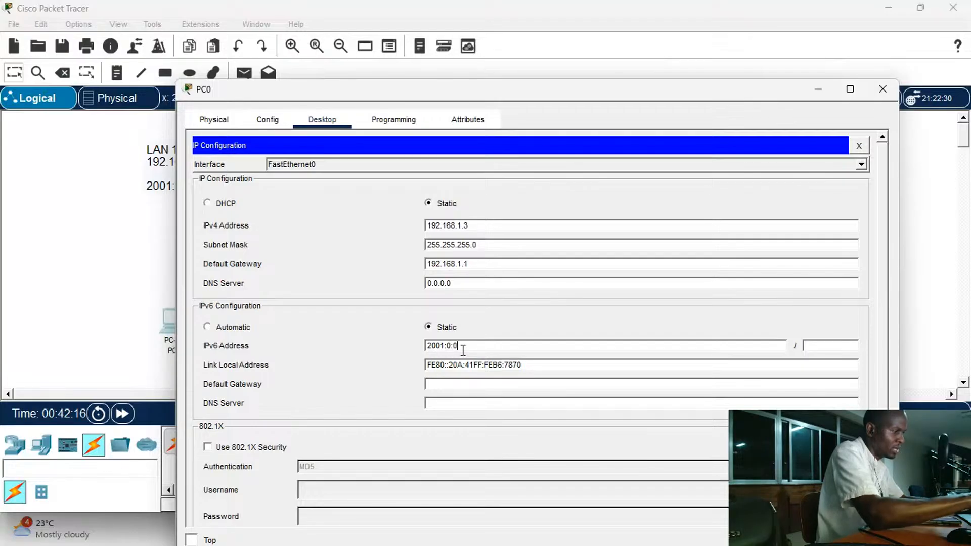
text(:)
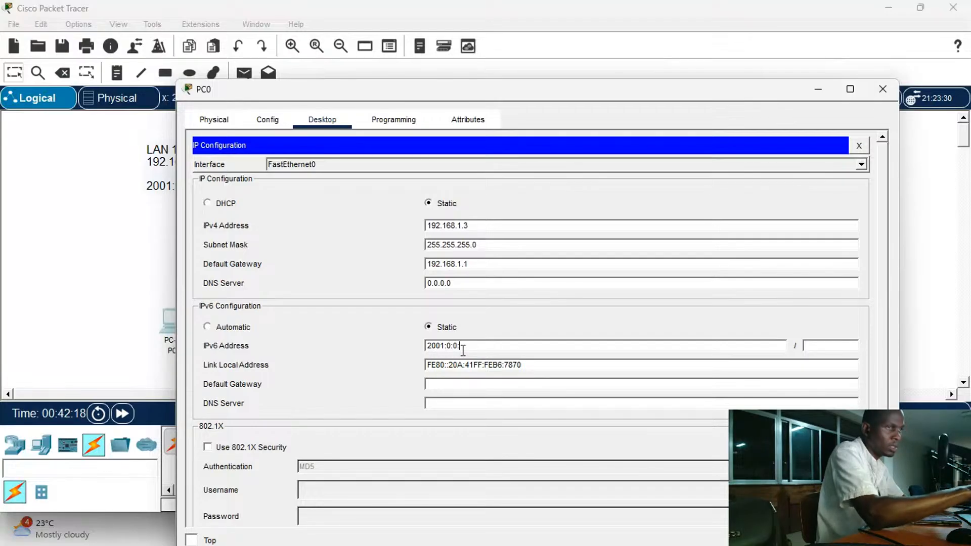
text(1)
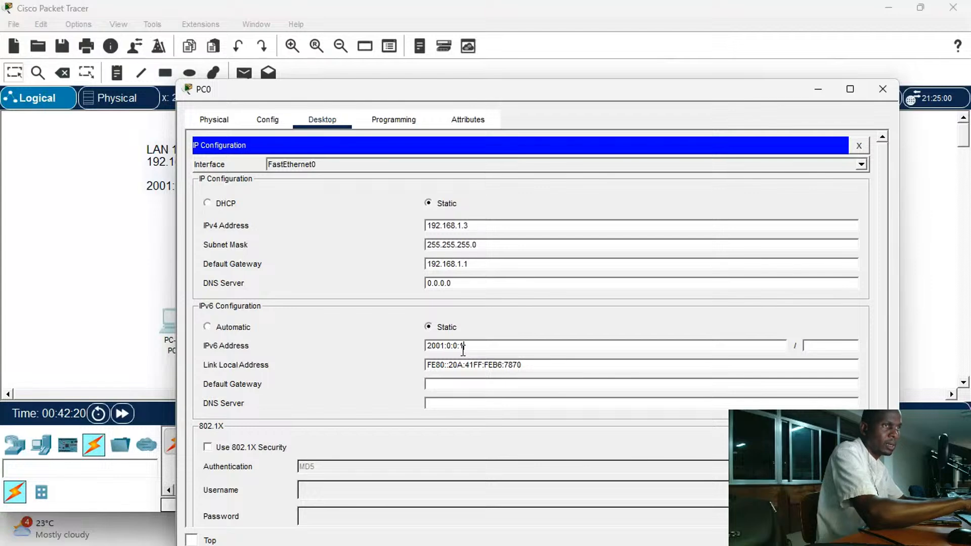
text(::)
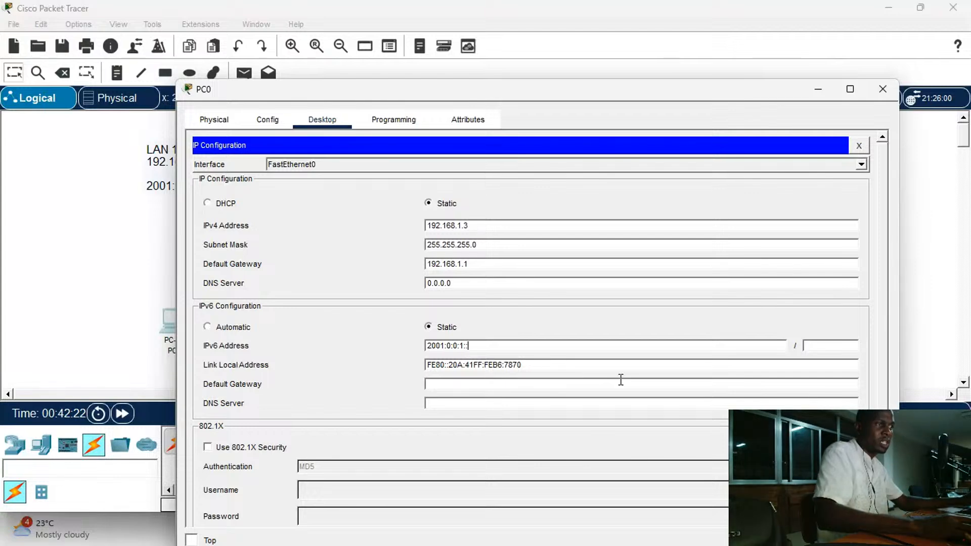
text(3)
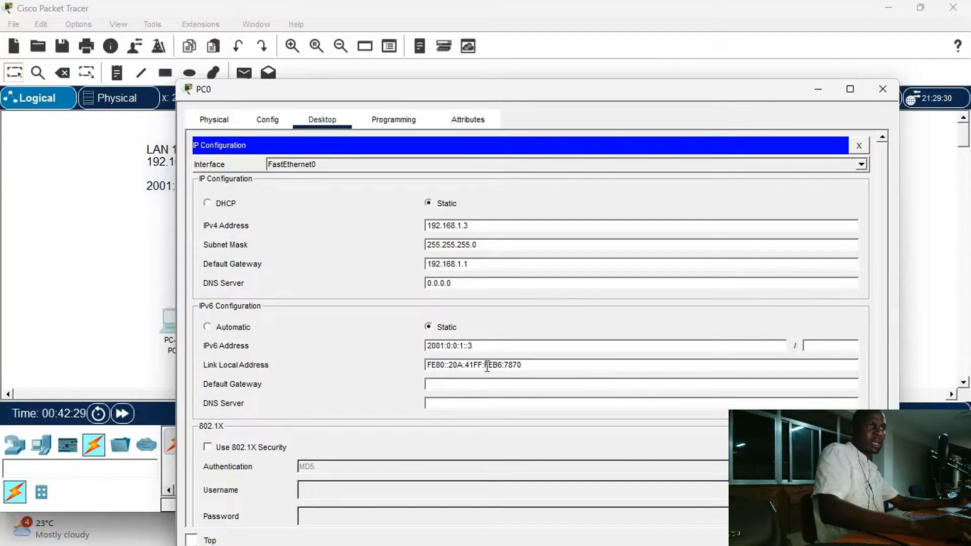
drag(521, 365, 452, 371)
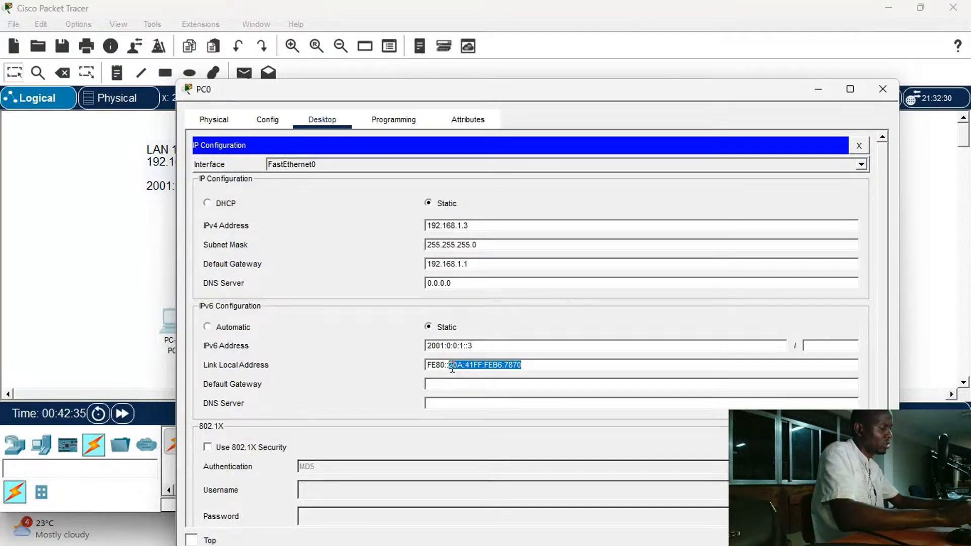
text(3)
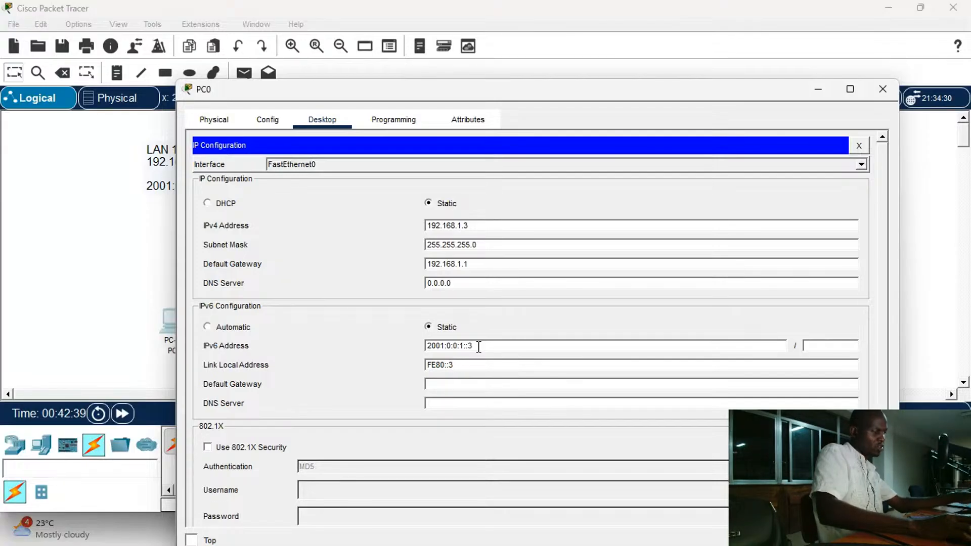
Set PC0's IPv6 default gateway to 2001:0:0:1::1 and its IPv6 prefix length to 64, then close the IP configuration
drag(479, 347, 418, 349)
key(ctrl+c)
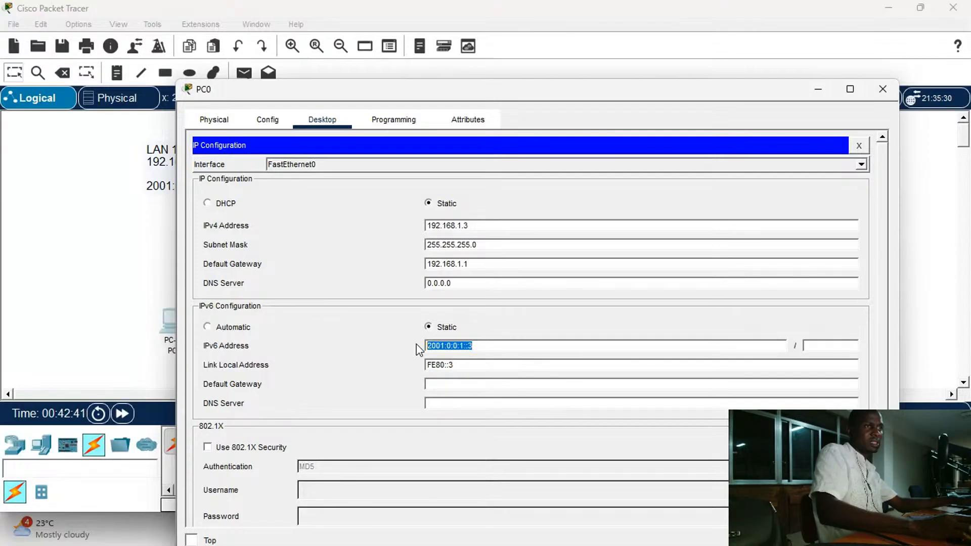
click(457, 387)
key(ctrl+v)
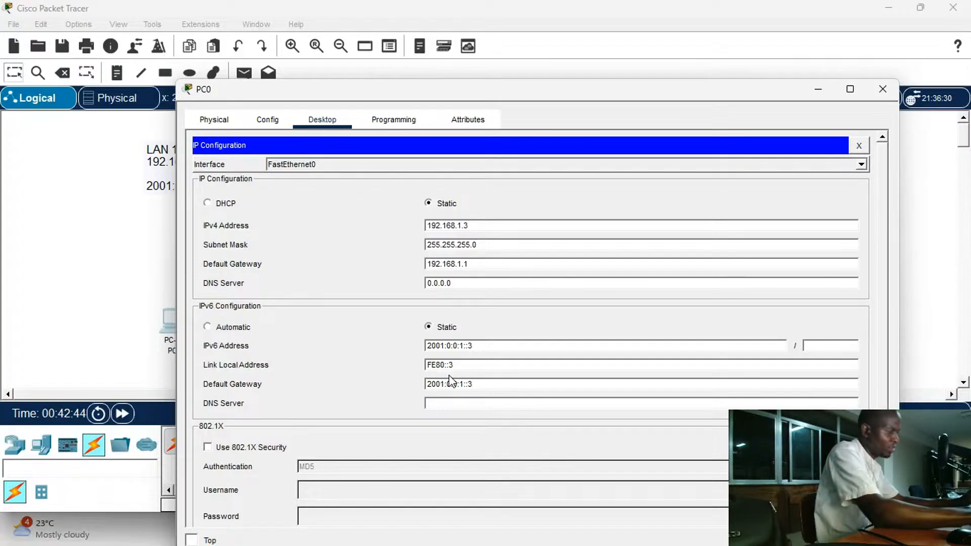
key(BackSpace)
text(1)
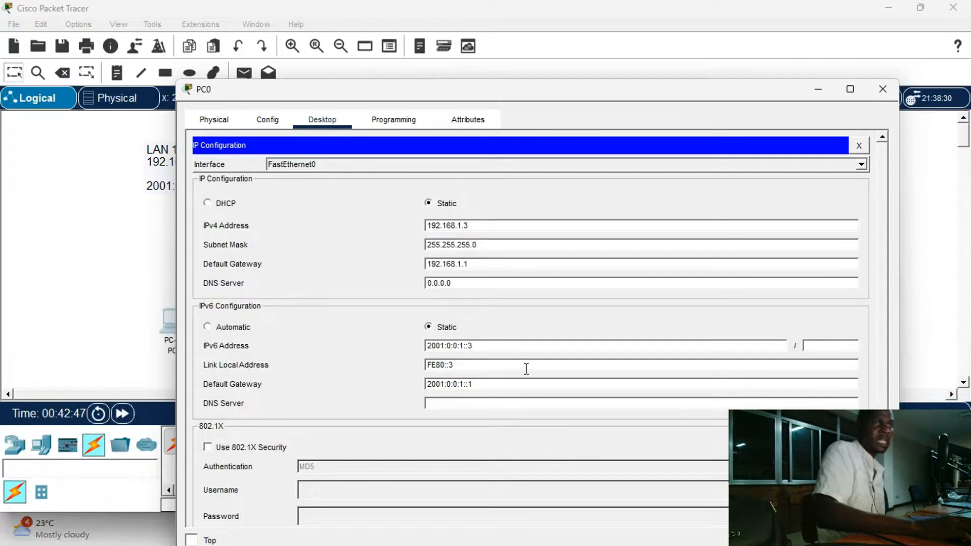
click(830, 344)
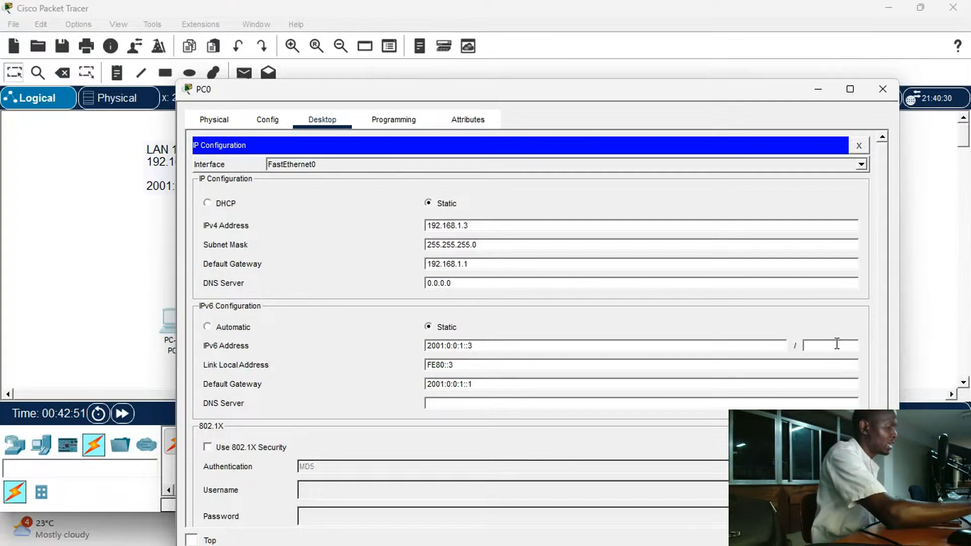
text(64)
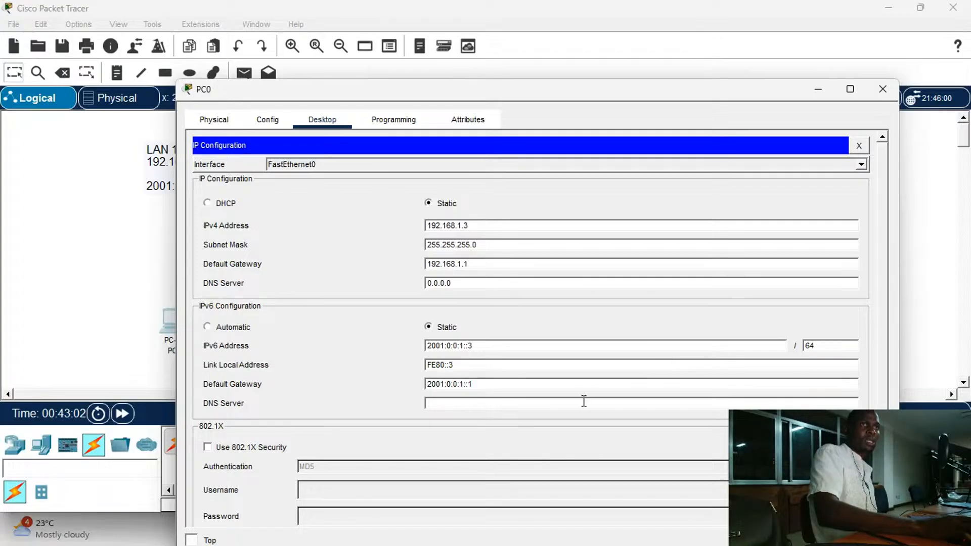
click(858, 147)
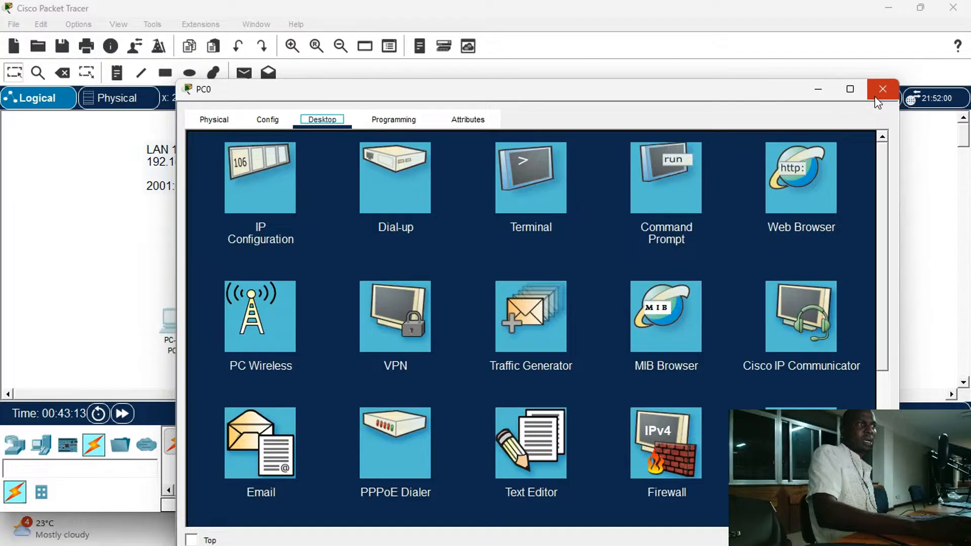
Move the router end of PC0's console cable from Router0 to the Console port of Router1
click(10, 223)
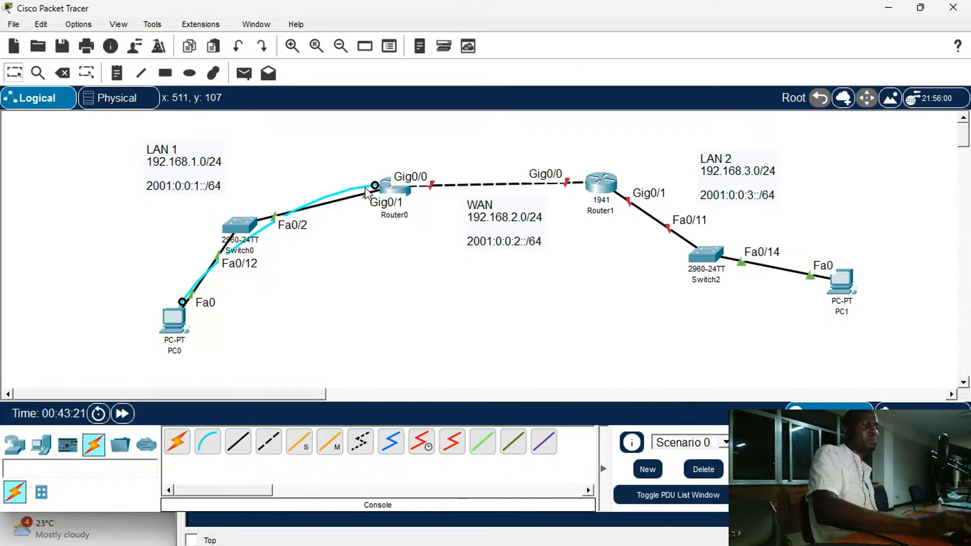
mouse_move(221, 246)
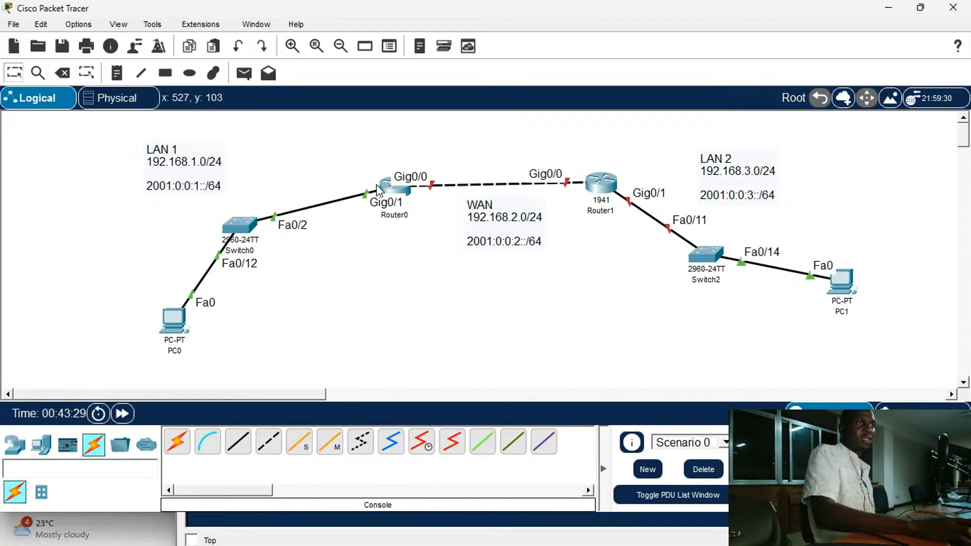
click(603, 182)
click(641, 214)
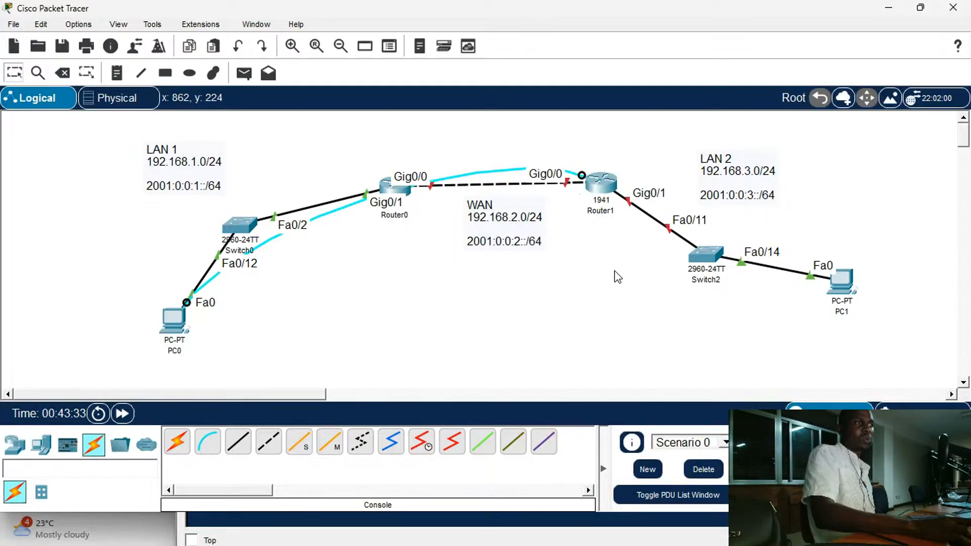
Start a terminal session on PC0 with the default port settings to reach Router1's console
click(177, 320)
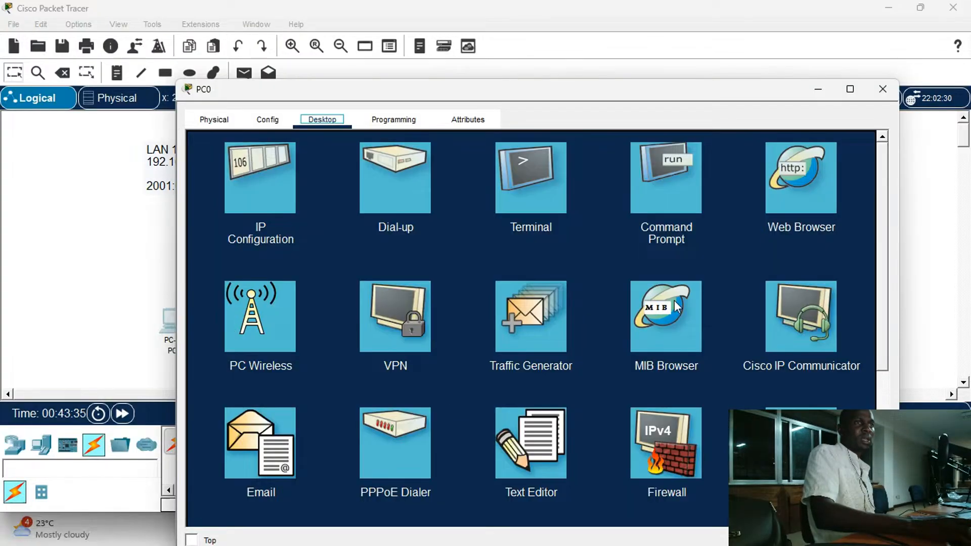
click(565, 187)
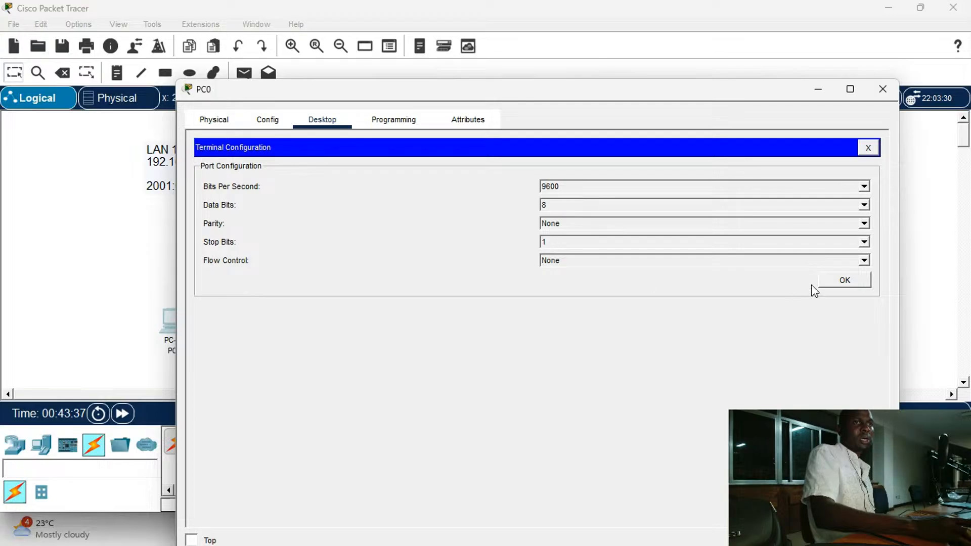
click(843, 281)
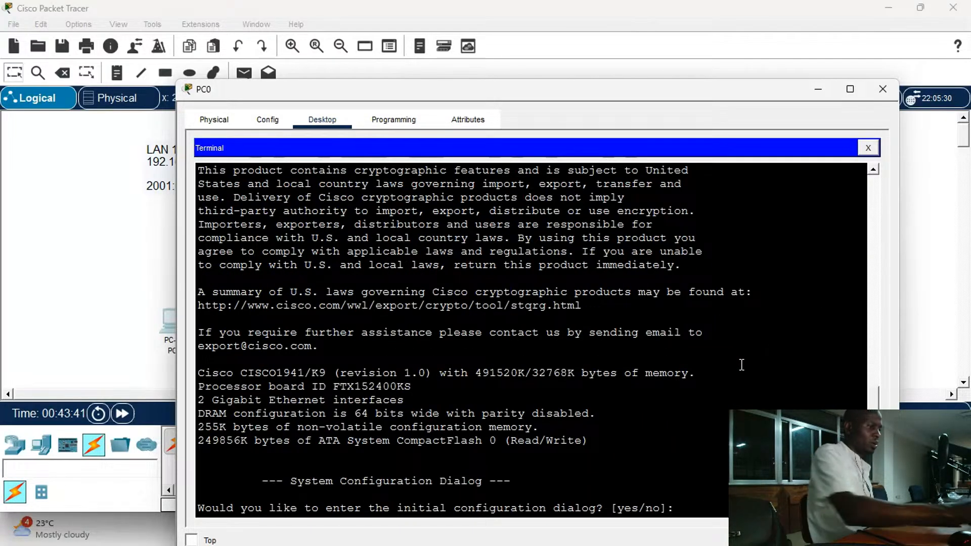
Decline the initial configuration dialog on Router1 and bring up its user command prompt
key(Return)
key(Return)
key(Return)
key(Return)
text(n)
key(Return)
key(Return)
key(Return)
key(Return)
key(Return)
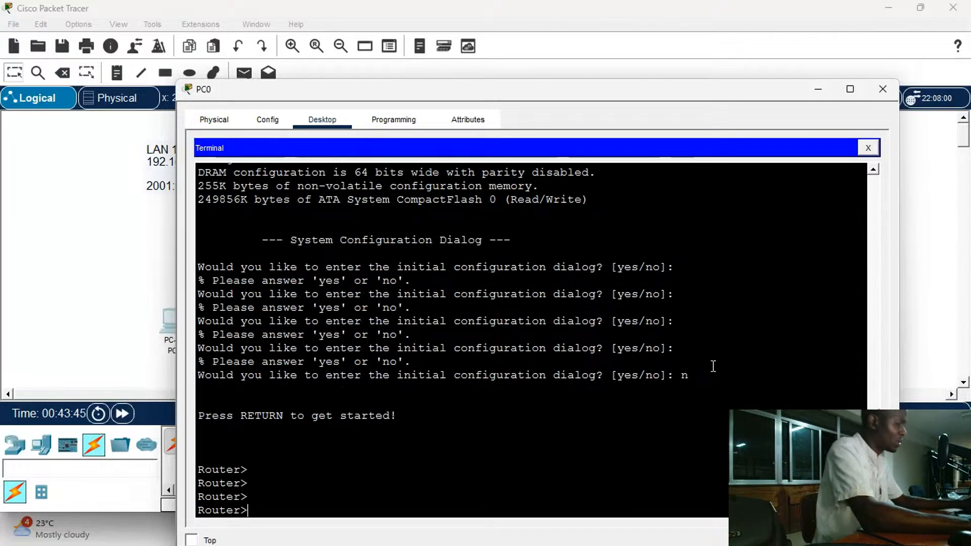
Enter privileged mode with en and global configuration mode with conf t on Router1
key(Return)
text(en)
key(Return)
key(Return)
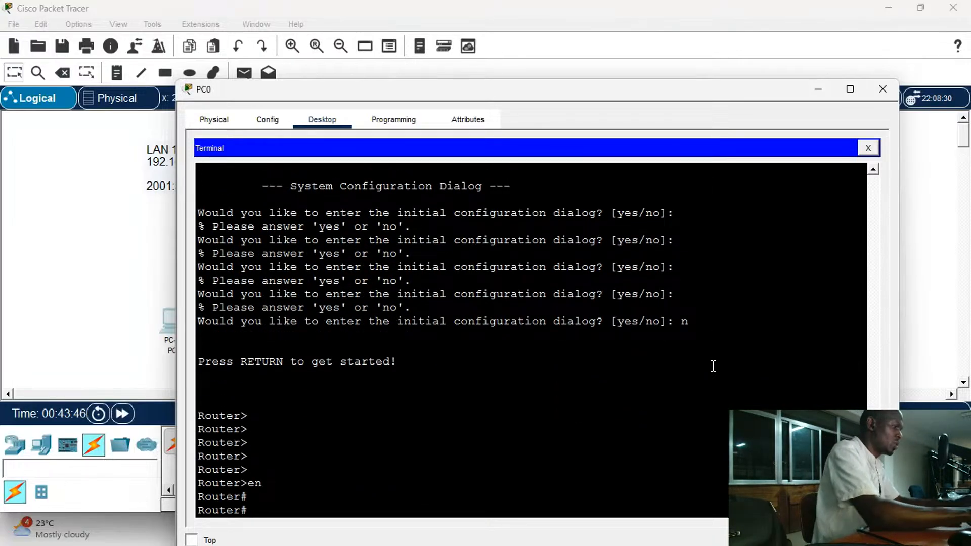
key(Return)
text(cont)
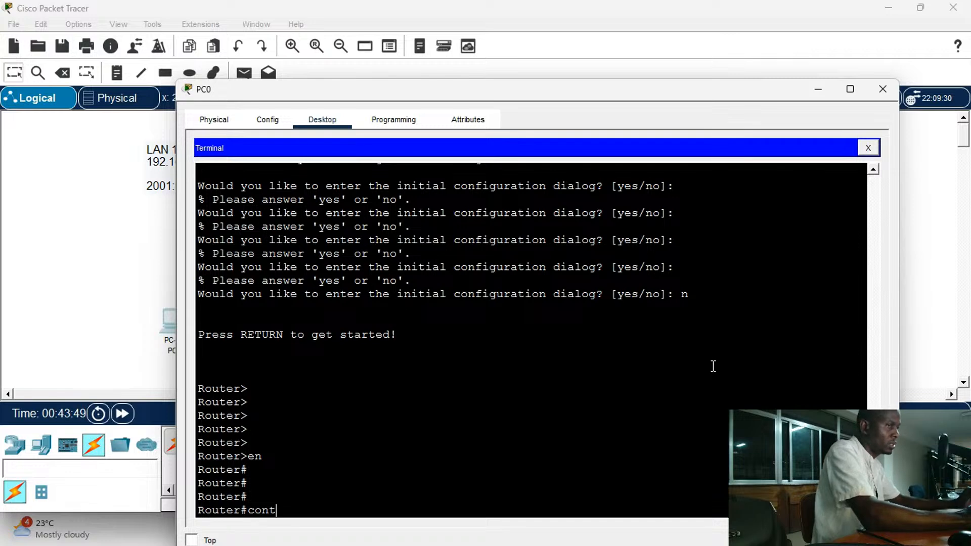
key(BackSpace)
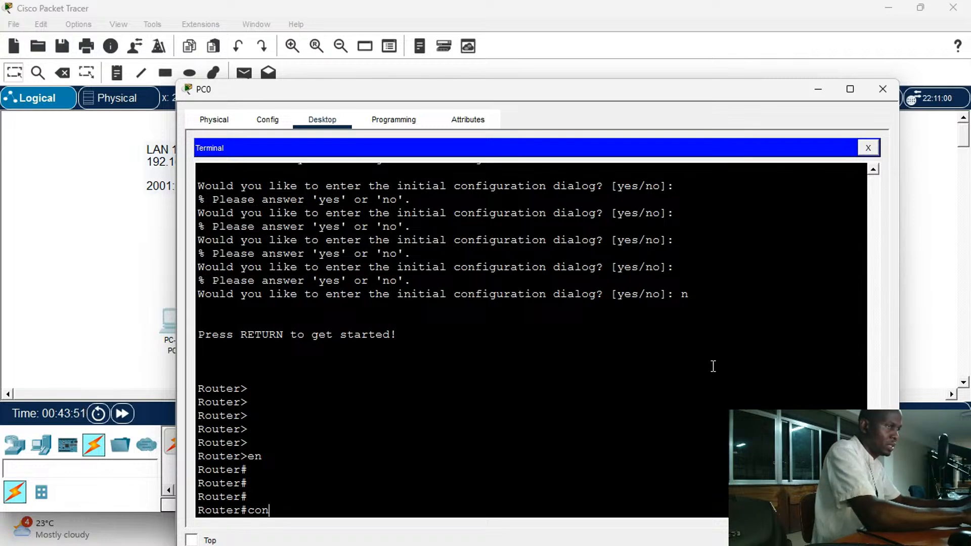
text(f t)
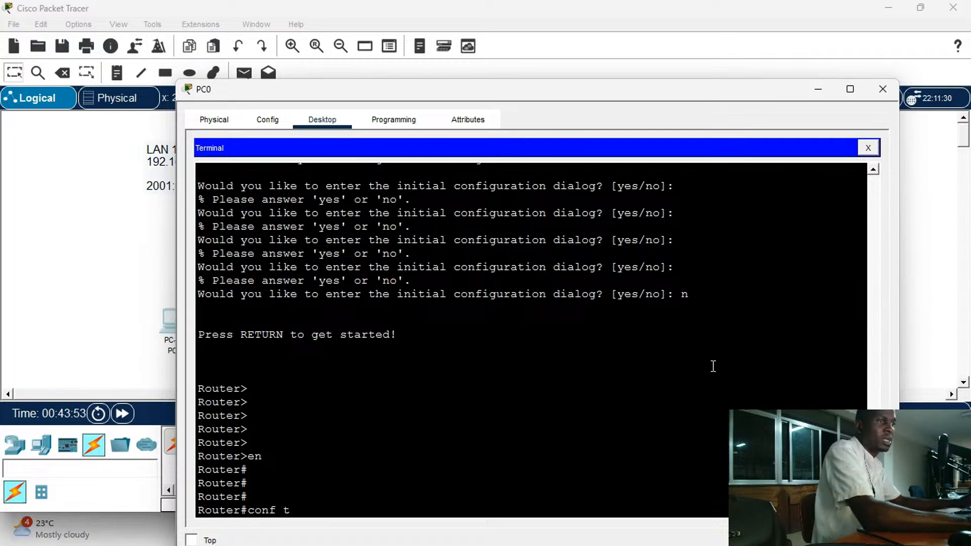
key(Return)
key(Return)
key(Return)
key(Return)
key(Return)
Set the router's hostname to R2
text(h)
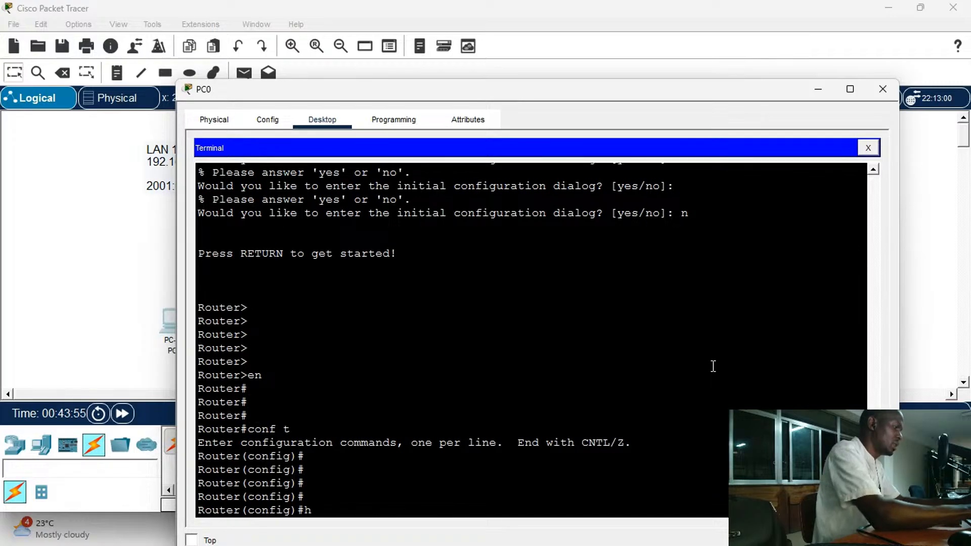
text(ost)
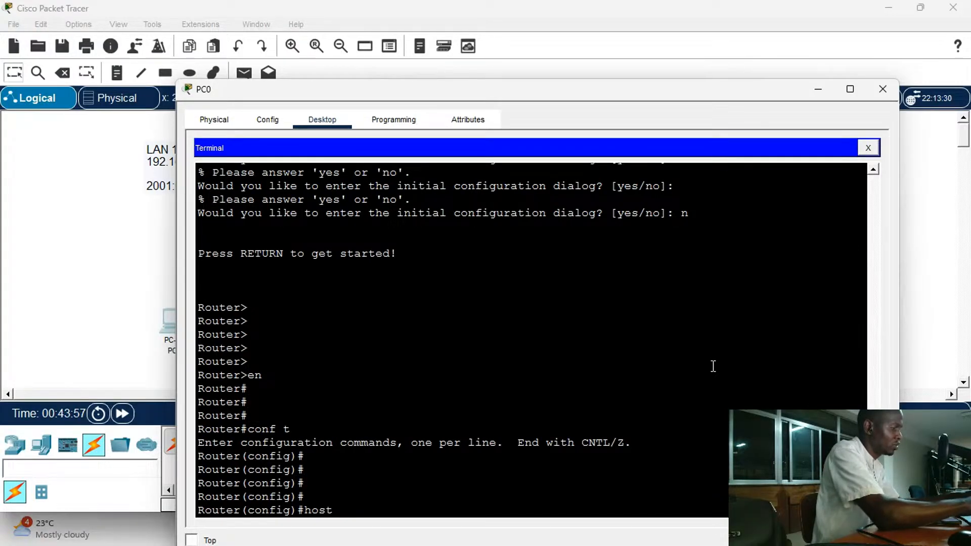
text( R2)
key(Return)
key(Return)
key(Return)
key(Return)
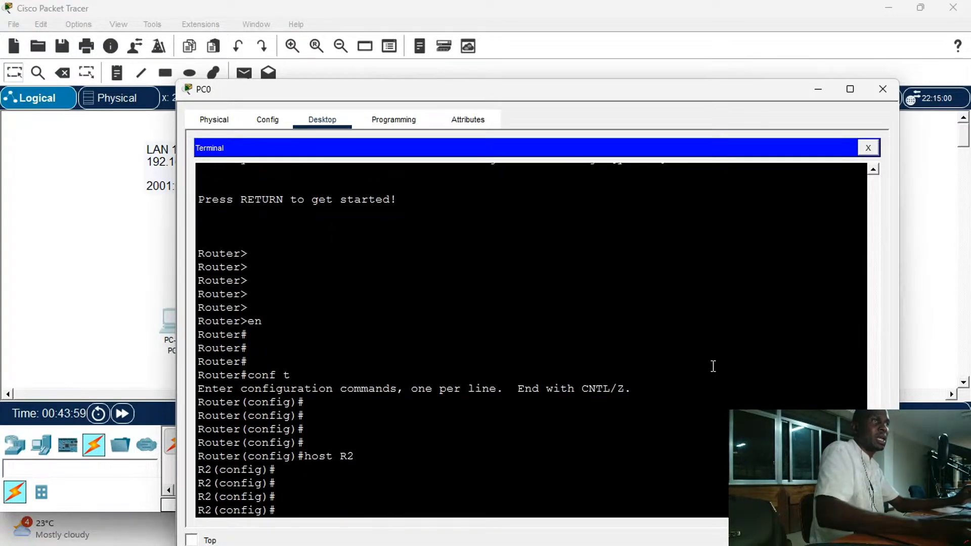
Resize and reposition the PC0 window so the topology's router interfaces and WAN network labels are uncovered
drag(450, 84, 265, 91)
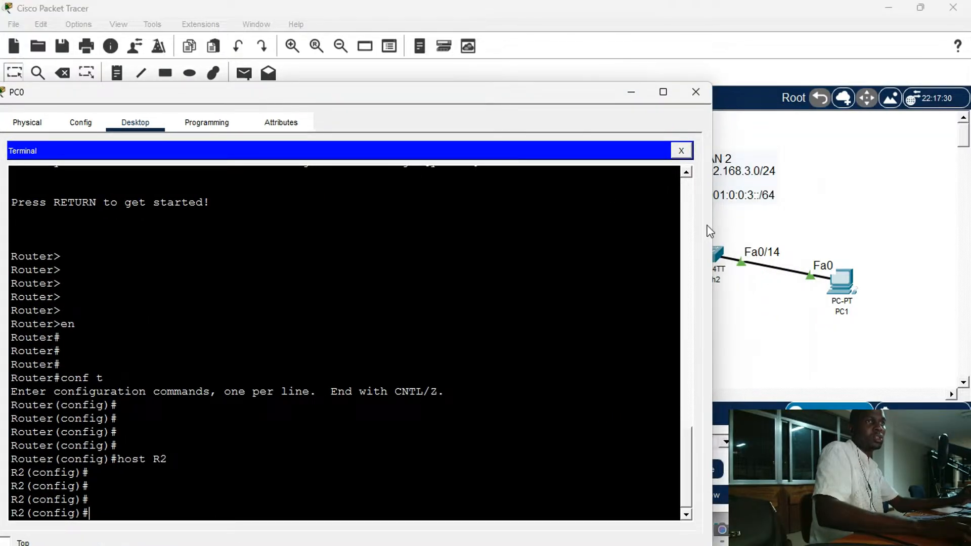
drag(716, 227, 680, 227)
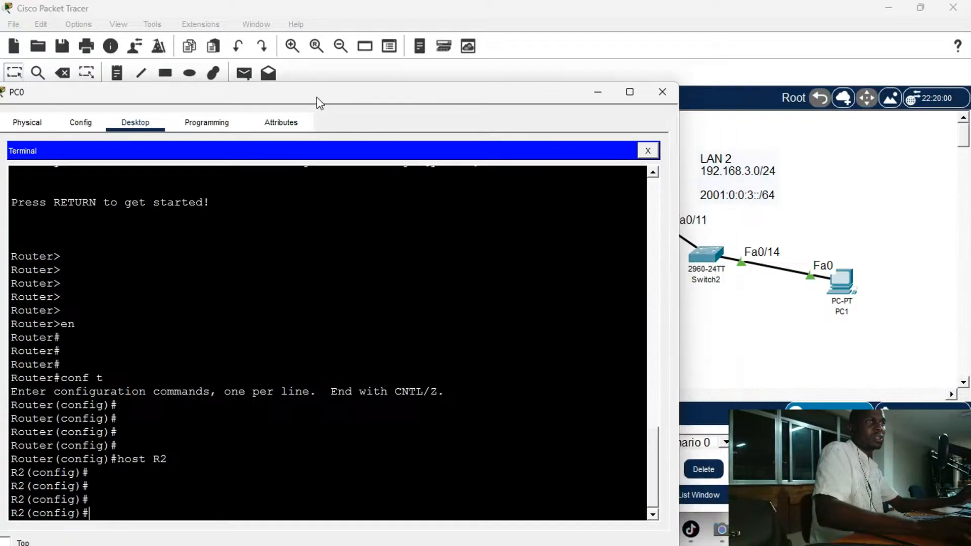
drag(320, 97, 460, 196)
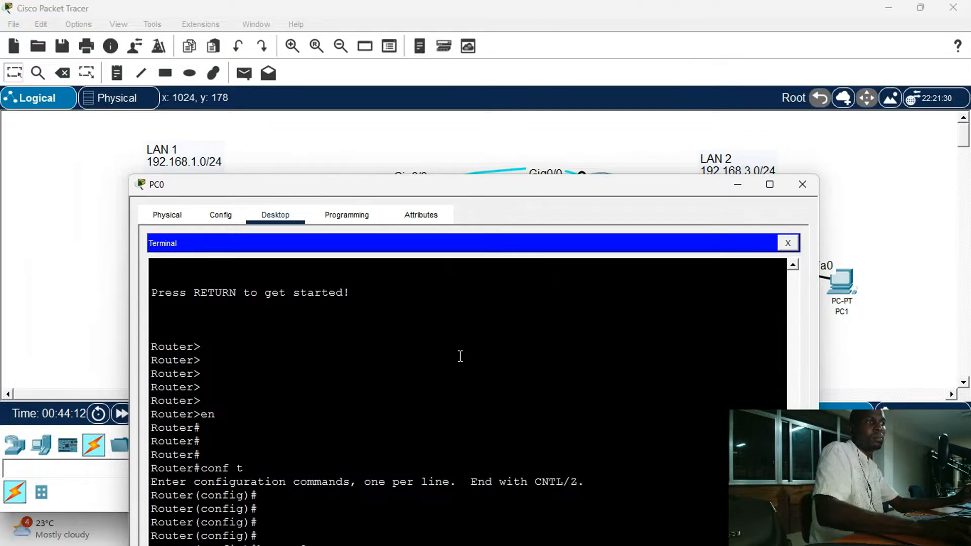
drag(416, 181, 431, 210)
scroll(418, 366, down, 4)
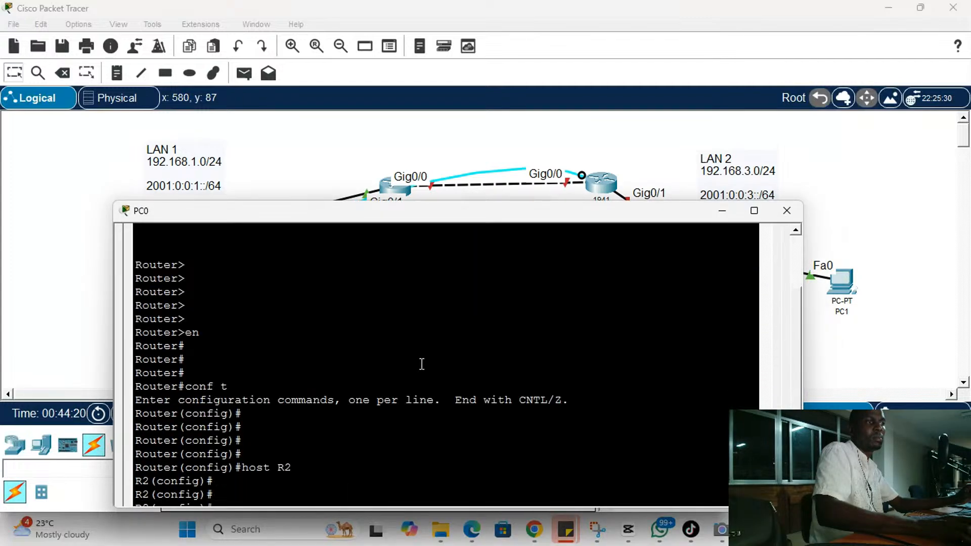
drag(437, 215, 461, 264)
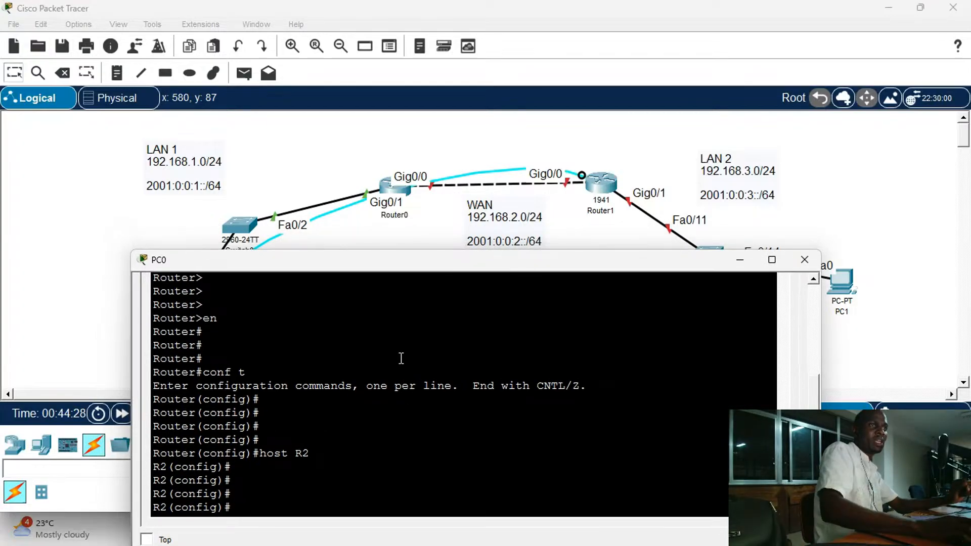
Try to enter configuration of R2's WAN interface with the bare command g0/0
text(g0/0)
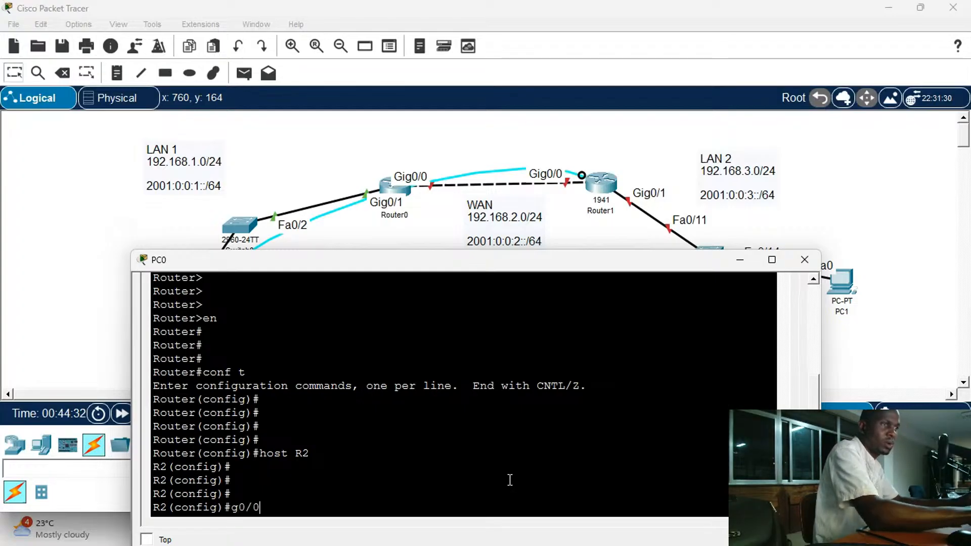
key(Return)
key(Return)
key(Return)
key(Return)
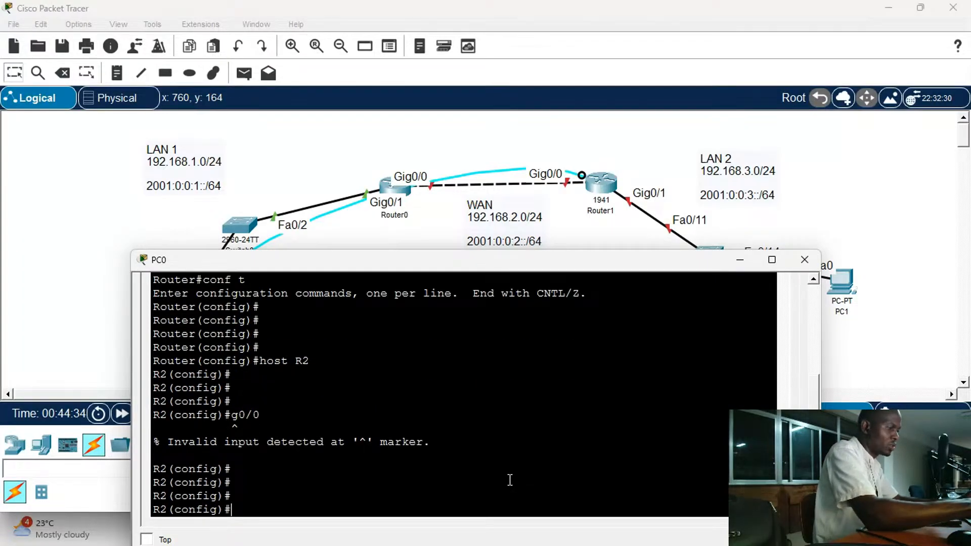
Enter interface configuration mode for g0/0 on R2 with int g0/0
text(int g)
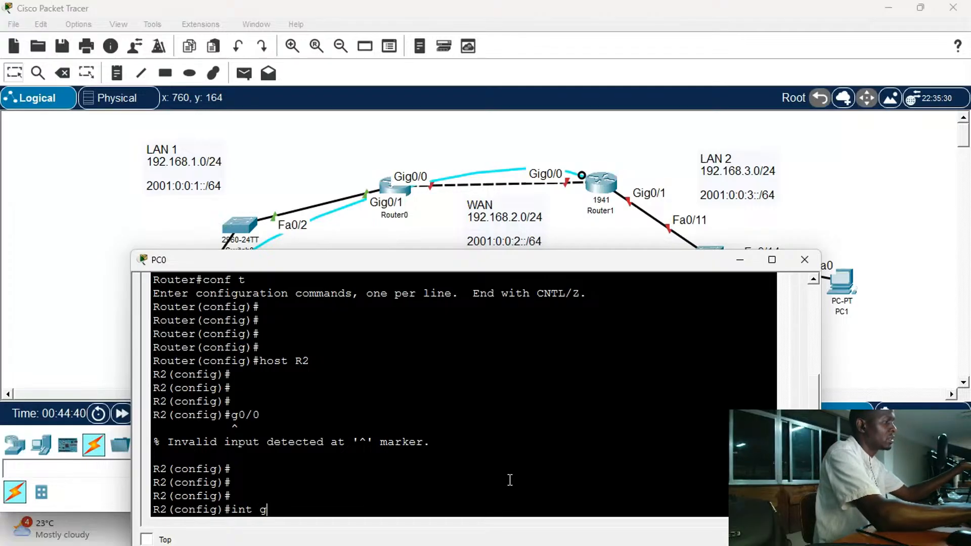
text(0/)
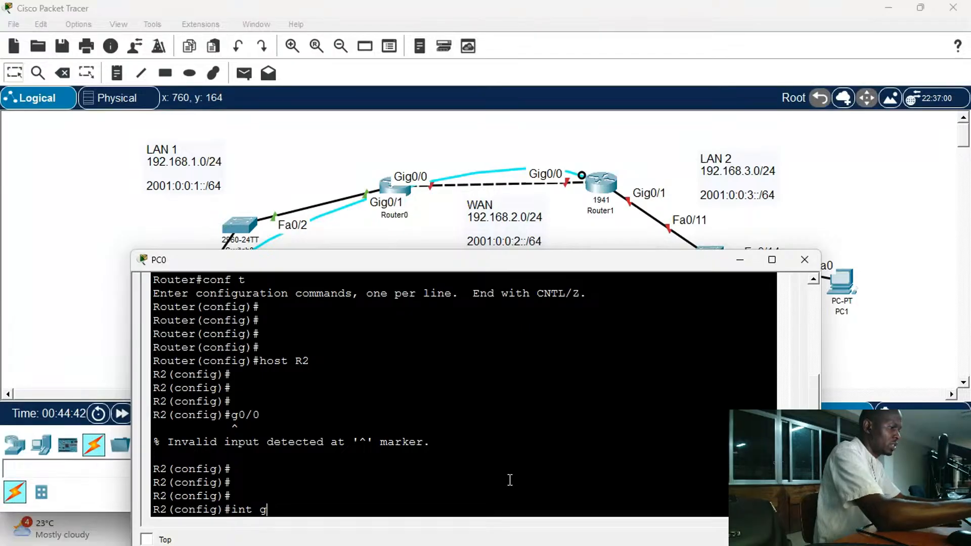
text(0)
key(Return)
key(Return)
key(Return)
key(Return)
Assign IPv4 address 192.168.2.2 with subnet mask 255.255.255.0 to R2's g0/0 interface
text(i)
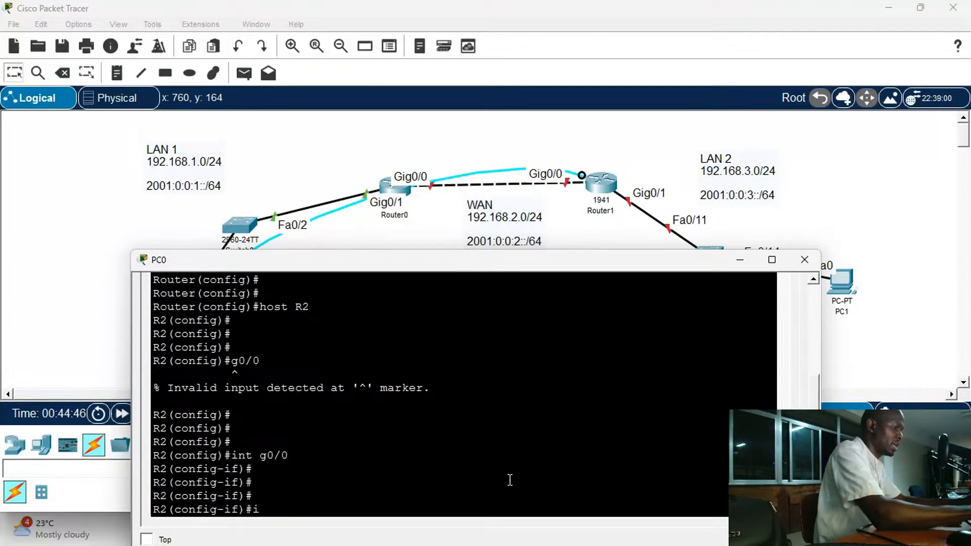
text(p addres)
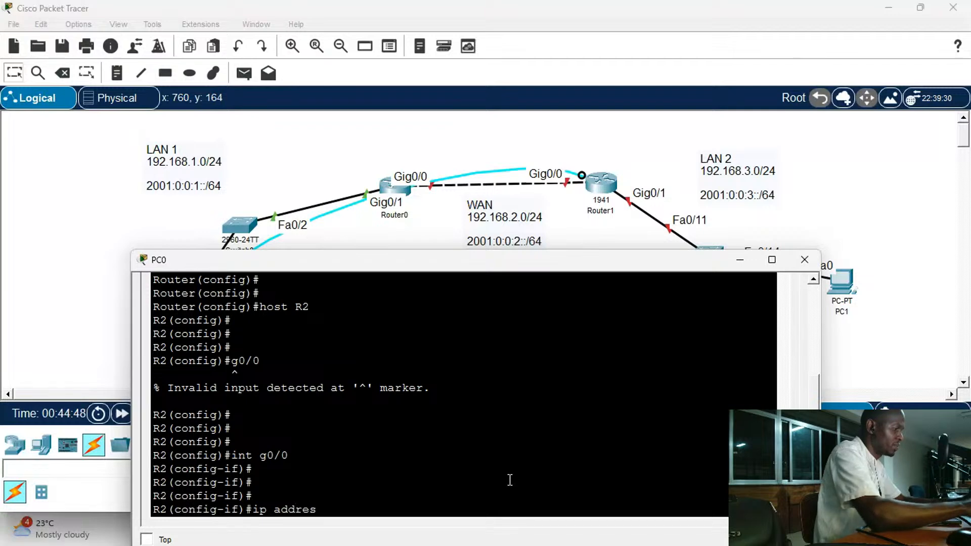
text(s 193)
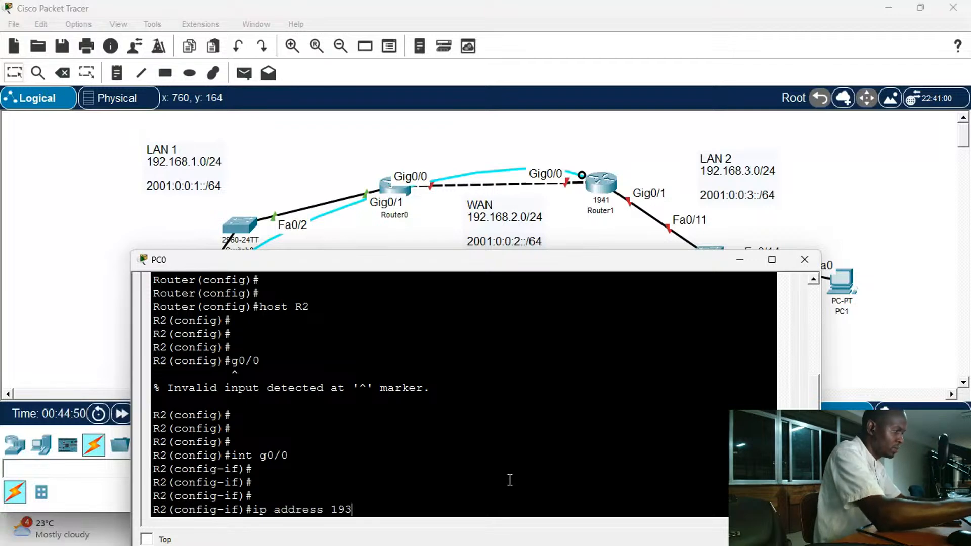
key(BackSpace)
text(2.1)
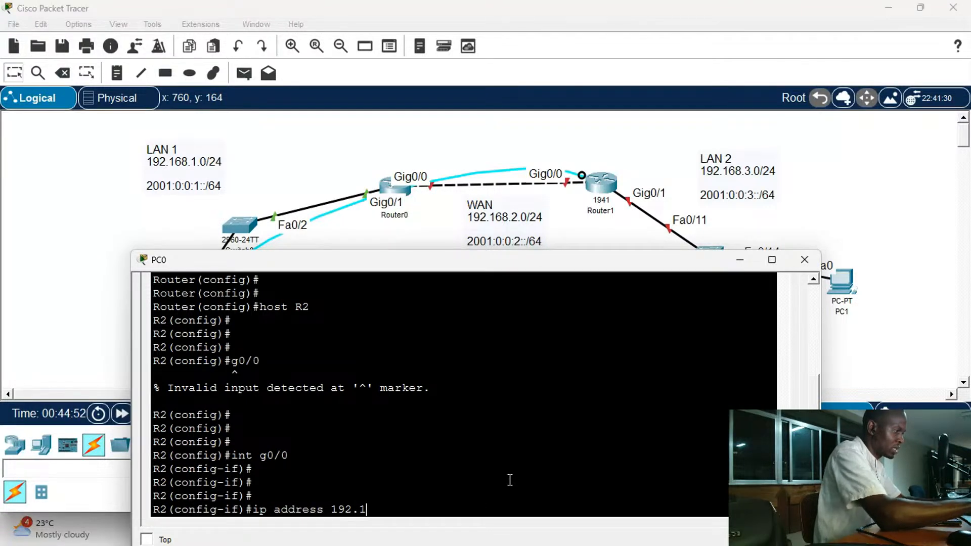
text(68.1)
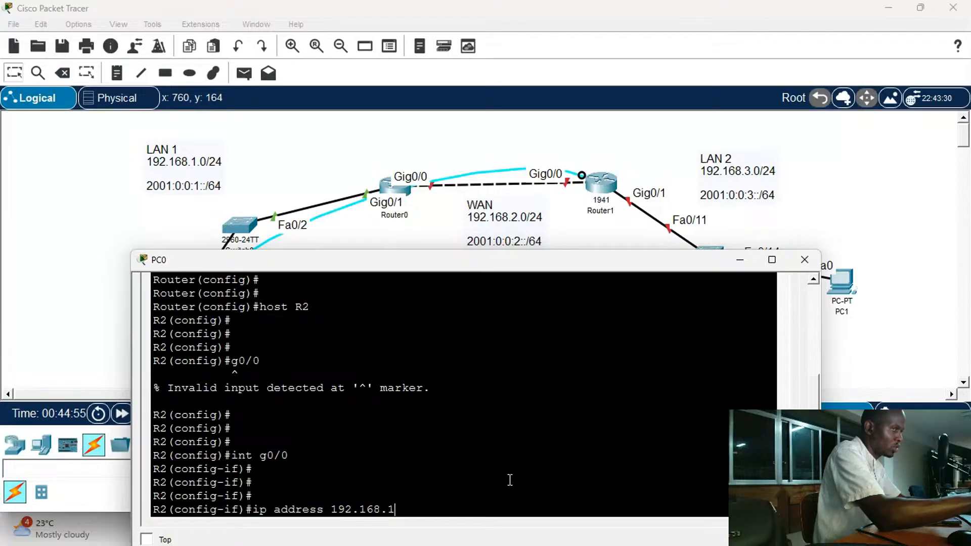
key(BackSpace)
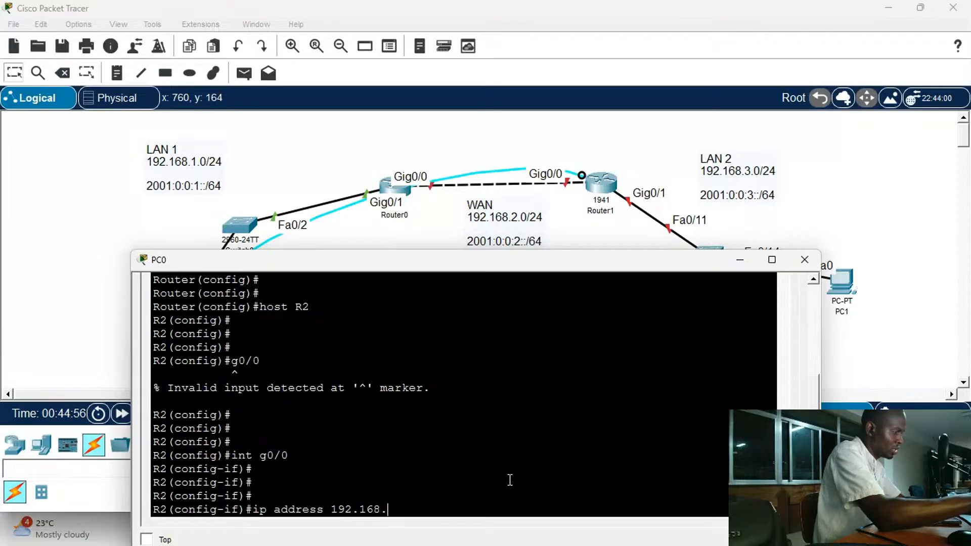
text(2.2)
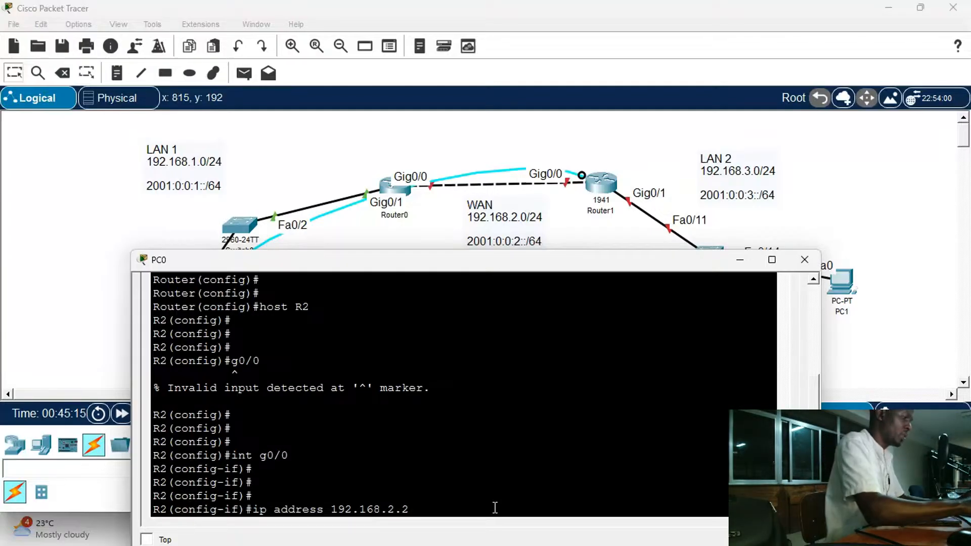
text(25)
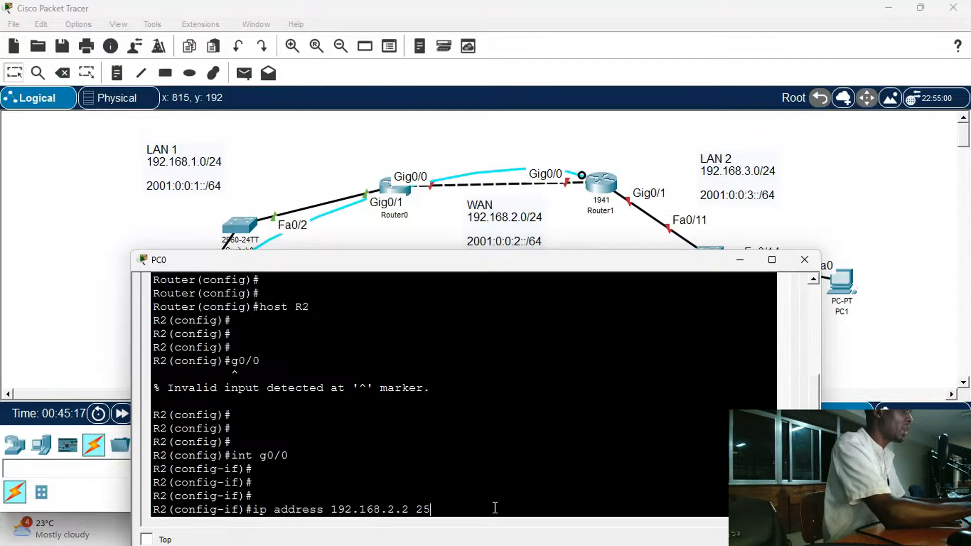
text(5.255)
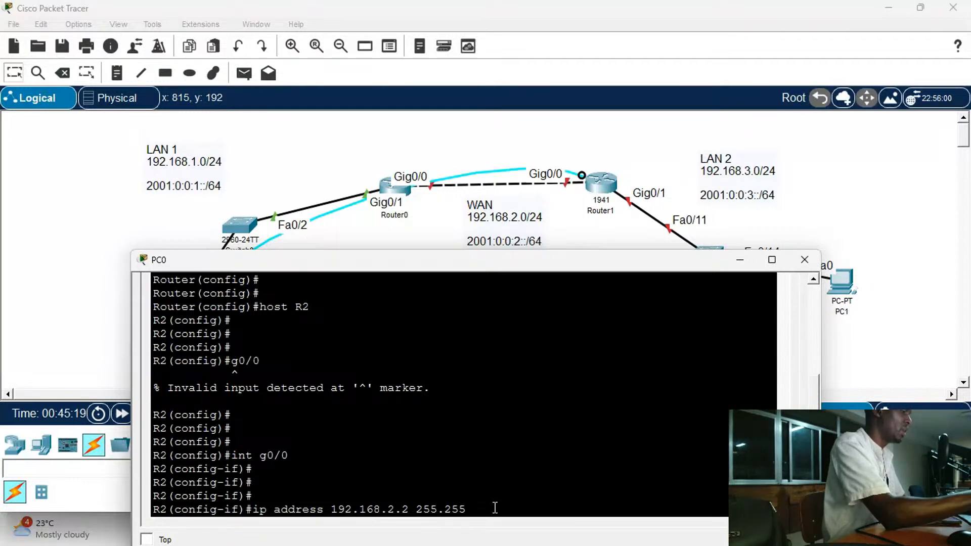
text(.255)
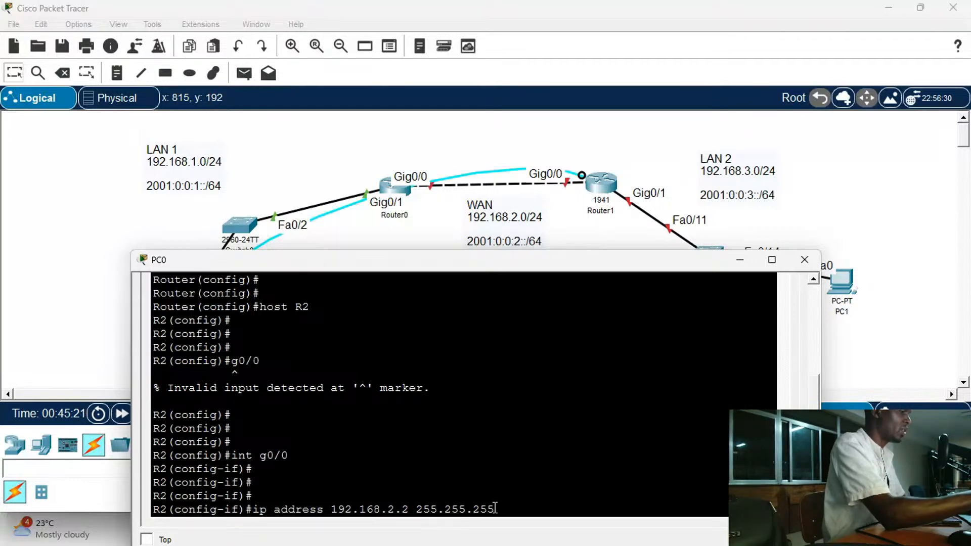
text(.0)
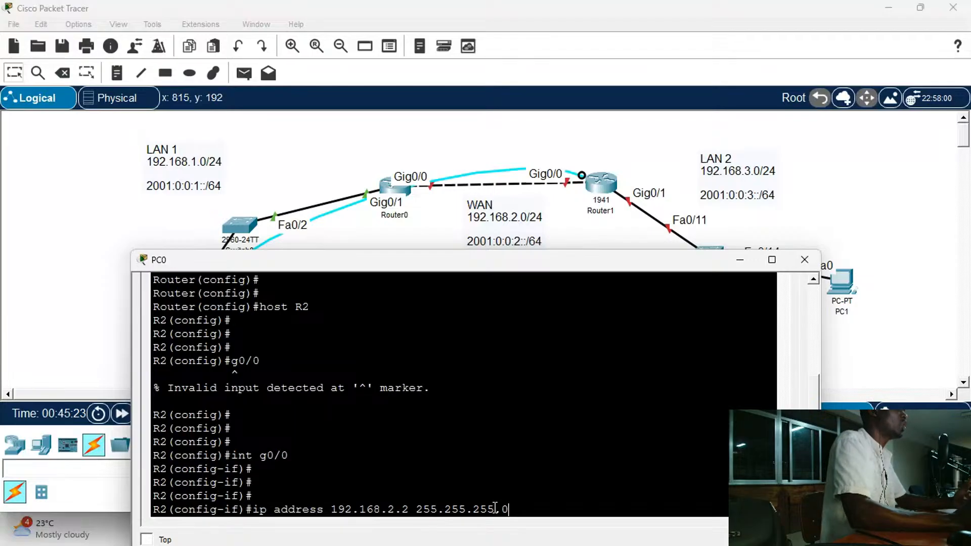
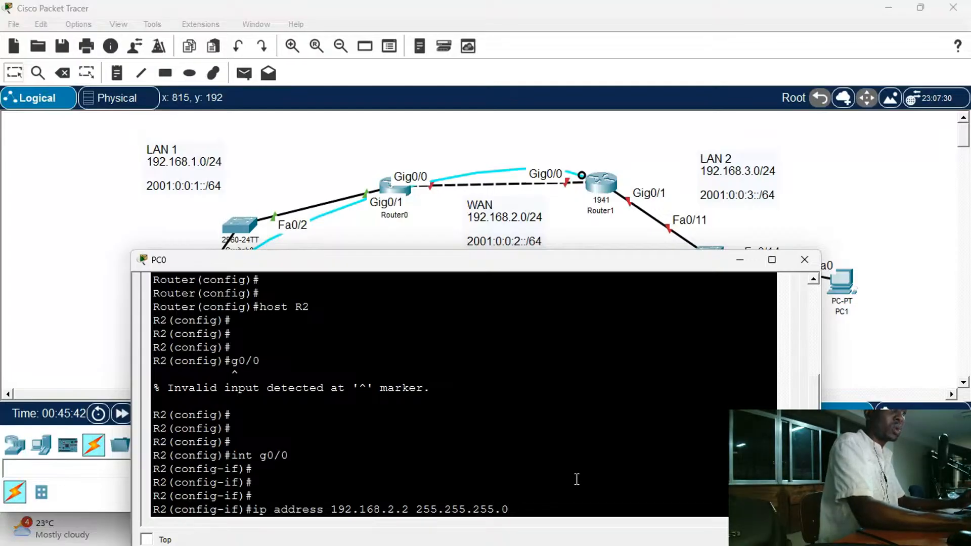
key(Return)
key(Return)
key(Return)
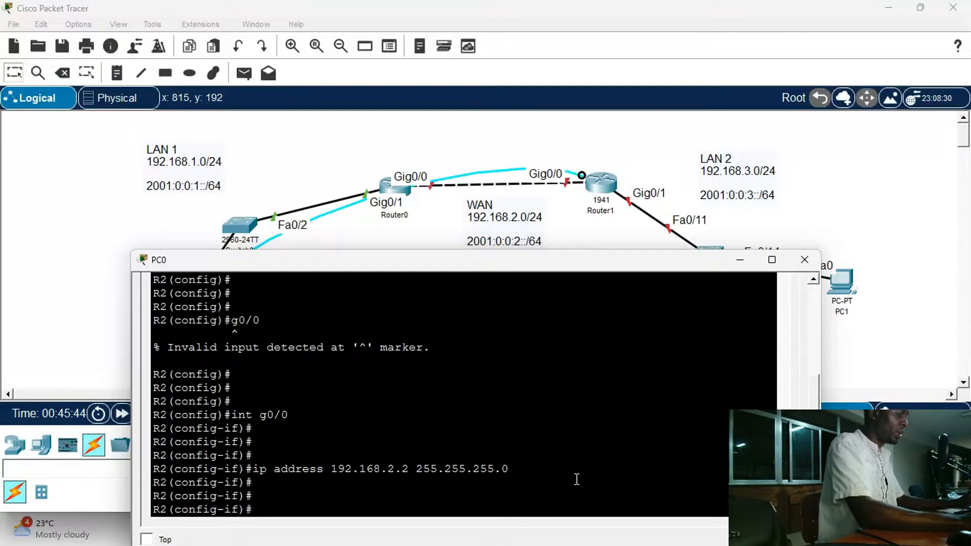
key(Return)
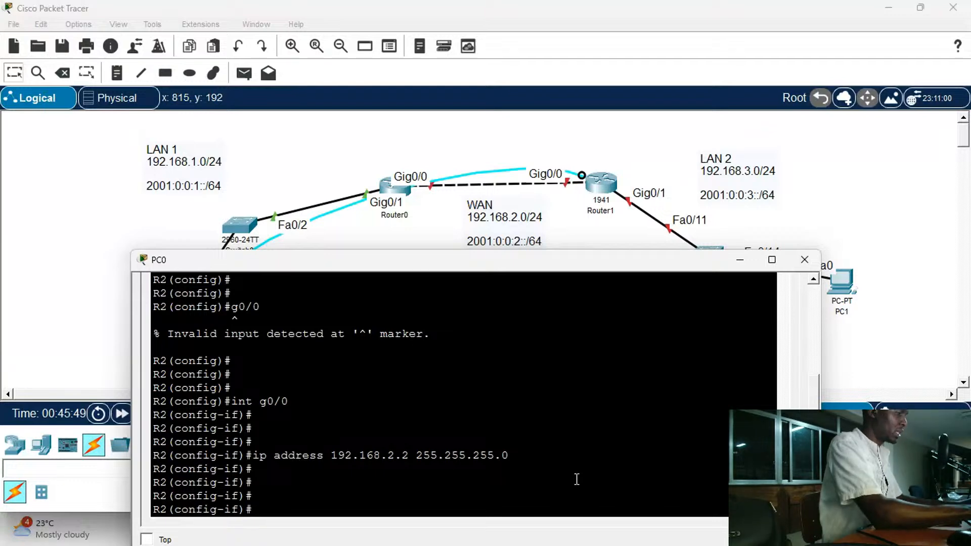
Assign IPv6 address 2001:0:0:2::2/64 to R2's g0/0 interface
text(ipv)
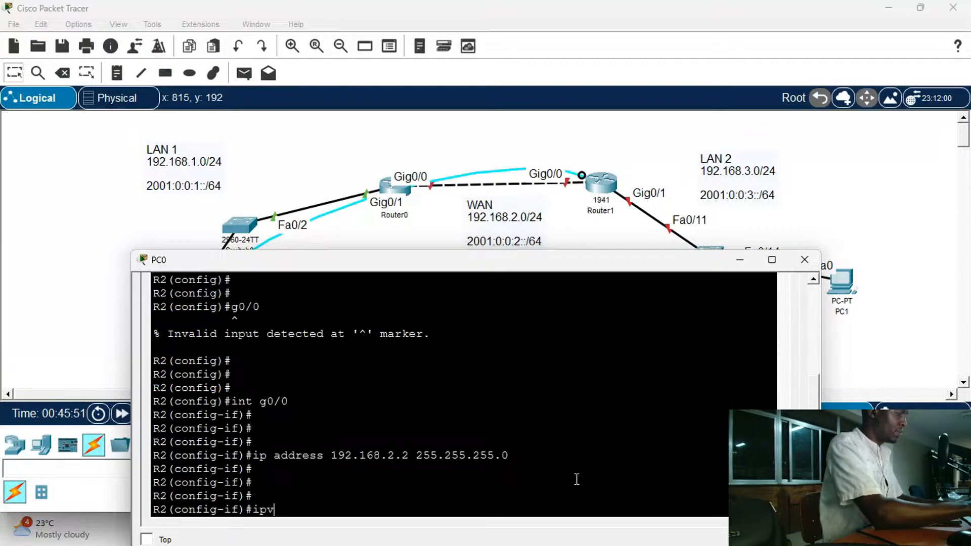
text(6 add)
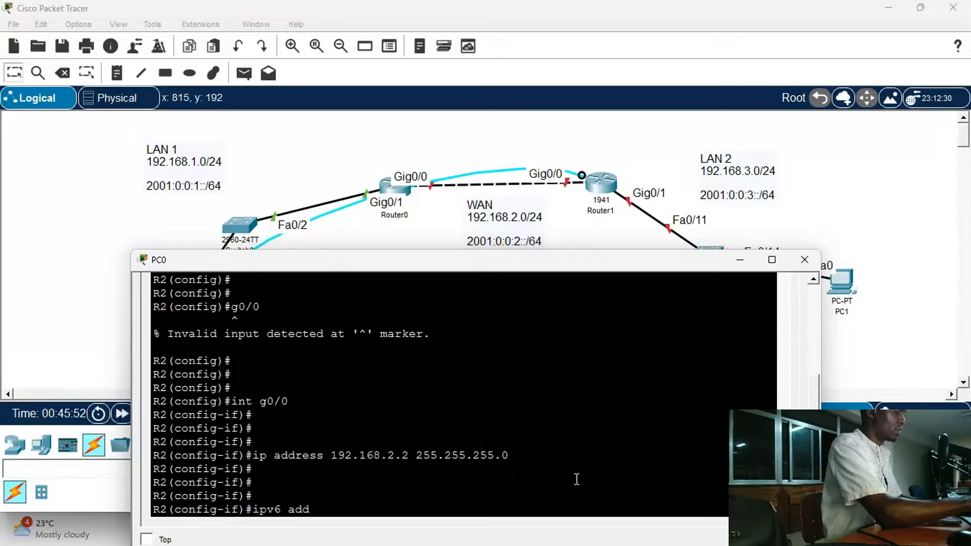
text(ress 2001:0:0)
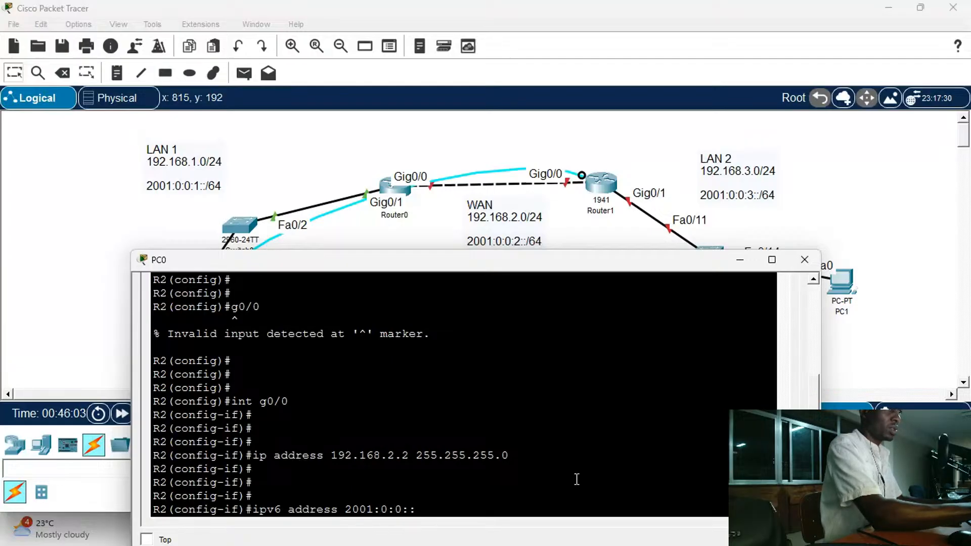
text(:2::2)
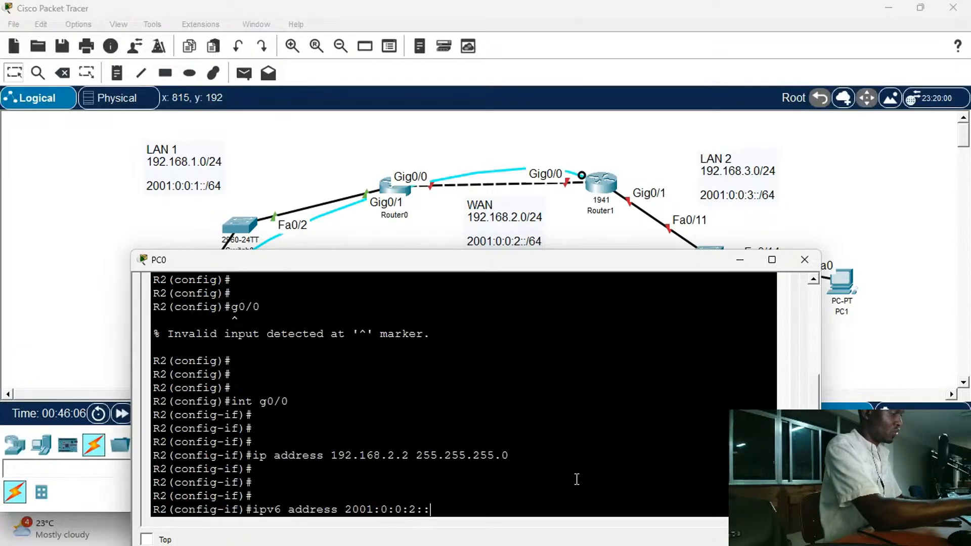
text(/)
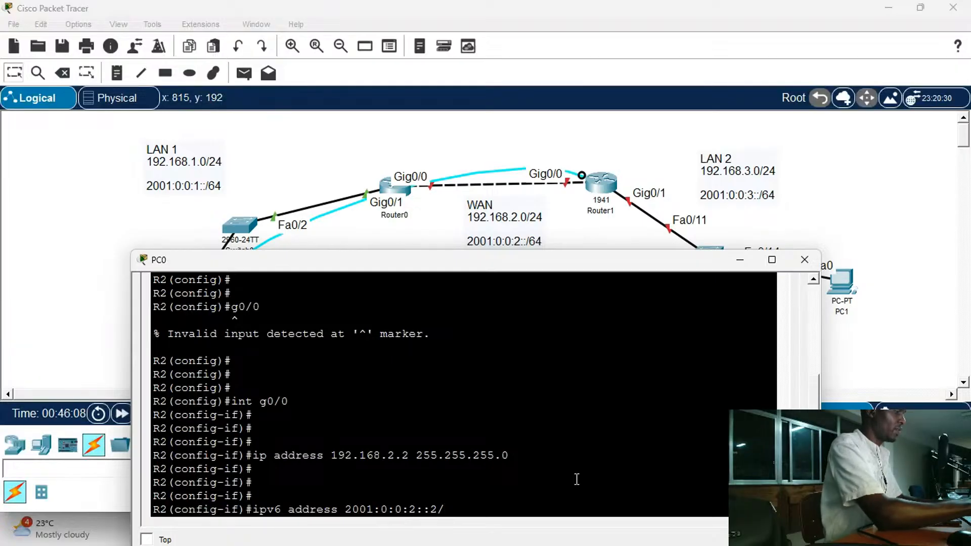
text(64)
key(Return)
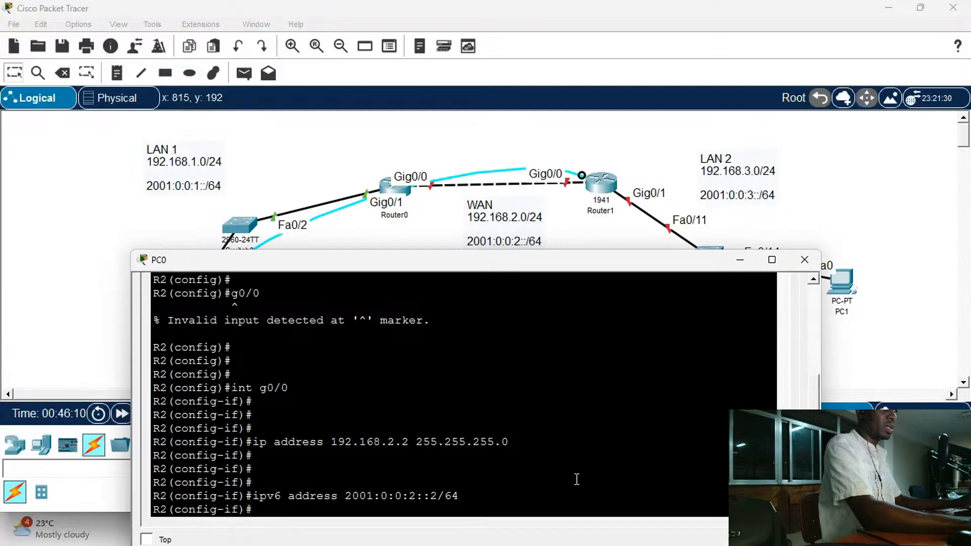
key(Return)
key(Return)
key(Return)
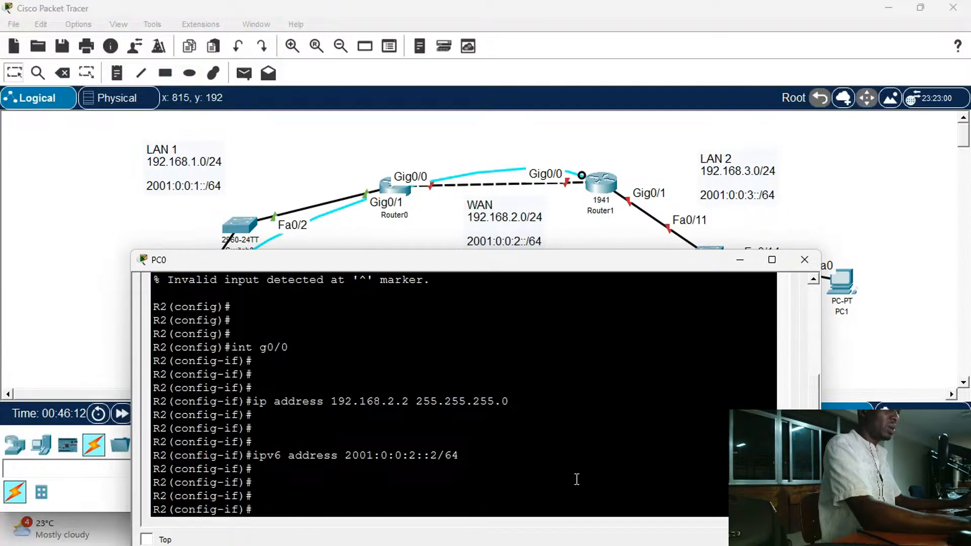
Set fe80::2 as the IPv6 link-local address of R2's g0/0 interface
text(ip)
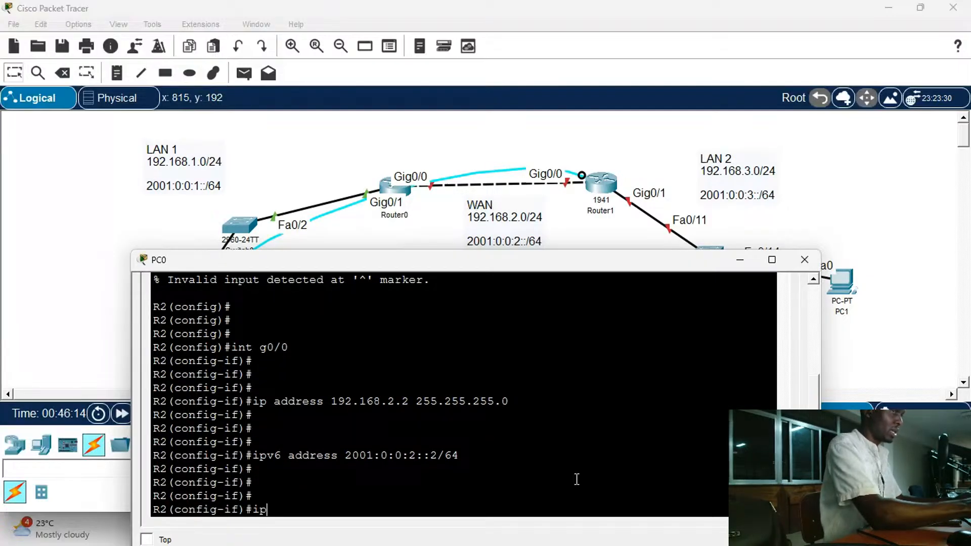
text(v)
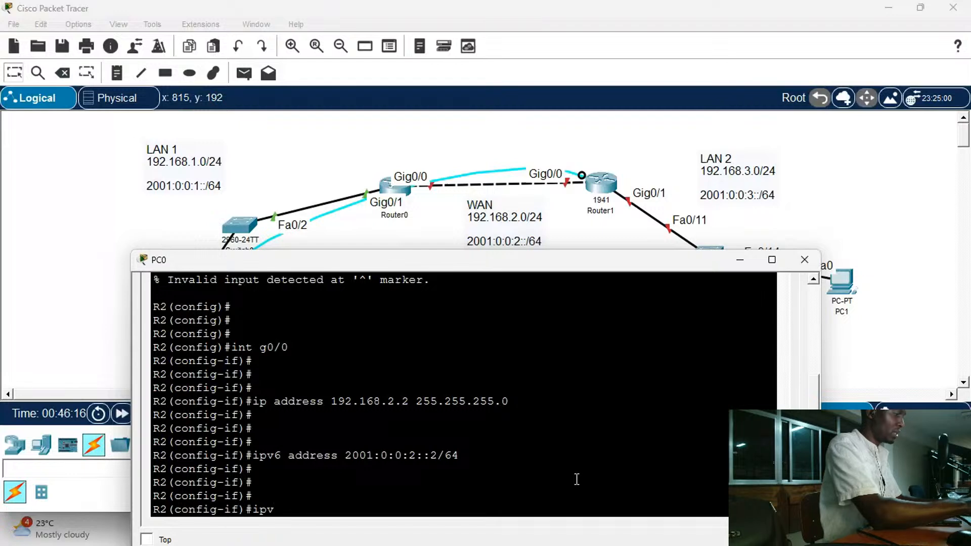
text(6 a)
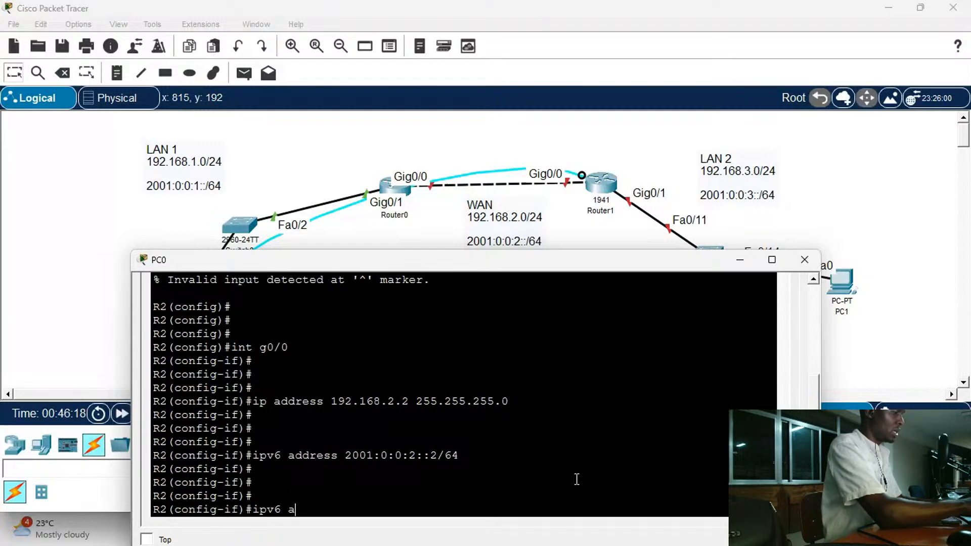
text(ddress)
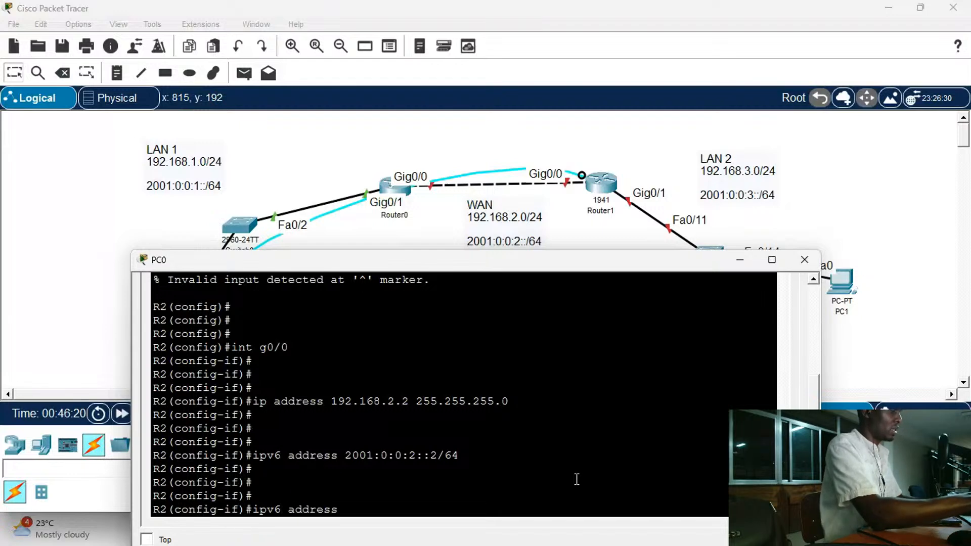
text( fe)
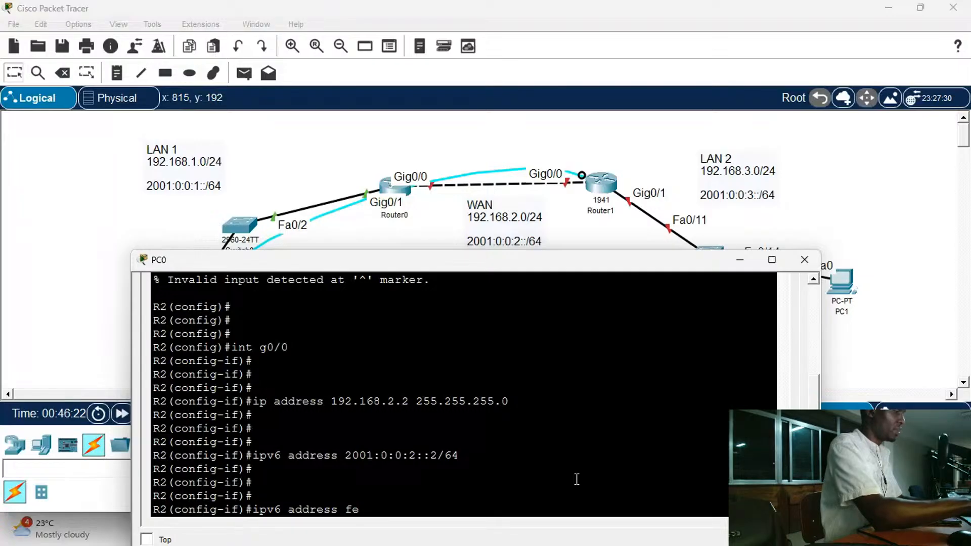
text(80::)
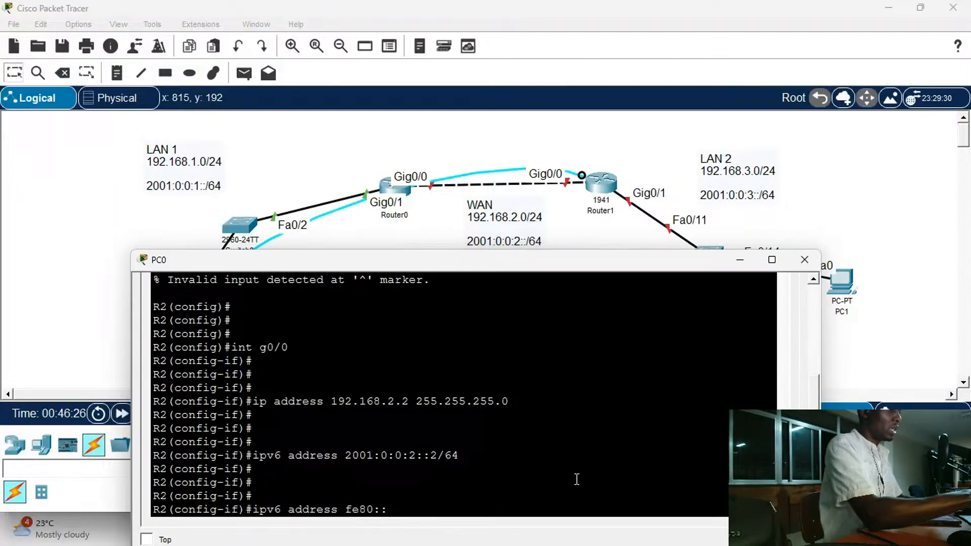
text(2)
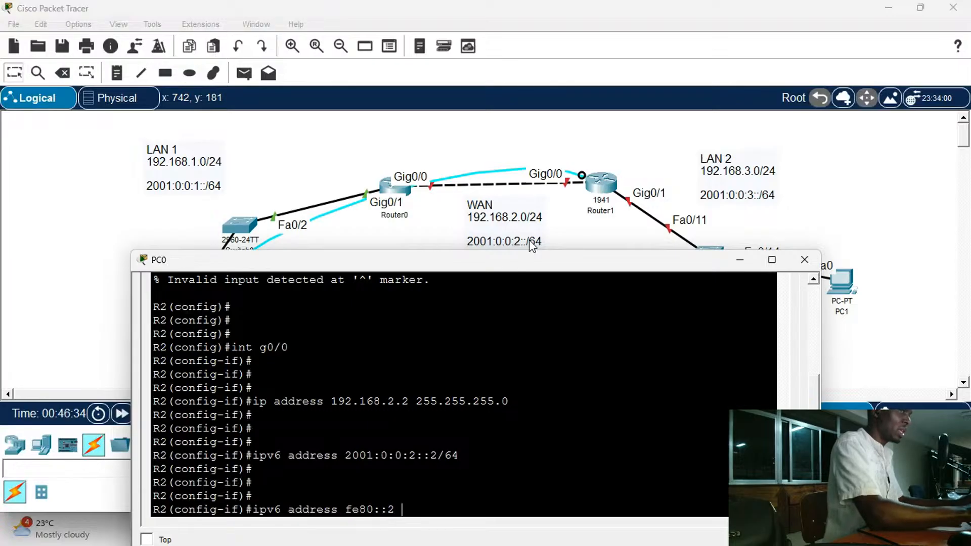
text(l)
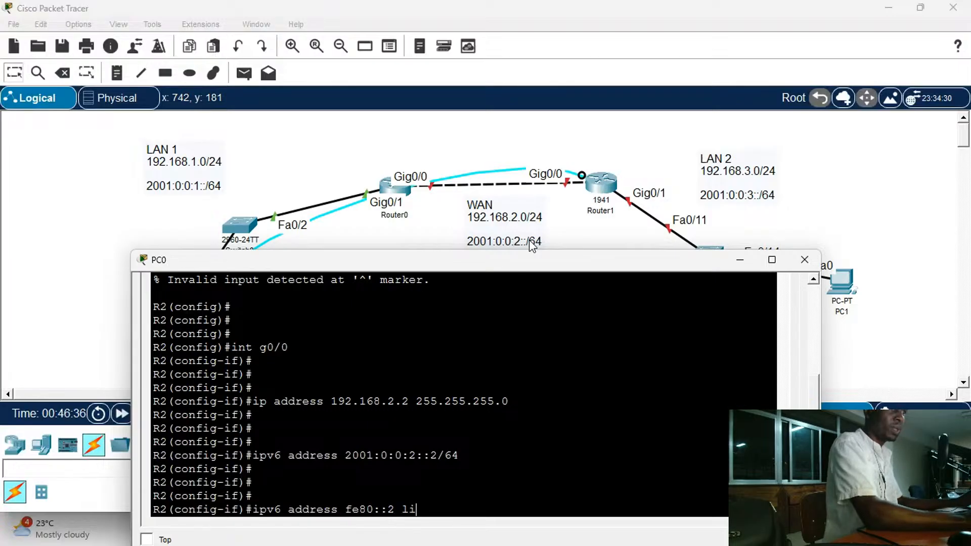
text(i)
key(Tab)
key(Return)
key(Return)
key(Return)
Enable R2's g0/0 WAN interface with no shutdown
text(no sh)
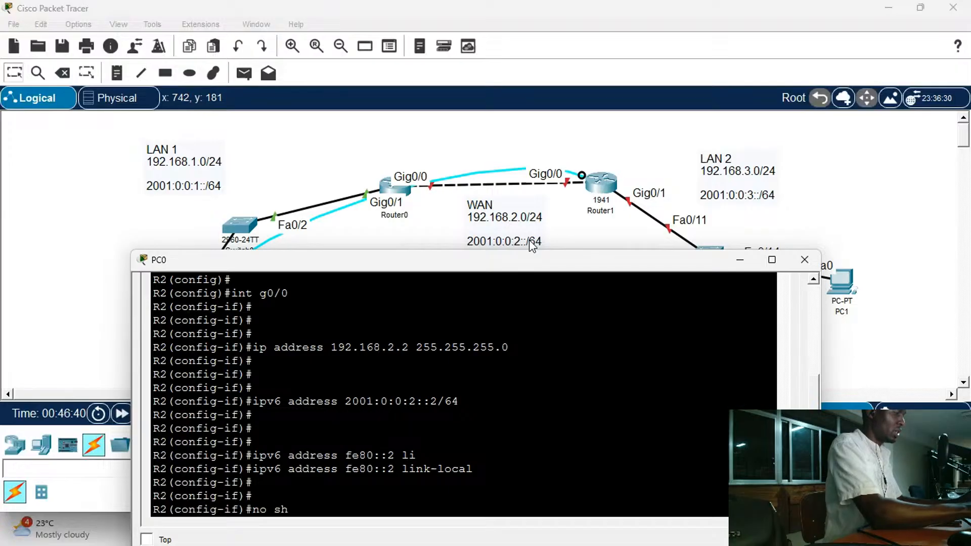
text(u)
key(Tab)
key(Return)
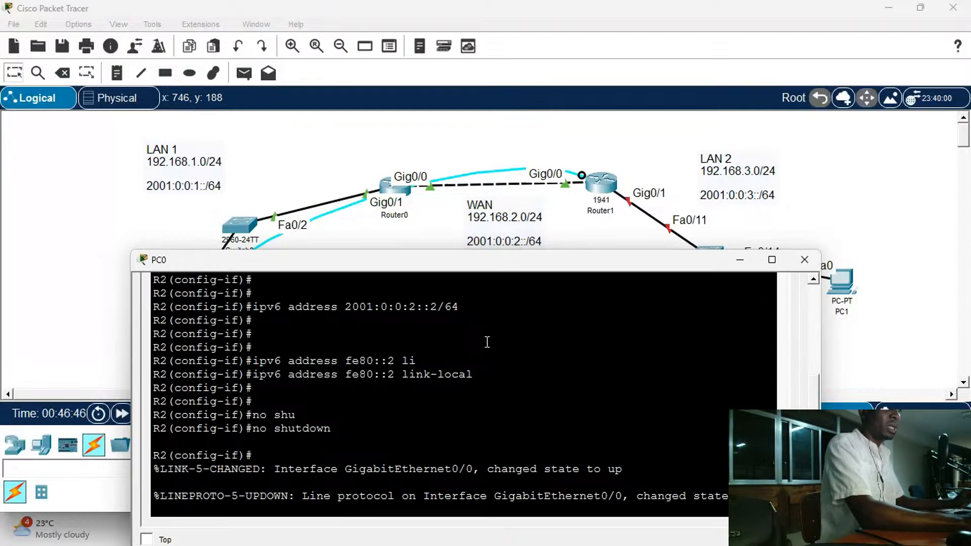
key(Return)
key(Return)
key(Return)
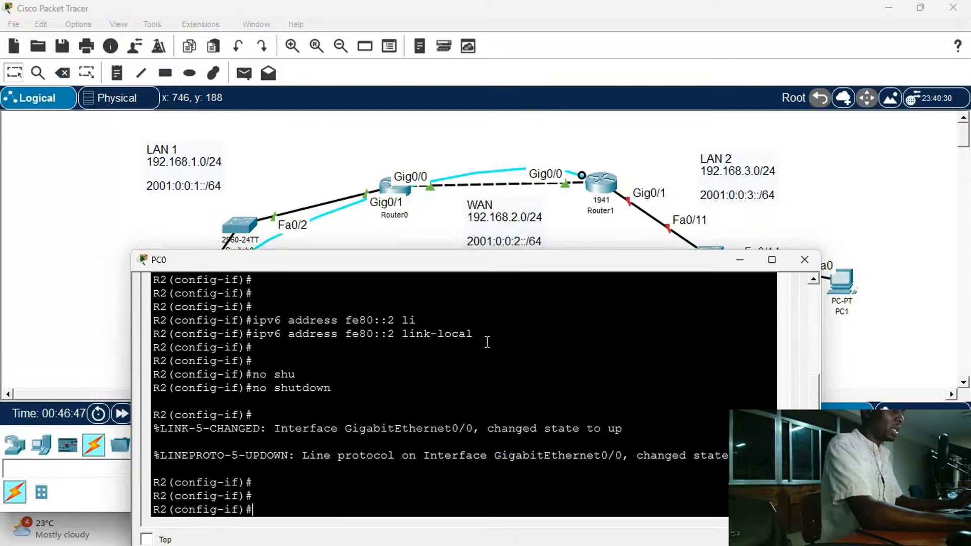
key(Return)
key(Return)
Switch to interface configuration mode for R2's LAN 2 interface with int g0/1
key(Up)
key(Up)
key(Up)
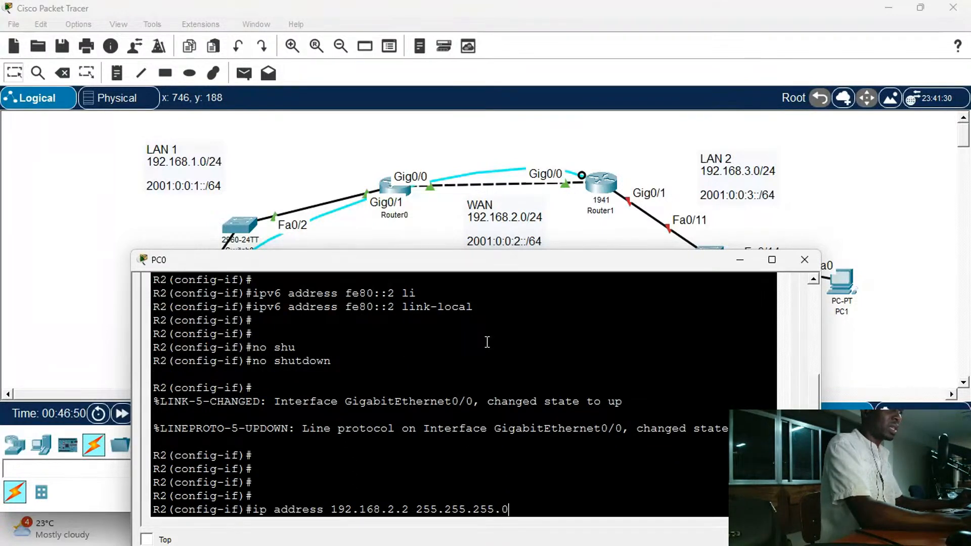
key(Up)
key(BackSpace)
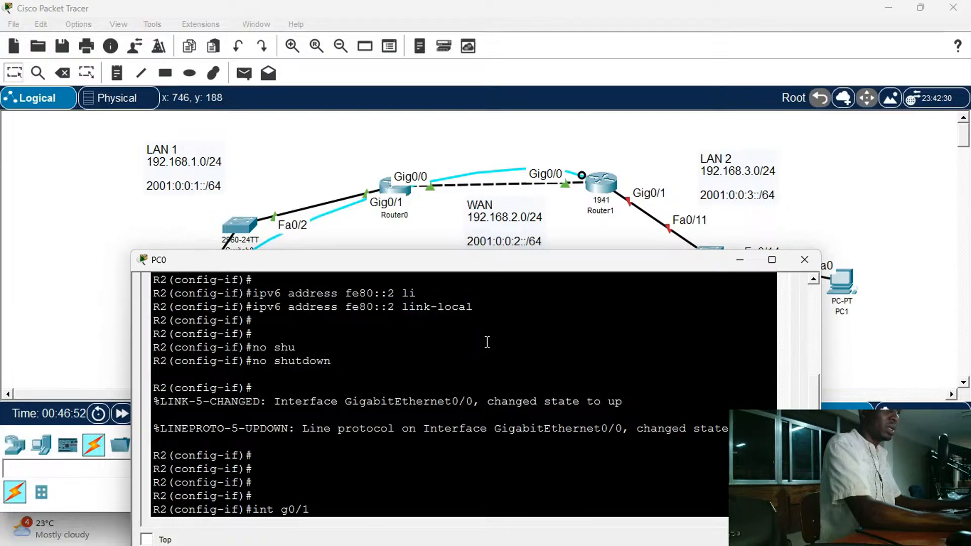
text(1)
key(Return)
key(Return)
key(Return)
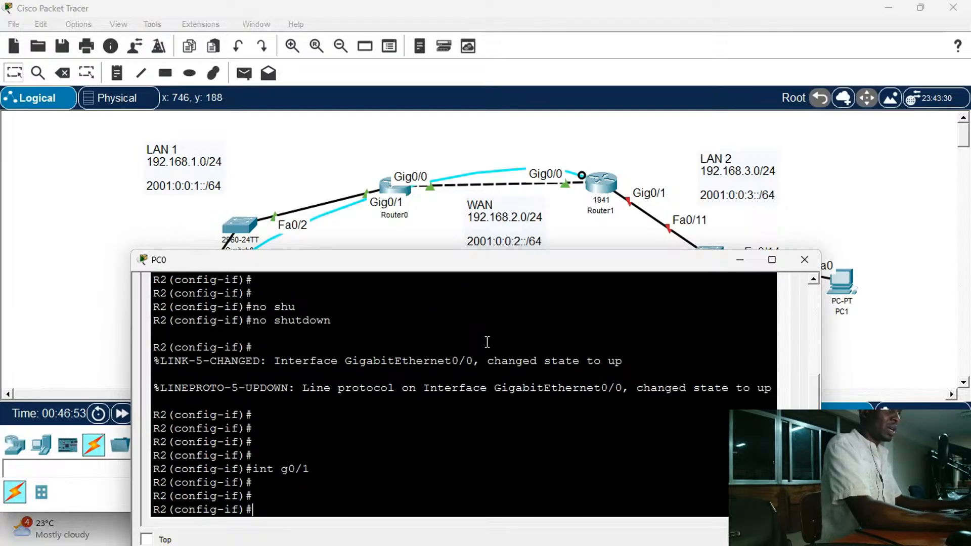
Assign IPv4 address 192.168.3.1 with subnet mask 255.255.255.0 to R2's g0/1 interface
key(Up)
key(Up)
key(Up)
key(Up)
key(Up)
key(Down)
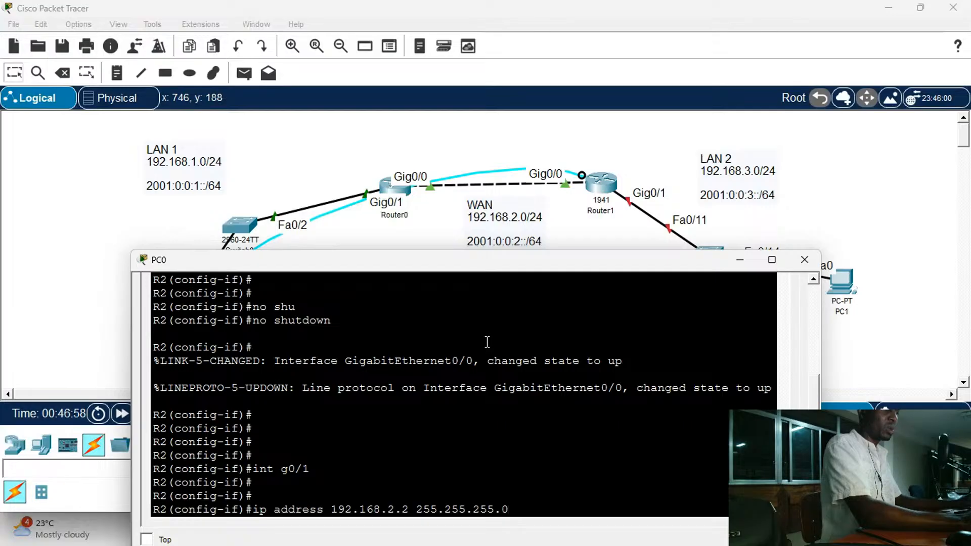
key(Left)
key(Left)
key(Left)
key(Left)
key(Left)
key(Left)
key(Left)
key(Left)
key(Left)
key(Left)
key(Left)
key(Left)
key(BackSpace)
text(3)
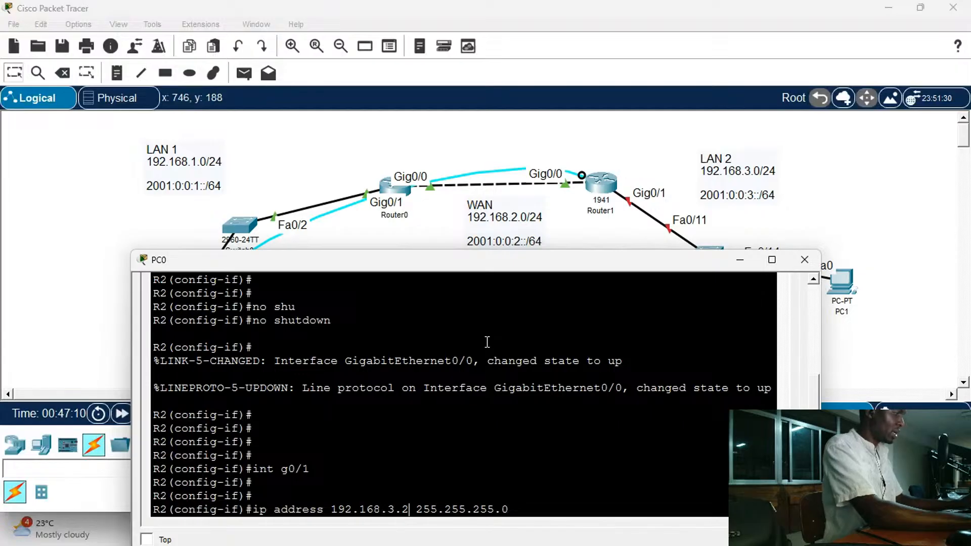
key(BackSpace)
text(1)
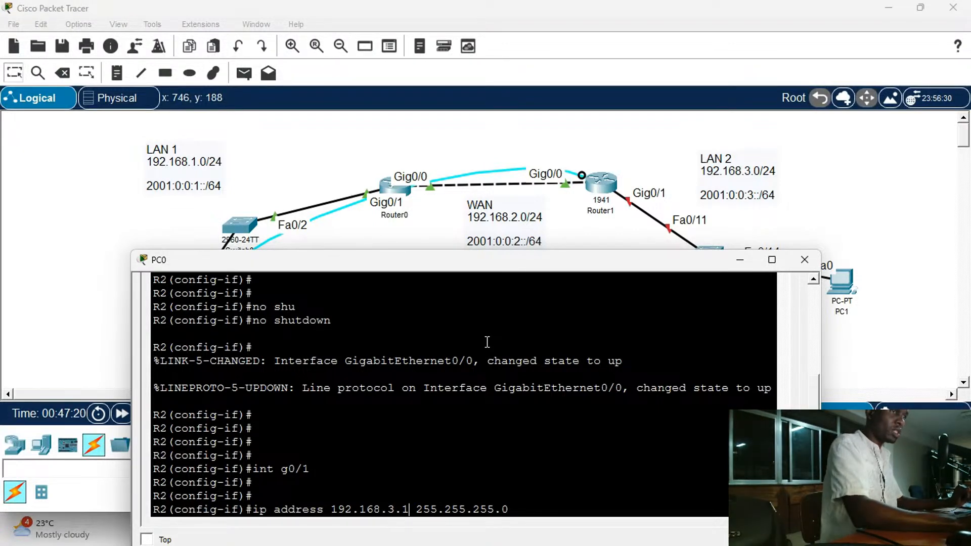
key(Return)
key(Return)
key(Return)
key(Return)
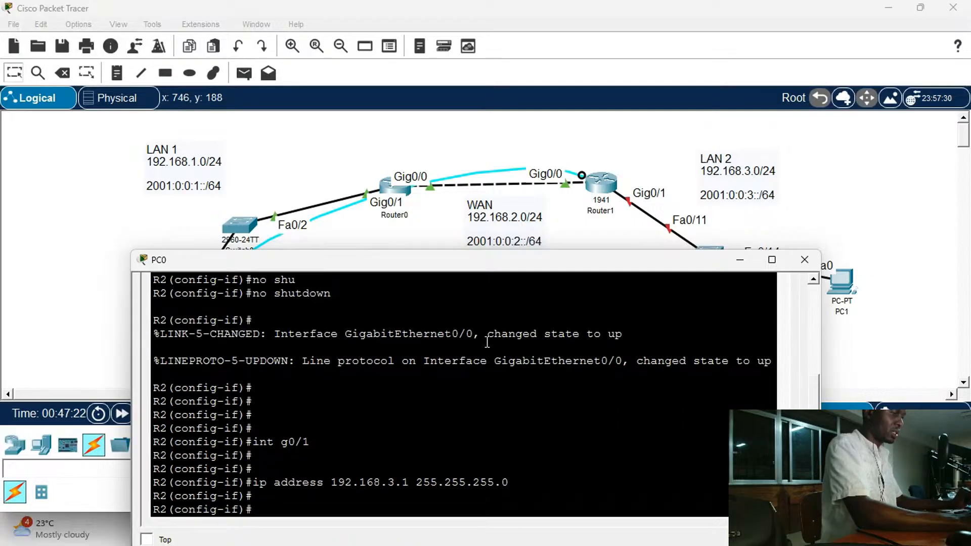
Assign IPv6 address 2001:0:0:3::1/64 to R2's g0/1 interface
text(no shutdown)
key(Up)
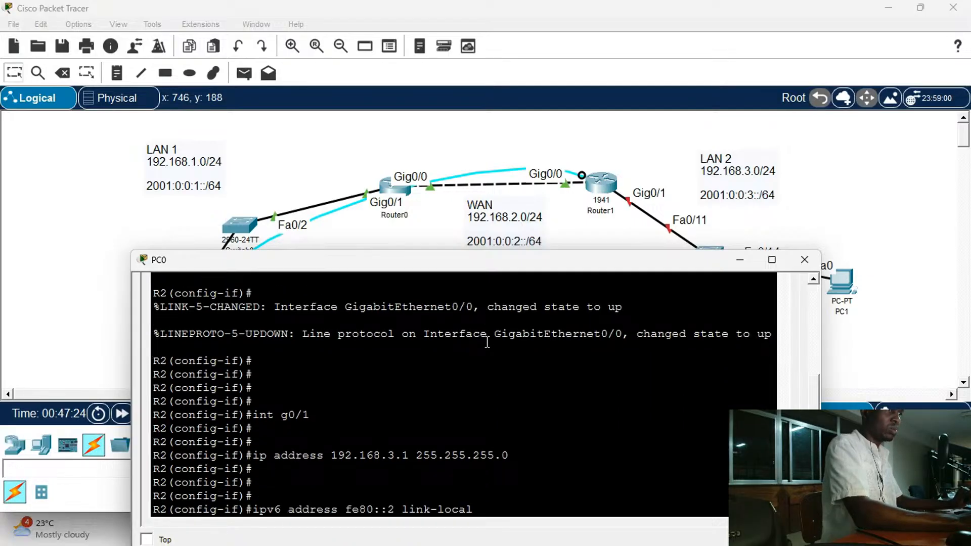
key(Up)
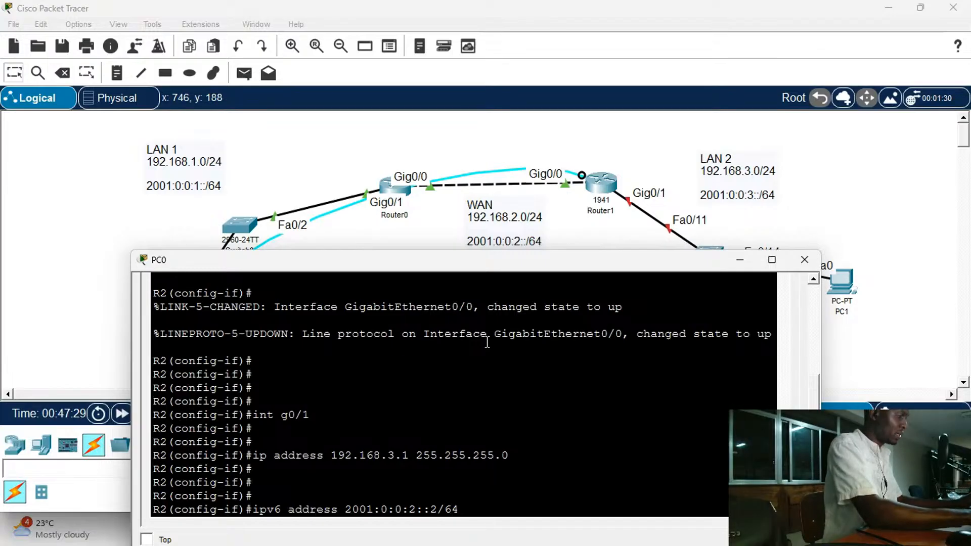
key(BackSpace)
text(3)
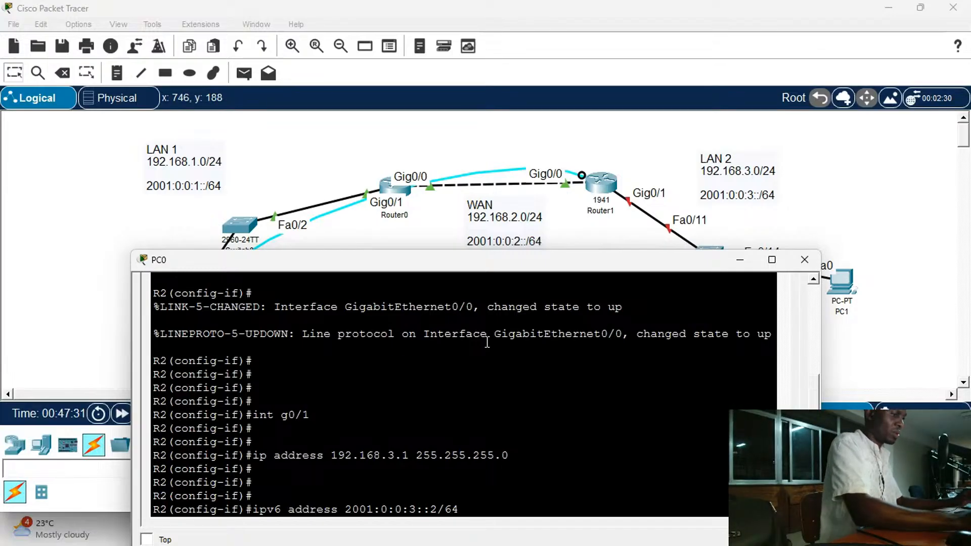
key(BackSpace)
text(1)
key(Return)
key(Return)
key(Return)
key(Return)
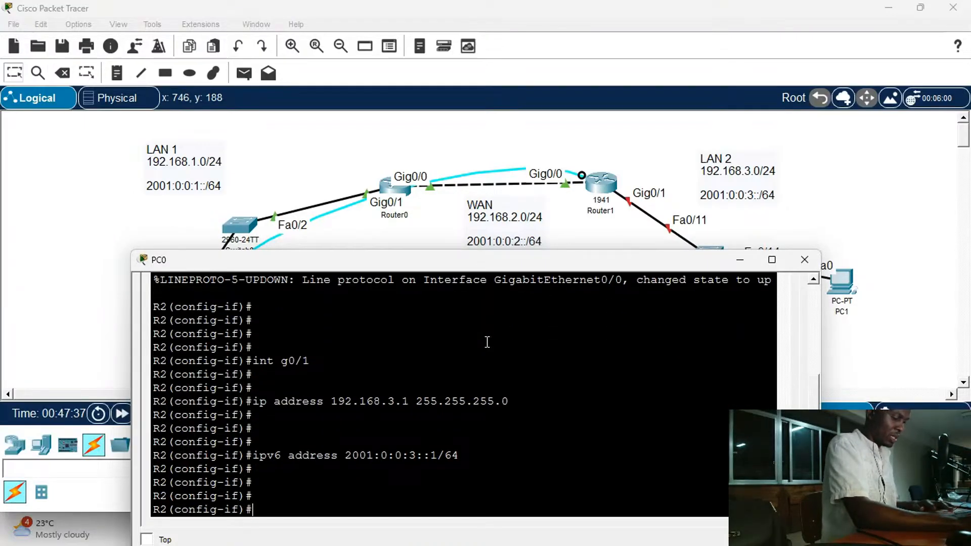
Set fe80::1 as the IPv6 link-local address of R2's g0/1 interface
key(Up)
key(Up)
key(Up)
key(Up)
key(Up)
key(Up)
key(Down)
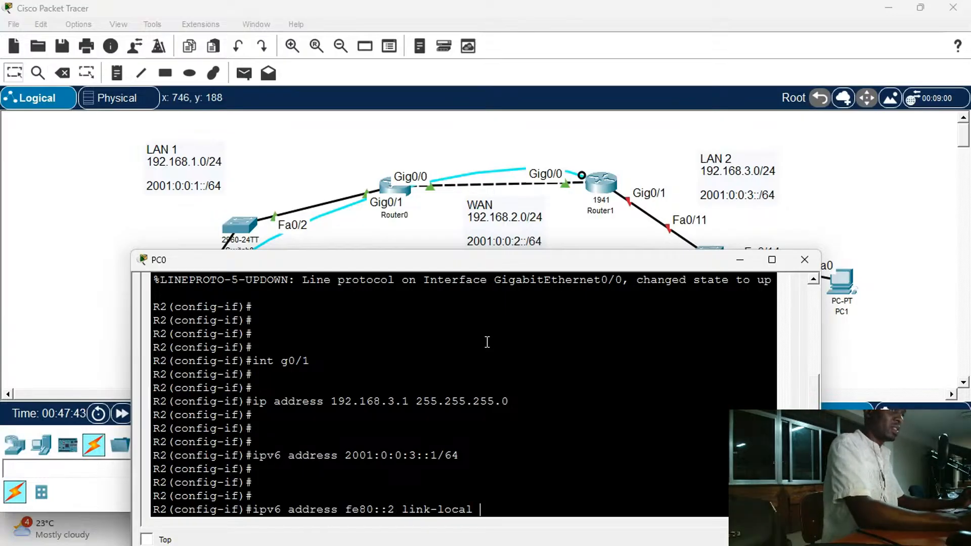
key(Left)
key(Left)
key(Left)
key(Left)
key(Left)
key(Left)
key(Left)
key(Left)
key(Left)
key(Left)
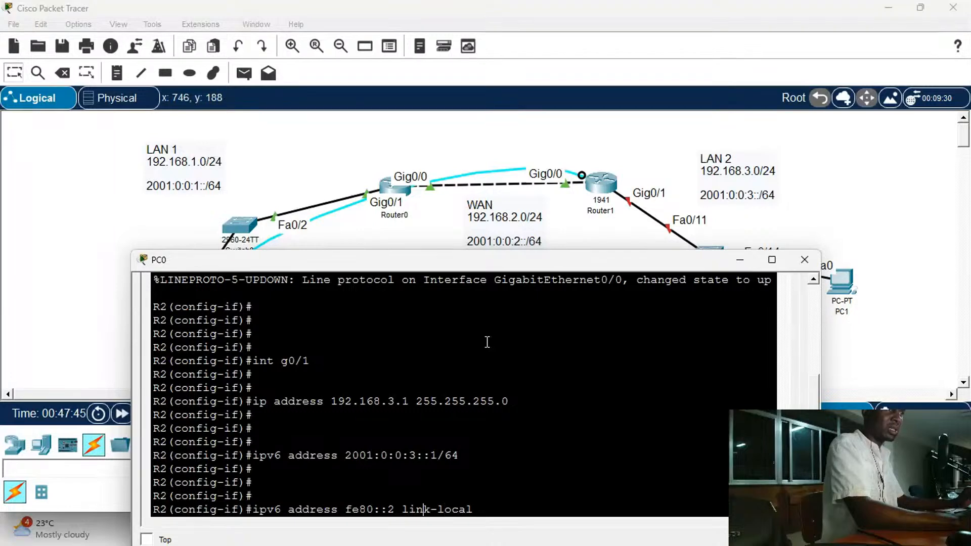
key(Left)
key(BackSpace)
text(1)
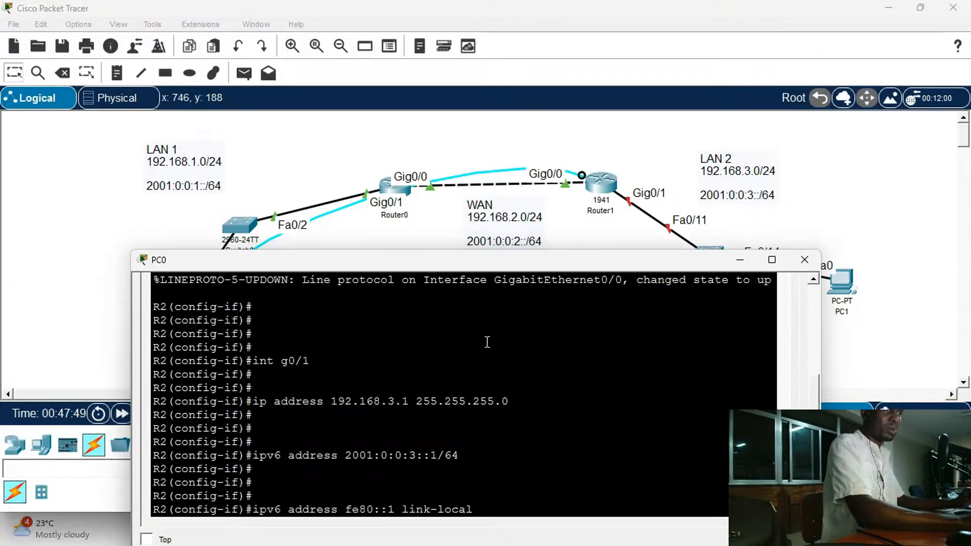
key(Return)
key(Return)
key(Return)
key(Return)
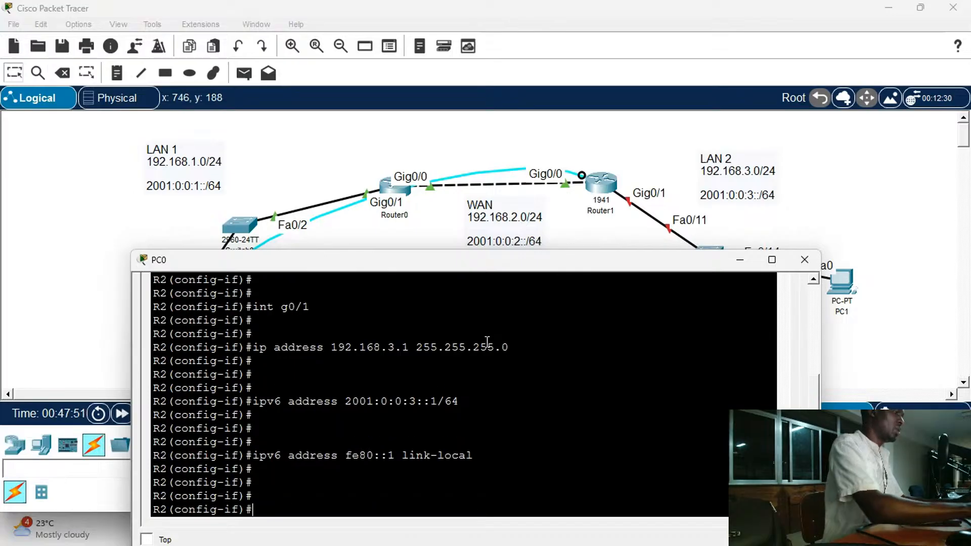
Enable R2's g0/1 LAN 2 interface with no shut
text(no shut)
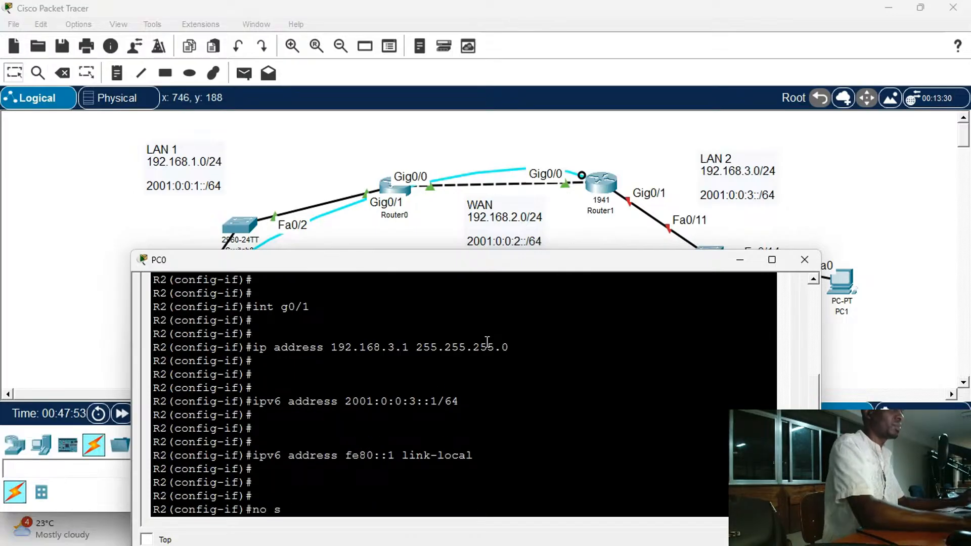
key(Return)
key(Return)
key(Return)
key(Return)
key(Return)
key(Return)
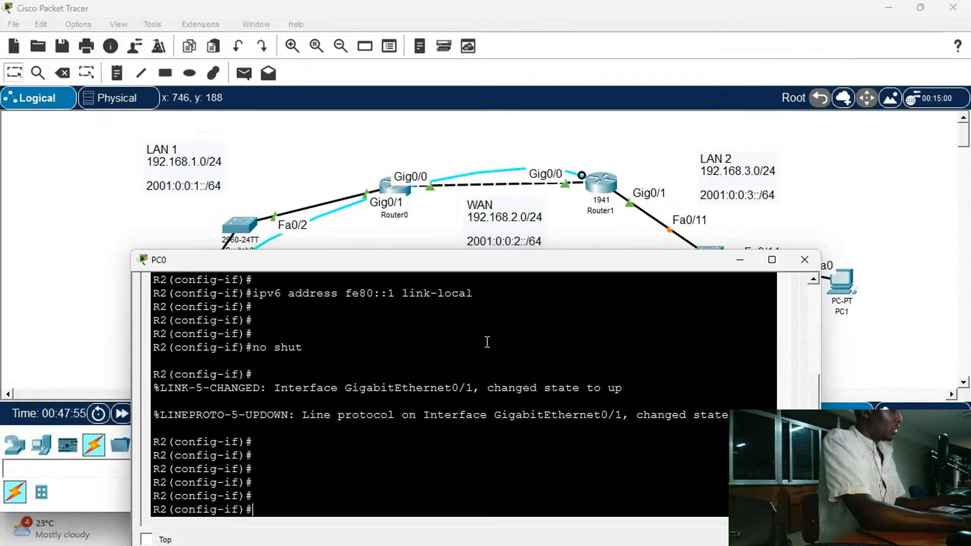
Leave R2's configuration mode and display the brief IPv4 interface summary with show ip int br
key(ctrl+z)
key(Return)
key(Return)
key(Return)
key(Return)
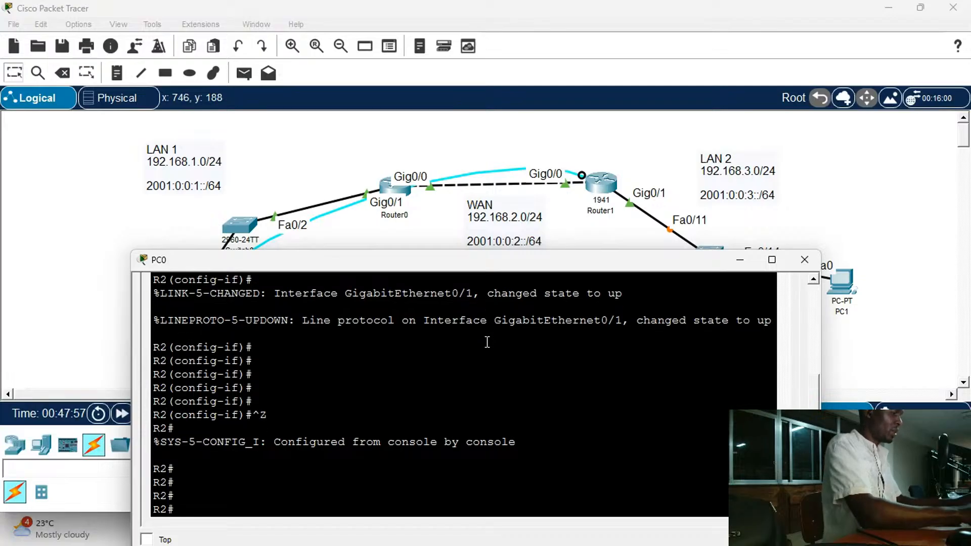
text(show ip int)
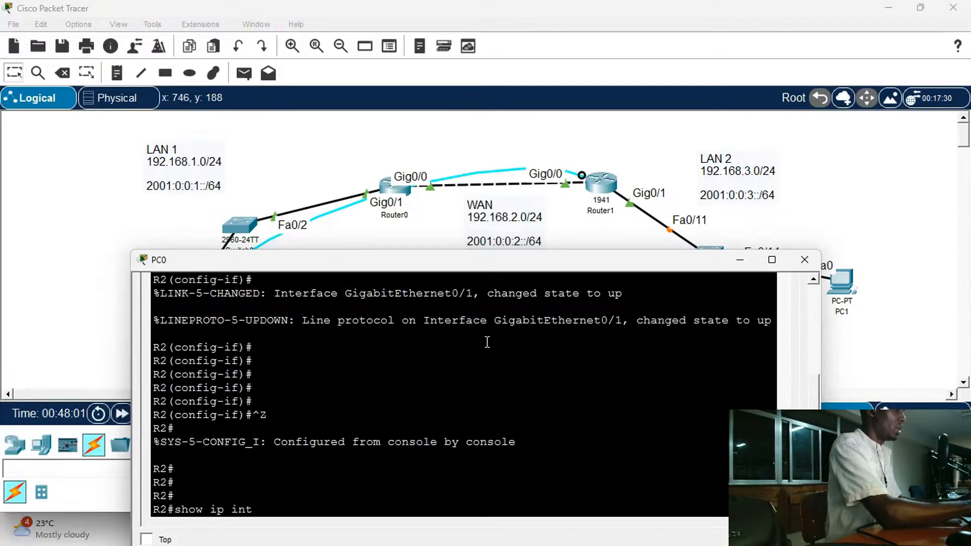
text( br)
key(Return)
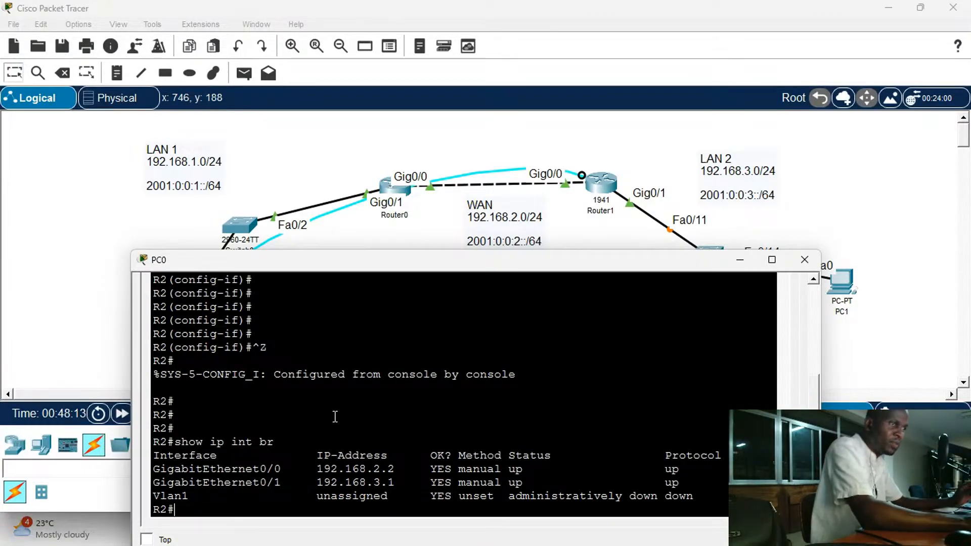
Display R2's IPv4 routing table with show ip route and examine the connected and local routes on g0/0
key(Return)
key(Return)
text(show ip)
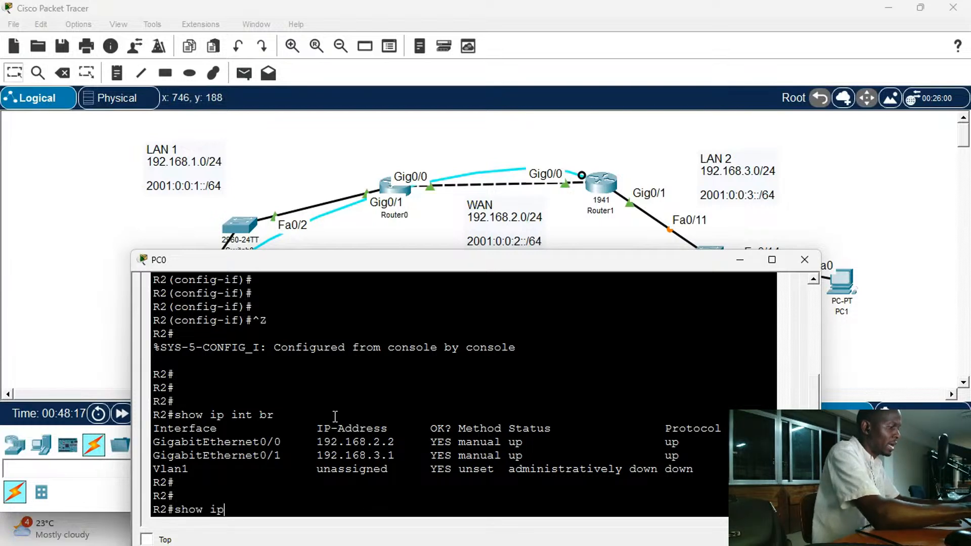
text( rou)
key(Tab)
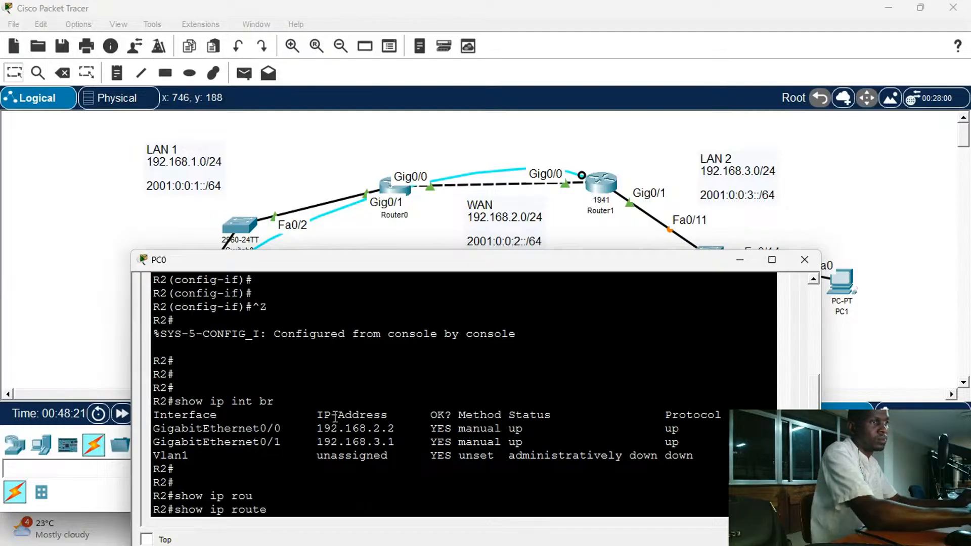
key(Return)
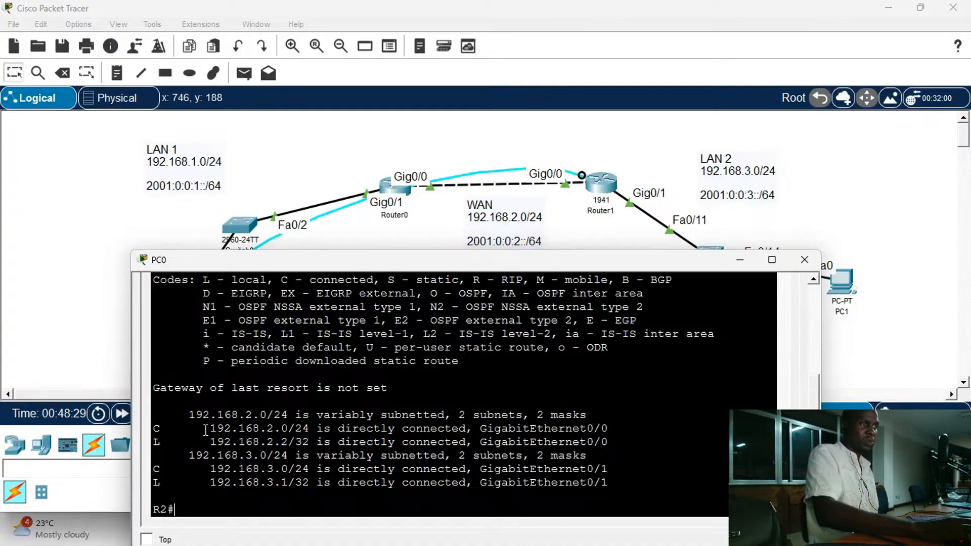
drag(155, 429, 311, 431)
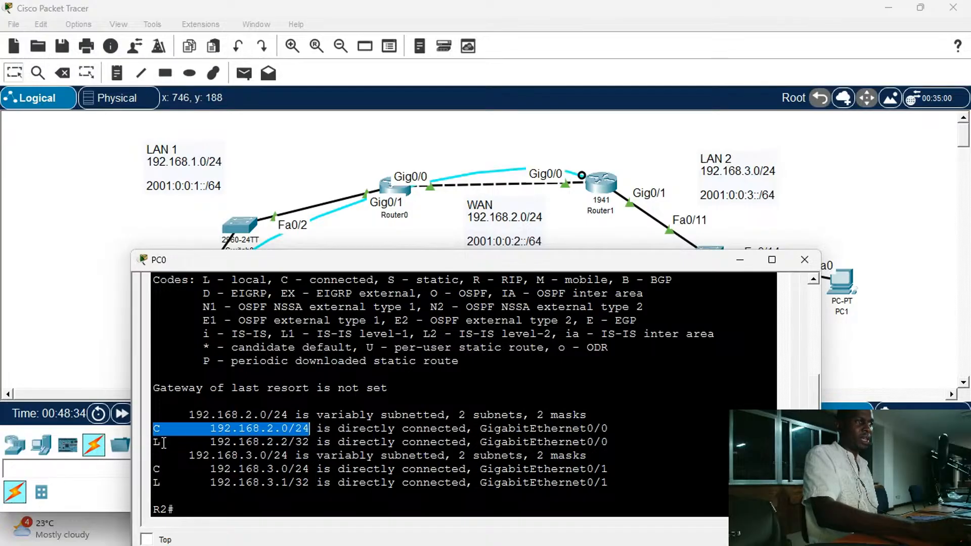
drag(157, 443, 309, 448)
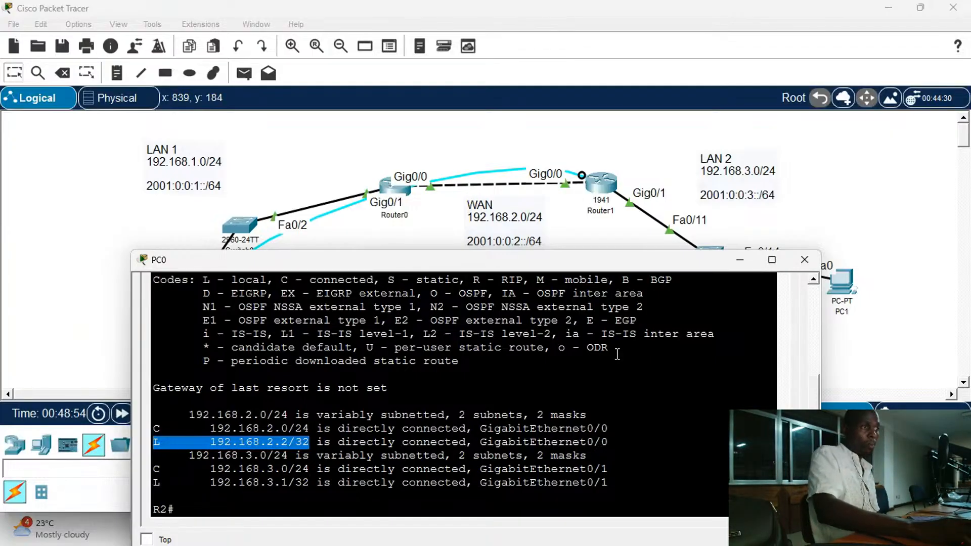
click(597, 434)
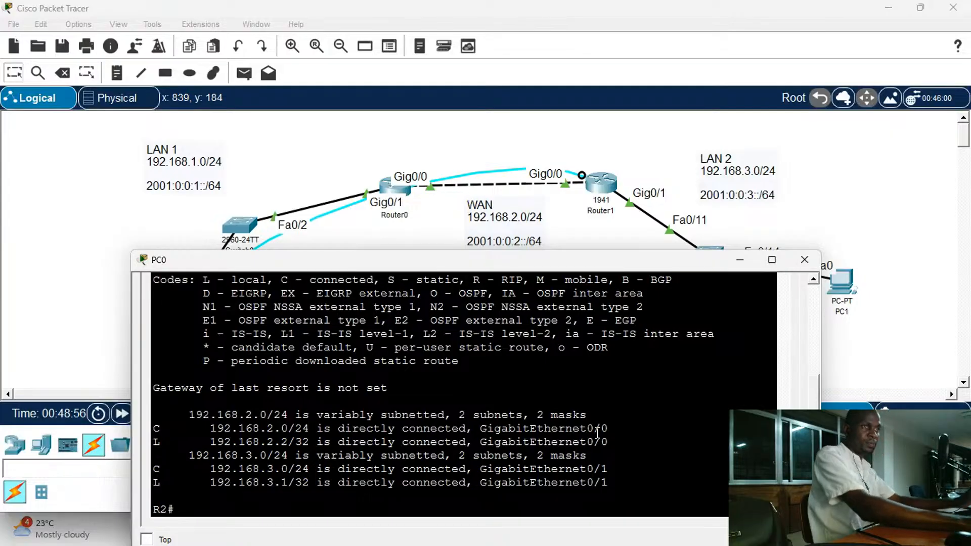
key(Return)
key(Return)
key(Return)
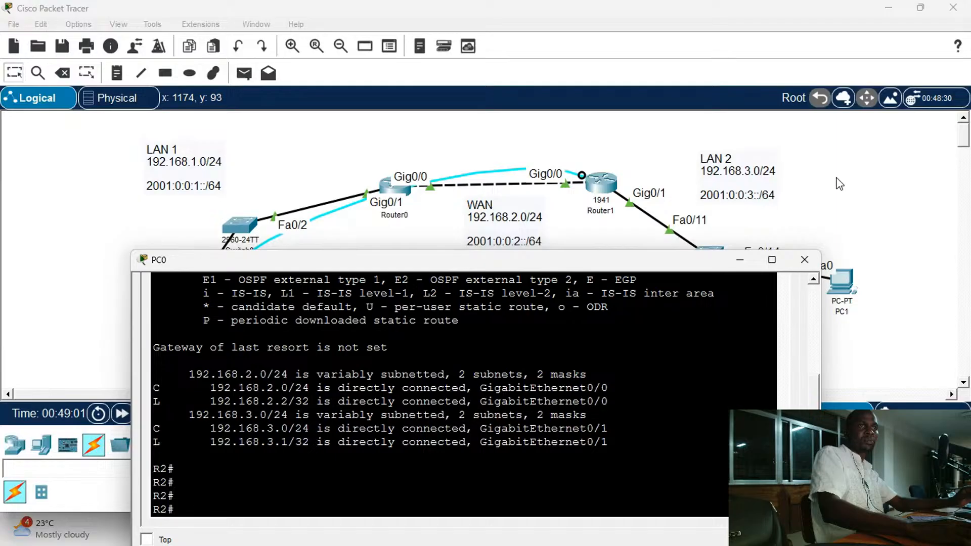
Close PC0's terminal session and move the console cable's router end from Router1 to Switch2's Console port
drag(646, 267, 496, 143)
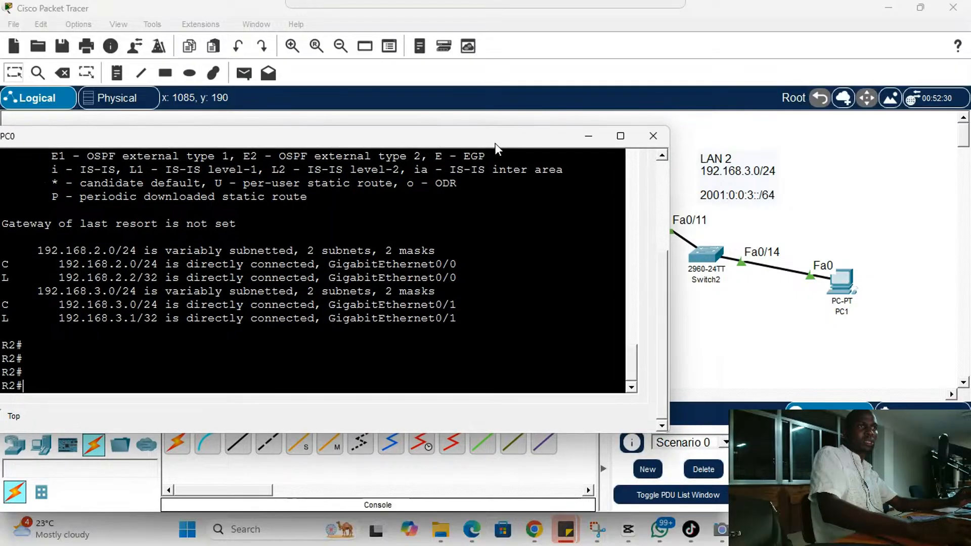
scroll(494, 228, up, 9)
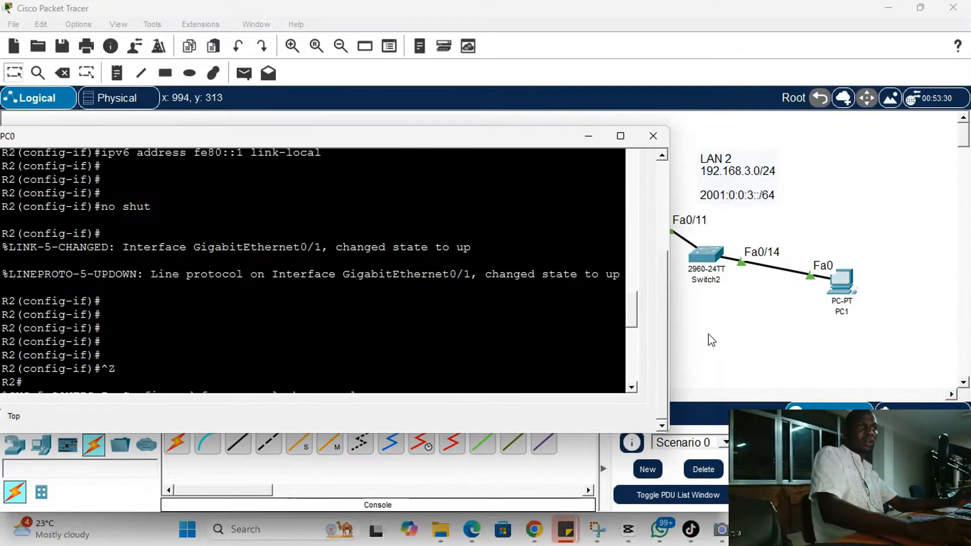
drag(632, 310, 614, 54)
scroll(518, 260, up, 5)
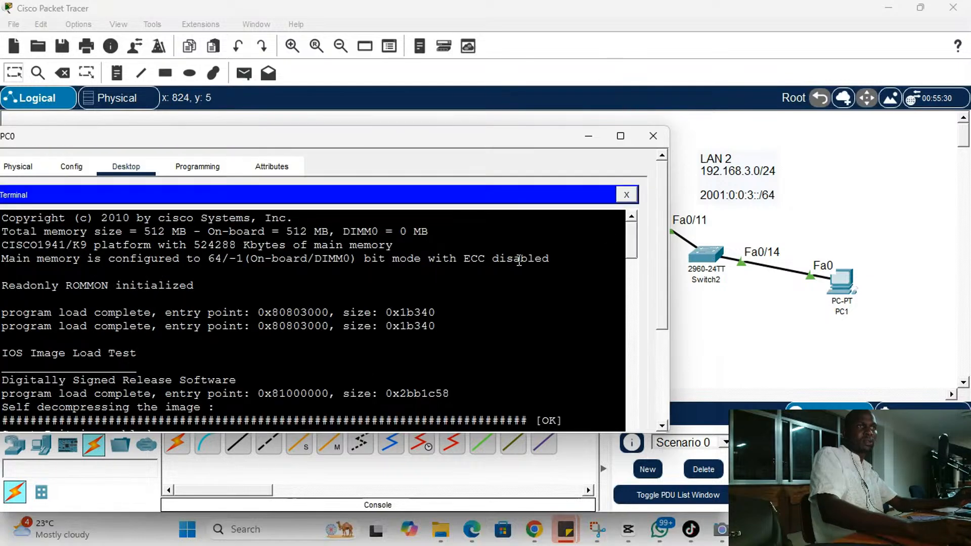
click(626, 195)
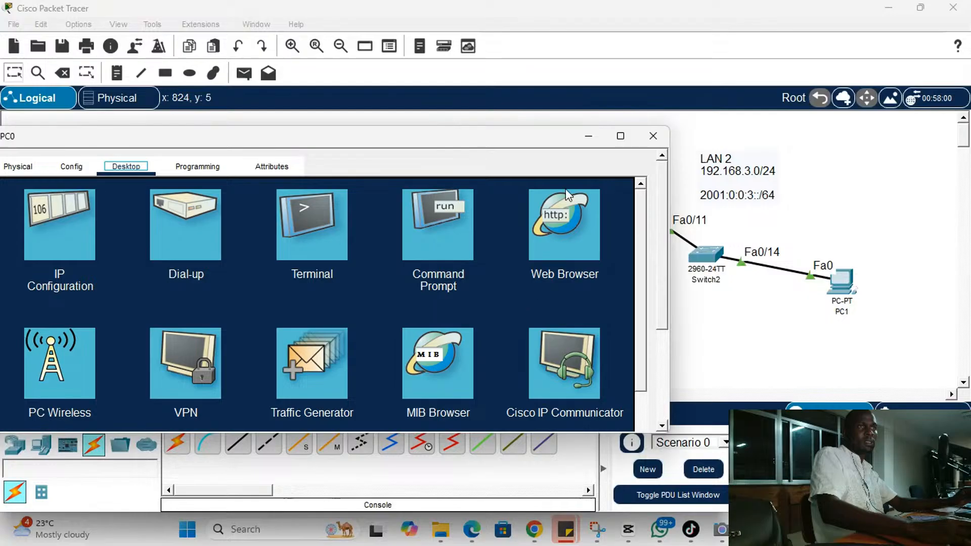
click(836, 180)
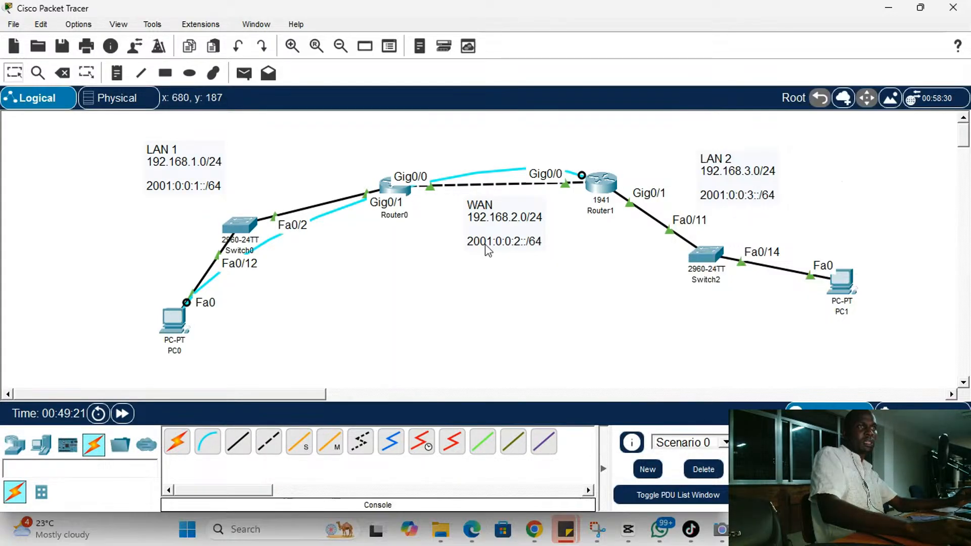
click(705, 254)
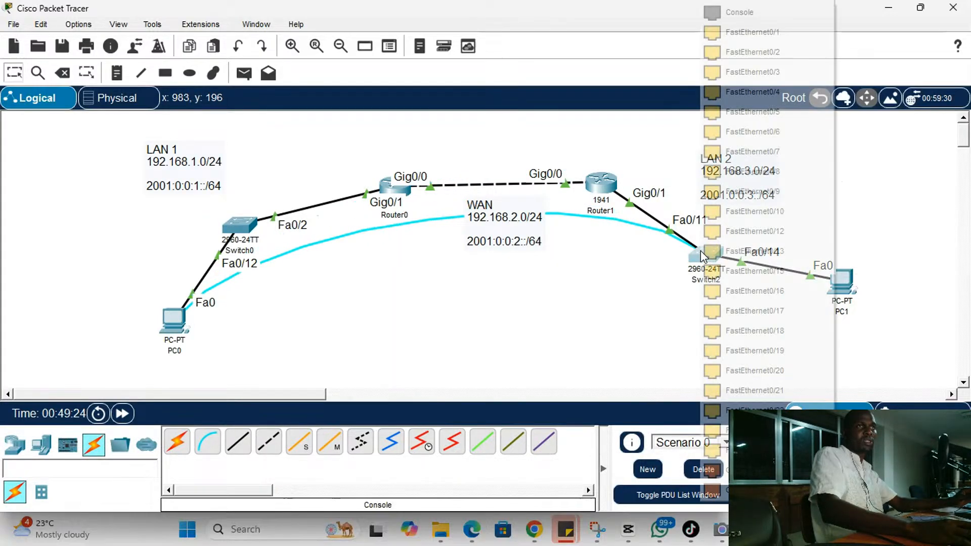
click(727, 21)
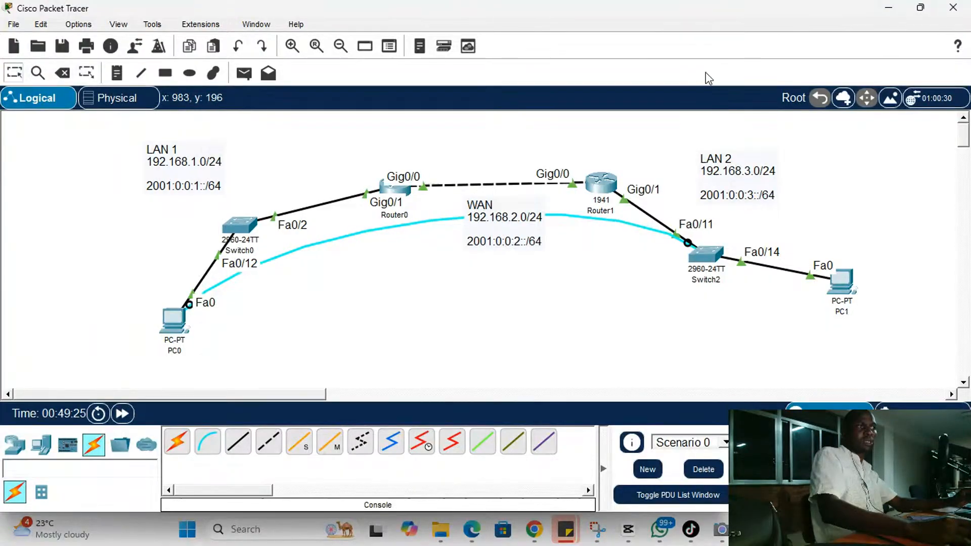
Start a terminal session from PC0 to Switch2 at 9600 bits per second, 8 data bits, no parity, 1 stop bit and no flow control
click(163, 322)
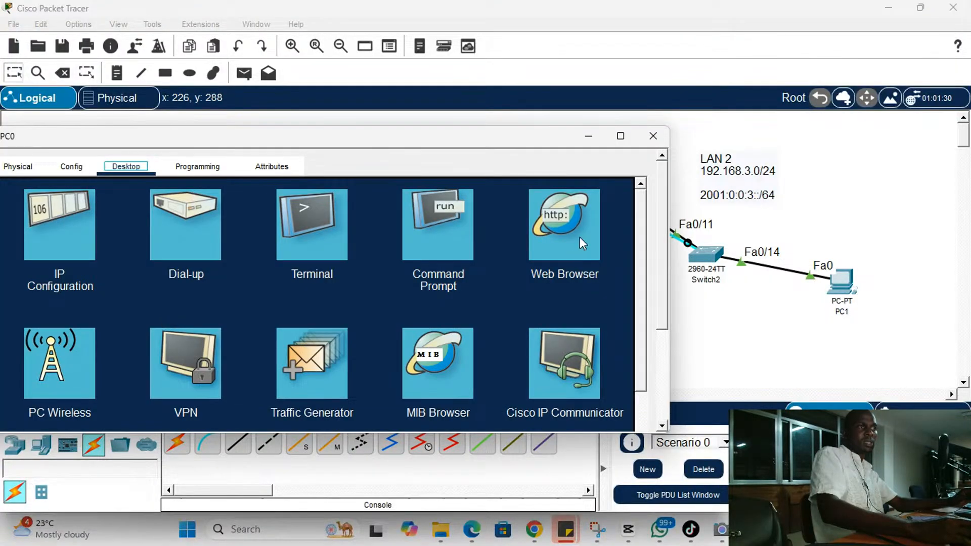
click(331, 230)
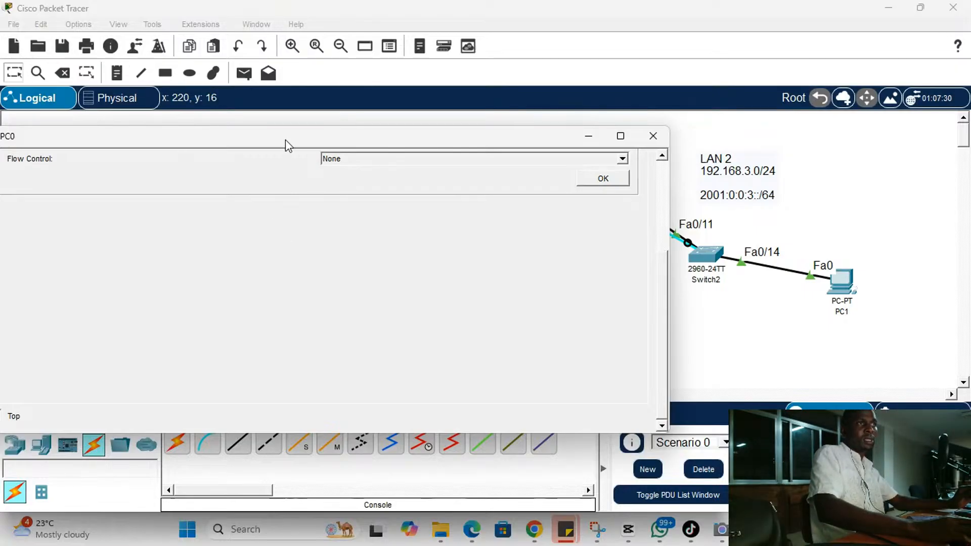
drag(462, 134, 479, 126)
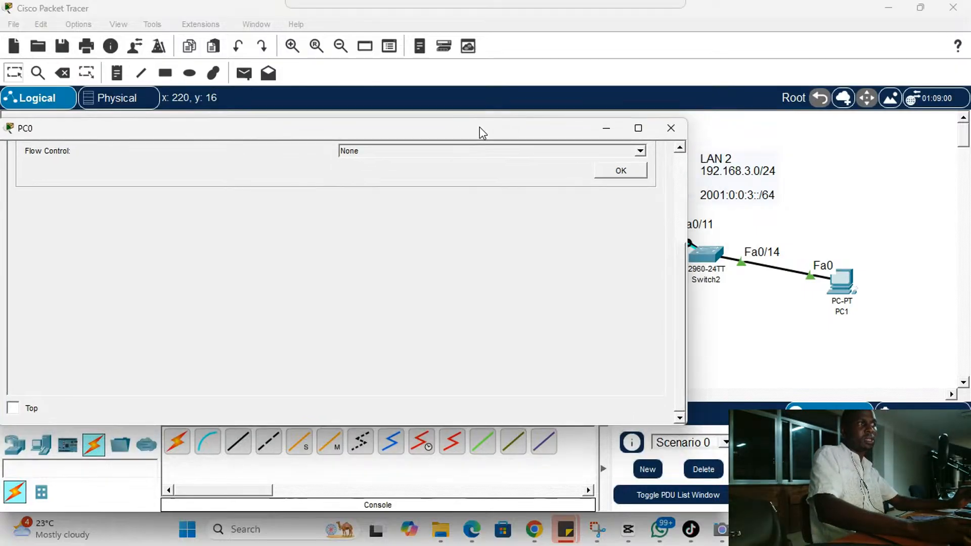
scroll(434, 251, up, 2)
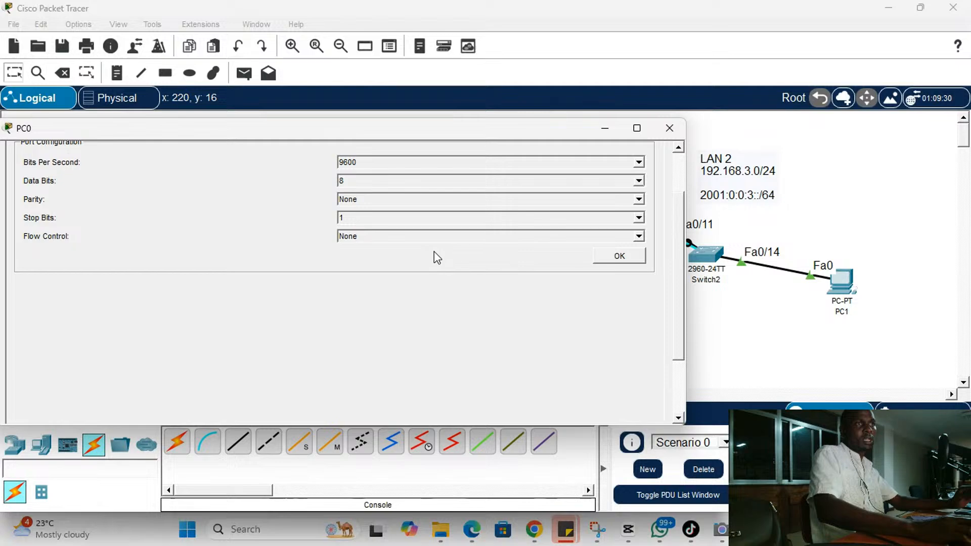
click(625, 261)
scroll(403, 305, down, 1)
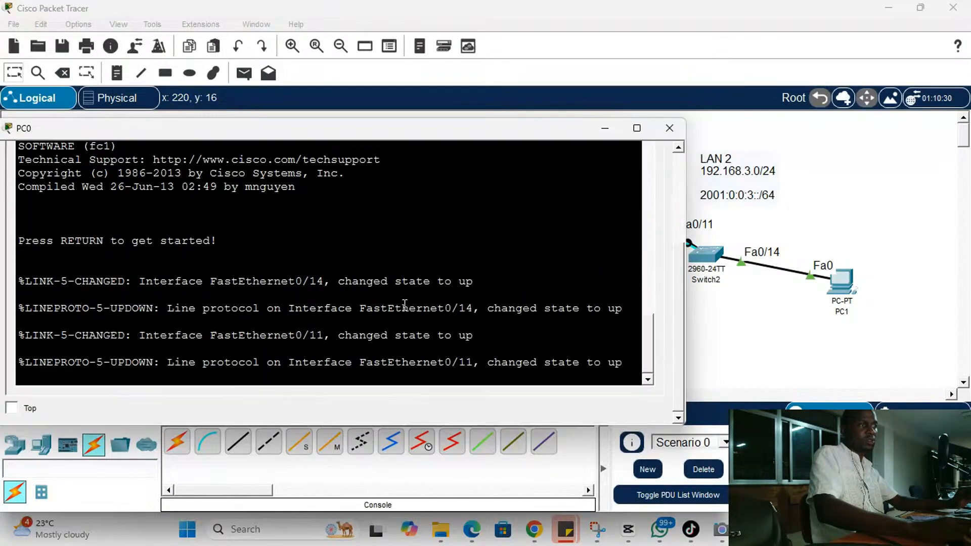
key(Return)
key(Return)
key(Return)
key(Return)
key(Return)
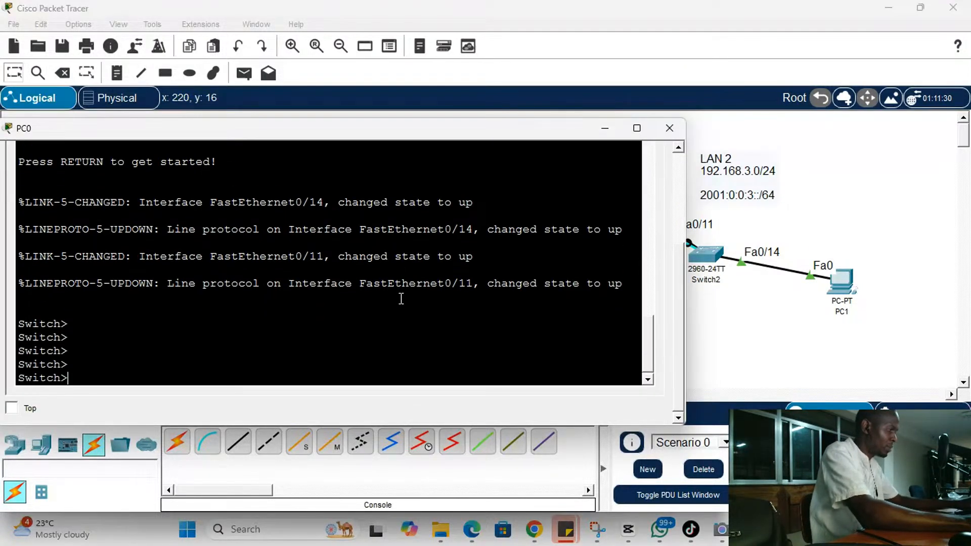
Enter privileged EXEC mode and global configuration mode on Switch2 with en and conf t
text(en)
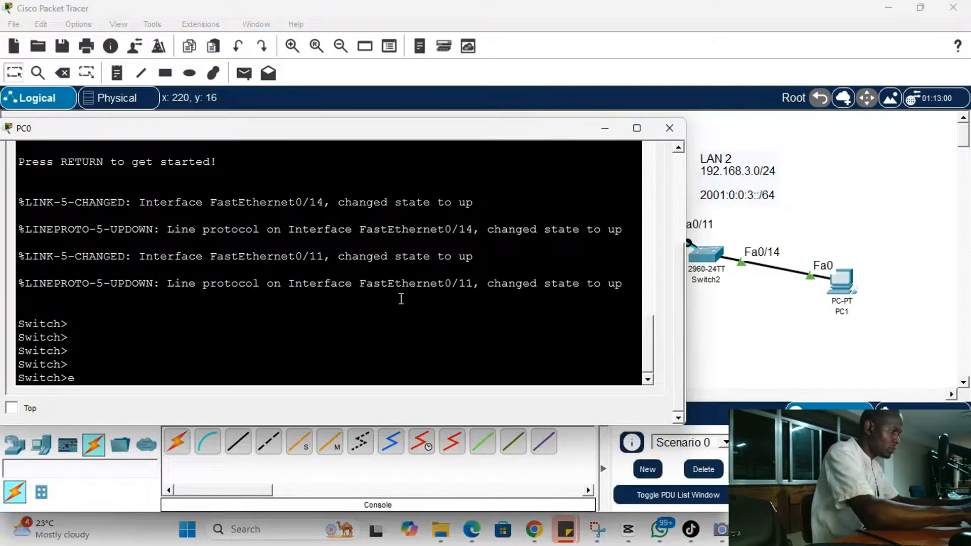
key(Return)
key(Return)
key(Return)
text(conf t)
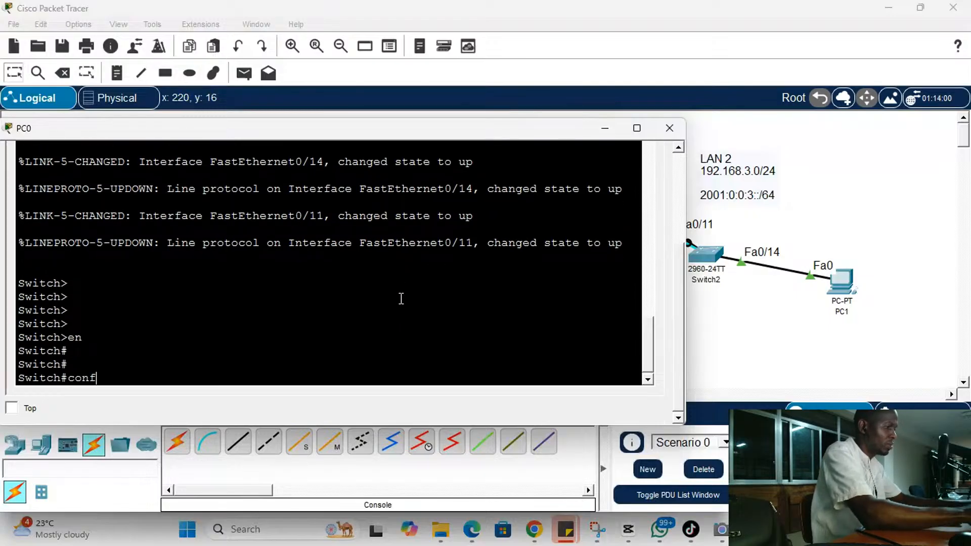
key(Return)
key(Return)
key(Return)
key(Return)
key(Return)
key(Return)
Set Switch2's hostname to SW2
text(ho)
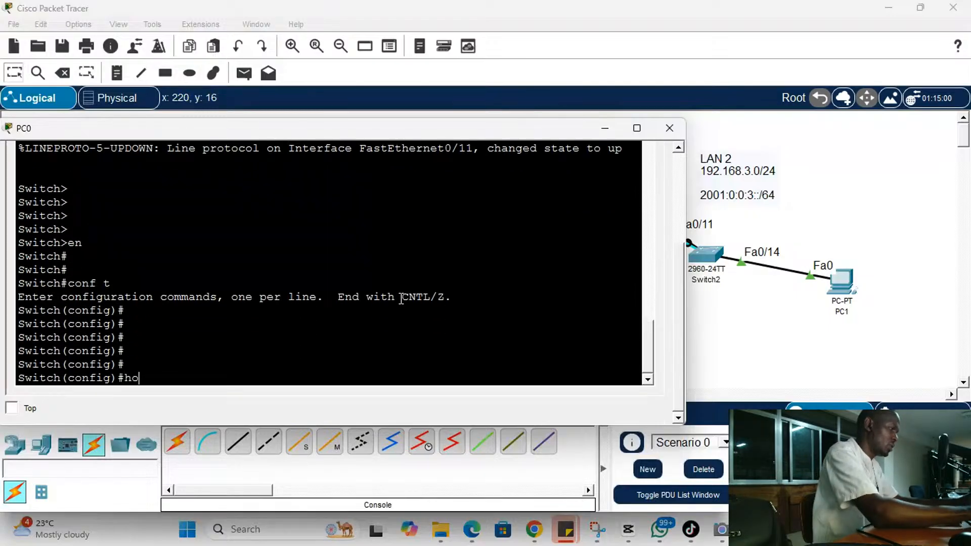
text(st SW2)
key(Return)
key(Return)
key(Return)
key(Return)
key(Return)
key(Return)
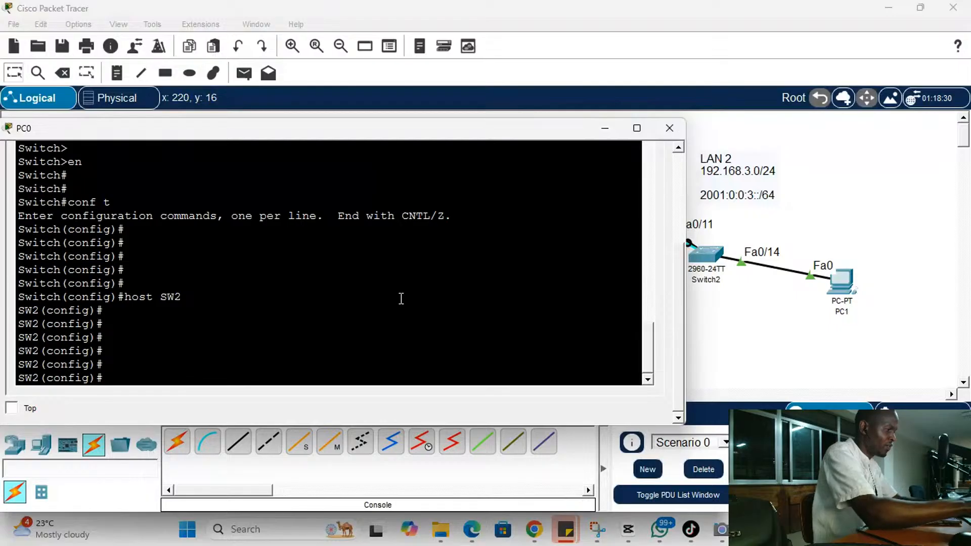
Set SW2's SDM template with sdm prefer dual-ipv4-and-ipv6 default
text(sdm pr)
key(Tab)
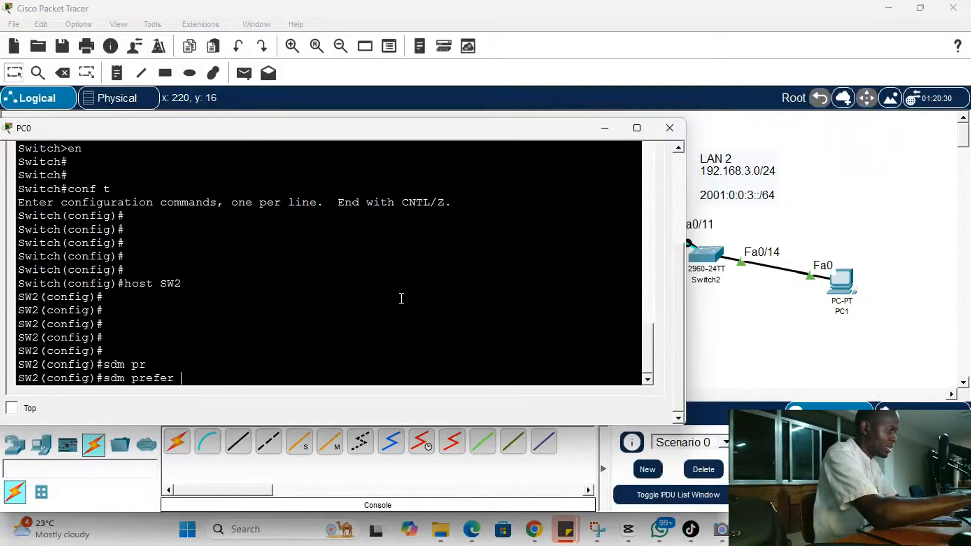
text(du)
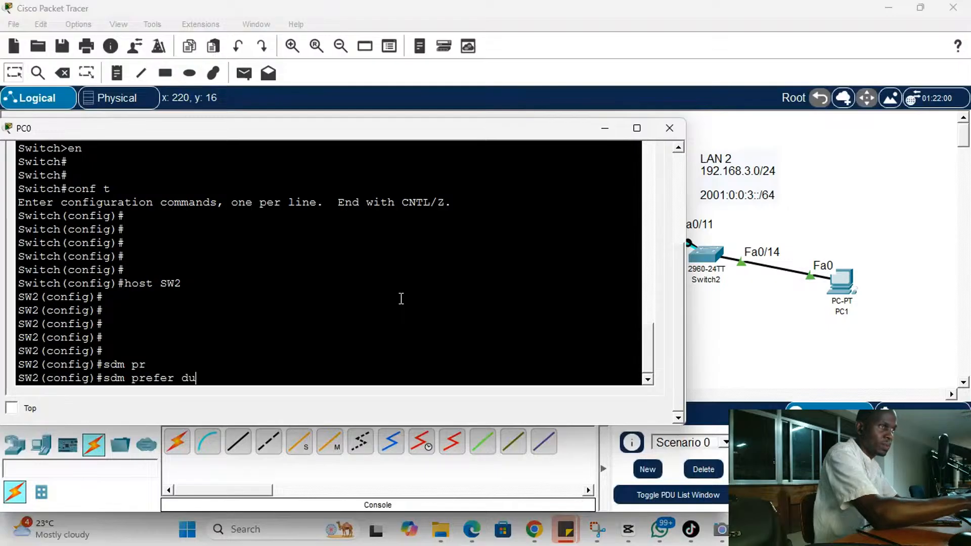
key(Tab)
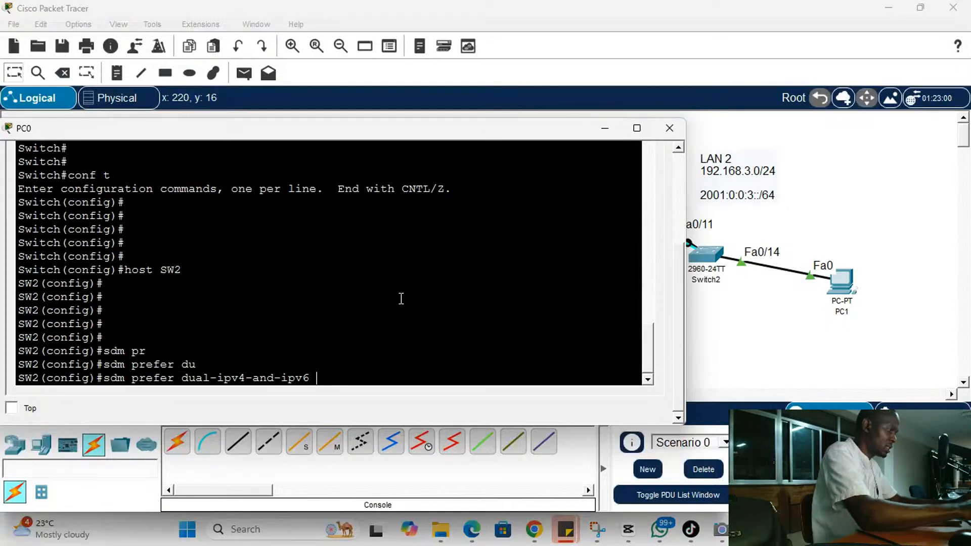
text(de)
key(Tab)
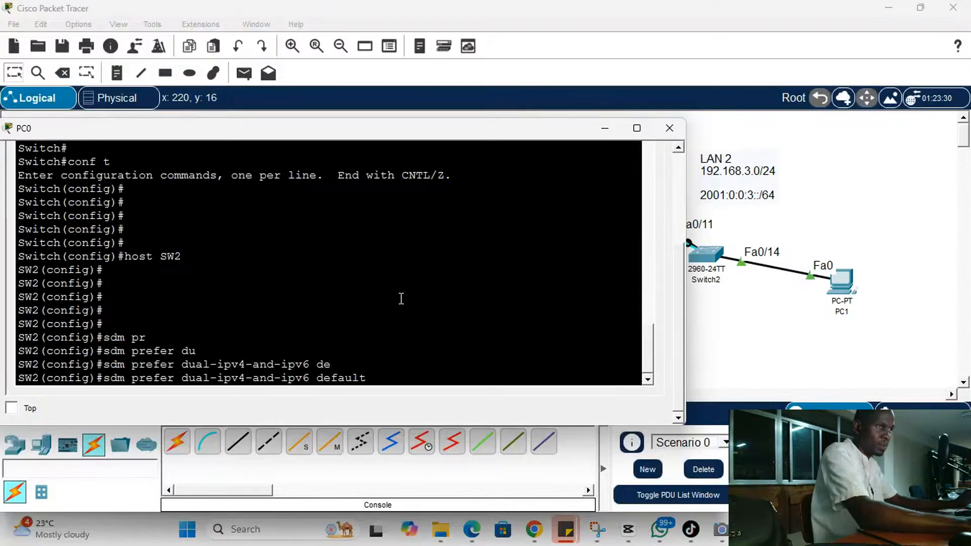
key(Return)
key(Return)
key(Return)
key(Return)
key(Return)
key(Return)
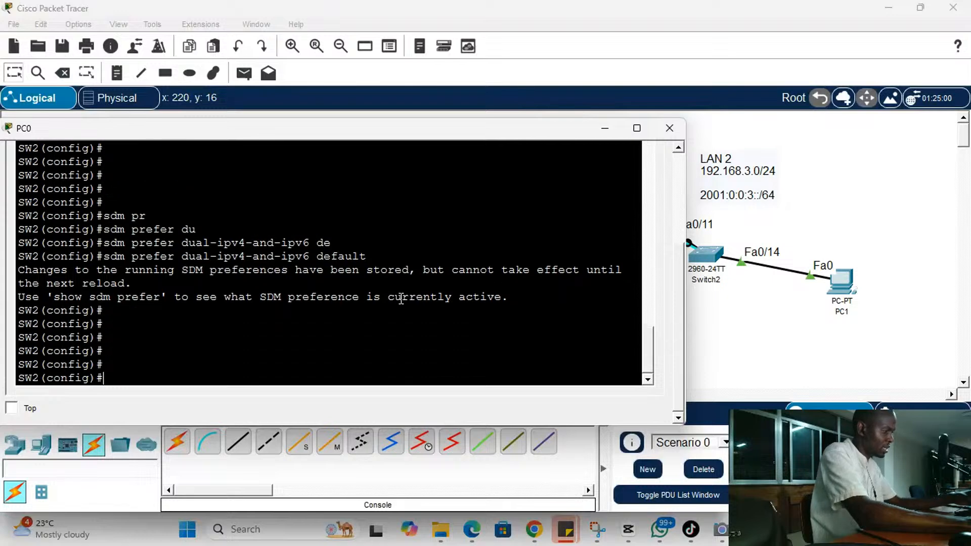
Leave global configuration mode on SW2 and save the running configuration to the startup configuration with copy run start
key(ctrl+z)
key(Return)
key(Return)
key(Return)
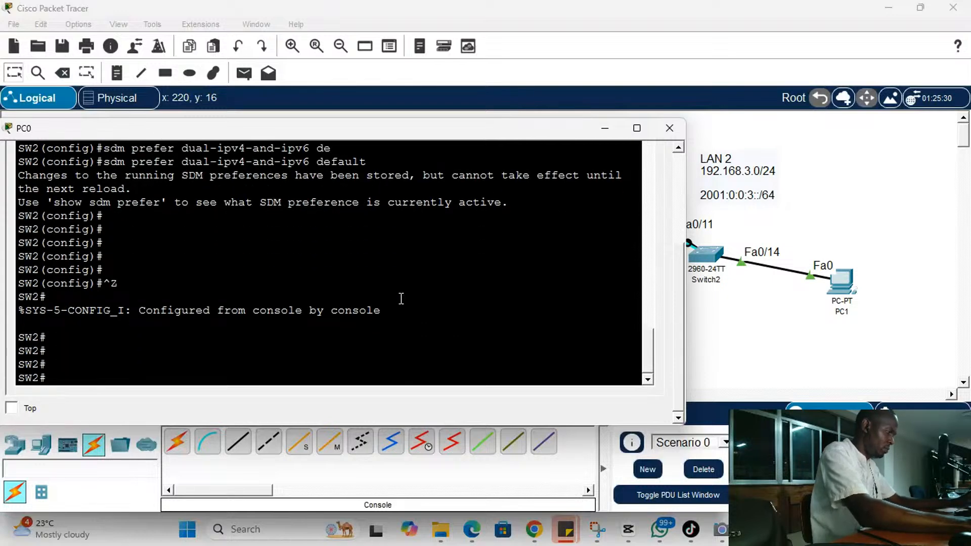
text(co)
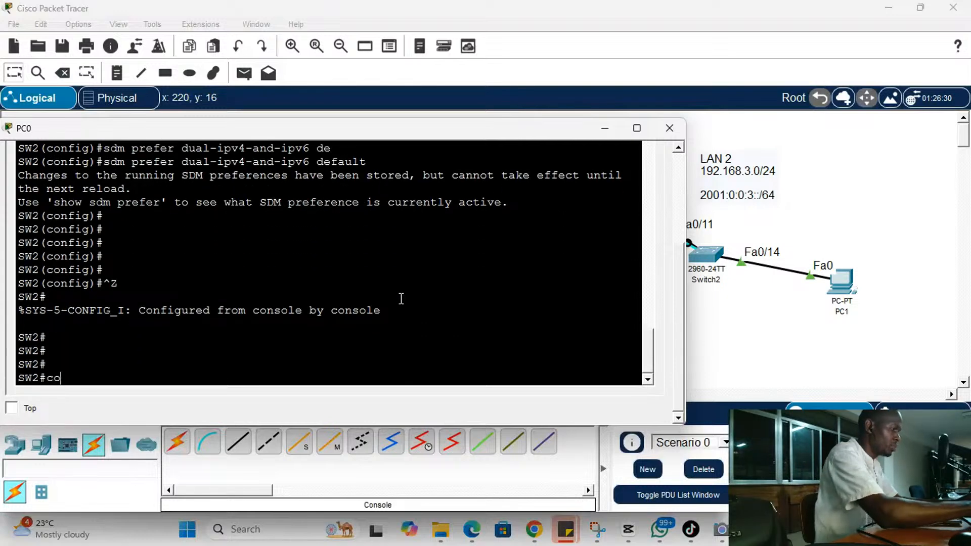
text(py run s)
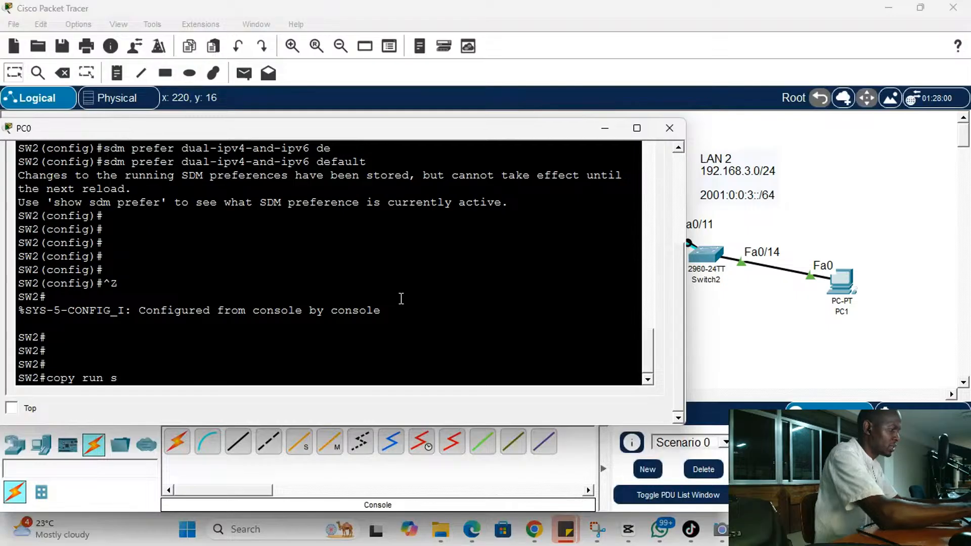
text(tart)
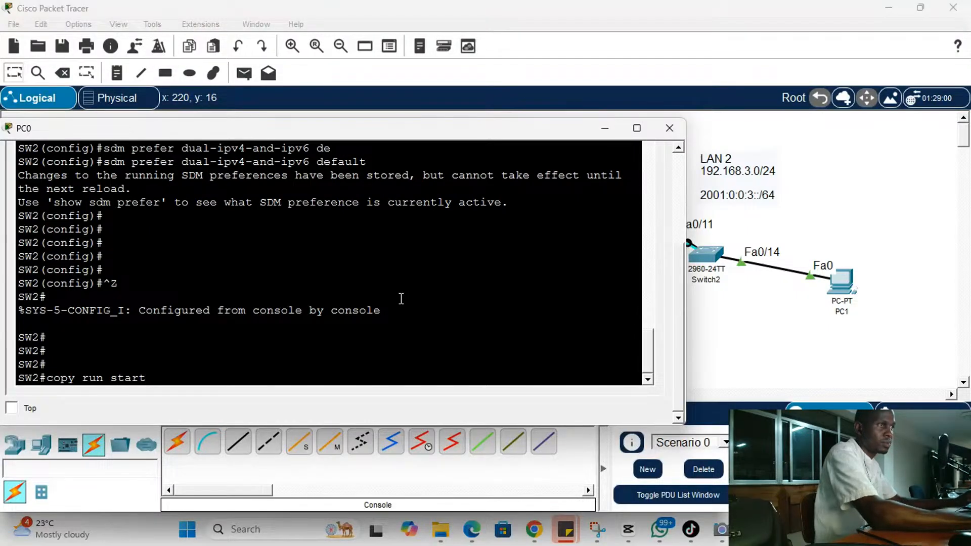
key(Return)
key(Return)
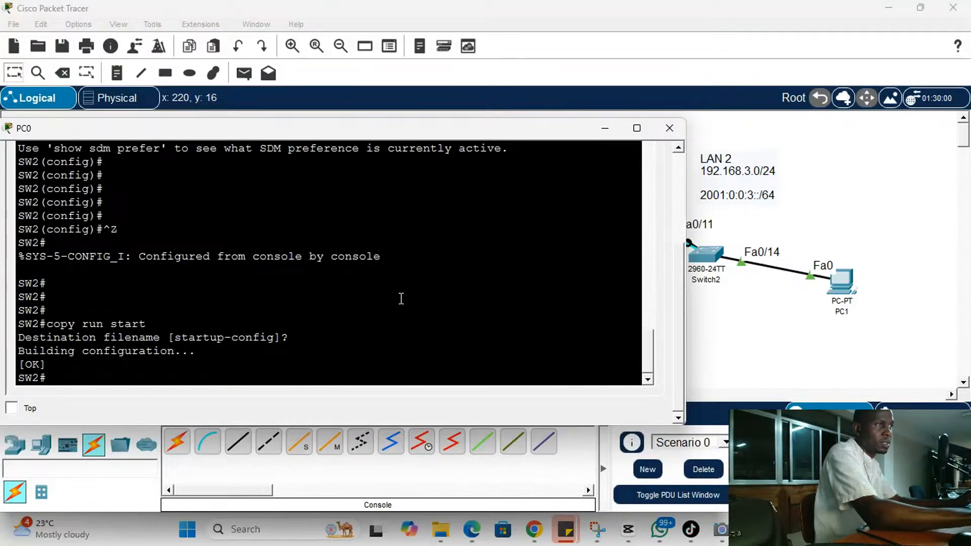
key(Return)
key(Return)
key(Return)
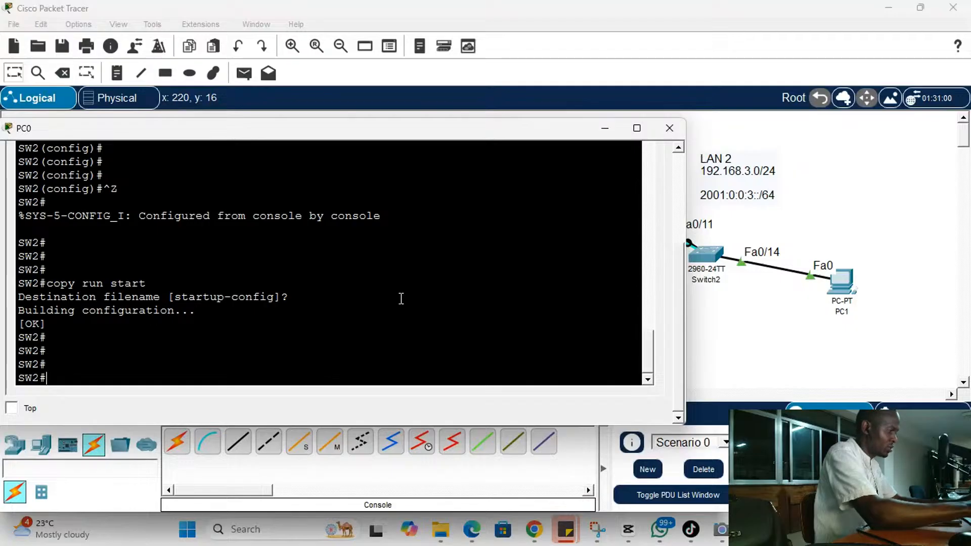
Restart SW2 with the reload command and confirm the reload
text(relo)
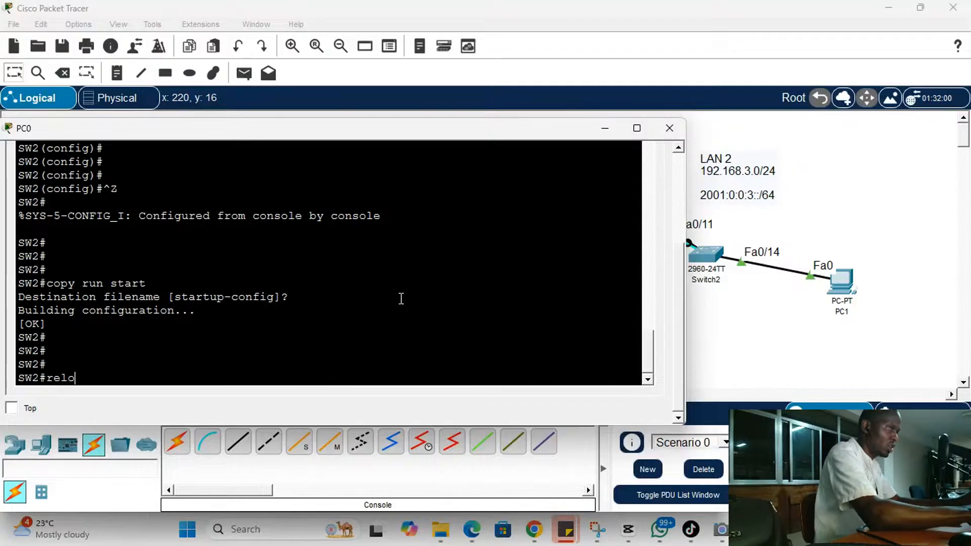
key(Tab)
key(Return)
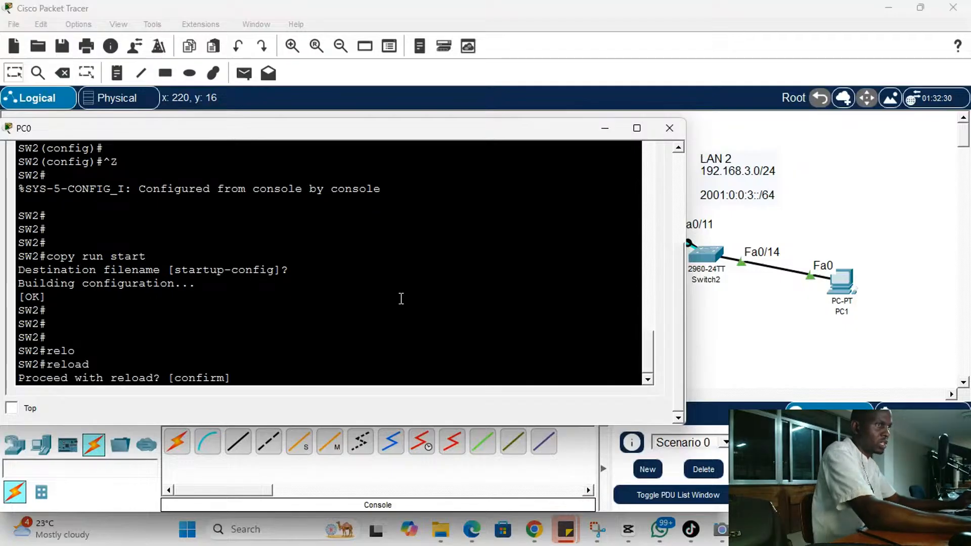
key(Return)
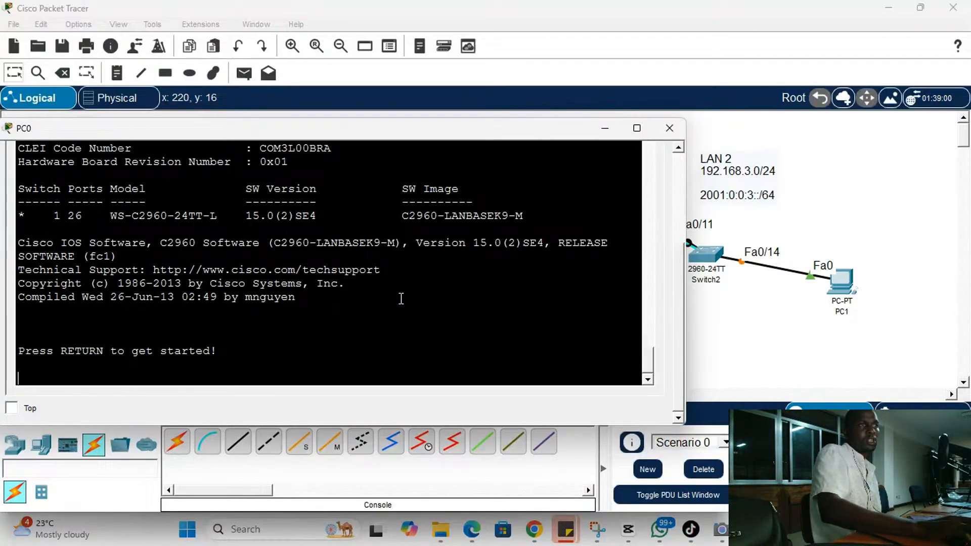
Resume the console session on the reloaded SW2 and enter global configuration mode with en and conf t
key(Return)
key(Return)
key(Return)
key(Return)
key(Return)
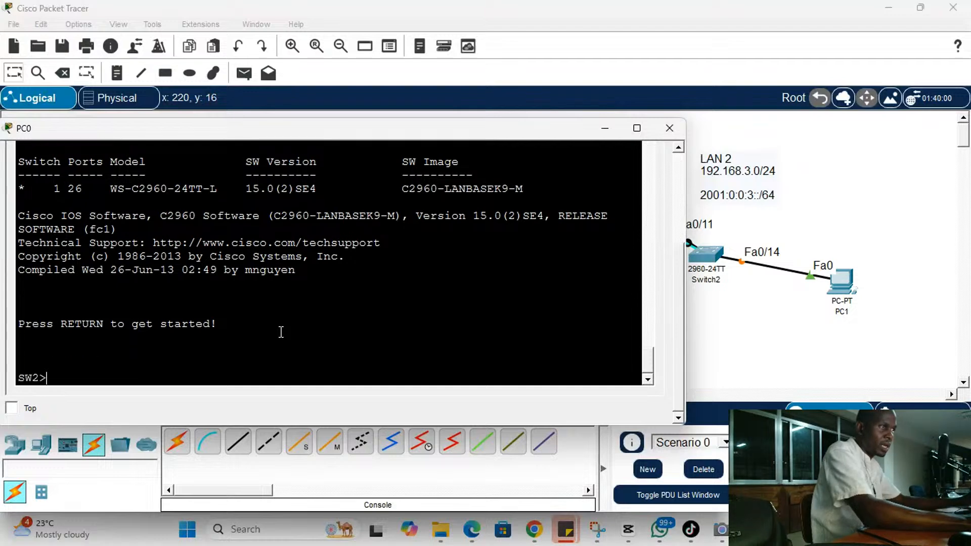
text(en)
key(Return)
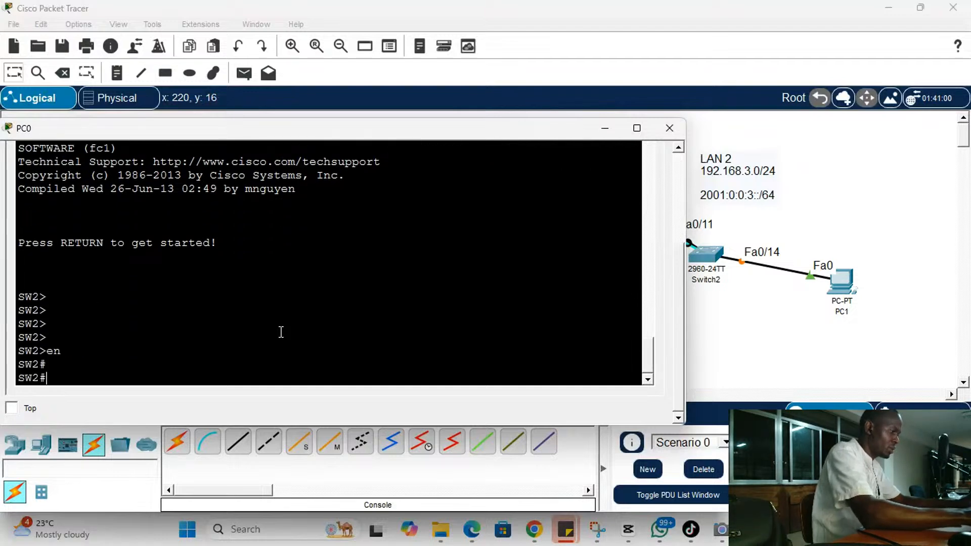
key(Return)
text(conf t)
key(Return)
key(Return)
key(Return)
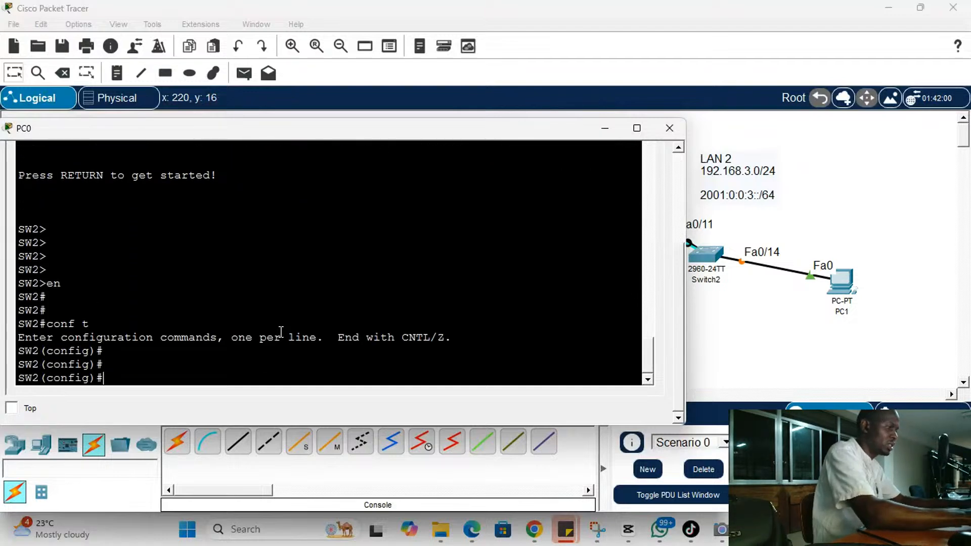
Enter interface configuration mode for VLAN 1 on SW2 with int vlan 1
text(int)
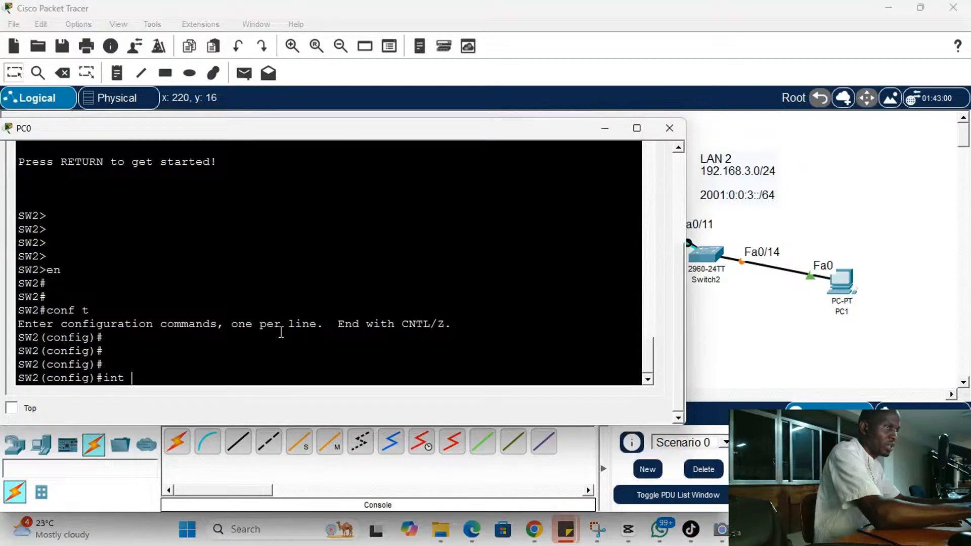
text( s)
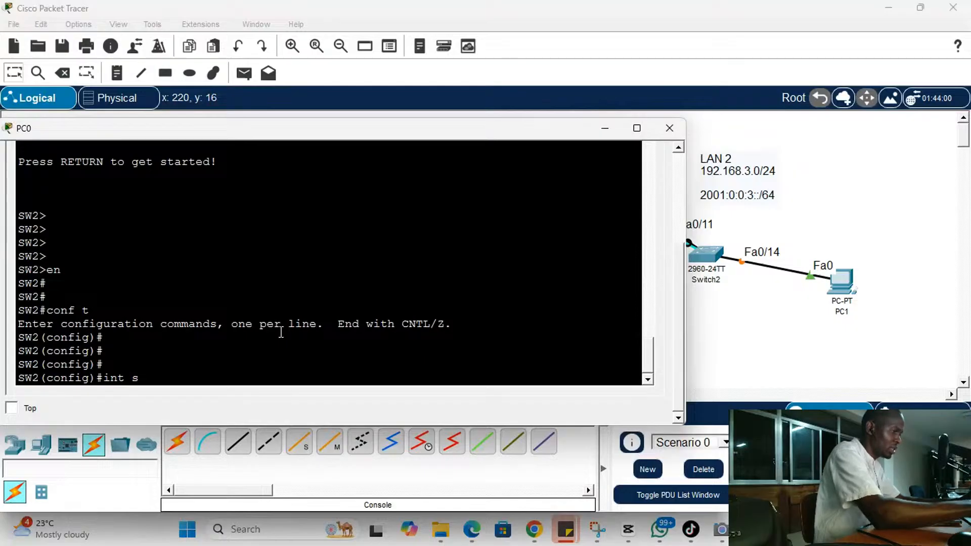
key(BackSpace)
text(vlan 1)
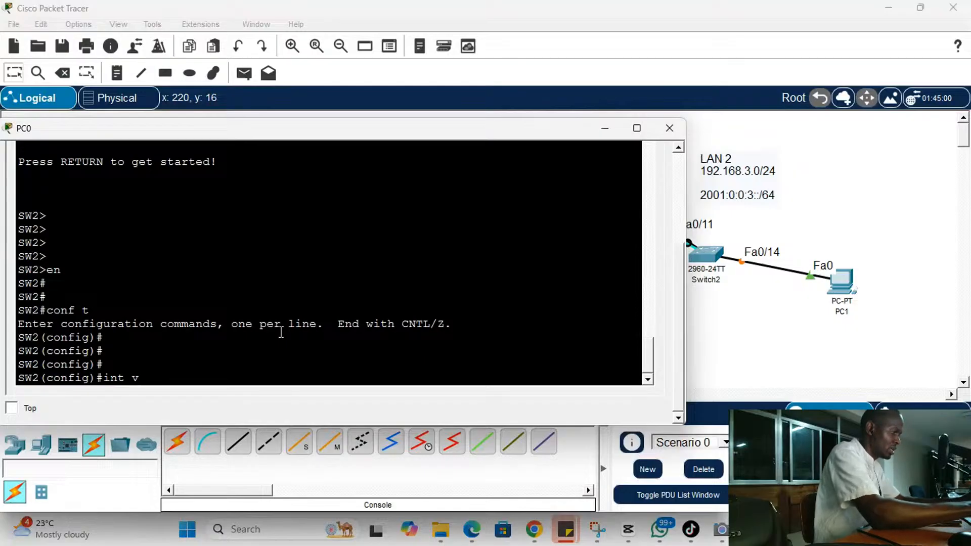
key(Return)
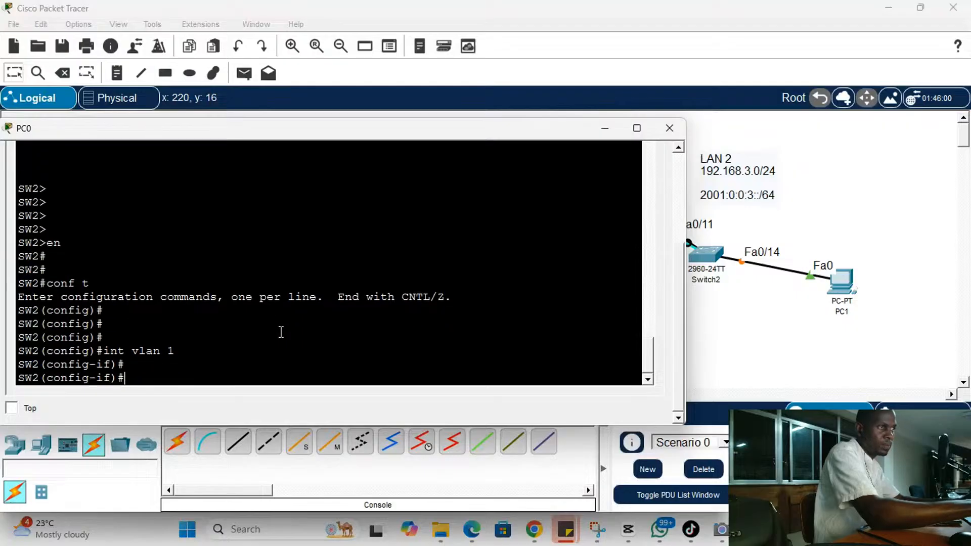
key(Return)
Assign the IPv4 address 192.168.3.2 with subnet mask 255.255.255.0 to SW2's VLAN 1 interface
text(ip add)
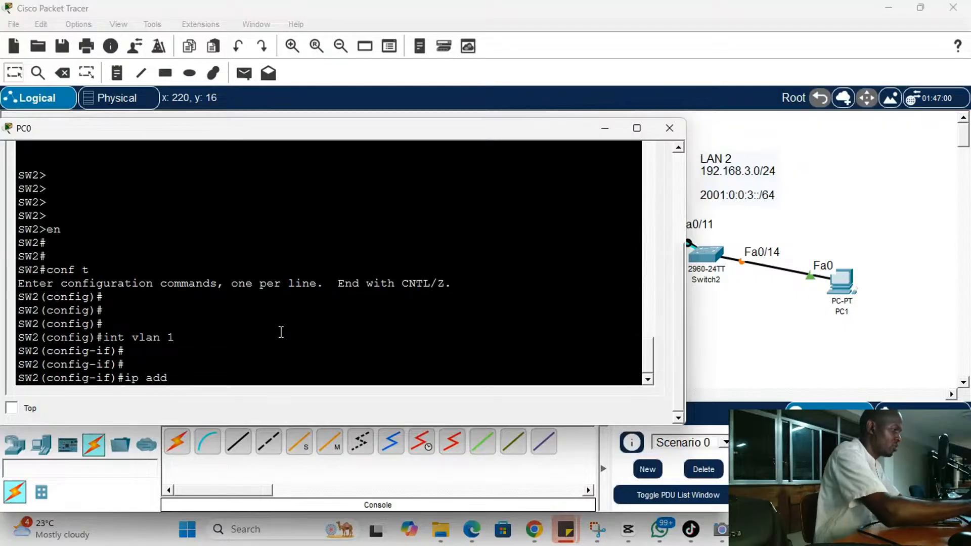
text(ress 19)
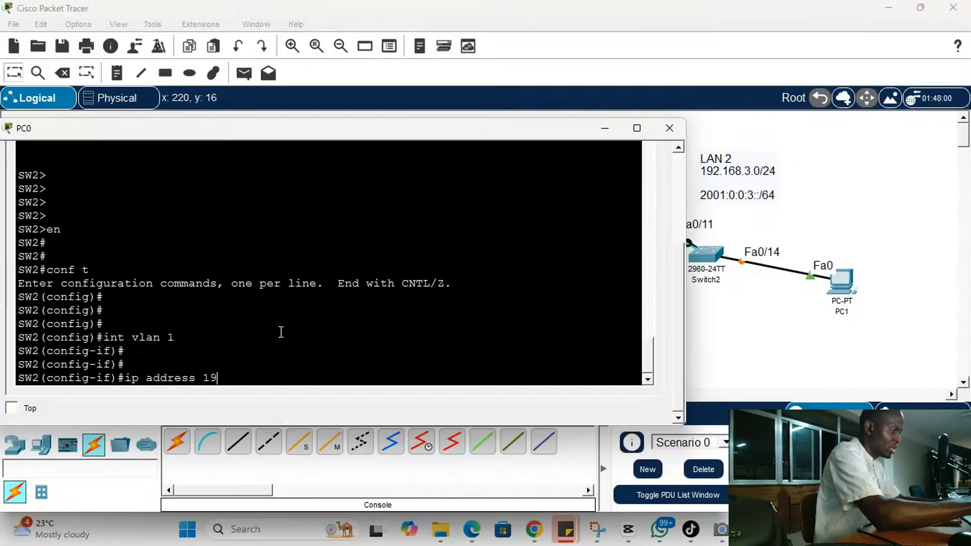
text(2.16)
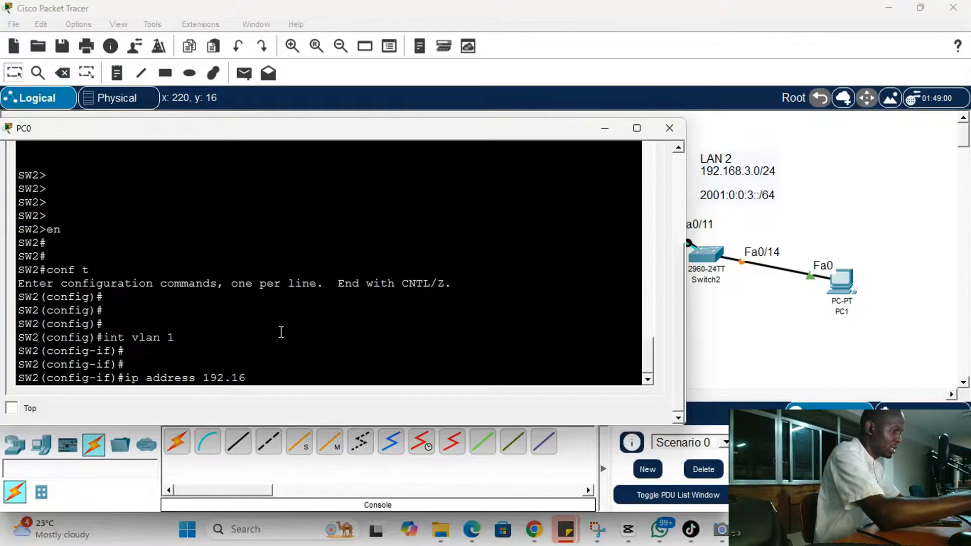
text(8.3.1)
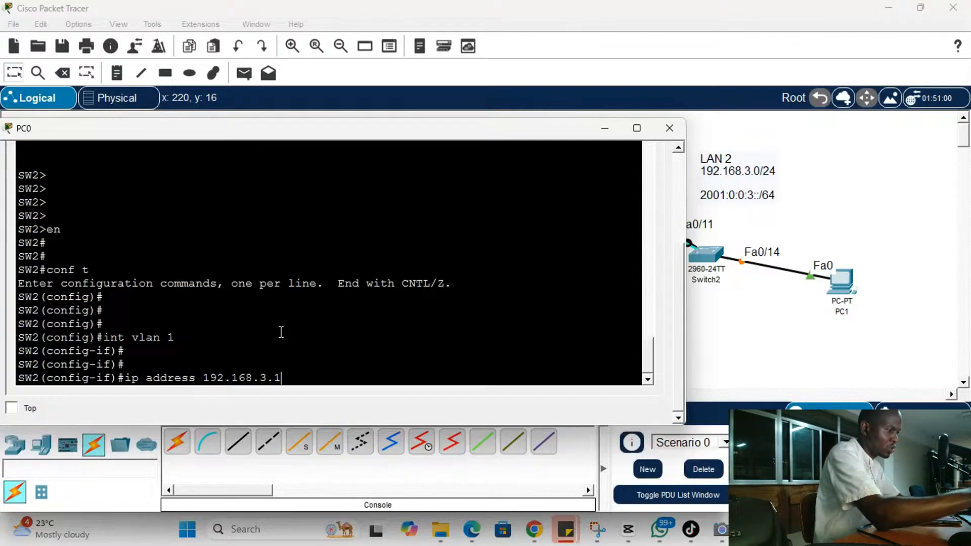
key(BackSpace)
text(2)
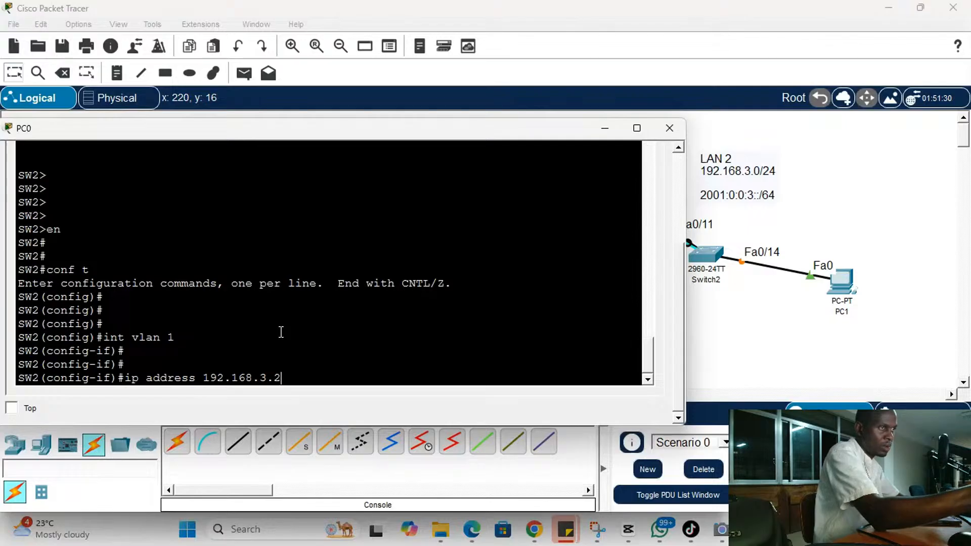
text( 25)
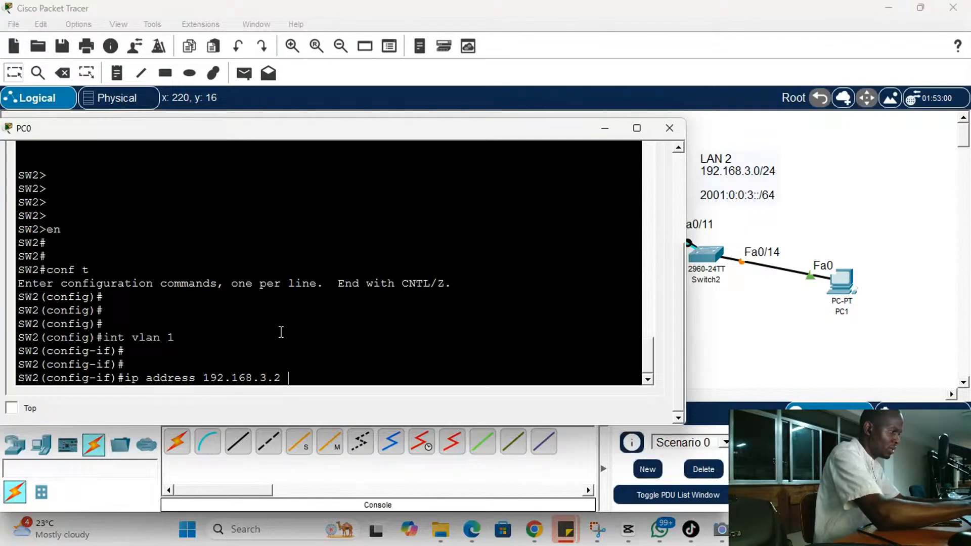
text(5.2)
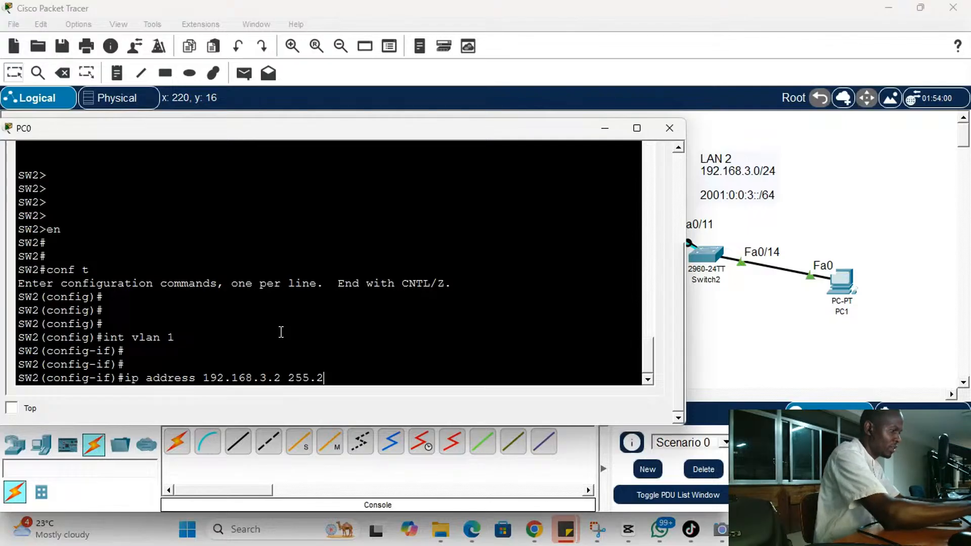
text(55.255.0)
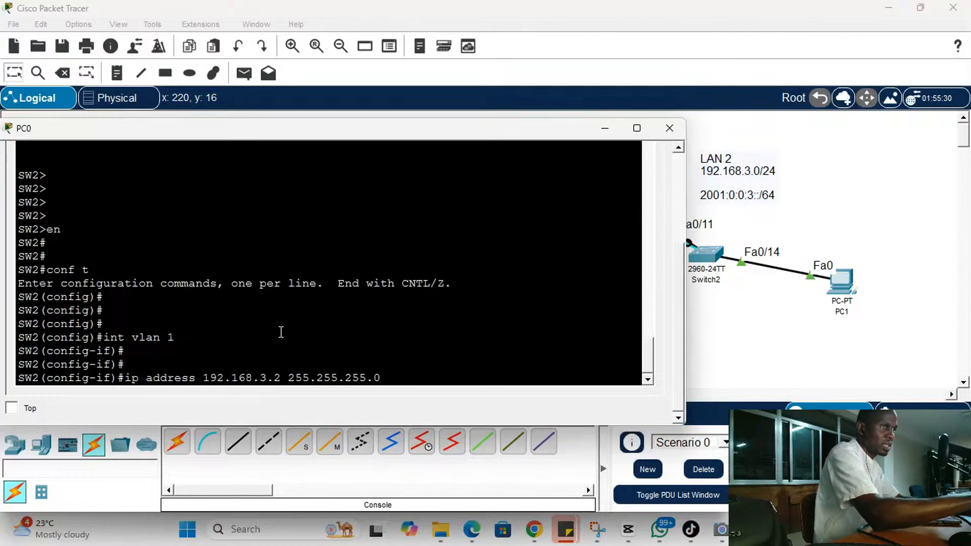
key(Return)
key(Return)
key(Return)
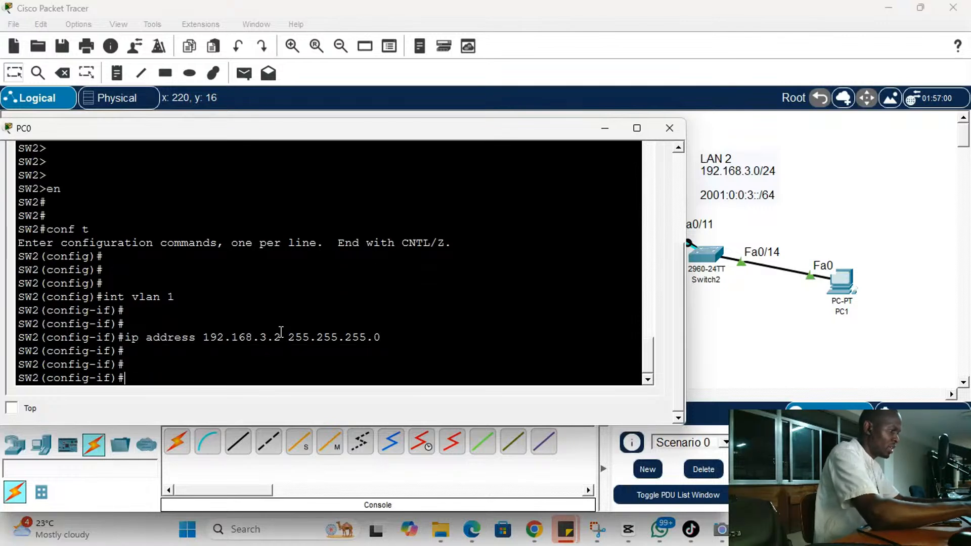
Assign the IPv6 address 2001:0:0:3::2/64 to SW2's VLAN 1 interface
text(ipv)
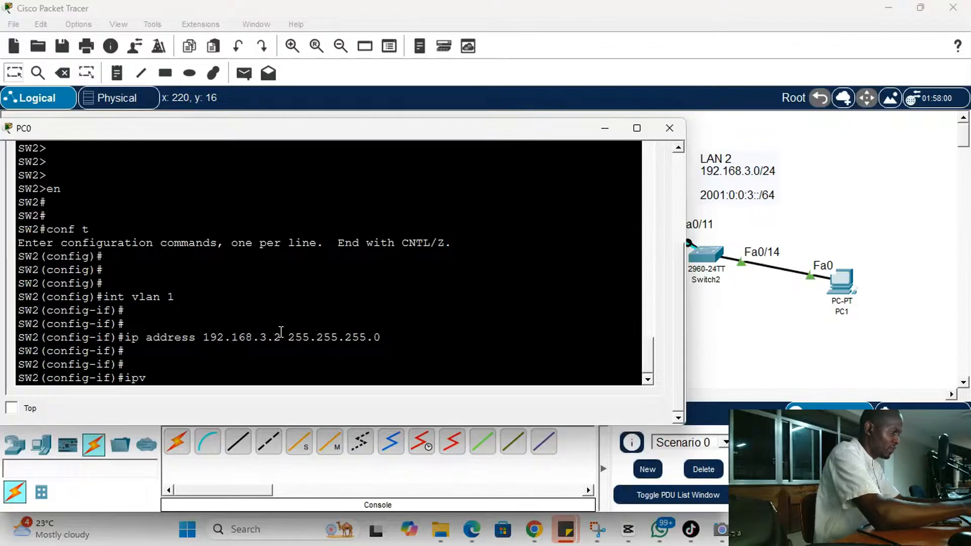
text(6b adrre)
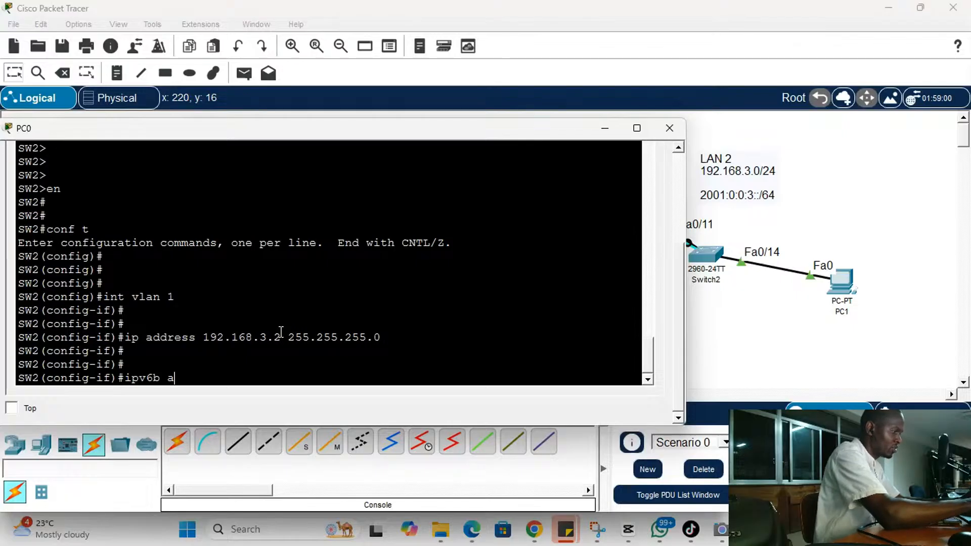
key(BackSpace)
key(BackSpace)
key(BackSpace)
text(dress)
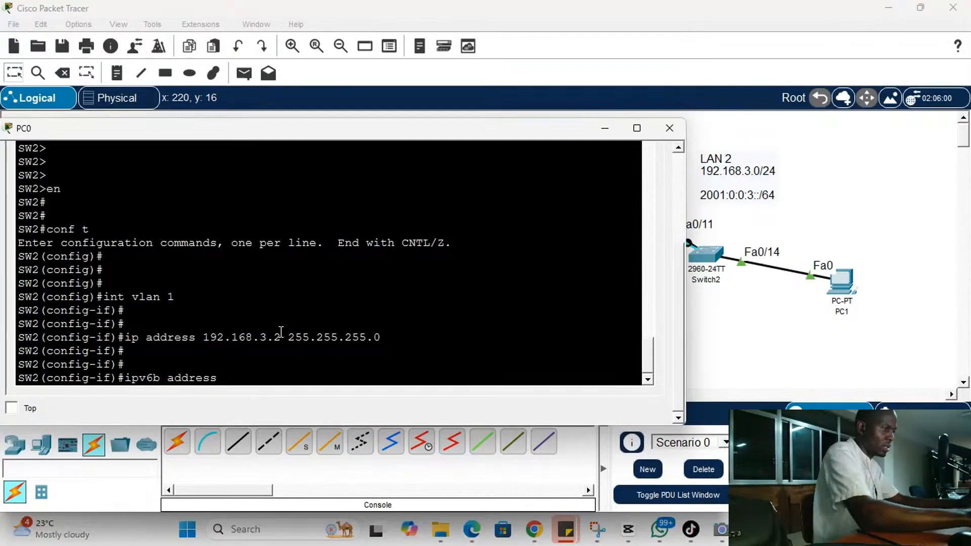
key(BackSpace)
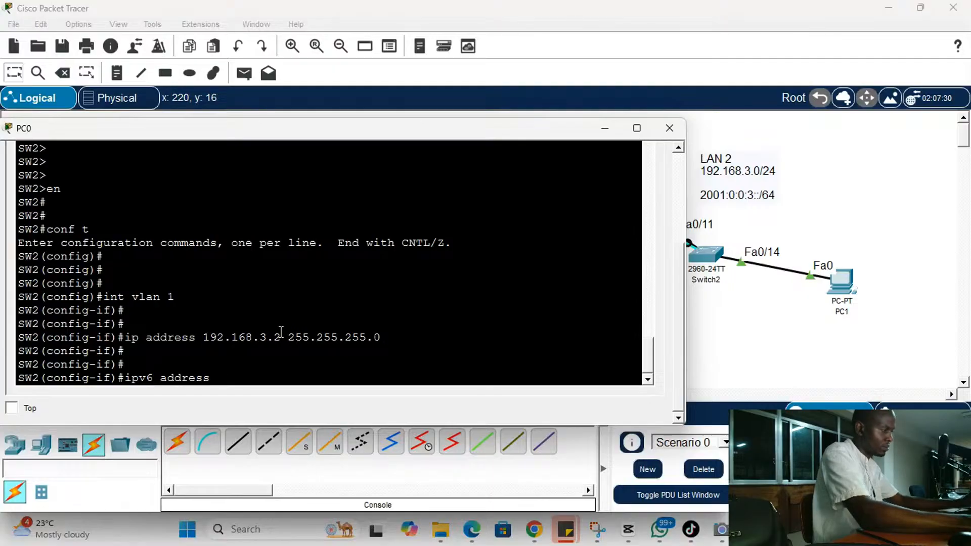
key(Tab)
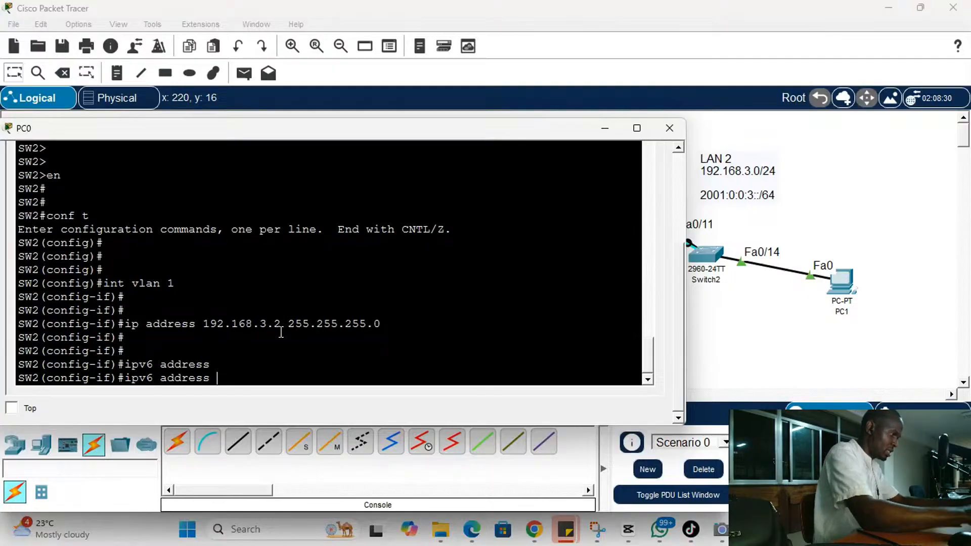
text(2001:0)
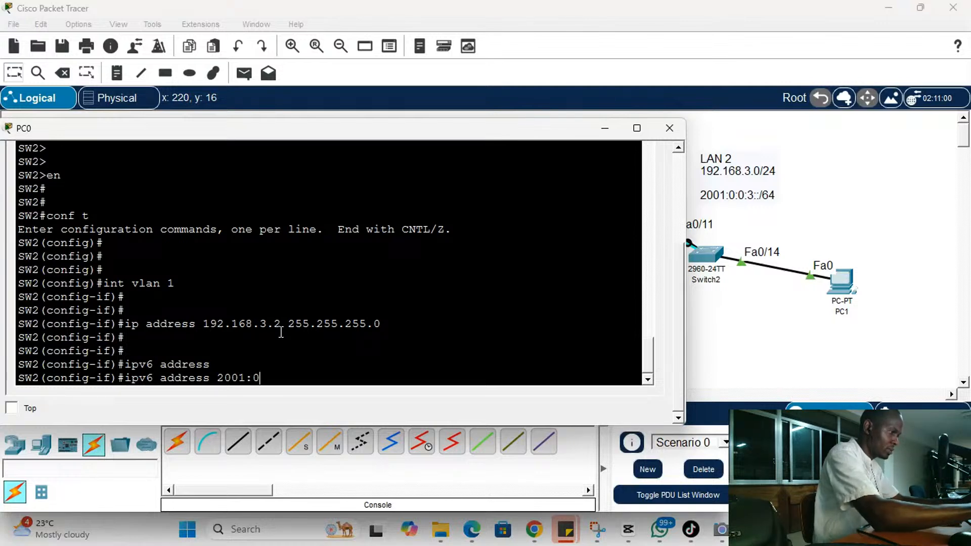
text(:0)
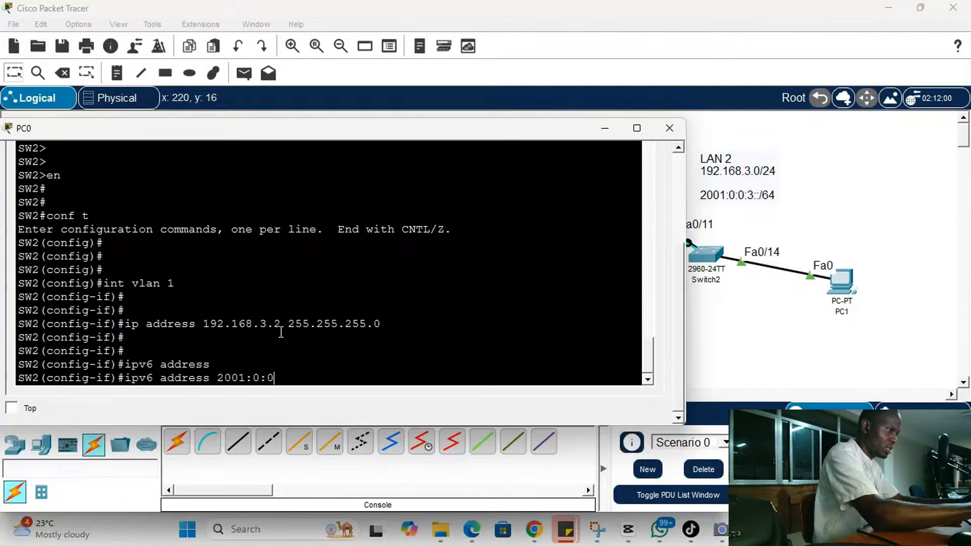
text(:3)
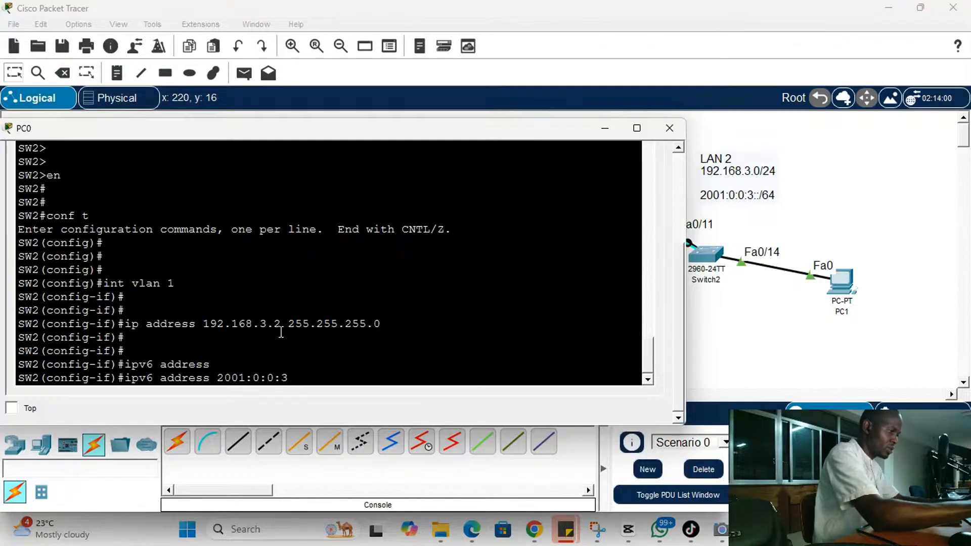
text(:)
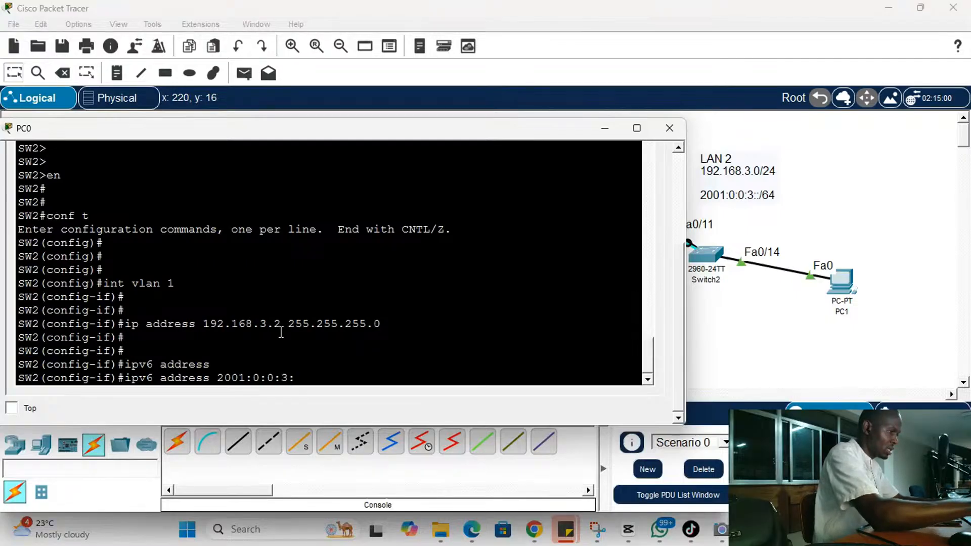
text(:2)
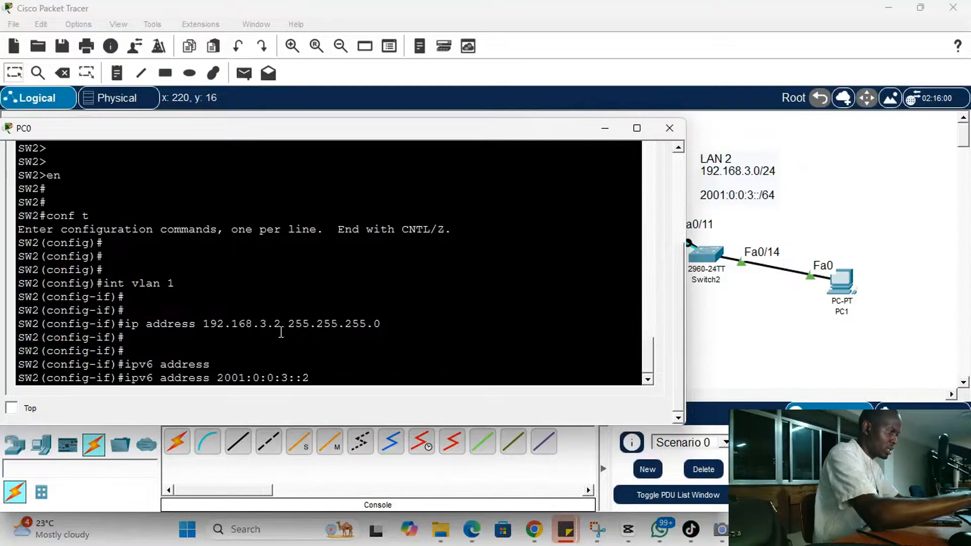
text(/64)
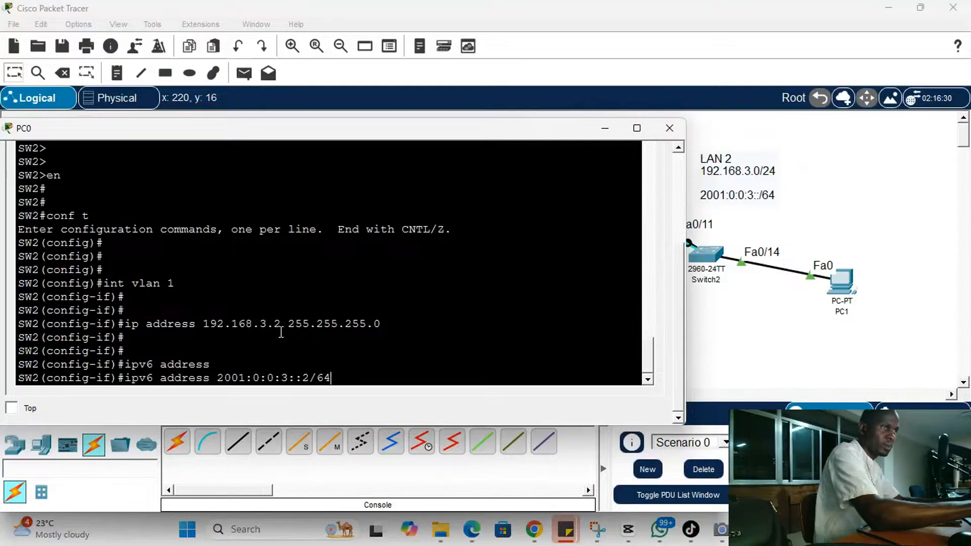
key(Return)
key(Return)
key(Return)
key(Return)
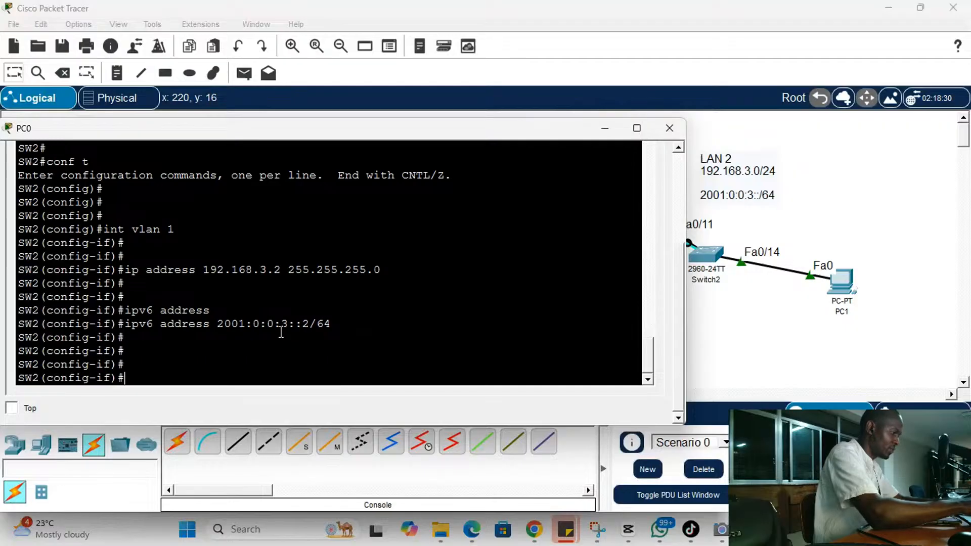
Assign fe80::2 as the link-local IPv6 address of SW2's VLAN 1 interface
text(ipv add)
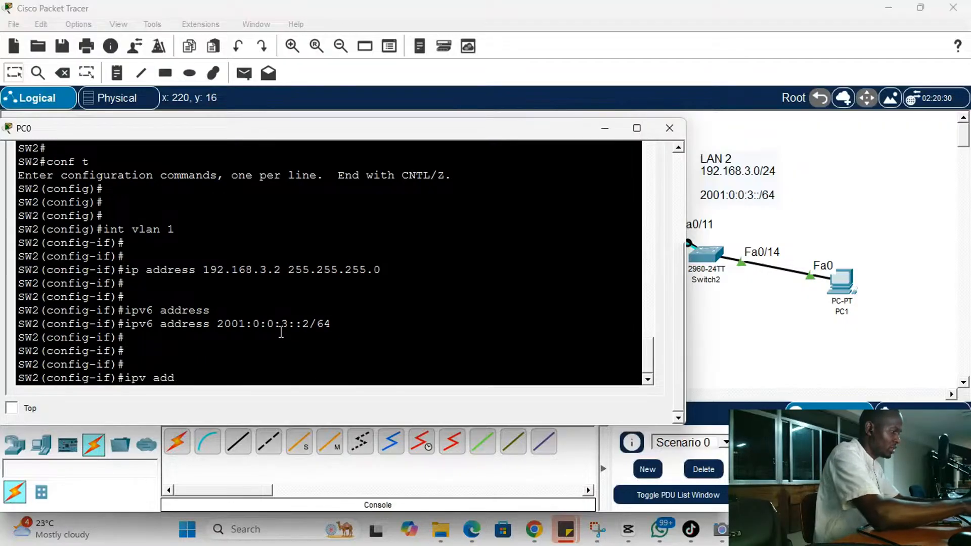
text(r fe)
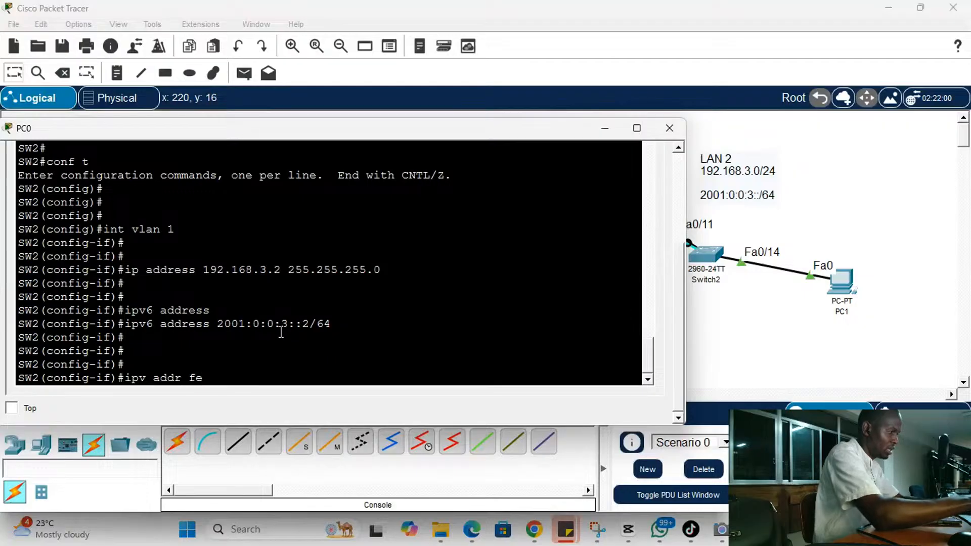
text(80::2)
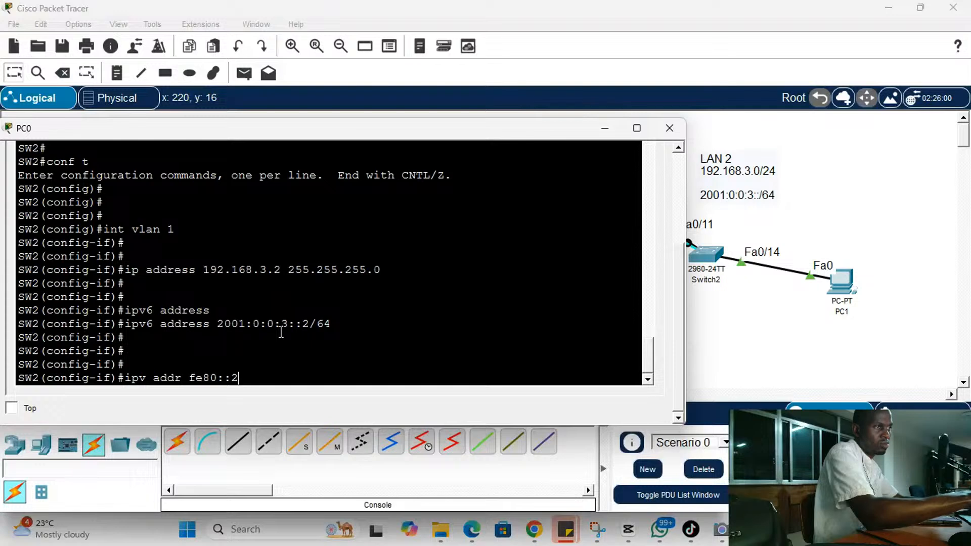
text(l)
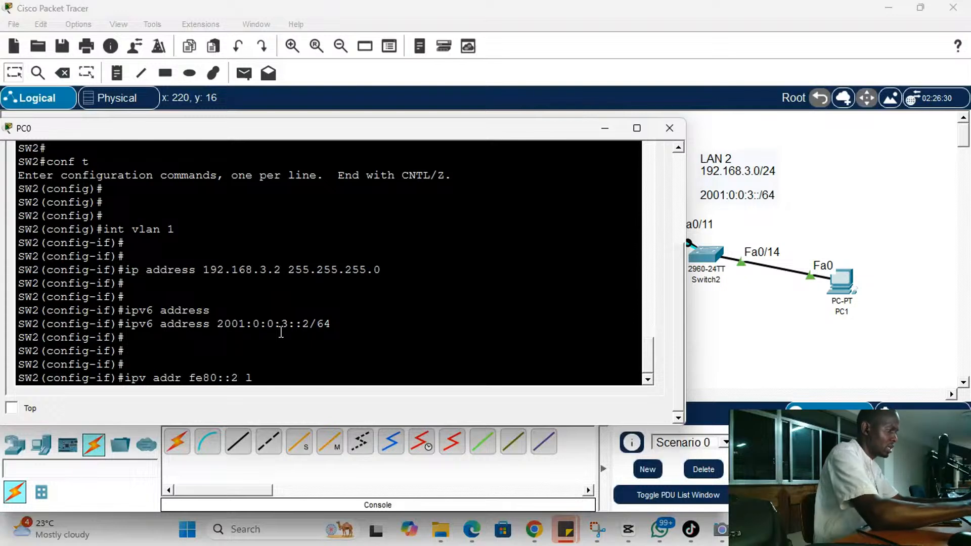
text(i)
key(Tab)
key(Return)
key(Return)
key(Return)
key(Return)
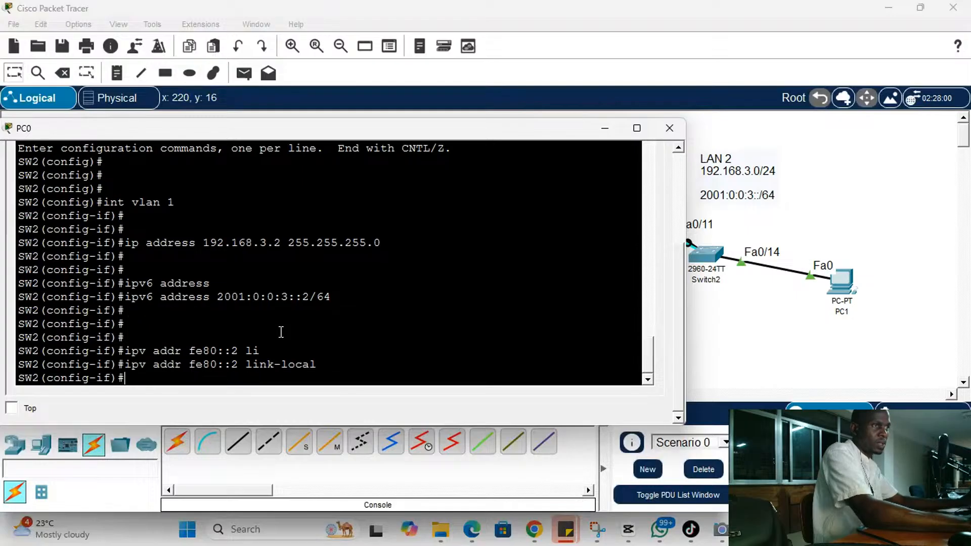
Enable SW2's VLAN 1 interface with no shut and return to global configuration mode with exit
text(no shut)
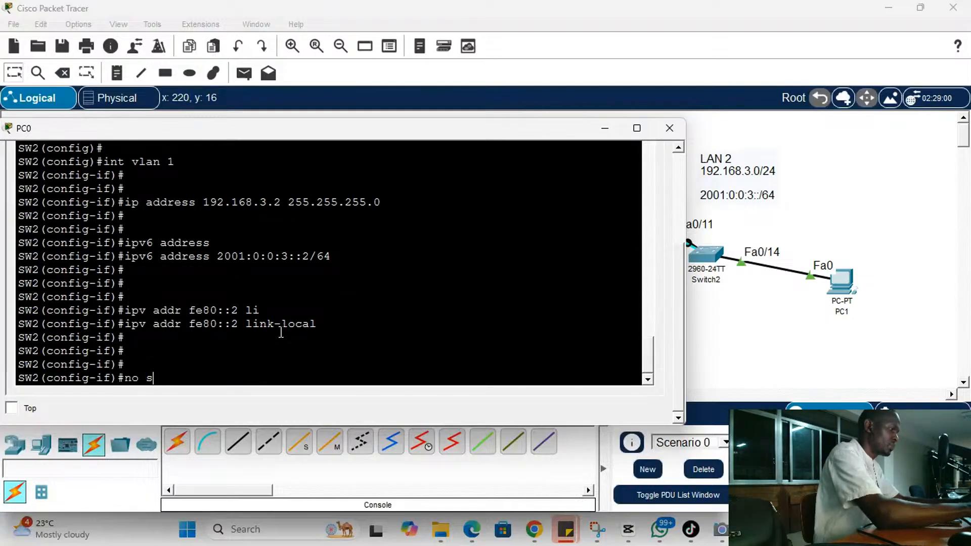
key(Return)
key(Return)
key(Return)
key(Return)
key(Return)
key(Return)
key(Return)
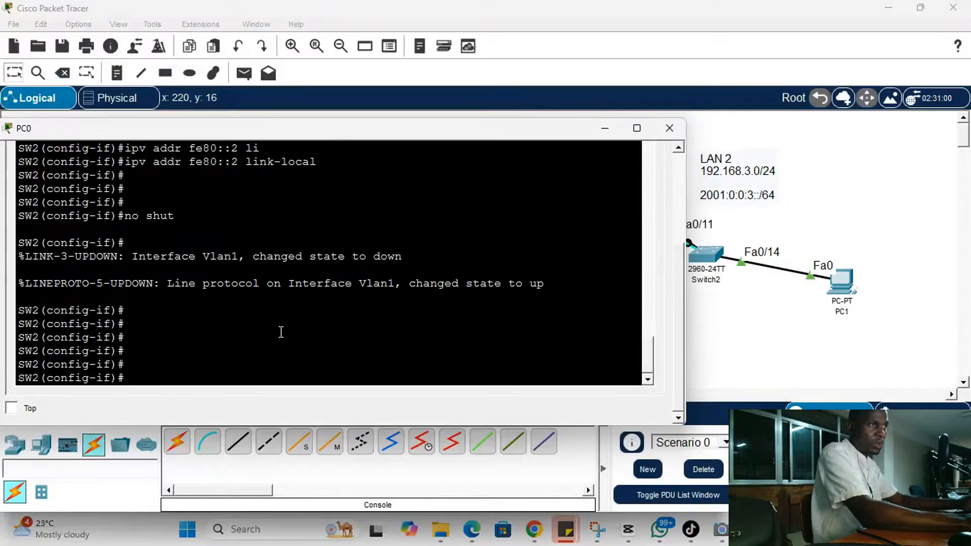
text(exit)
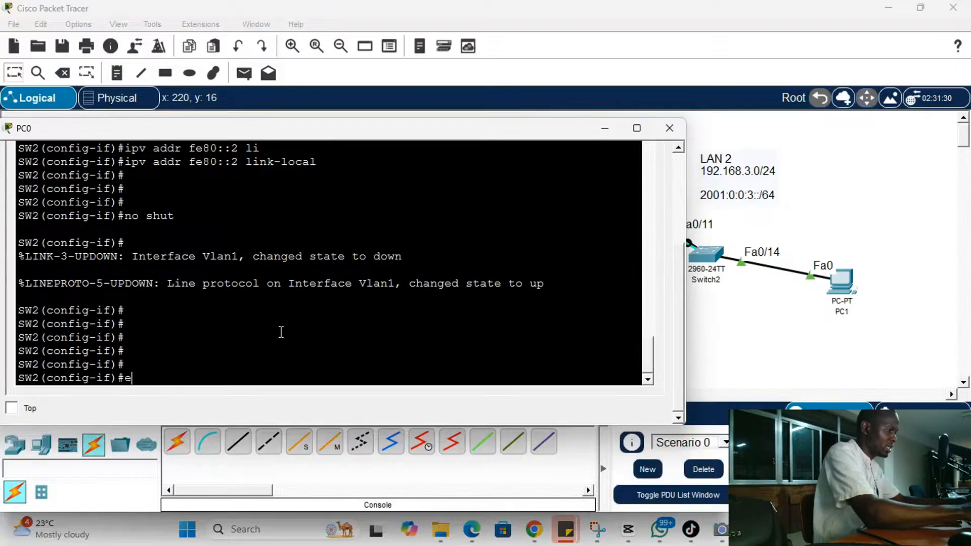
key(Return)
key(Return)
key(Return)
key(Return)
key(Return)
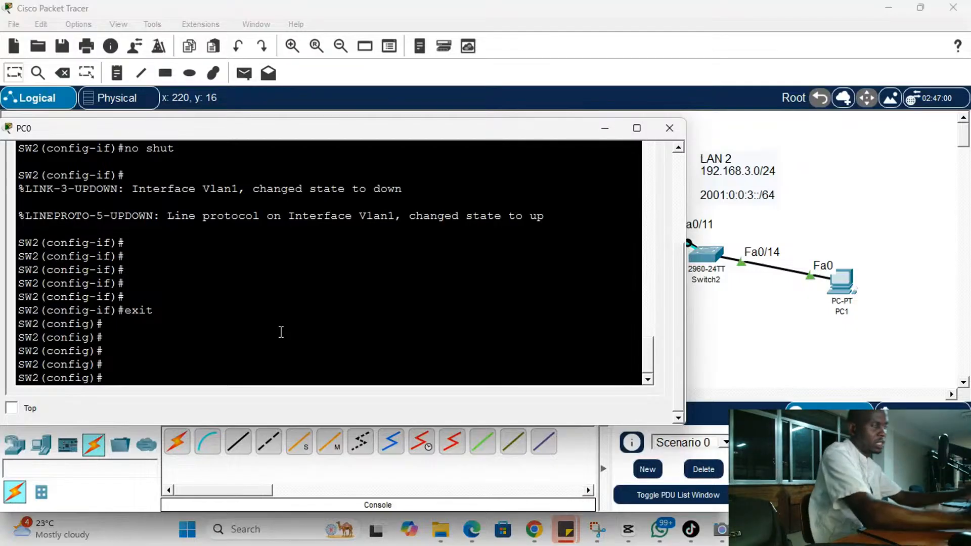
Set SW2's IPv4 default gateway to 192.168.3.1 with the ip default-gateway command
text(ip de)
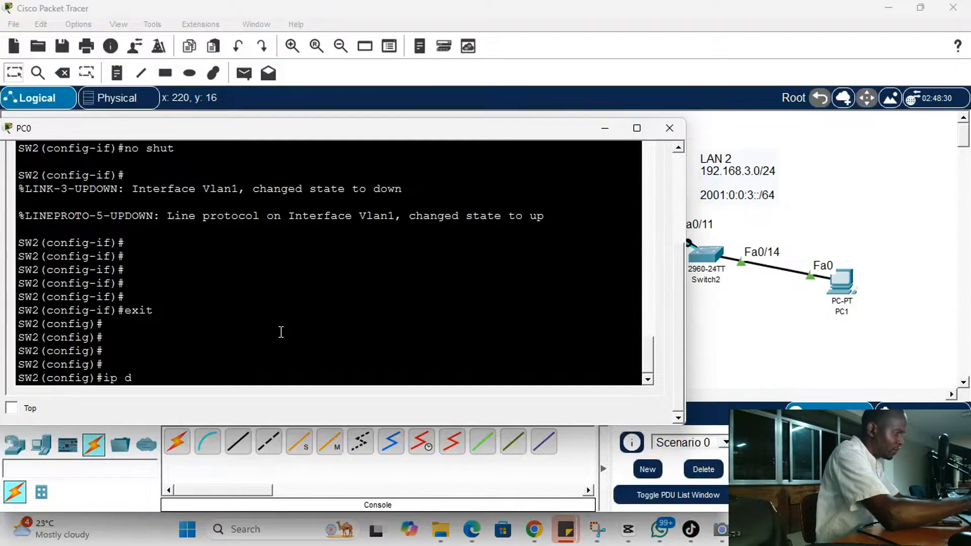
key(Tab)
text(192.1)
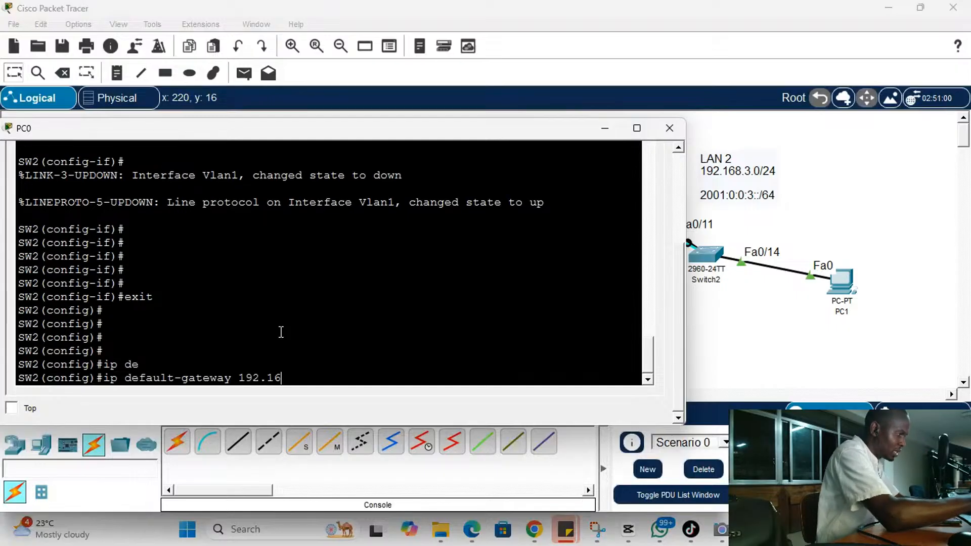
text(68)
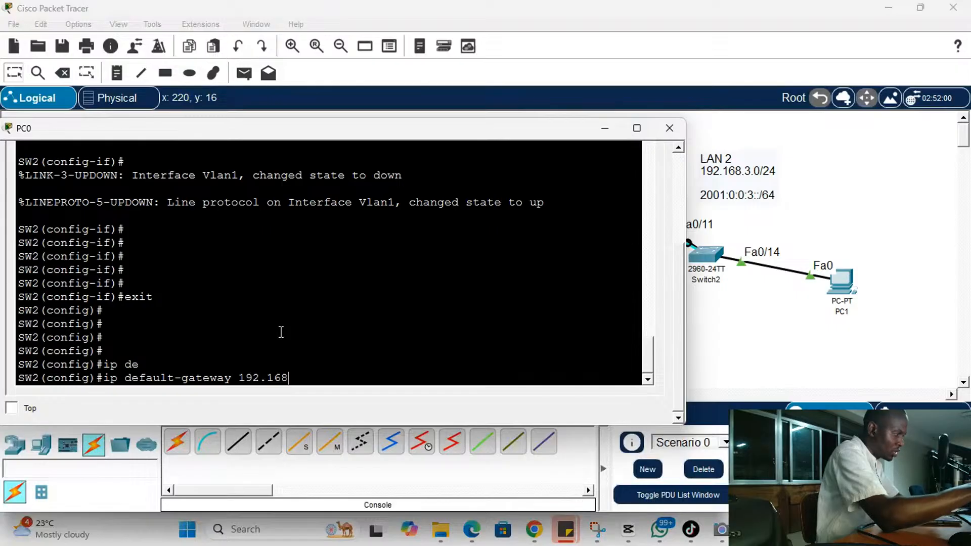
text(.3.1)
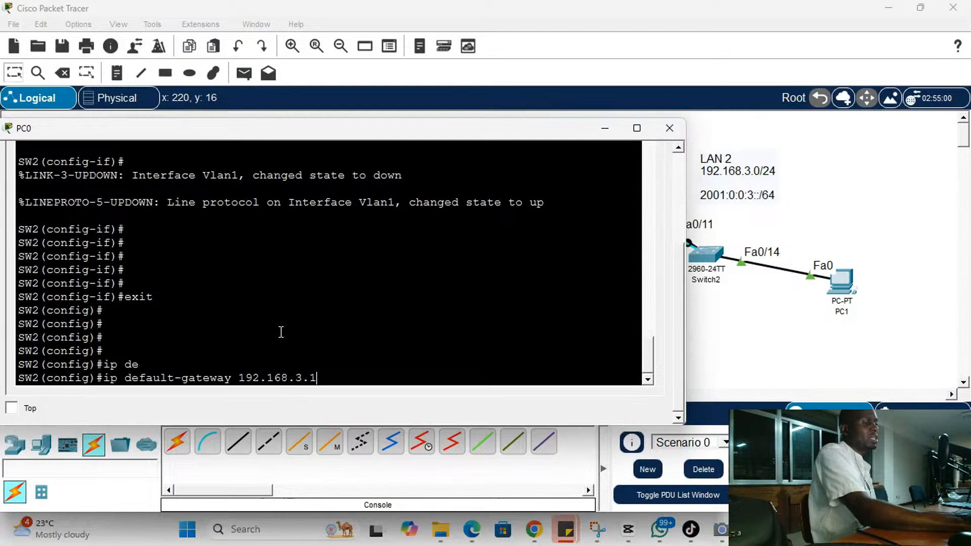
key(Return)
key(Return)
key(Return)
key(Return)
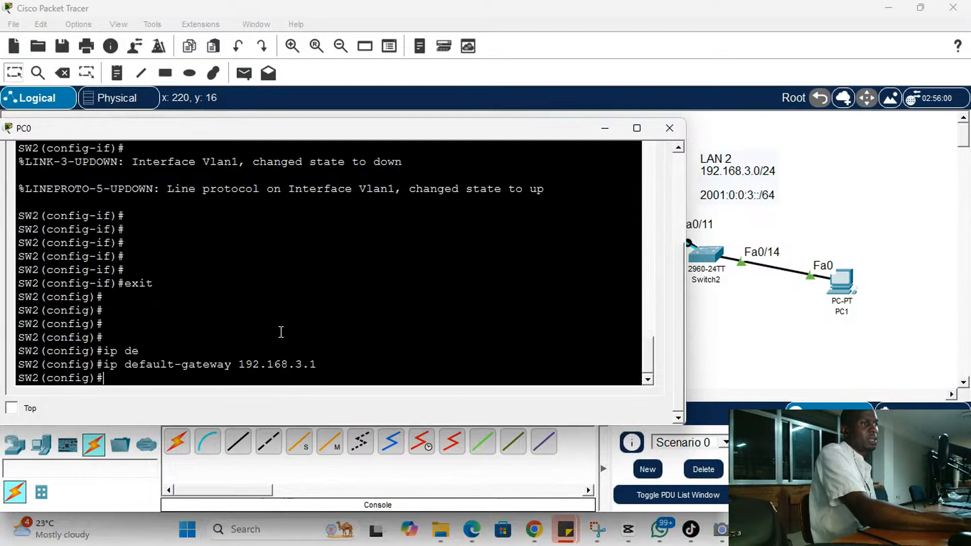
key(Return)
key(Return)
key(Return)
key(Return)
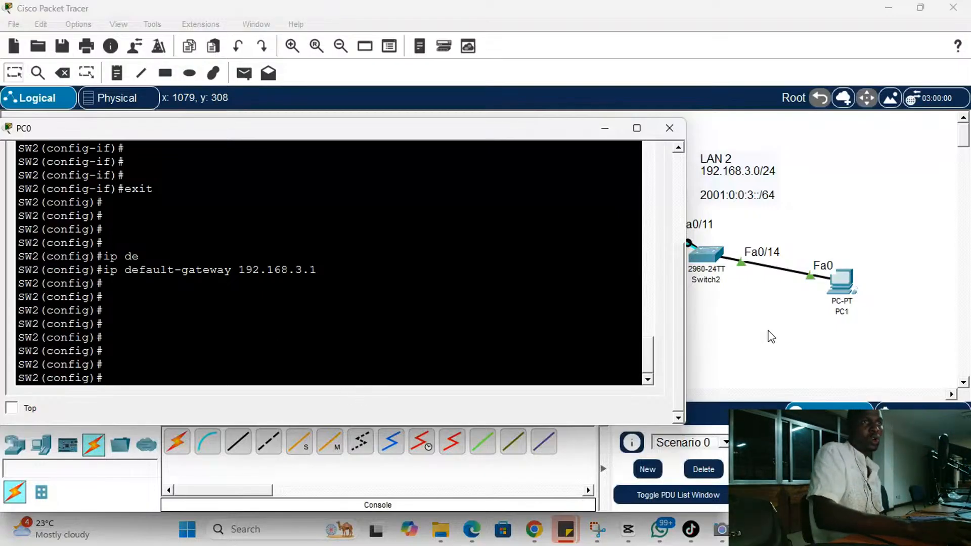
Return to the network topology and open PC1's IP configuration in LAN 2
click(754, 339)
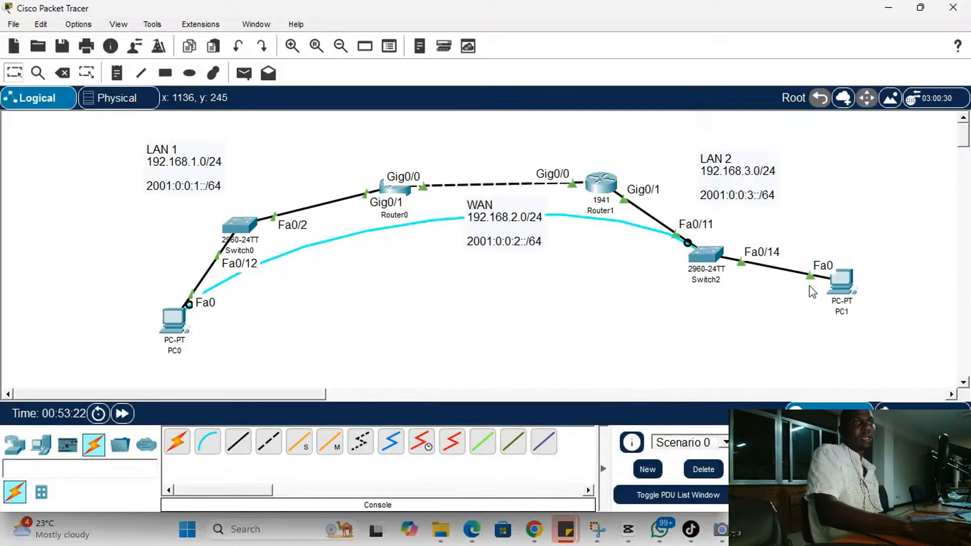
click(840, 281)
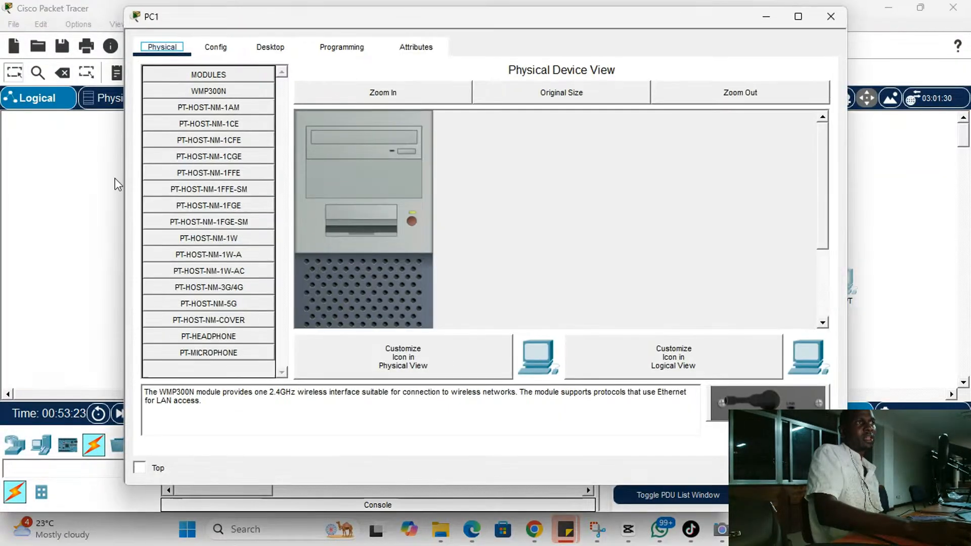
click(270, 48)
click(208, 105)
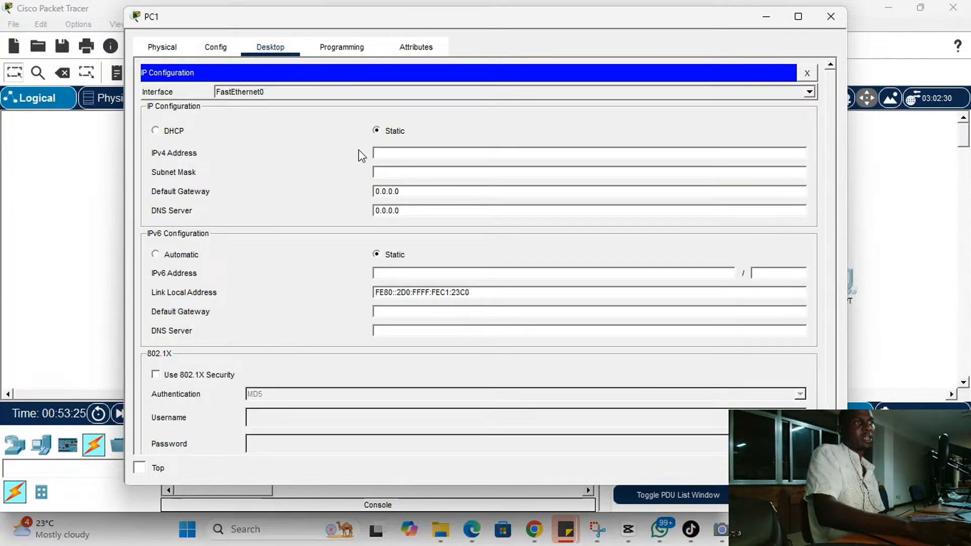
text(192)
key(BackSpace)
key(BackSpace)
key(BackSpace)
text(2001:0:0:1::3)
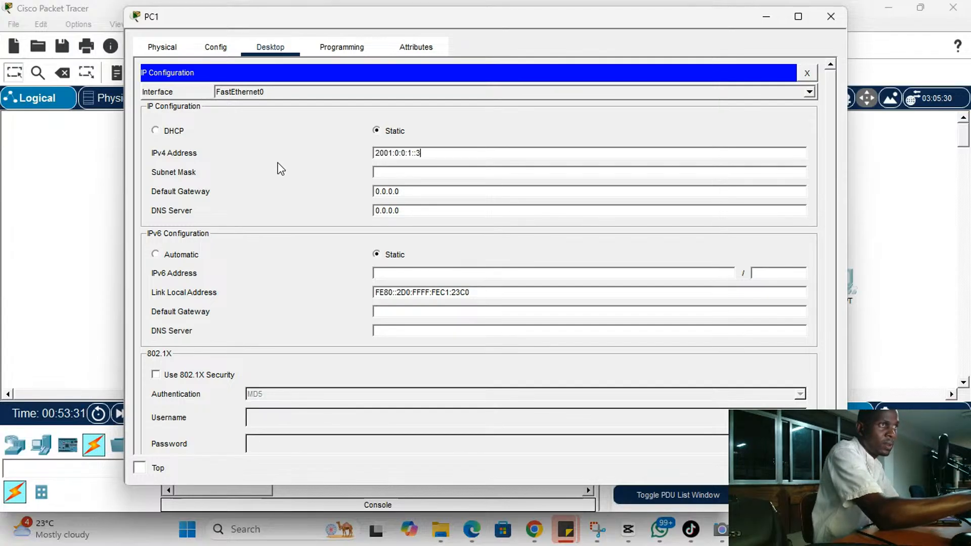
key(ctrl+z)
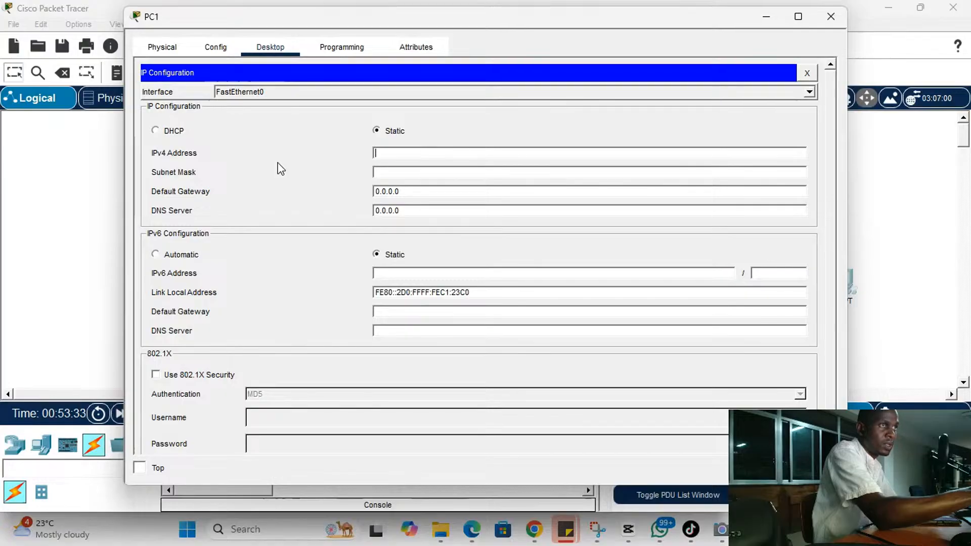
Set PC1's static IPv4 address to 192.168.3.3 with subnet mask 255.255.255.0
text(192.16)
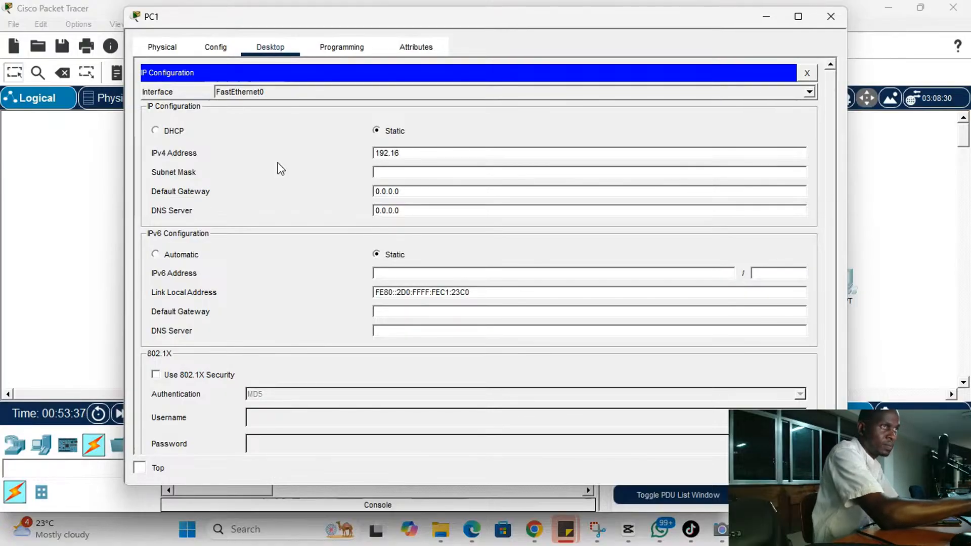
text(8.3.3)
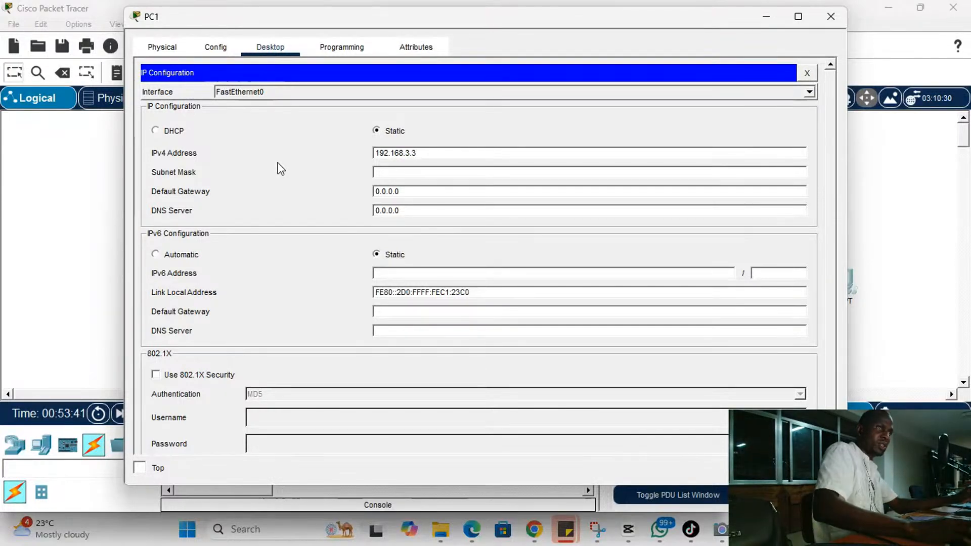
click(402, 172)
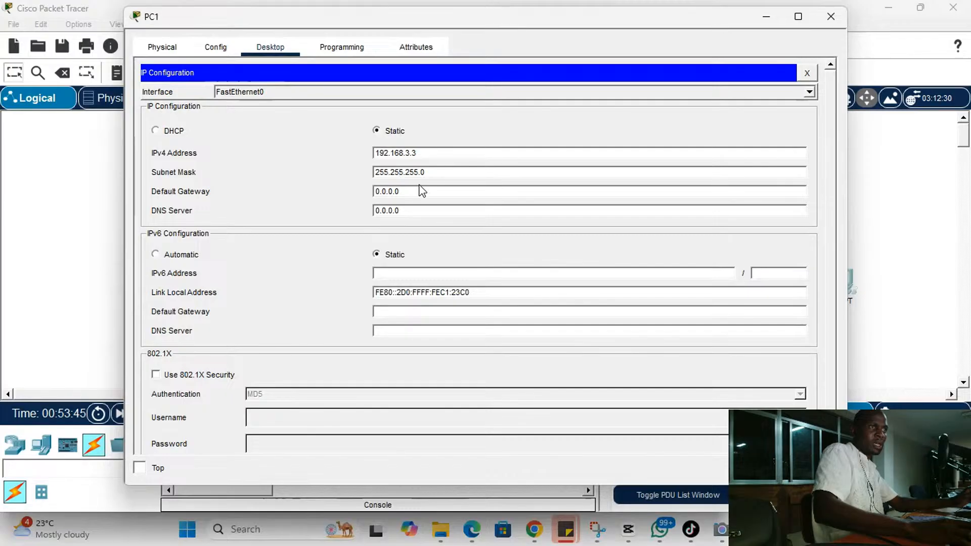
Set PC1's IPv4 default gateway to 192.168.3.1
drag(417, 190, 263, 181)
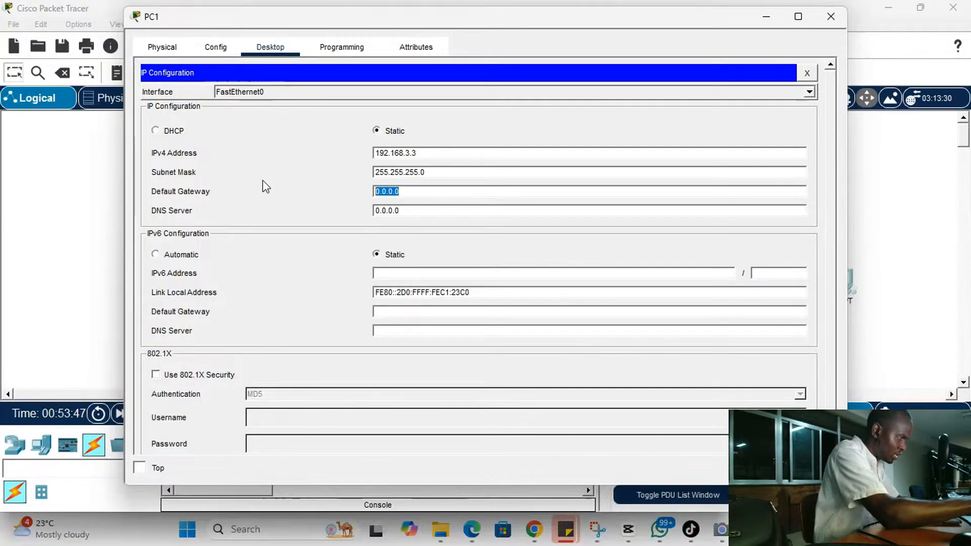
text(192.169)
key(BackSpace)
text(8.3.1)
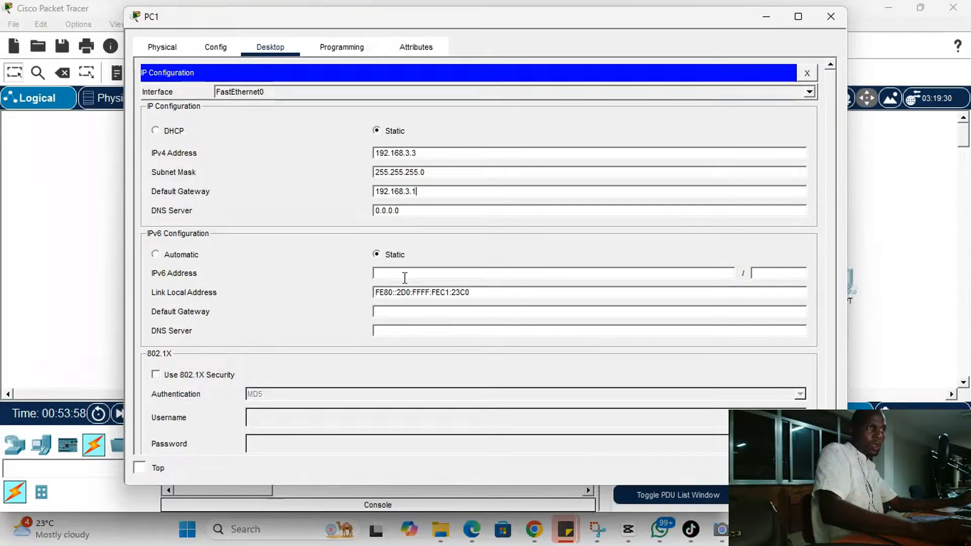
Set PC1's static IPv6 address to 2001:0:0:3::3 with prefix length 64
text(2001:0:0:1::3)
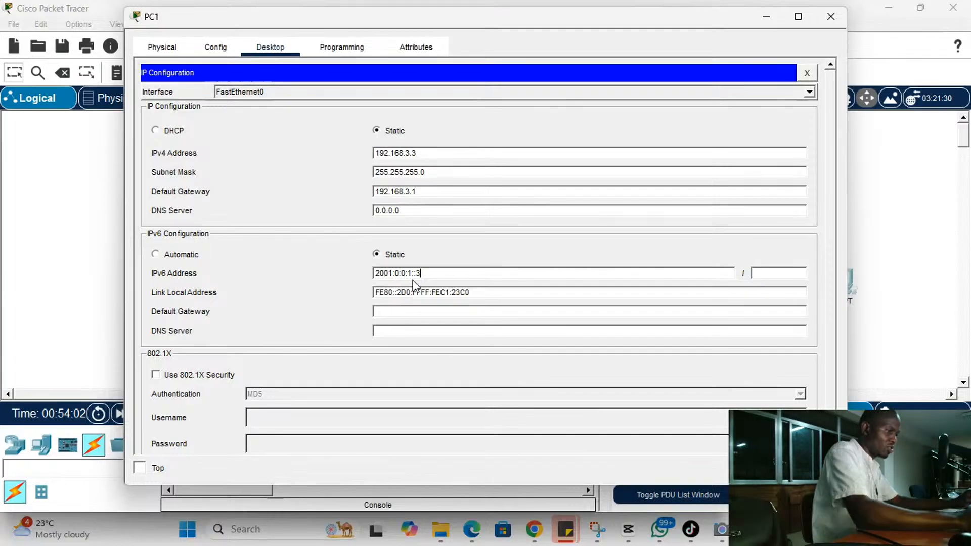
key(BackSpace)
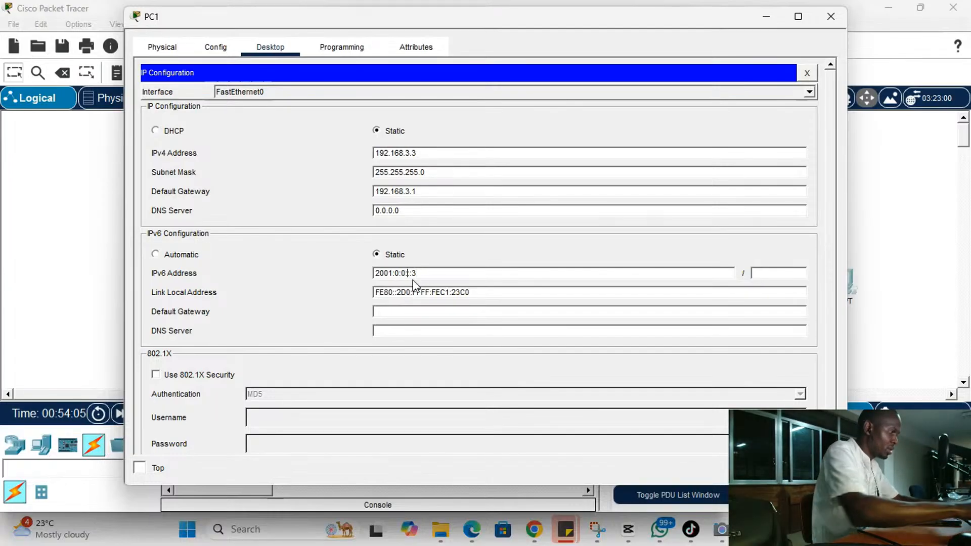
text(3:)
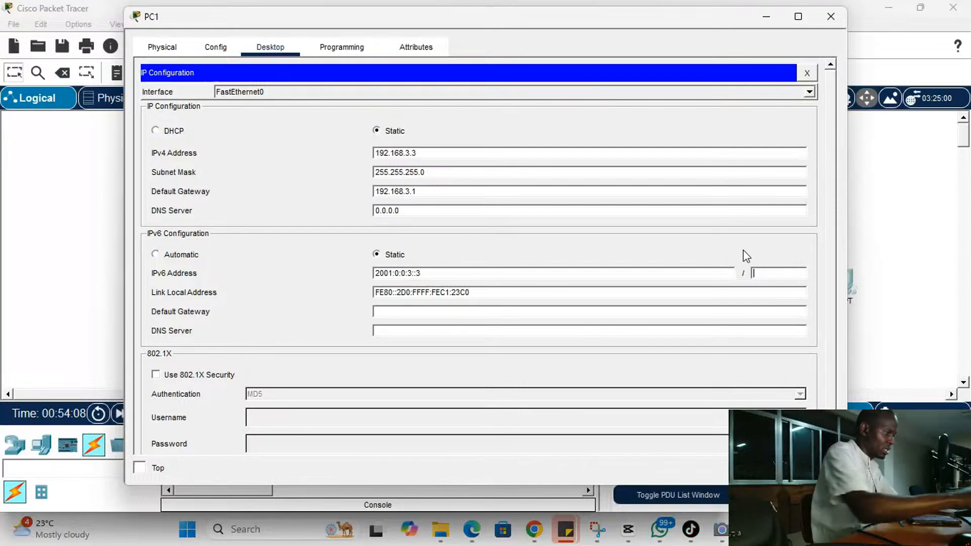
text(64)
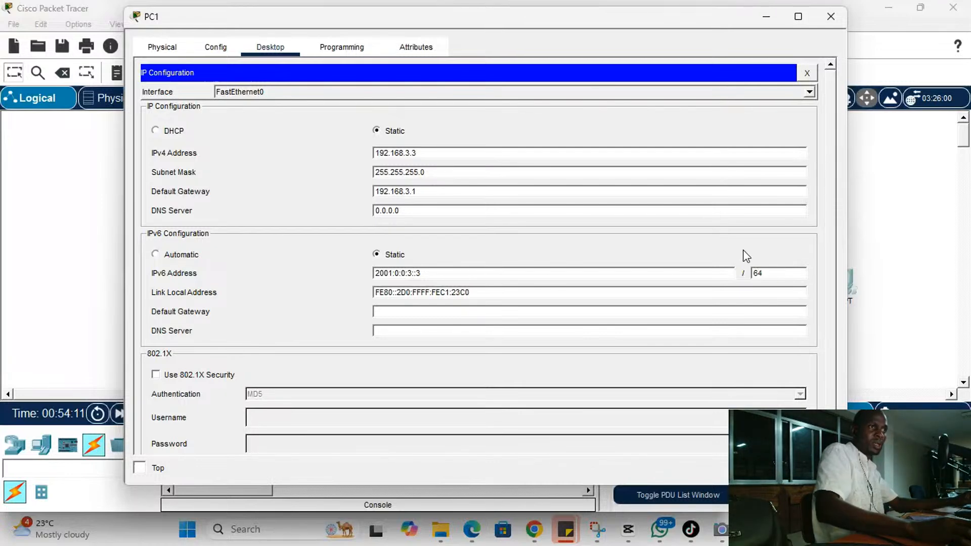
Set PC1's IPv6 link-local address to FE80::3
click(481, 292)
key(BackSpace)
key(BackSpace)
key(BackSpace)
key(BackSpace)
key(BackSpace)
key(BackSpace)
key(BackSpace)
key(BackSpace)
key(BackSpace)
key(BackSpace)
key(BackSpace)
key(BackSpace)
key(BackSpace)
key(BackSpace)
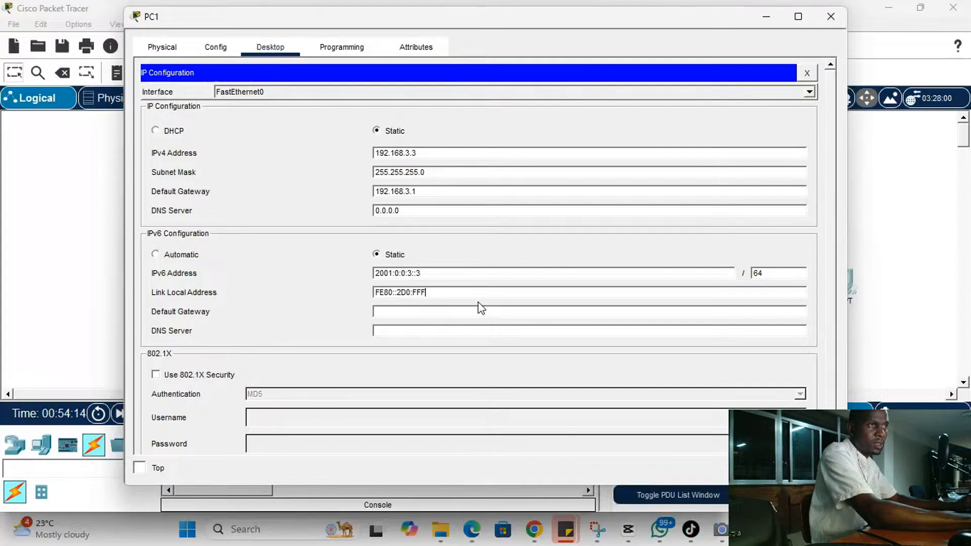
key(BackSpace)
key(BackSpace)
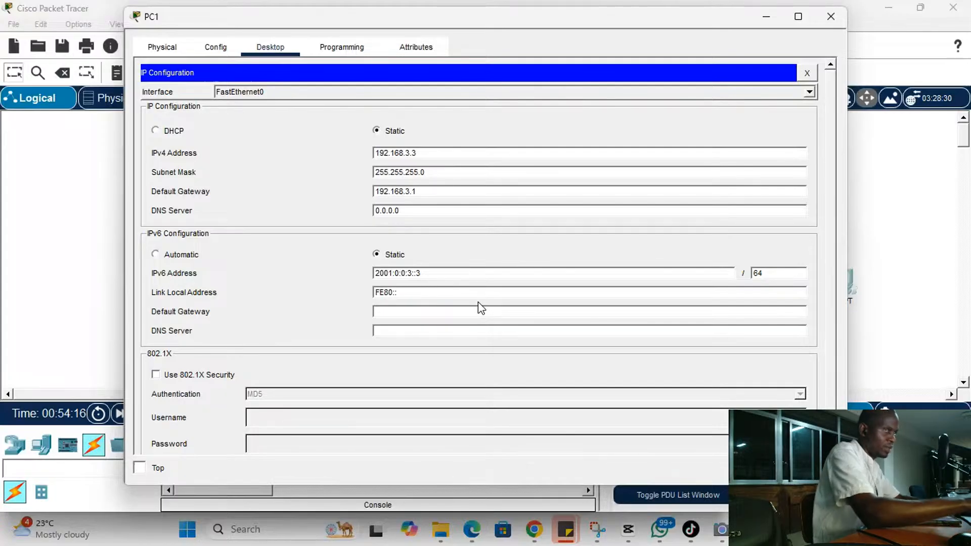
text(3)
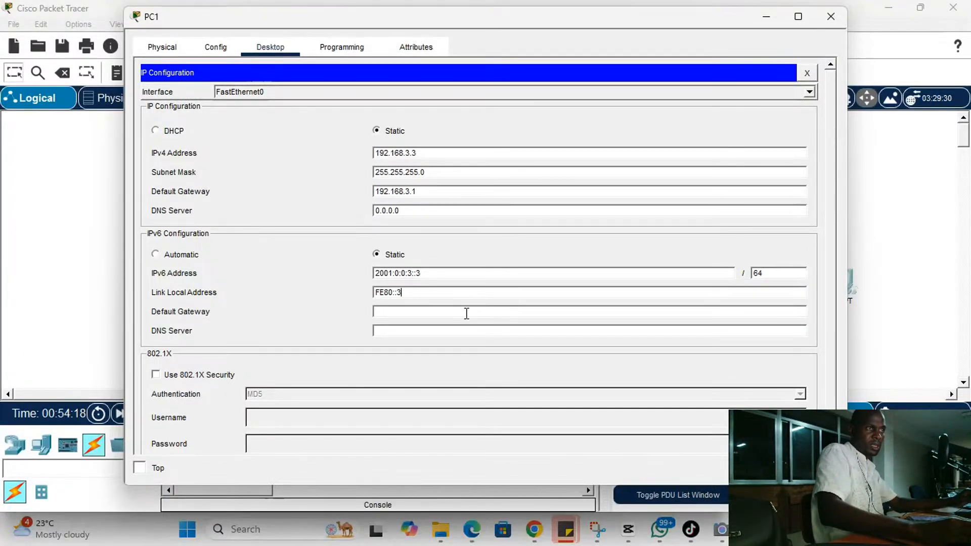
Set PC1's IPv6 default gateway to 2001:0:0:3::1, then leave its IP configuration and return to the topology
click(461, 314)
text(2001:0:0:1::)
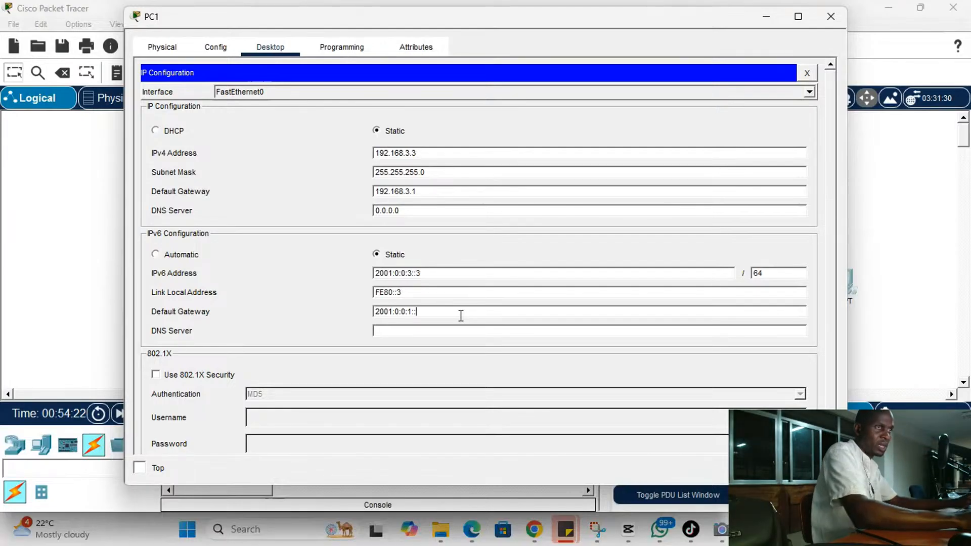
key(Left)
key(Left)
key(BackSpace)
text(3)
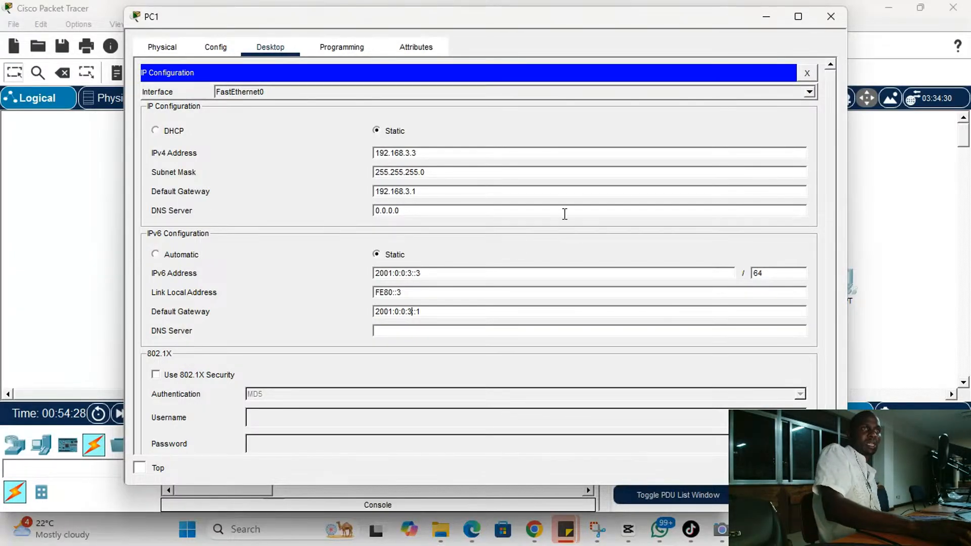
click(808, 73)
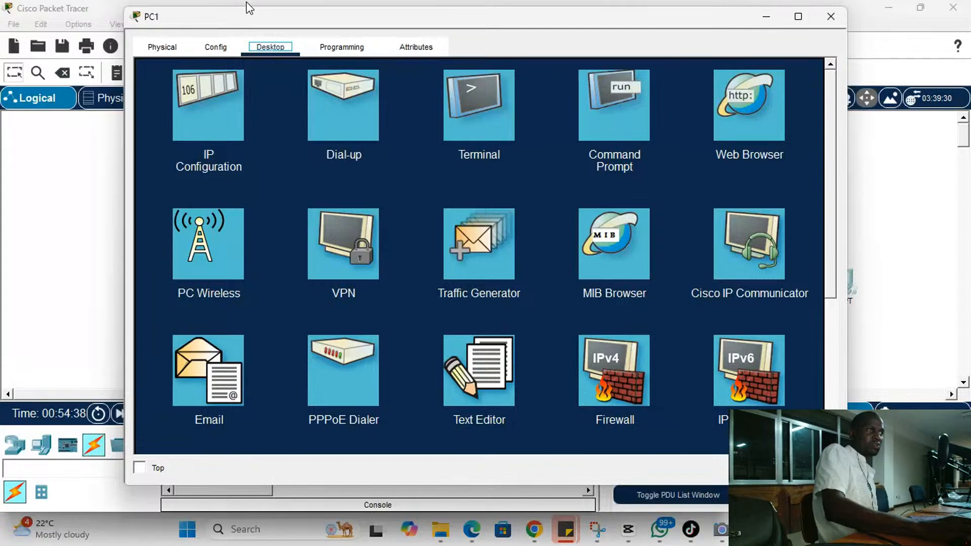
click(88, 150)
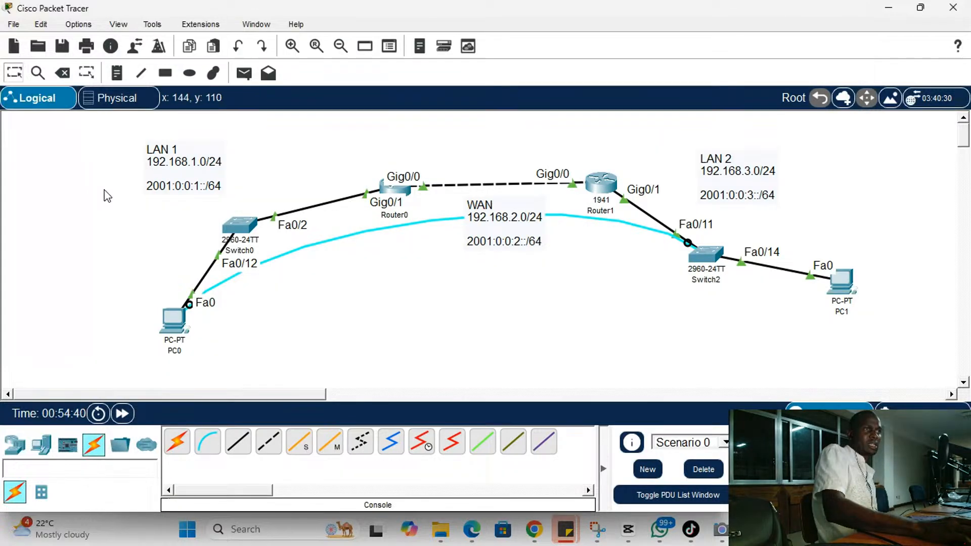
Rename the LAN 2 router as R2 and the LAN 1 router as R1
click(600, 209)
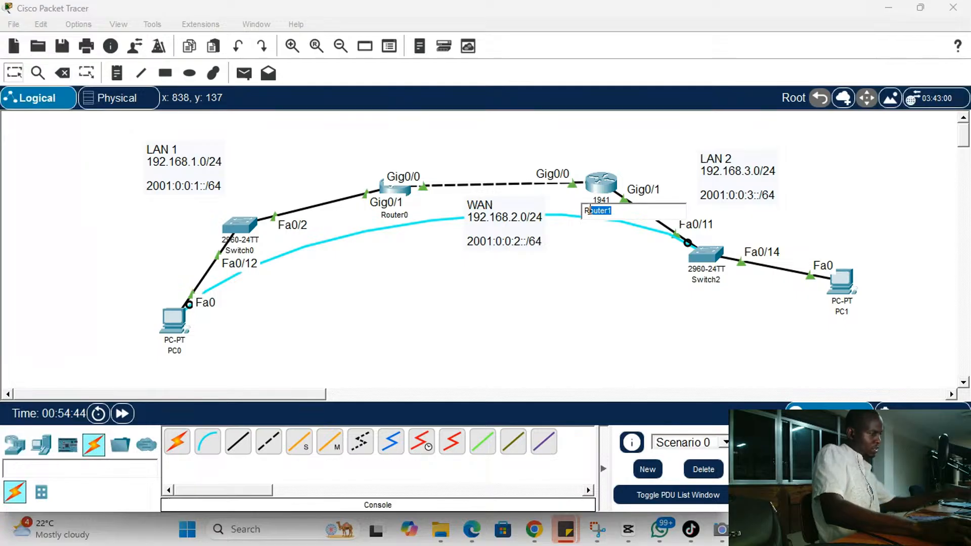
text(R2)
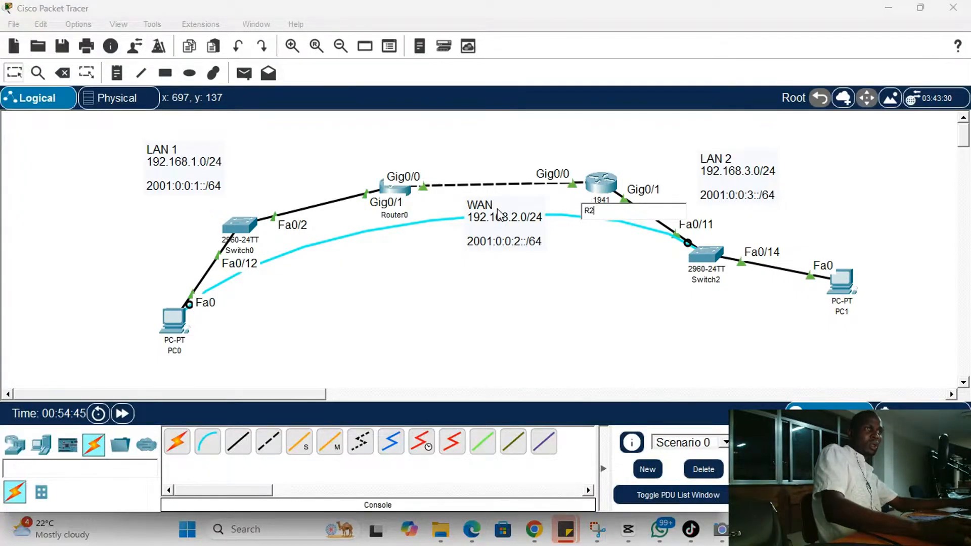
click(395, 215)
drag(405, 214, 387, 219)
double_click(386, 221)
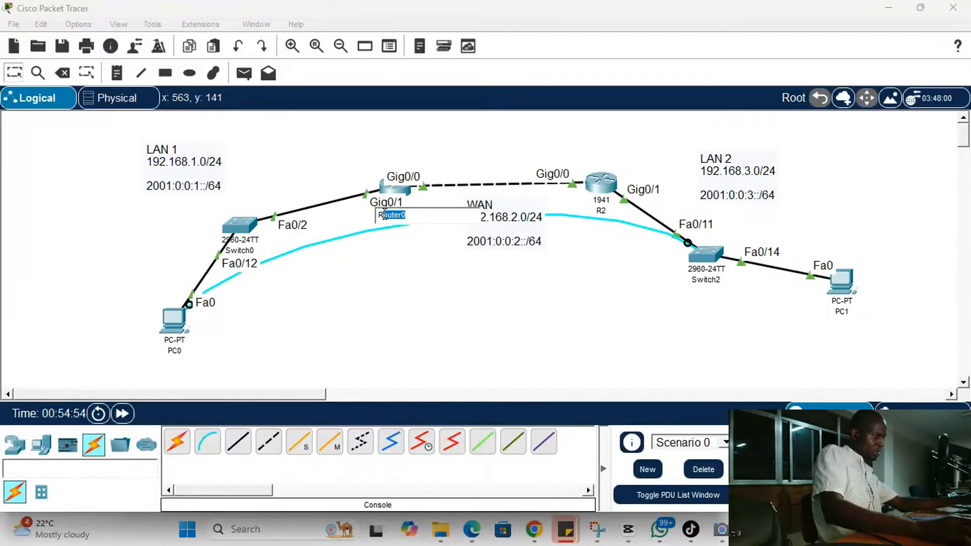
text(R1)
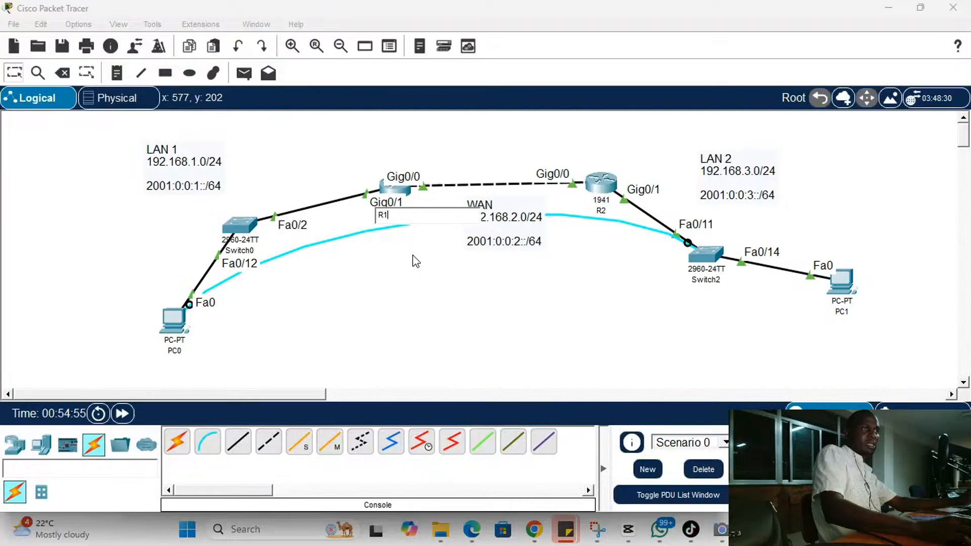
key(Return)
Rename the LAN 1 switch as SW1 and the LAN 2 switch as SW2
click(253, 252)
drag(253, 251, 227, 250)
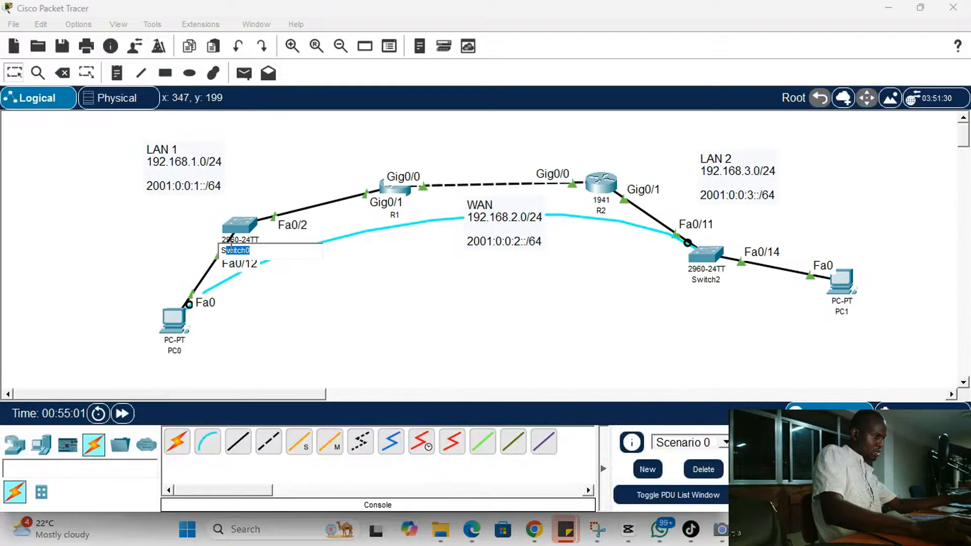
text(W1)
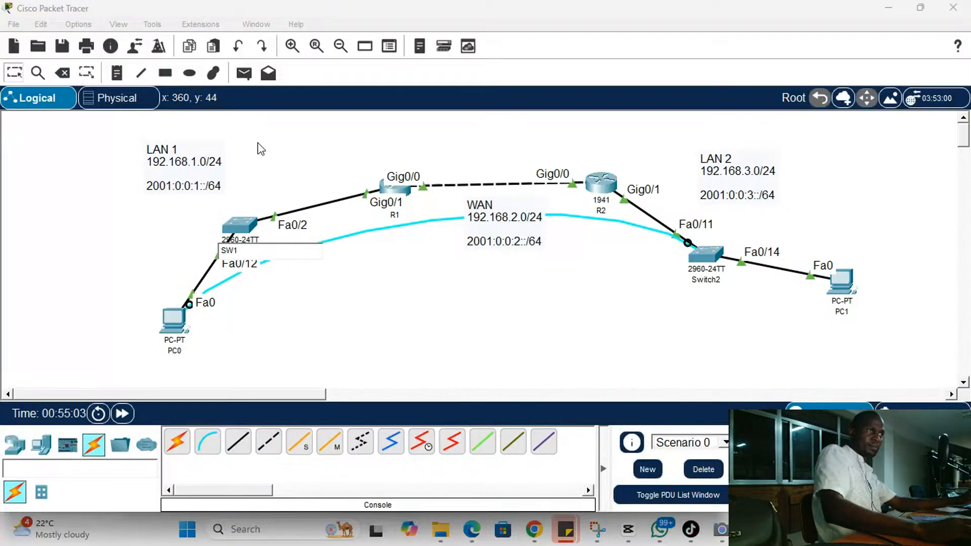
click(478, 339)
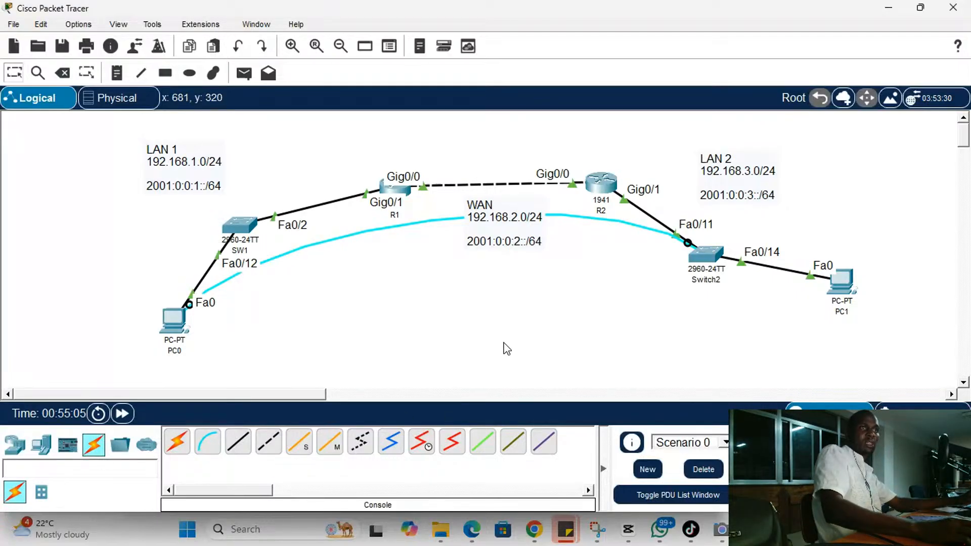
click(719, 282)
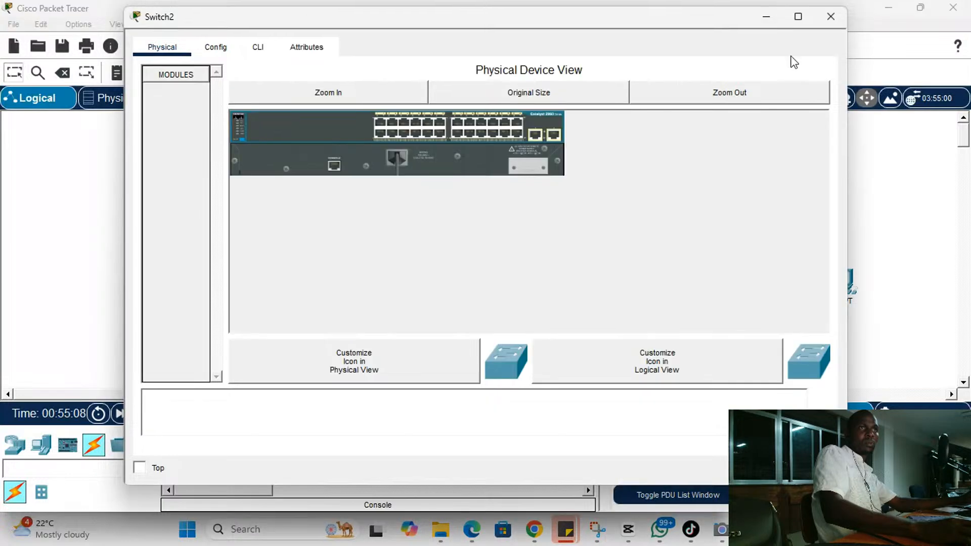
click(831, 16)
click(713, 280)
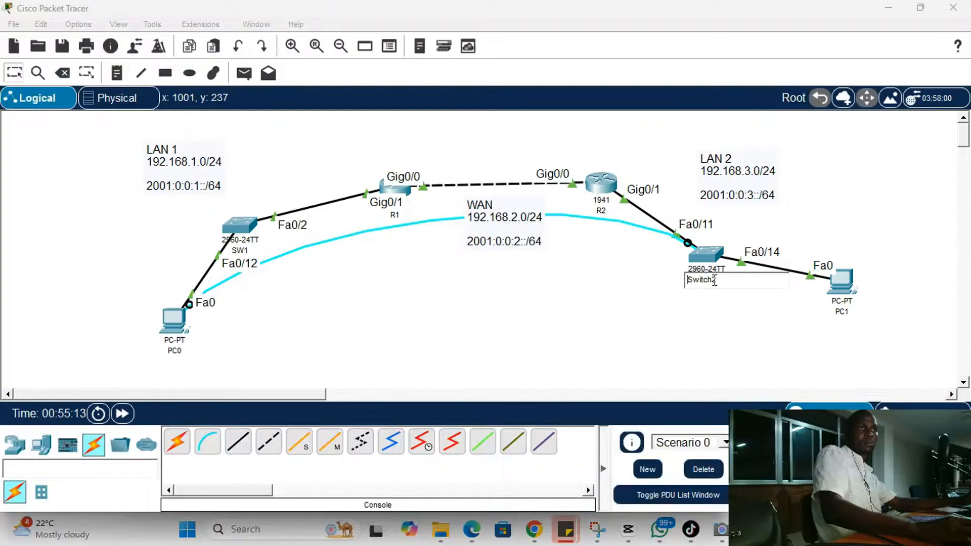
drag(712, 281, 691, 279)
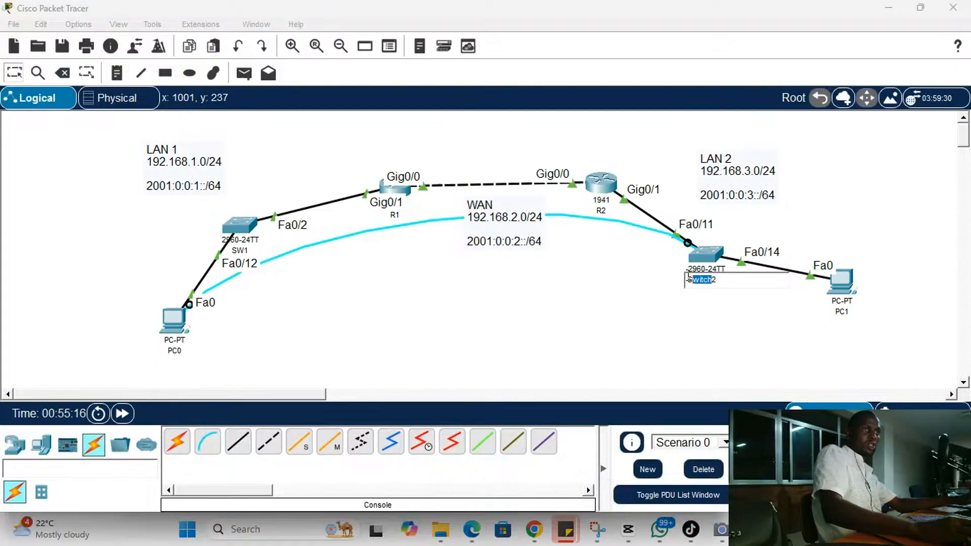
text(W2)
click(615, 313)
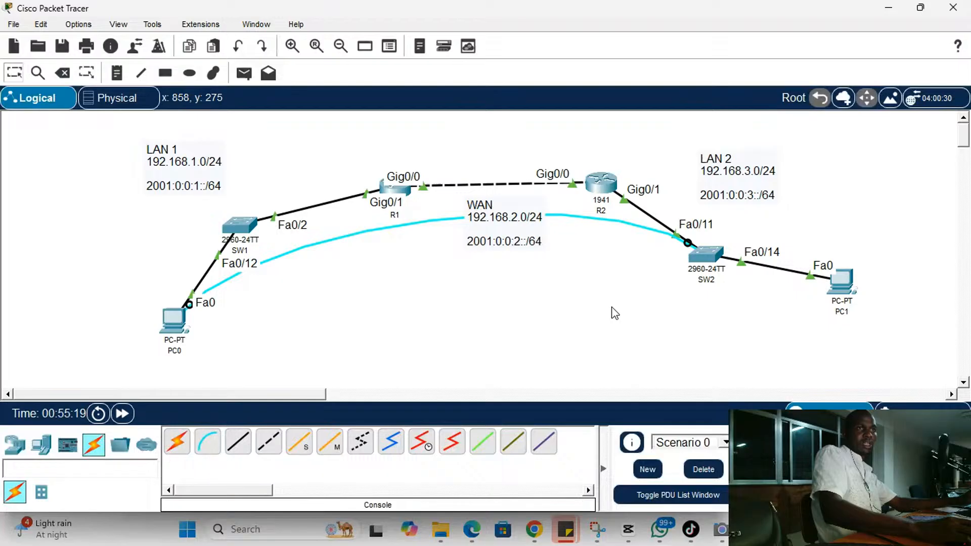
Rename the LAN 2 computer as PC2 and the LAN 1 computer as PC1
click(841, 313)
key(BackSpace)
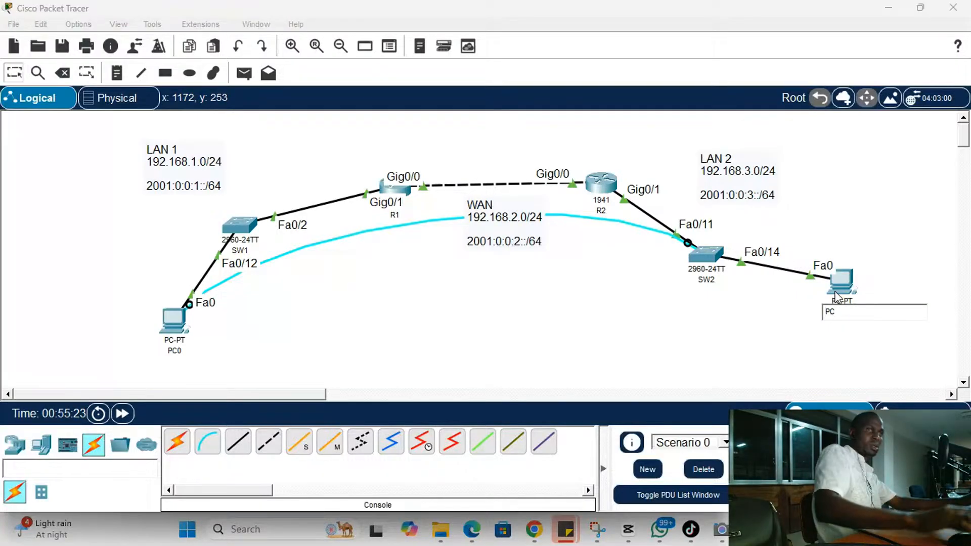
text(2)
click(173, 354)
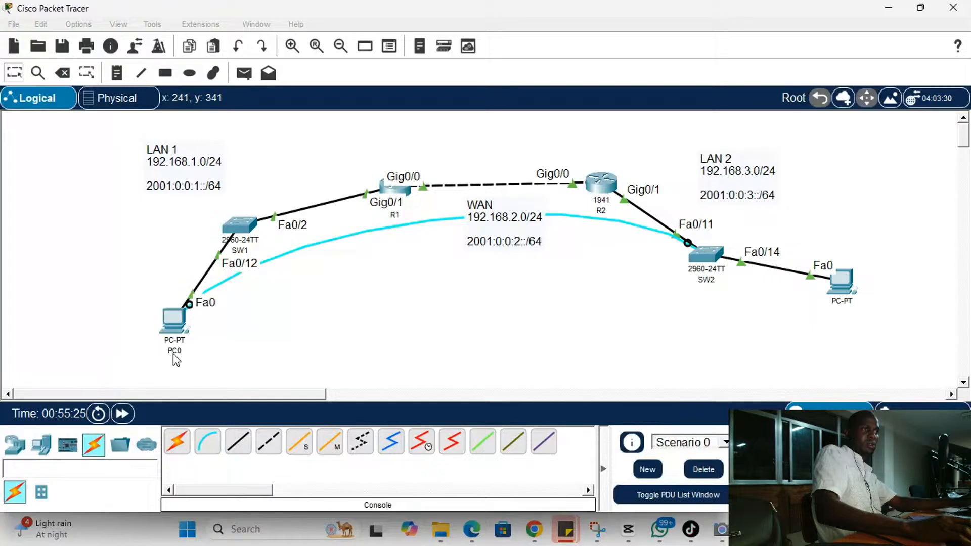
click(175, 354)
key(BackSpace)
text(1)
click(318, 309)
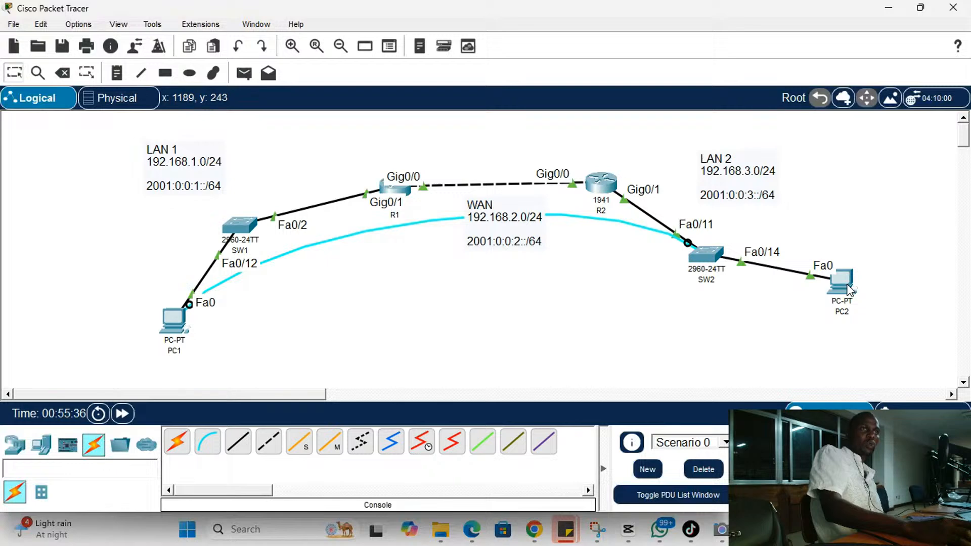
Open PC2's command prompt and shrink and move its window so the LAN 2 part of the topology stays visible
mouse_move(709, 267)
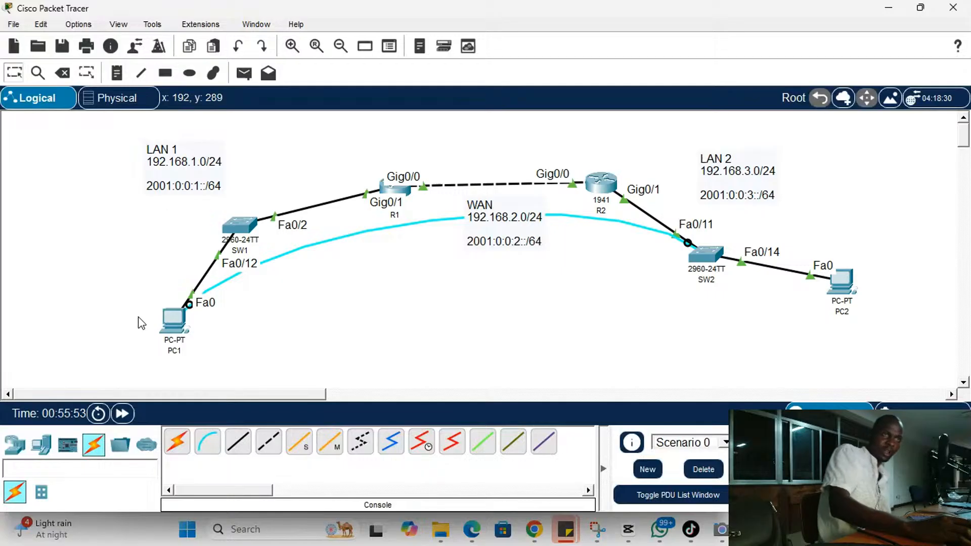
click(853, 293)
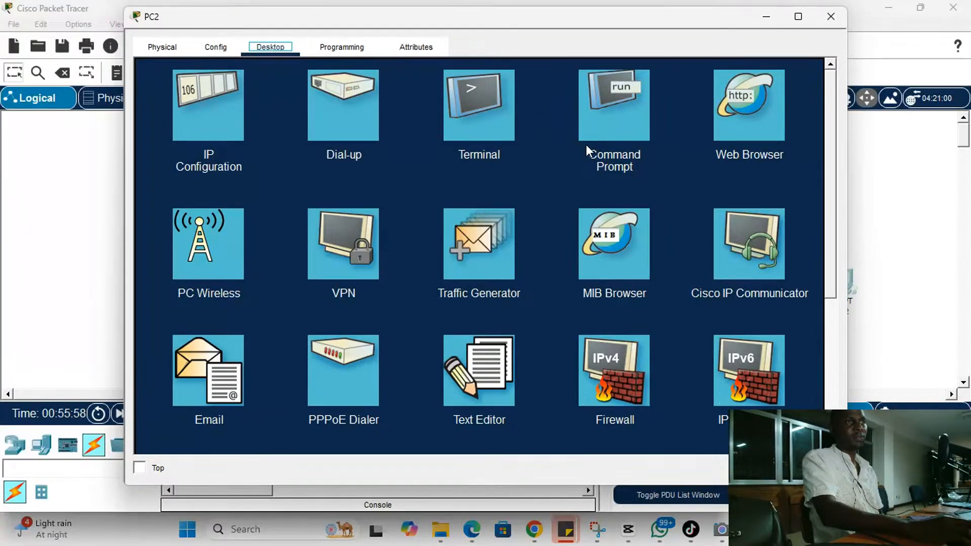
click(617, 124)
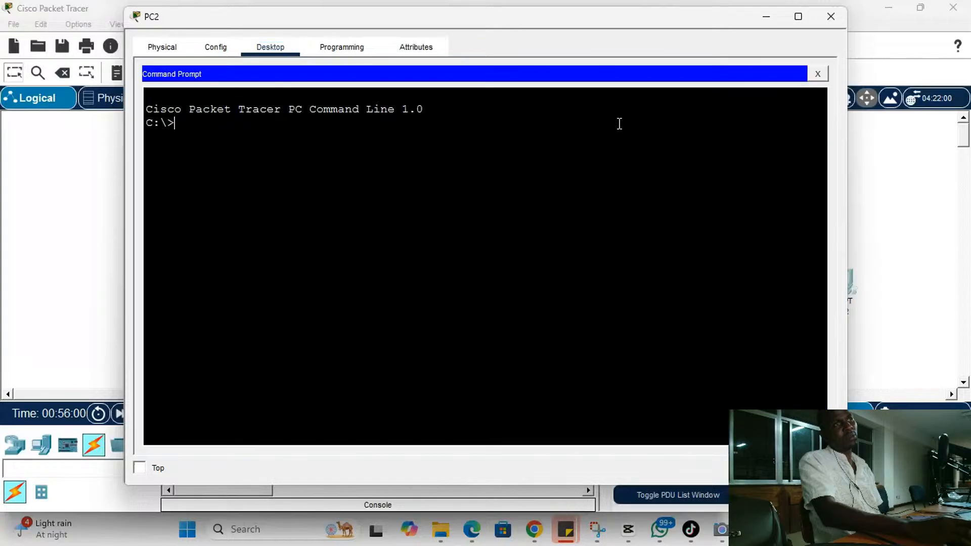
drag(565, 27, 557, 109)
drag(836, 245, 607, 239)
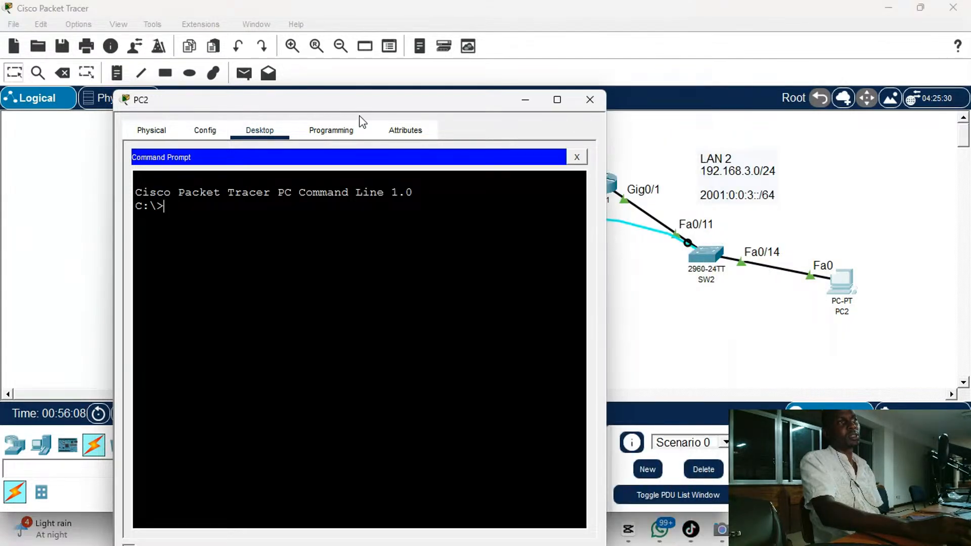
drag(357, 110, 274, 78)
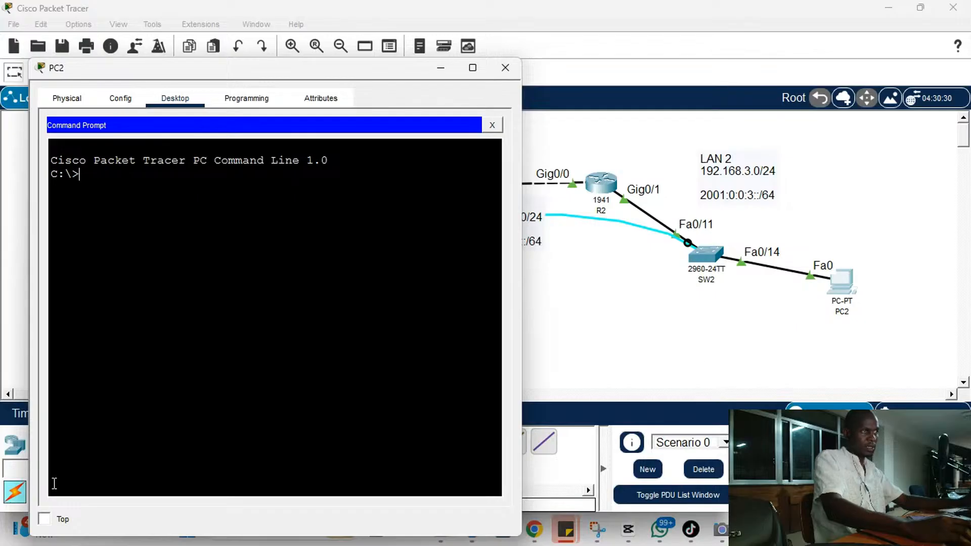
Run ipconfig on PC2 and examine its IPv6, IPv4 and default gateway addresses
text(ip)
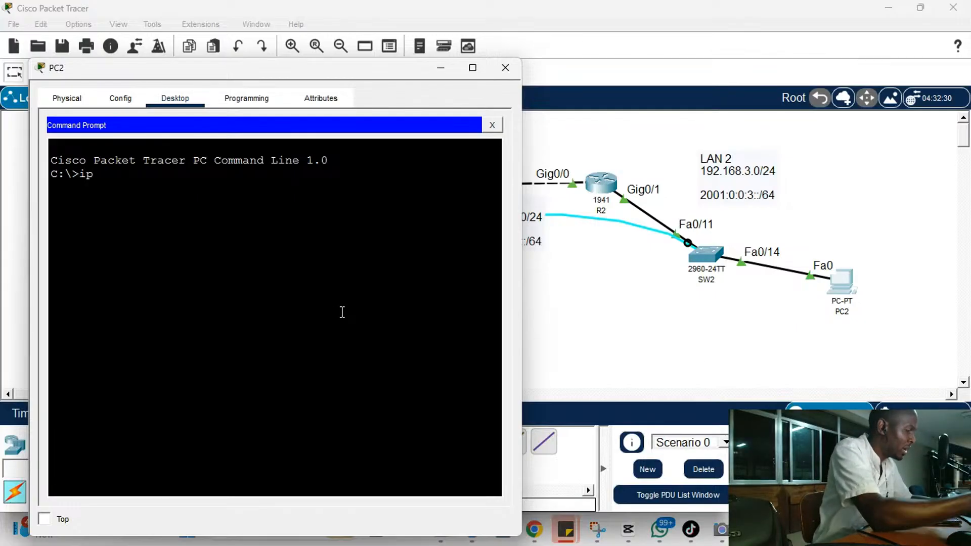
text(conf)
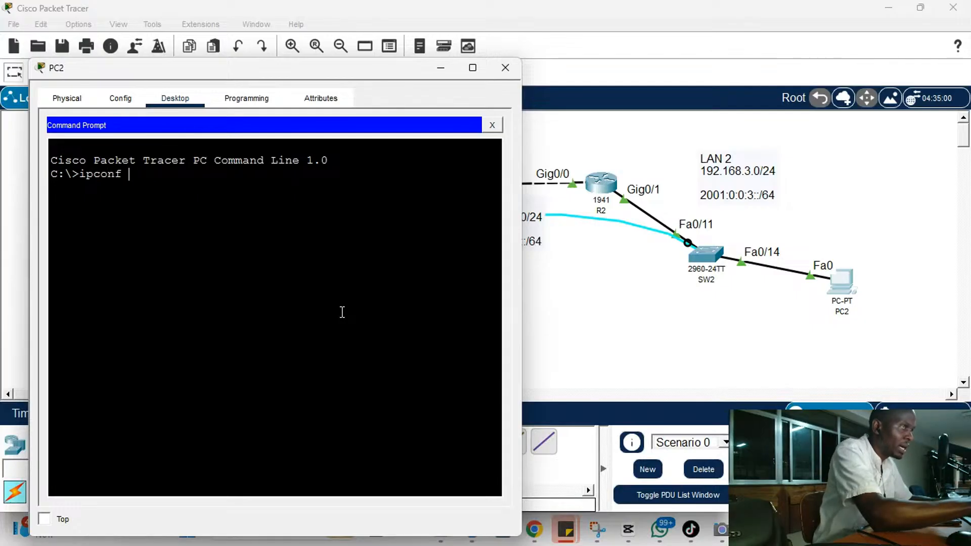
key(BackSpace)
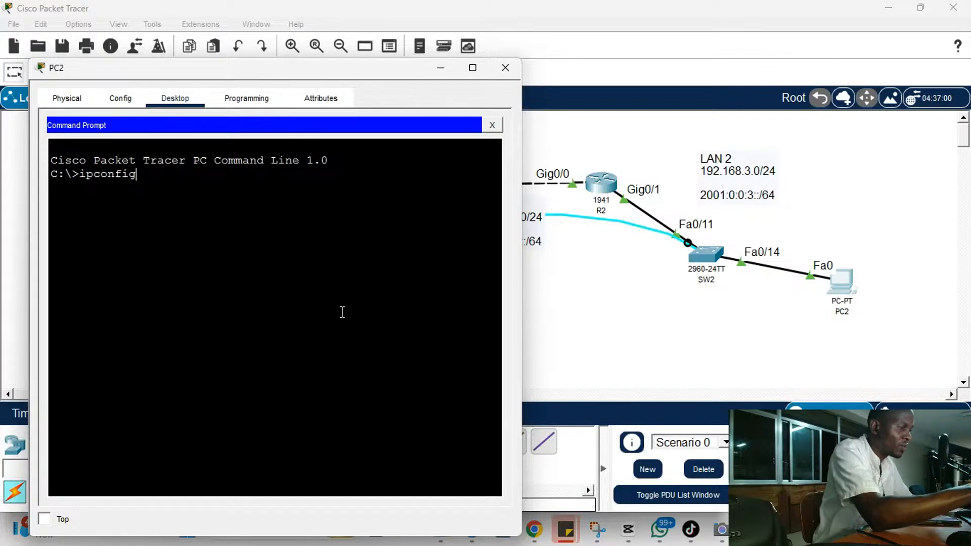
text(fig)
key(Return)
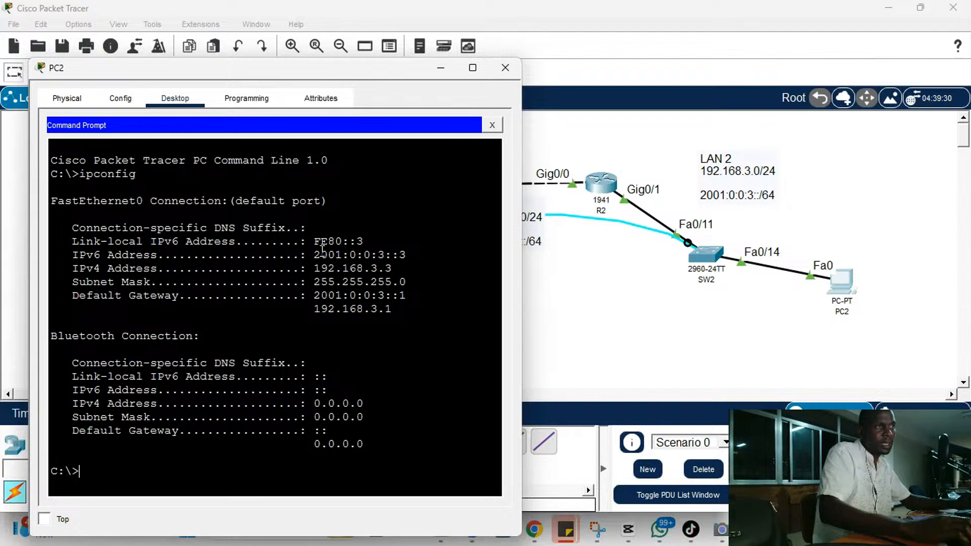
drag(316, 232, 407, 254)
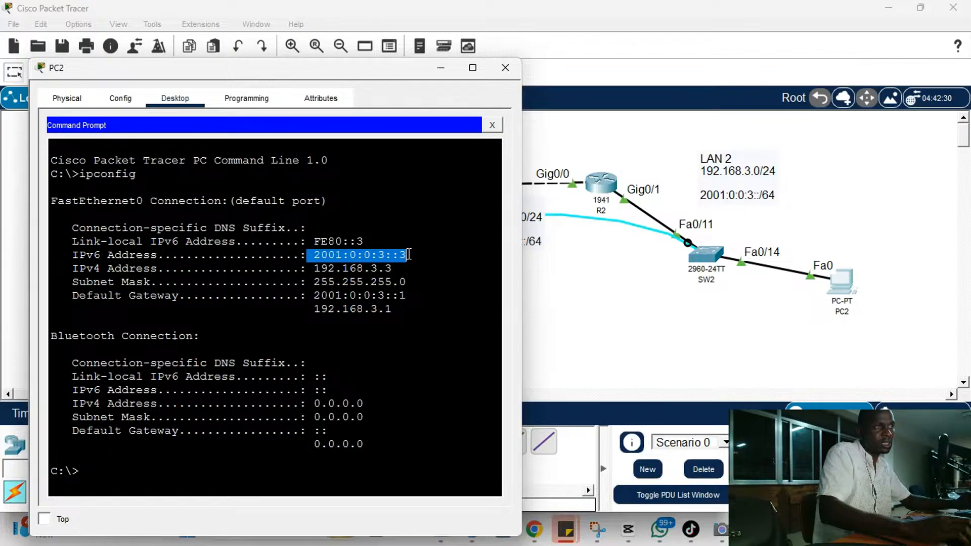
mouse_move(315, 267)
mouse_down()
mouse_move(407, 257)
mouse_move(407, 280)
mouse_move(317, 282)
mouse_up()
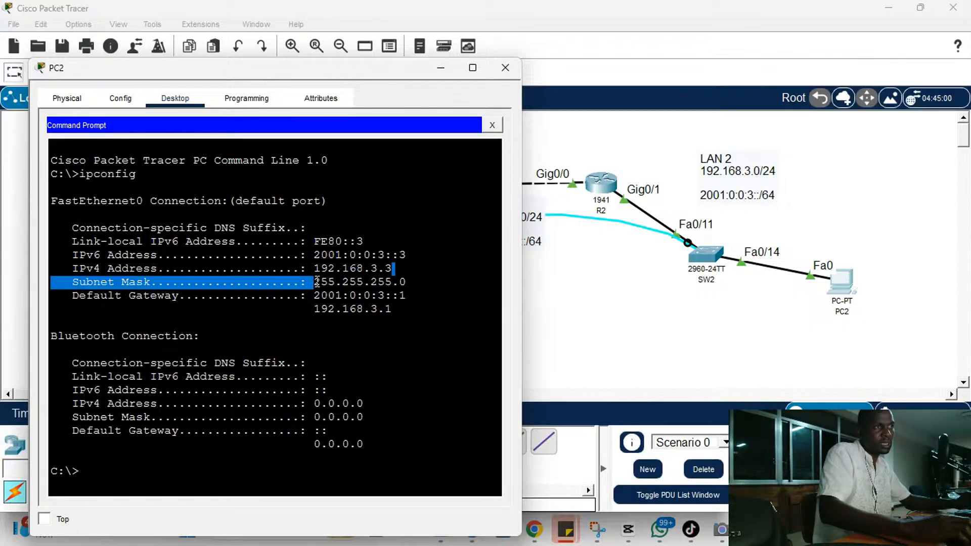
click(399, 299)
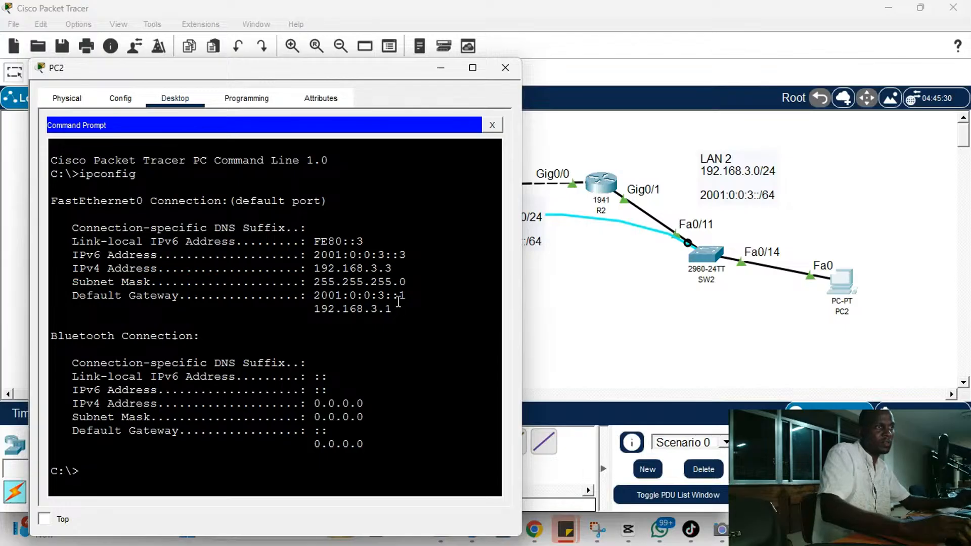
Ping PC2's own IPv6 address 2001:0:0:3::3, copying the prefix from the ipconfig output
key(Return)
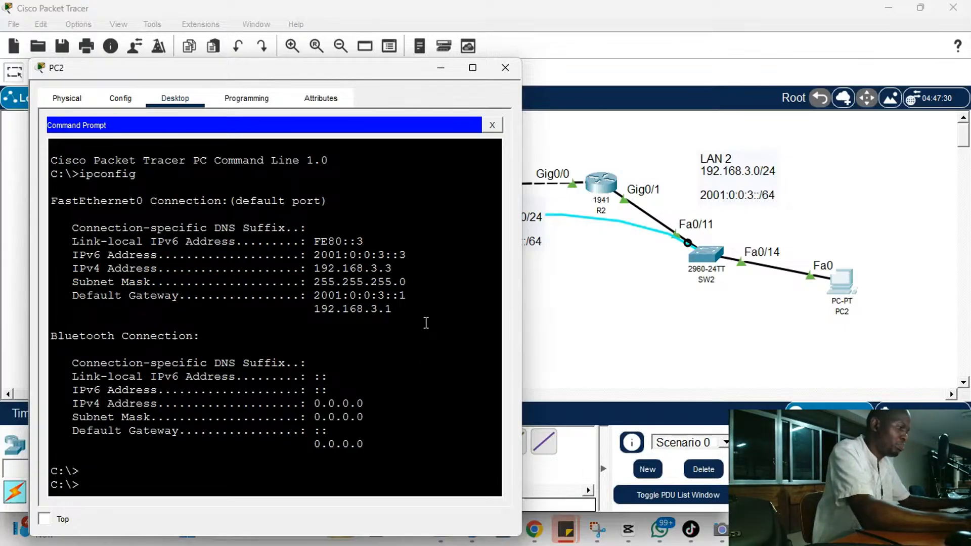
text(ping)
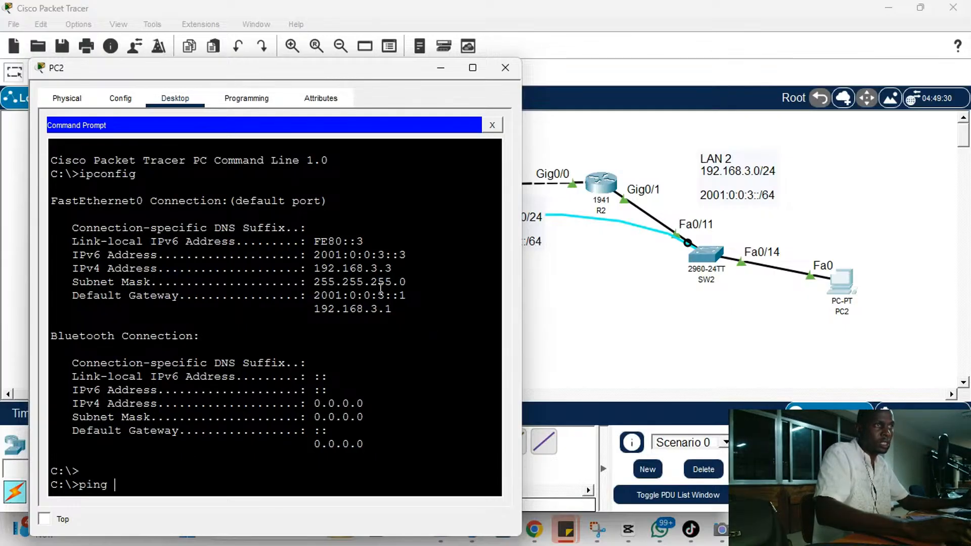
drag(400, 255, 313, 255)
key(super+c)
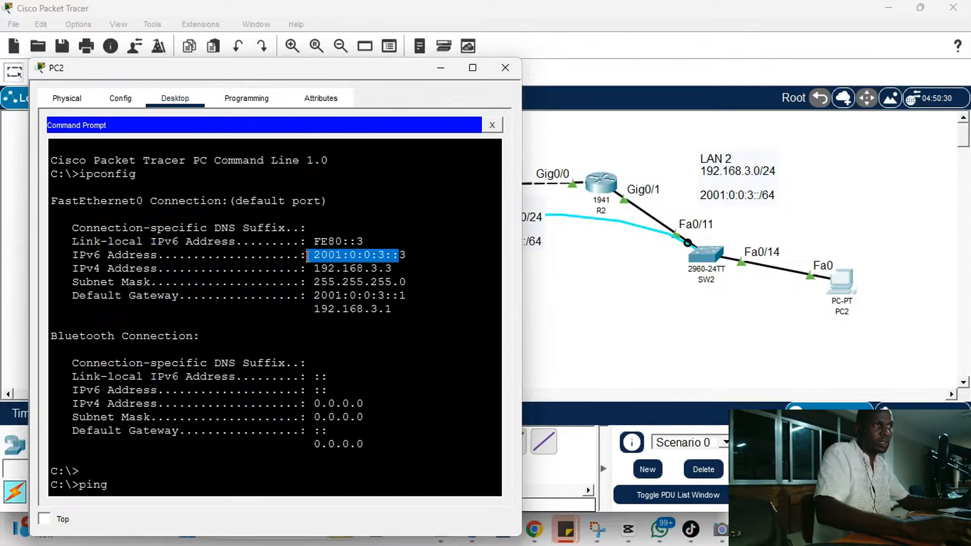
right_click(318, 254)
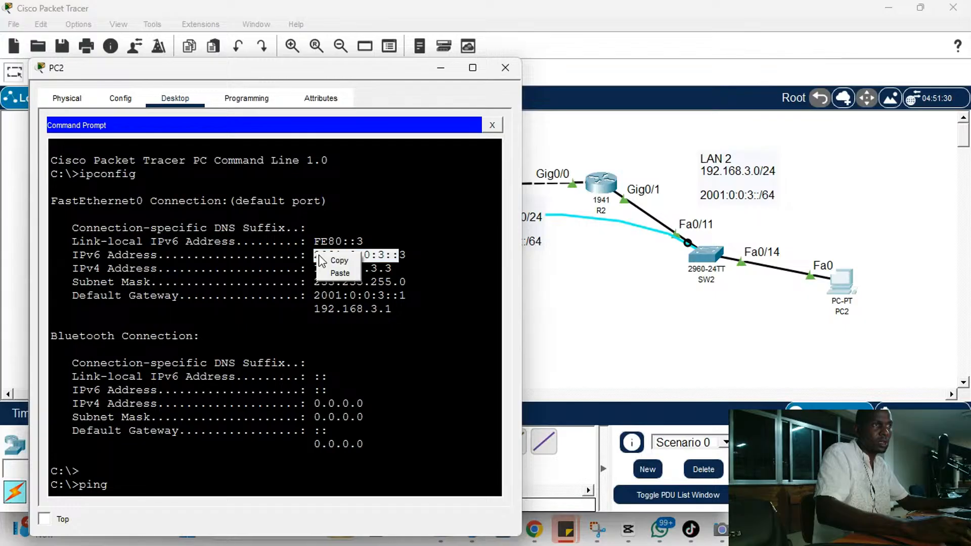
click(329, 263)
right_click(321, 346)
click(332, 361)
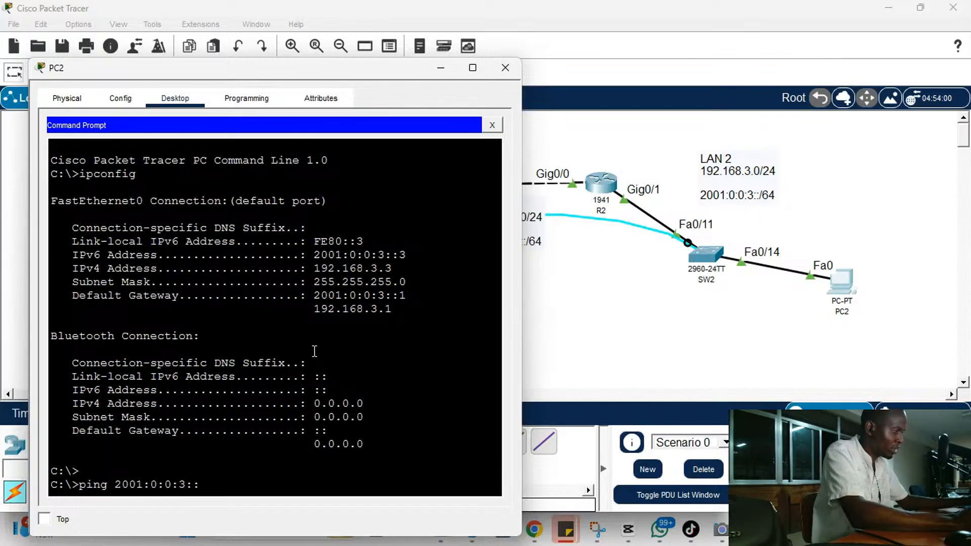
text(3)
key(Return)
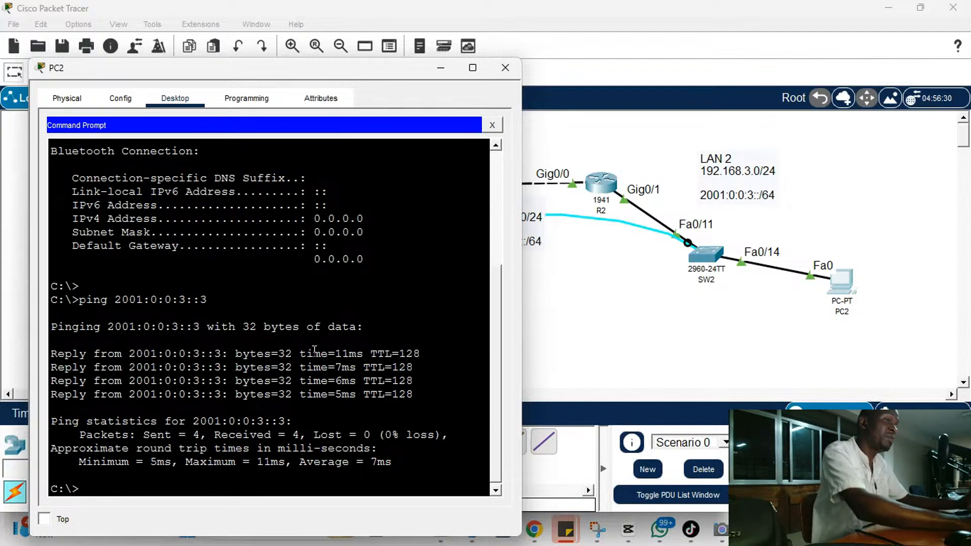
Ping 2001:0:0:3::2 from PC2 by reusing the previous ping command
key(Return)
key(Return)
key(Return)
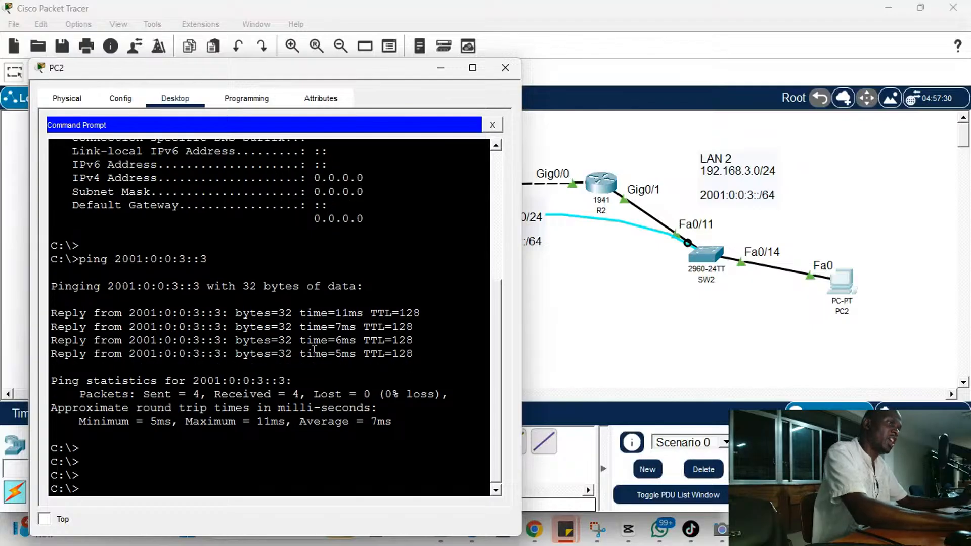
key(Up)
key(BackSpace)
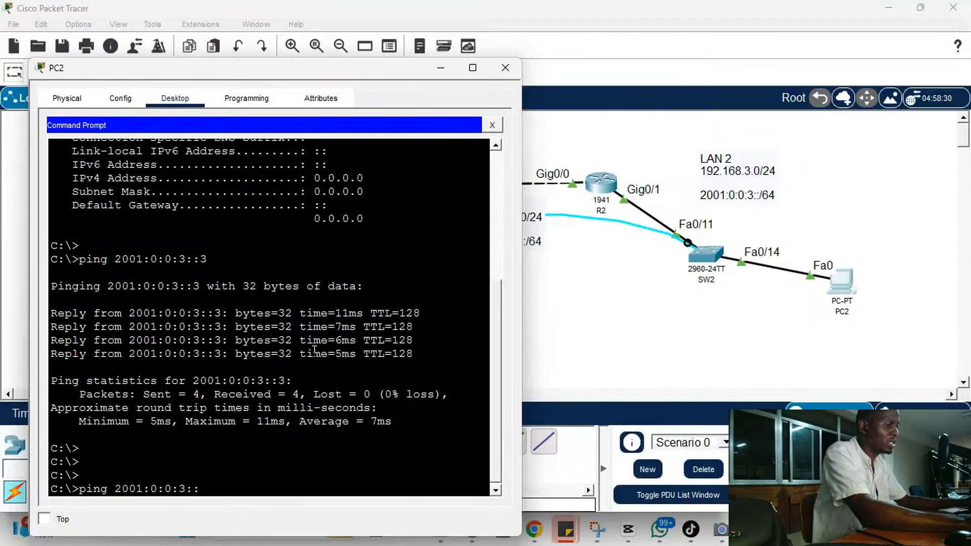
text(2)
key(Return)
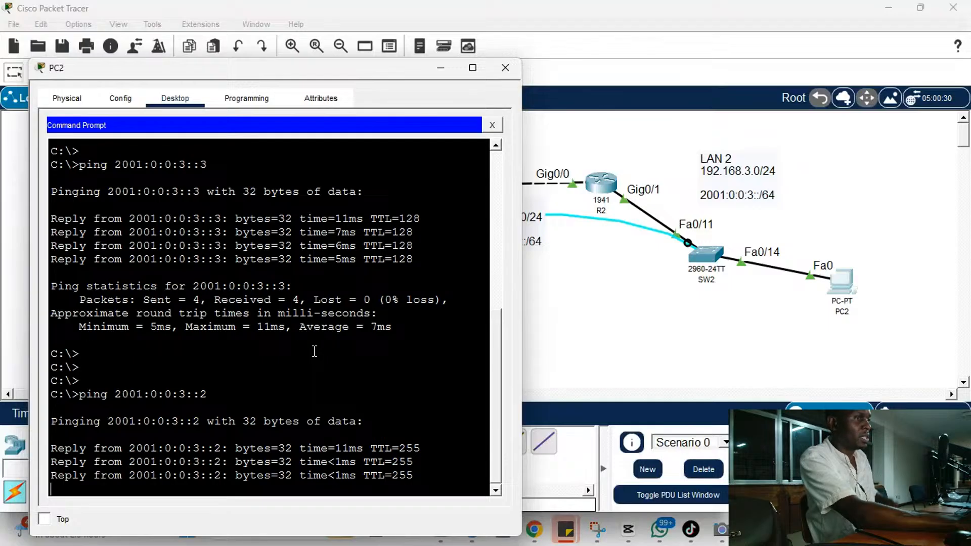
Ping PC2's IPv6 default gateway, 2001:0:0:3::1
key(Up)
key(BackSpace)
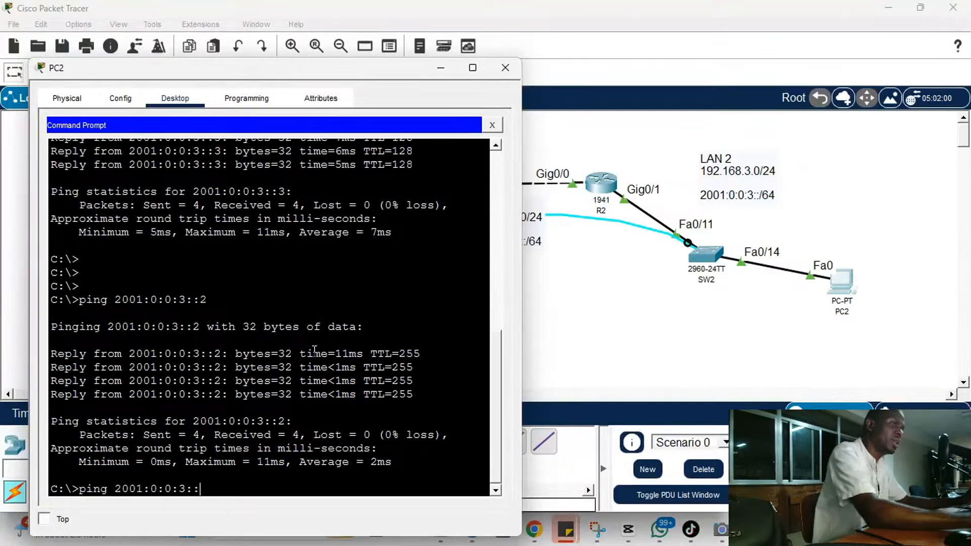
text(1)
key(Return)
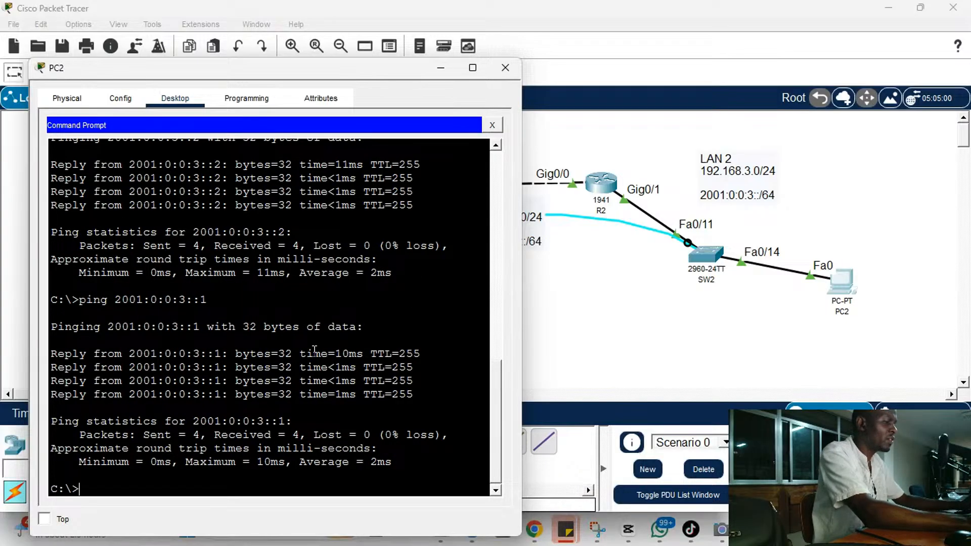
Edit the previous ping command on PC2 to test the WAN address 2001:0:0:2::2
key(Up)
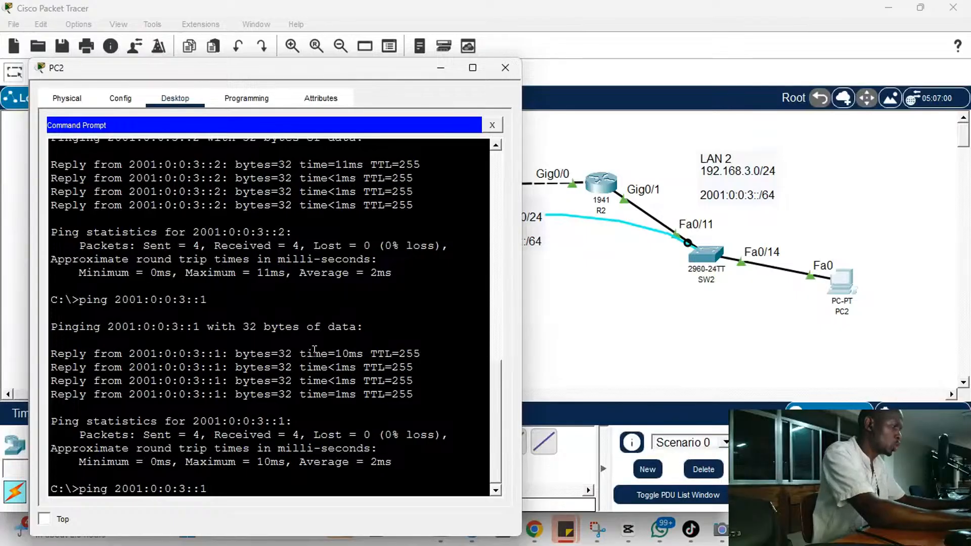
key(BackSpace)
text(2)
key(Left)
key(Left)
key(Left)
key(BackSpace)
text(2)
key(Return)
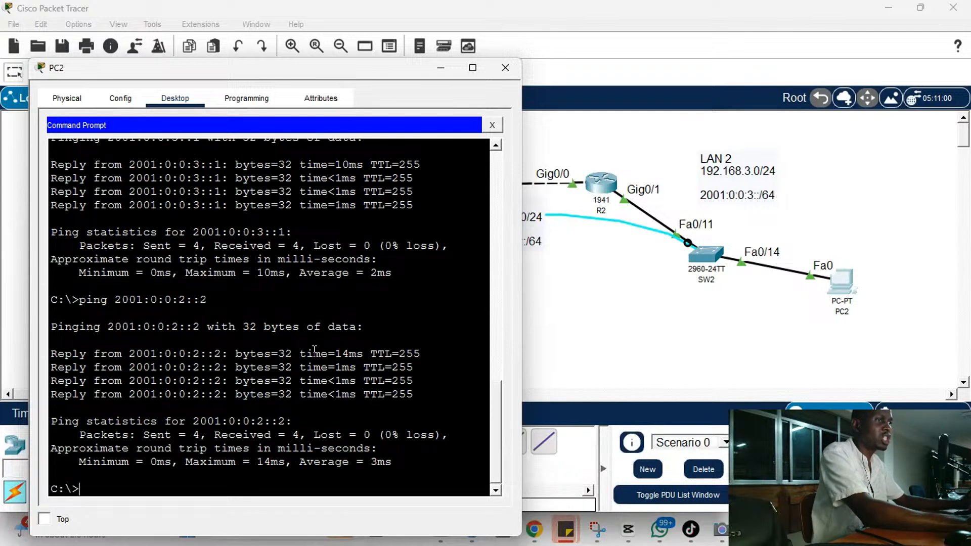
Ping the WAN address 2001:0:0:2::1 from PC2 and move its window aside to check the topology around R1
key(Up)
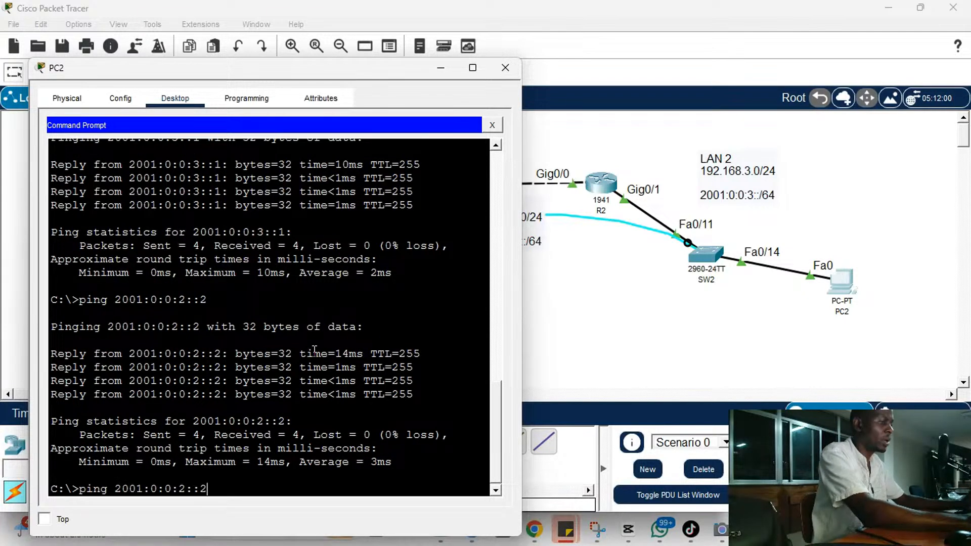
key(BackSpace)
text(1)
key(Return)
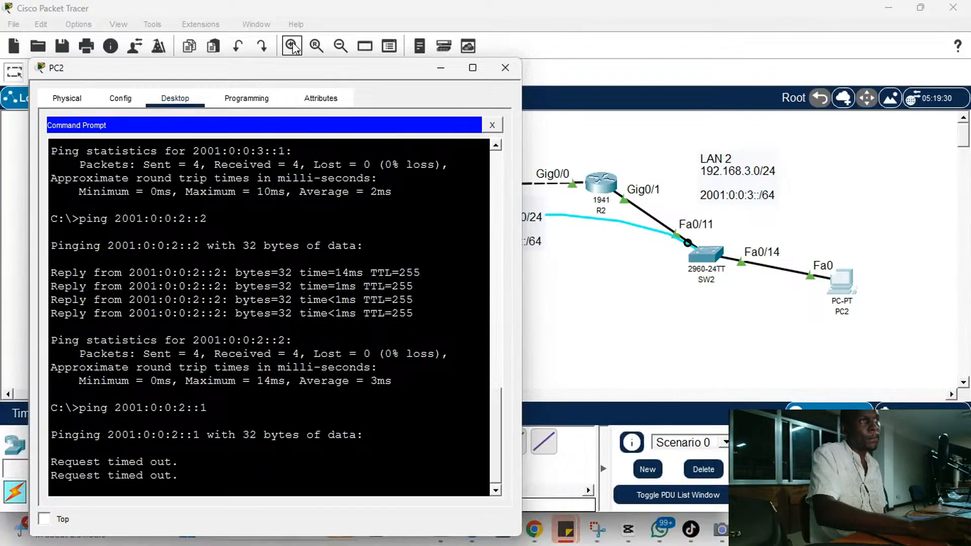
drag(344, 75, 558, 230)
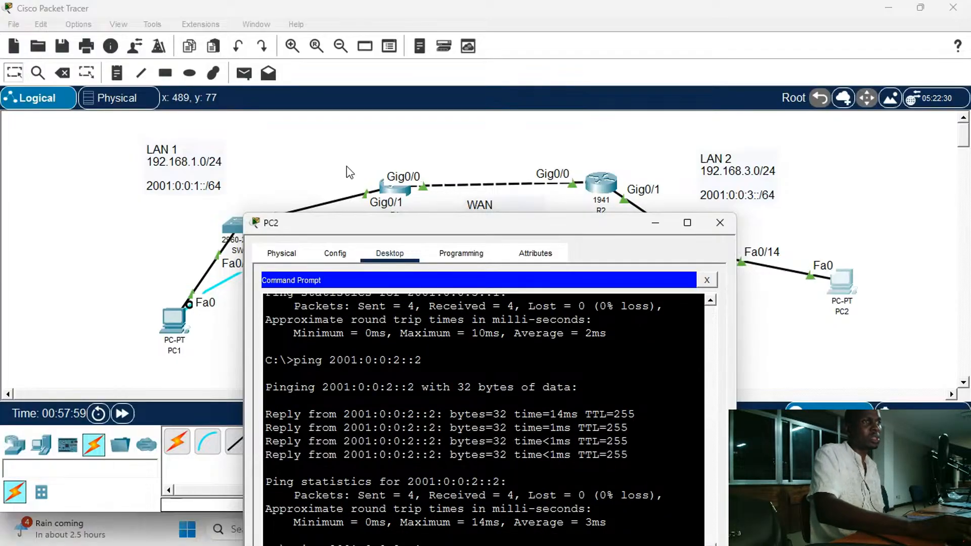
drag(436, 232, 227, 125)
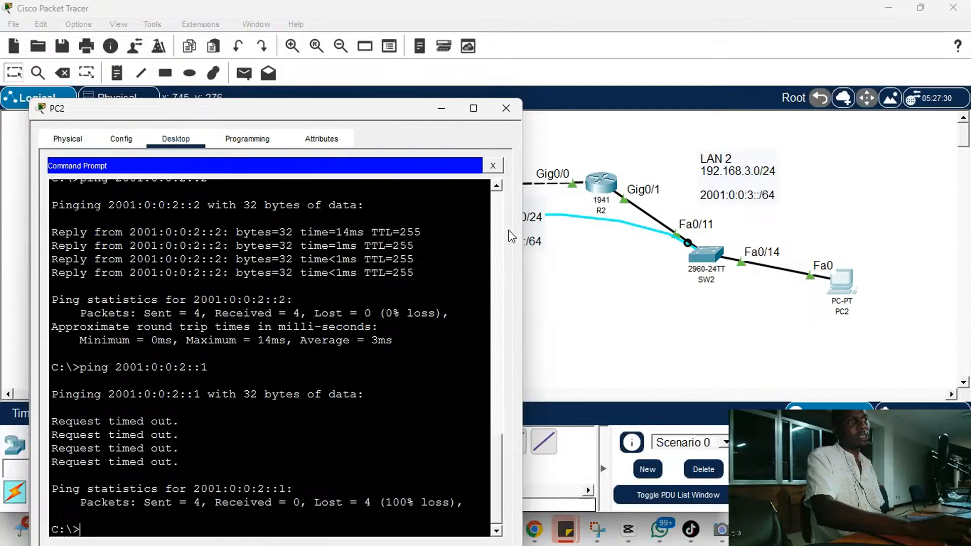
Close PC2's command prompt and its device window
click(493, 166)
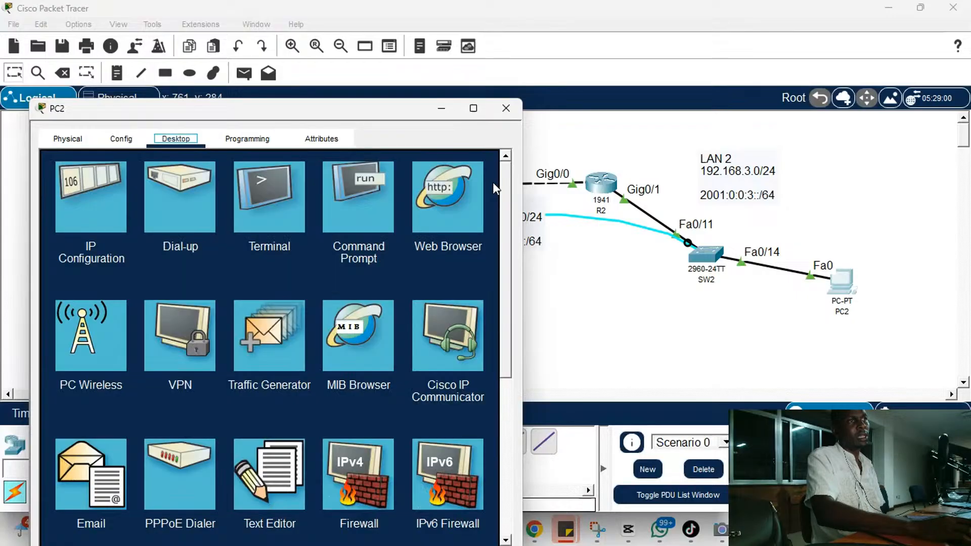
drag(379, 110, 471, 63)
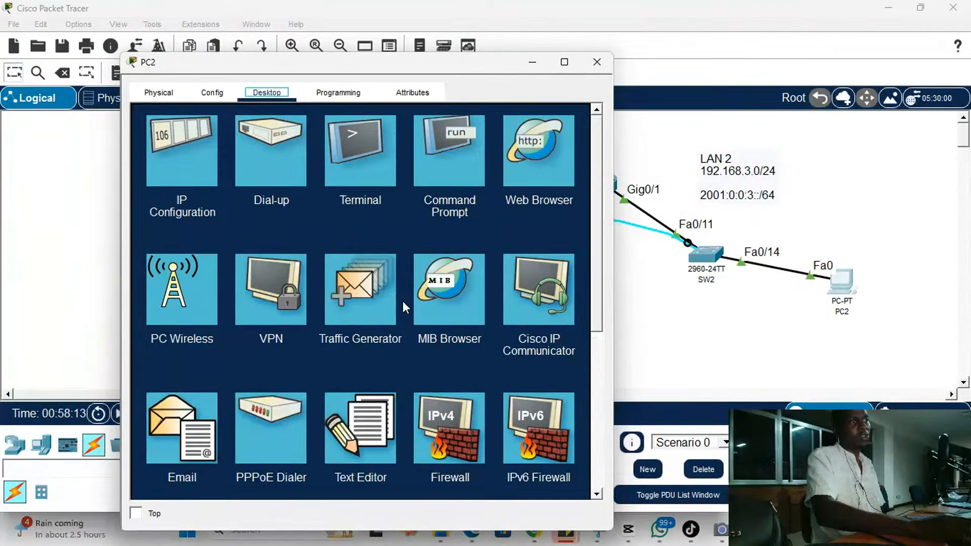
click(378, 159)
click(548, 254)
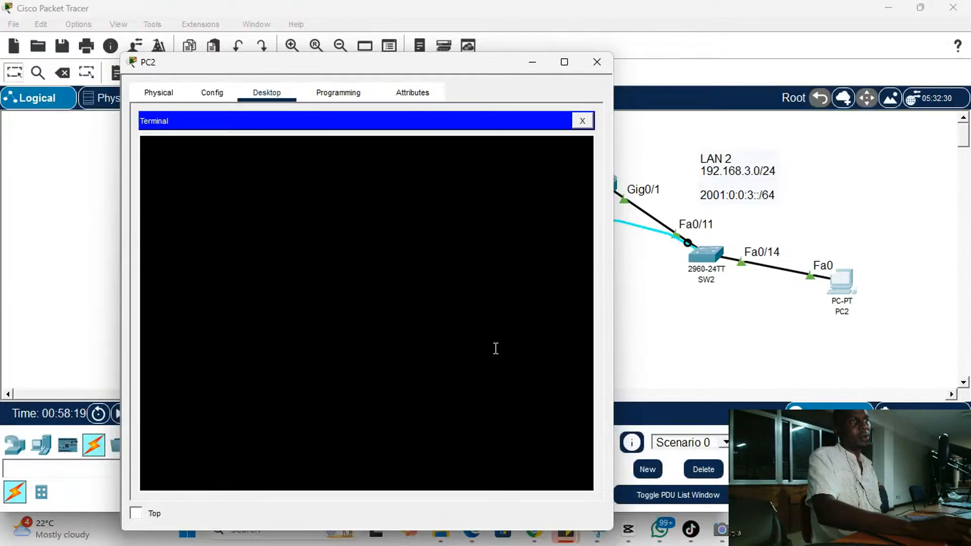
click(580, 120)
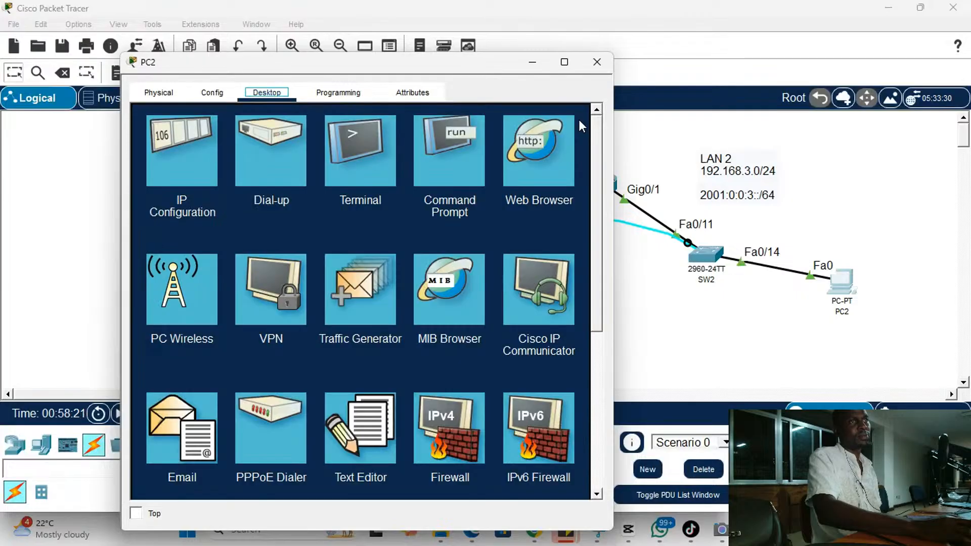
click(597, 62)
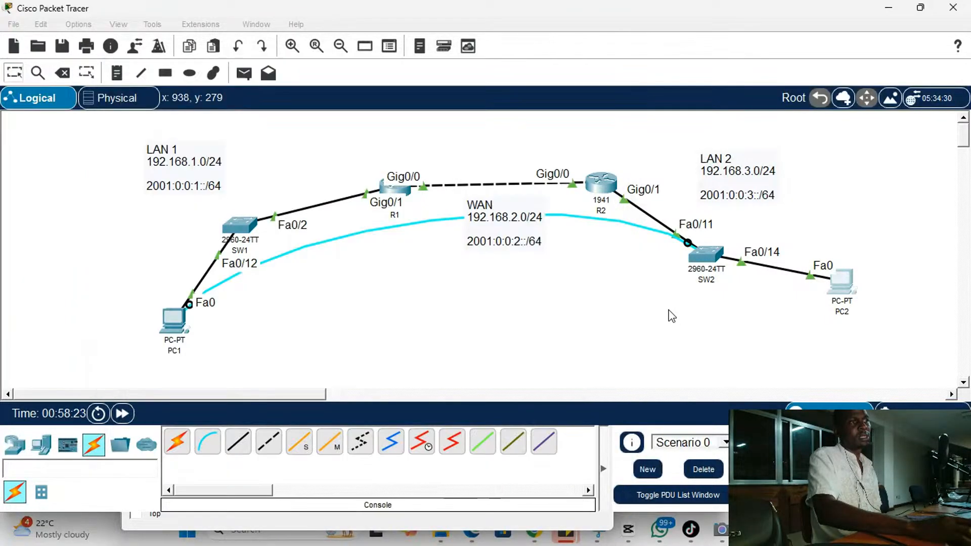
Enable IPv6 unicast routing on SW2 with ipv6 unicast-routing through PC1's open terminal session
click(182, 329)
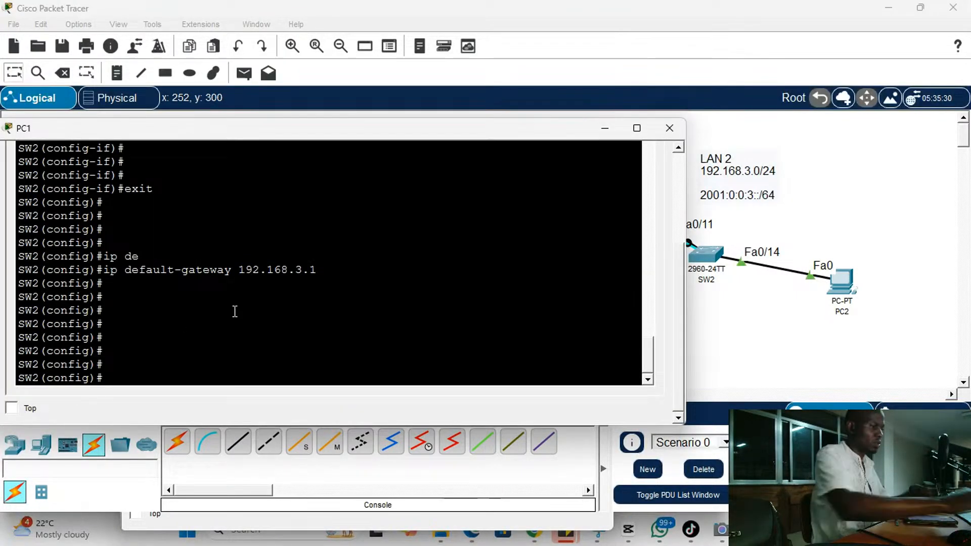
key(Return)
text(ipv6 )
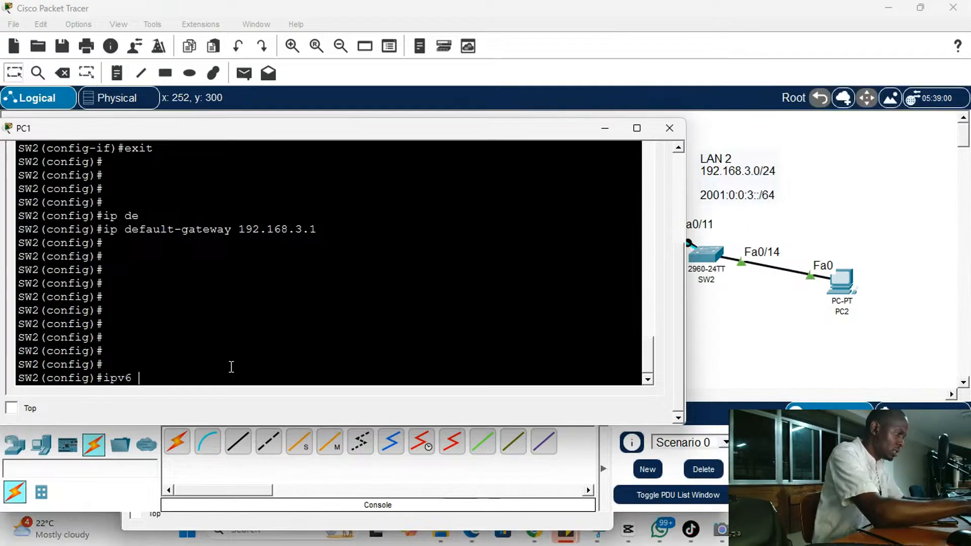
text(u)
key(Tab)
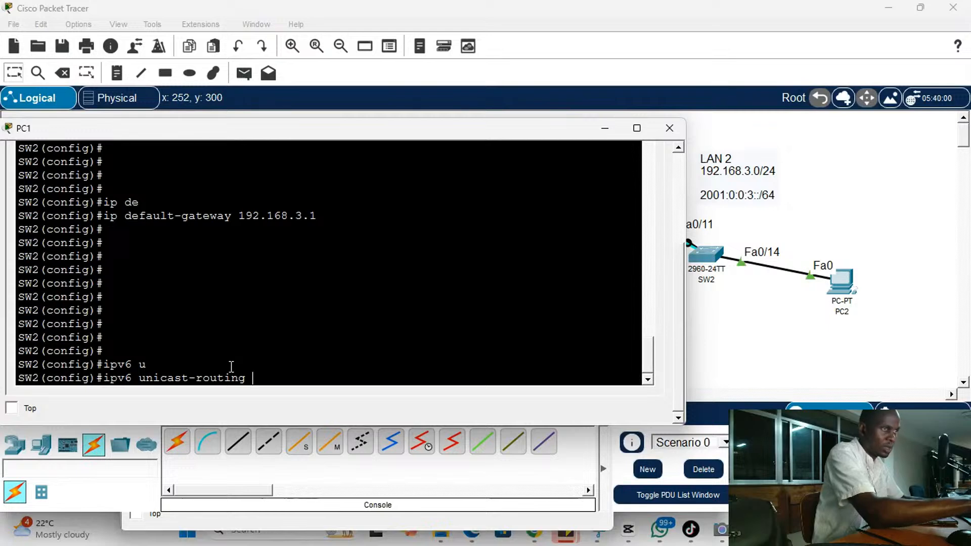
key(Return)
key(Return)
key(Return)
key(Return)
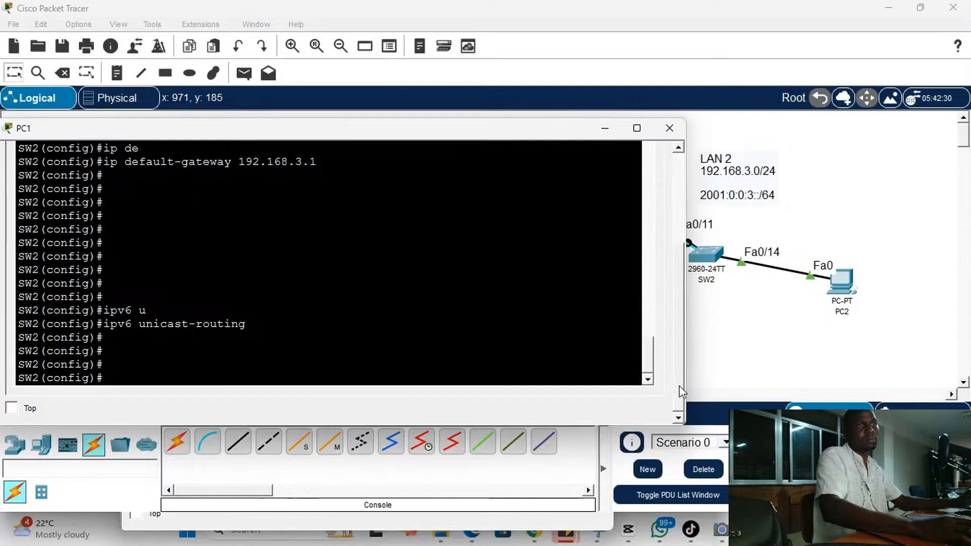
Close PC1's terminal session and move the console cable from SW2 to R2's Console port
drag(680, 392, 660, 216)
click(643, 187)
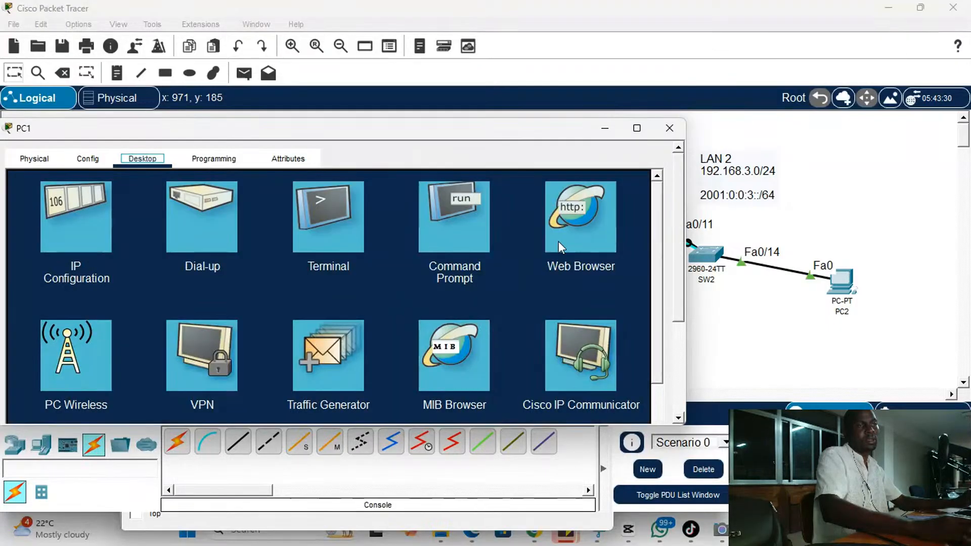
click(755, 334)
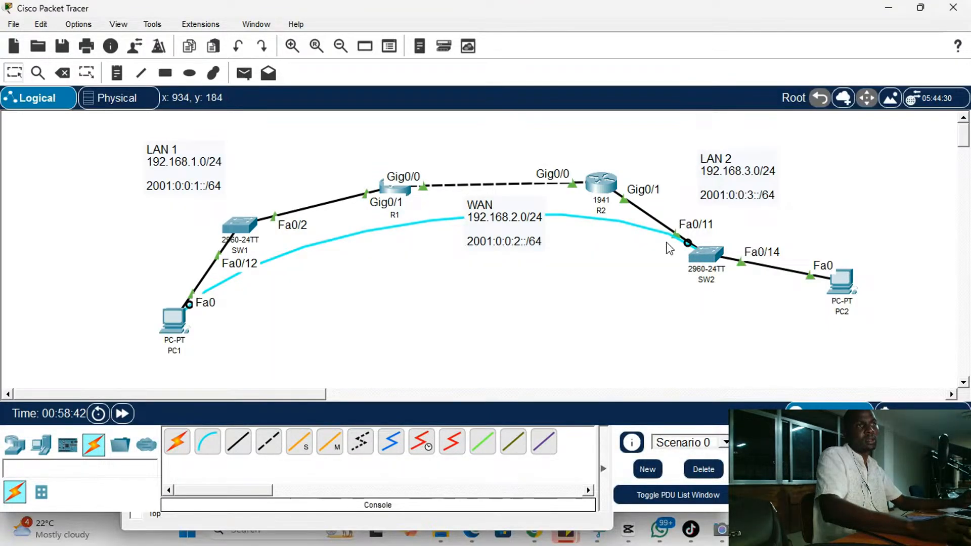
click(688, 244)
click(600, 185)
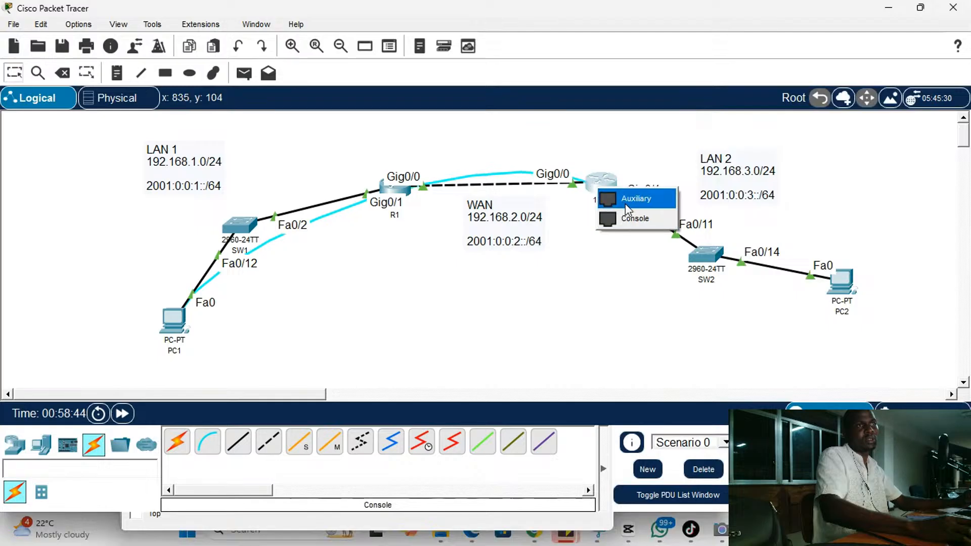
click(630, 219)
Open a terminal session on PC1 to R2, accepting the existing serial port settings
click(183, 323)
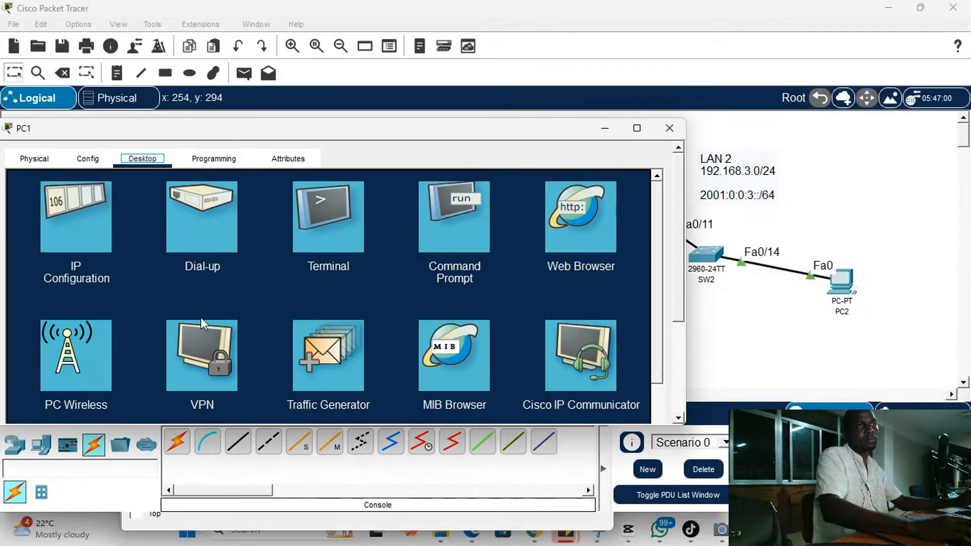
click(369, 242)
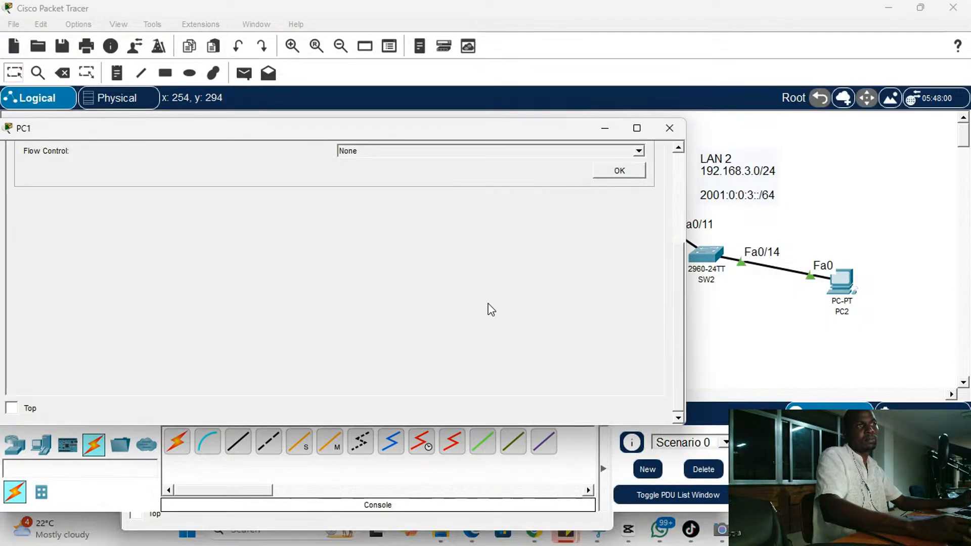
click(602, 172)
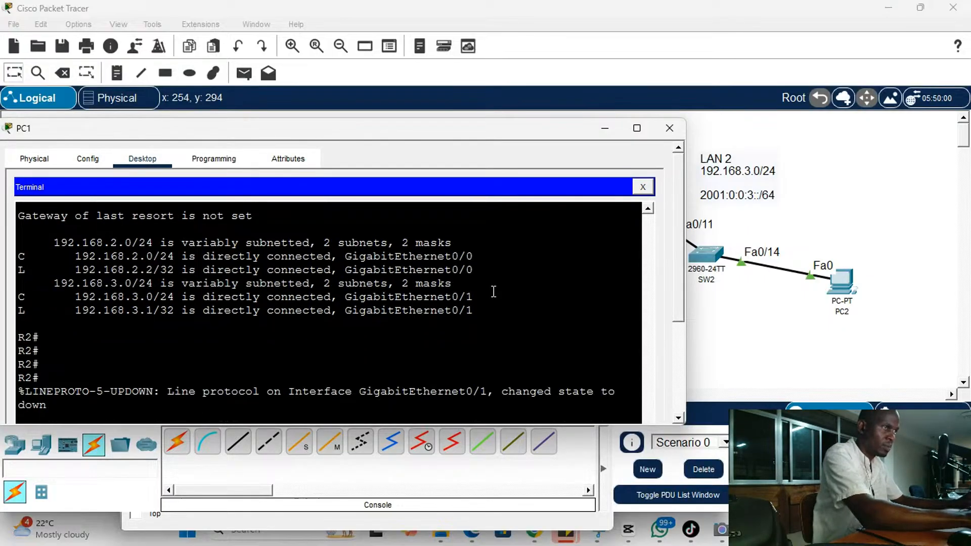
key(Return)
key(Return)
key(Return)
key(Return)
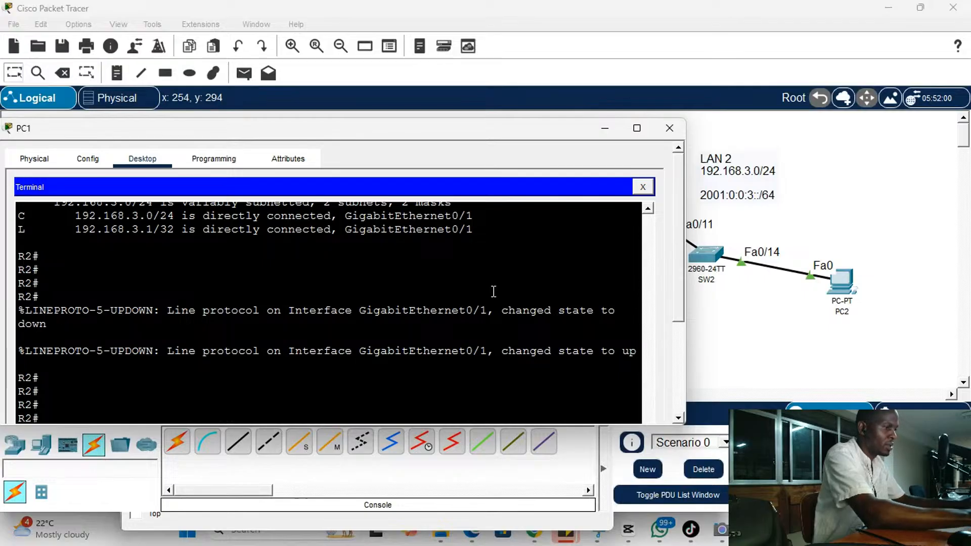
Enter global configuration mode on R2 and enable IPv6 routing with ipv6 unicast-routing
key(Return)
key(Return)
key(Return)
key(Return)
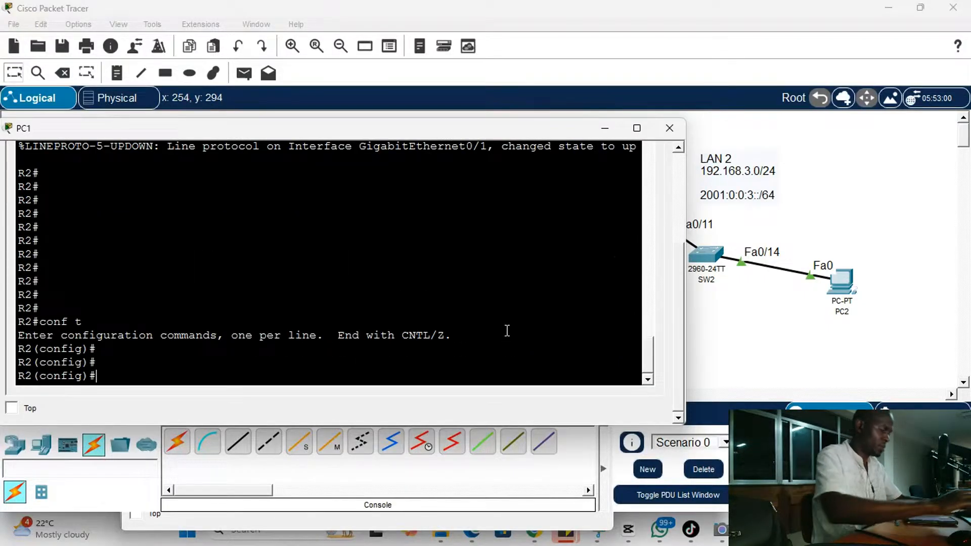
text(ip)
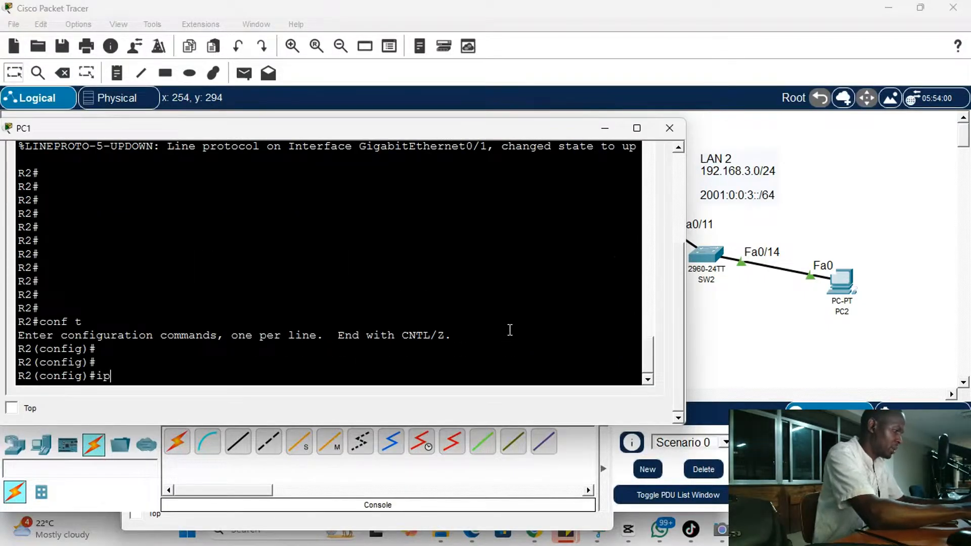
text(v6)
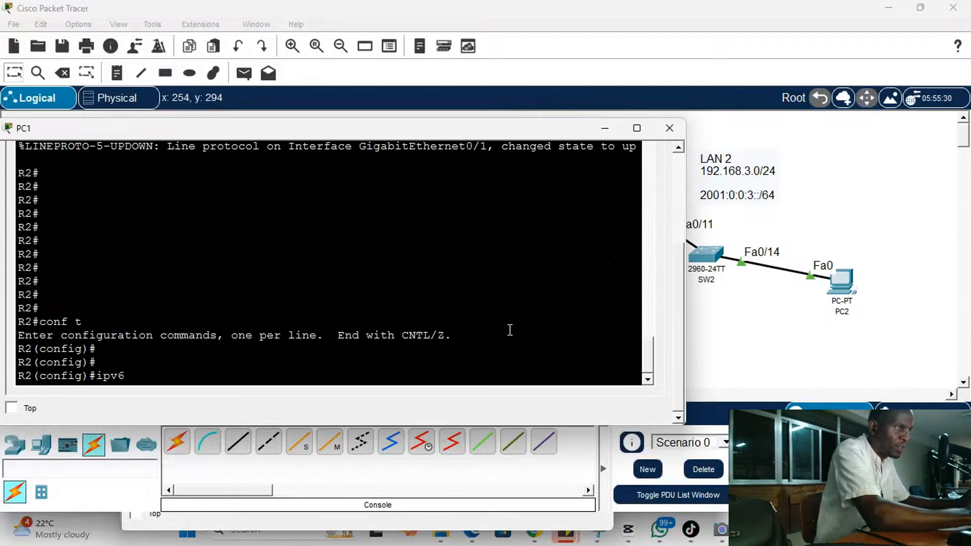
text( u)
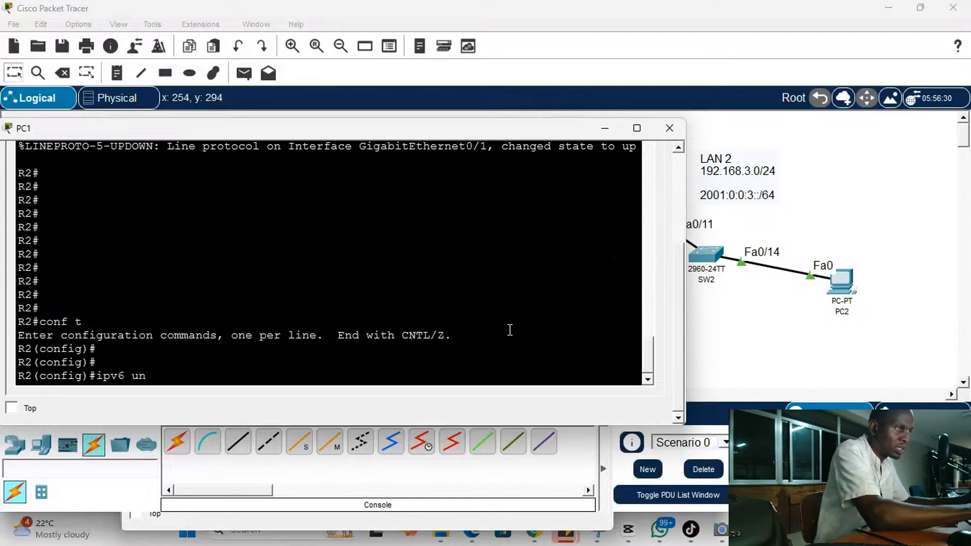
text(n)
key(Tab)
key(Return)
key(Return)
key(Return)
key(Return)
key(Return)
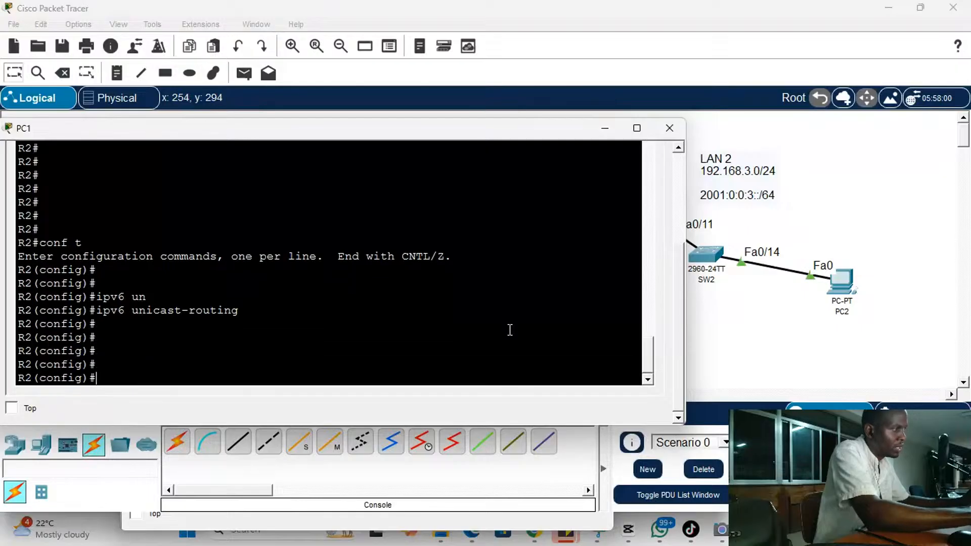
key(Return)
key(Return)
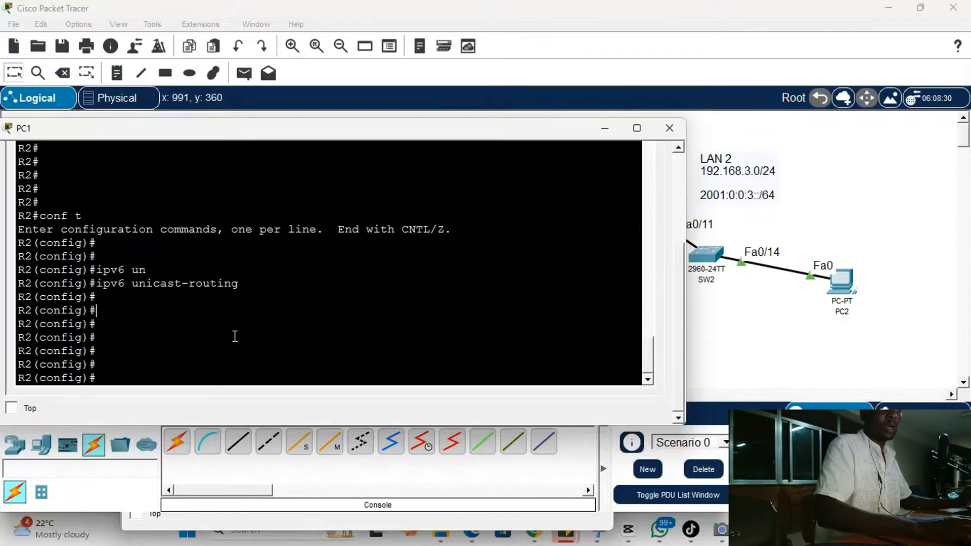
click(734, 334)
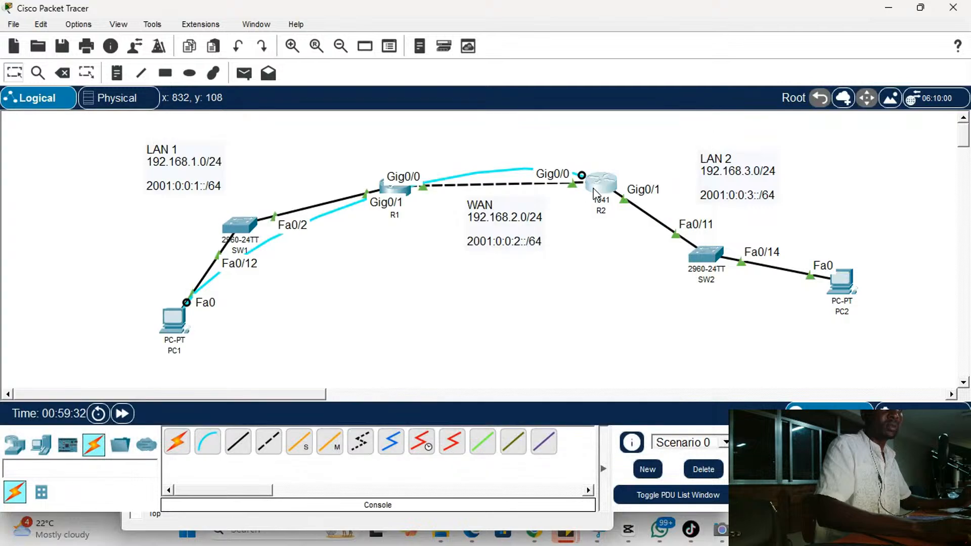
click(594, 194)
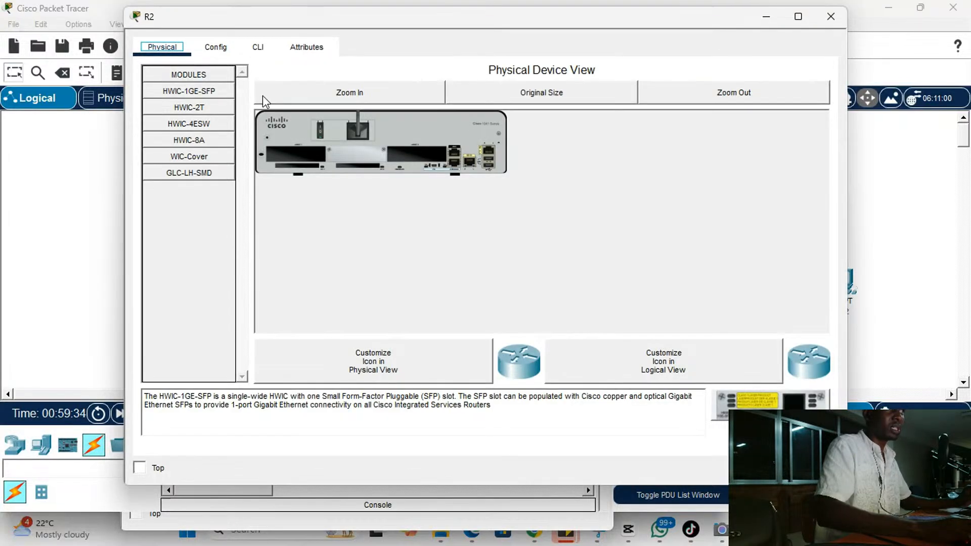
click(824, 20)
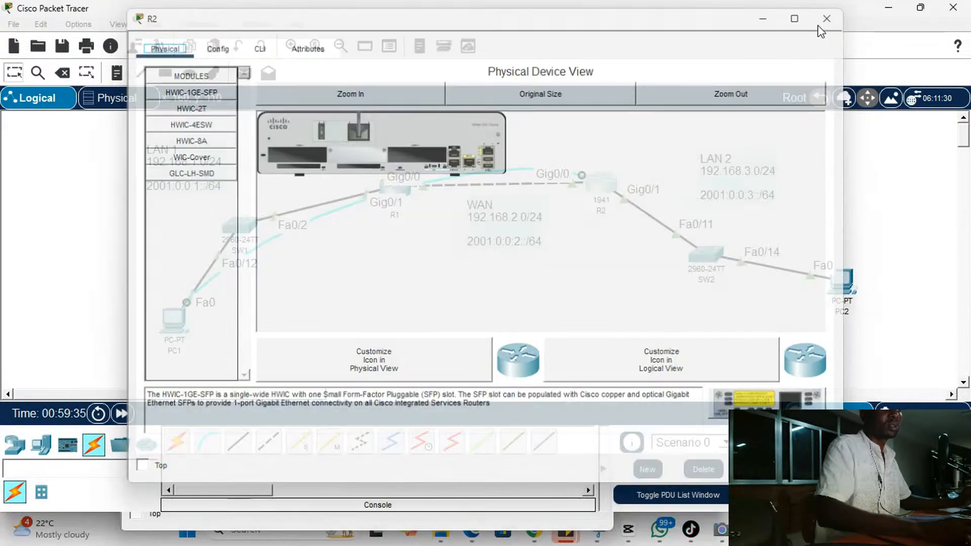
click(176, 323)
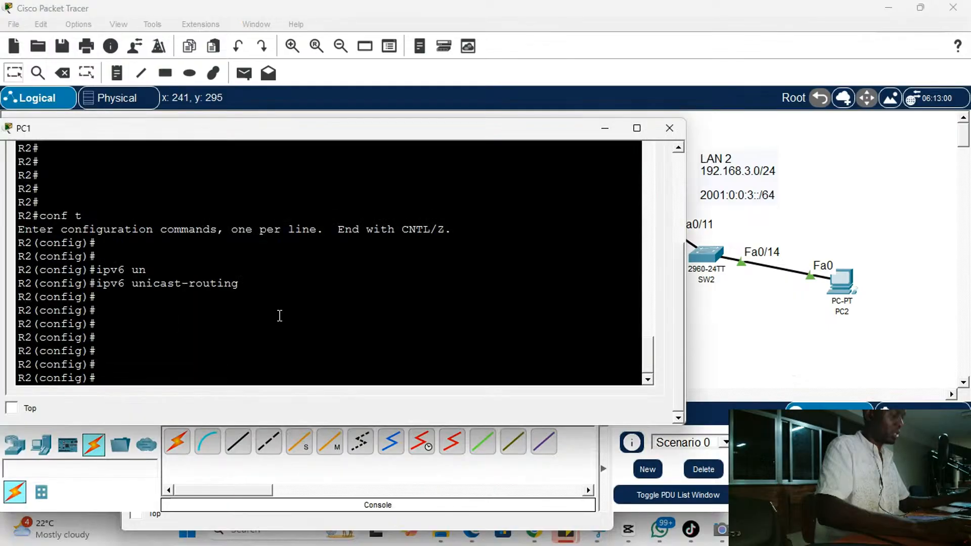
Leave configuration mode on R2 and run show ip route to check its directly connected IPv4 networks against the topology
click(282, 306)
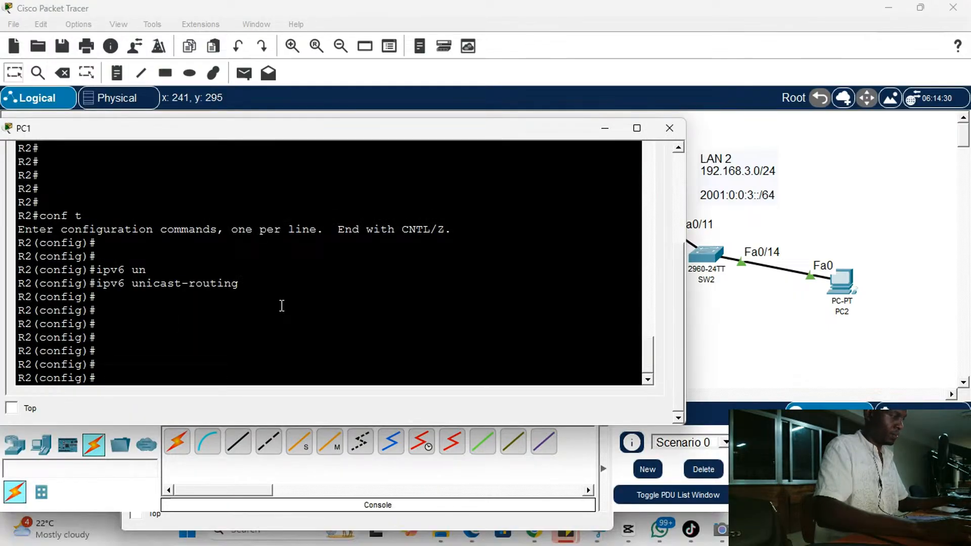
key(ctrl+z)
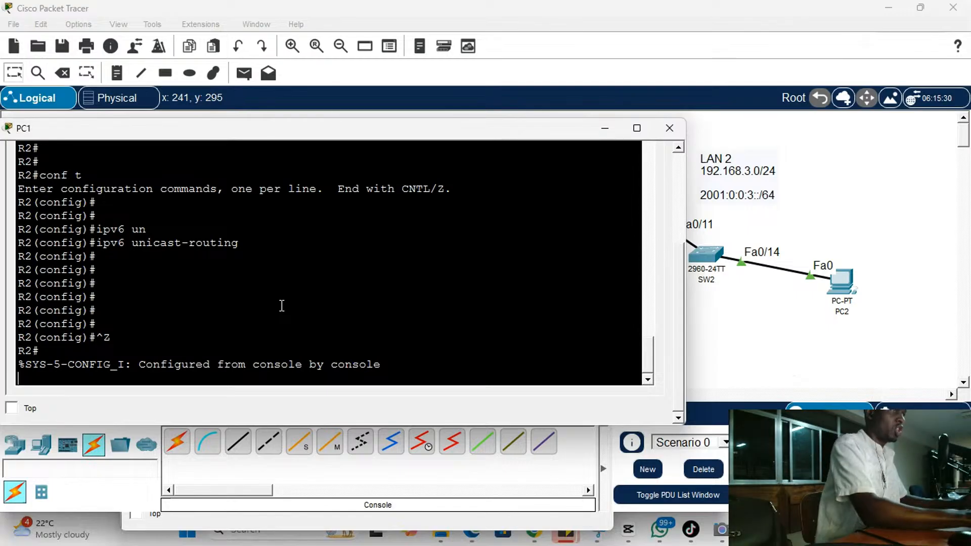
key(Return)
key(Return)
key(Return)
key(Return)
text(sho)
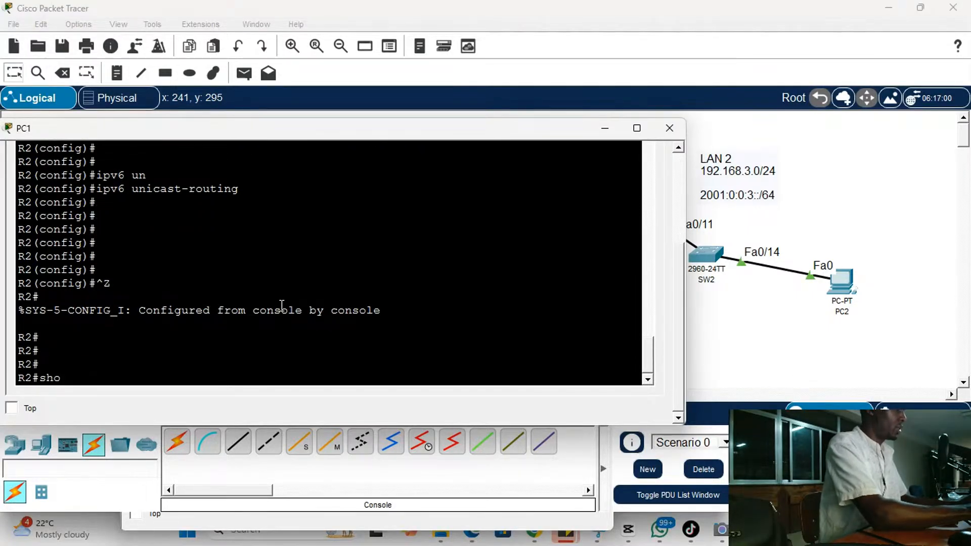
text(w ip rou)
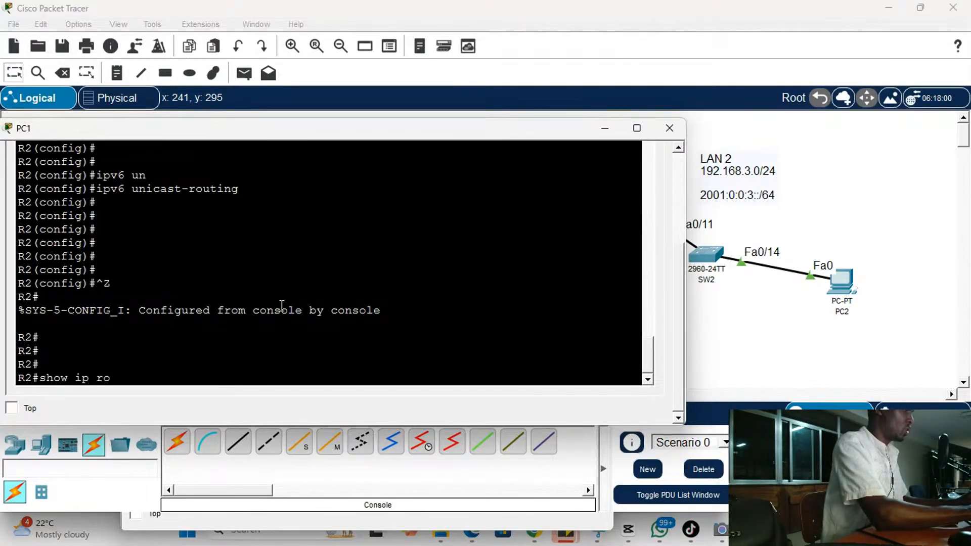
key(Tab)
key(Return)
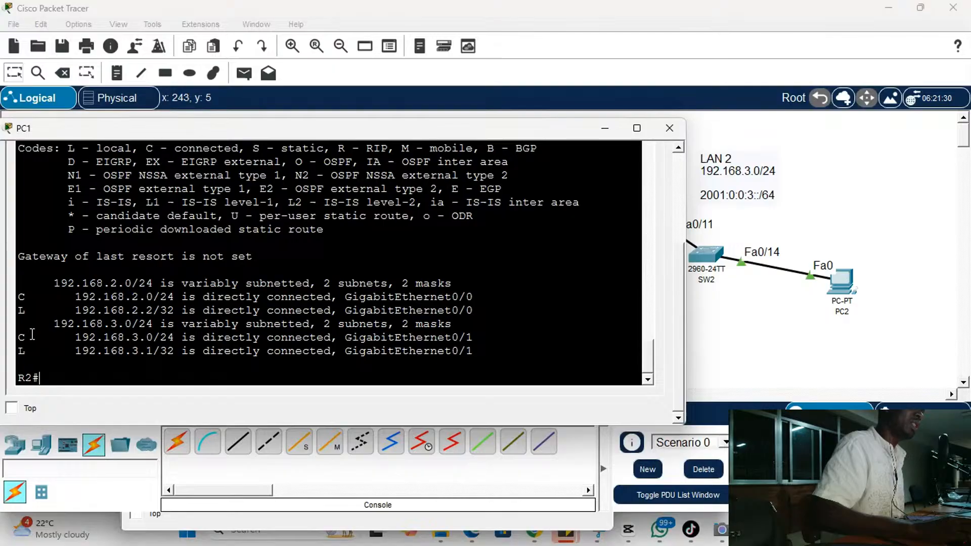
drag(74, 338, 152, 331)
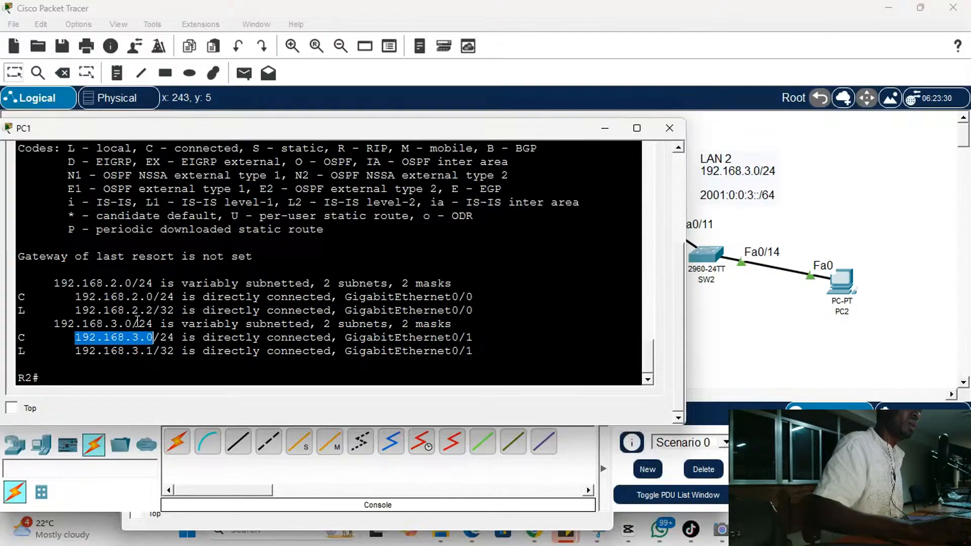
drag(70, 298, 159, 297)
drag(417, 133, 410, 232)
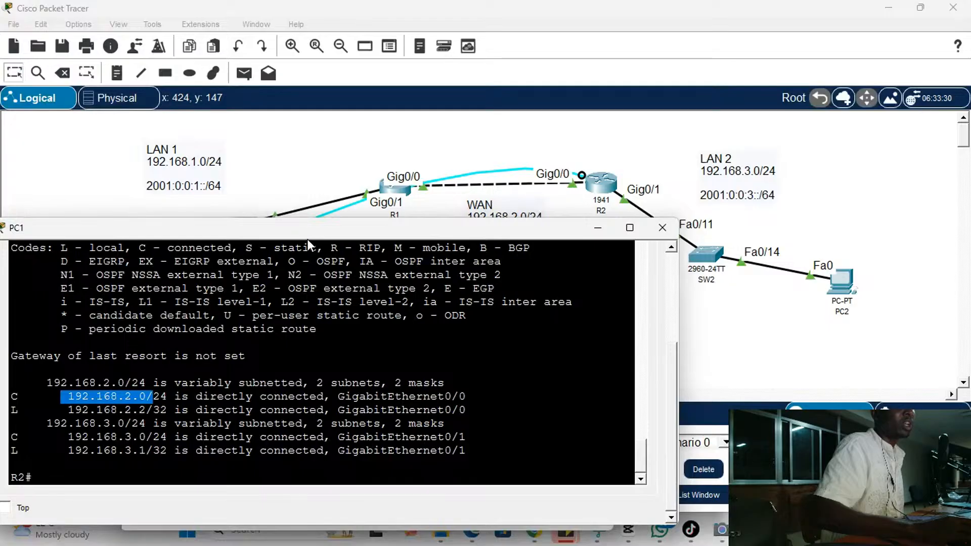
drag(308, 239, 314, 123)
Display R2's IPv6 routing table by changing the previous command to show ipv6 route
click(208, 284)
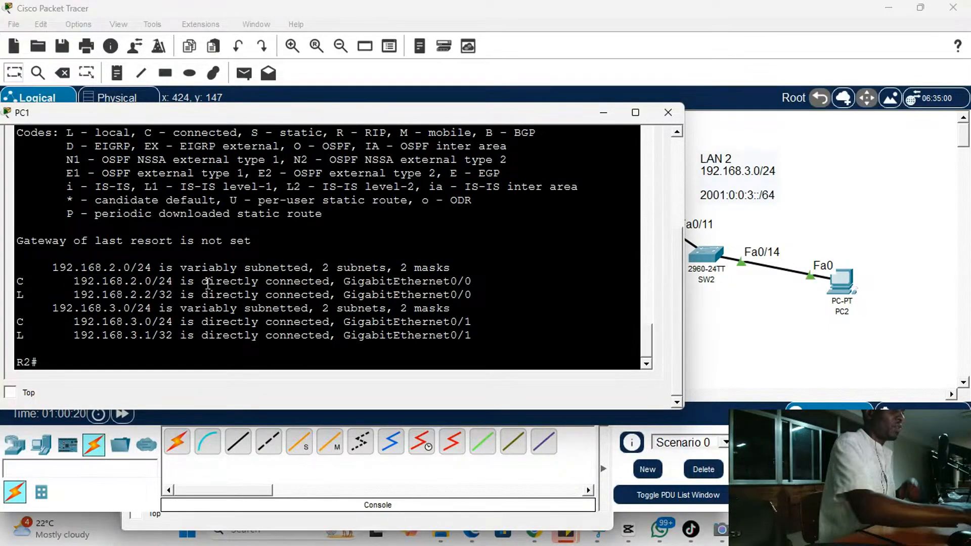
key(Return)
key(Return)
key(Return)
key(Return)
key(Up)
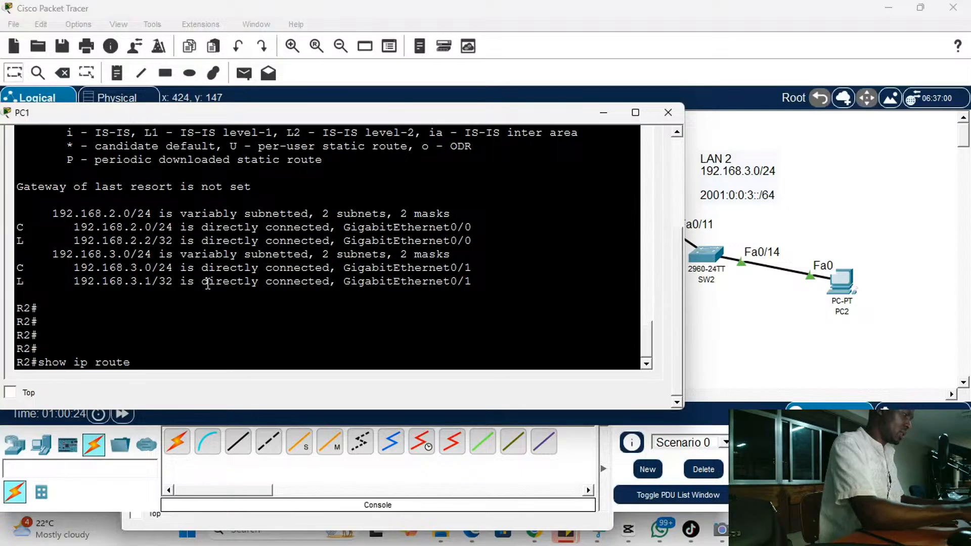
key(Left)
key(Left)
key(Left)
key(Left)
key(Left)
key(Left)
text(v6)
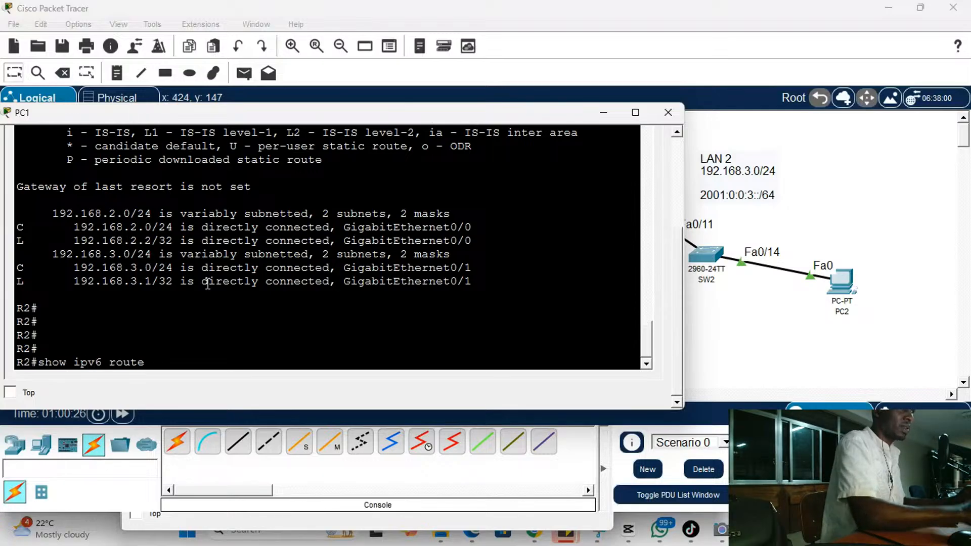
key(Return)
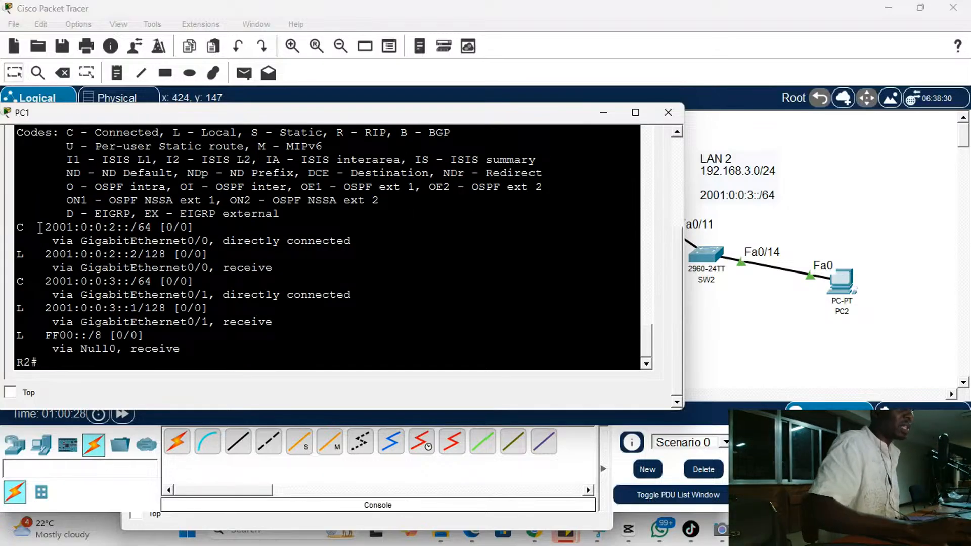
Examine the connected-route codes and the WAN and LAN 2 prefixes in R2's IPv6 routing table
drag(24, 228, 17, 212)
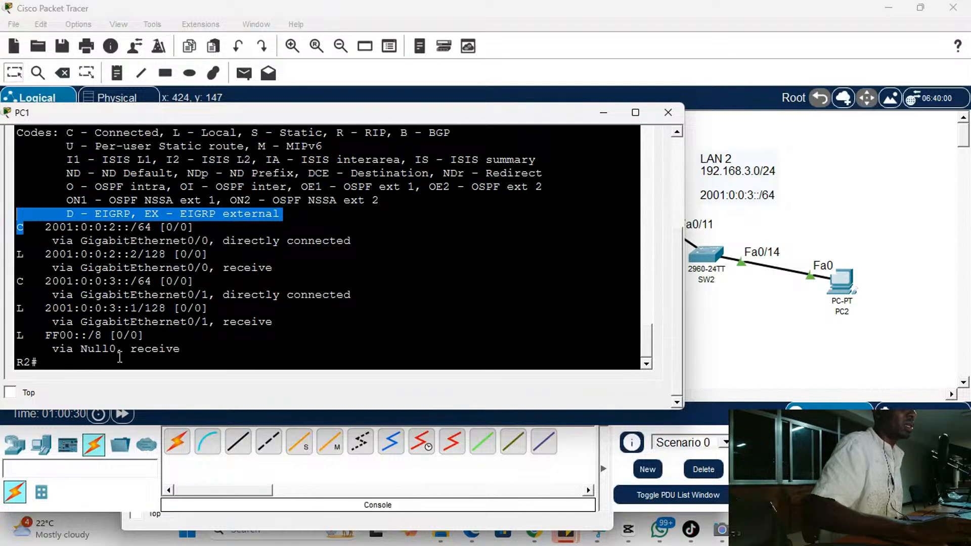
drag(25, 284, 19, 281)
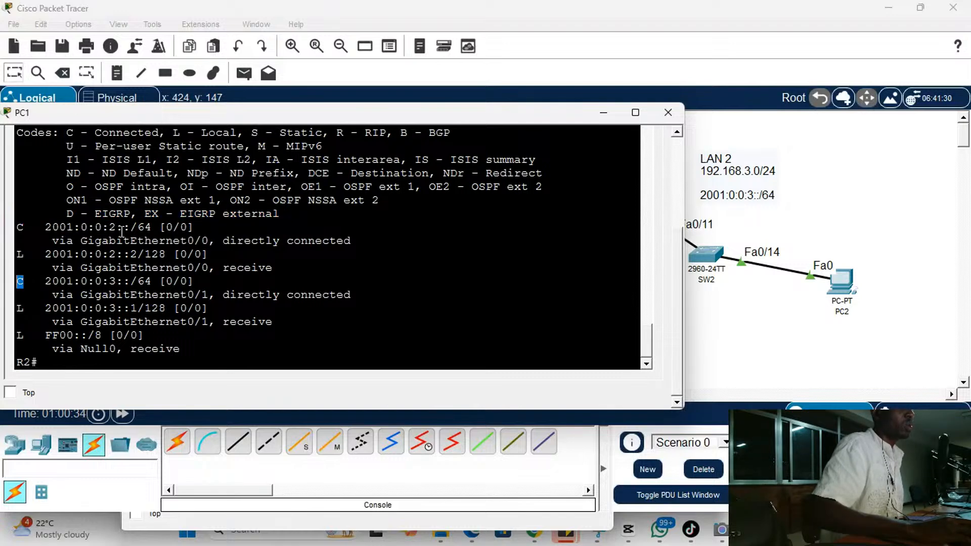
drag(45, 227, 152, 230)
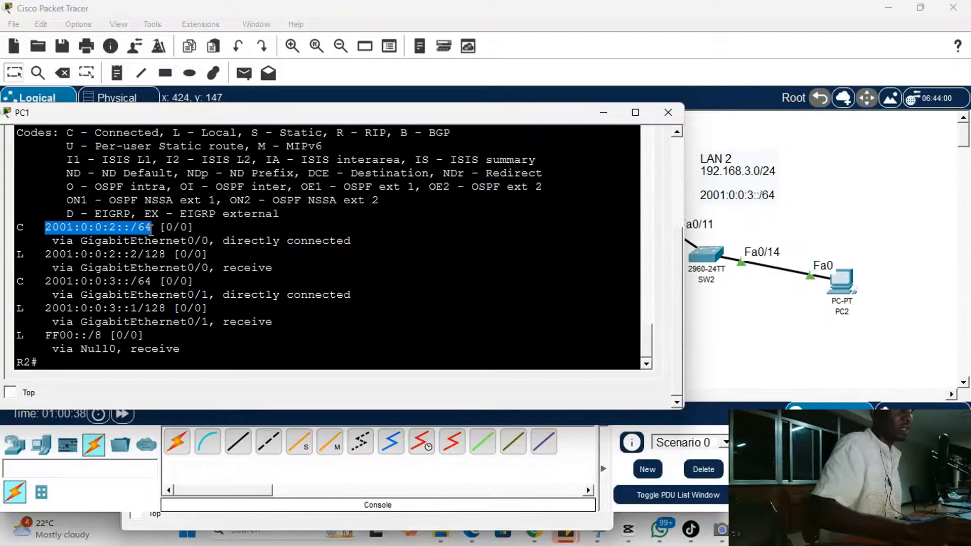
click(47, 282)
drag(47, 282, 150, 281)
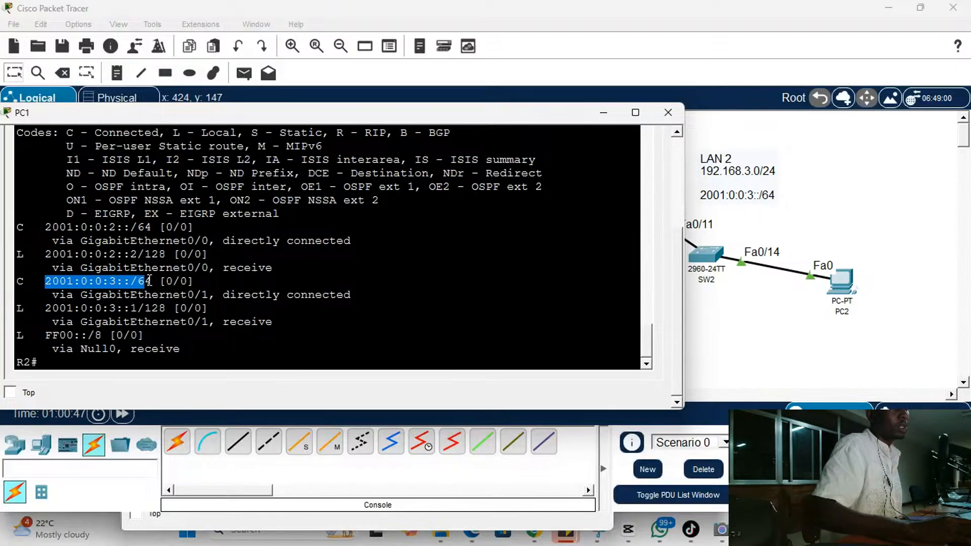
click(240, 335)
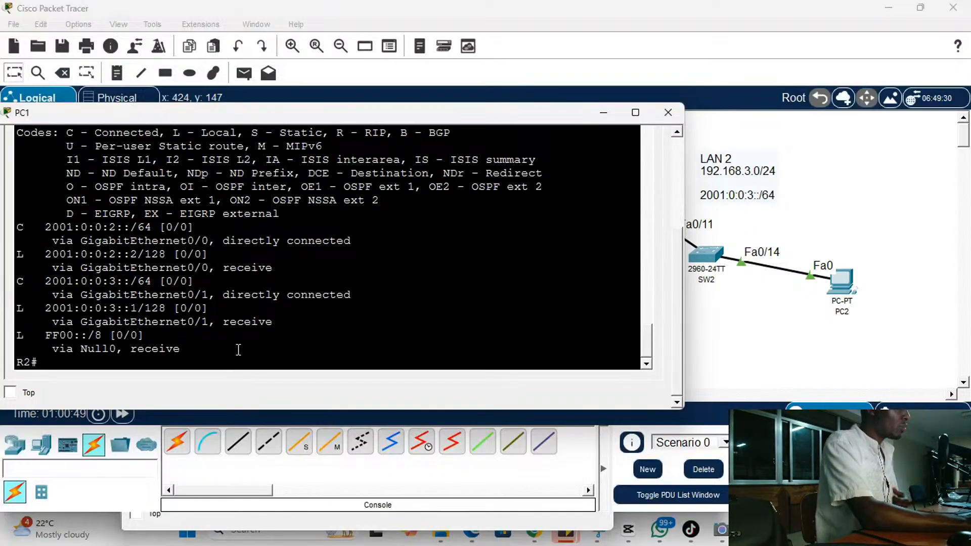
key(Return)
key(Return)
key(Return)
key(Return)
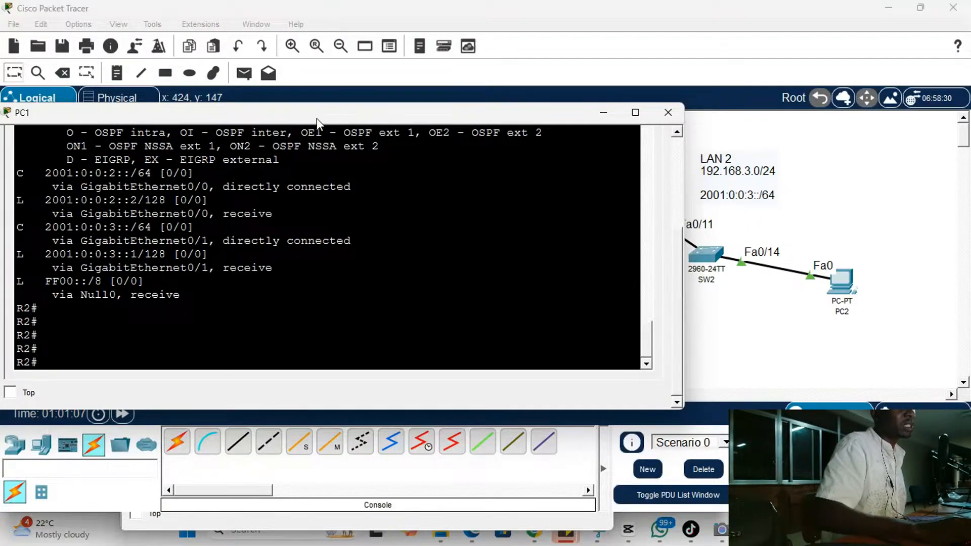
Compare the connected entries in R2's IPv4 and IPv6 routing tables with the networks labelled in the topology
drag(316, 118, 483, 263)
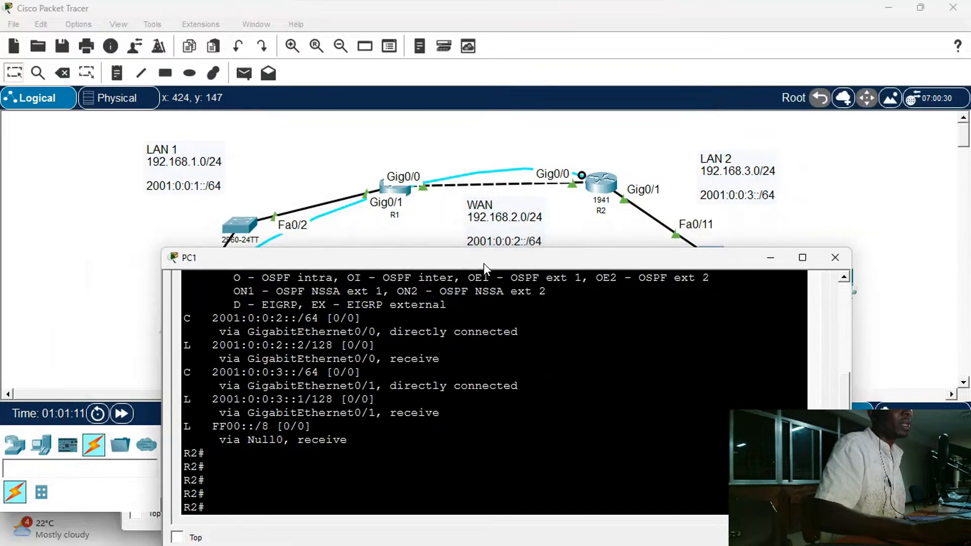
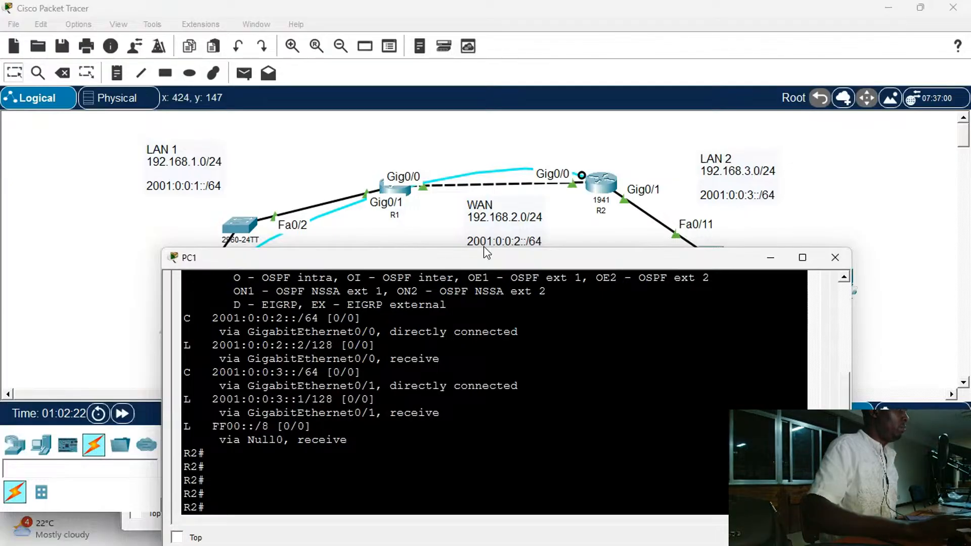
drag(371, 260, 314, 130)
click(238, 349)
click(261, 340)
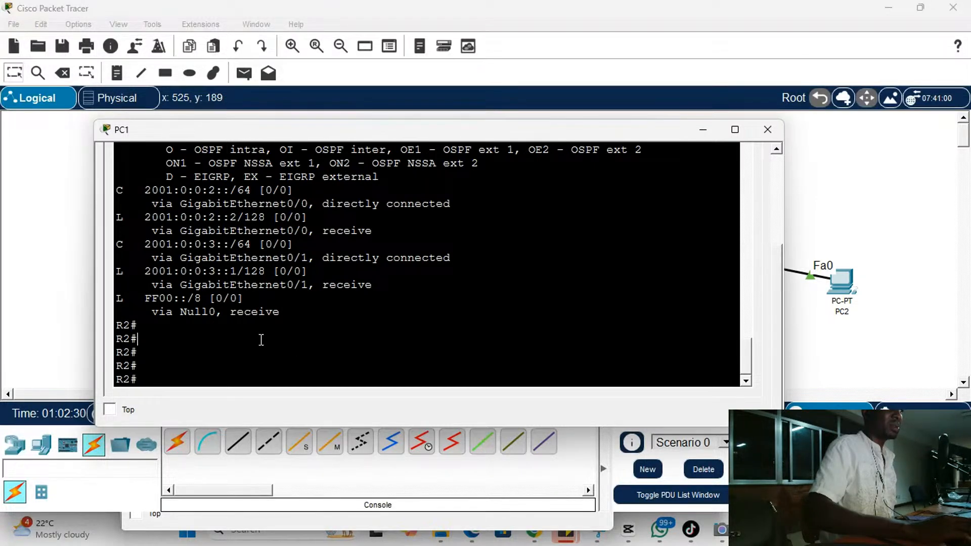
drag(407, 132, 485, 233)
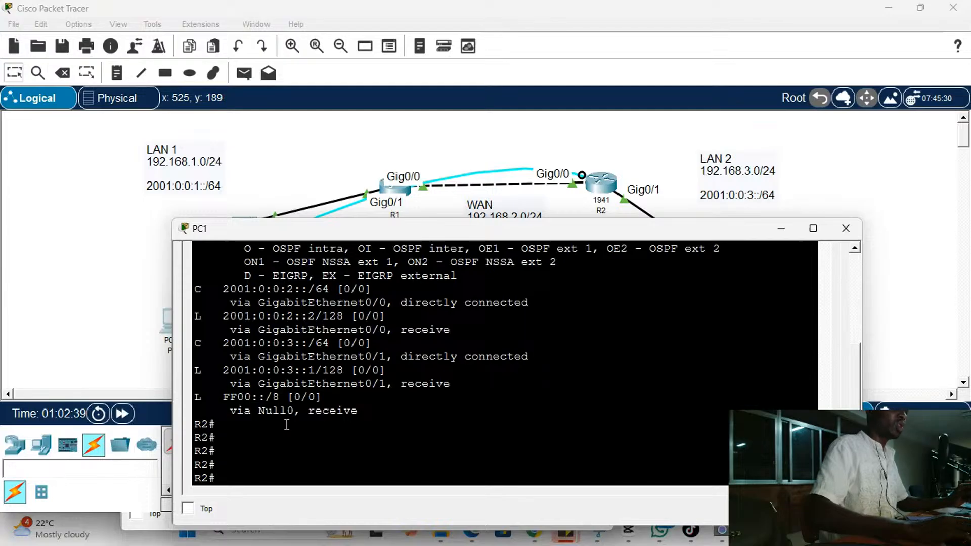
scroll(286, 425, up, 8)
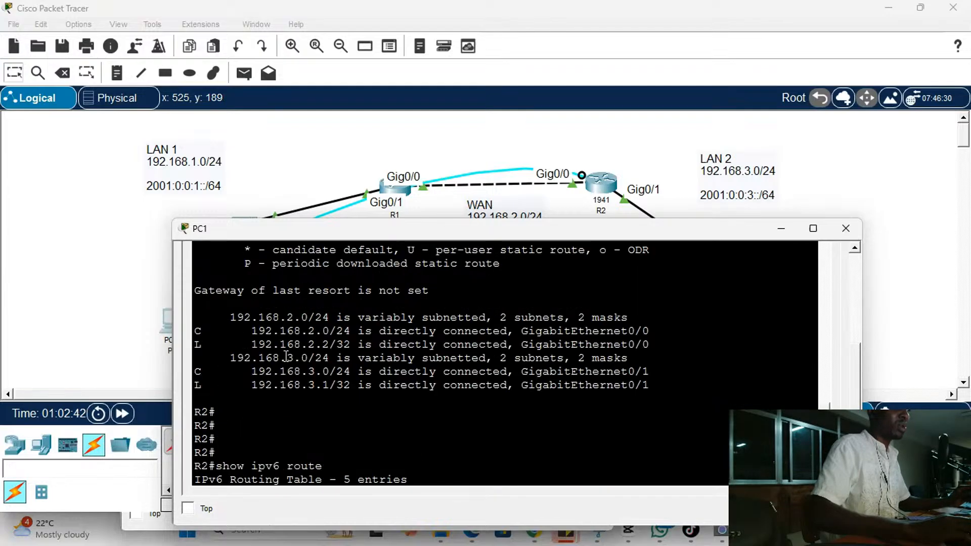
drag(195, 330, 202, 330)
drag(196, 372, 272, 374)
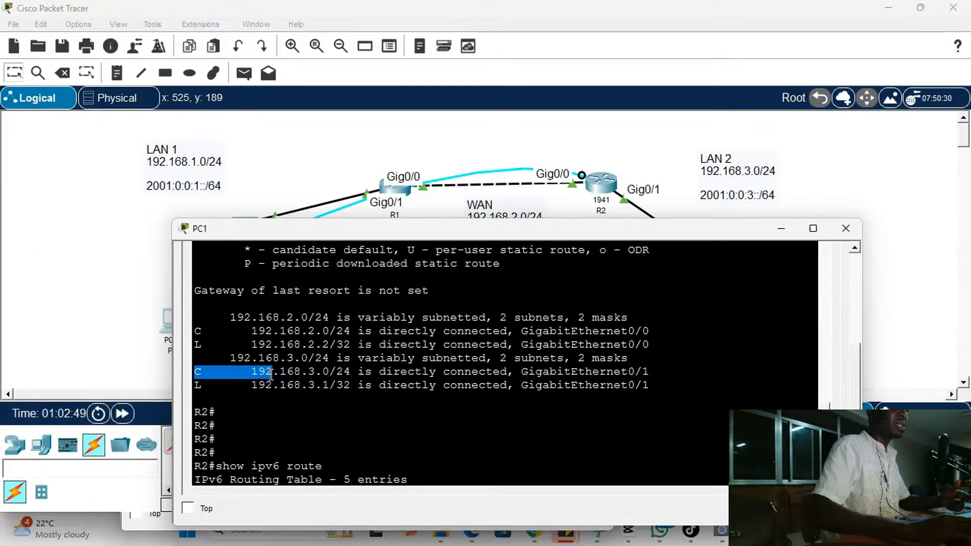
scroll(407, 303, down, 6)
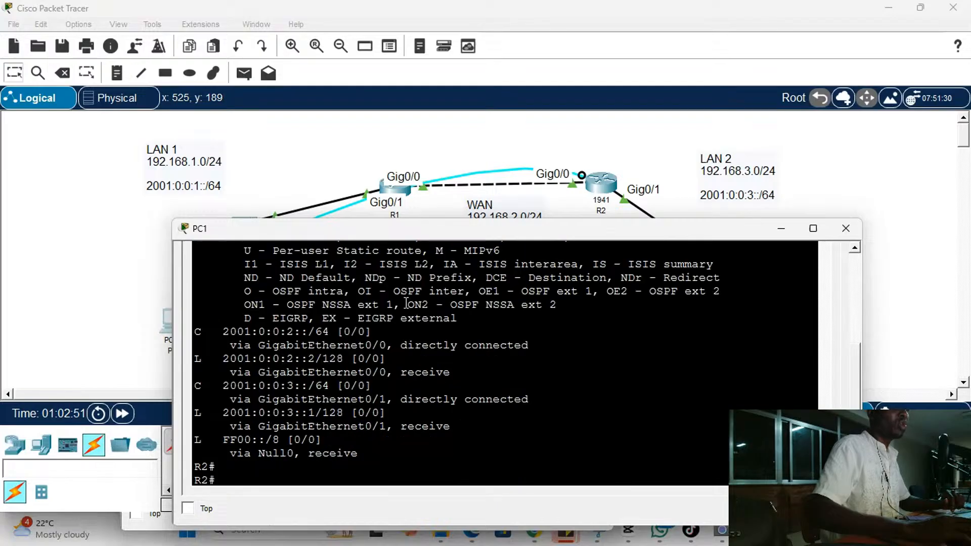
drag(472, 233, 457, 88)
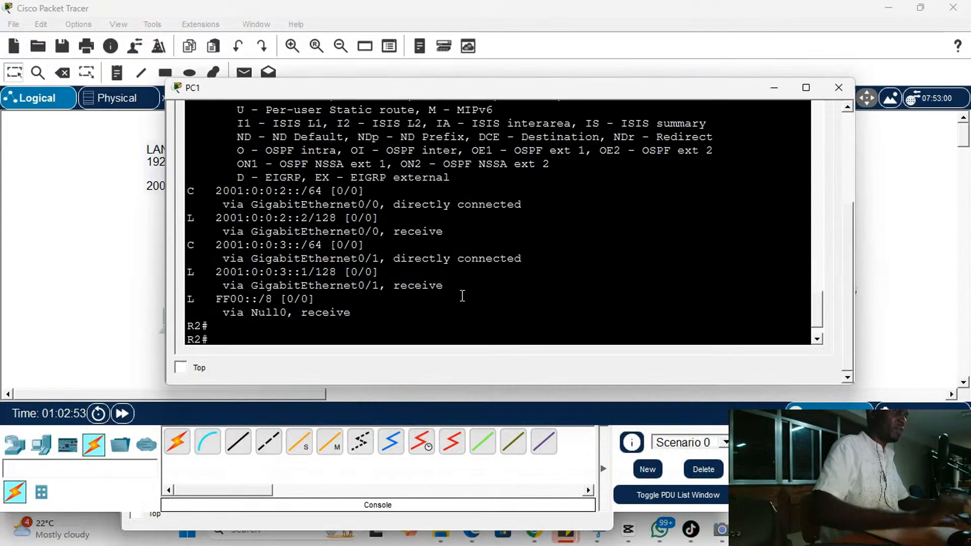
key(Return)
key(Return)
key(Return)
key(Return)
key(Return)
key(Return)
key(Return)
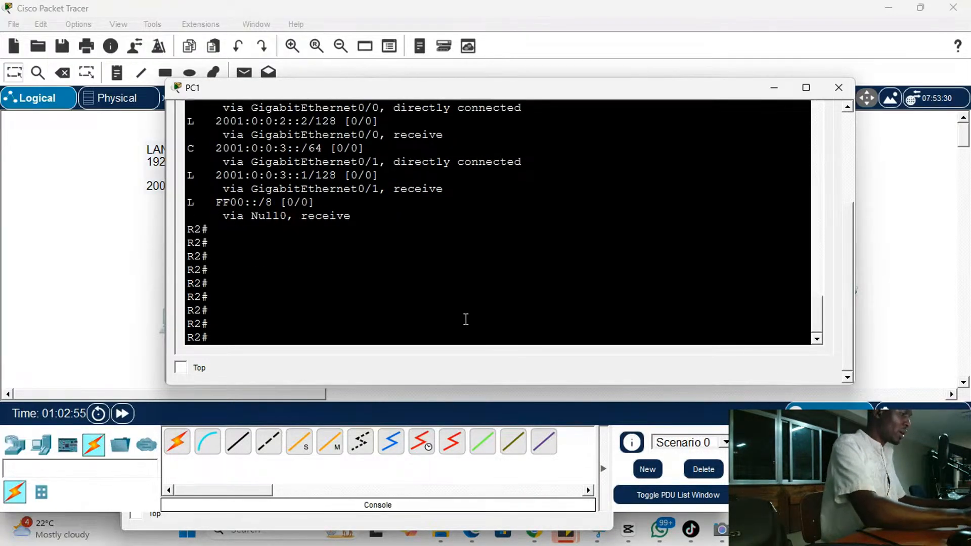
text(co)
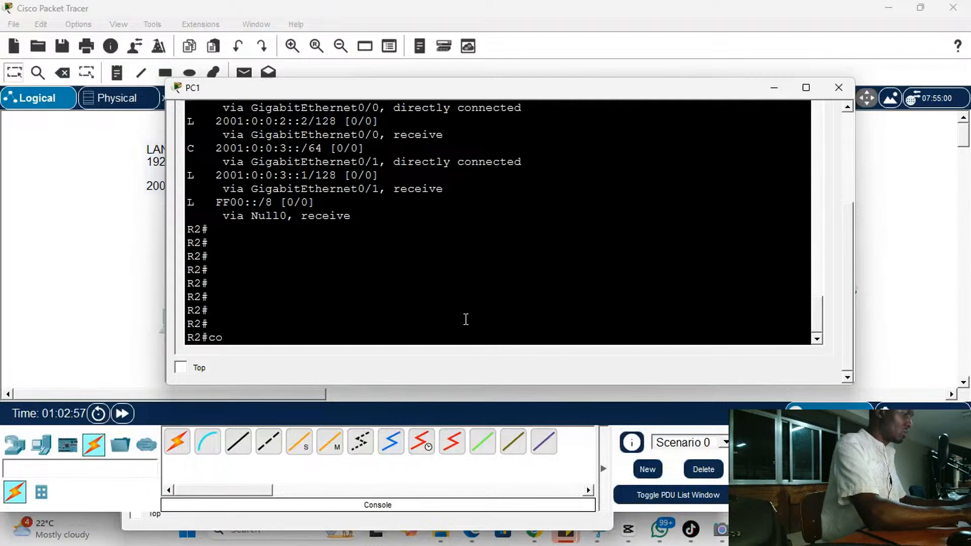
text(nft)
key(Return)
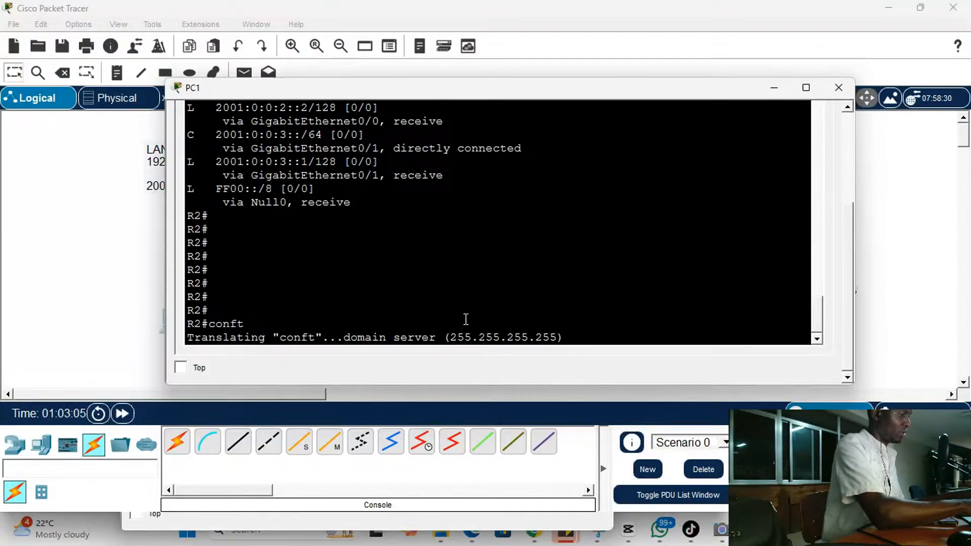
key(ctrl+shift+6)
key(Return)
key(Return)
key(Return)
key(Return)
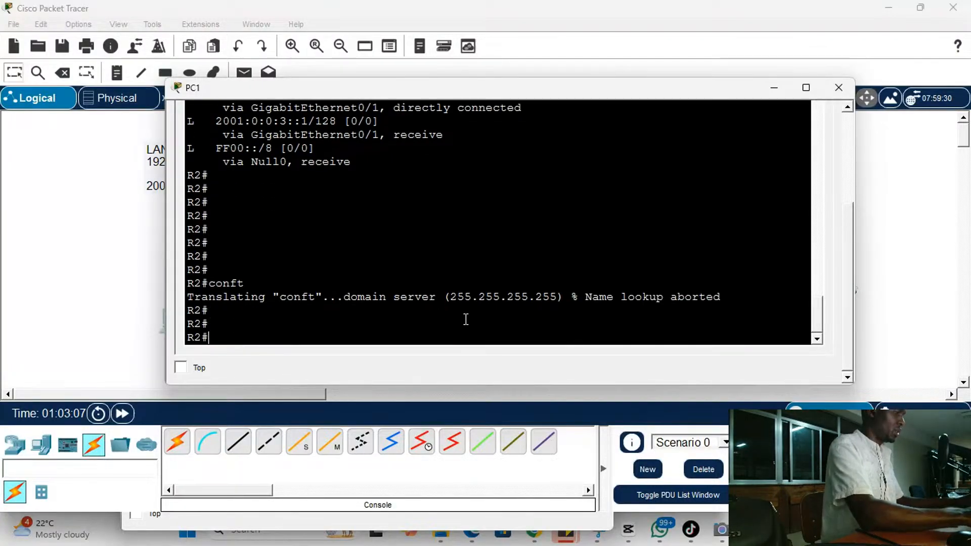
Enter global configuration mode on R2 with conf t
text(conf t)
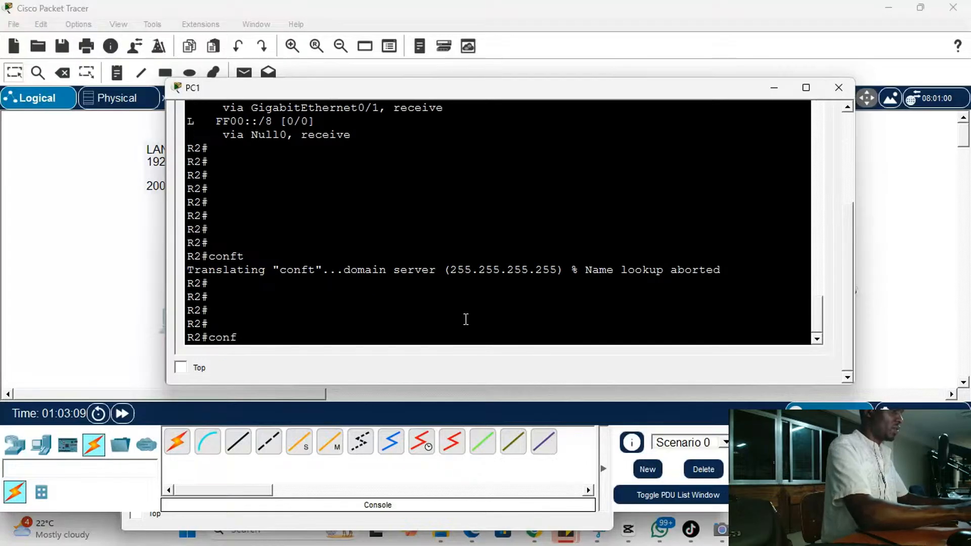
key(Return)
key(Return)
key(Return)
key(Return)
Begin an IPv4 static route on R2 to the LAN 1 network, 192.168.1.0 with mask 255.255.255.0, consulting the topology labels
text(ip route)
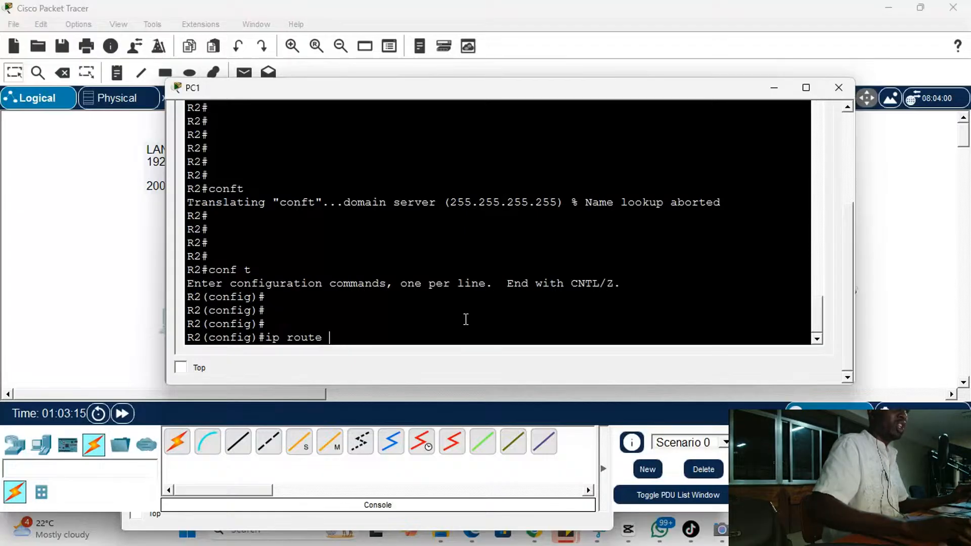
drag(412, 89, 415, 252)
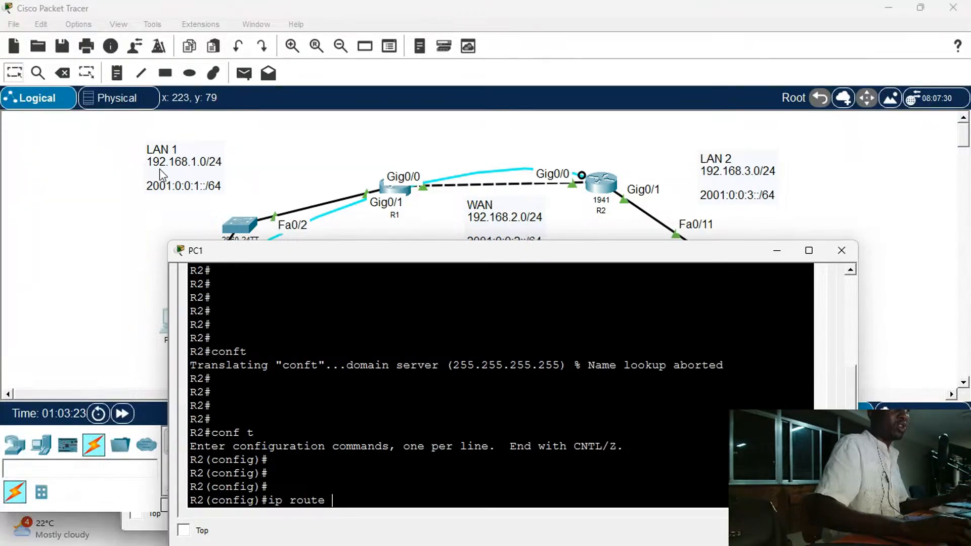
drag(408, 253, 366, 84)
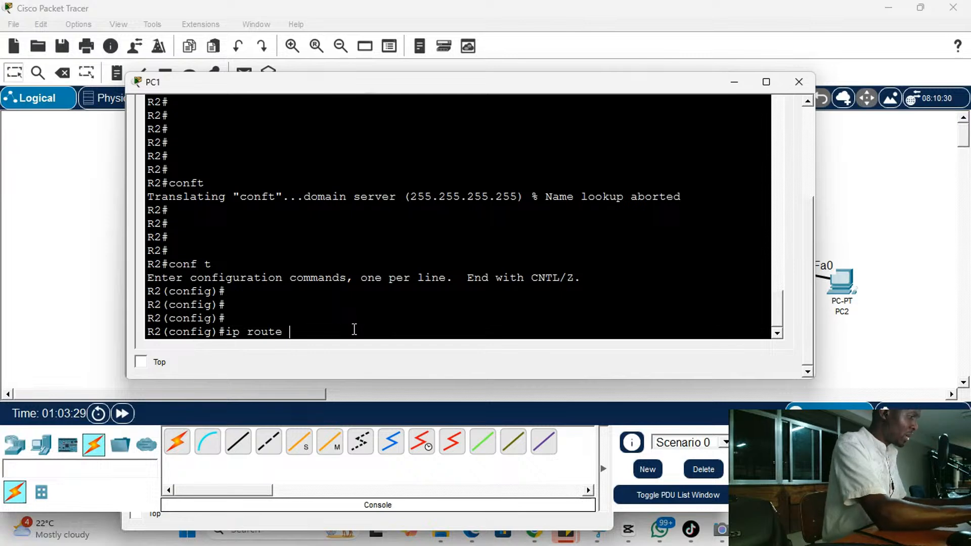
text(192.168)
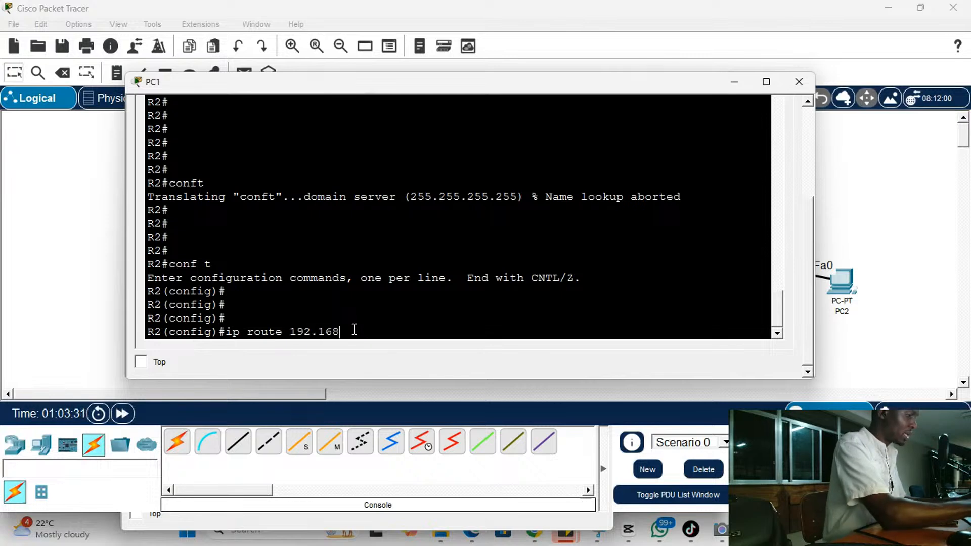
text(.1)
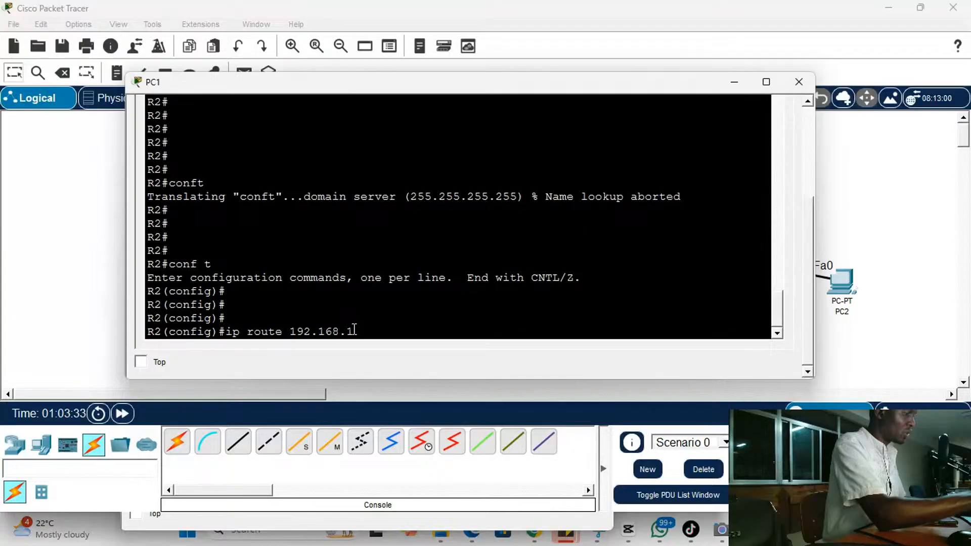
text(.0)
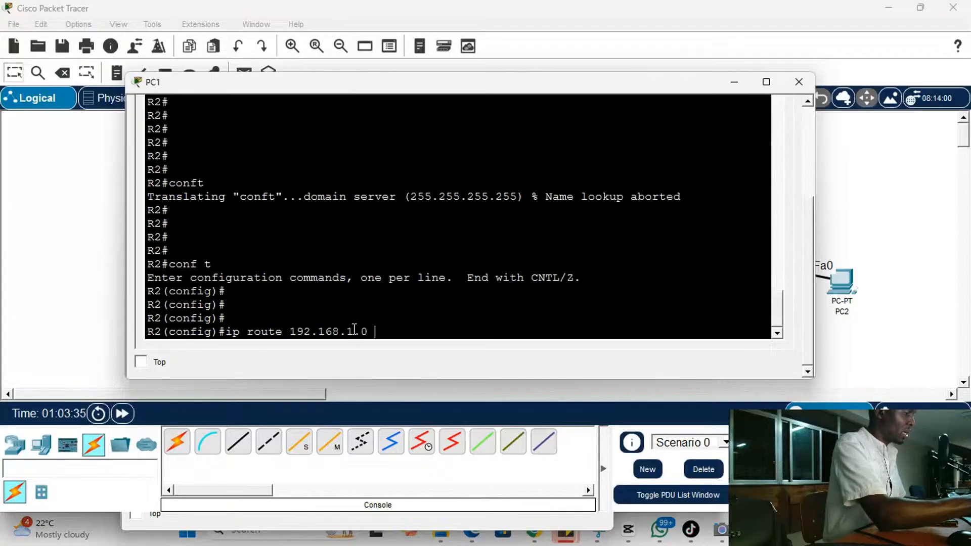
text( 255)
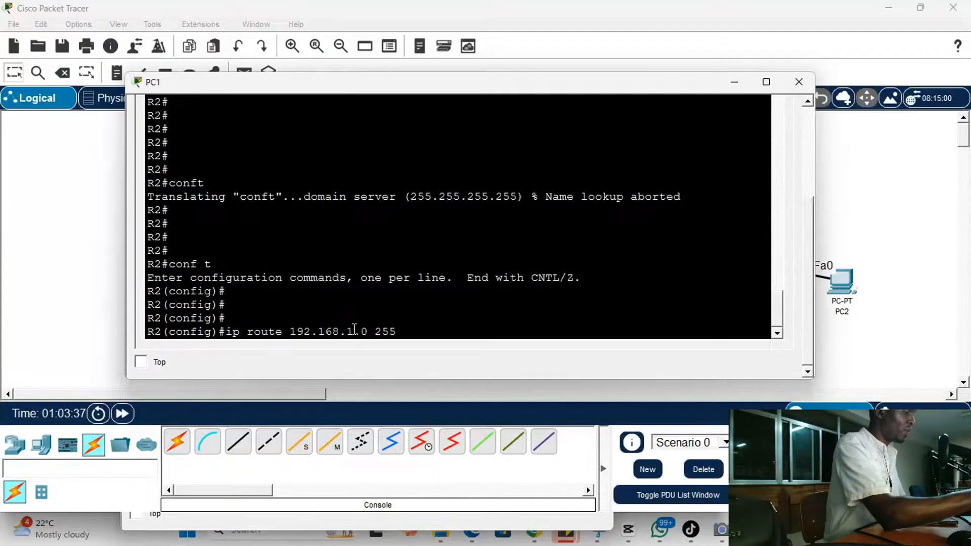
text(.255.255.0)
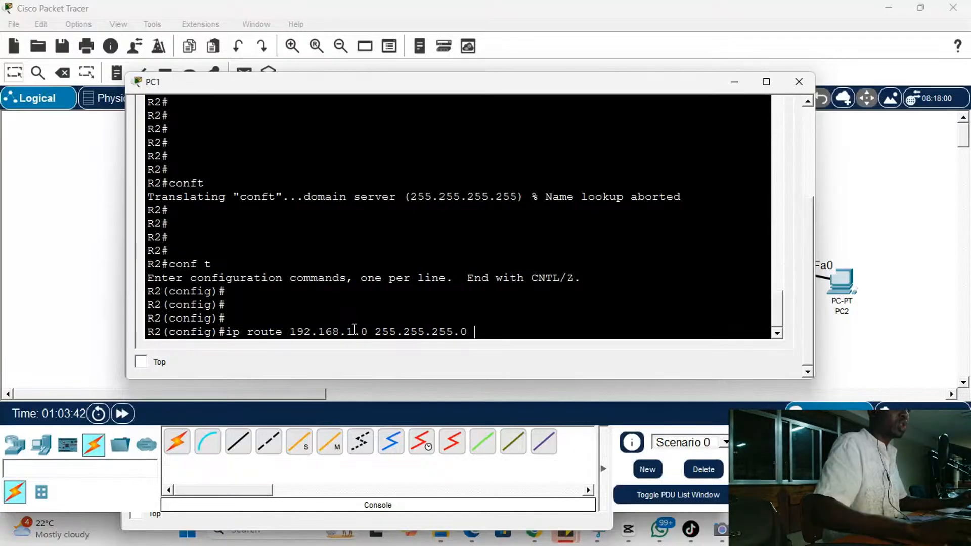
Complete the IPv4 static route with R1's WAN address 192.168.2.1 as next hop, and review its destination and next-hop addresses
drag(538, 80, 592, 271)
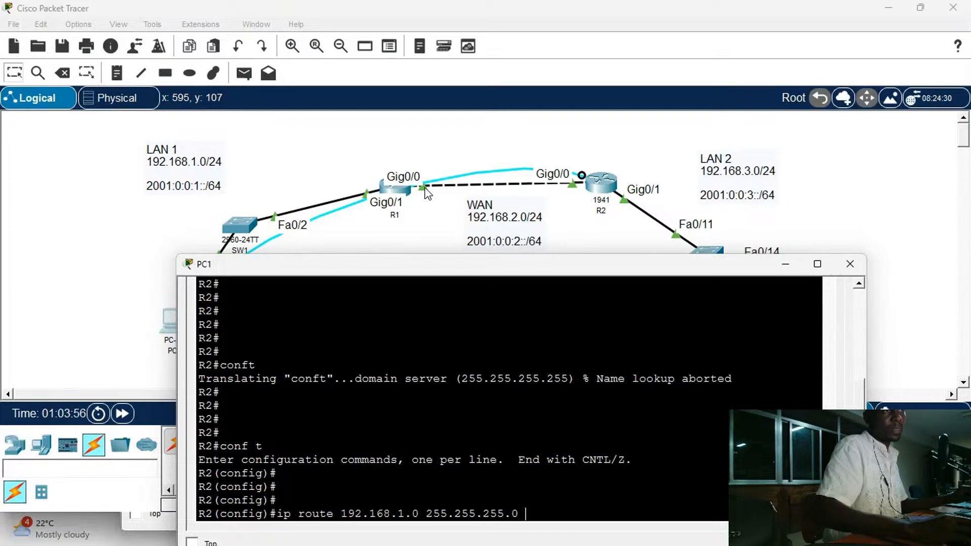
drag(432, 265, 393, 60)
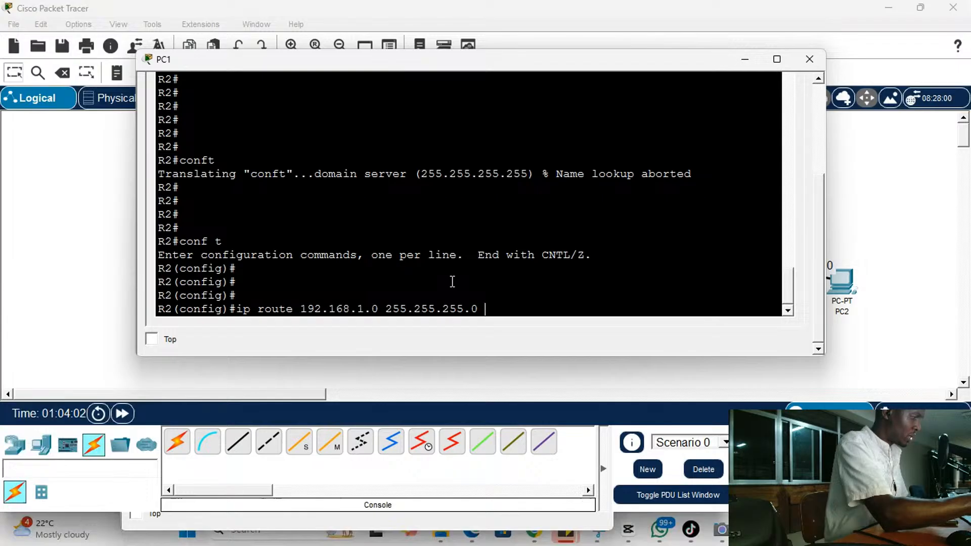
text(192.16)
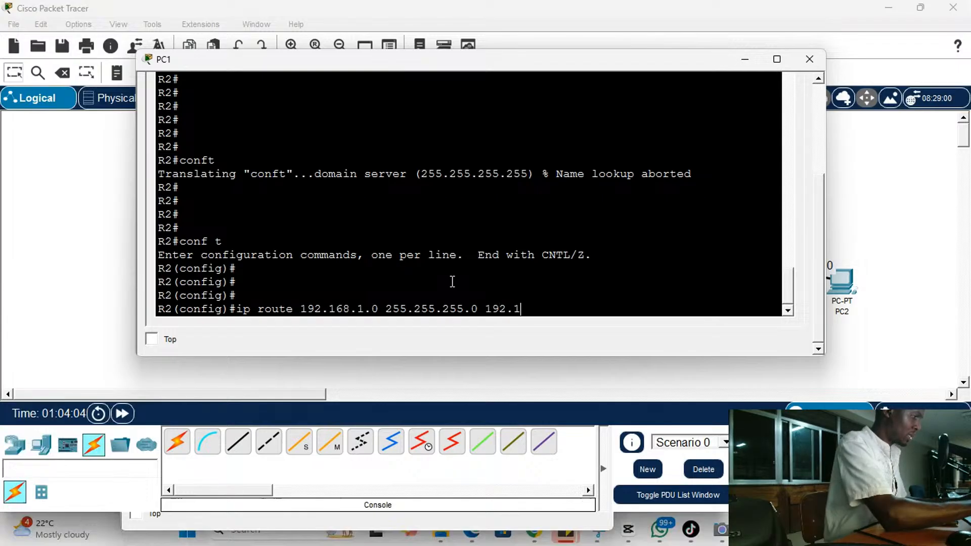
text(8.2.1)
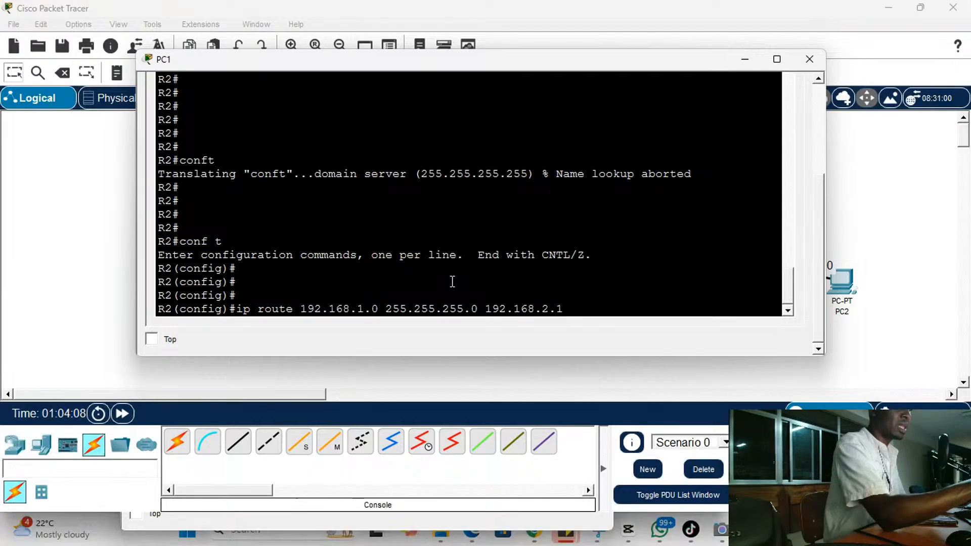
key(Return)
key(Return)
key(Return)
key(Return)
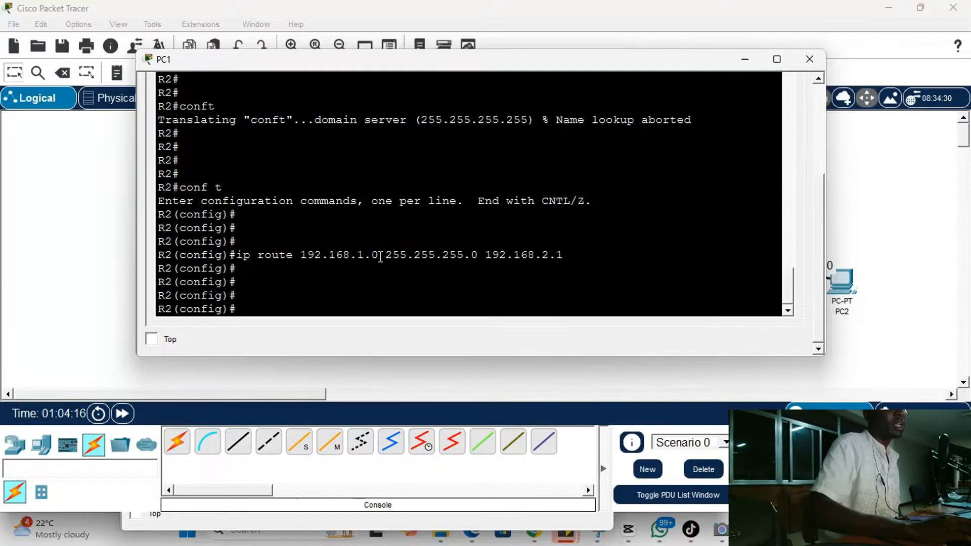
drag(379, 255, 302, 255)
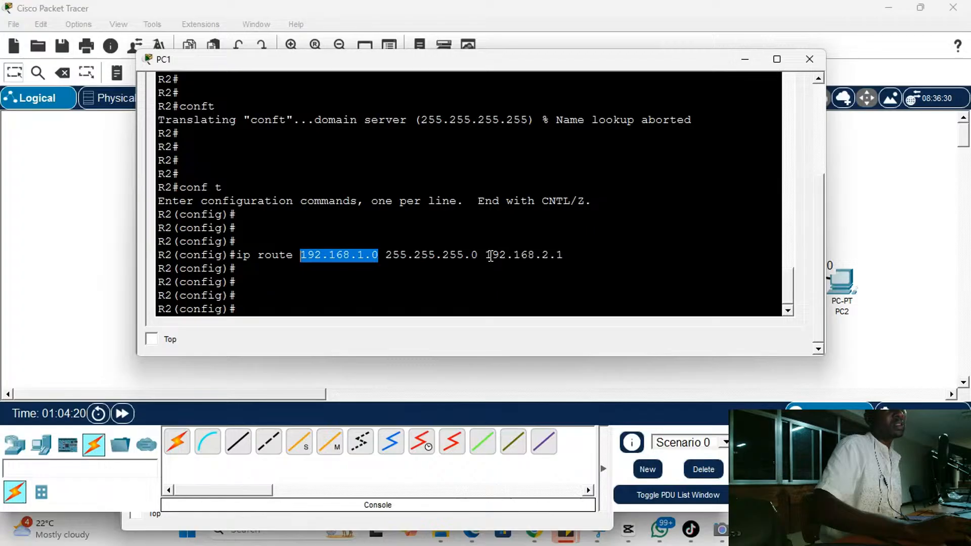
drag(485, 256, 564, 255)
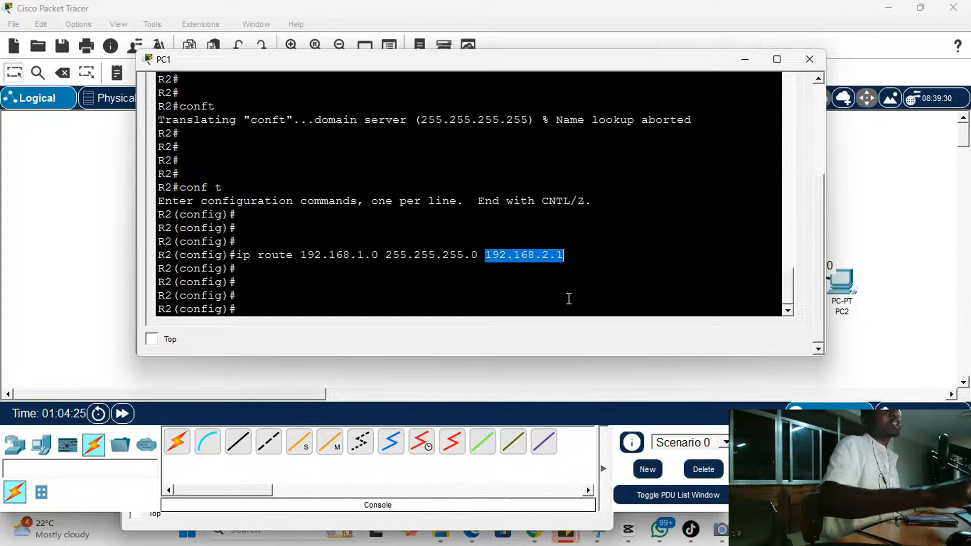
click(370, 258)
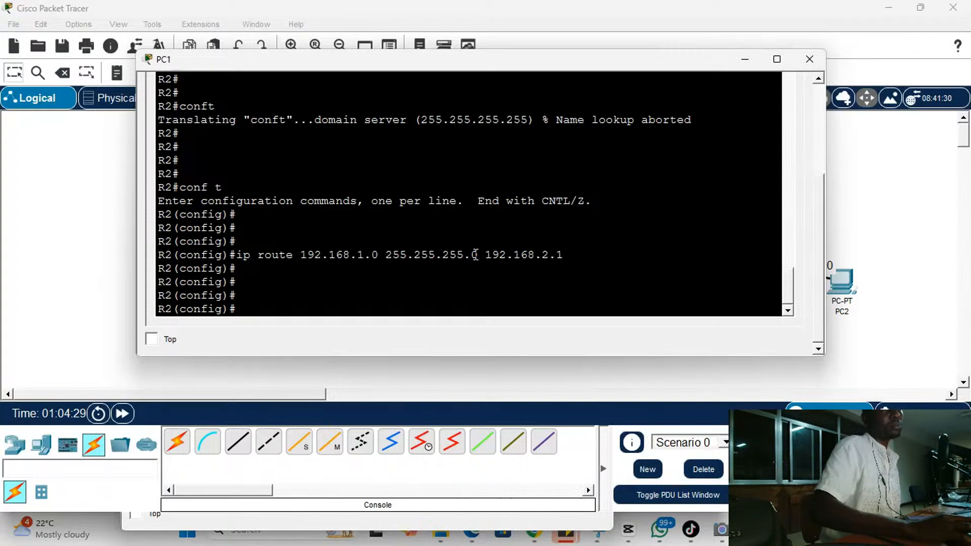
drag(486, 258, 563, 258)
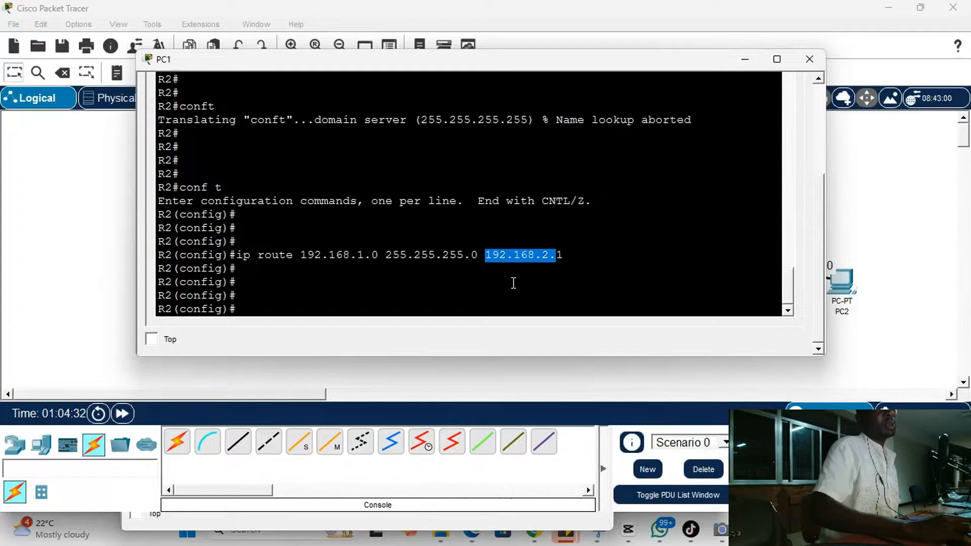
click(516, 284)
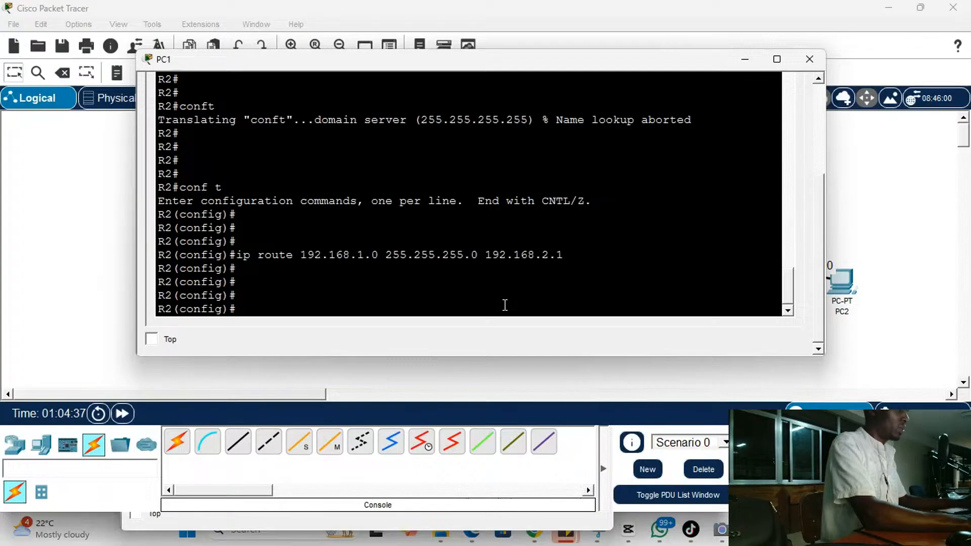
Begin an IPv6 static route on R2 to the LAN 1 prefix 2001:0:0:1::/64, adapting the copied address prefix
text(ipv)
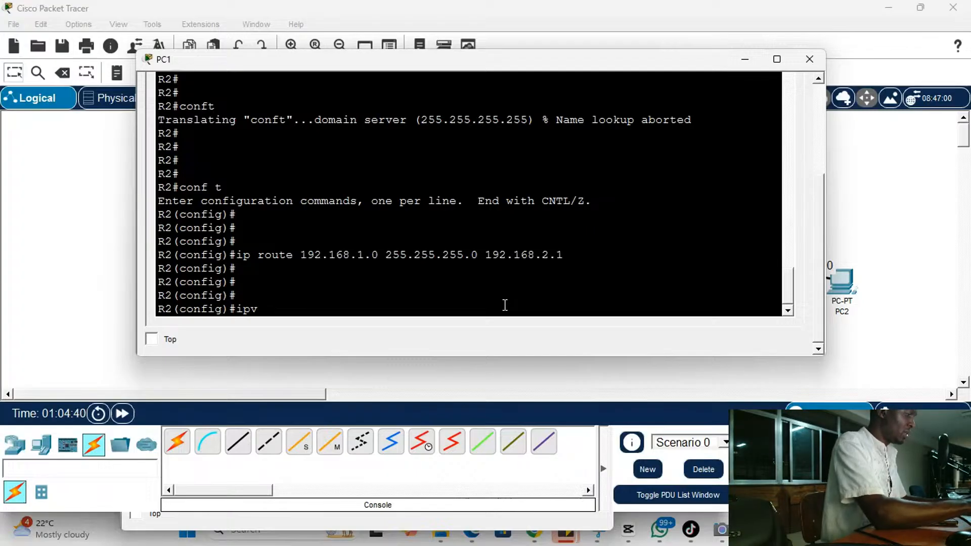
text(6)
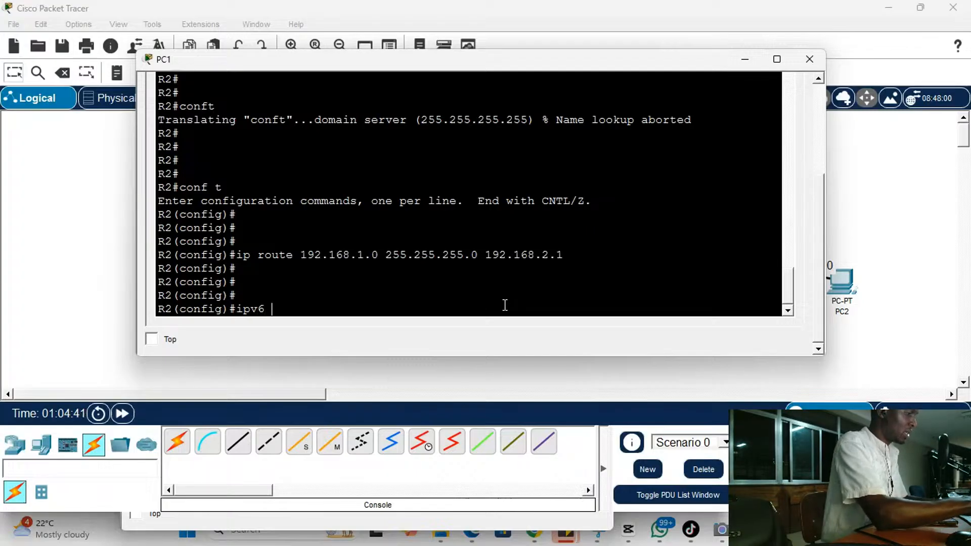
text( route)
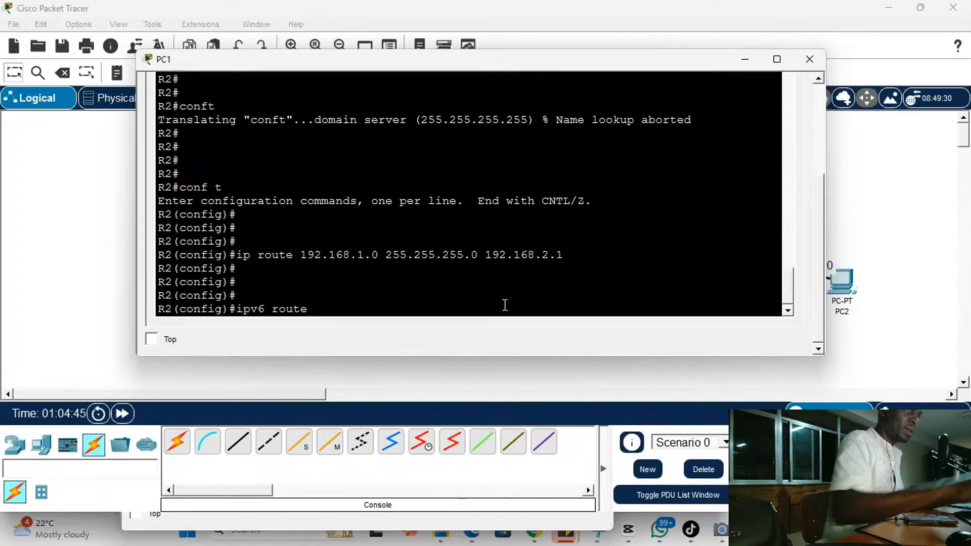
right_click(595, 289)
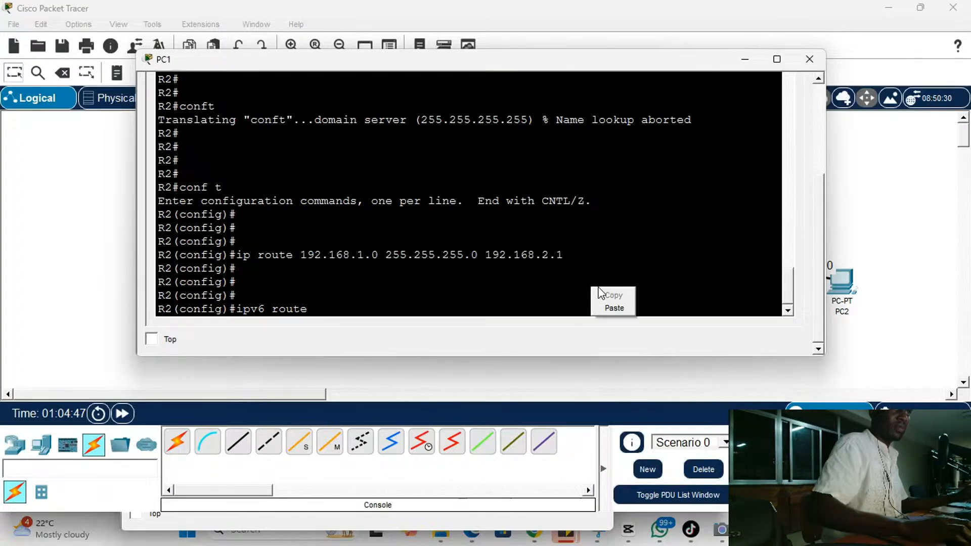
click(612, 307)
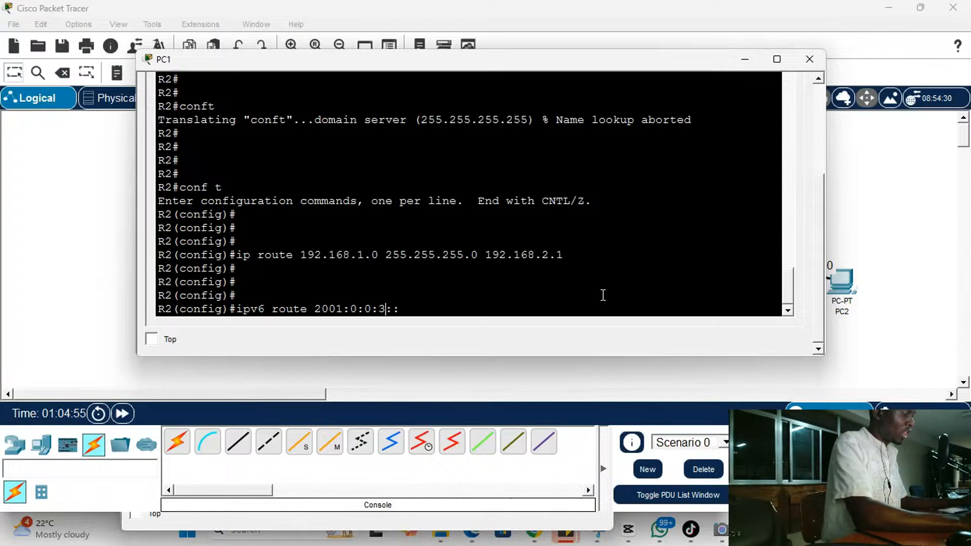
key(BackSpace)
text(1::)
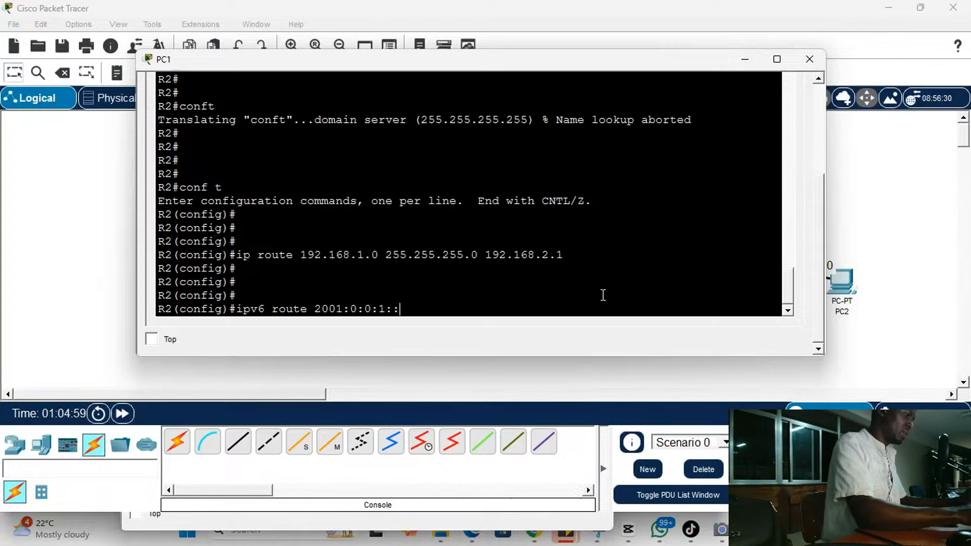
text(/64)
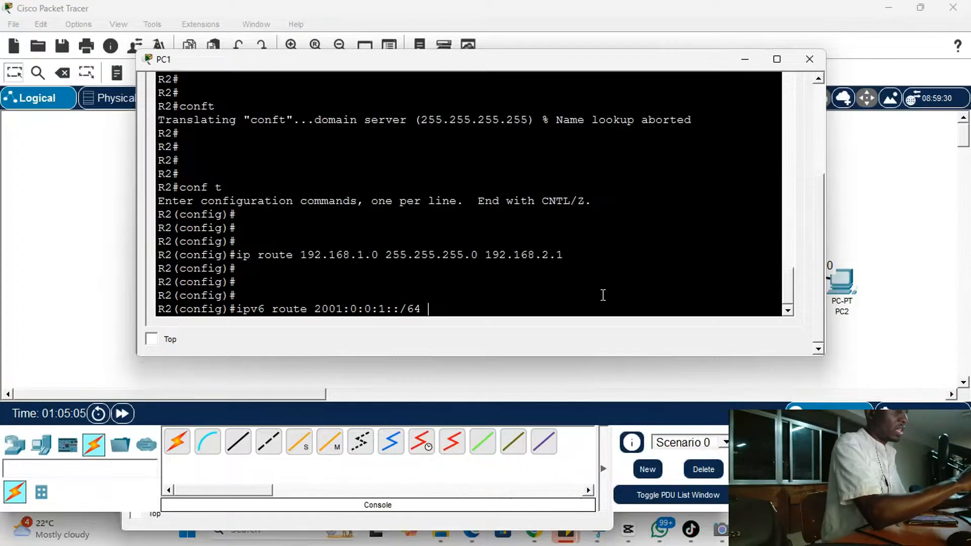
Add R1's WAN address 2001:0:0:2::1 as the next hop of R2's IPv6 static route, adapting the copied address prefix
right_click(685, 252)
click(705, 272)
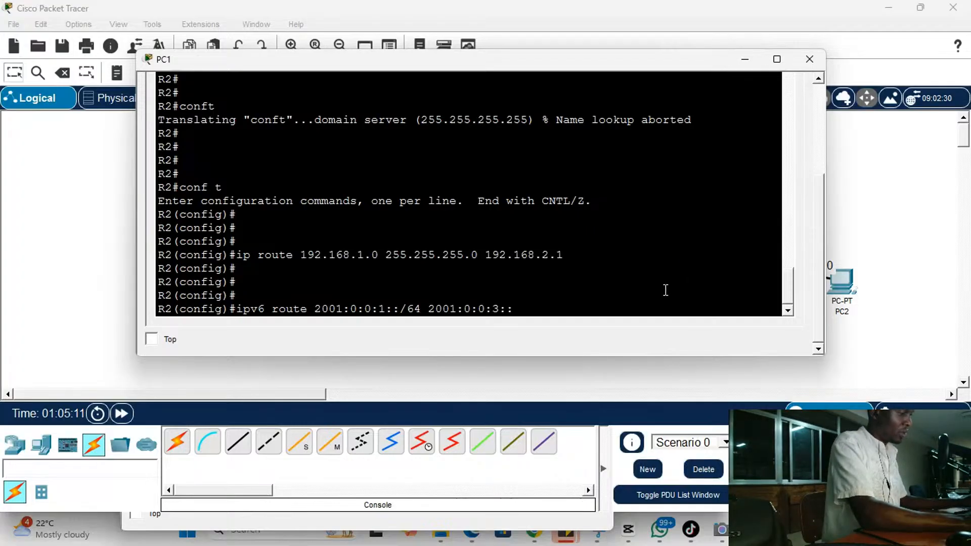
text(1)
key(Left)
key(Left)
key(Left)
key(BackSpace)
text(2)
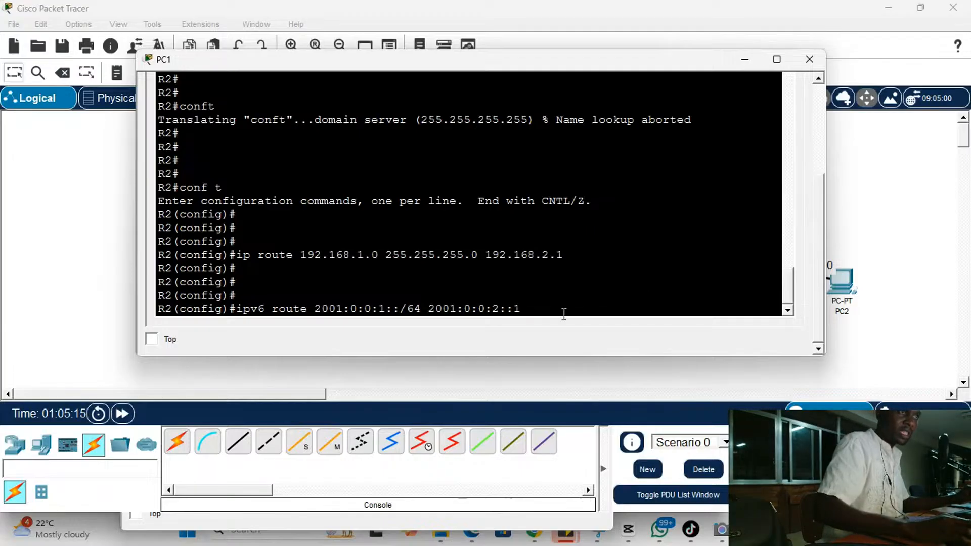
Check the IPv6 next hop against R1's WAN interface in the topology, and submit the static route on R2
drag(521, 309, 430, 297)
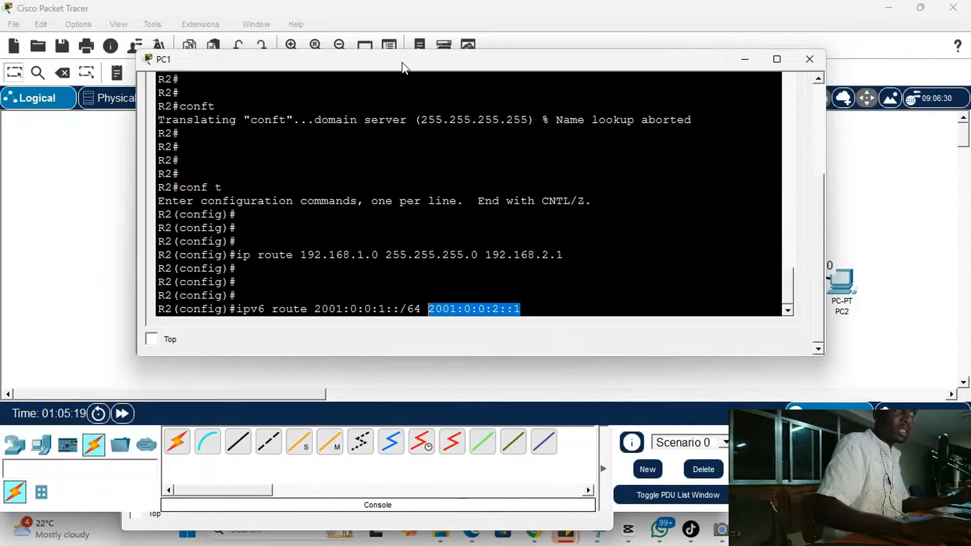
drag(401, 61, 420, 247)
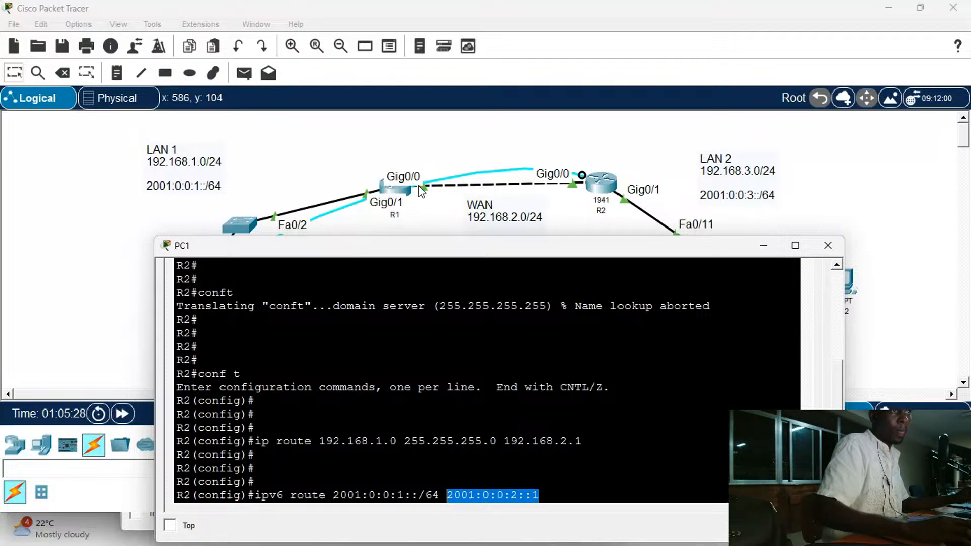
drag(426, 249, 402, 69)
click(541, 318)
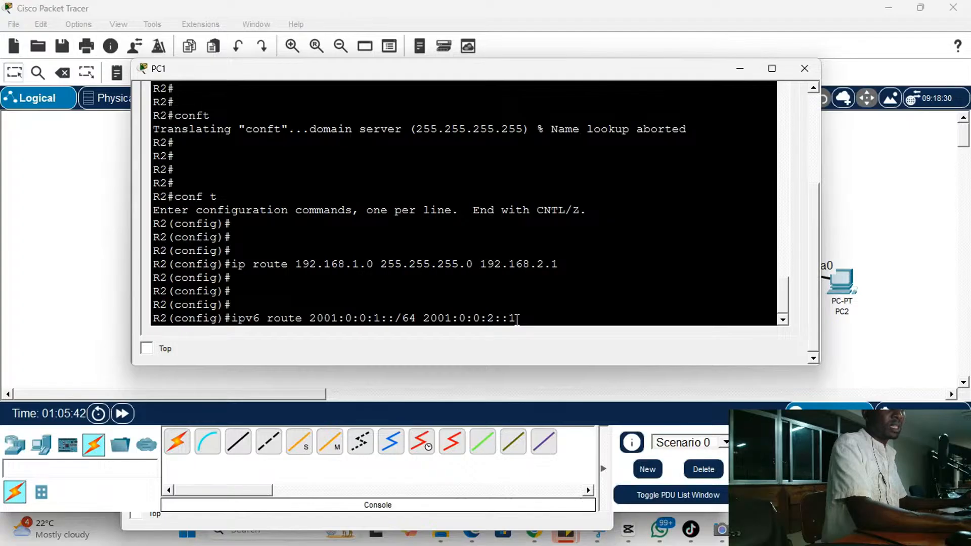
key(Return)
key(Return)
key(Return)
key(Return)
key(Return)
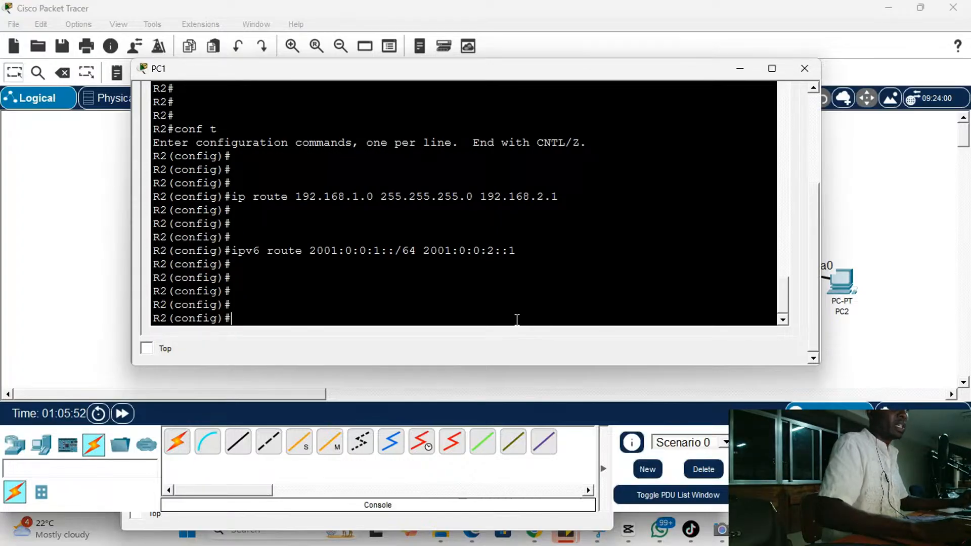
Leave the R2 console session and open R1's command line interface at its user prompt
click(95, 217)
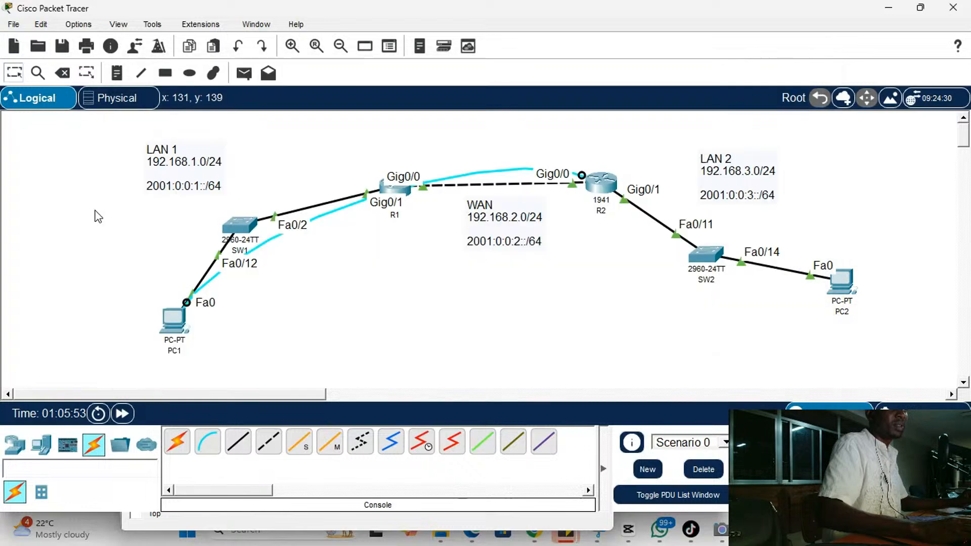
click(399, 192)
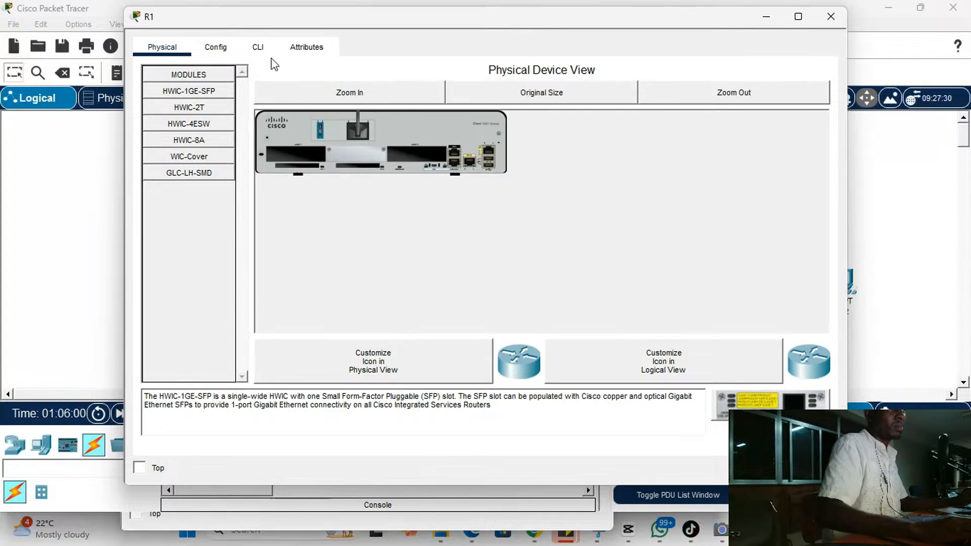
click(259, 48)
triple_click(347, 237)
key(Return)
key(Return)
key(Return)
key(Return)
key(Return)
key(Return)
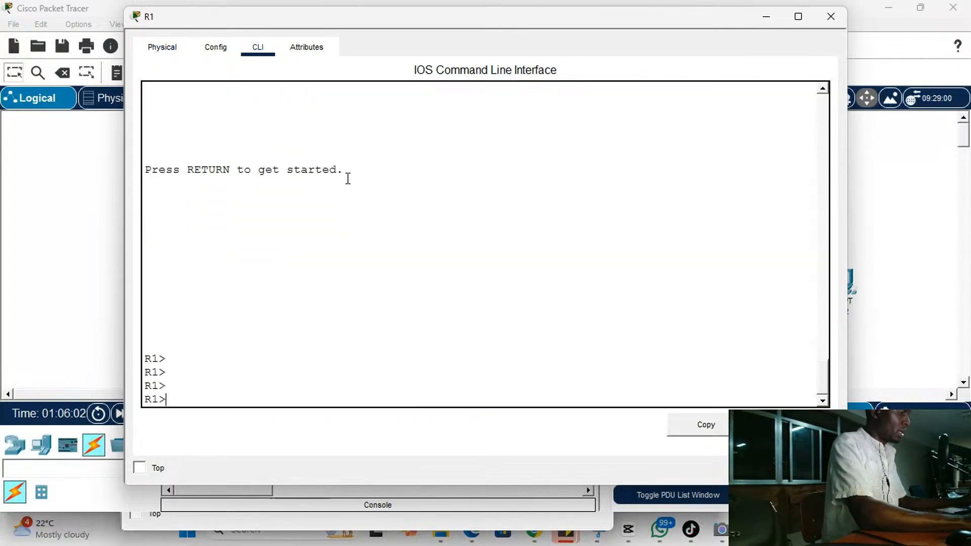
Enter privileged EXEC mode on R1 with en
text(en)
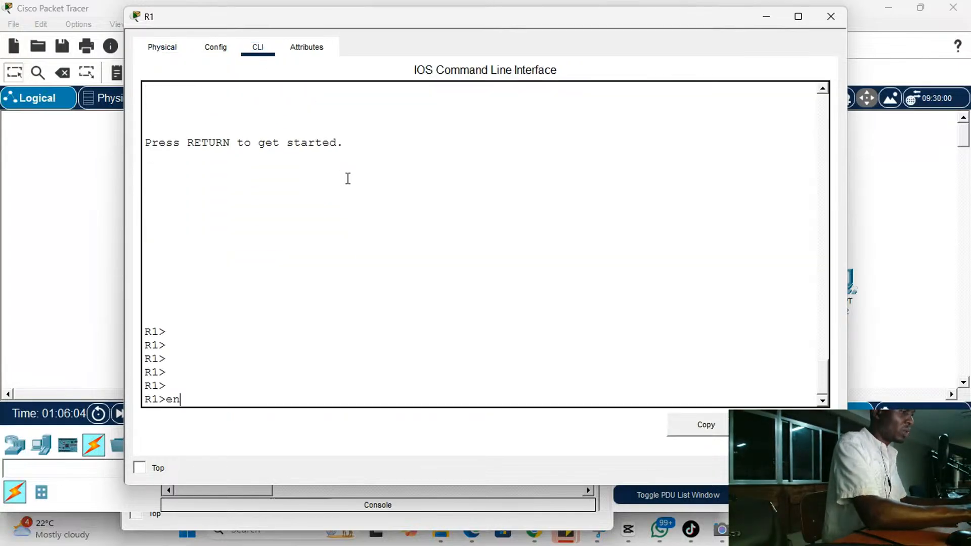
key(Return)
key(Return)
key(Return)
key(Return)
text(c)
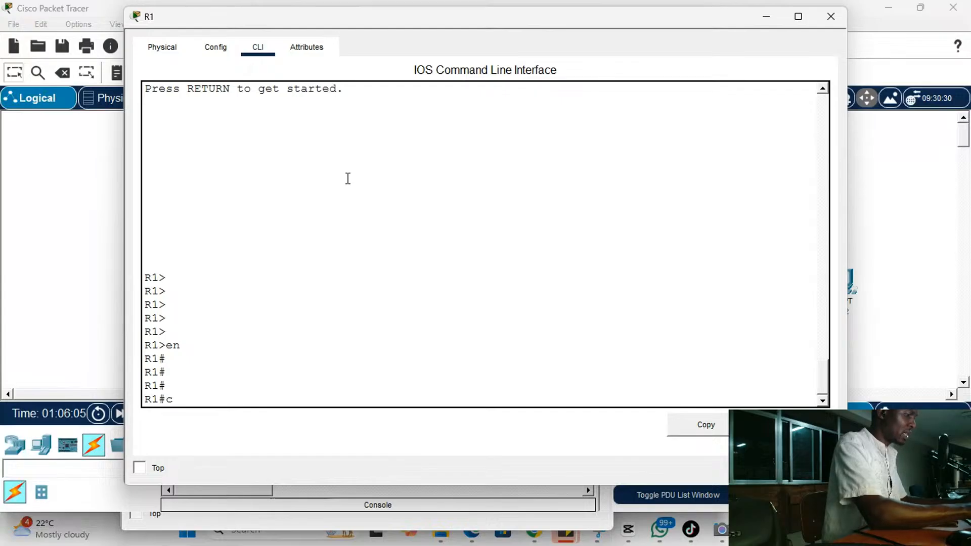
text(on)
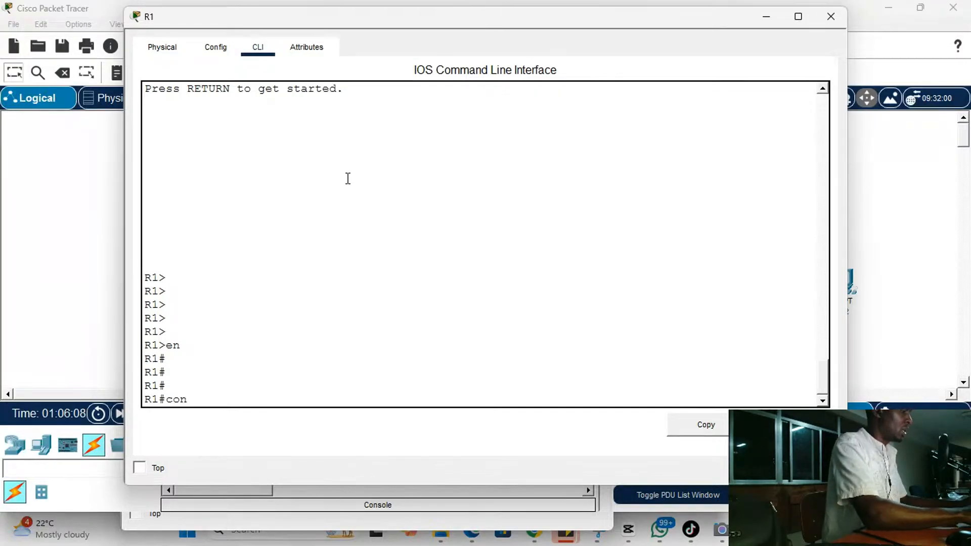
text(f t)
key(Return)
key(Return)
key(Return)
key(Return)
key(Return)
key(Return)
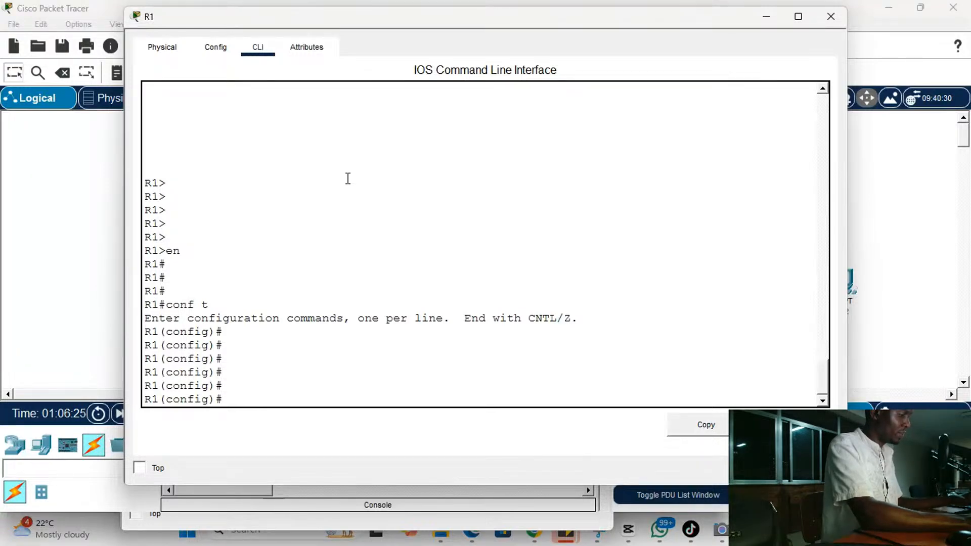
key(ctrl+z)
Display R1's IPv4 routing table with show ip route
text(sh)
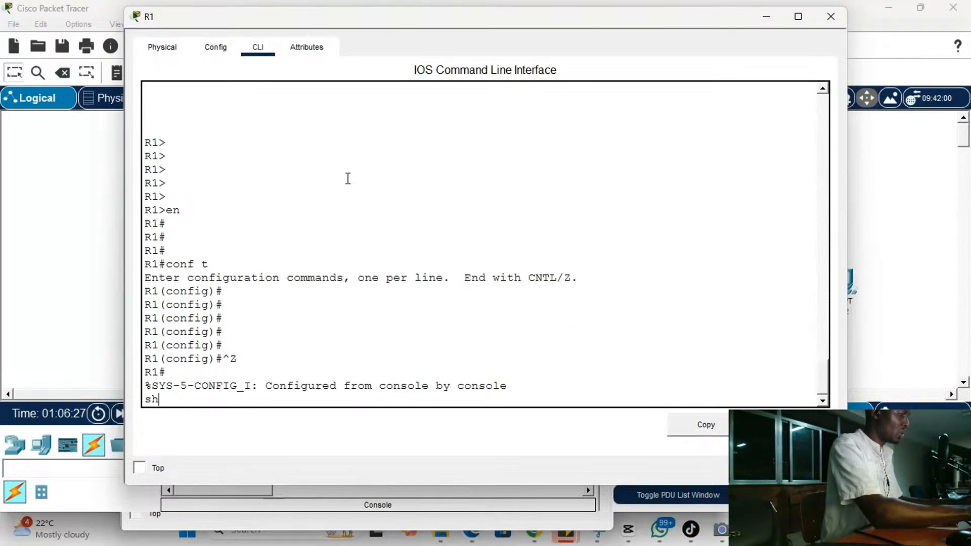
text(ow ip )
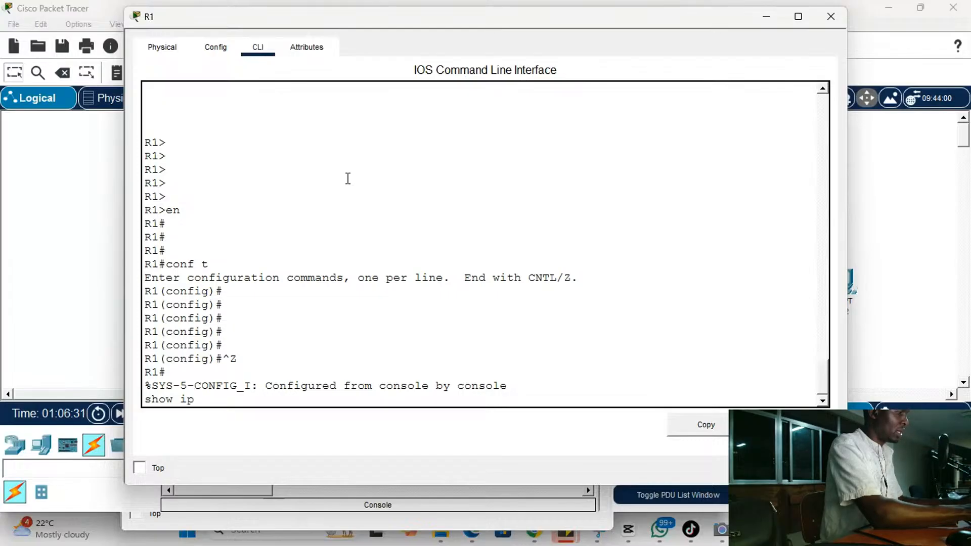
text(route)
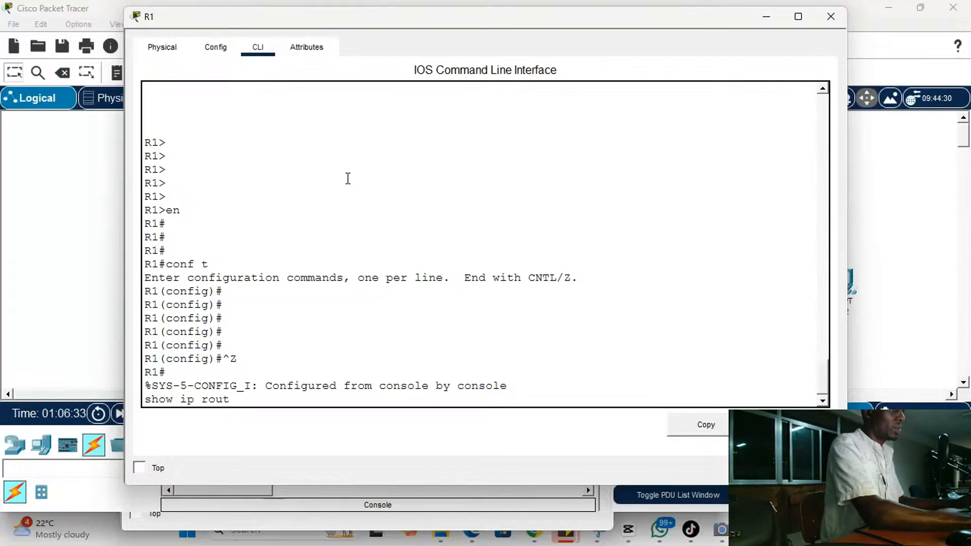
key(Return)
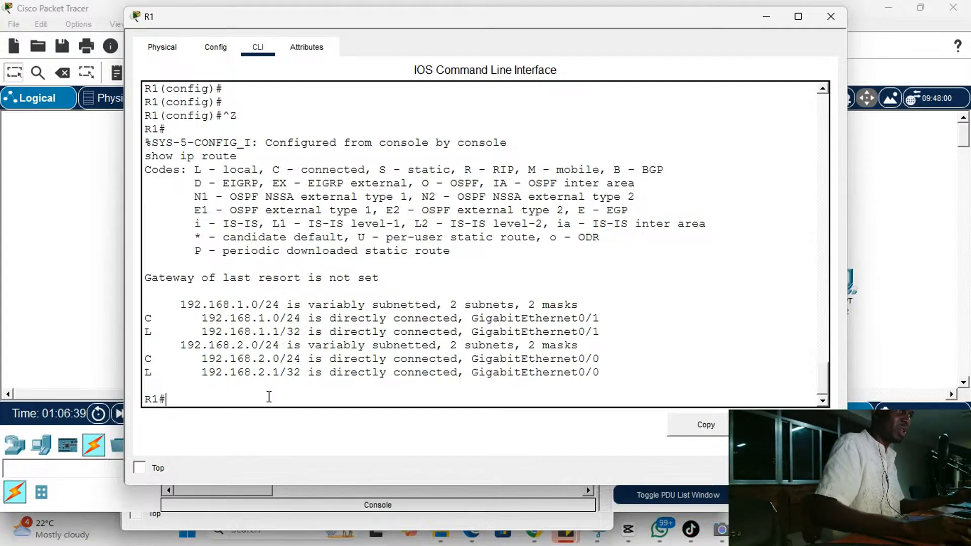
Enter global configuration mode on R1 with conf t
text(onf t)
key(Return)
key(Return)
key(Return)
key(Return)
Begin an IPv4 static route on R1 to the LAN 2 network, 192.168.3.0 with mask 255.255.255.0
text(ip route)
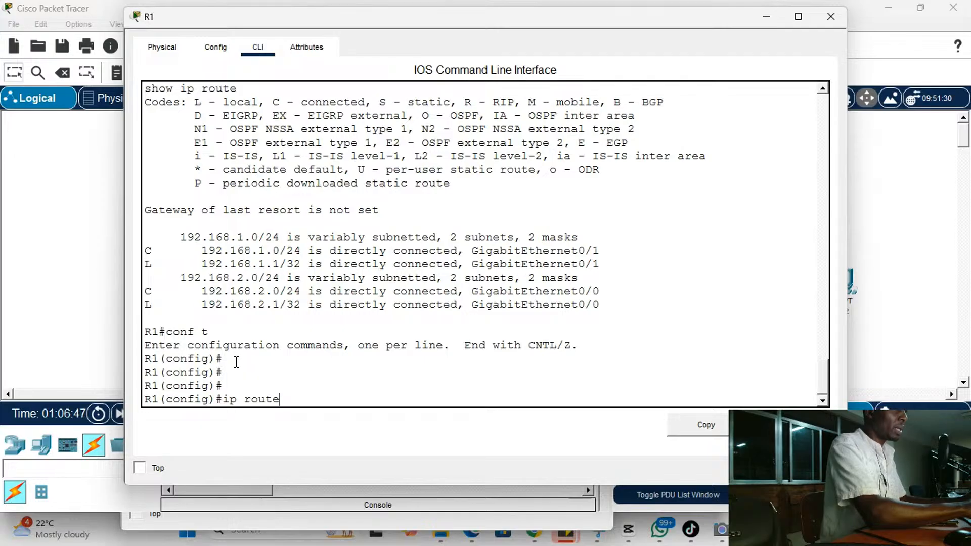
text( 1)
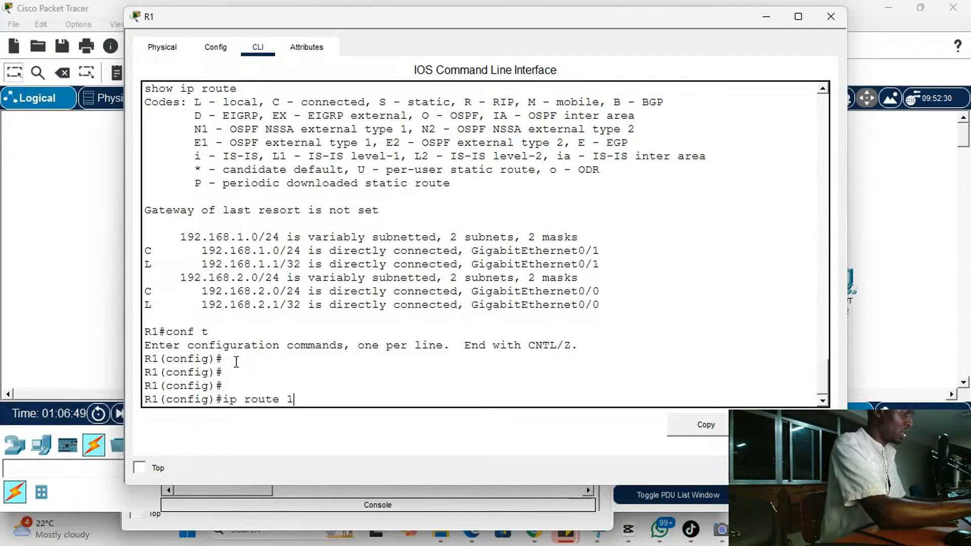
text(92.1)
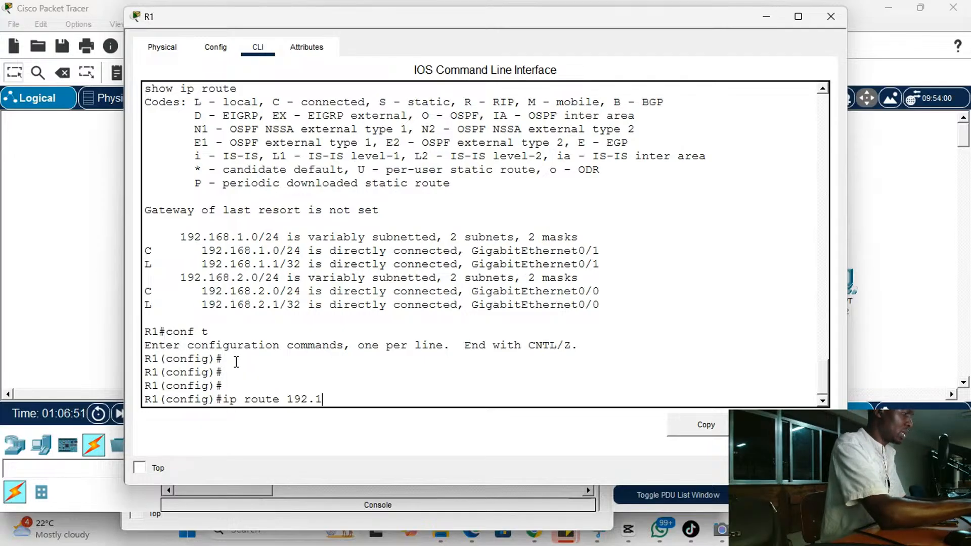
text(68.)
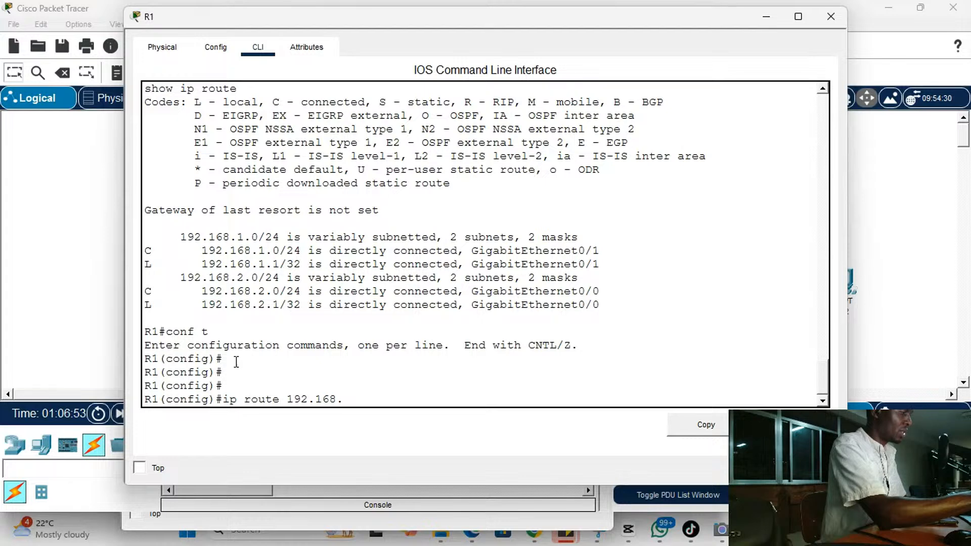
text(3.0)
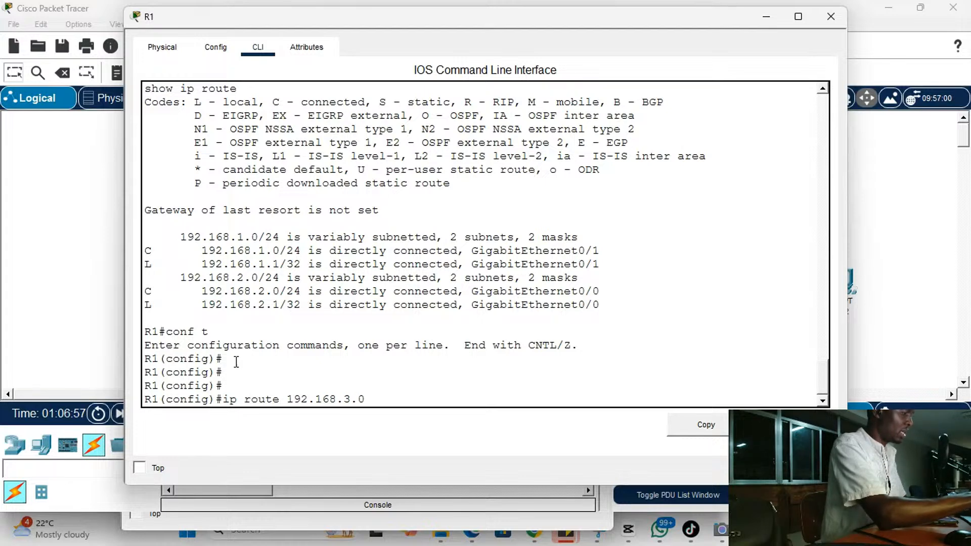
text( 255.255.2)
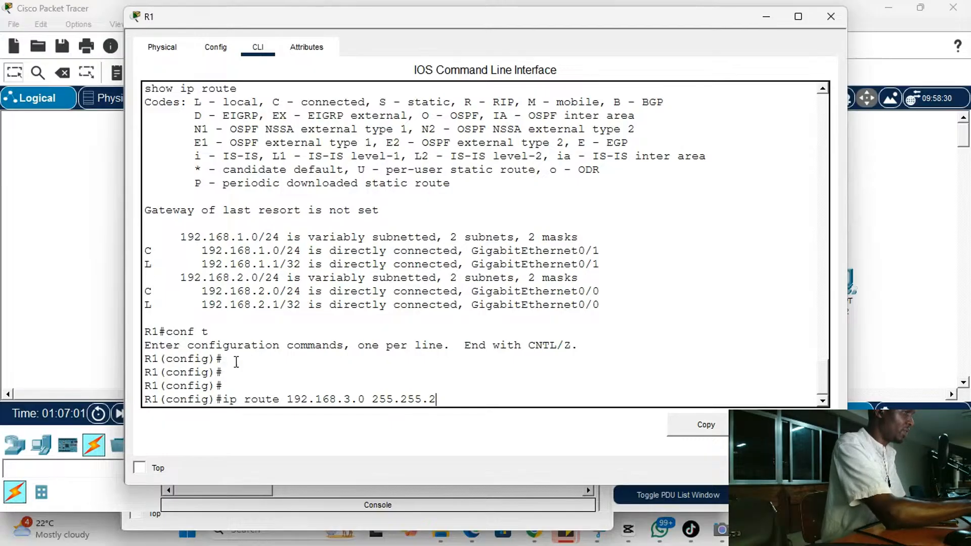
text(55.0)
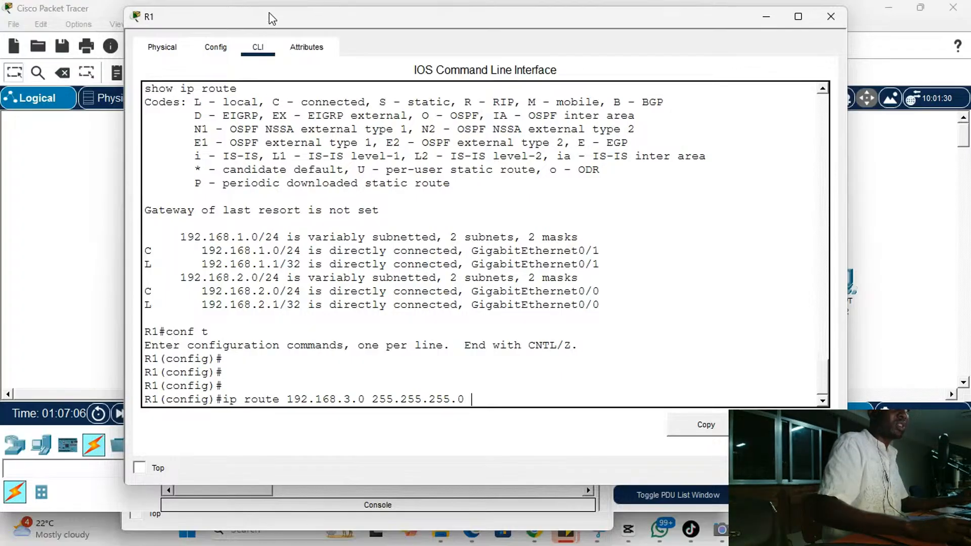
Consult the topology for R2's WAN interface, and complete R1's IPv4 static route with next hop 192.168.2.2
drag(272, 19, 244, 245)
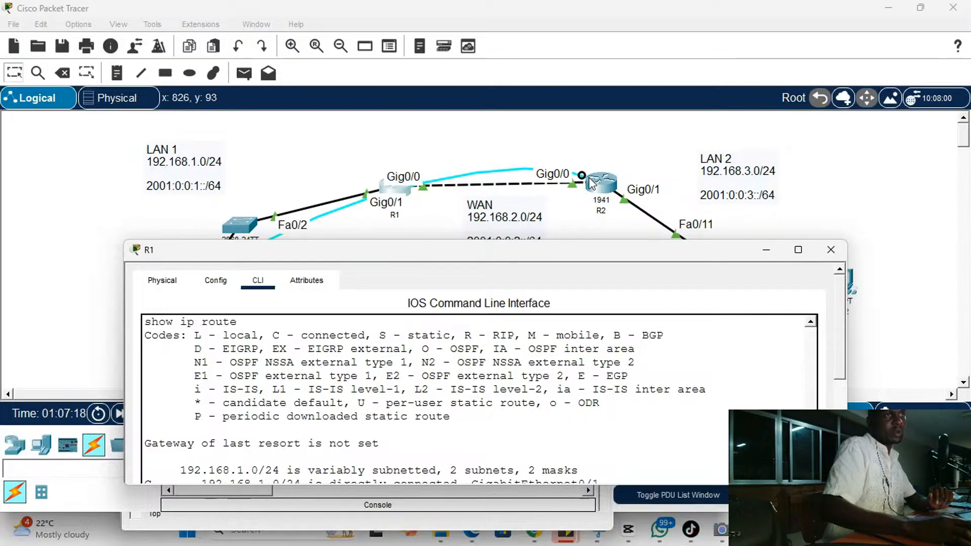
drag(528, 253, 488, 124)
scroll(496, 258, down, 10)
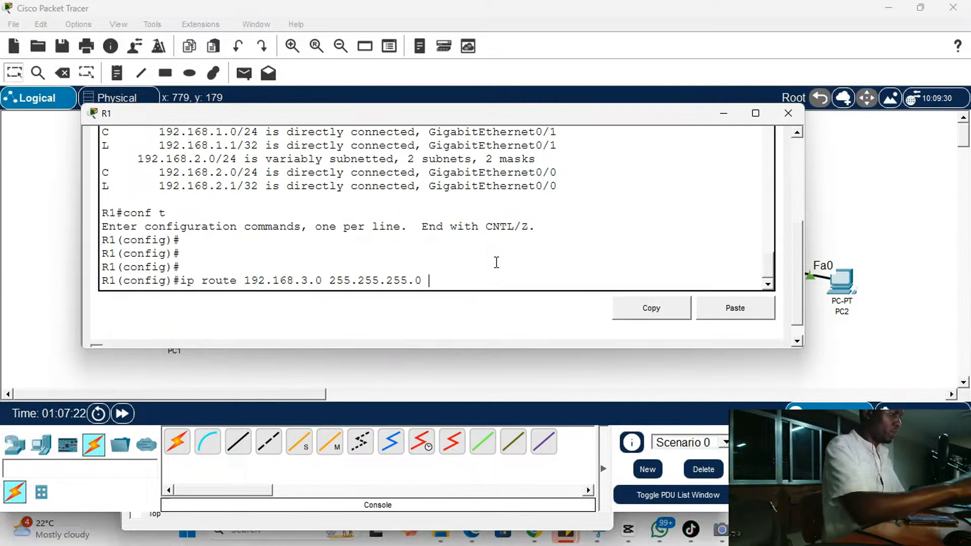
text(192)
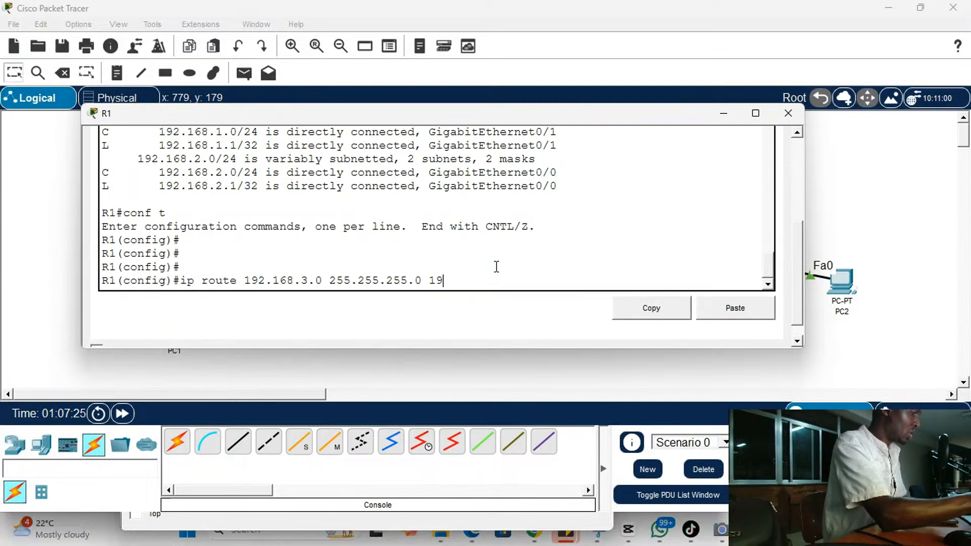
text(.168)
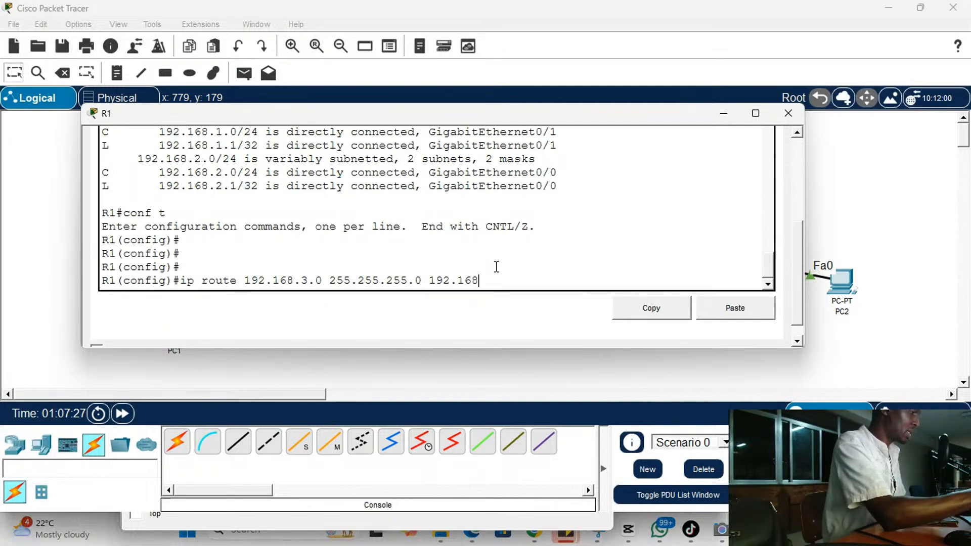
text(.2.2)
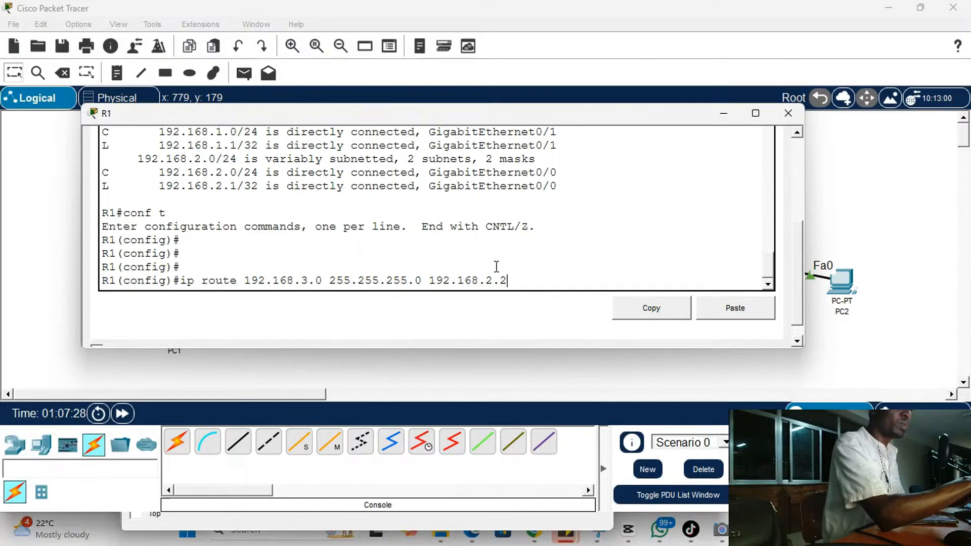
key(Return)
key(Return)
key(Return)
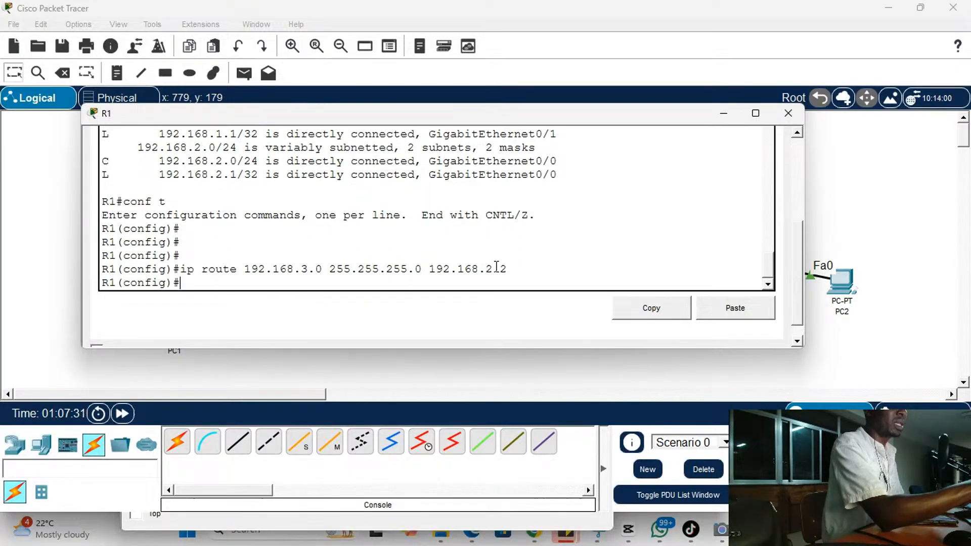
Begin an IPv6 static route on R1 to the LAN 2 network 2001:0:0:3::/64
text(ipv6 )
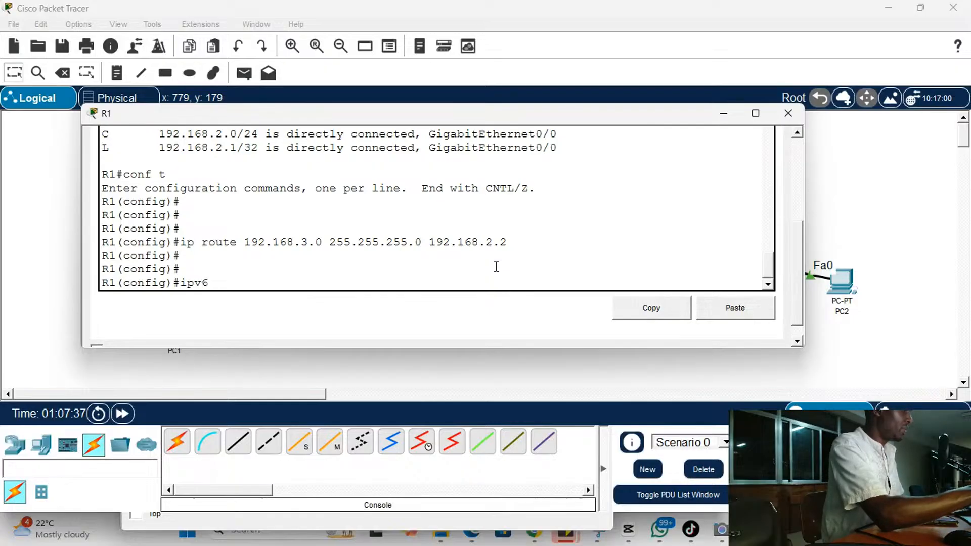
text(route)
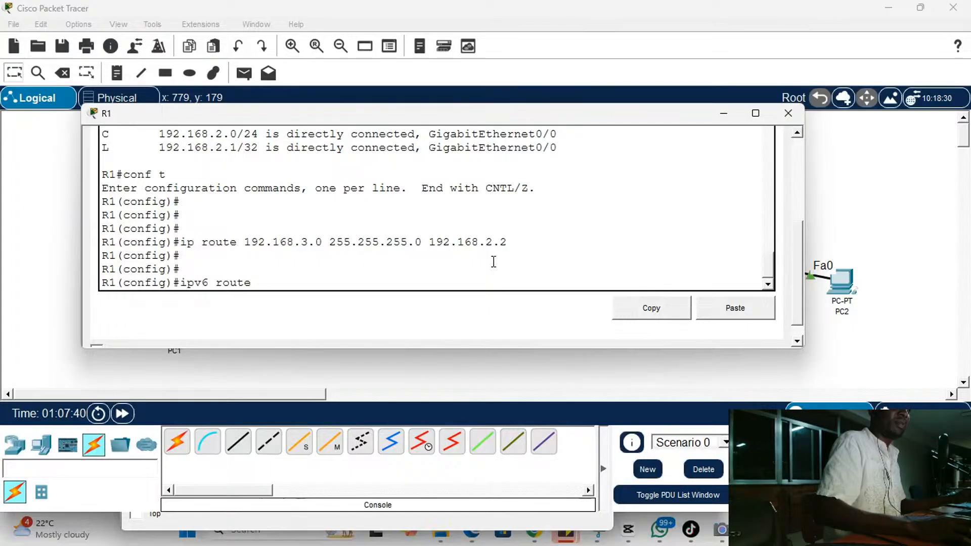
right_click(457, 201)
click(483, 225)
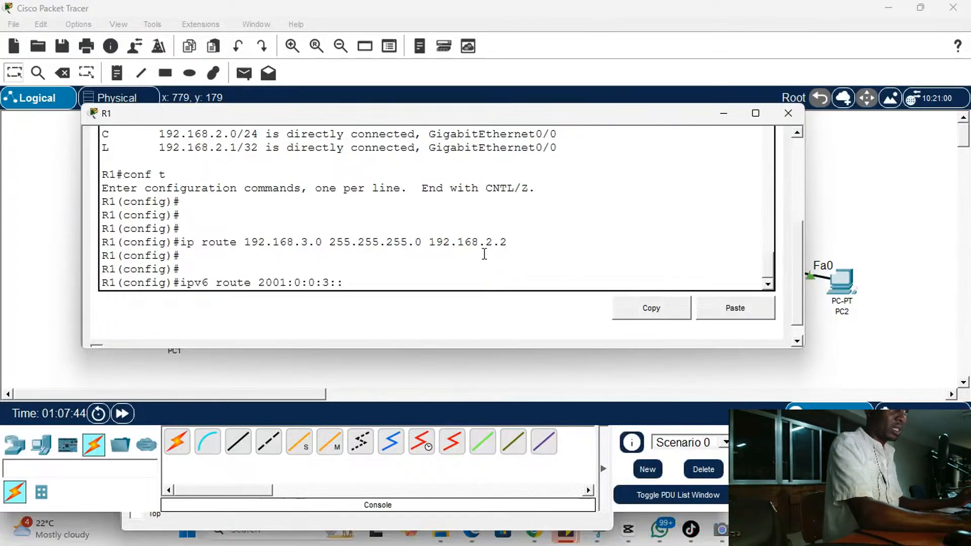
text(/64)
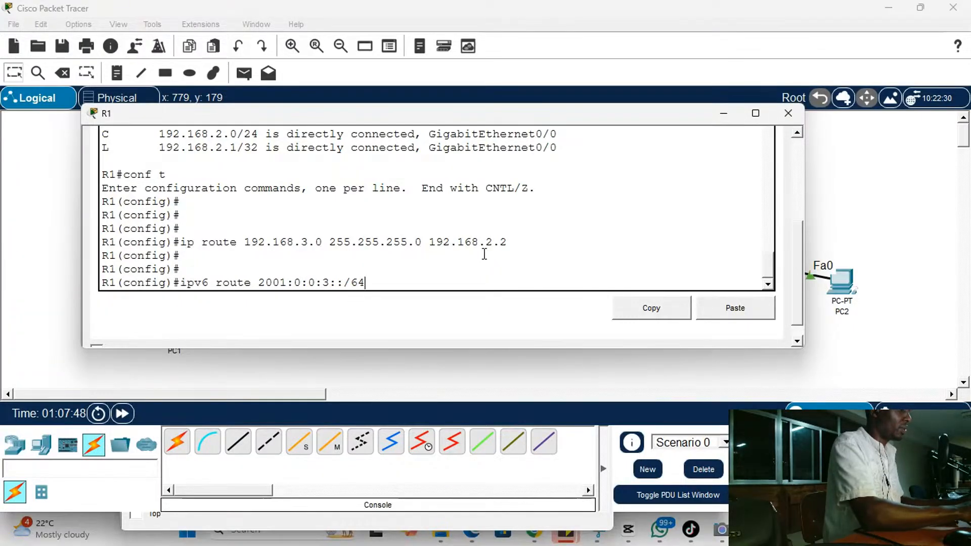
Complete R1's IPv6 static route with next hop 2001:0:0:2::2, and close R1's window
right_click(530, 266)
click(540, 284)
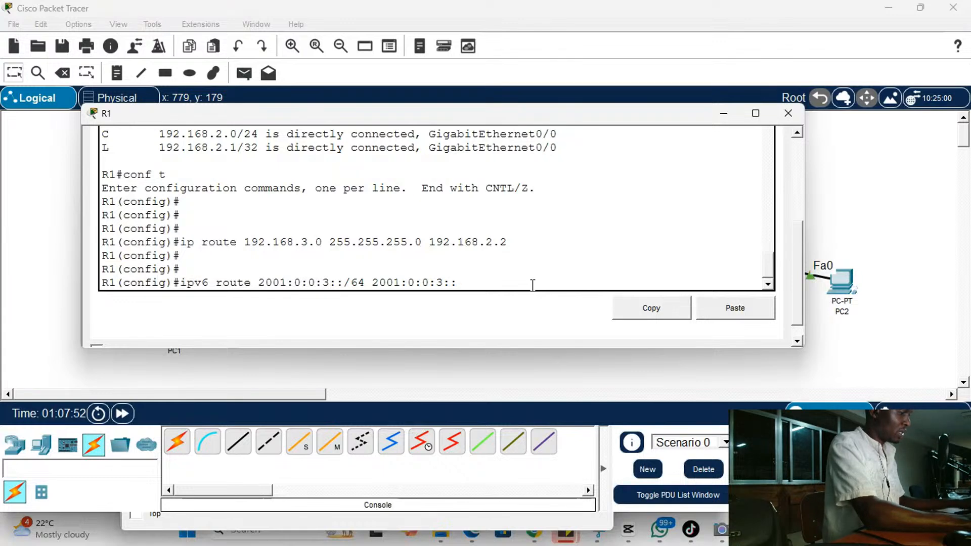
key(Left)
key(Left)
key(Left)
key(BackSpace)
text(2)
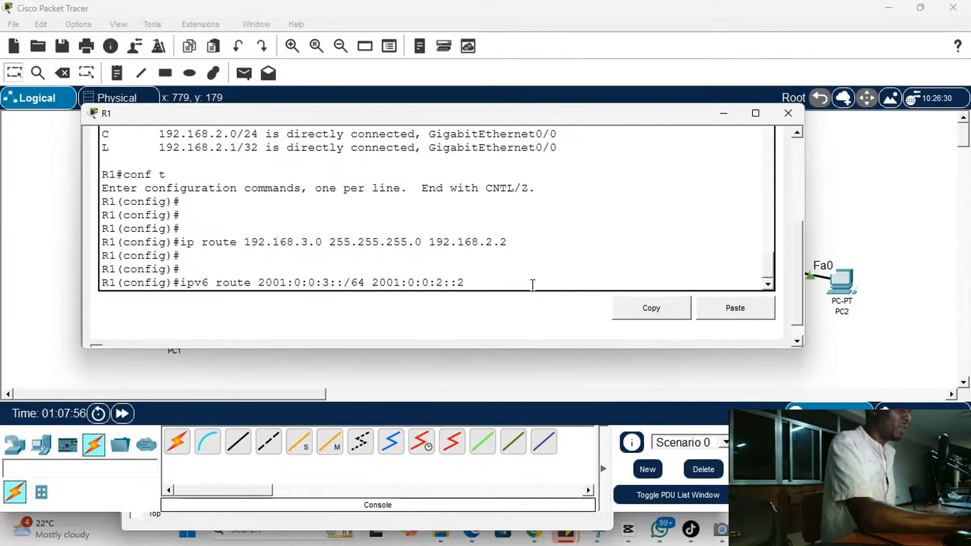
key(Return)
key(Return)
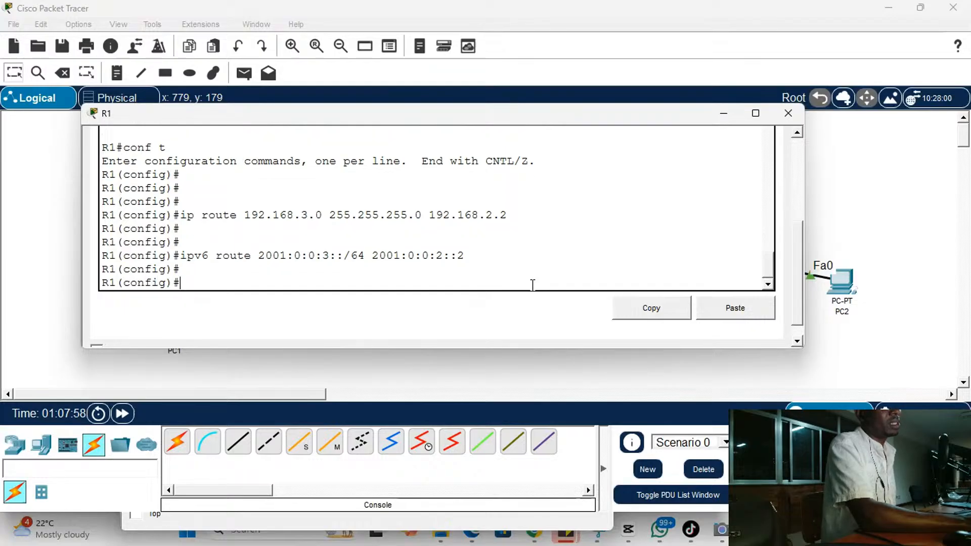
key(Return)
key(Return)
key(Return)
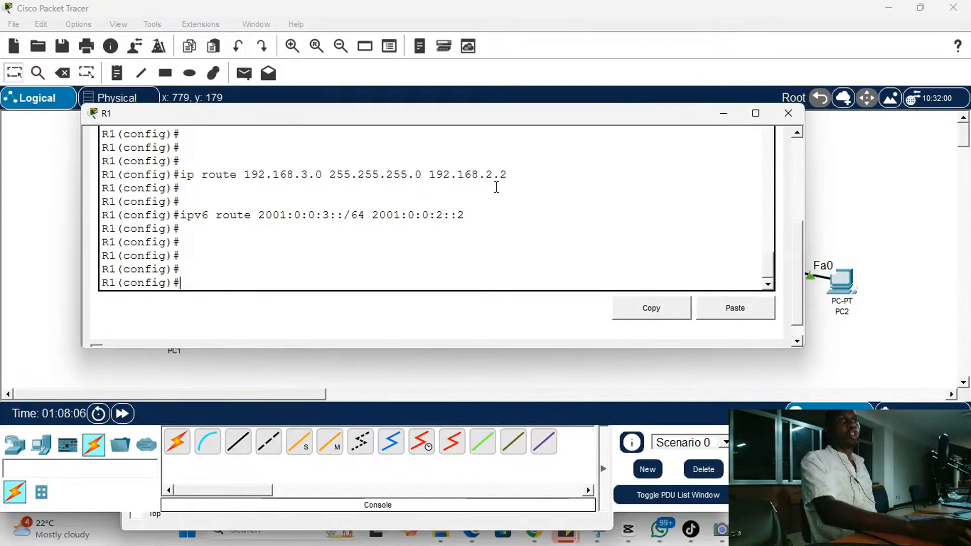
click(787, 113)
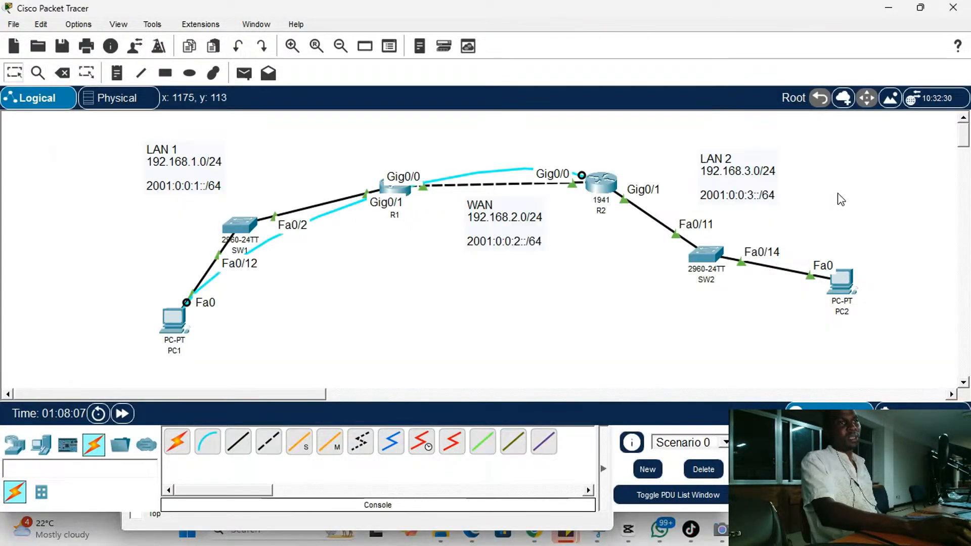
Ping R1's WAN address 2001:0:0:2::1 from PC2's command prompt, with the PC2 window moved so LAN 1 stays in view
mouse_move(850, 296)
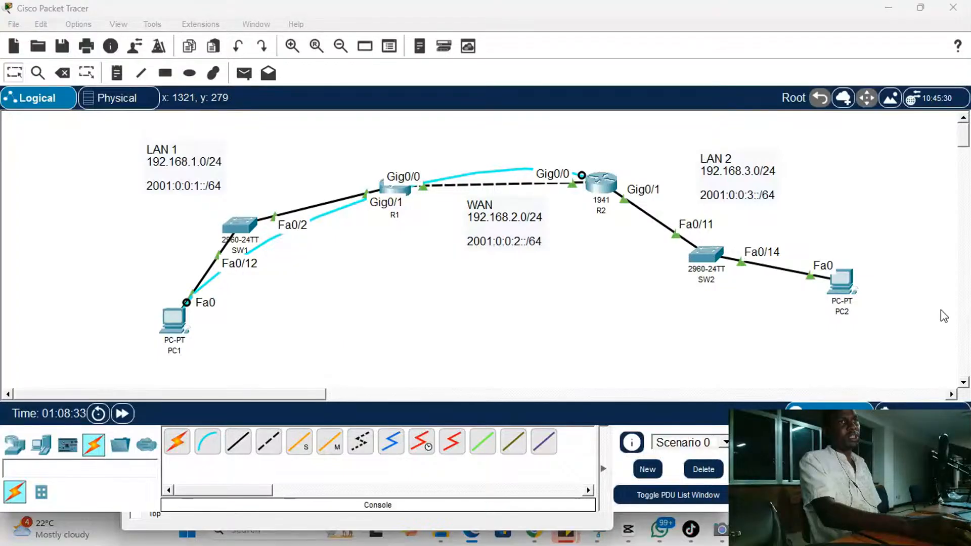
click(842, 282)
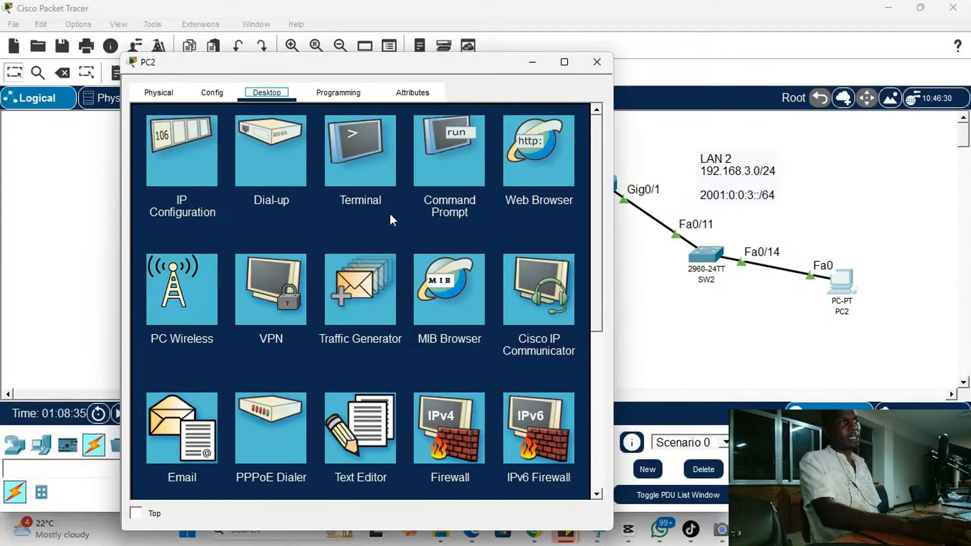
click(466, 166)
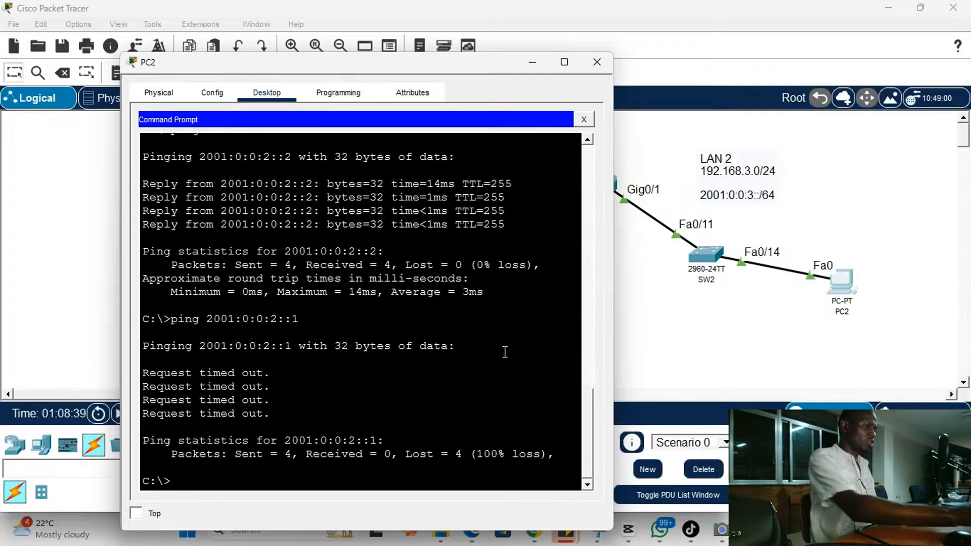
key(Return)
key(Return)
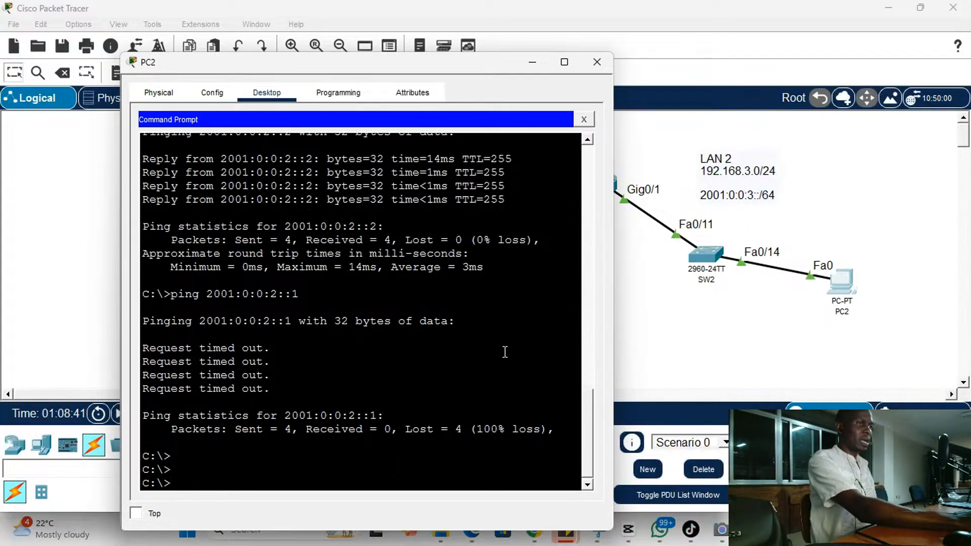
key(Up)
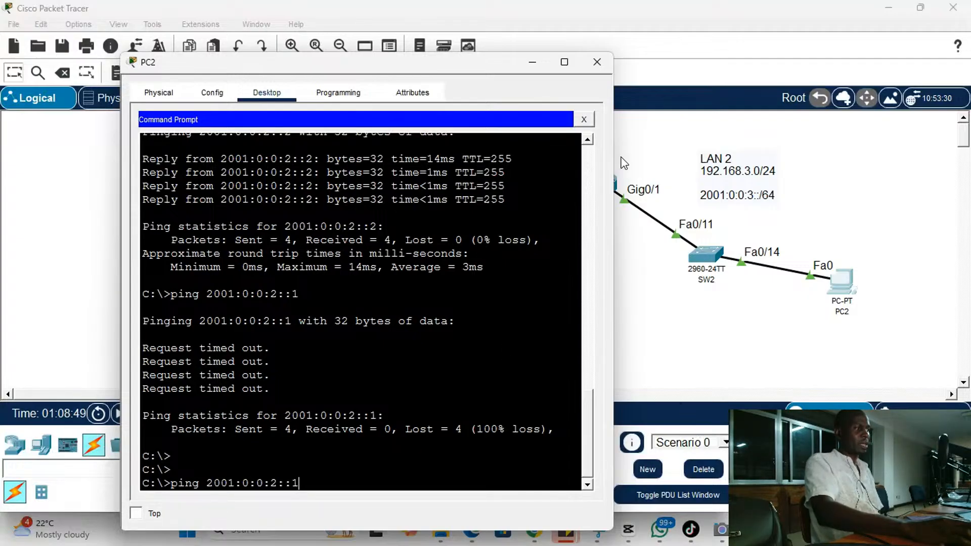
drag(422, 63, 725, 77)
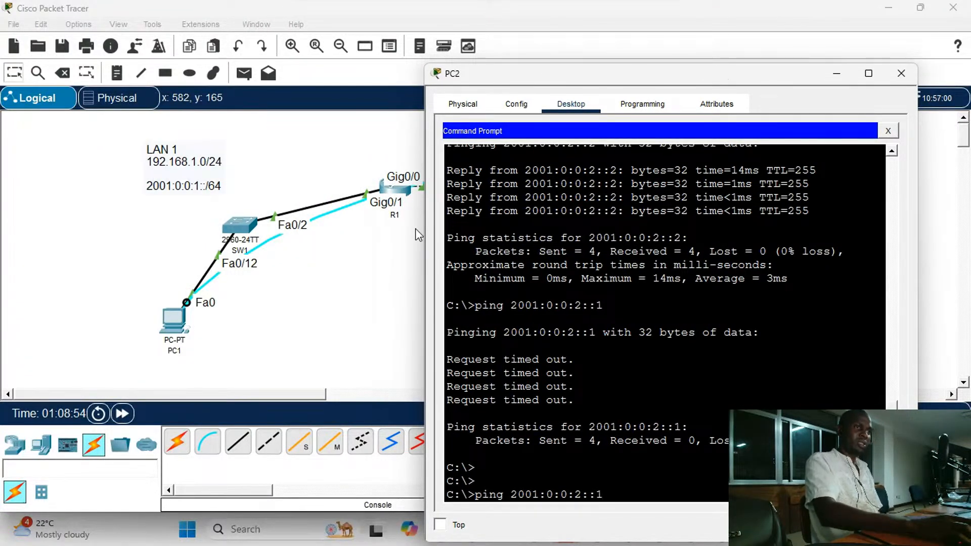
click(717, 405)
key(Return)
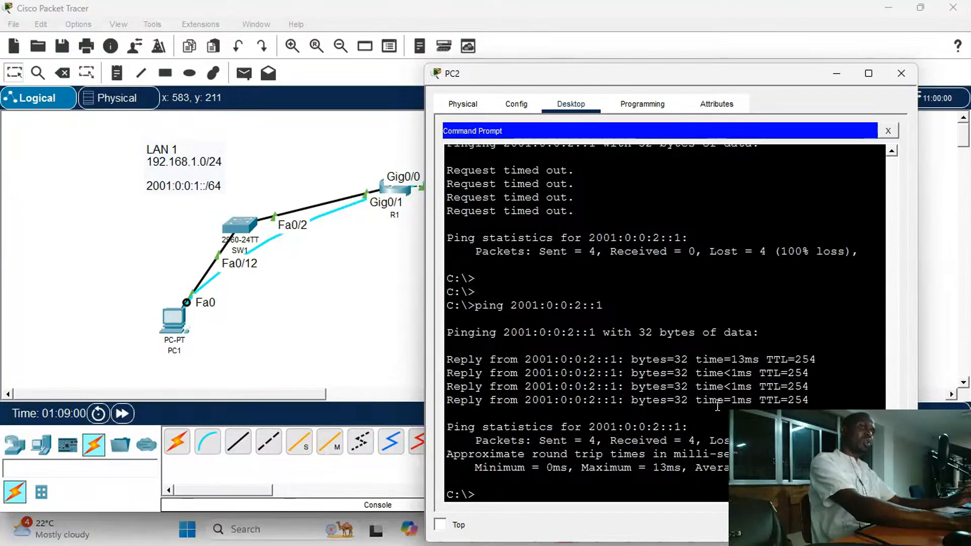
Ping the LAN 1 addresses 2001:0:0:1::1 and 2001:0:0:1::2 from PC2
key(Up)
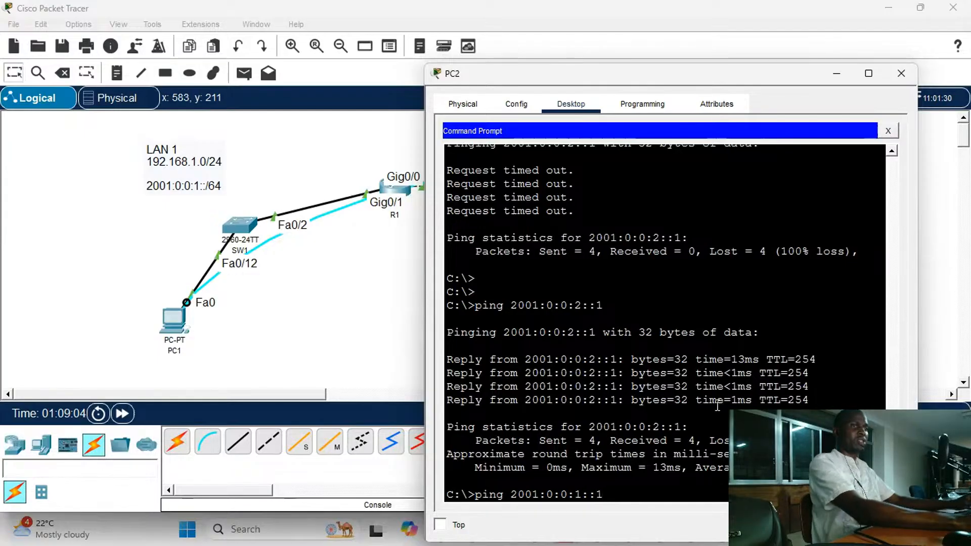
key(Return)
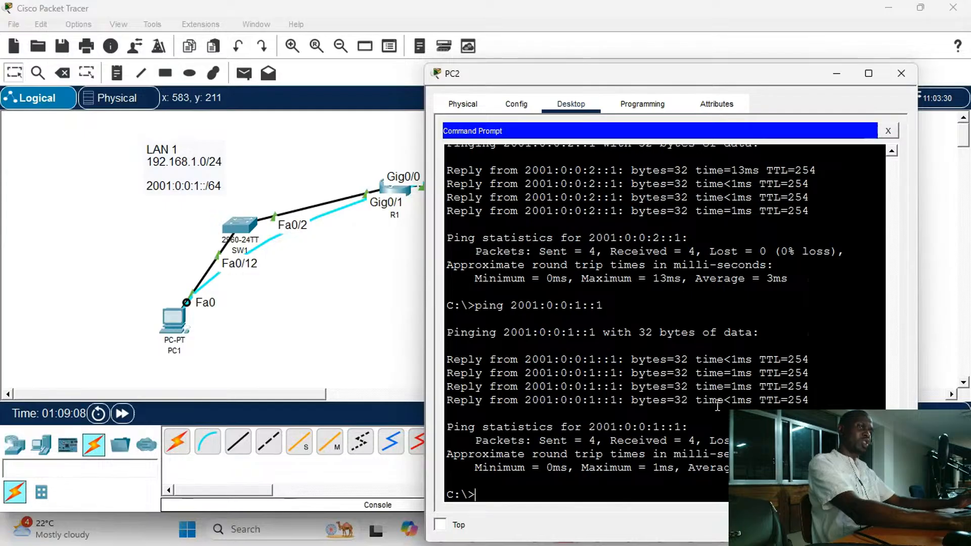
key(Up)
text(2)
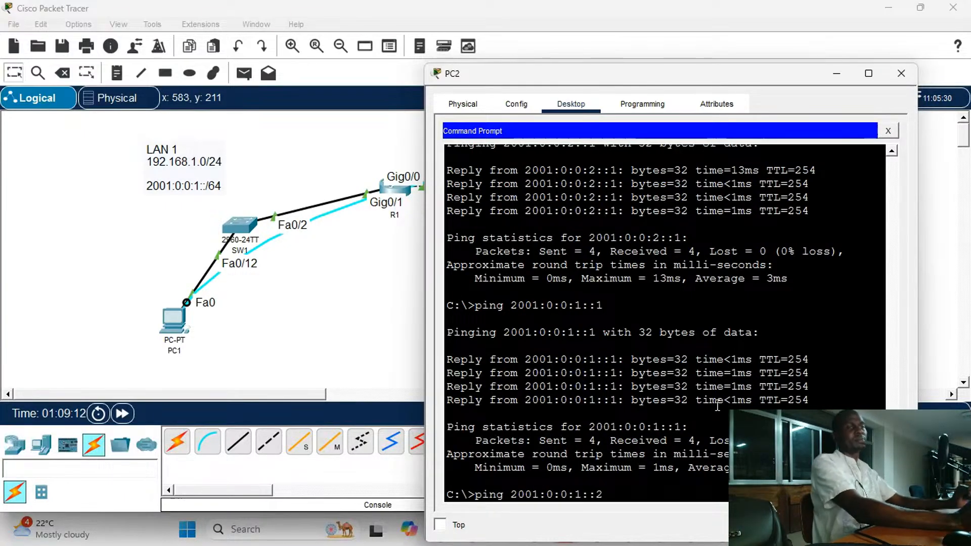
key(Return)
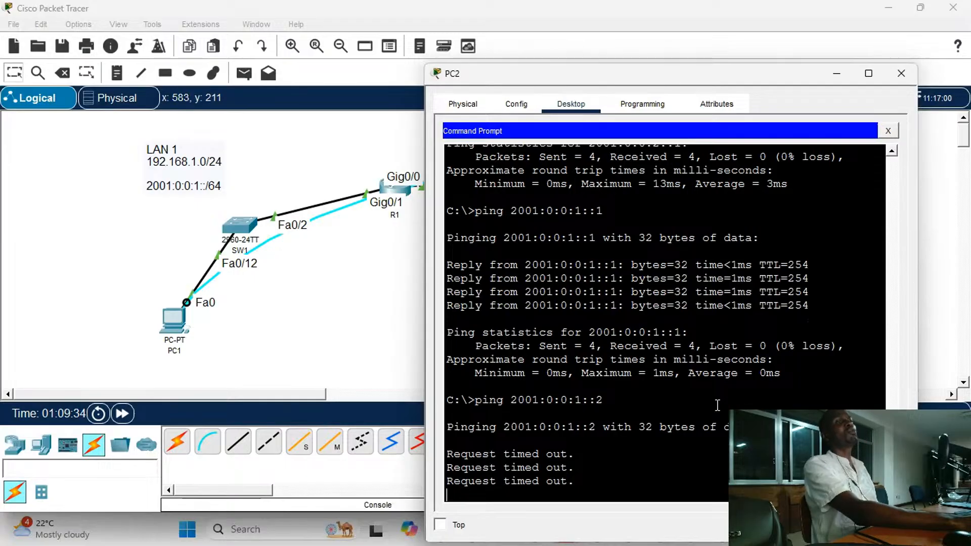
Ping the LAN 1 address 2001:0:0:1::3 from PC2
key(Up)
key(BackSpace)
text(3)
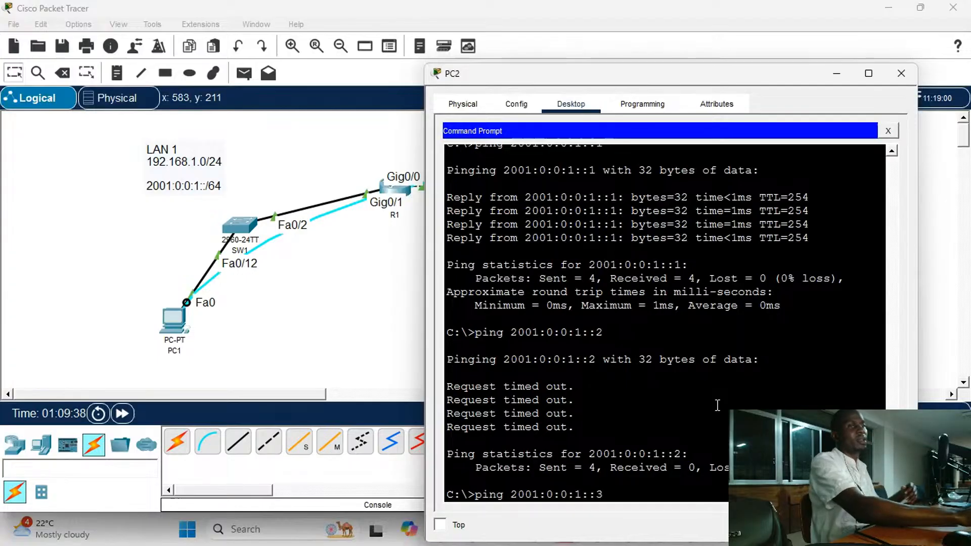
key(Return)
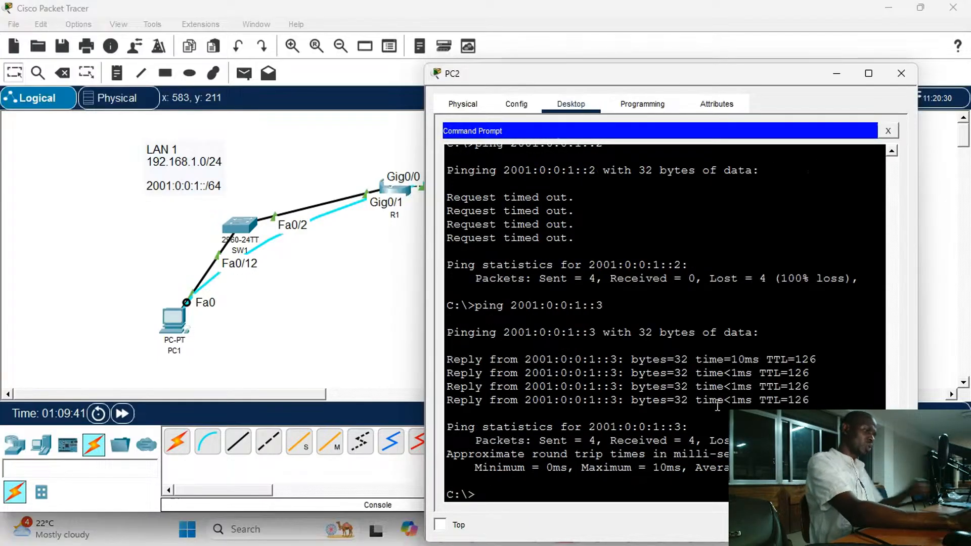
Test IPv4 reachability of LAN 1 from PC2 by pinging 192.168.1.2
key(Up)
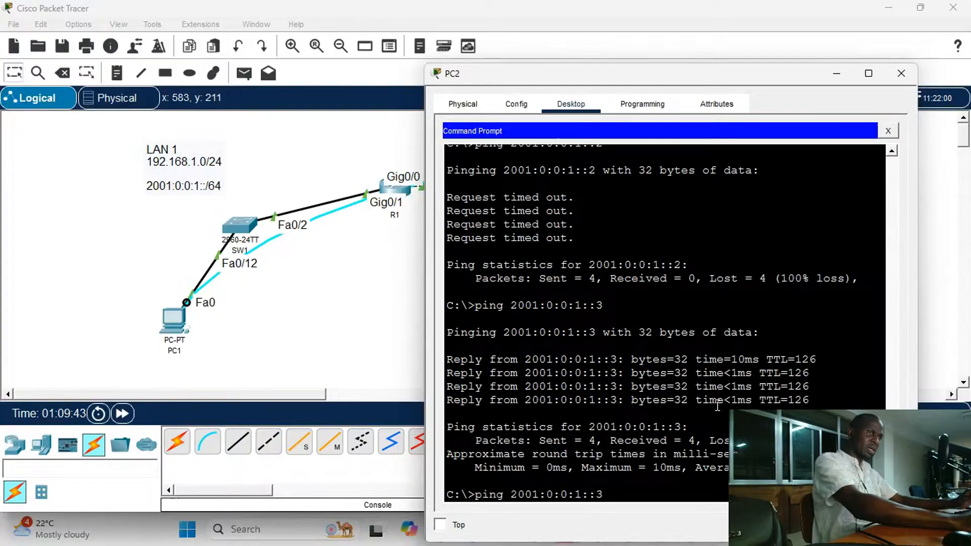
key(BackSpace)
key(BackSpace)
key(BackSpace)
key(BackSpace)
key(BackSpace)
key(BackSpace)
key(BackSpace)
key(BackSpace)
key(BackSpace)
key(BackSpace)
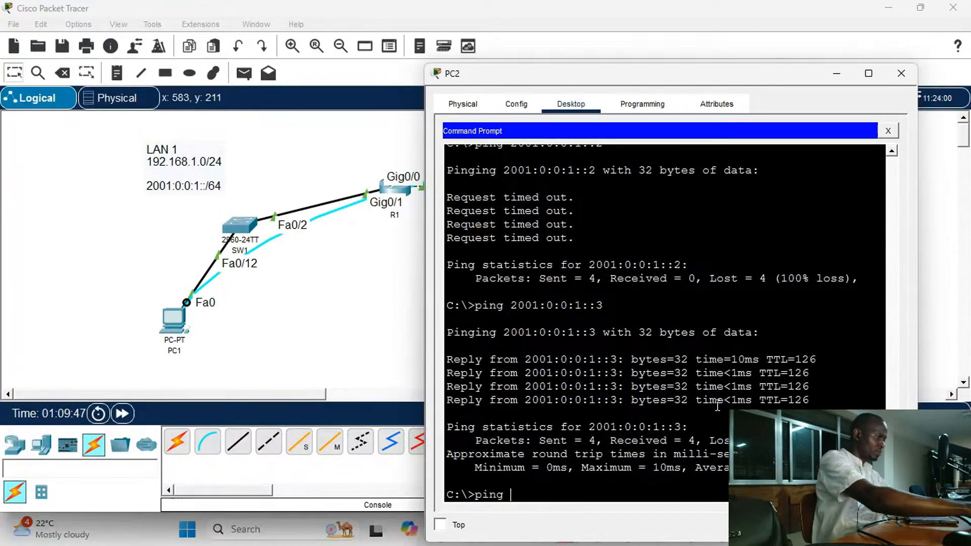
text(192.168.1.2)
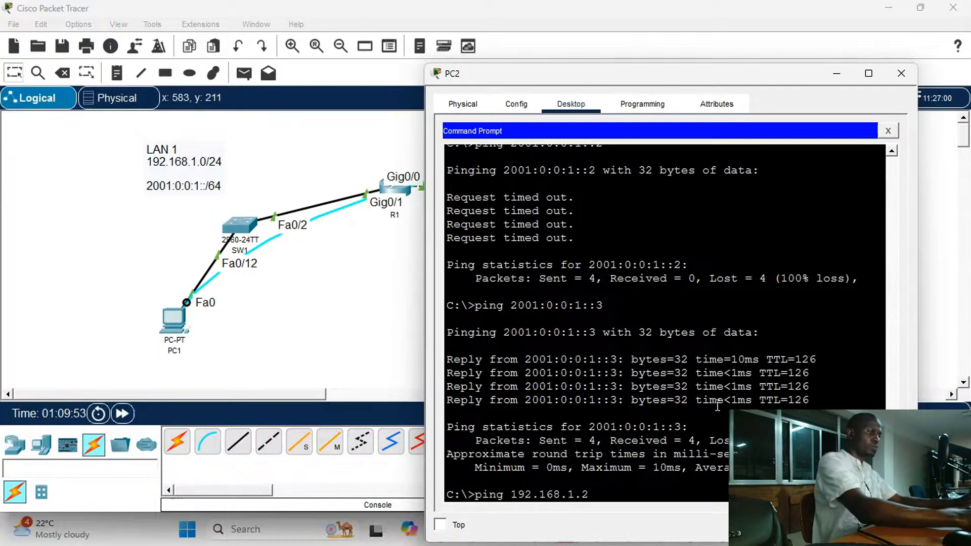
key(Return)
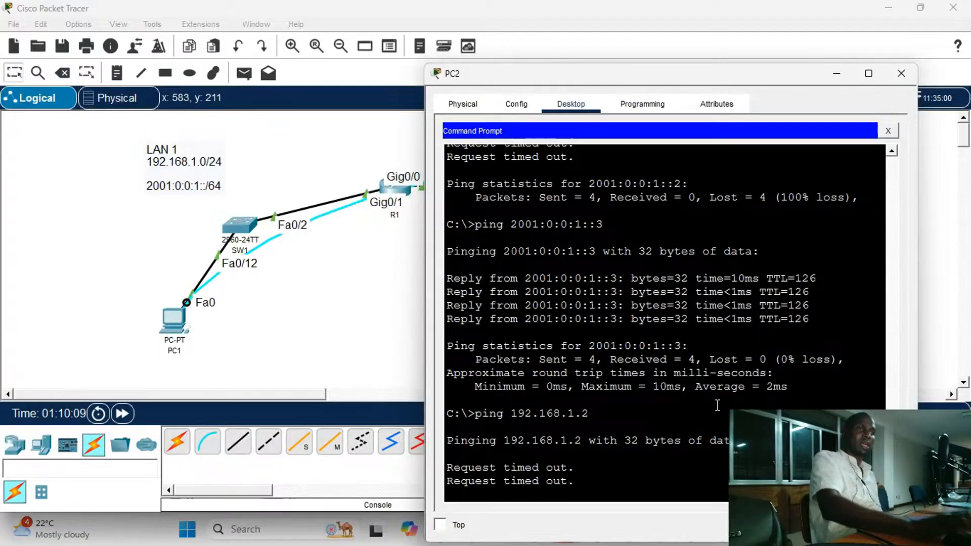
Review the default gateway configured on SW2 in its command-line history, and return to the topology
click(329, 281)
mouse_move(240, 229)
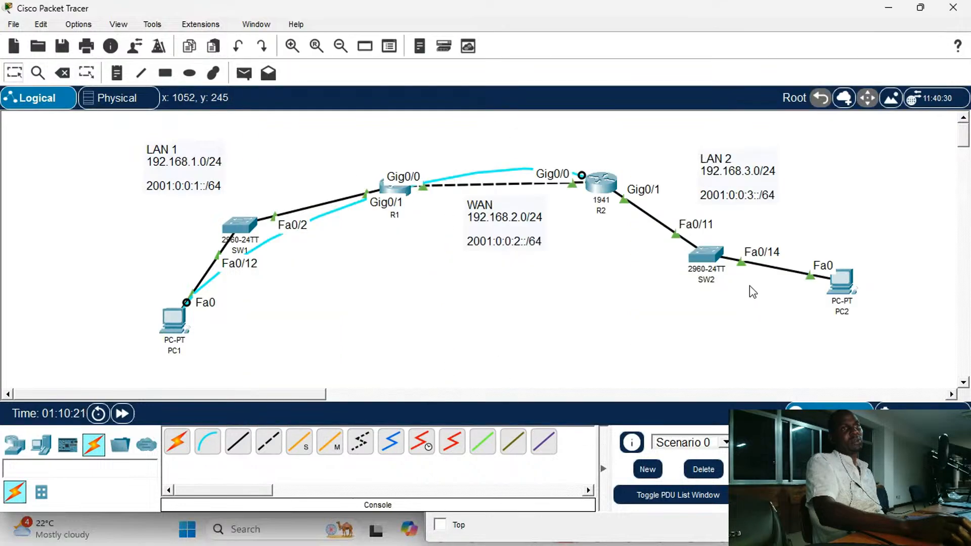
mouse_move(715, 260)
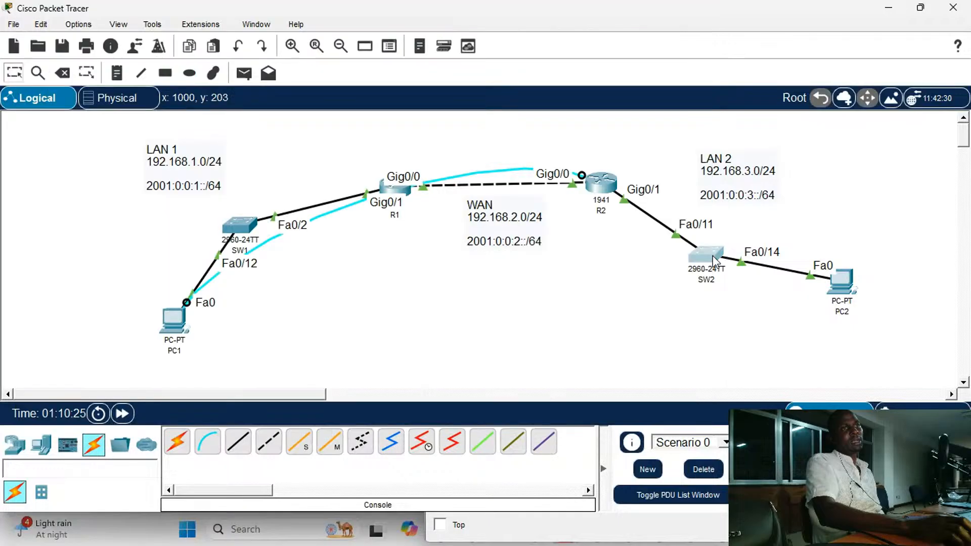
click(715, 260)
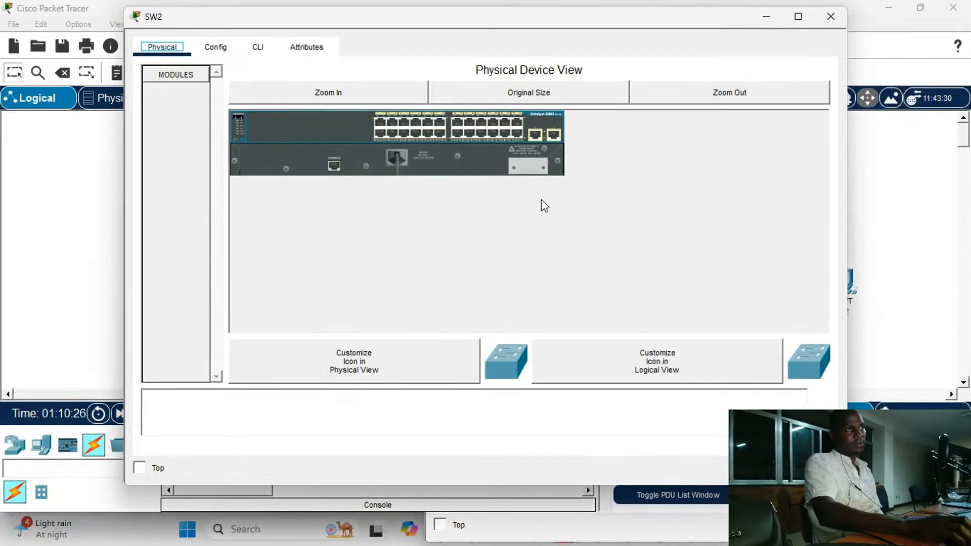
click(260, 48)
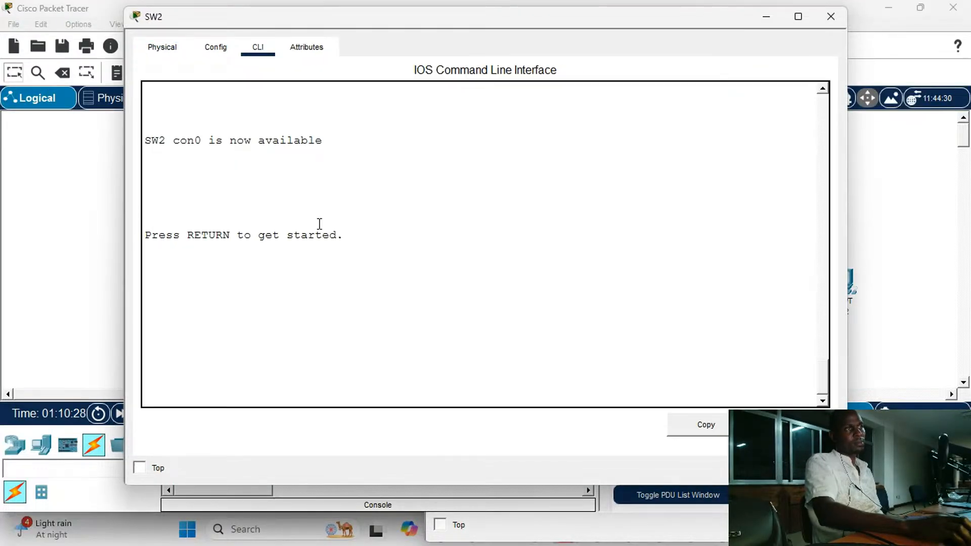
key(Return)
scroll(321, 221, up, 1)
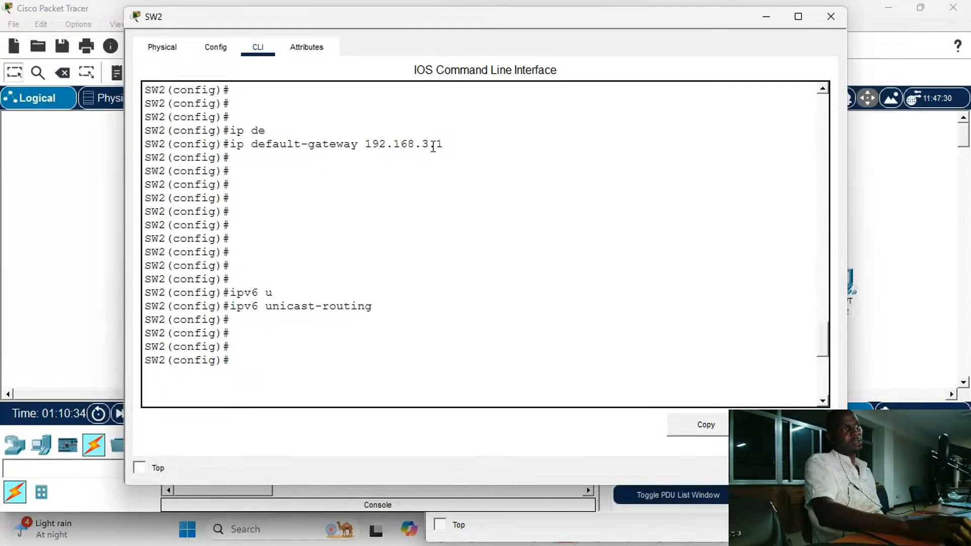
click(85, 222)
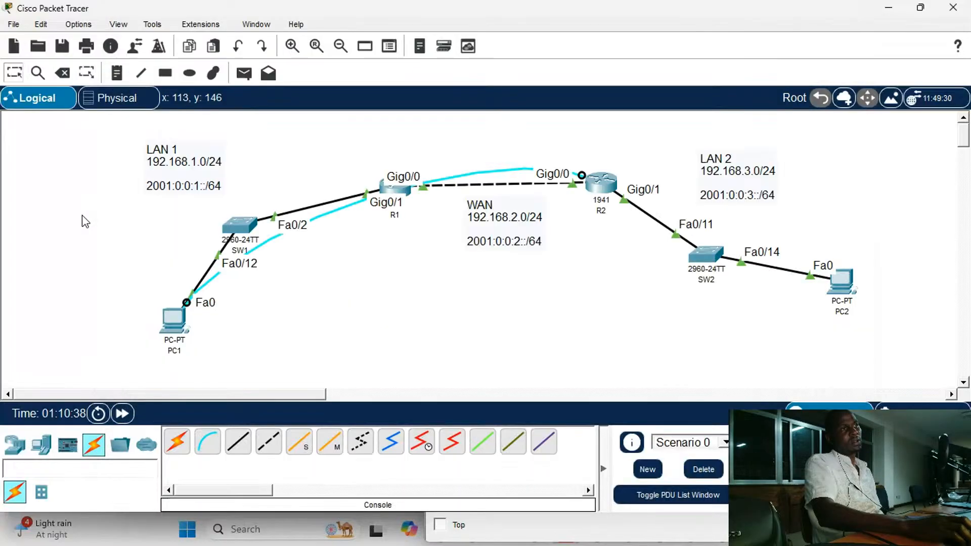
Repeat the ping to 192.168.1.2 from PC2's command prompt
click(841, 284)
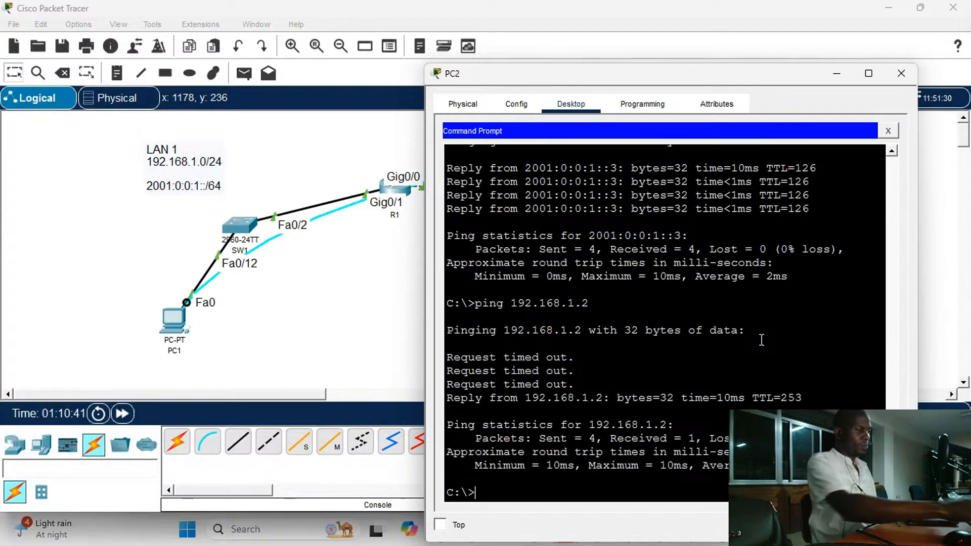
key(Up)
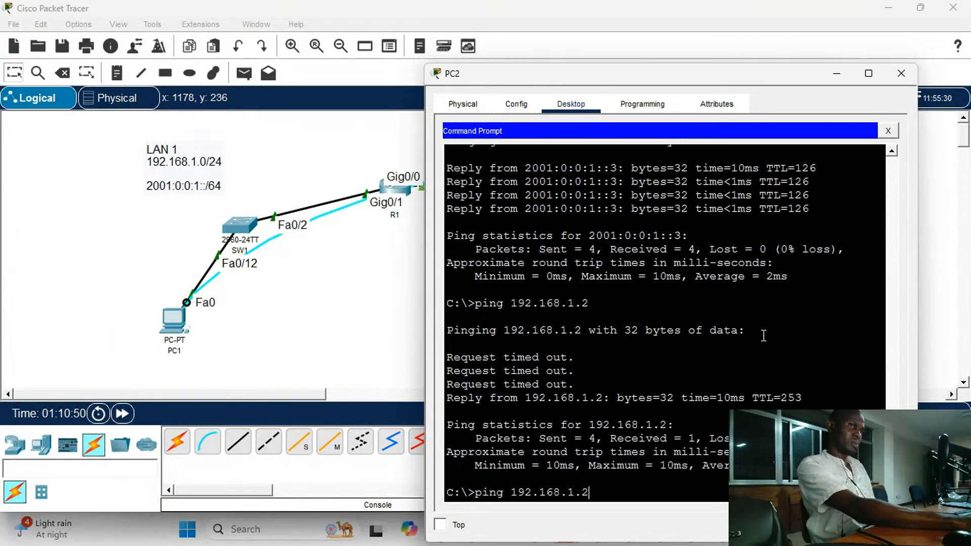
key(Return)
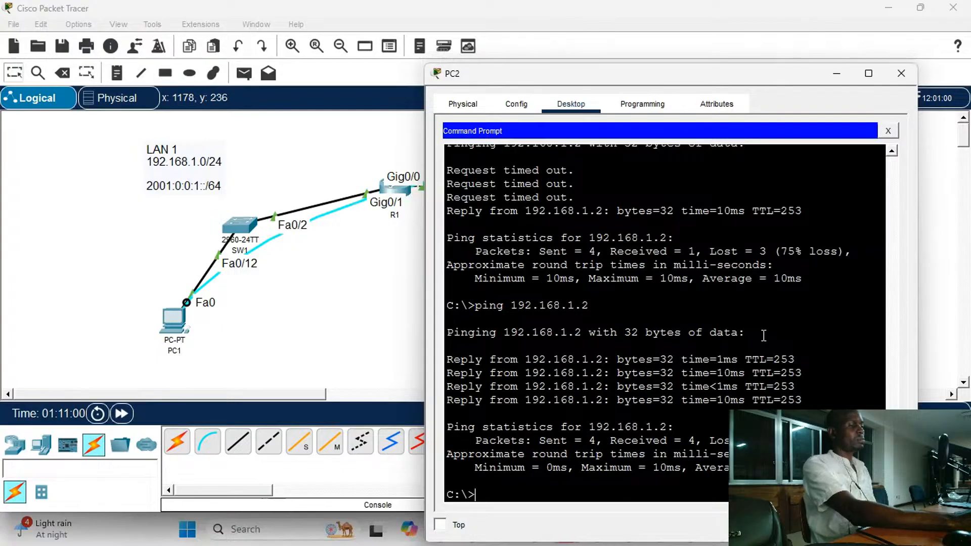
Leave configuration mode on R2 through PC1's terminal session and display R2's IPv4 routing table with show ip route
key(Return)
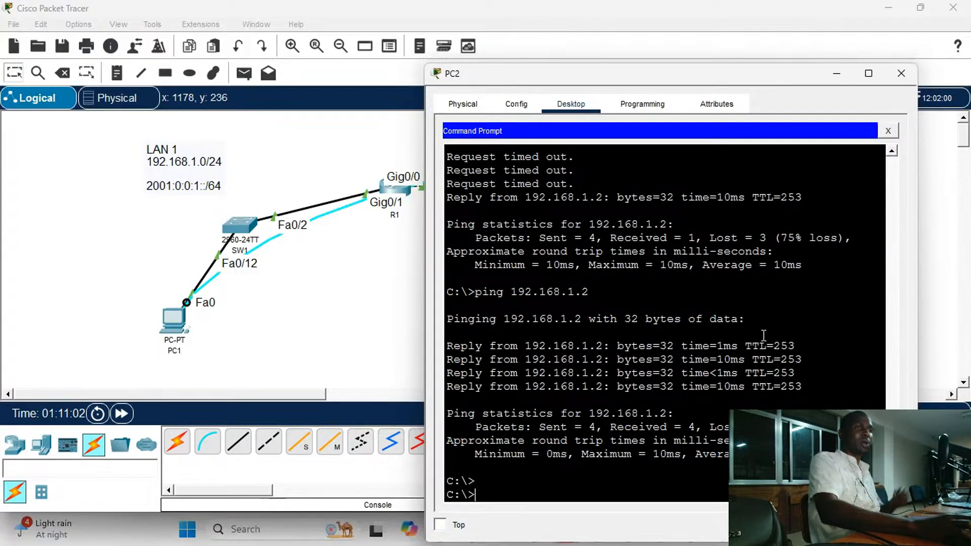
click(317, 299)
click(173, 324)
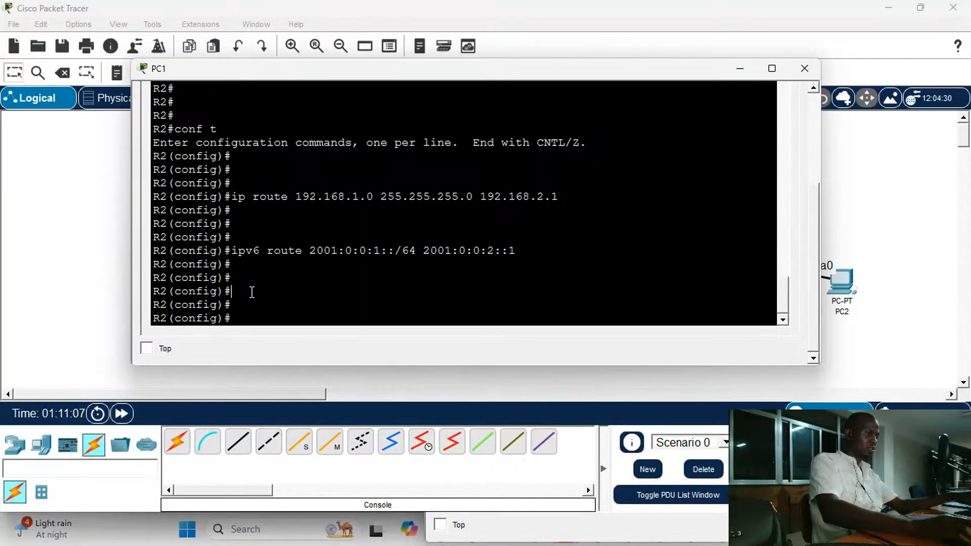
key(ctrl+z)
key(Return)
key(Return)
key(Return)
key(Return)
key(Return)
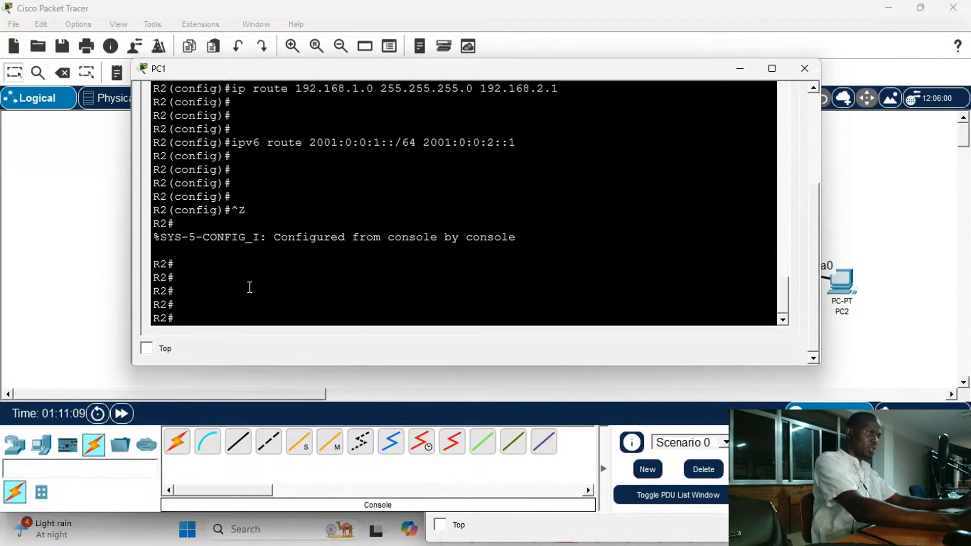
text(sh)
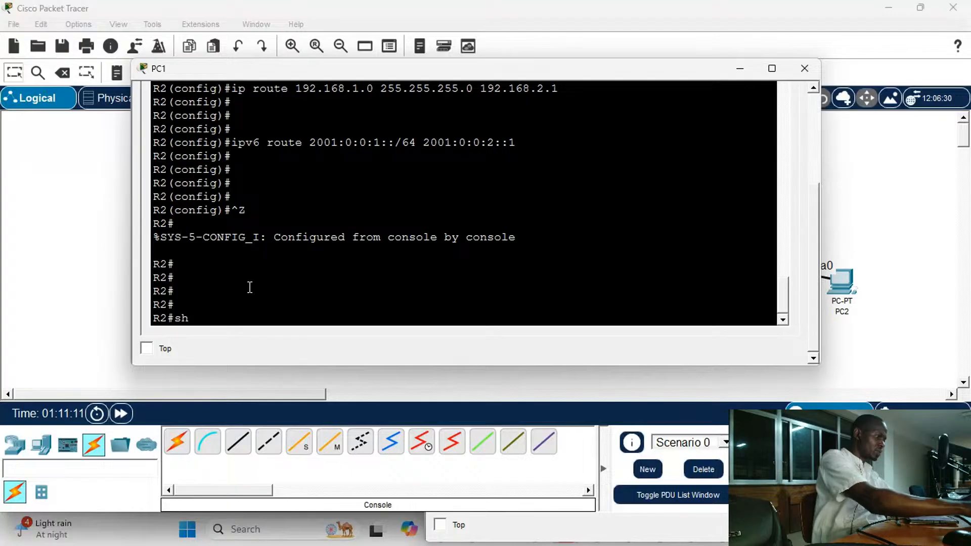
text(ow ip )
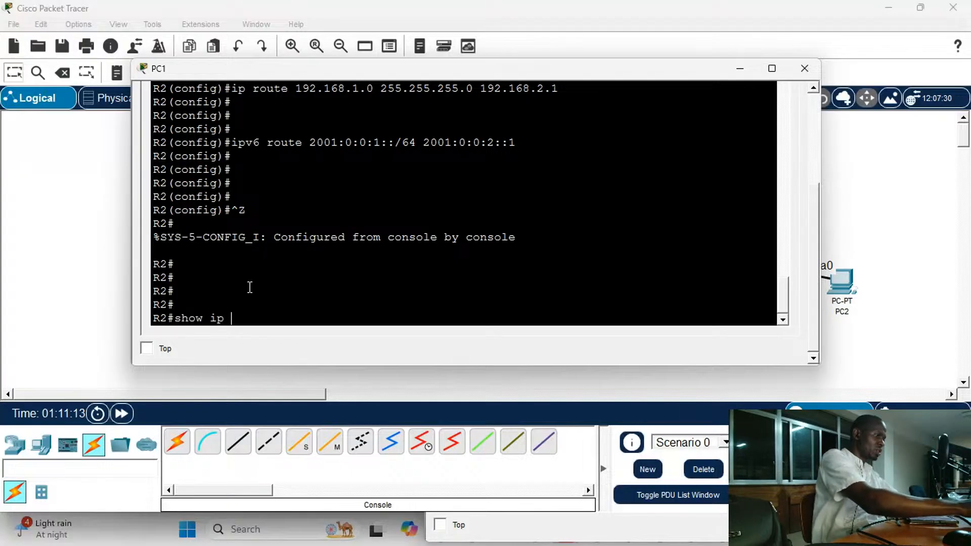
text(rout)
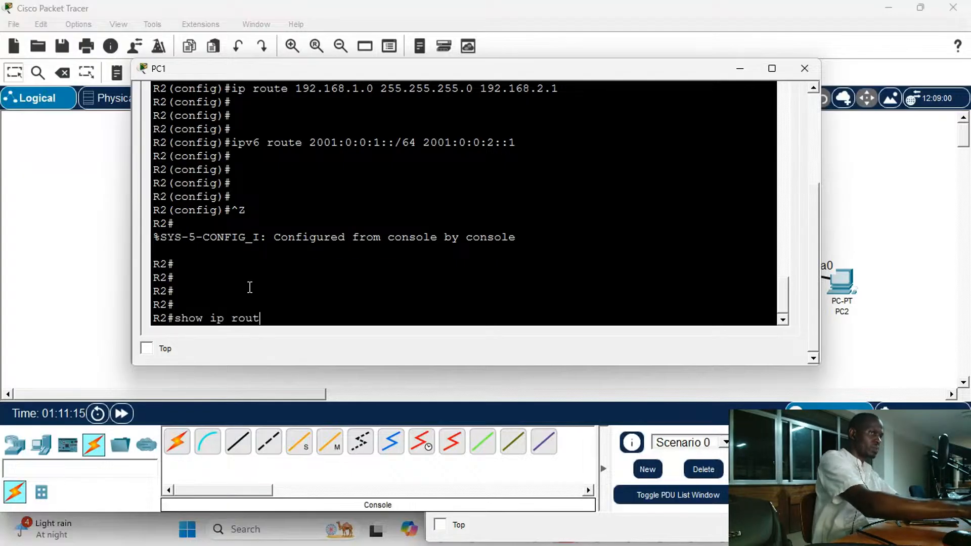
key(Return)
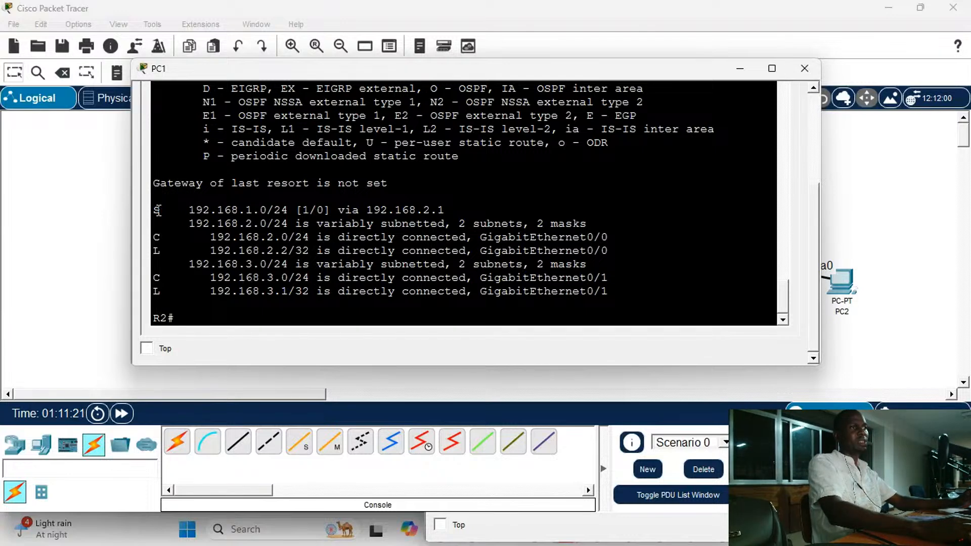
Examine the static route entry for 192.168.1.0/24 and its next-hop address in R2's routing table
drag(158, 210, 452, 208)
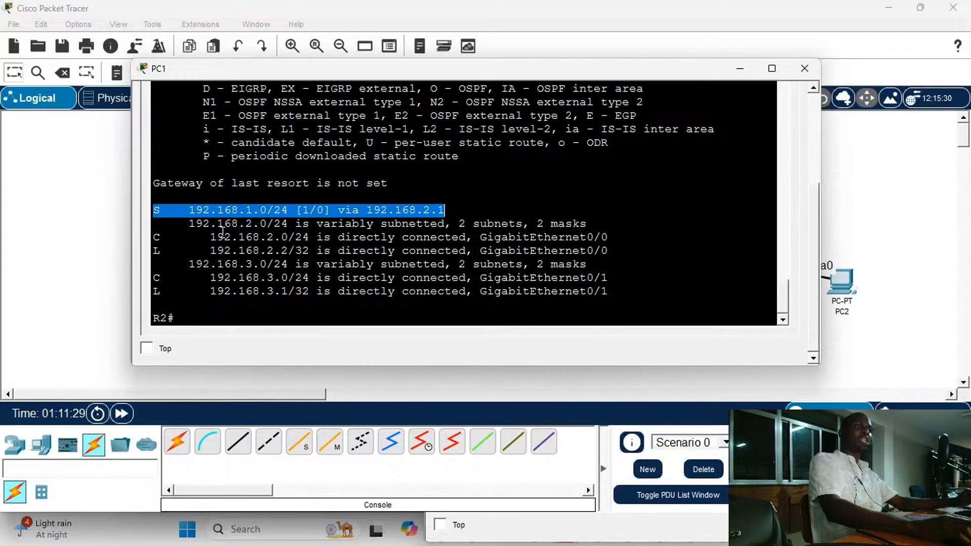
click(262, 215)
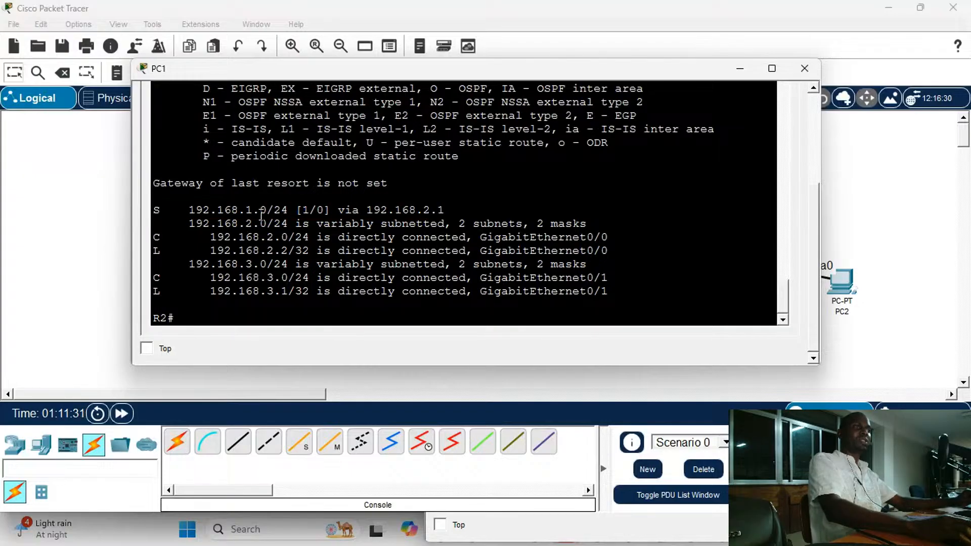
drag(266, 210, 193, 216)
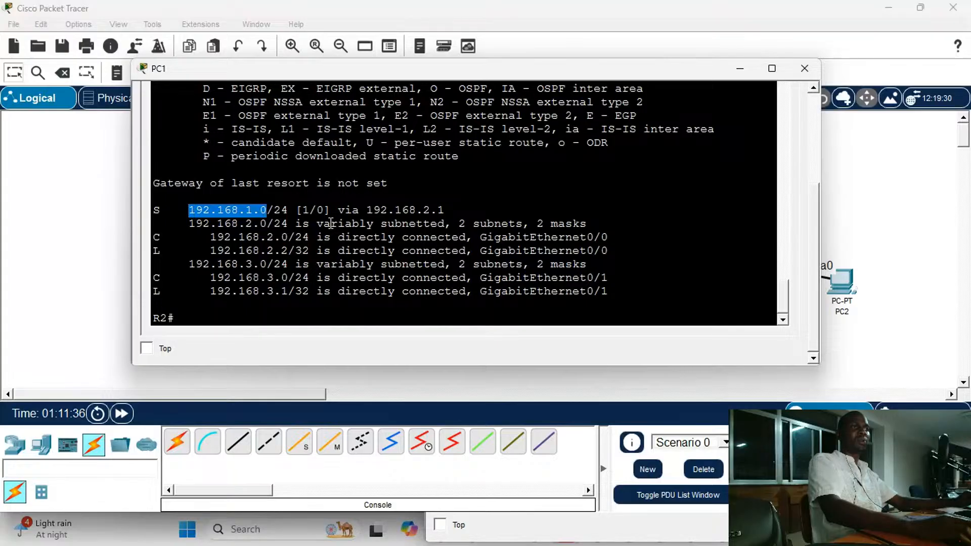
drag(366, 210, 450, 213)
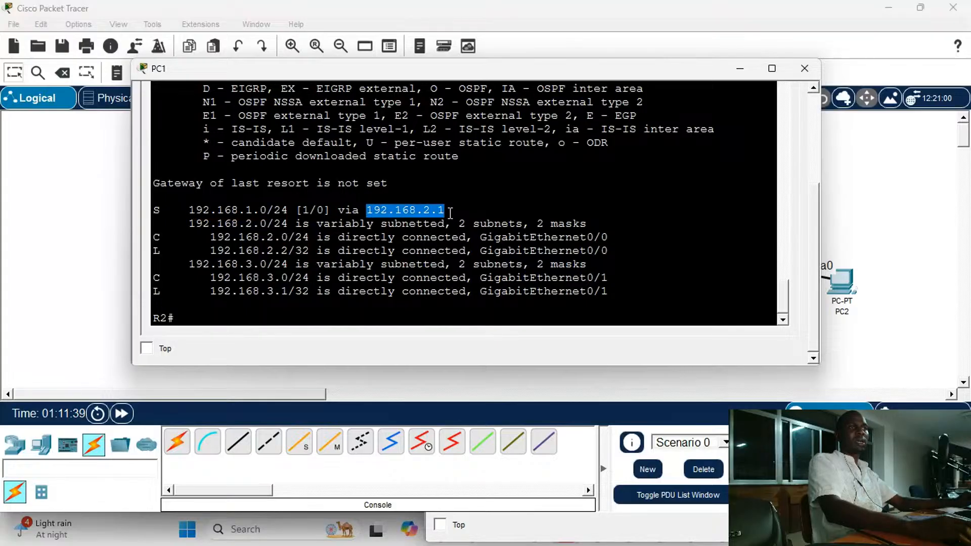
click(382, 212)
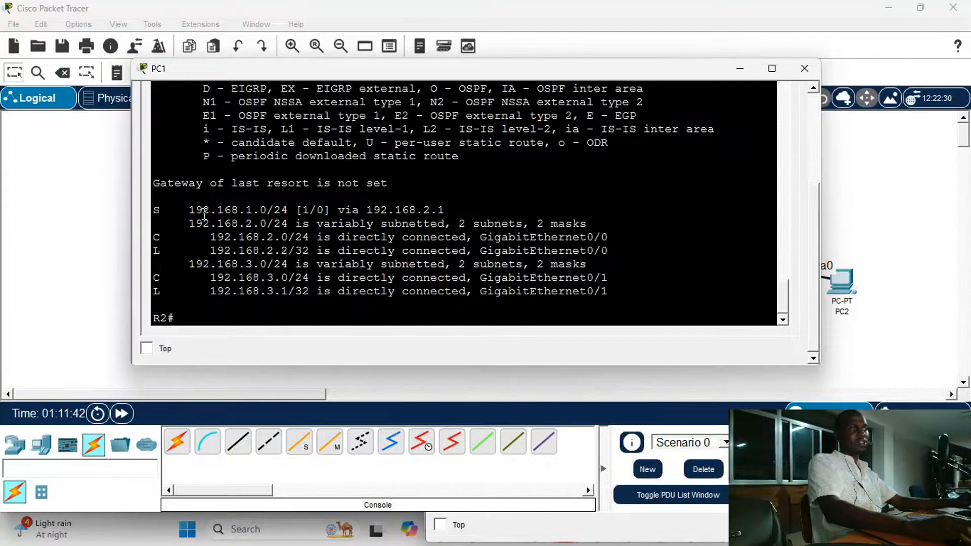
drag(189, 210, 260, 211)
drag(361, 206, 444, 210)
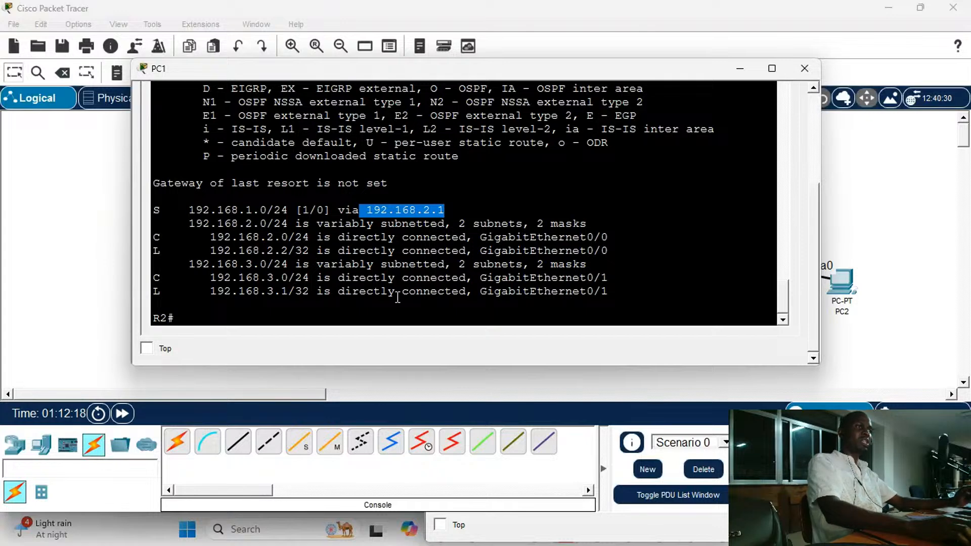
On R1, remove the IPv4 static route with no ip route 192.168.3.0 255.255.255.0 192.168.2.2
click(99, 250)
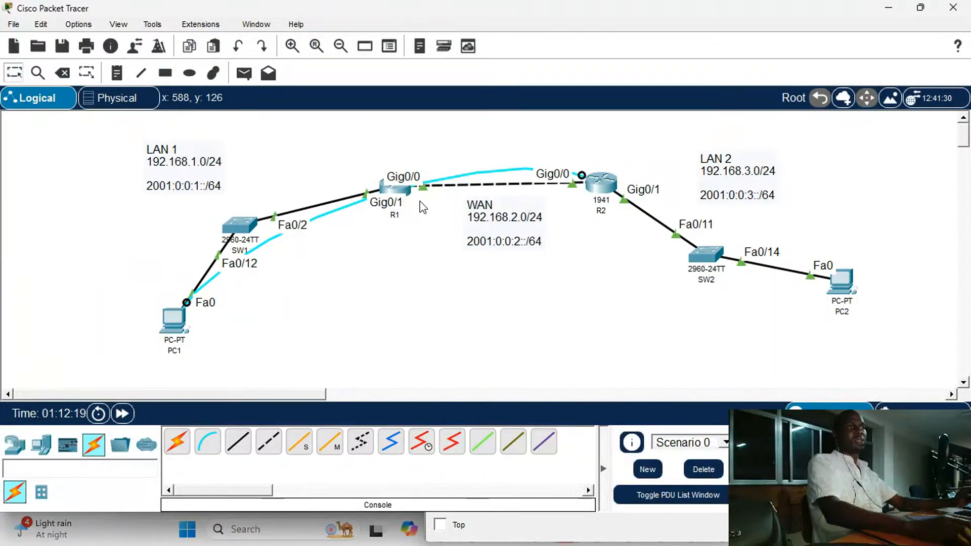
click(397, 188)
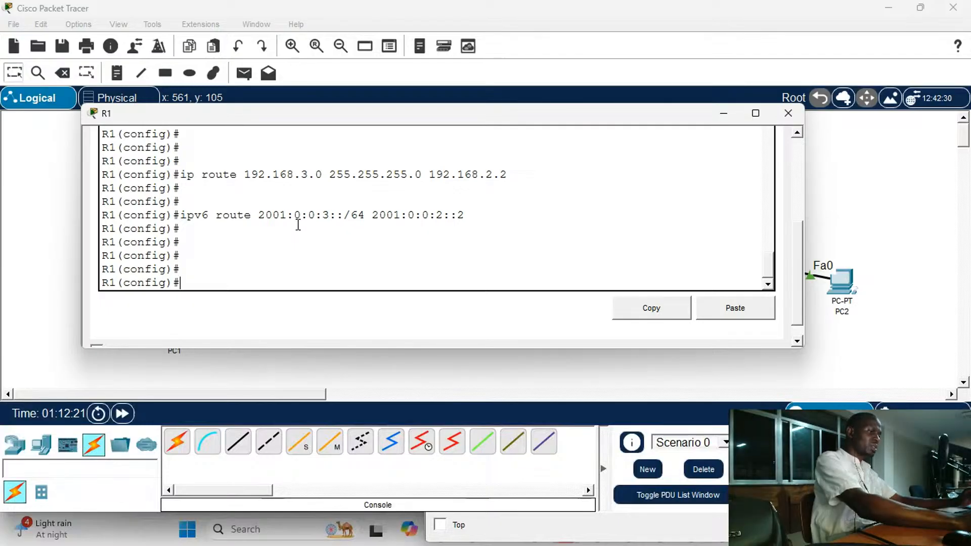
key(Up)
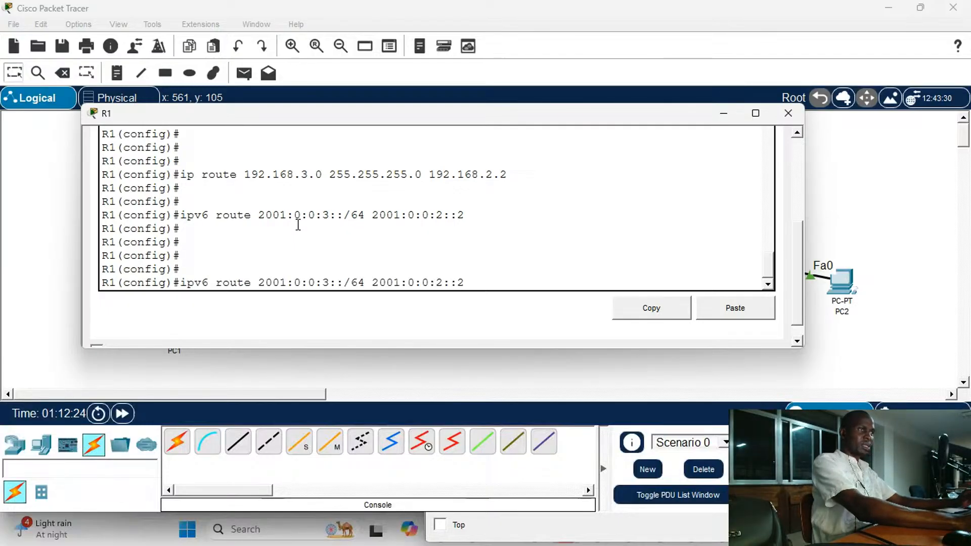
key(Up)
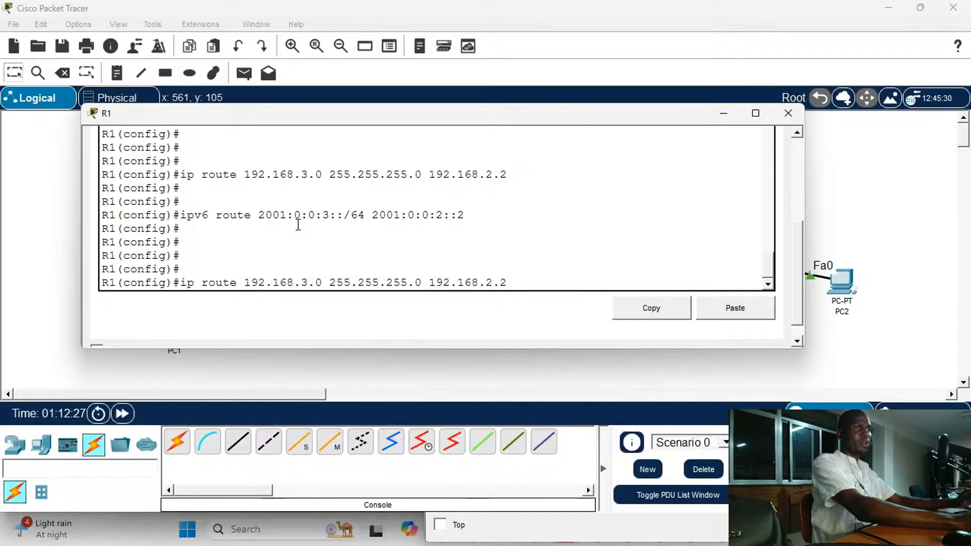
key(Left)
key(Left)
key(Left)
key(Left)
key(Left)
key(Left)
key(Left)
key(Left)
key(Left)
key(Left)
key(Left)
key(Left)
key(Left)
key(Left)
key(Left)
key(Left)
key(Left)
key(Left)
key(Left)
key(Left)
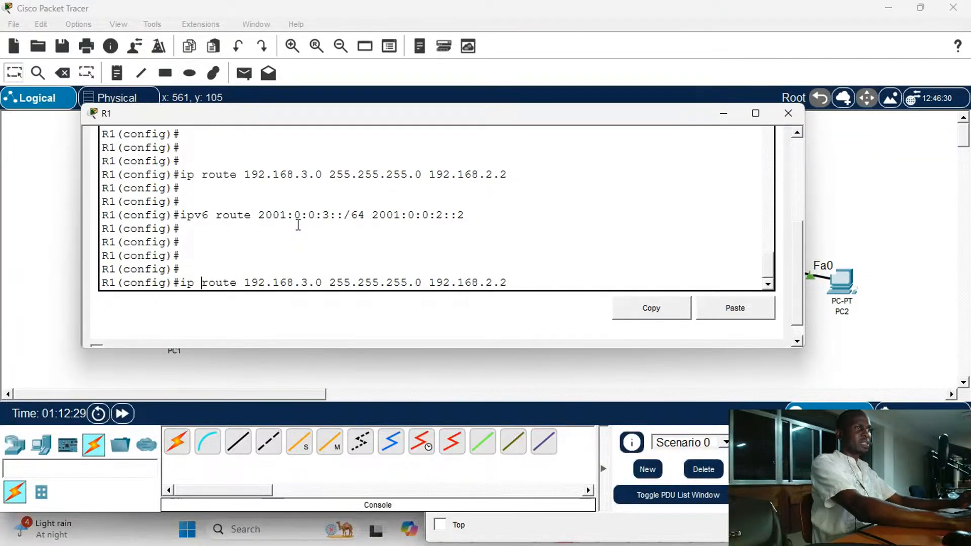
key(Left)
key(Left)
key(Left)
key(Left)
key(Left)
key(Left)
key(Left)
key(Left)
text(no)
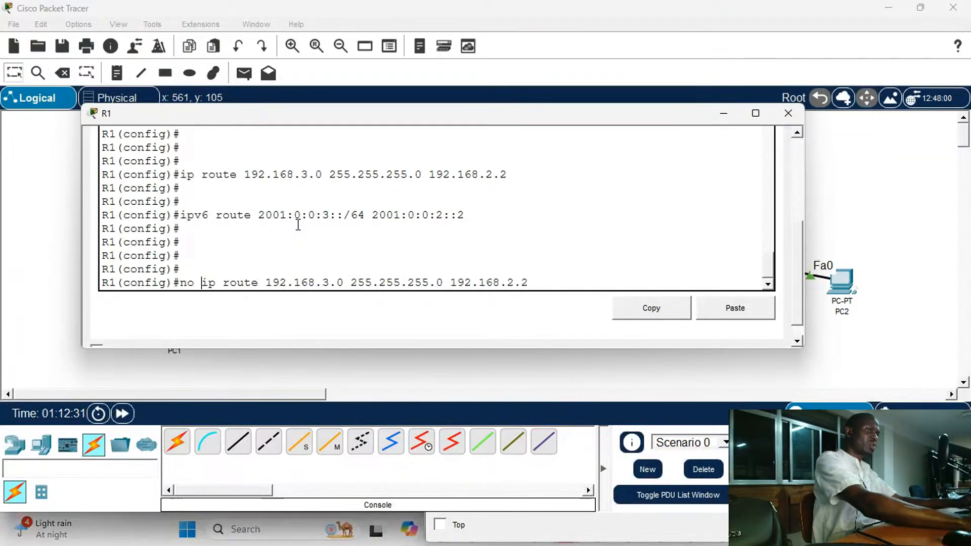
key(Return)
Remove R1's IPv6 static route with no ipv6 route 2001:0:0:3::/64 2001:0:0:2::2, and return to the topology
key(Up)
key(Up)
key(Left)
key(Left)
key(Left)
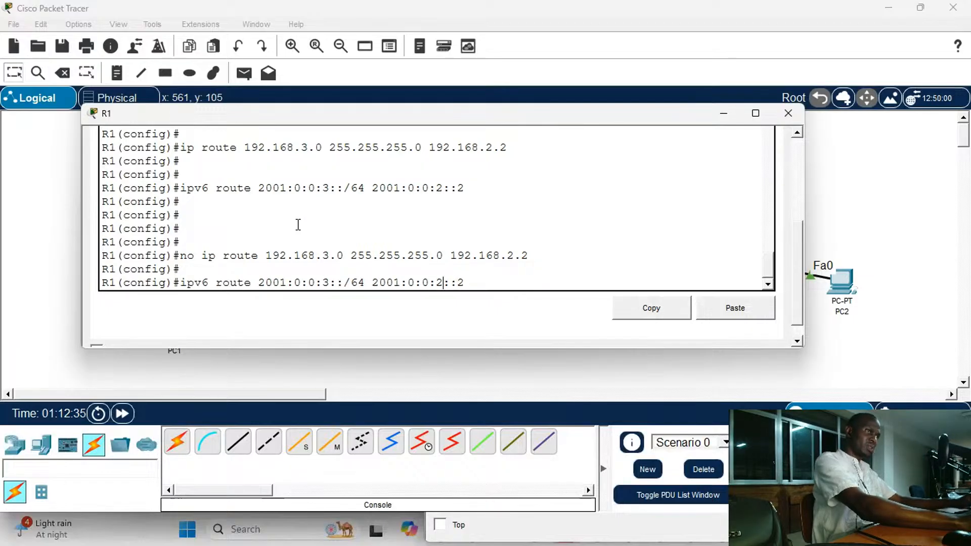
key(Left)
key(Left)
key(Left)
key(Left)
key(Left)
key(Left)
key(Left)
key(Left)
key(Left)
key(Left)
key(Left)
key(Left)
key(Left)
key(Left)
key(Left)
key(Left)
key(Left)
key(Left)
key(Left)
key(Left)
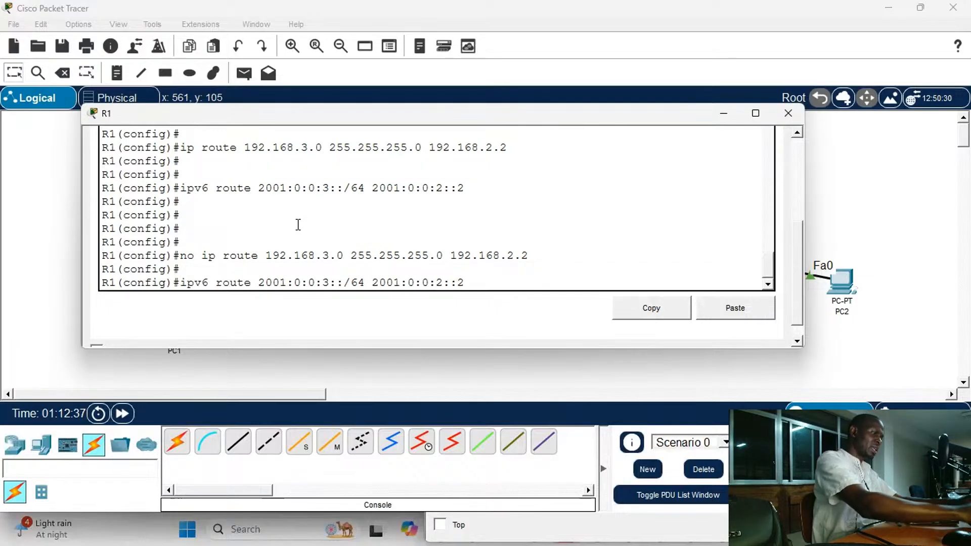
text(no)
key(Return)
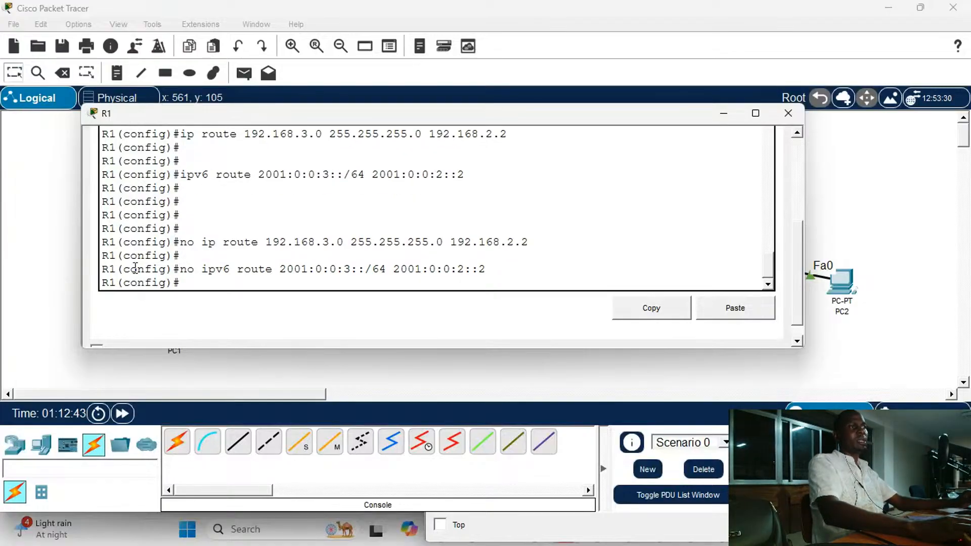
click(62, 245)
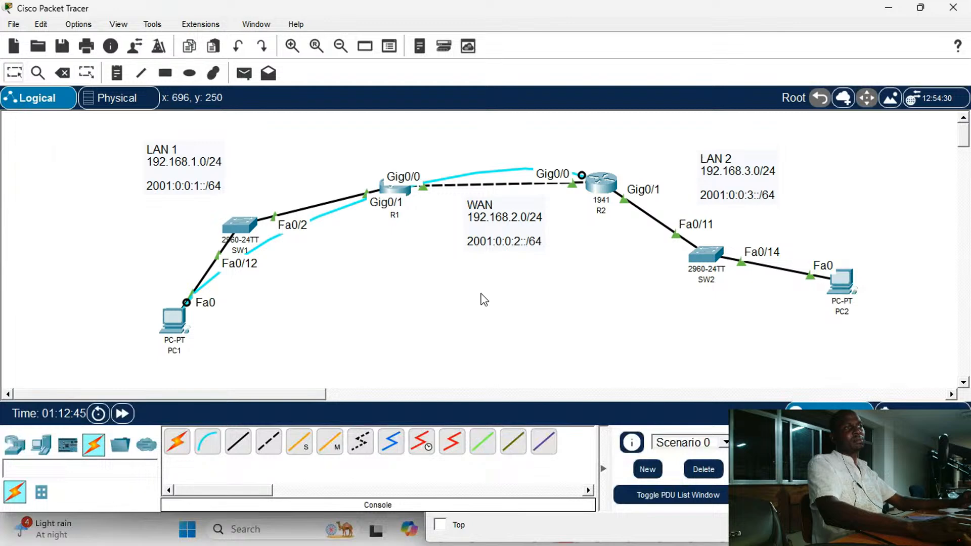
From PC1's terminal, enter R2's global configuration mode and run no ip route 192.168.1.0 255.255.255.0 192.168.2.1
click(177, 326)
click(299, 281)
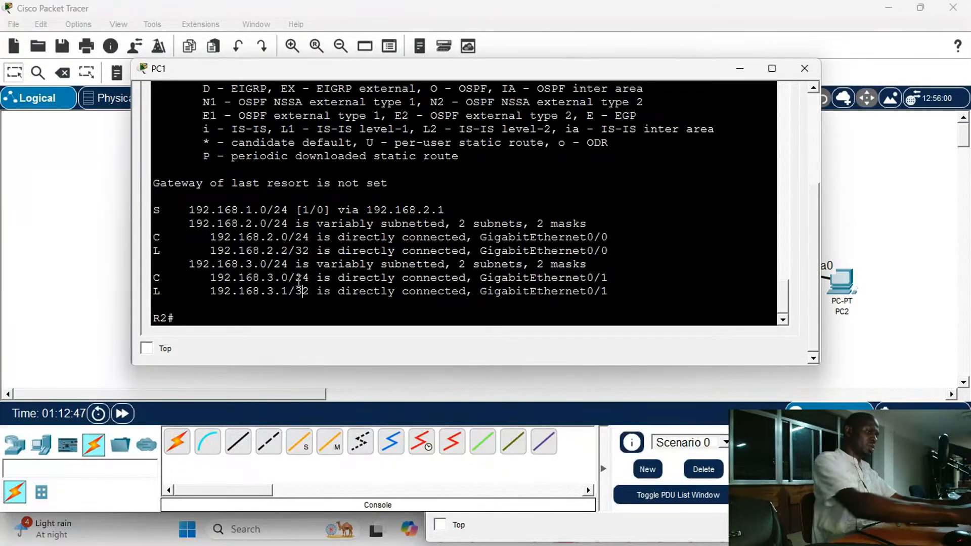
key(Return)
key(Return)
key(Up)
key(Up)
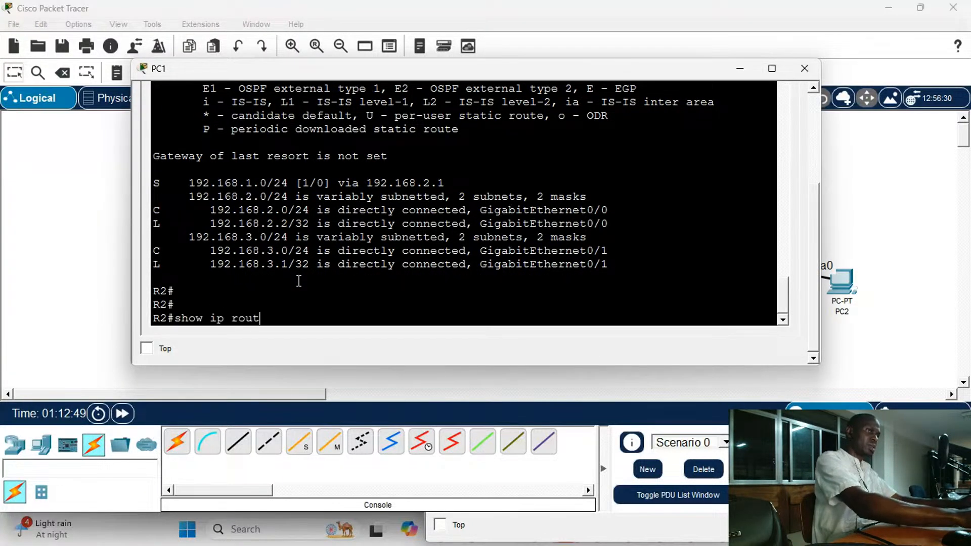
key(Return)
key(Return)
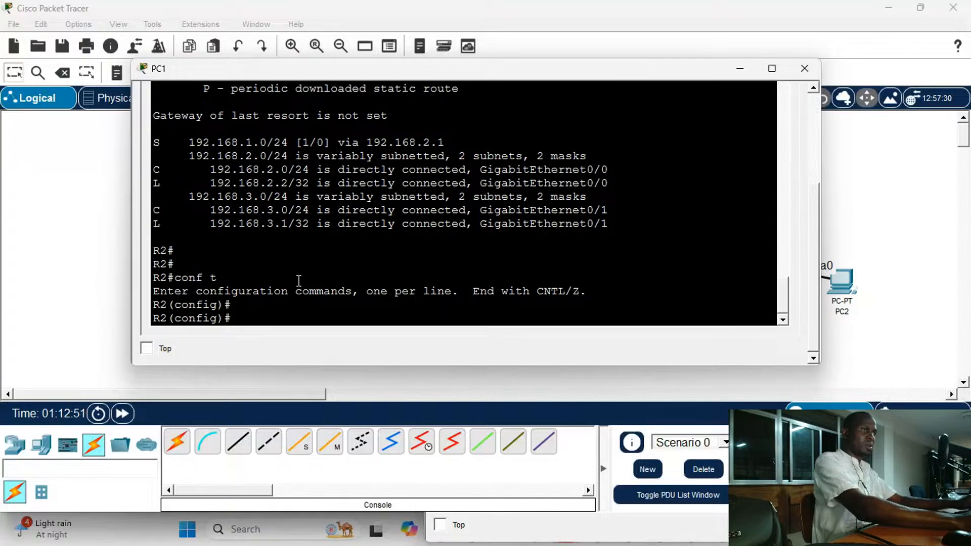
text(ipv6 route 2001:0:0:1::/64 2001:0:0:2::1)
key(Up)
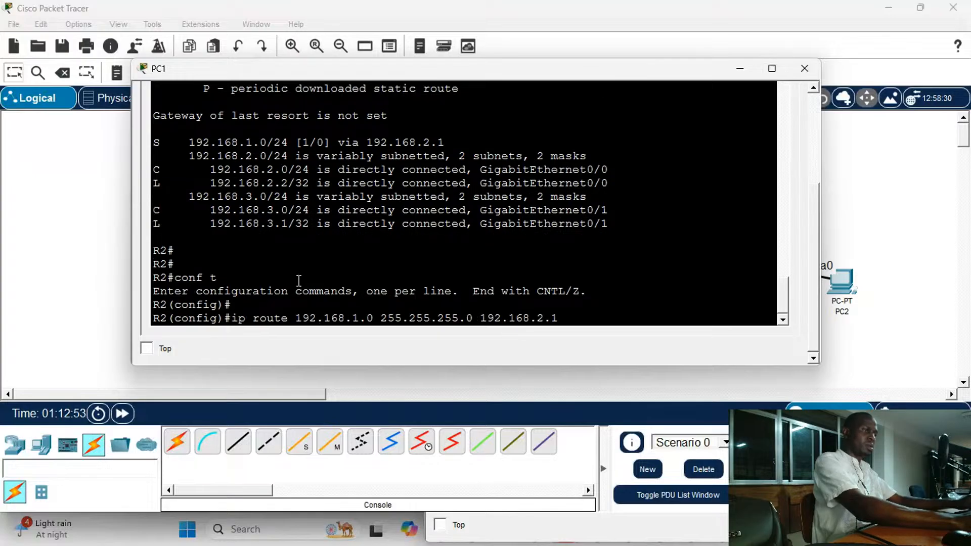
key(Left)
key(Left)
key(Left)
key(Left)
key(Left)
key(Left)
key(Left)
key(Left)
key(Left)
key(Left)
key(Left)
key(Left)
key(Left)
key(Left)
key(Left)
key(Left)
key(Left)
key(Left)
key(Left)
key(Left)
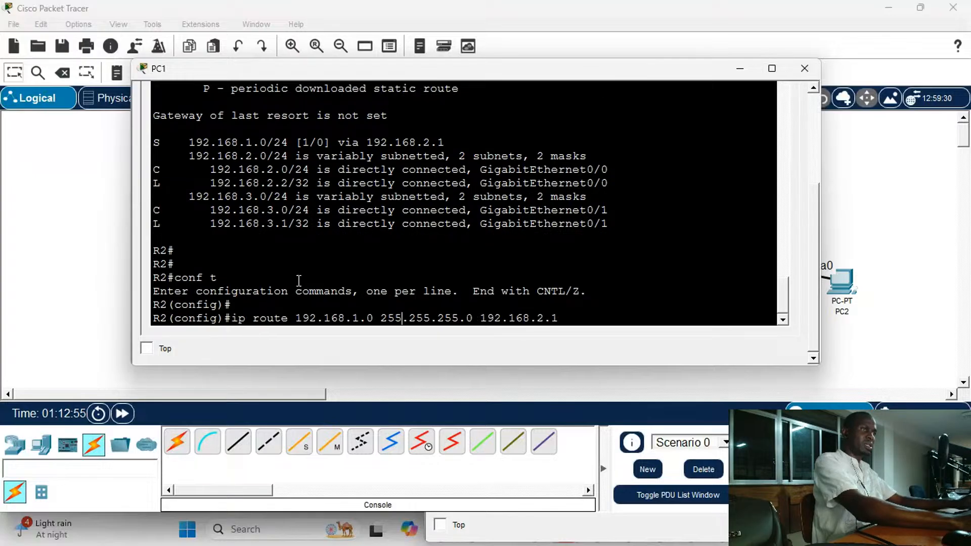
key(Left)
key(Left)
key(Left)
key(Left)
key(Left)
key(Left)
key(Left)
key(Left)
key(Left)
key(Left)
key(Left)
text(no)
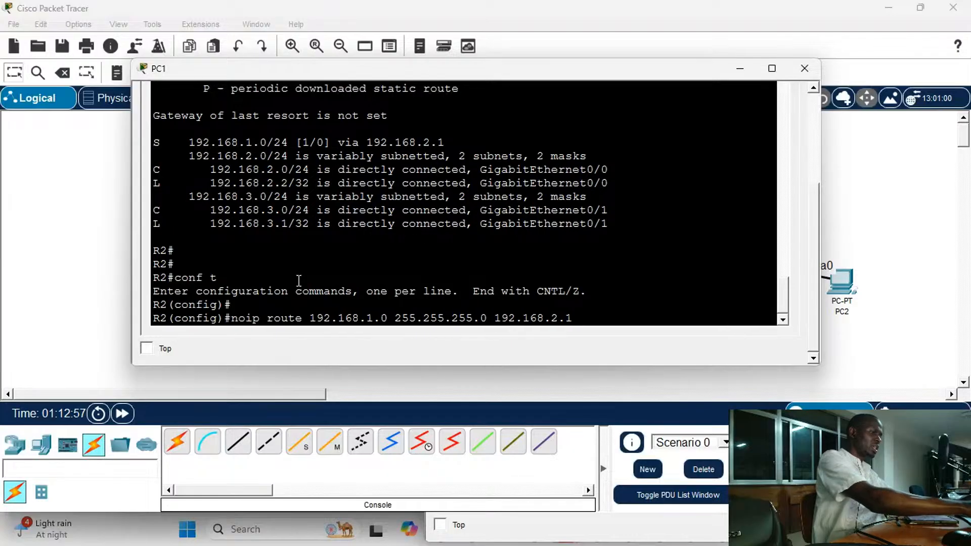
key(Return)
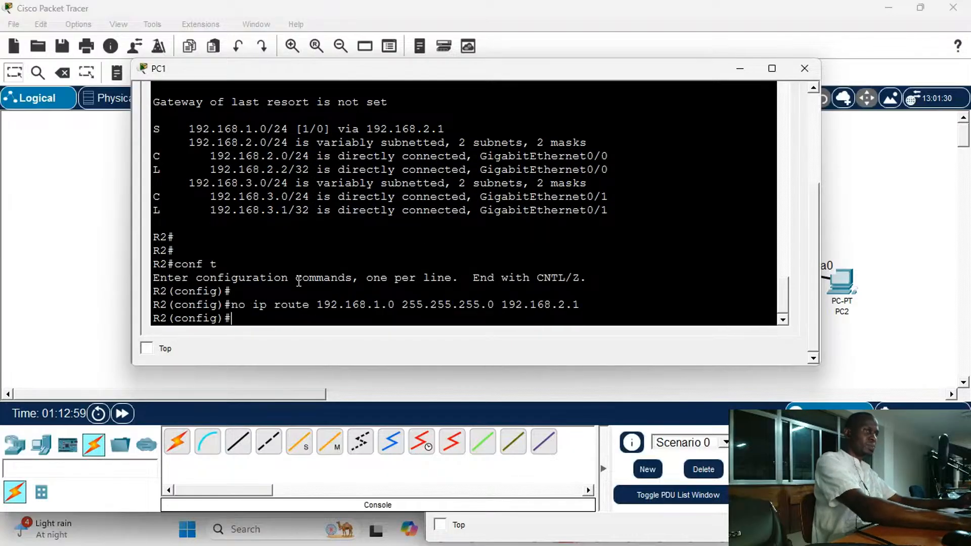
key(Return)
key(Return)
Remove R2's IPv6 static route with no ipv6 route 2001:0:0:1::/64 2001:0:0:2::1
key(Up)
key(Up)
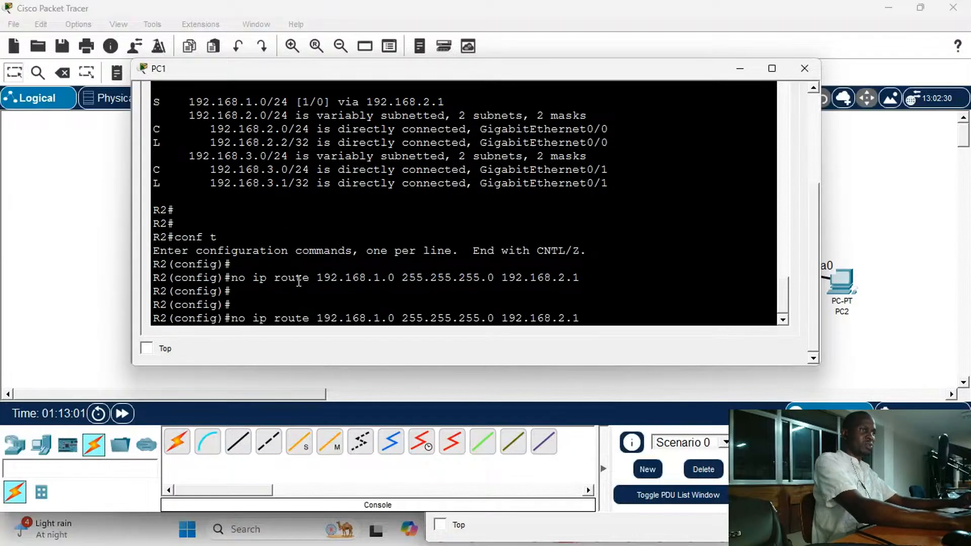
key(Left)
key(Left)
key(Left)
key(Left)
key(Left)
key(Left)
key(Left)
key(Left)
key(Left)
key(Left)
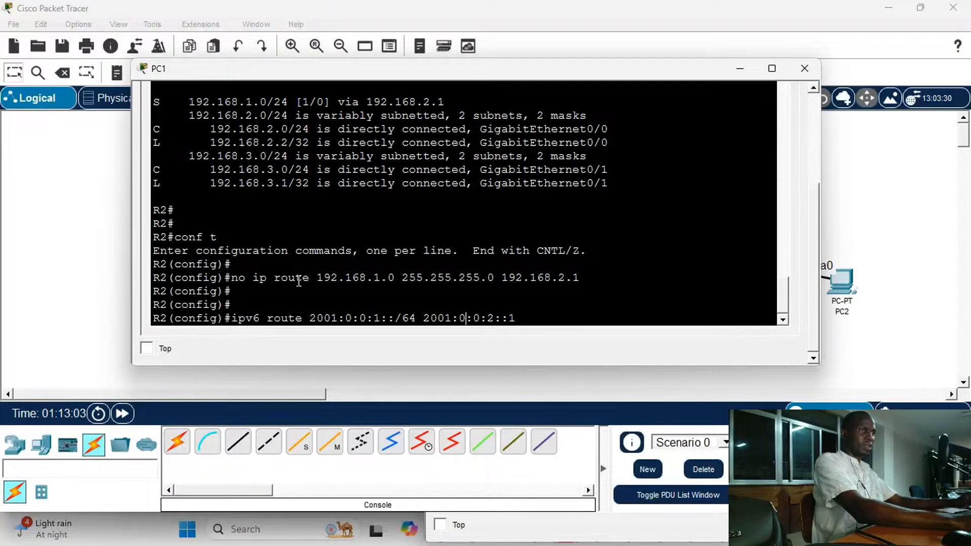
key(Left)
key(Left)
key(Left)
key(Left)
key(Left)
key(Left)
key(Left)
key(Left)
key(Left)
key(Left)
key(Left)
key(Left)
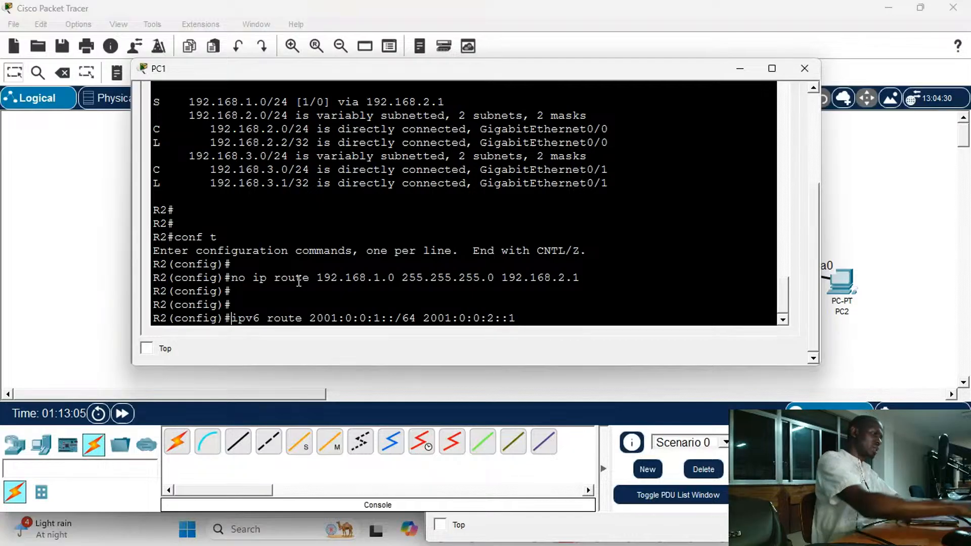
text(no)
key(Return)
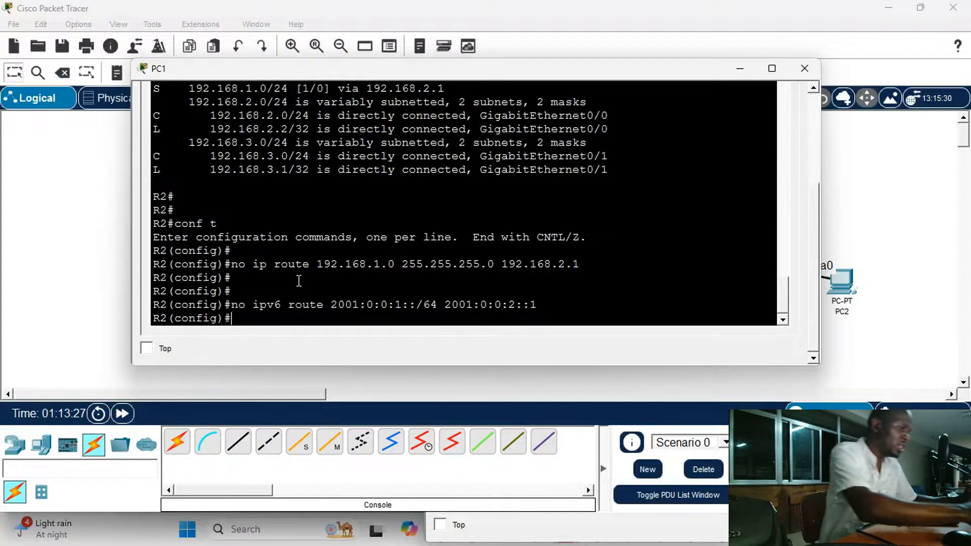
key(Return)
key(Return)
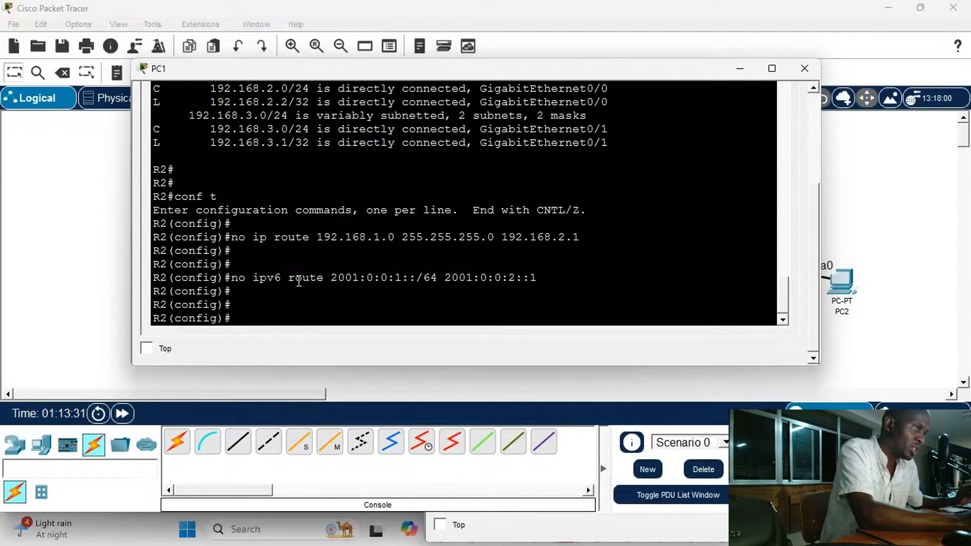
Add an IPv4 default route on R2 with ip route 0.0.0.0 0.0.0.0 192.168.2.1
key(Up)
key(Up)
key(Up)
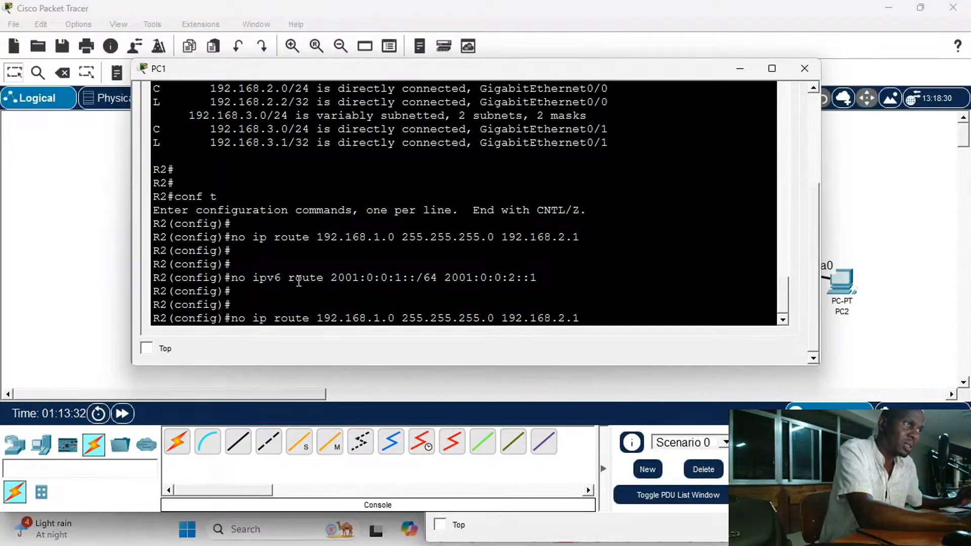
key(Up)
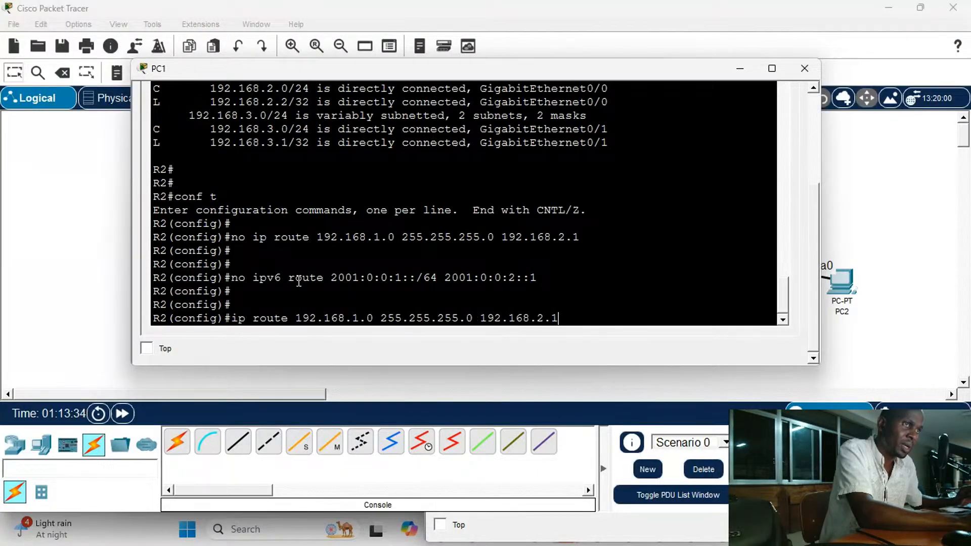
key(Left)
key(Left)
key(Left)
key(Left)
key(Left)
key(Left)
key(Left)
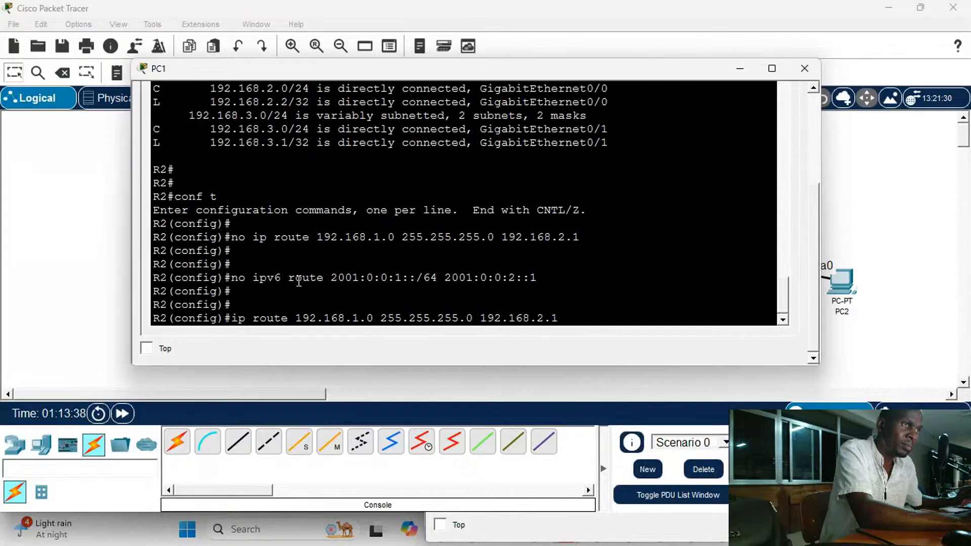
key(Left)
key(Left)
key(Left)
key(BackSpace)
key(BackSpace)
key(BackSpace)
key(BackSpace)
key(BackSpace)
key(BackSpace)
key(BackSpace)
key(BackSpace)
key(BackSpace)
key(BackSpace)
key(BackSpace)
key(BackSpace)
key(BackSpace)
key(BackSpace)
key(BackSpace)
key(BackSpace)
key(BackSpace)
key(BackSpace)
key(BackSpace)
key(BackSpace)
key(BackSpace)
key(BackSpace)
key(BackSpace)
key(BackSpace)
key(BackSpace)
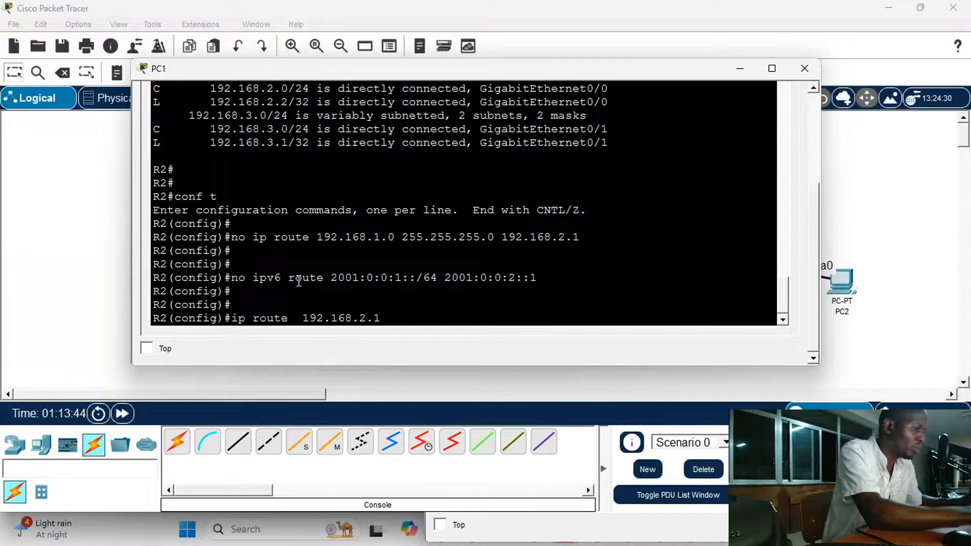
text(0.0.0.0)
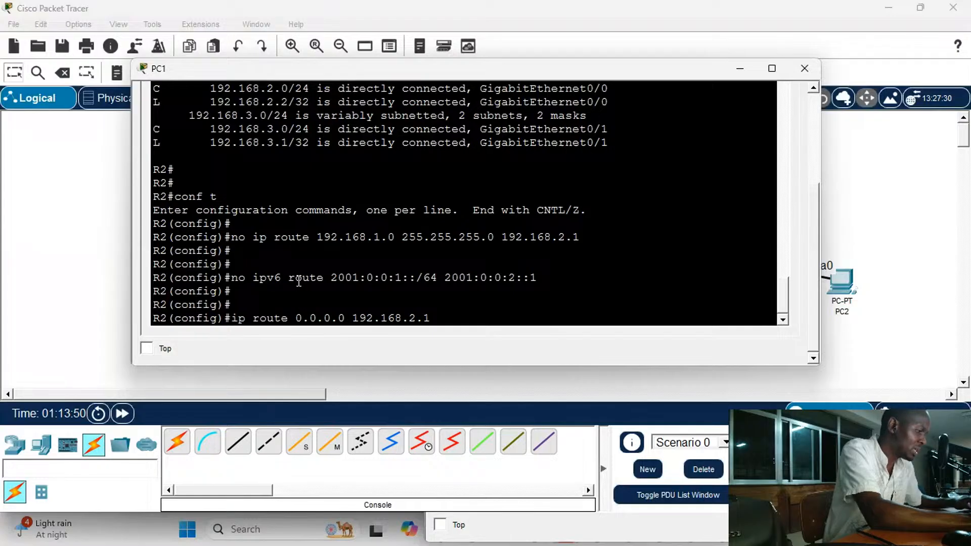
text( 0.0.)
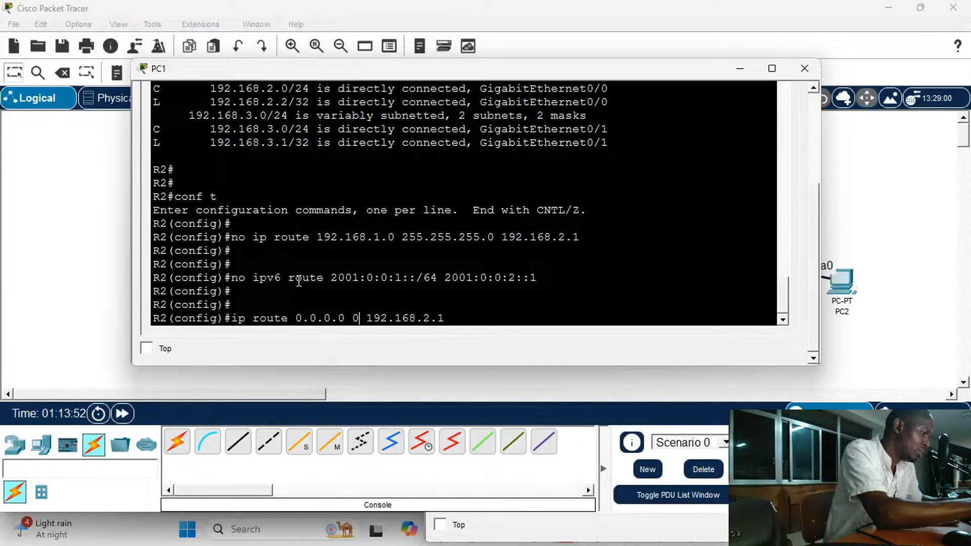
text(0.0)
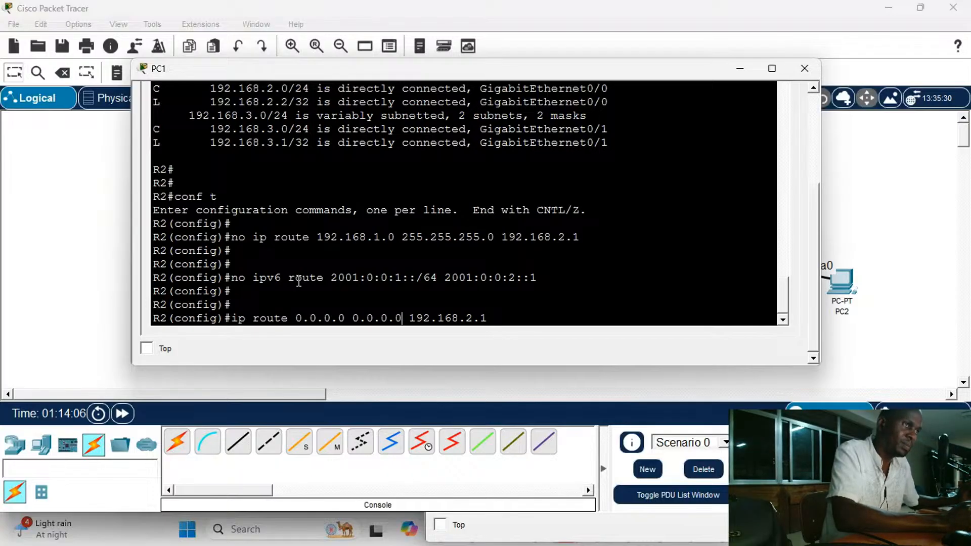
key(Return)
key(Return)
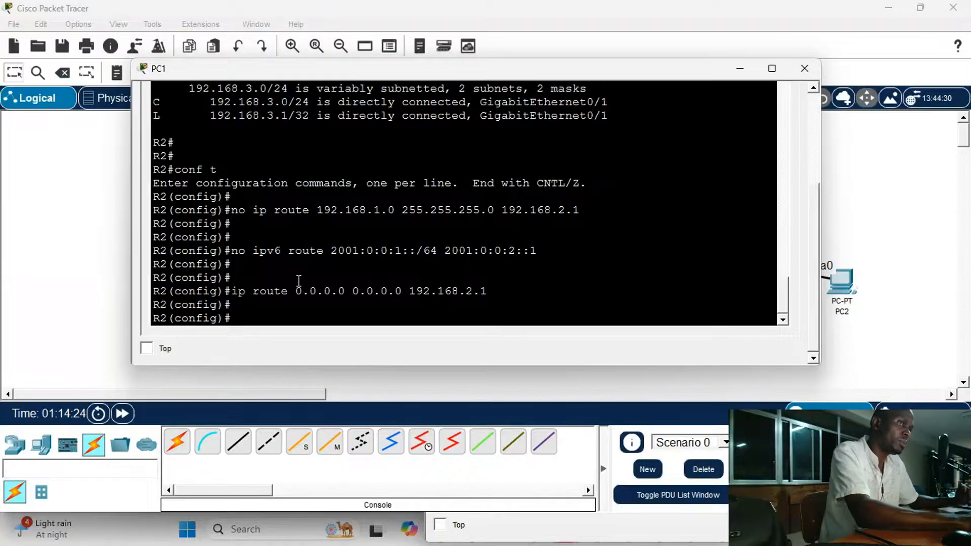
key(Return)
key(Return)
Try to run no ipv6 route ::/0 2001:0:0:2::1 on R2, adapted from the earlier IPv6 route removal command
key(Up)
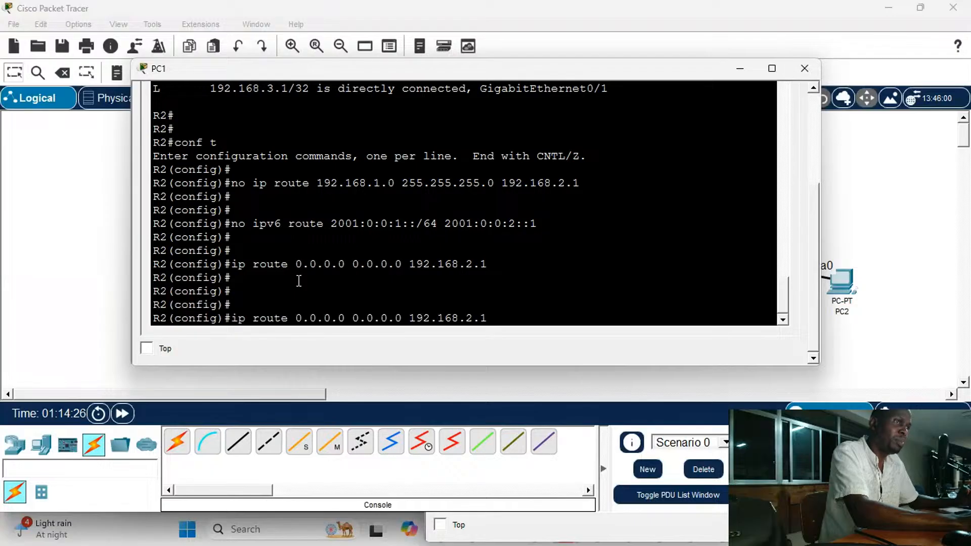
key(Up)
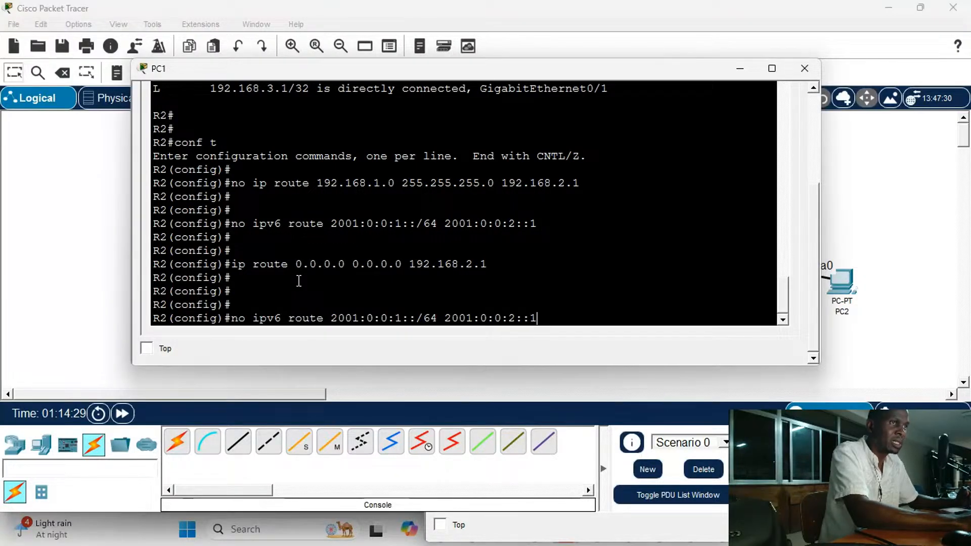
key(Left)
key(Left)
key(Left)
key(Left)
key(Left)
key(Left)
key(Left)
key(Left)
key(Left)
key(Left)
key(Left)
key(Left)
key(Left)
key(BackSpace)
key(BackSpace)
text(0)
key(Left)
key(Left)
key(Left)
key(Left)
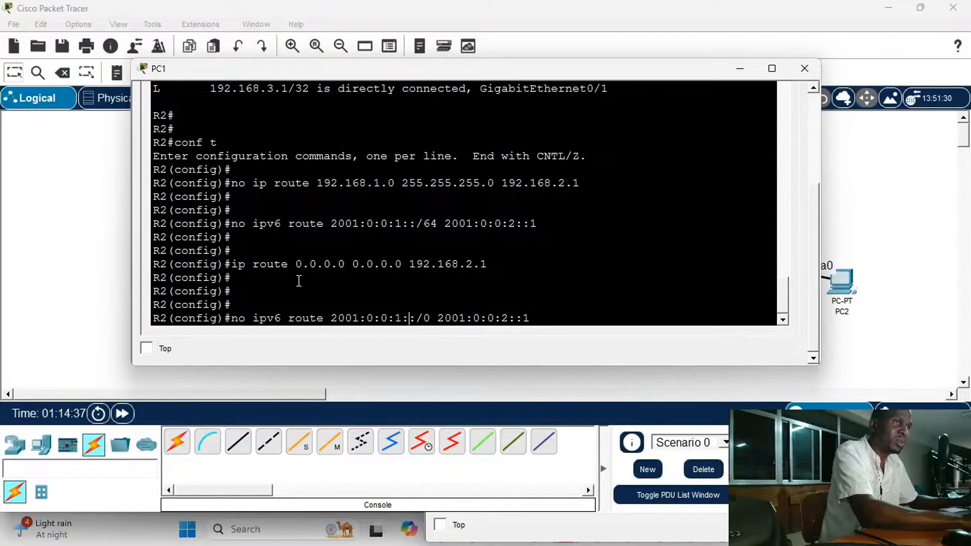
key(BackSpace)
key(BackSpace)
key(BackSpace)
key(BackSpace)
key(BackSpace)
key(BackSpace)
key(BackSpace)
key(BackSpace)
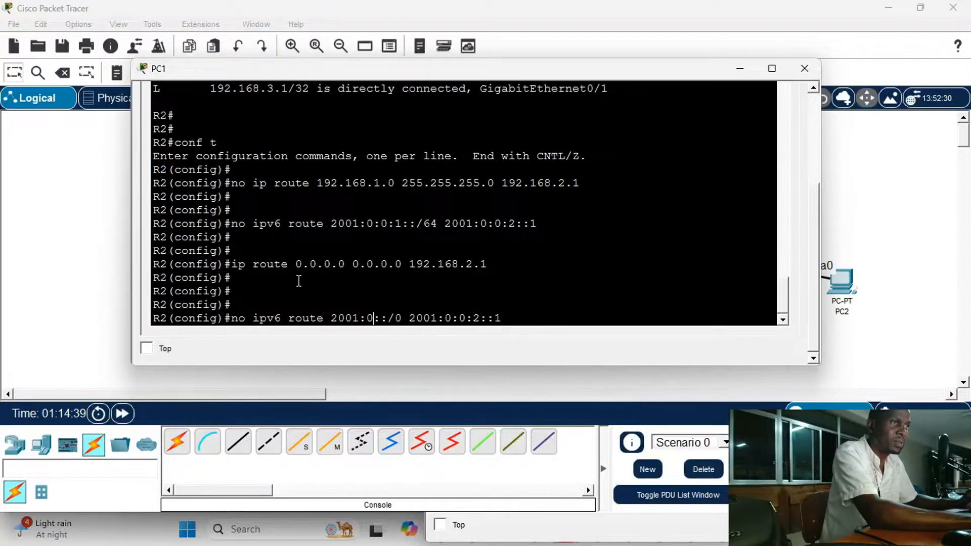
key(BackSpace)
key(BackSpace)
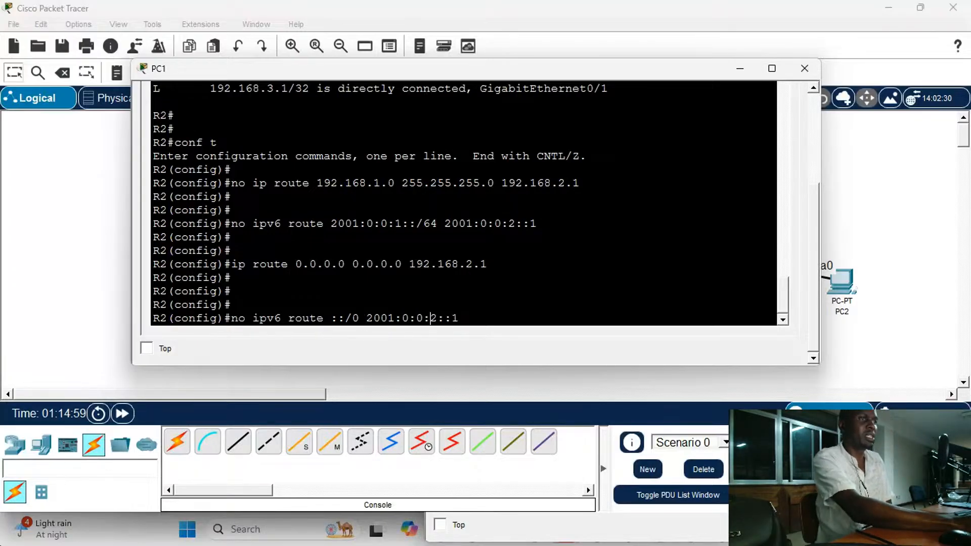
key(Return)
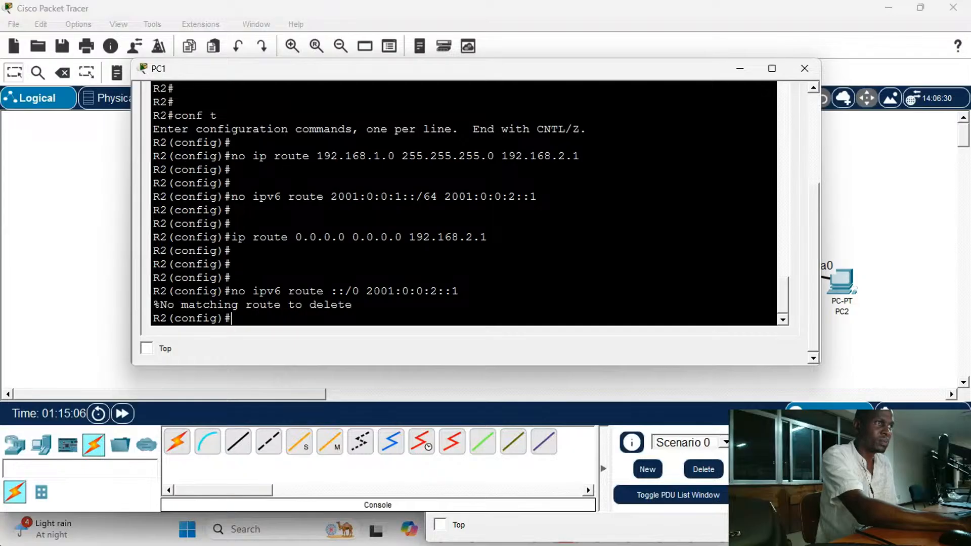
Add an IPv6 default route on R2 with ipv6 route ::/0 2001:0:0:2::1
key(Up)
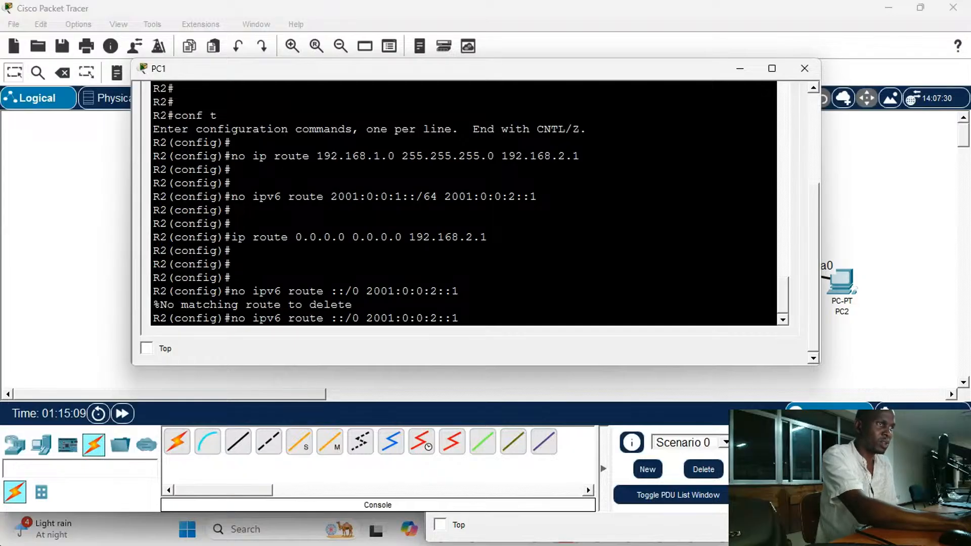
key(Left)
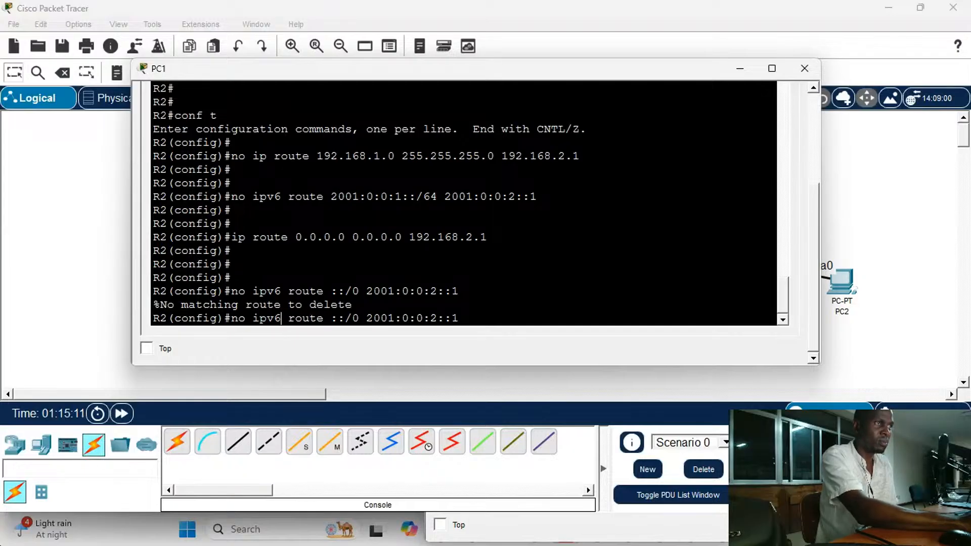
key(Left)
key(Left)
key(BackSpace)
key(BackSpace)
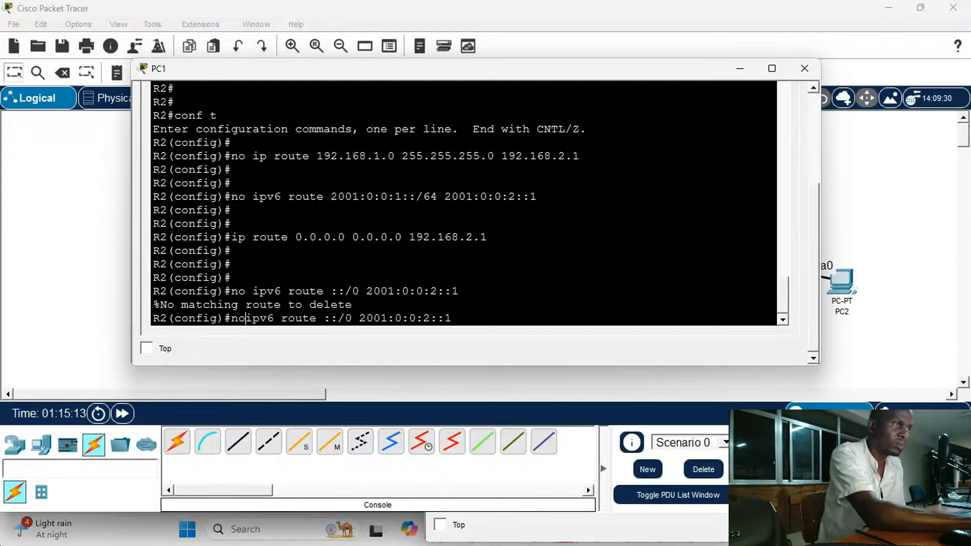
key(BackSpace)
key(Return)
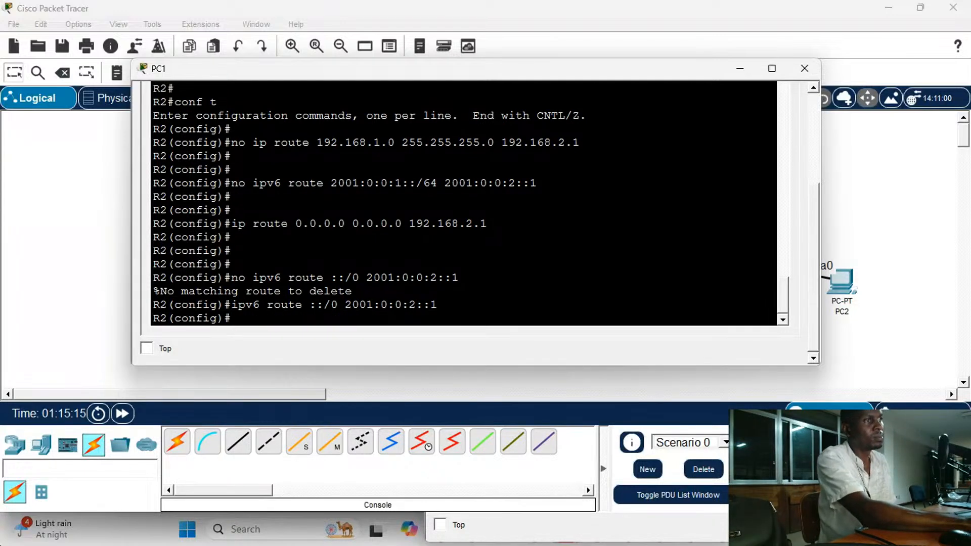
key(Return)
key(Return)
key(Return)
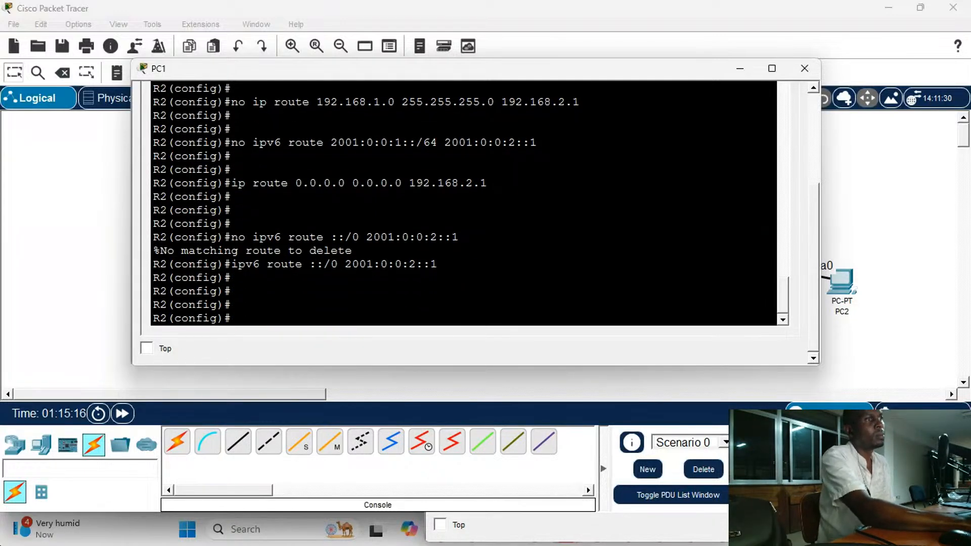
key(Return)
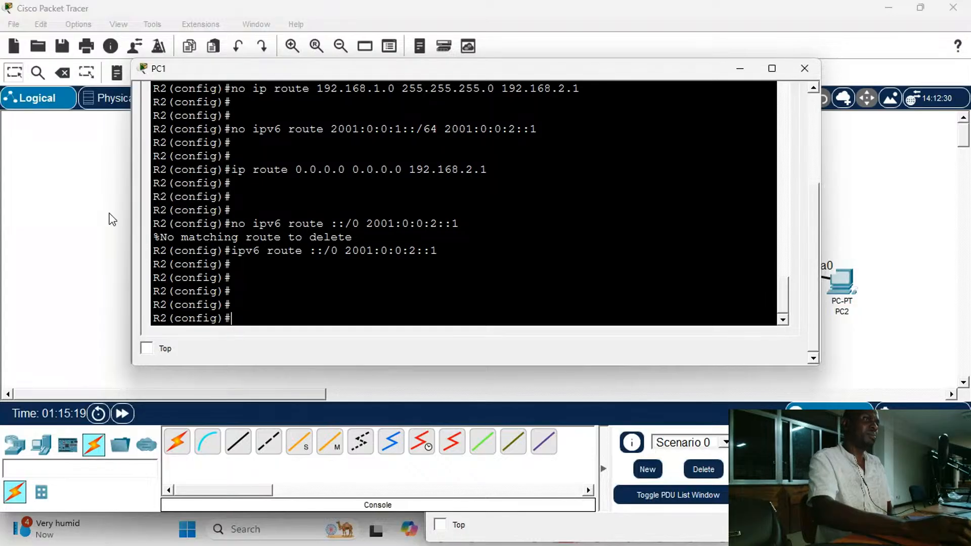
Return to the topology, open R1's command line and add an IPv4 default route with ip route 0.0.0.0 0.0.0.0 192.168.2.2
click(40, 225)
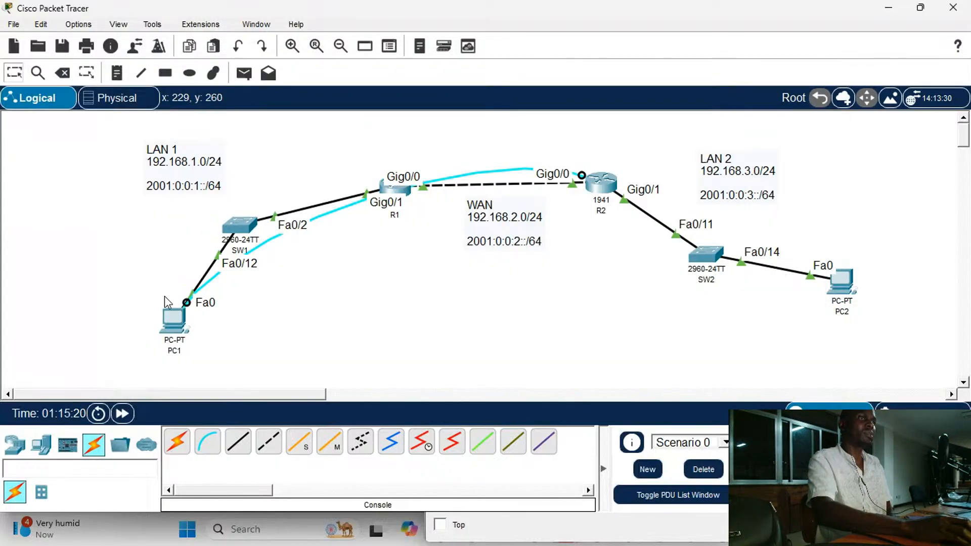
click(395, 189)
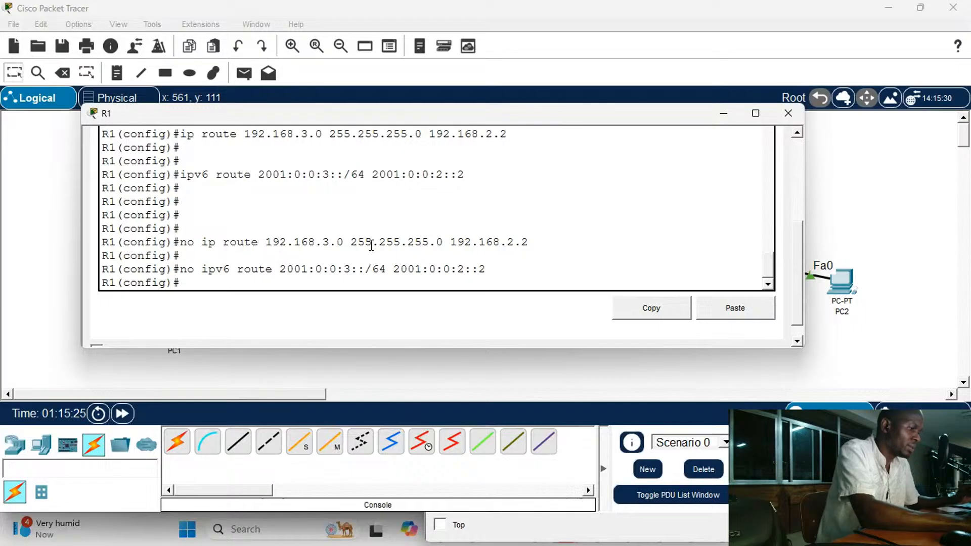
key(Return)
key(Up)
key(Up)
key(Up)
key(Up)
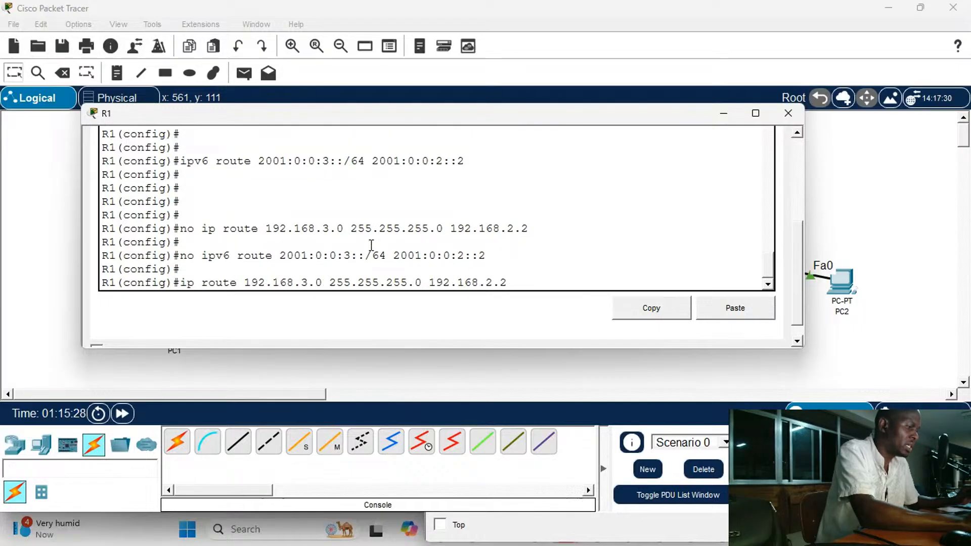
key(Left)
key(Left)
key(Left)
key(Left)
key(Left)
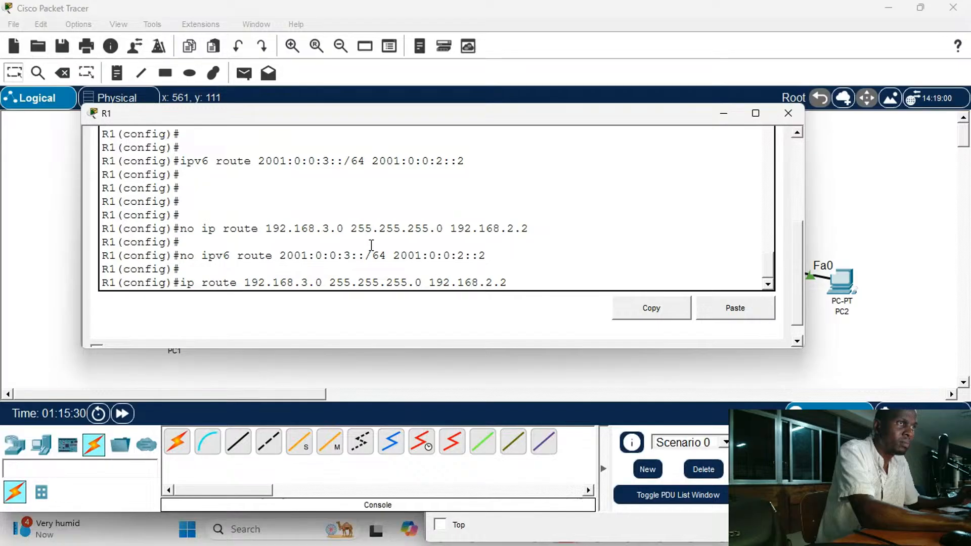
key(BackSpace)
key(BackSpace)
key(BackSpace)
key(BackSpace)
key(BackSpace)
key(BackSpace)
key(BackSpace)
key(BackSpace)
key(BackSpace)
key(BackSpace)
key(BackSpace)
key(BackSpace)
key(BackSpace)
key(BackSpace)
key(BackSpace)
key(BackSpace)
key(BackSpace)
key(BackSpace)
key(BackSpace)
key(BackSpace)
key(BackSpace)
key(BackSpace)
text(0.0.0.)
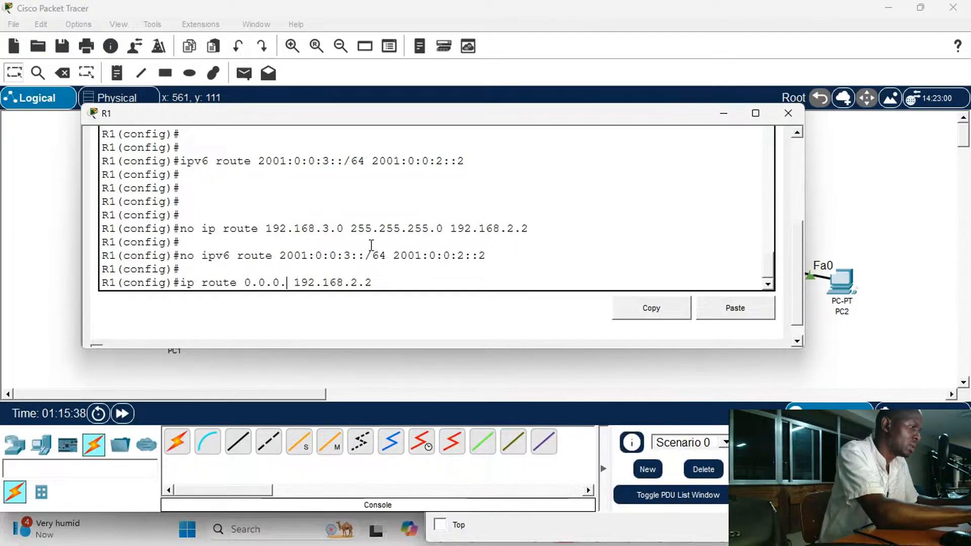
text(0 )
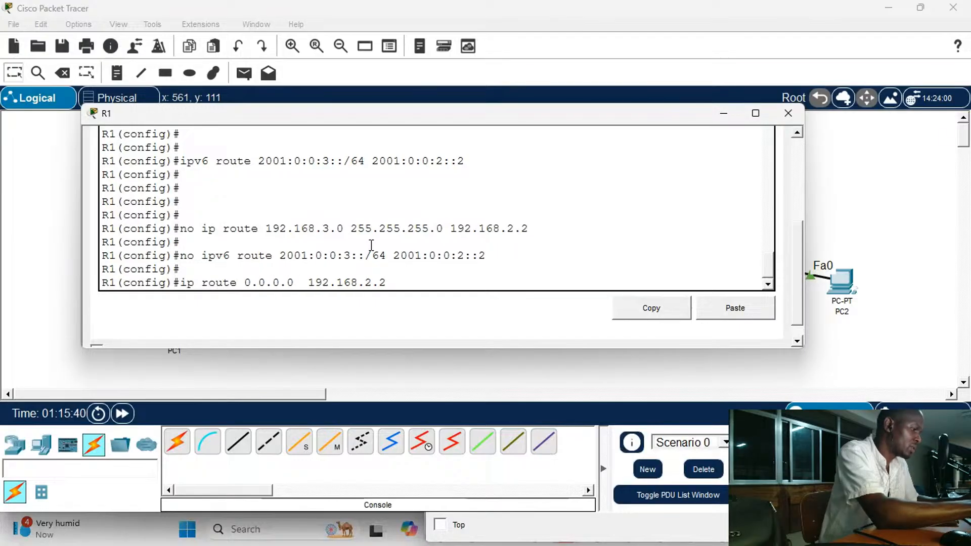
text(0.)
text(.9)
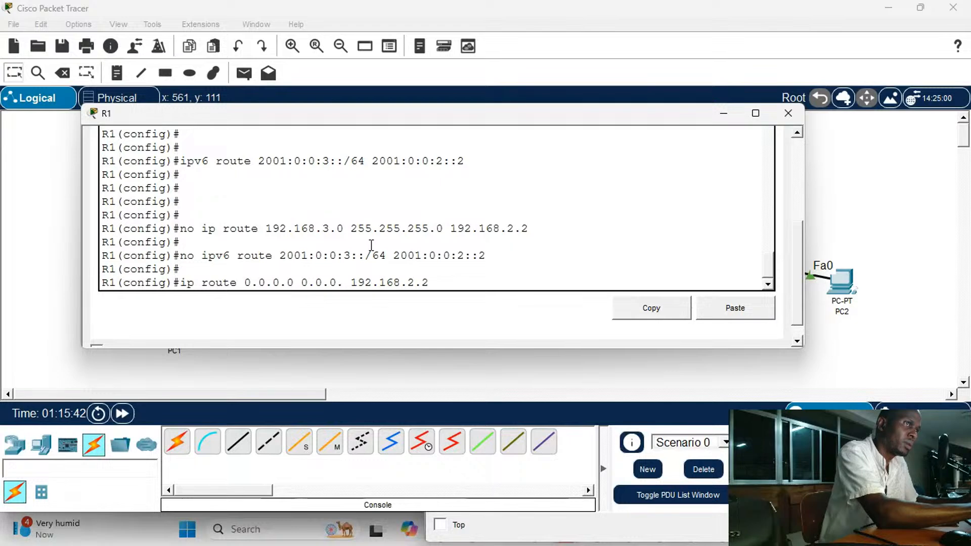
key(BackSpace)
text(0)
key(Return)
key(Return)
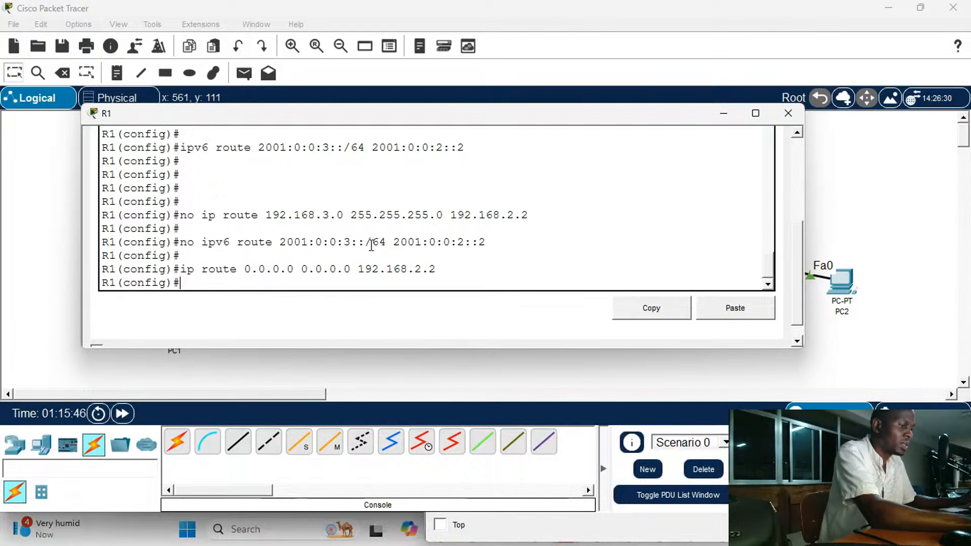
Add an IPv6 default route on R1 with ipv6 route ::/0 2001:0:0:2::2, adapted from the earlier static route command
key(Up)
key(Up)
key(Up)
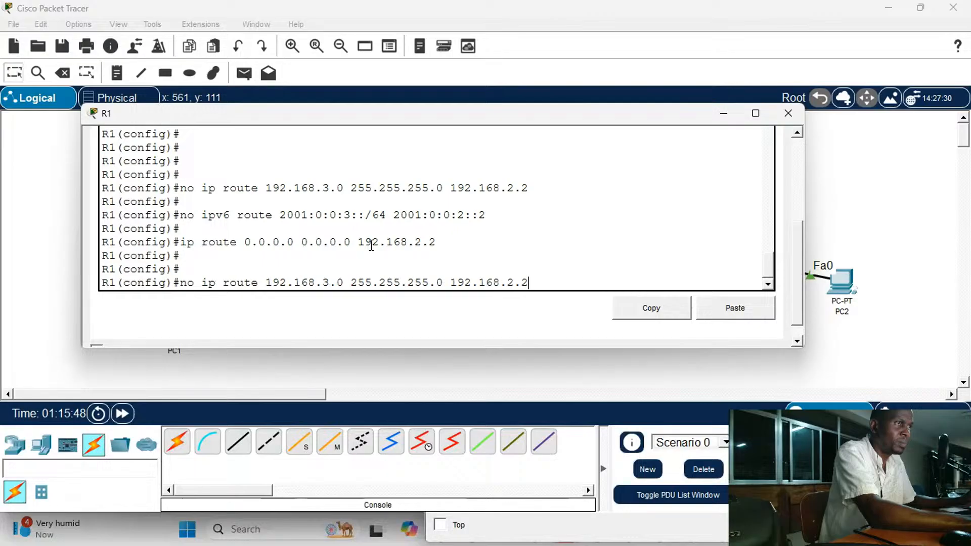
key(Up)
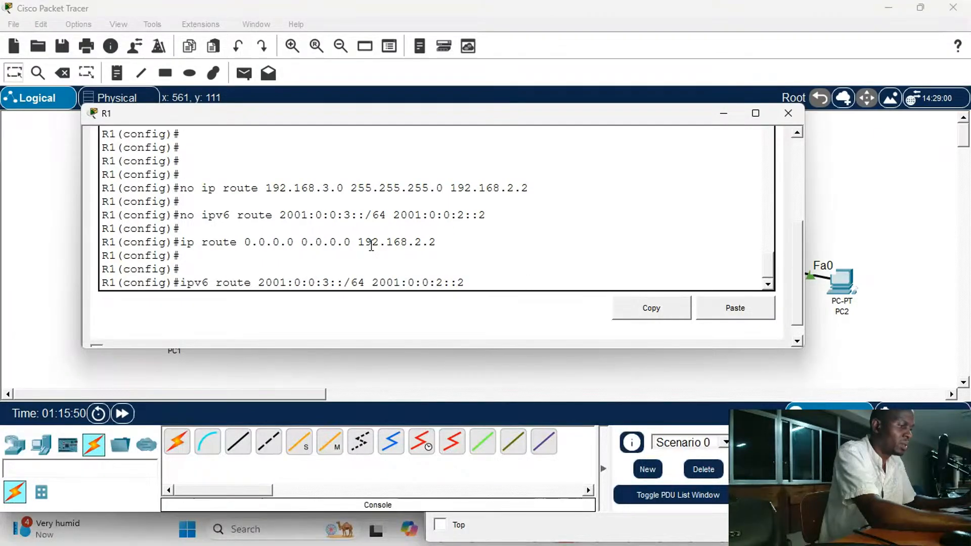
key(Left)
key(Left)
key(Left)
key(Left)
key(Left)
key(Left)
key(Left)
key(Left)
key(Left)
key(Left)
key(Left)
key(Left)
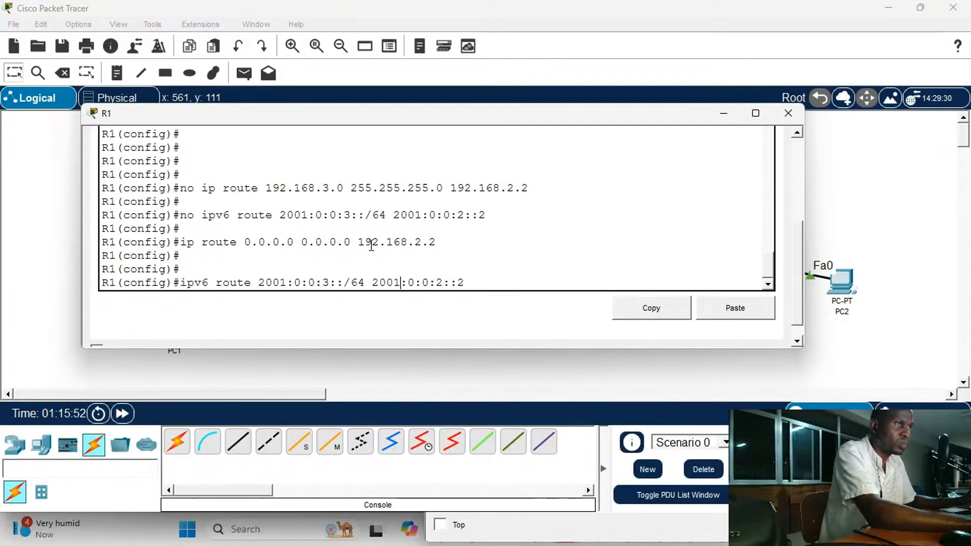
key(Left)
key(BackSpace)
key(BackSpace)
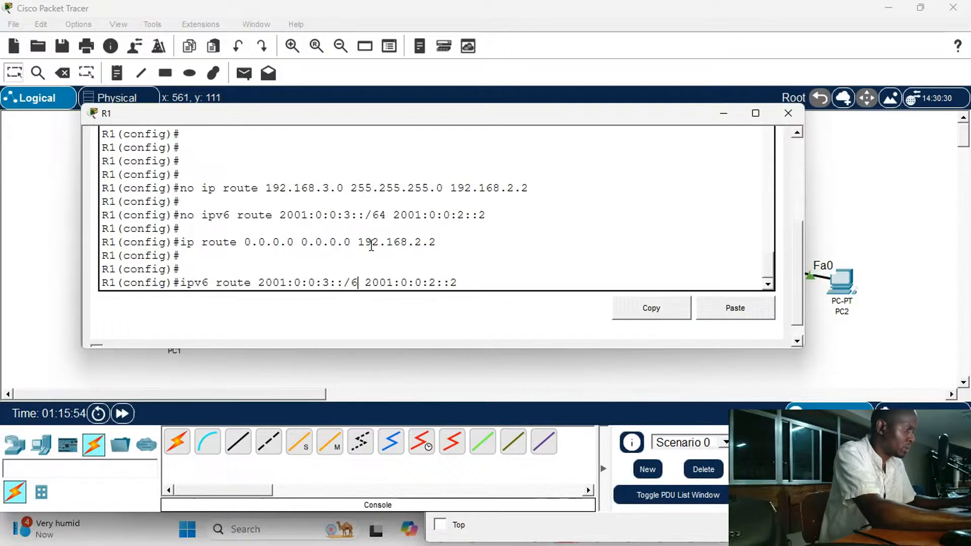
text(0)
key(Left)
key(Left)
key(BackSpace)
key(BackSpace)
key(BackSpace)
key(BackSpace)
key(BackSpace)
key(BackSpace)
key(BackSpace)
key(BackSpace)
key(BackSpace)
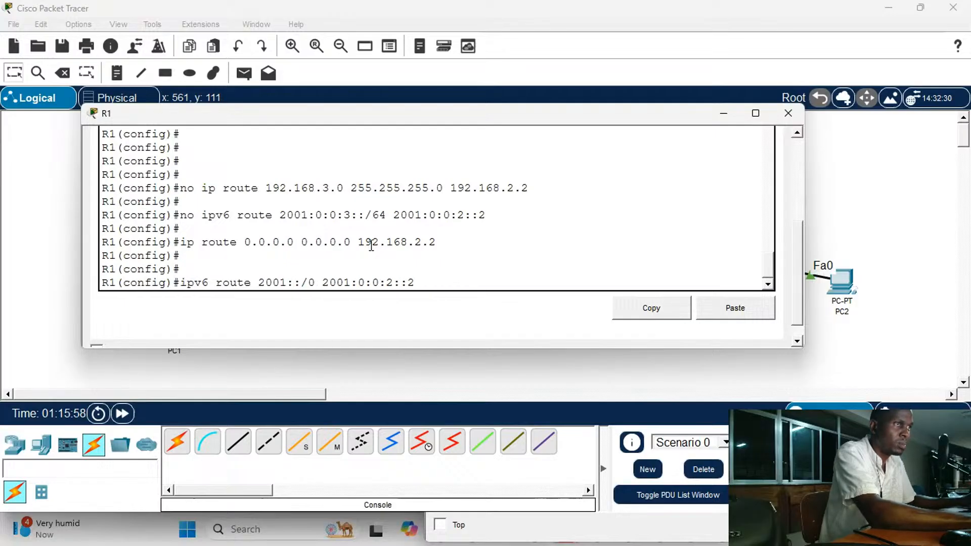
key(BackSpace)
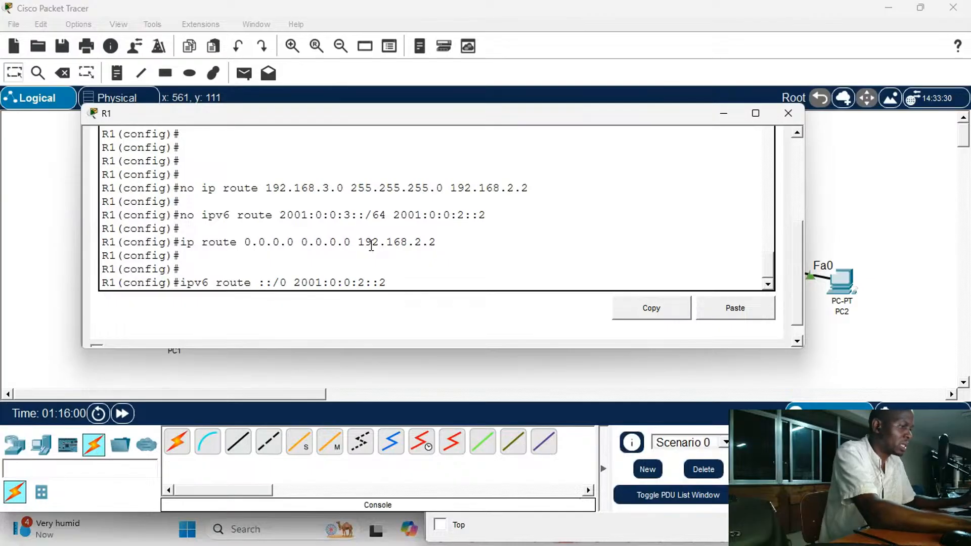
key(Return)
key(Return)
key(Return)
key(Return)
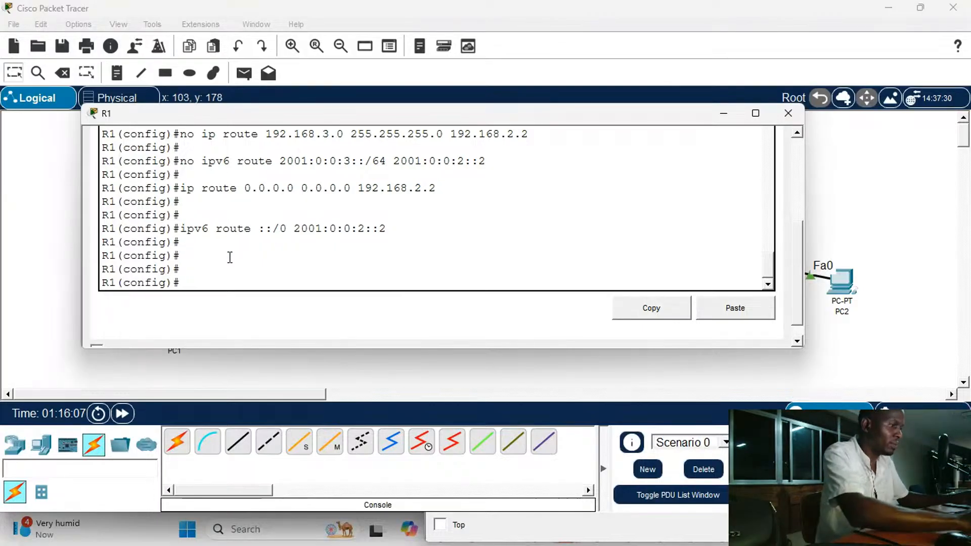
Leave configuration mode on R1 and display its IPv4 routing table with show ip route
key(ctrl+z)
key(Return)
key(Return)
key(Return)
key(Return)
key(Return)
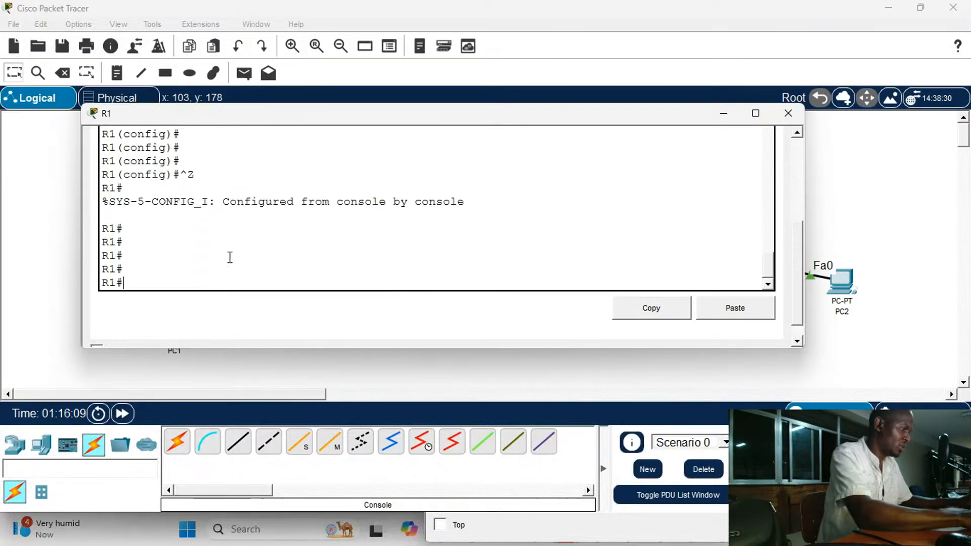
text(sh)
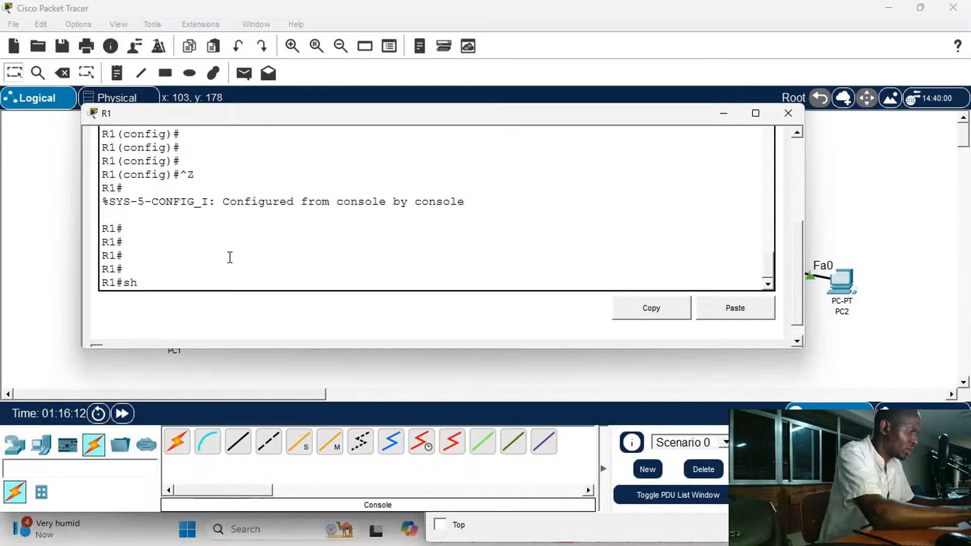
text(ow ip )
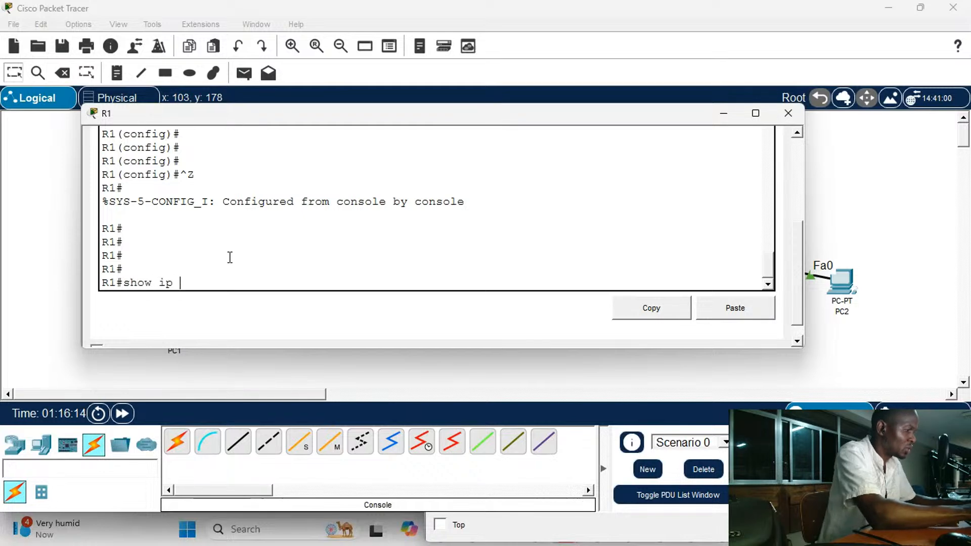
text(rou)
key(Tab)
key(Return)
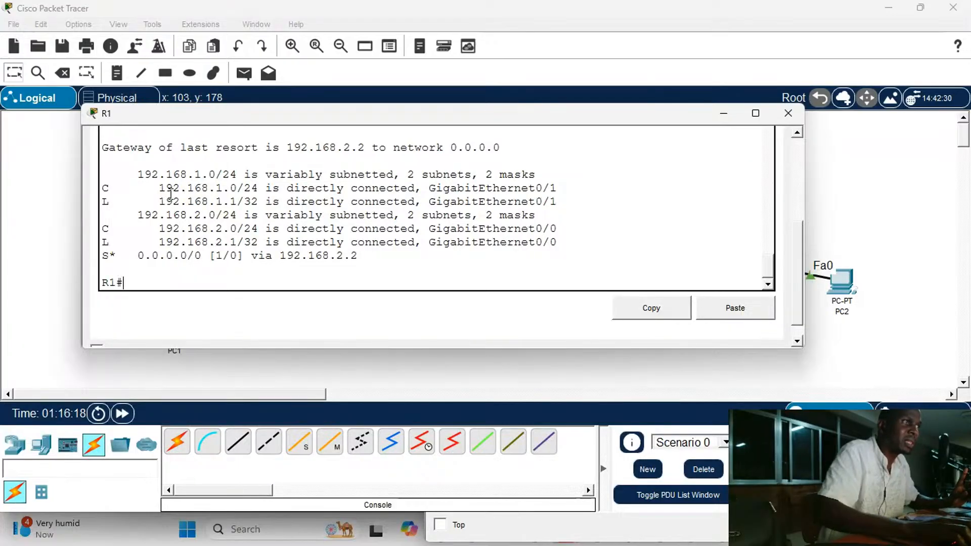
Open R2's console session on PC1 and examine the static route entry in its earlier show ip route output
click(15, 286)
click(174, 320)
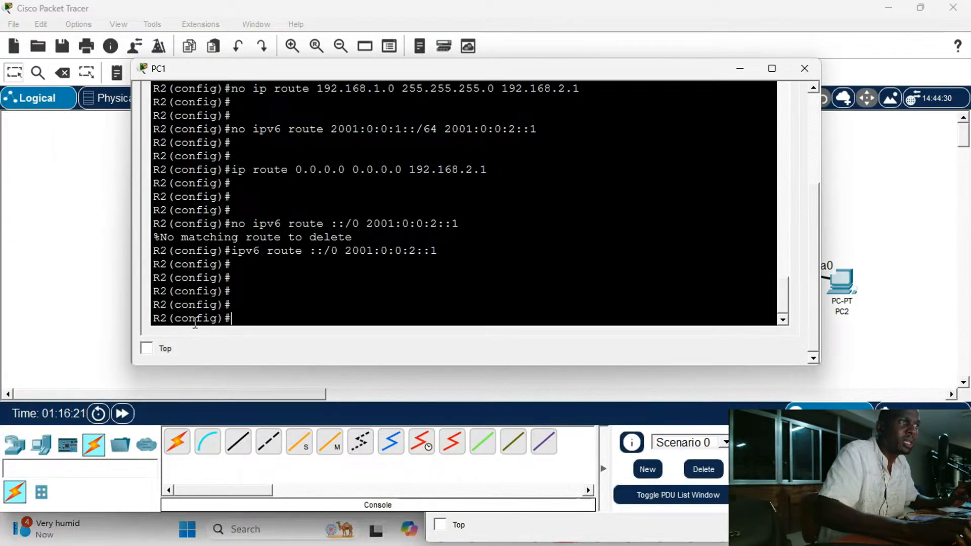
scroll(272, 223, up, 3)
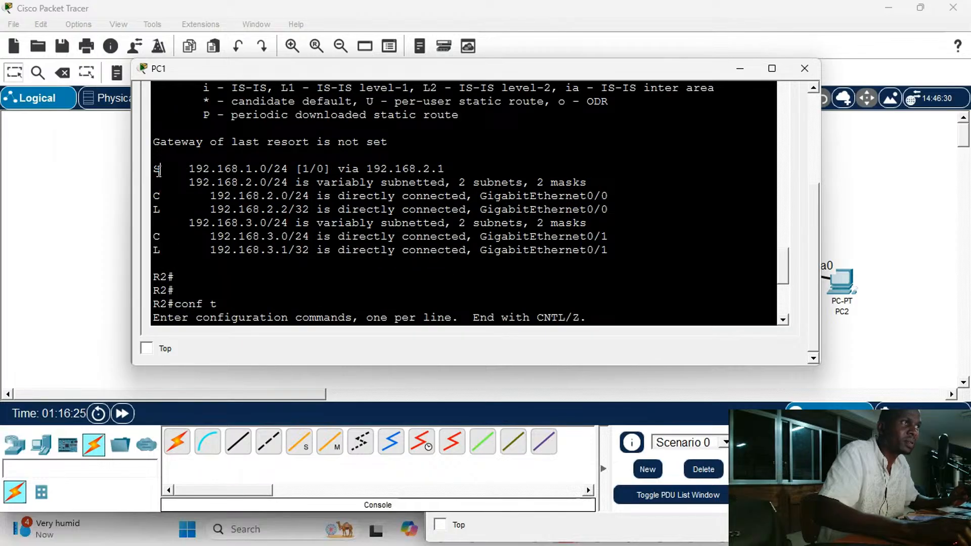
drag(133, 180, 466, 208)
scroll(579, 229, down, 2)
scroll(577, 223, up, 7)
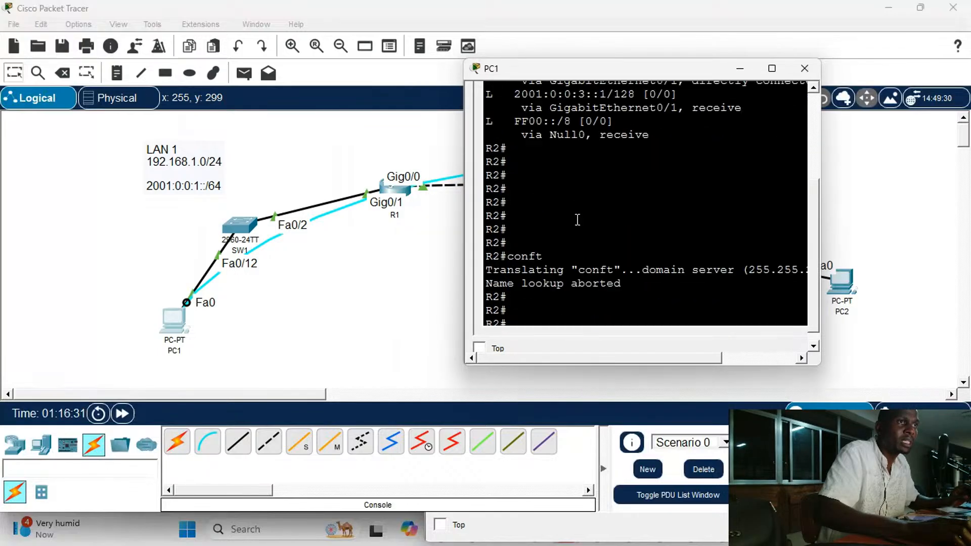
scroll(577, 220, up, 5)
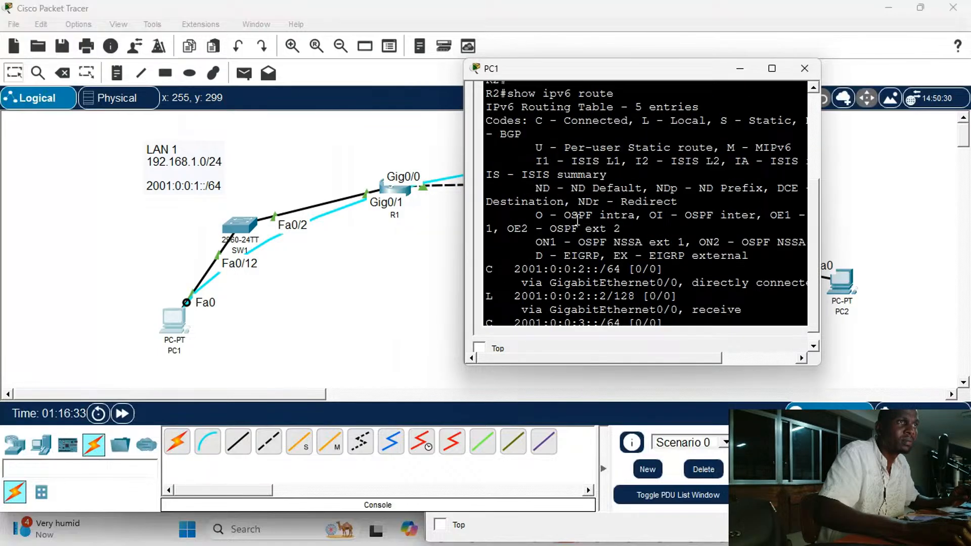
scroll(577, 220, down, 15)
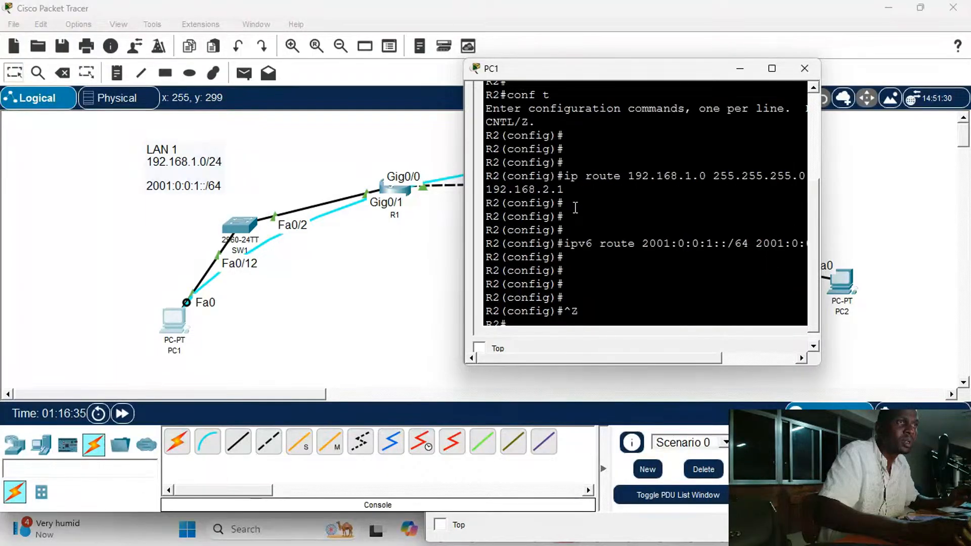
text(show ip rout)
key(Return)
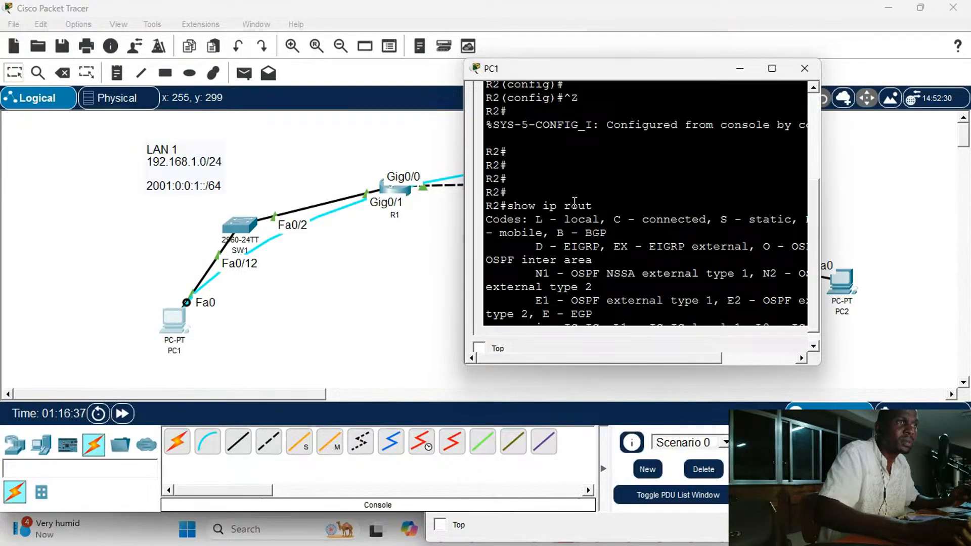
scroll(574, 201, down, 8)
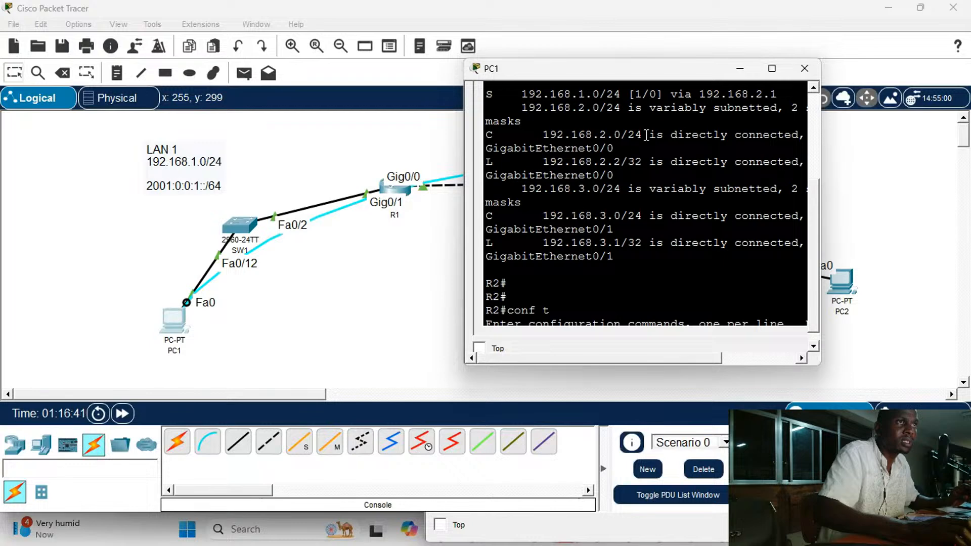
scroll(623, 152, up, 1)
double_click(493, 138)
drag(548, 66, 653, 68)
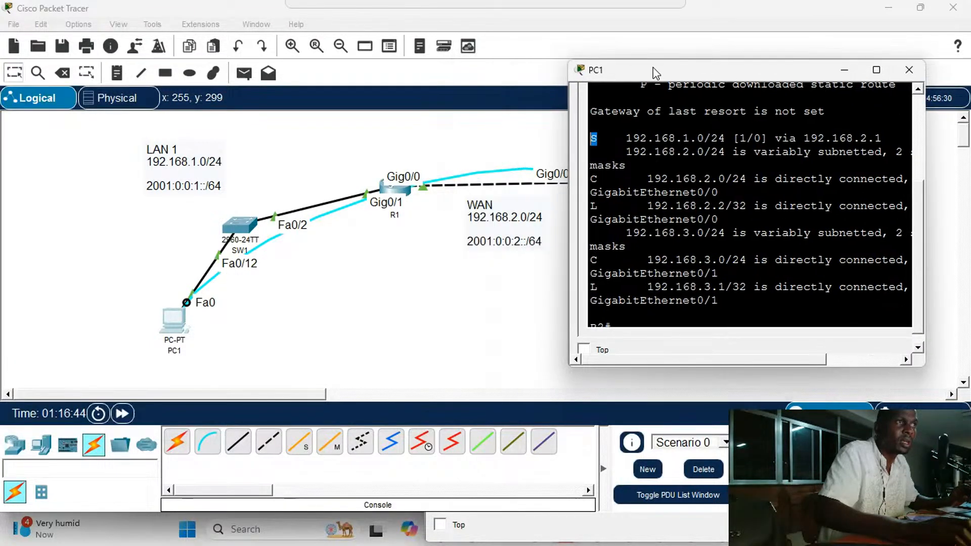
Make R1's command line window taller and narrower, and place it side by side with PC2's command prompt
click(395, 187)
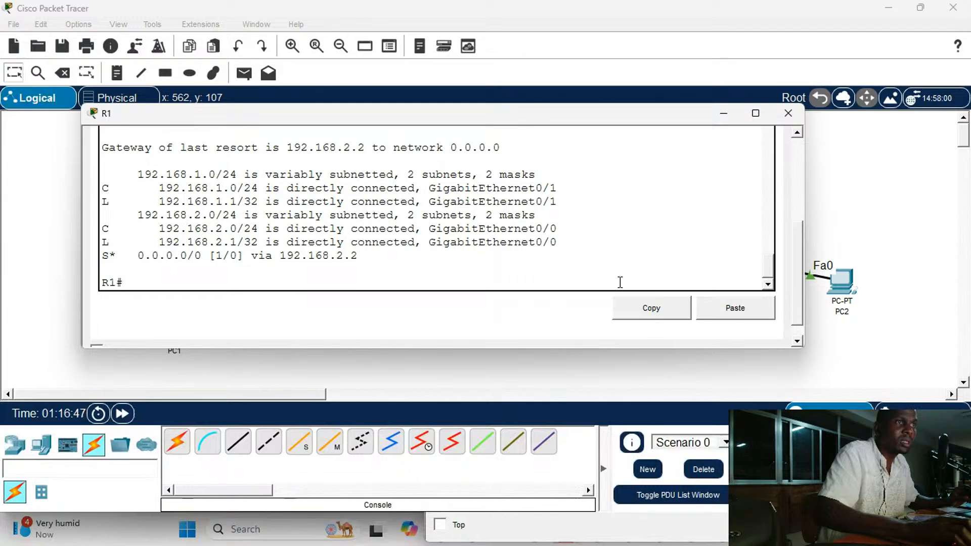
drag(483, 348, 457, 509)
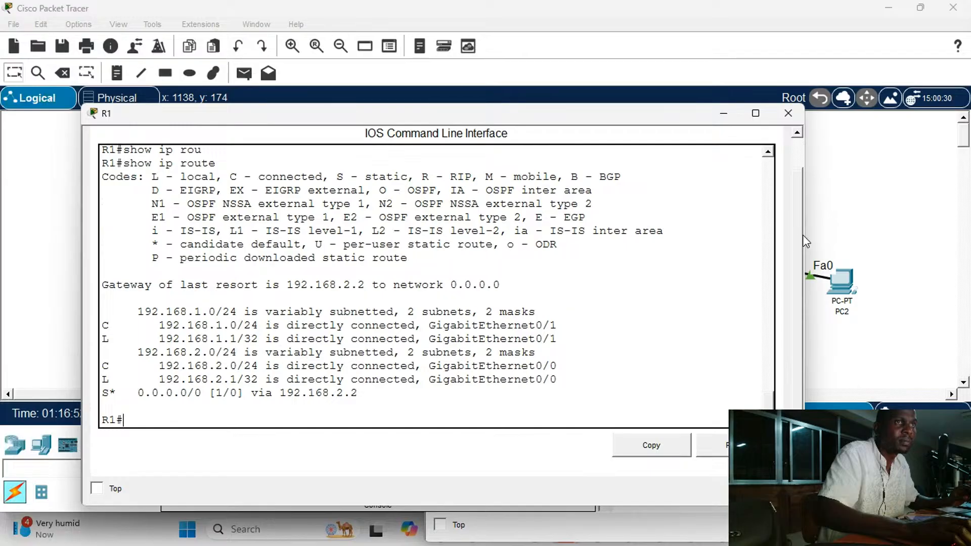
drag(806, 234, 478, 174)
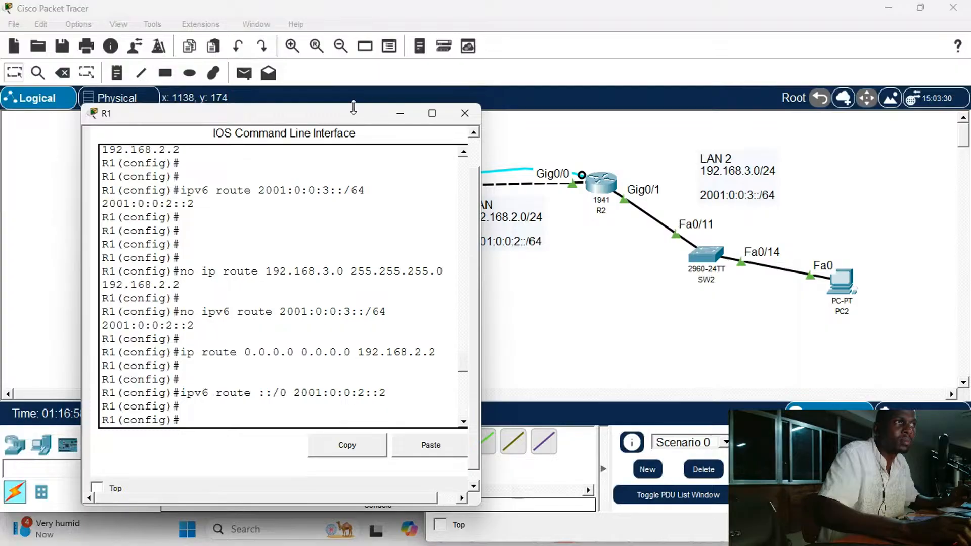
drag(343, 115, 315, 75)
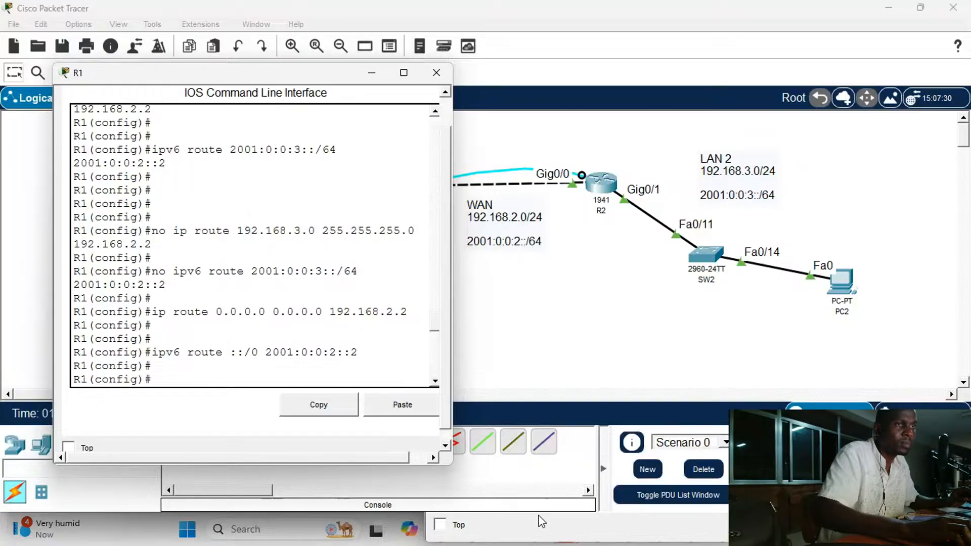
click(562, 527)
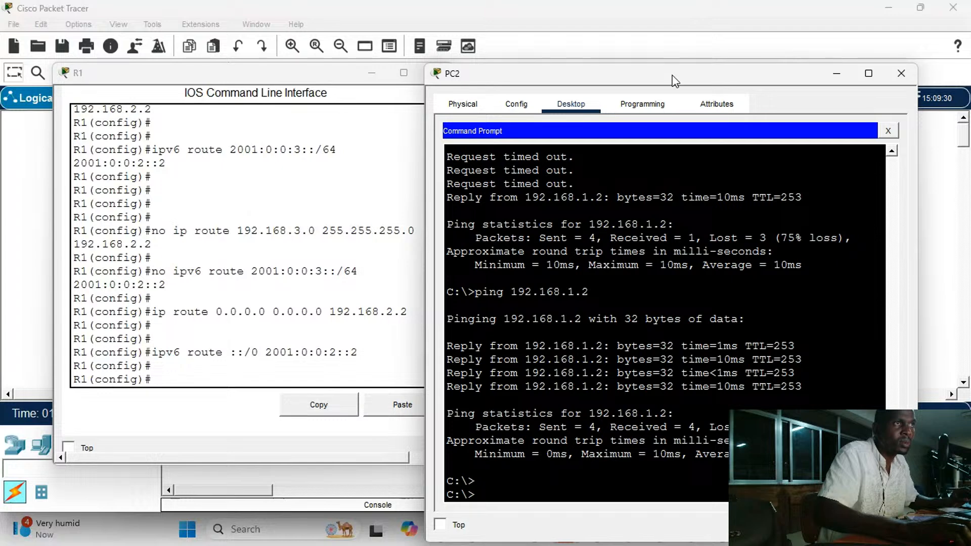
drag(673, 78, 705, 51)
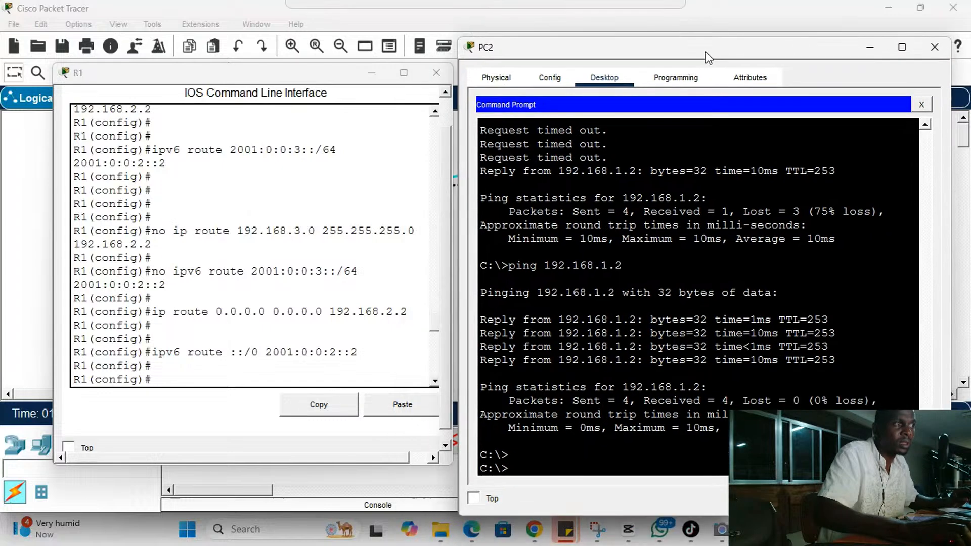
Bring R1's show ip route output into view and highlight the S* code of its default route
click(229, 146)
key(Return)
key(Return)
key(ctrl+z)
text(show ip route)
key(Return)
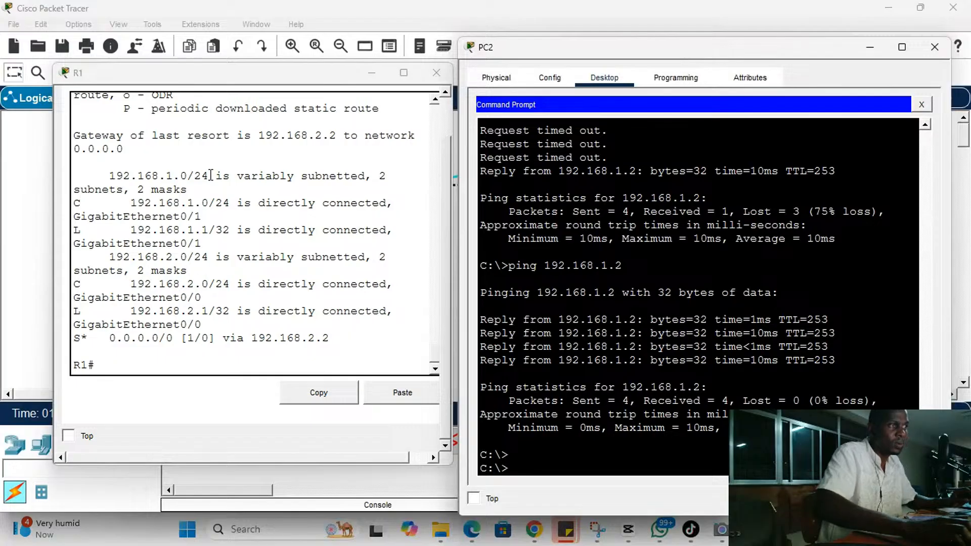
drag(89, 338, 64, 345)
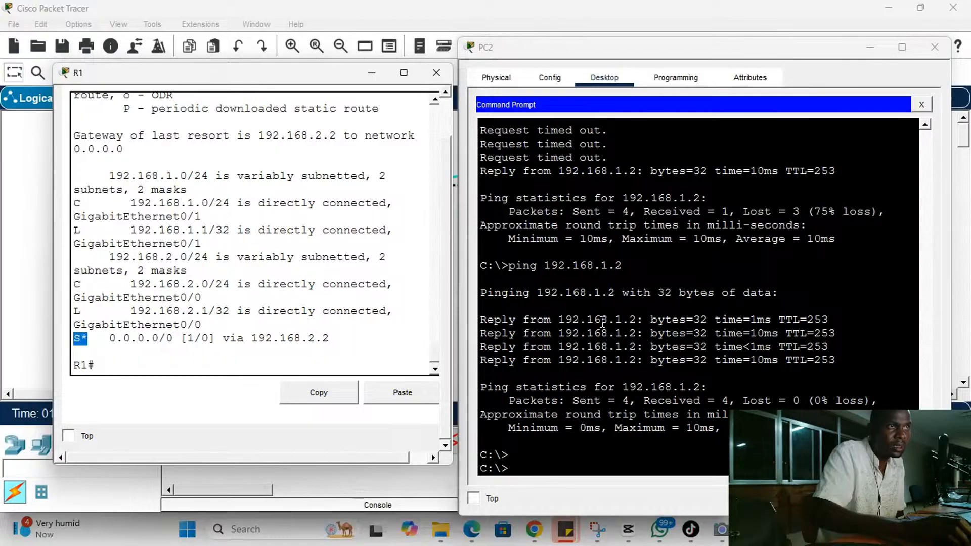
Minimize PC2's window and show PC1's console session to R2 in a taller window beside R1's routing table
scroll(602, 322, up, 1)
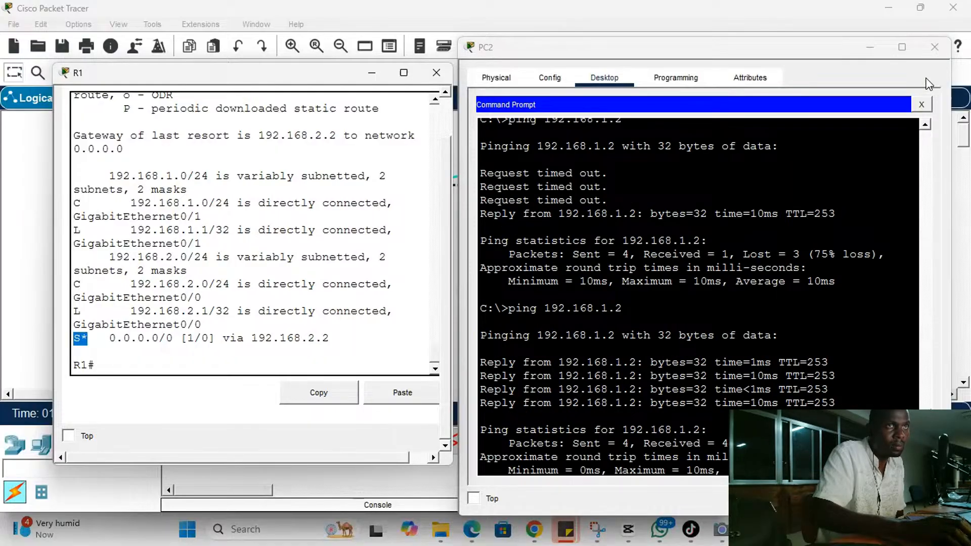
click(871, 49)
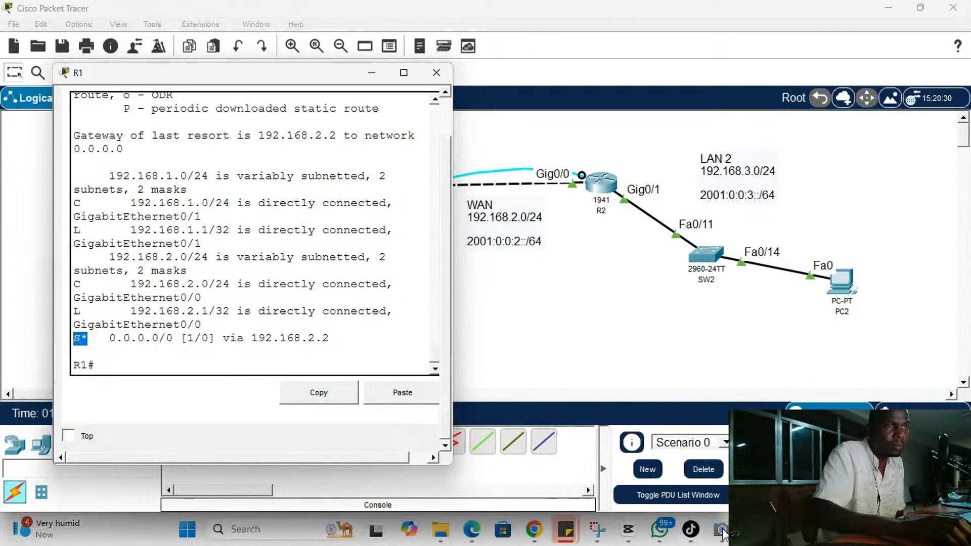
mouse_move(566, 530)
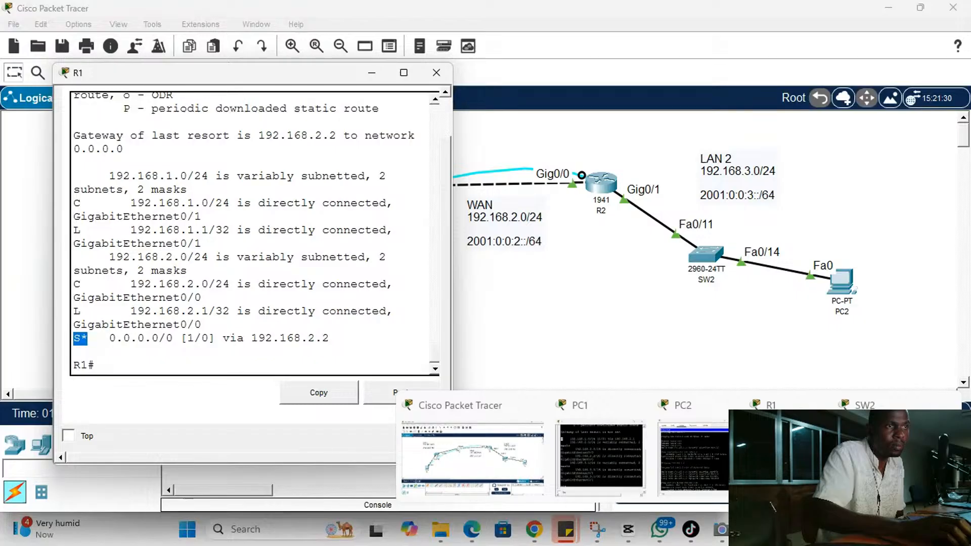
click(634, 466)
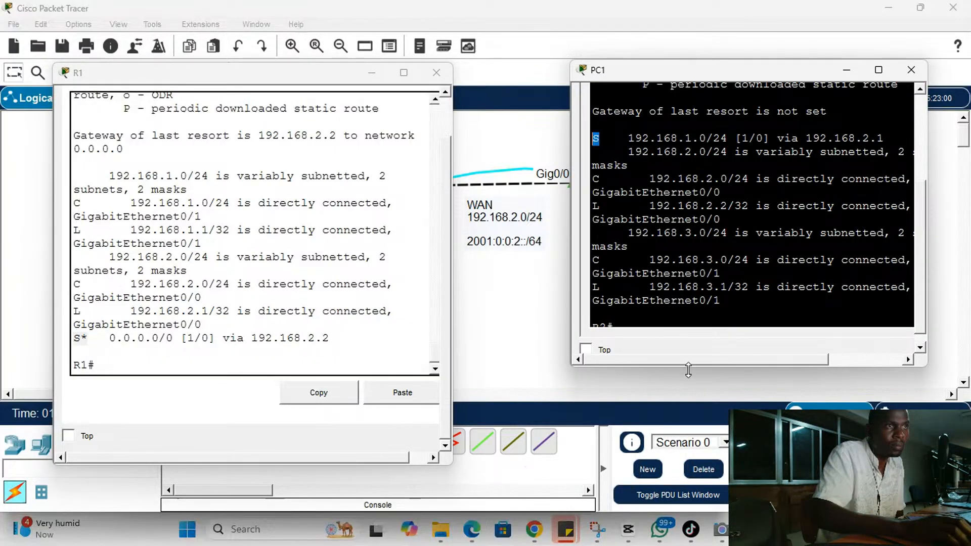
drag(688, 366, 693, 475)
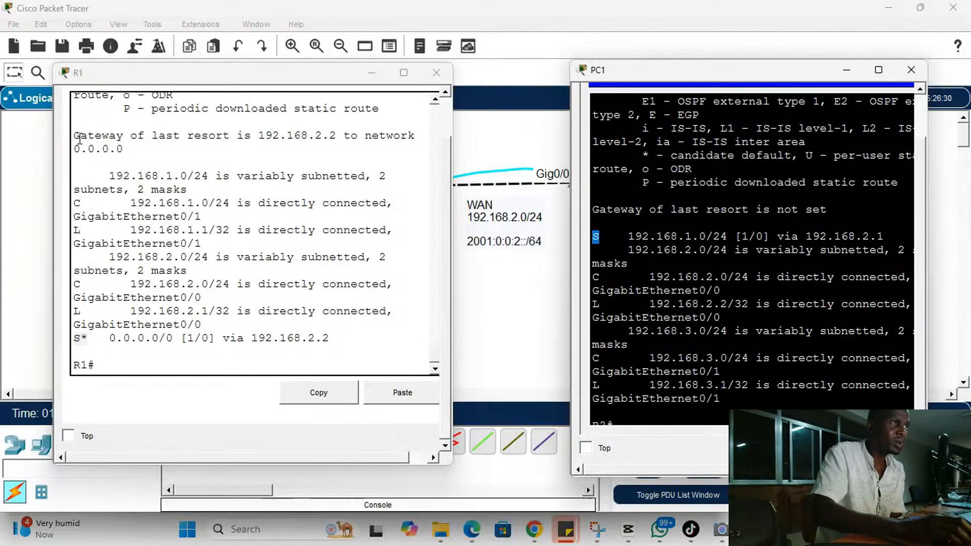
Compare the gateway of last resort lines in R1's and R2's routing tables, highlighting each line and R1's gateway address
drag(76, 135, 337, 141)
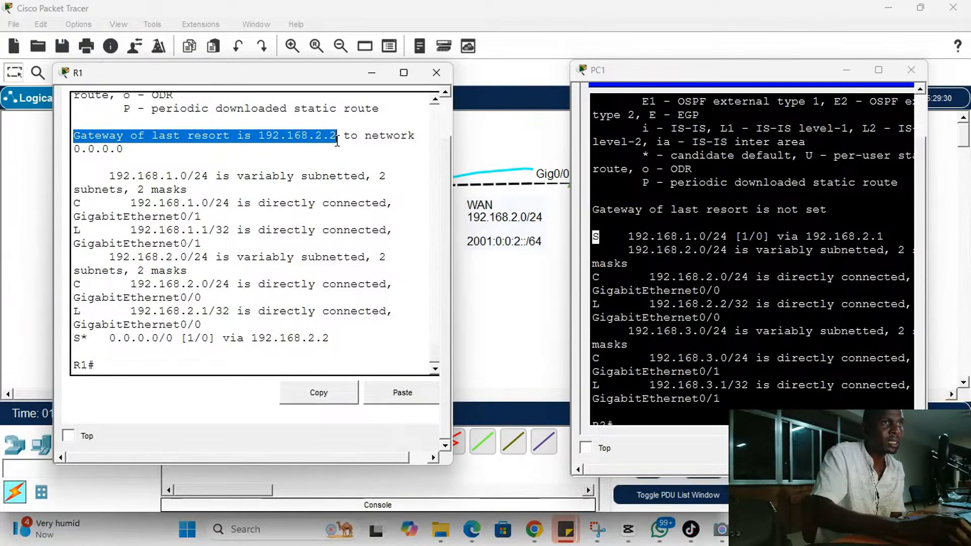
drag(594, 209, 827, 208)
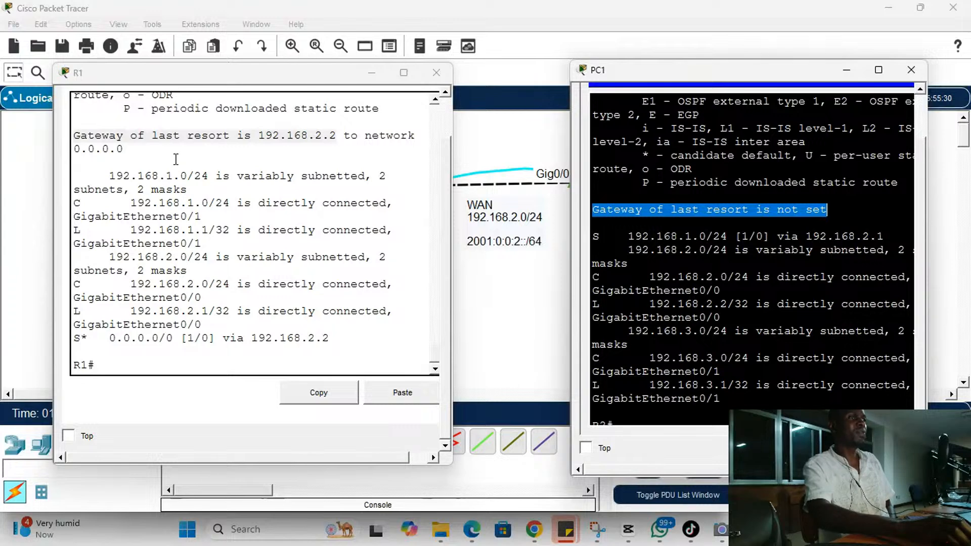
click(263, 136)
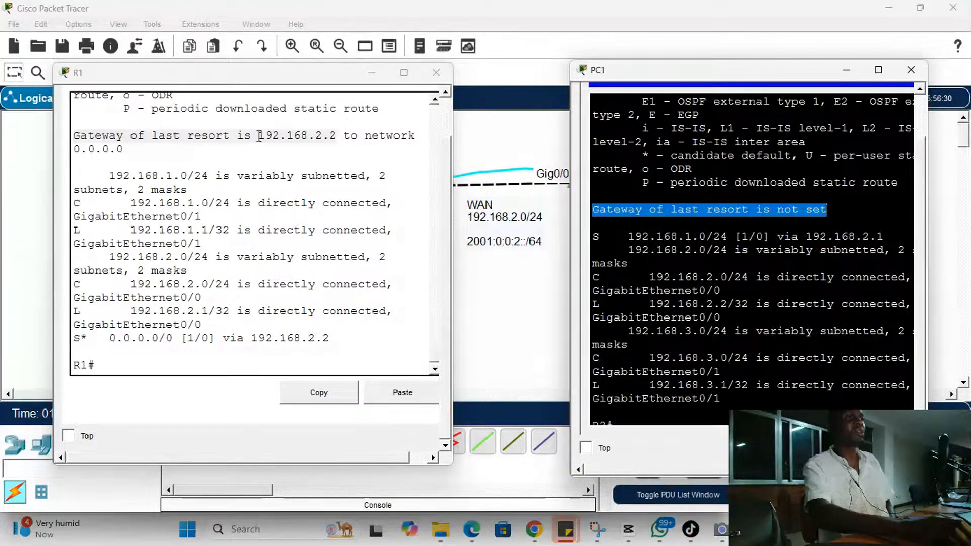
drag(259, 136, 337, 135)
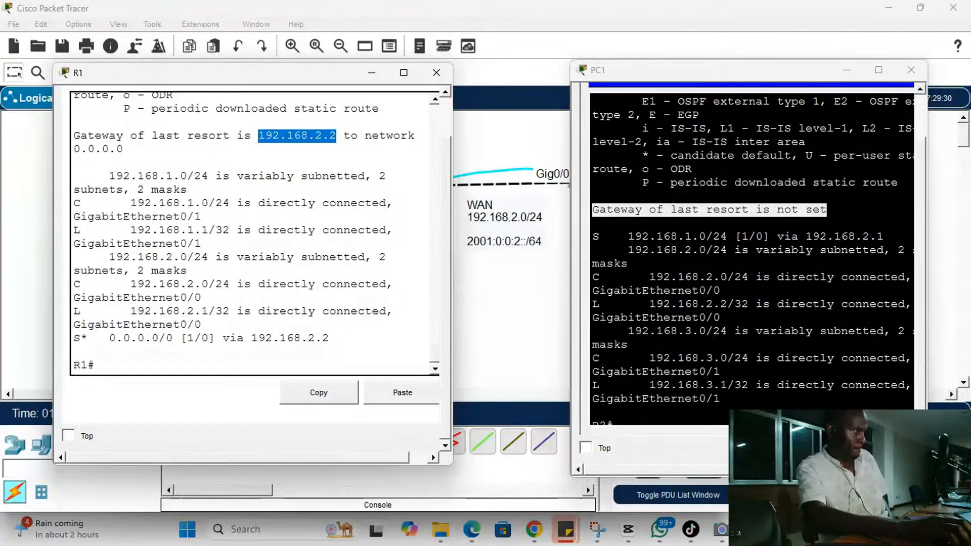
key(alt+Tab)
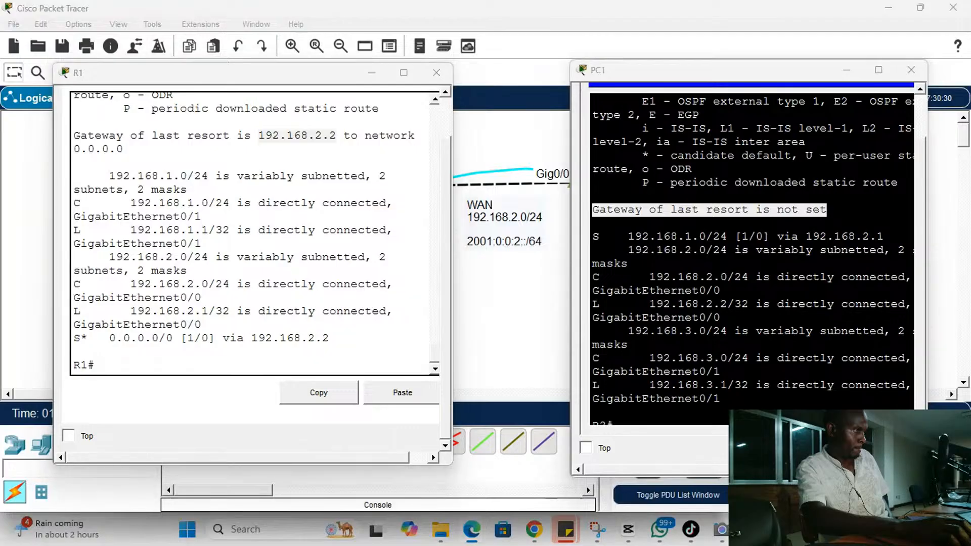